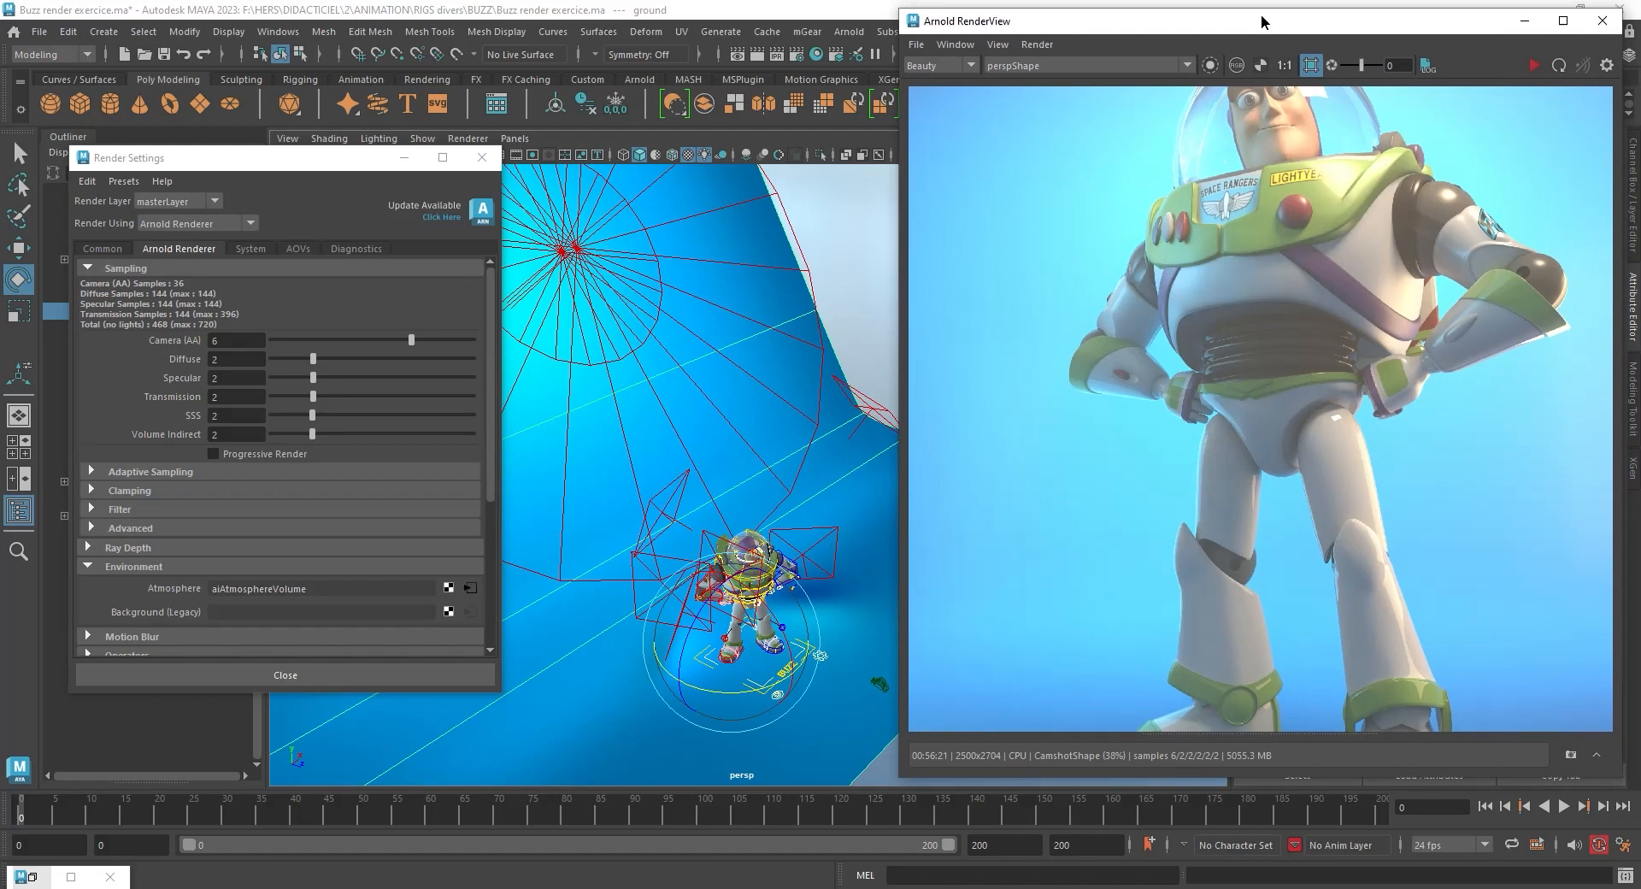
Inspect the finished Buzz render up to the helmet, and close the Arnold RenderView and Render Settings windows.
left_click_drag(1265, 17, 913, 58)
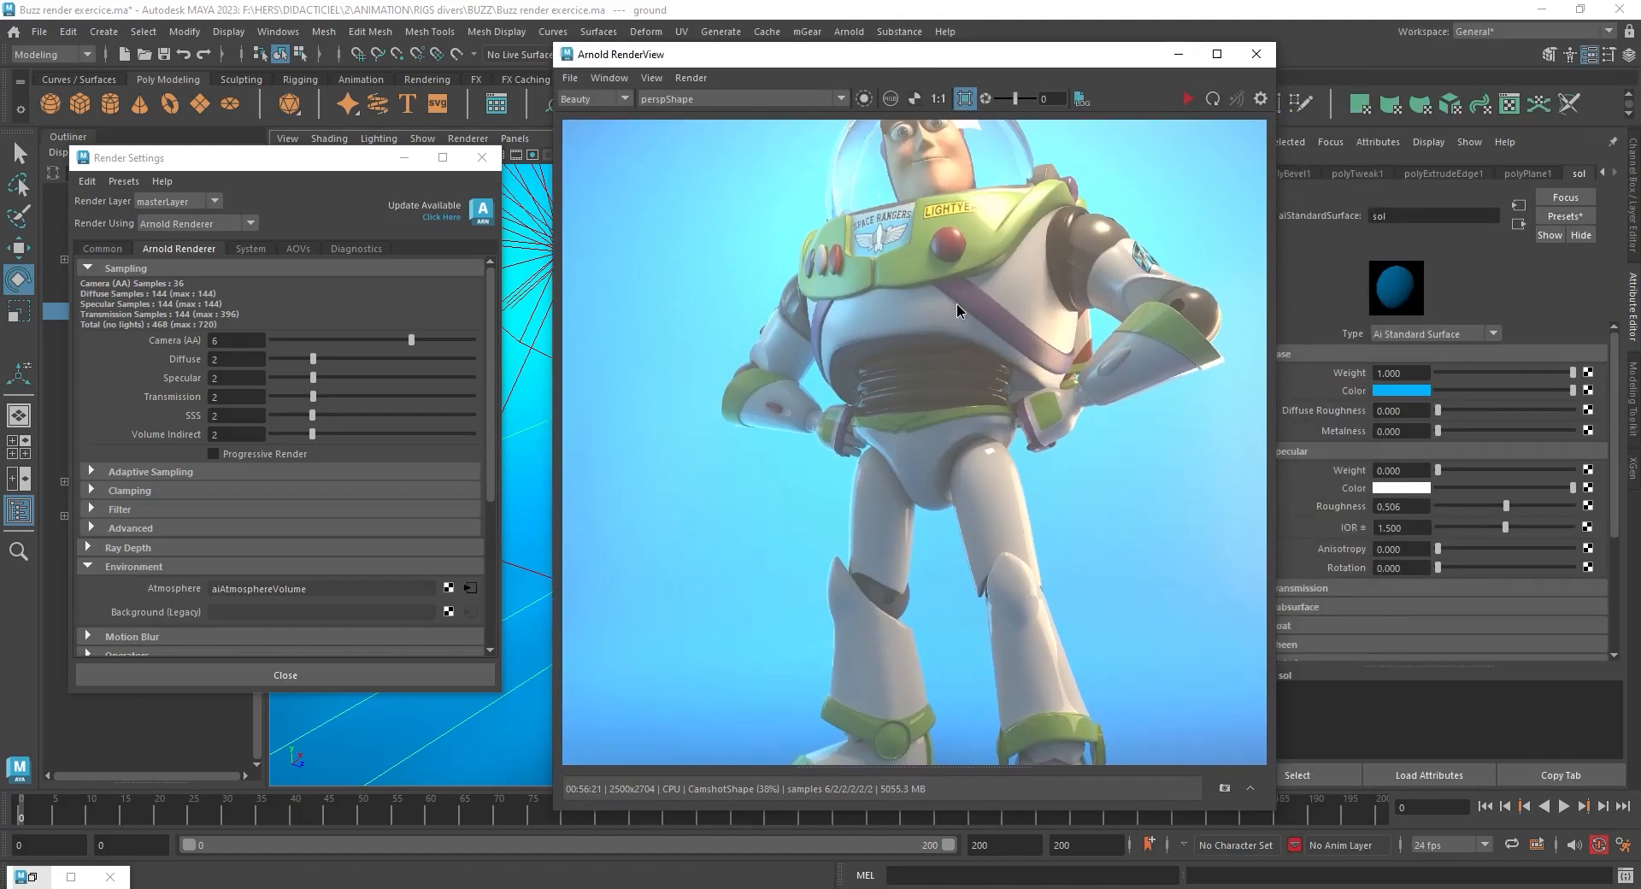
scroll(943, 266, "up", 2)
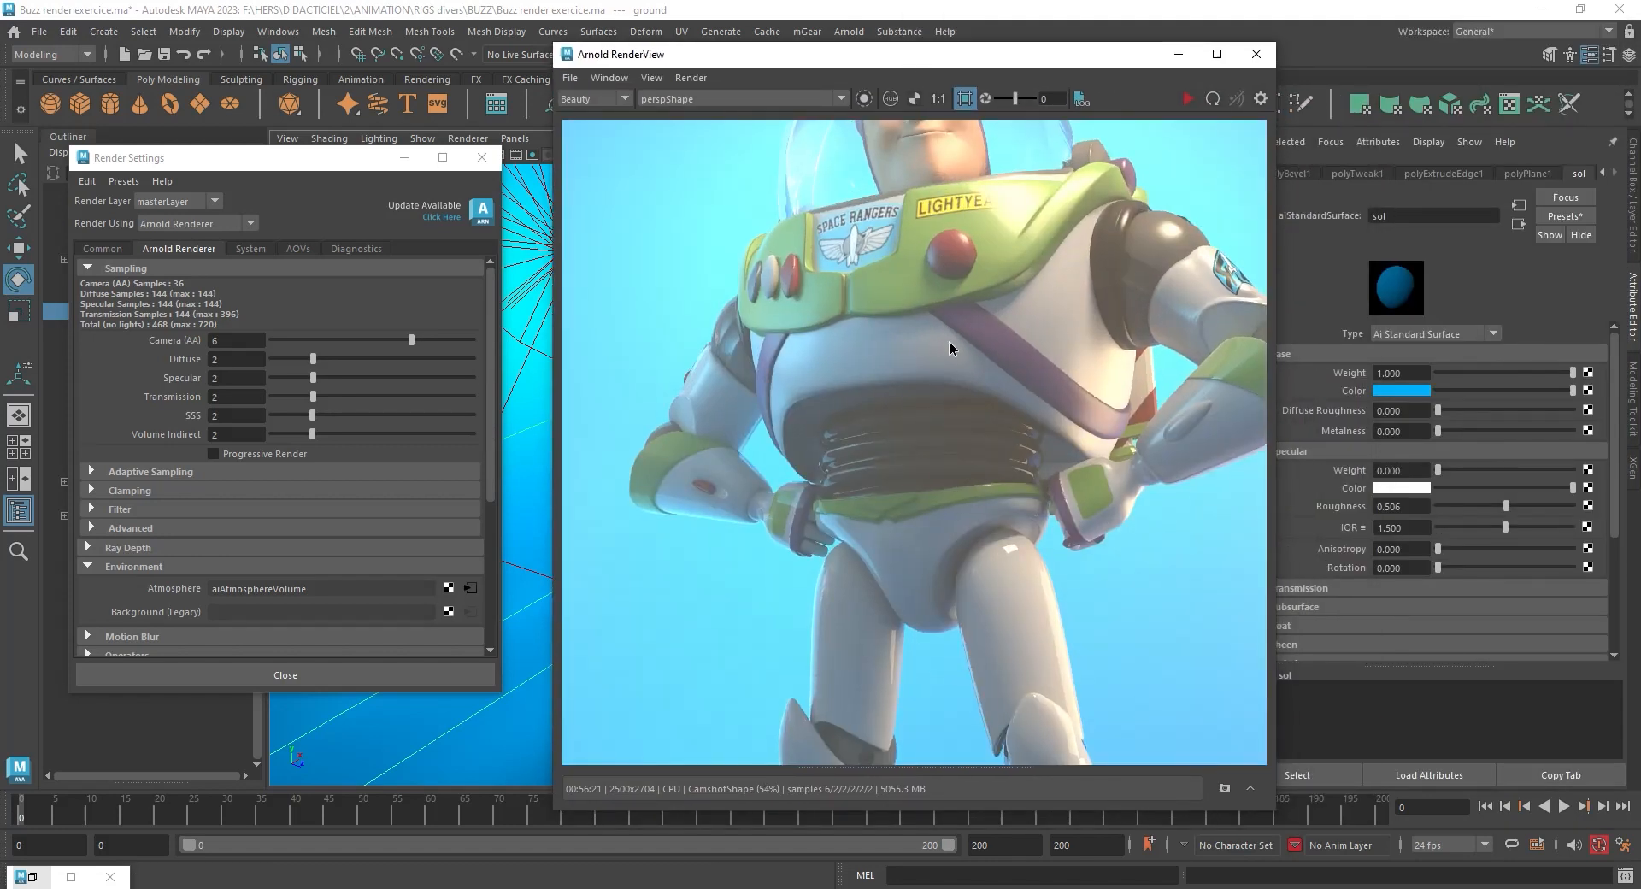
scroll(816, 231, "down", 1)
left_click_drag(814, 229, 879, 366)
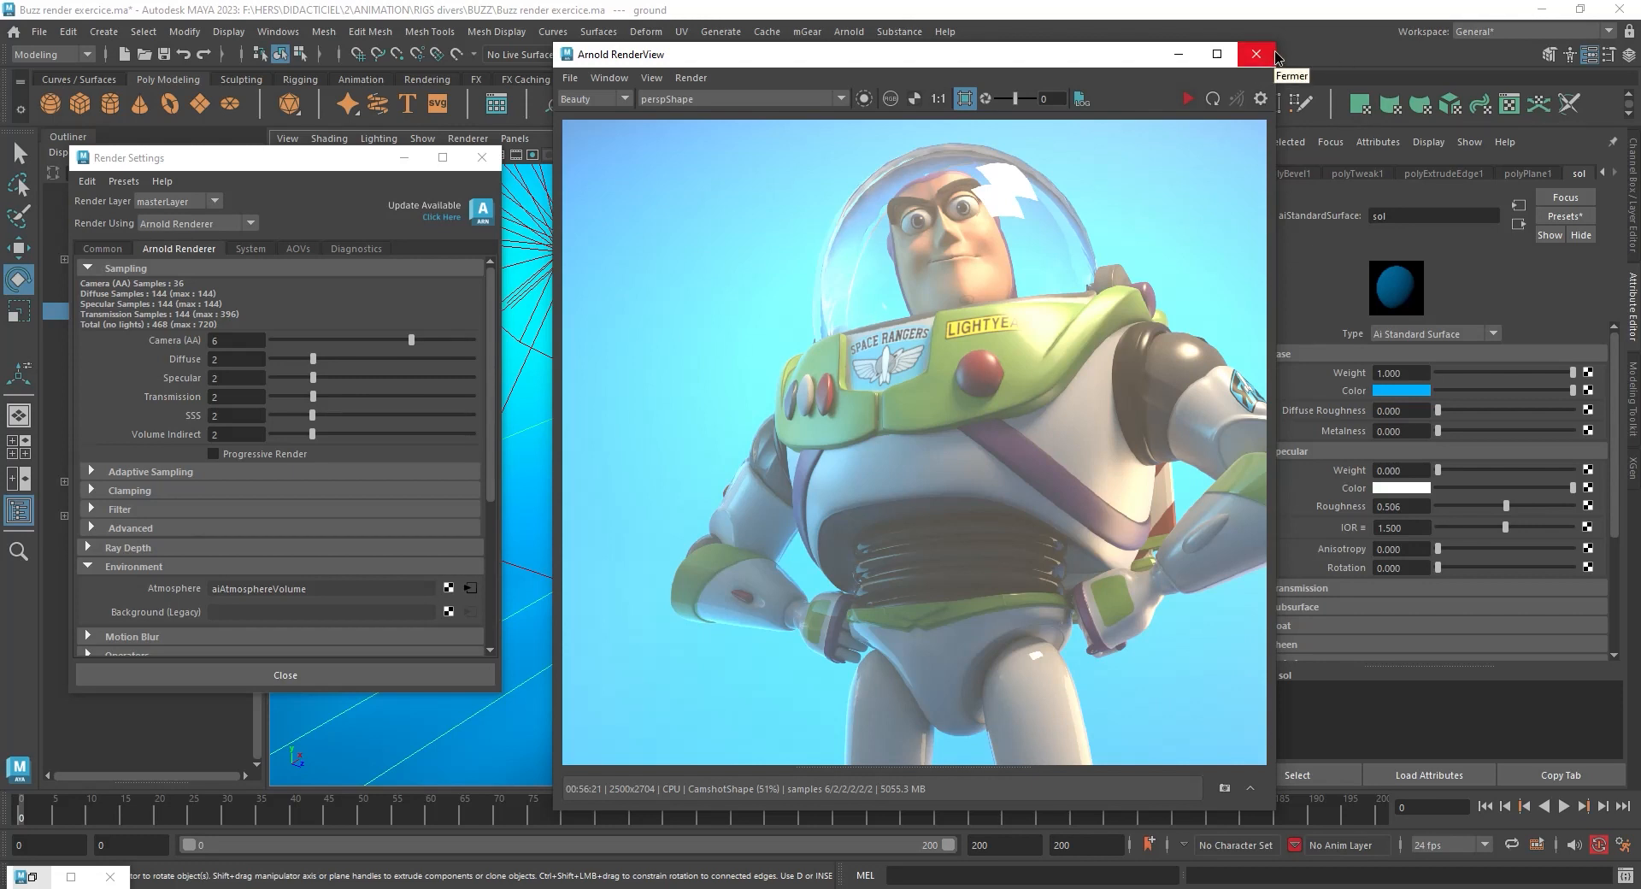
left_click(1273, 54)
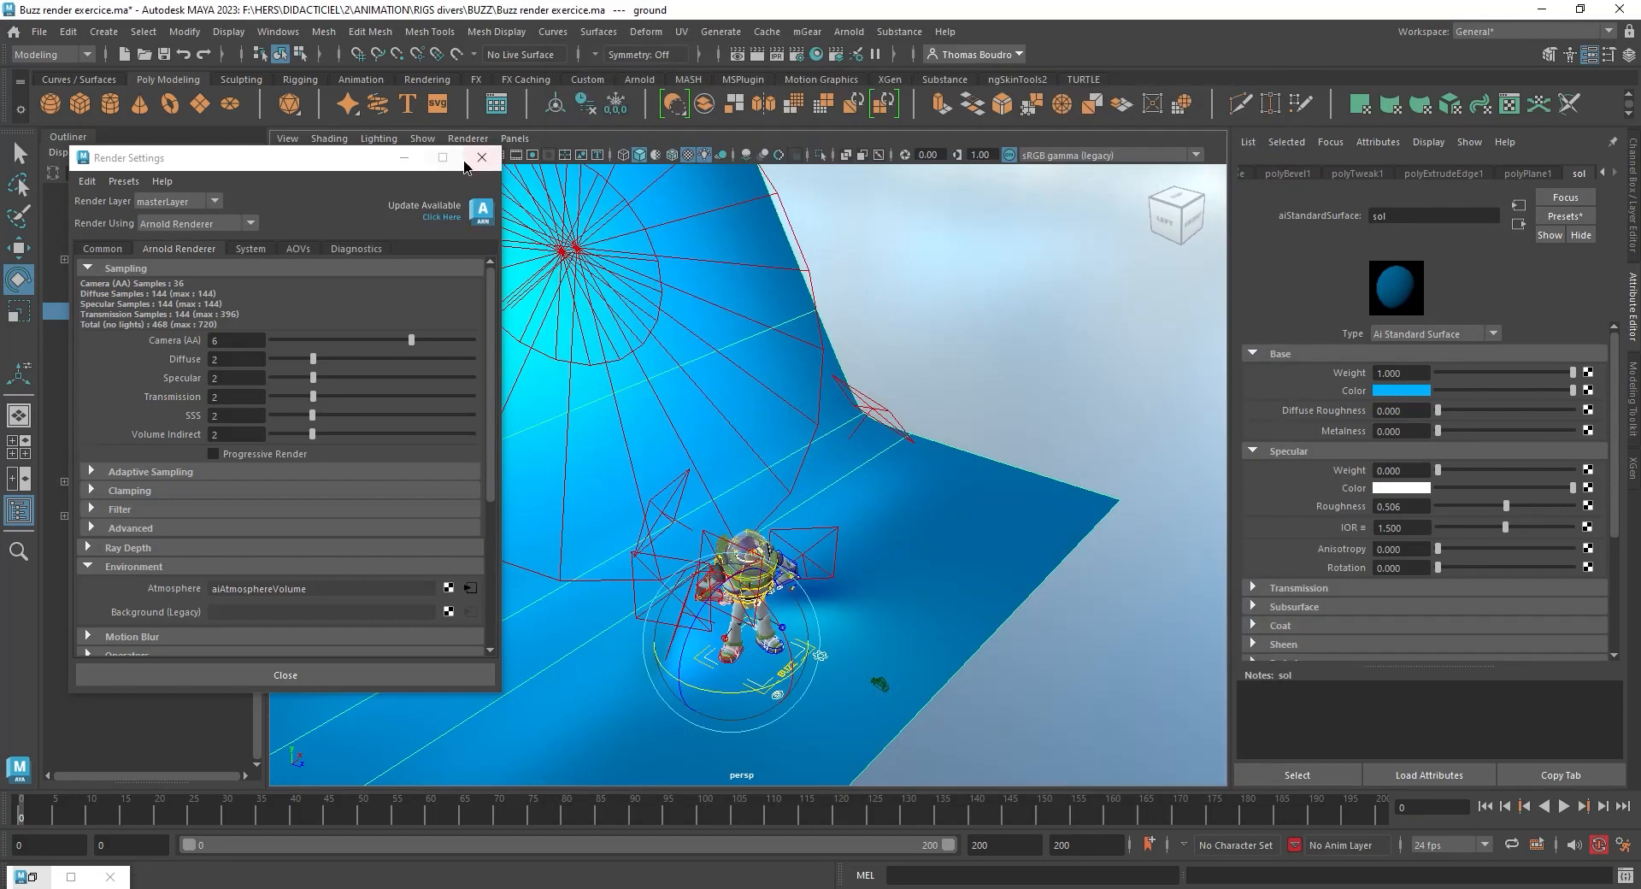
left_click(479, 159)
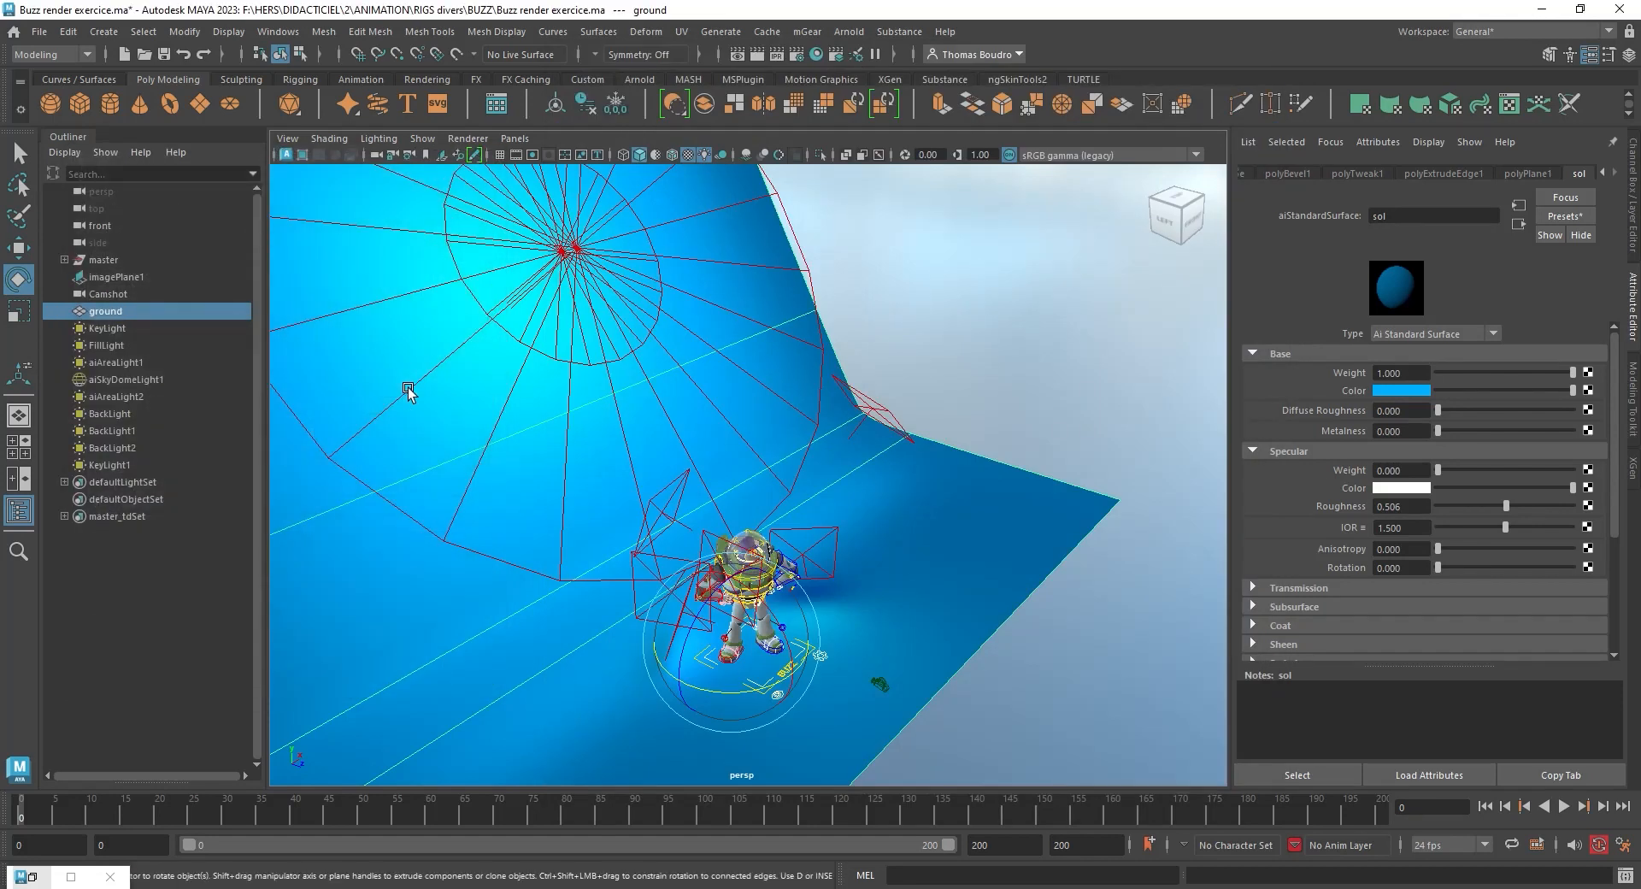
Save the current Buzz scene file.
left_click(406, 386)
left_click(39, 31)
left_click(86, 107)
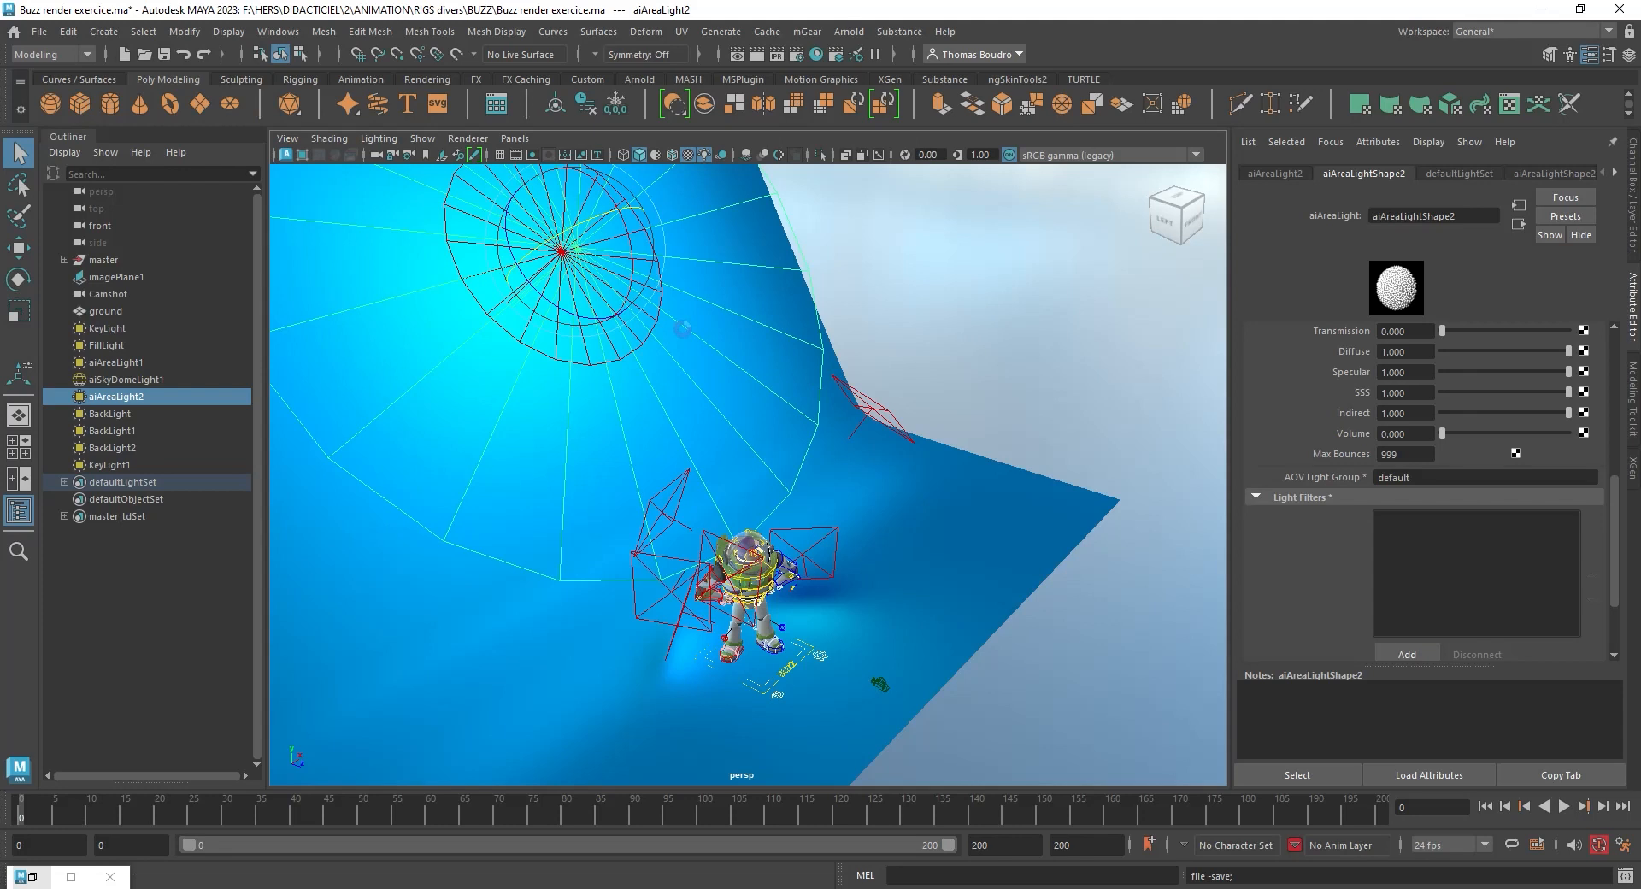
Delete all the lights from KeyLight to KeyLight1 and the blue ground mesh, keeping the character and cameras.
key("e")
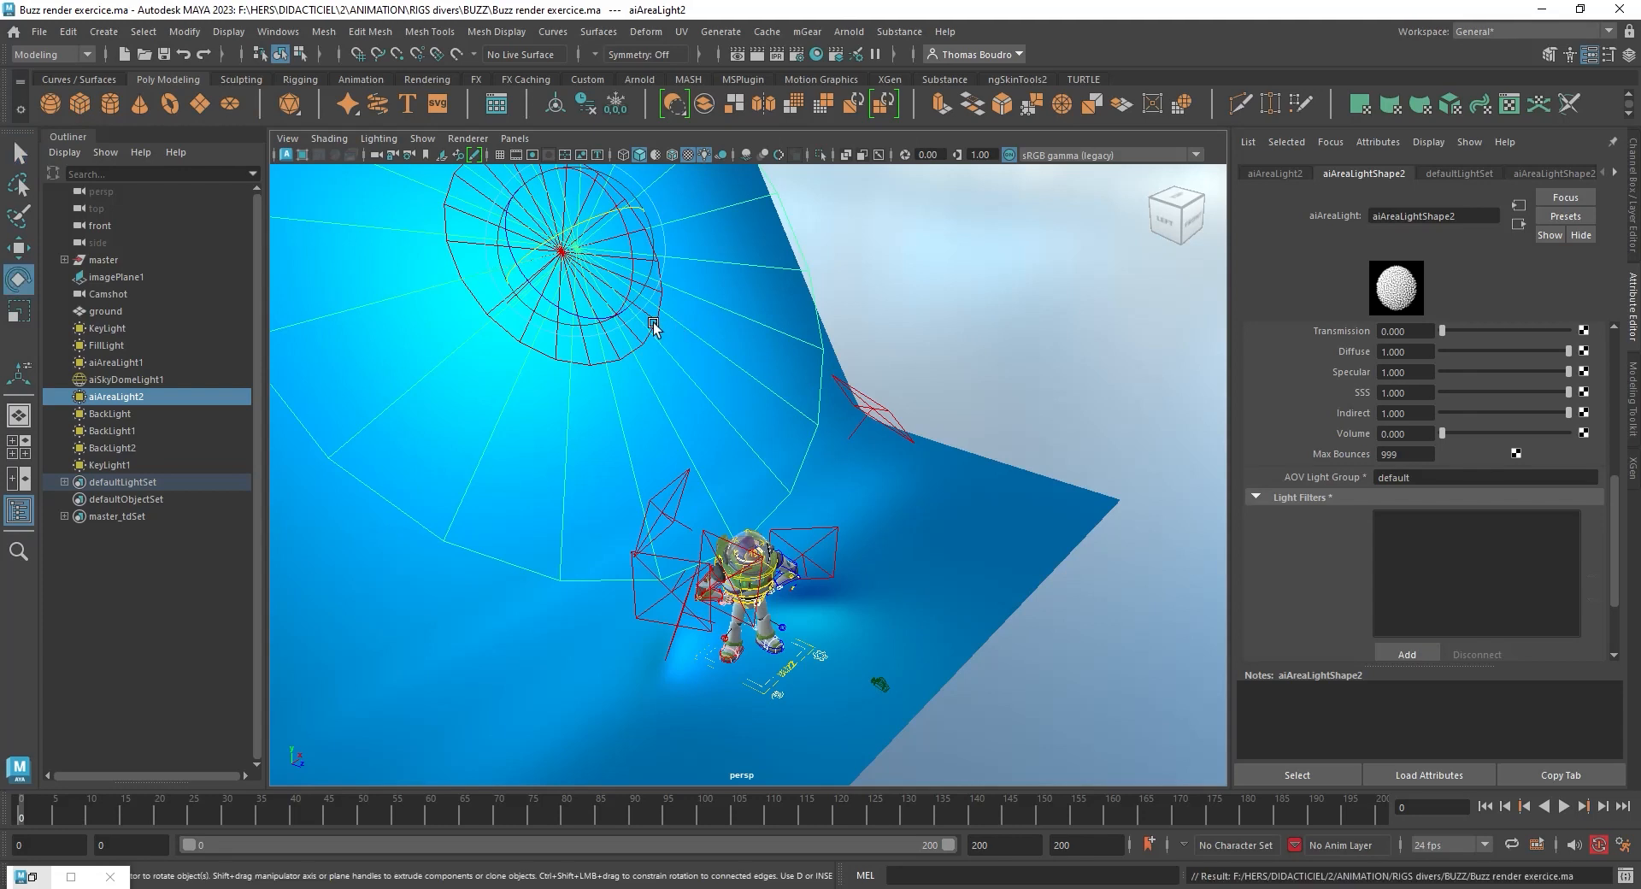
left_click(125, 458)
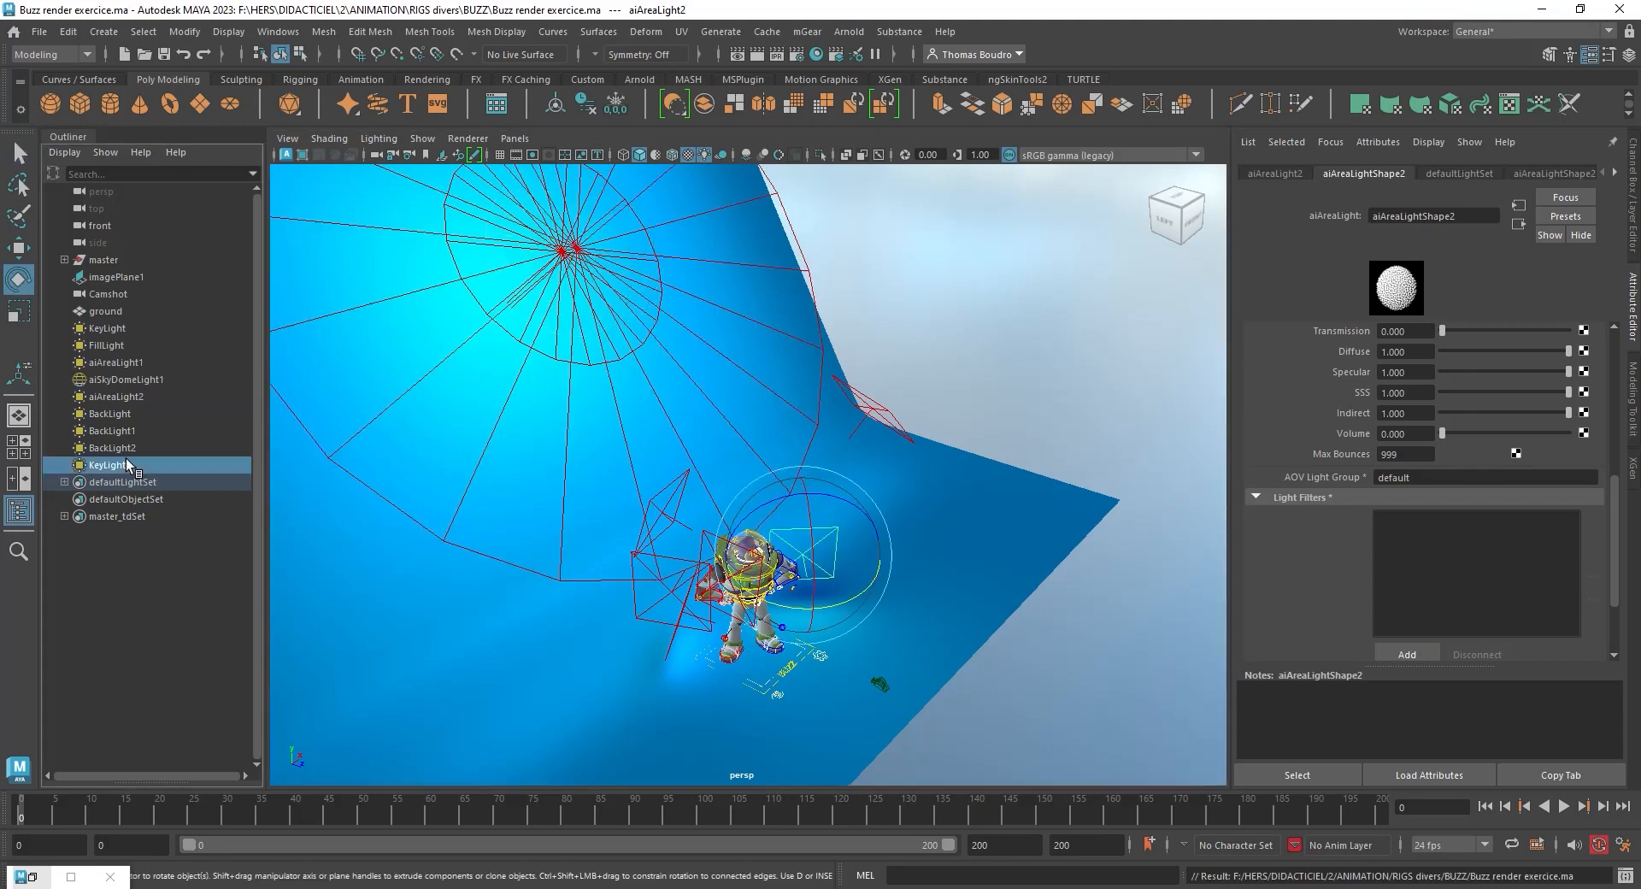
left_click(122, 330, "shift")
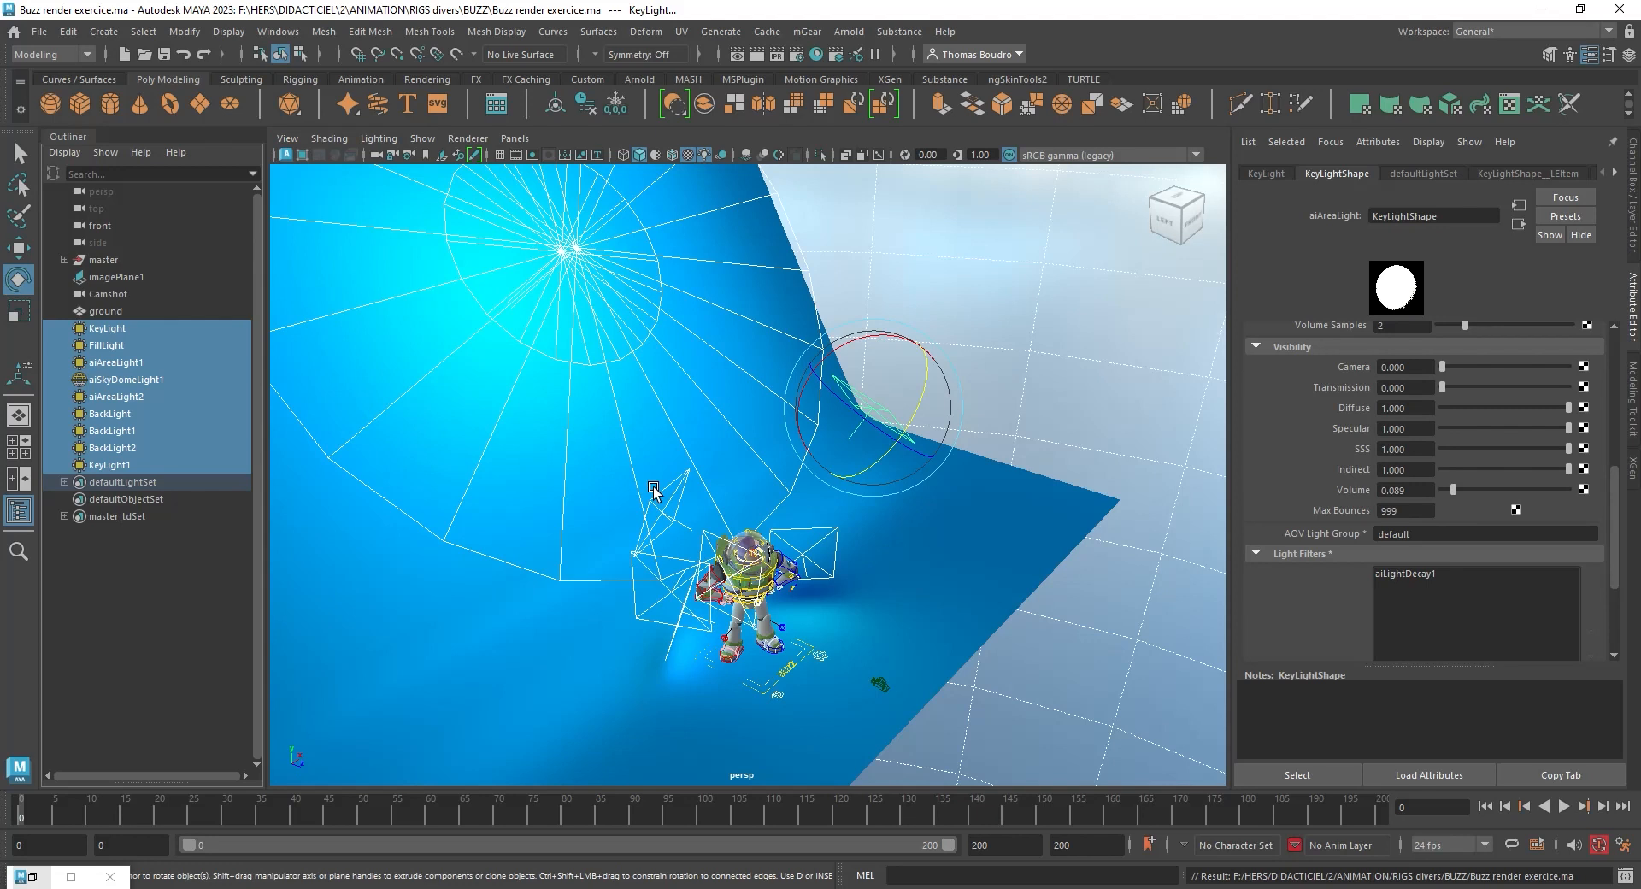
key("Delete")
left_click(502, 524)
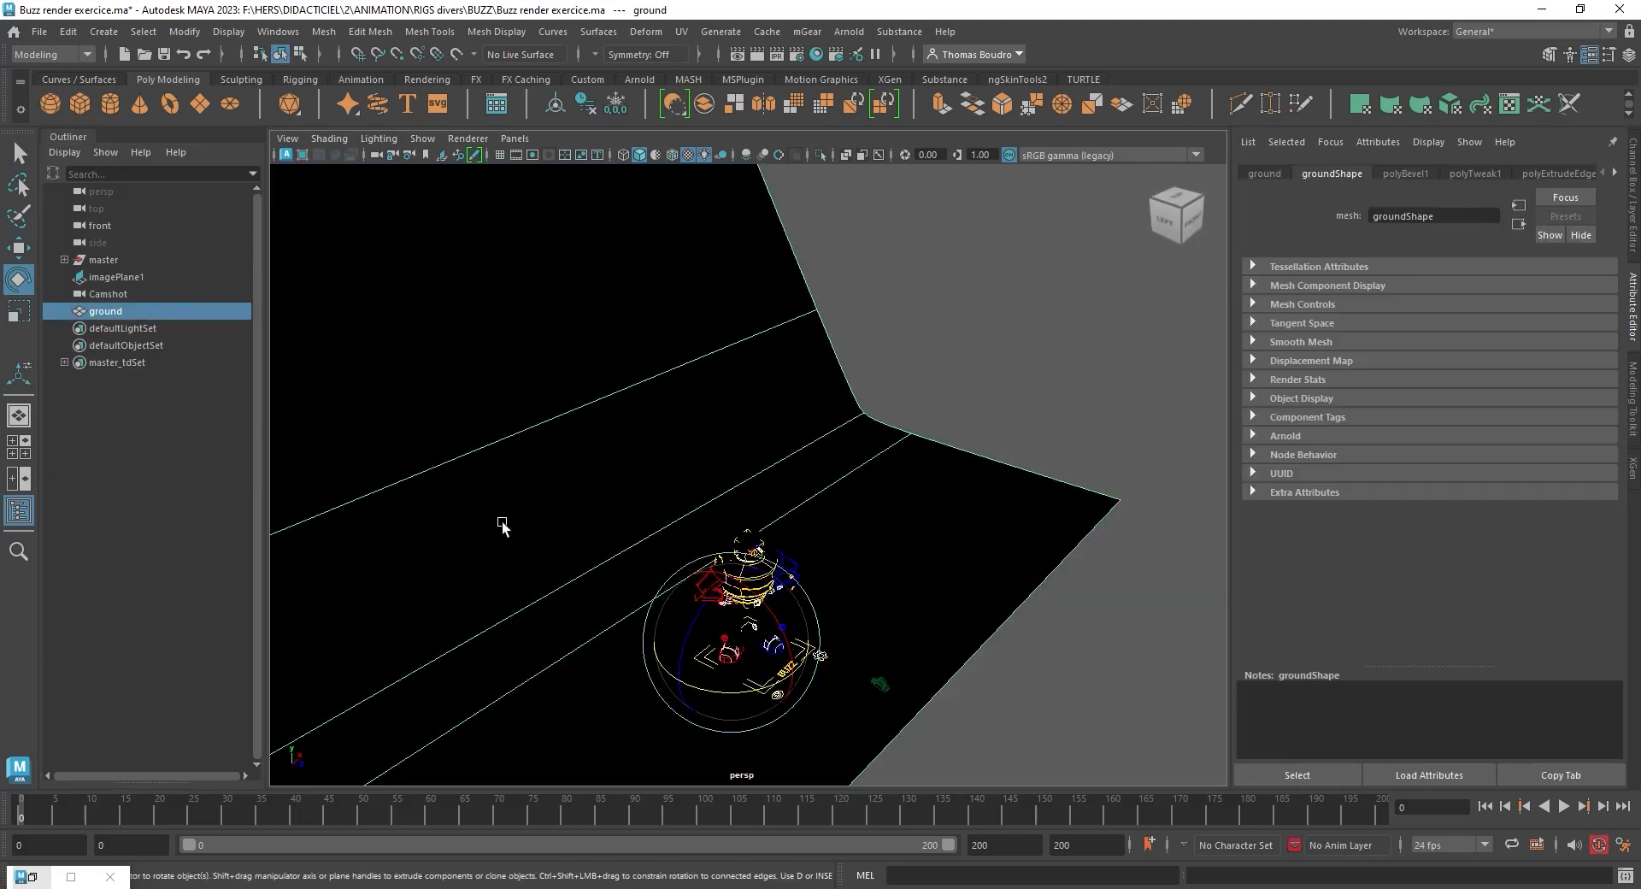
key("Delete")
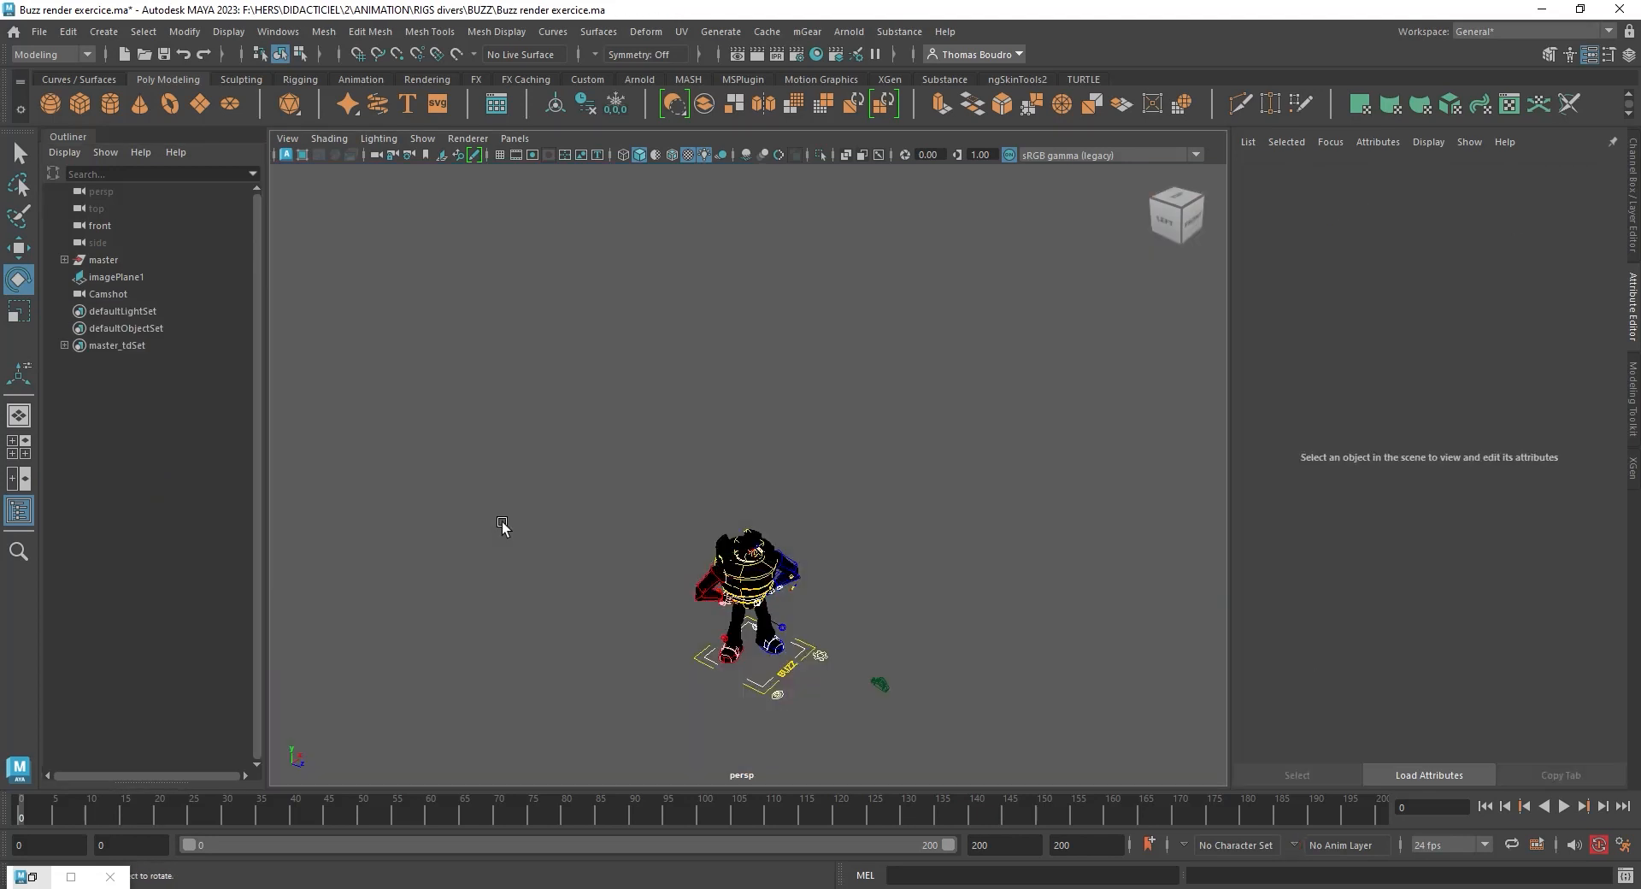
Frame the whole character in plain shaded display and show only polygon objects in the viewport.
key("5")
left_click_drag(801, 504, 840, 352, "alt")
left_click_drag(889, 427, 1179, 481, "alt")
left_click_drag(827, 401, 876, 543, "alt")
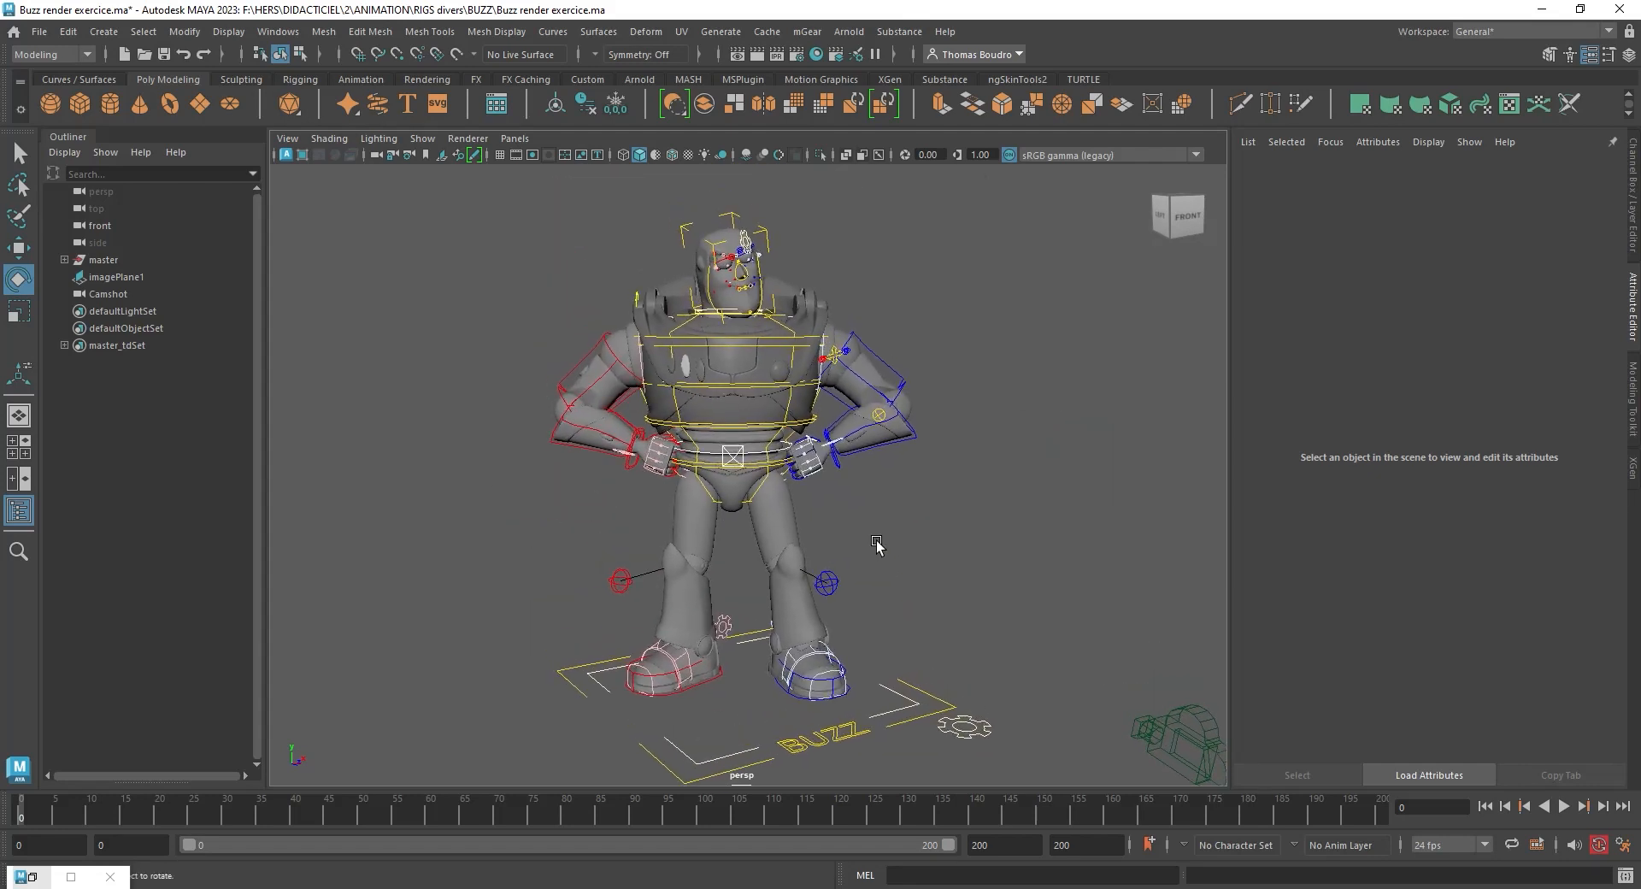
left_click(427, 154)
left_click(449, 201)
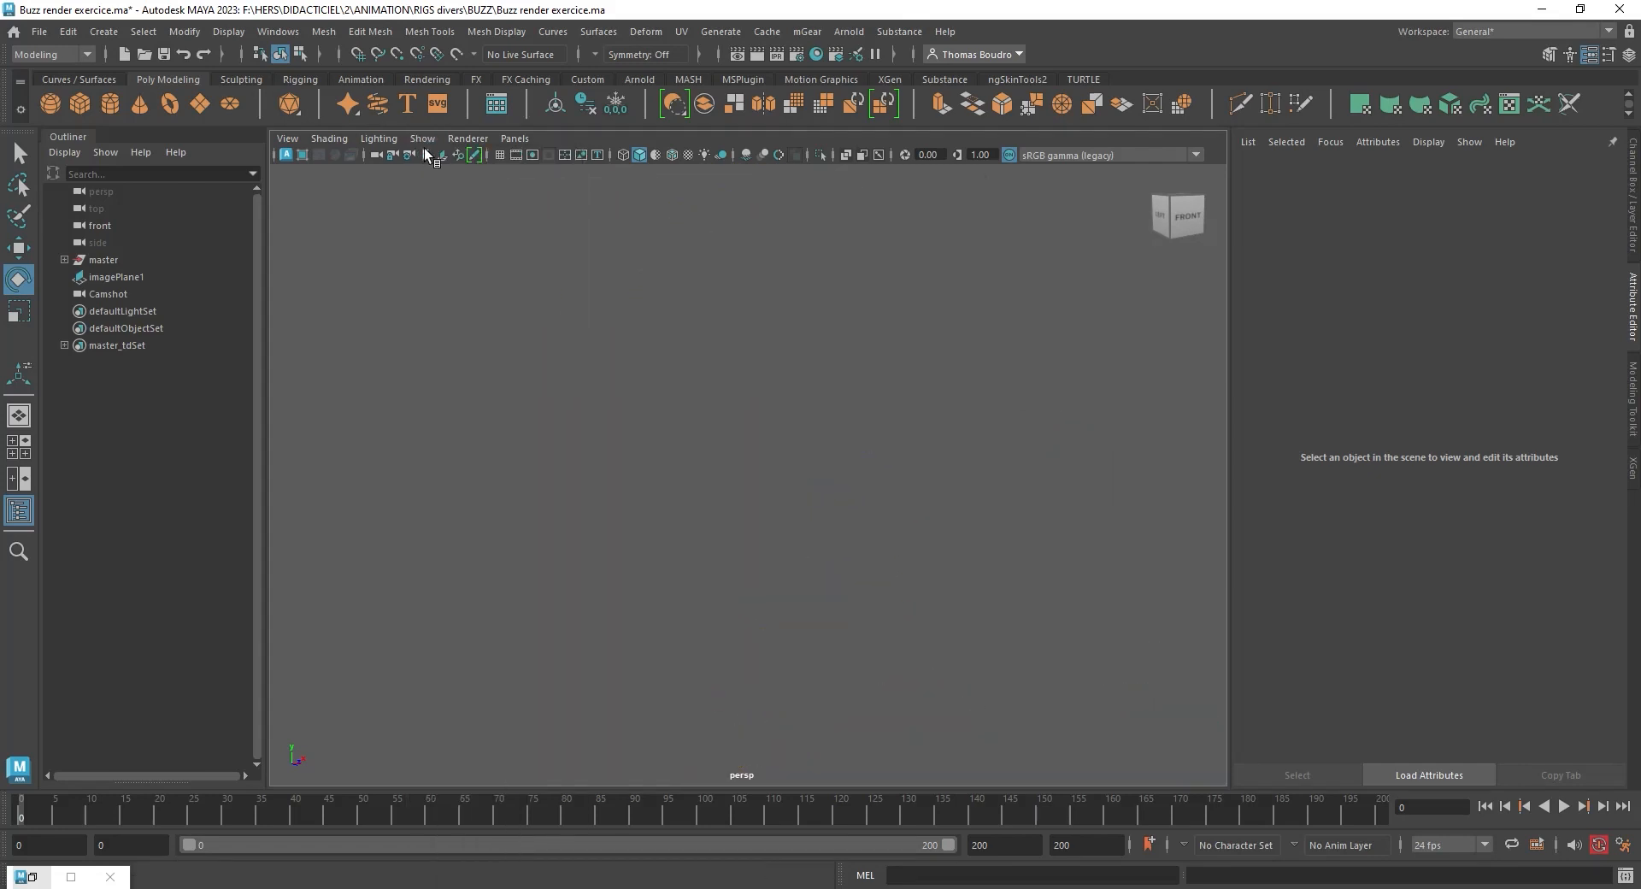
left_click(427, 154)
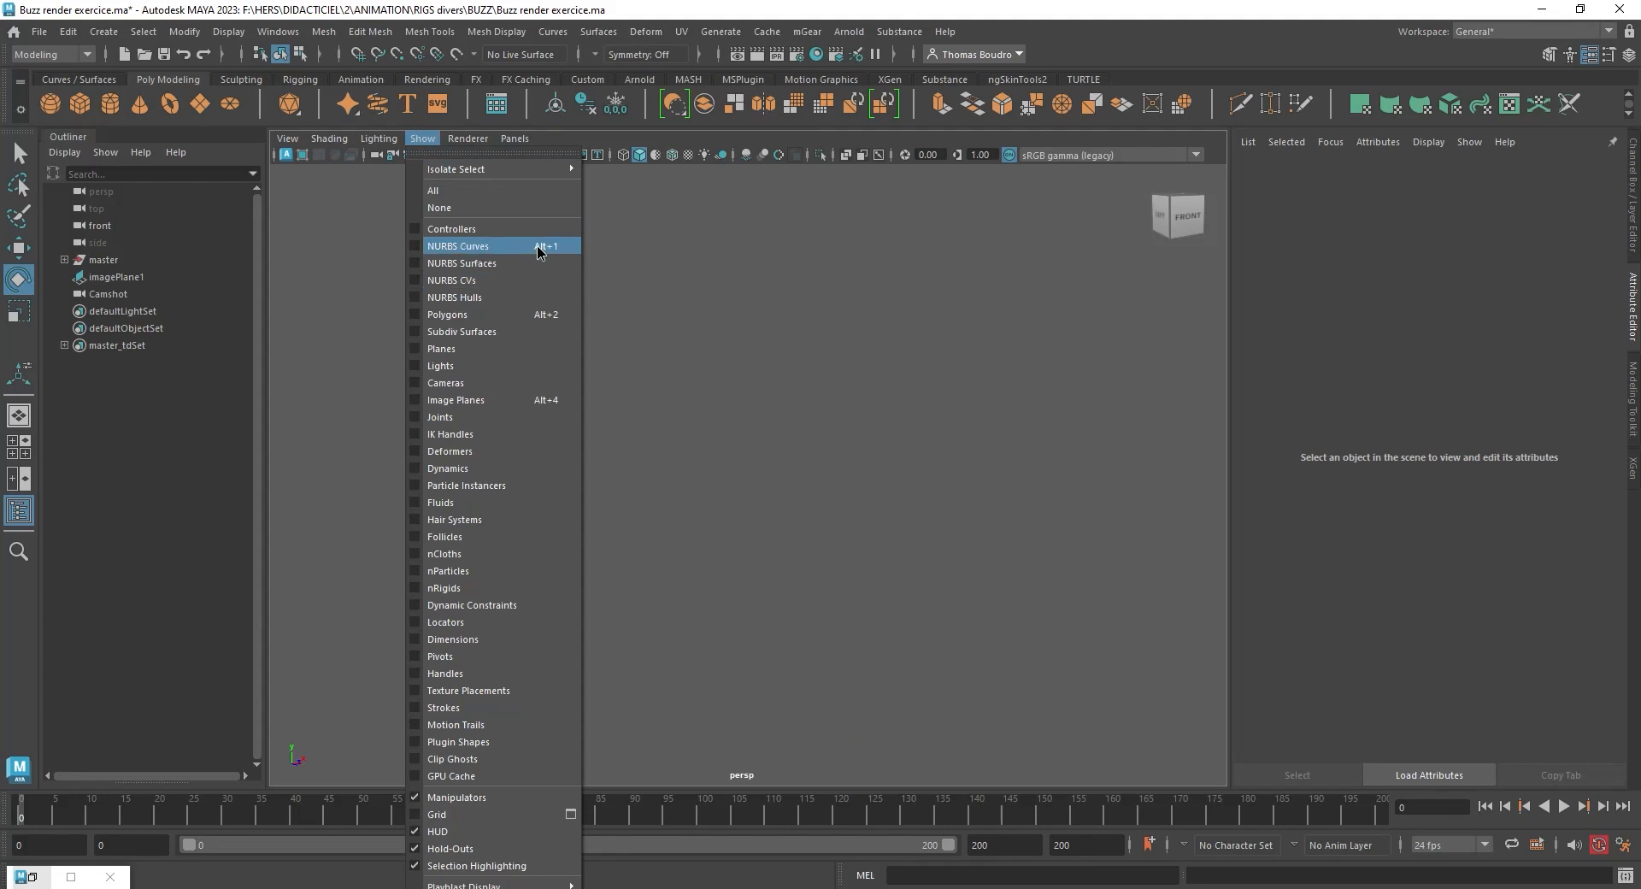
left_click(515, 315)
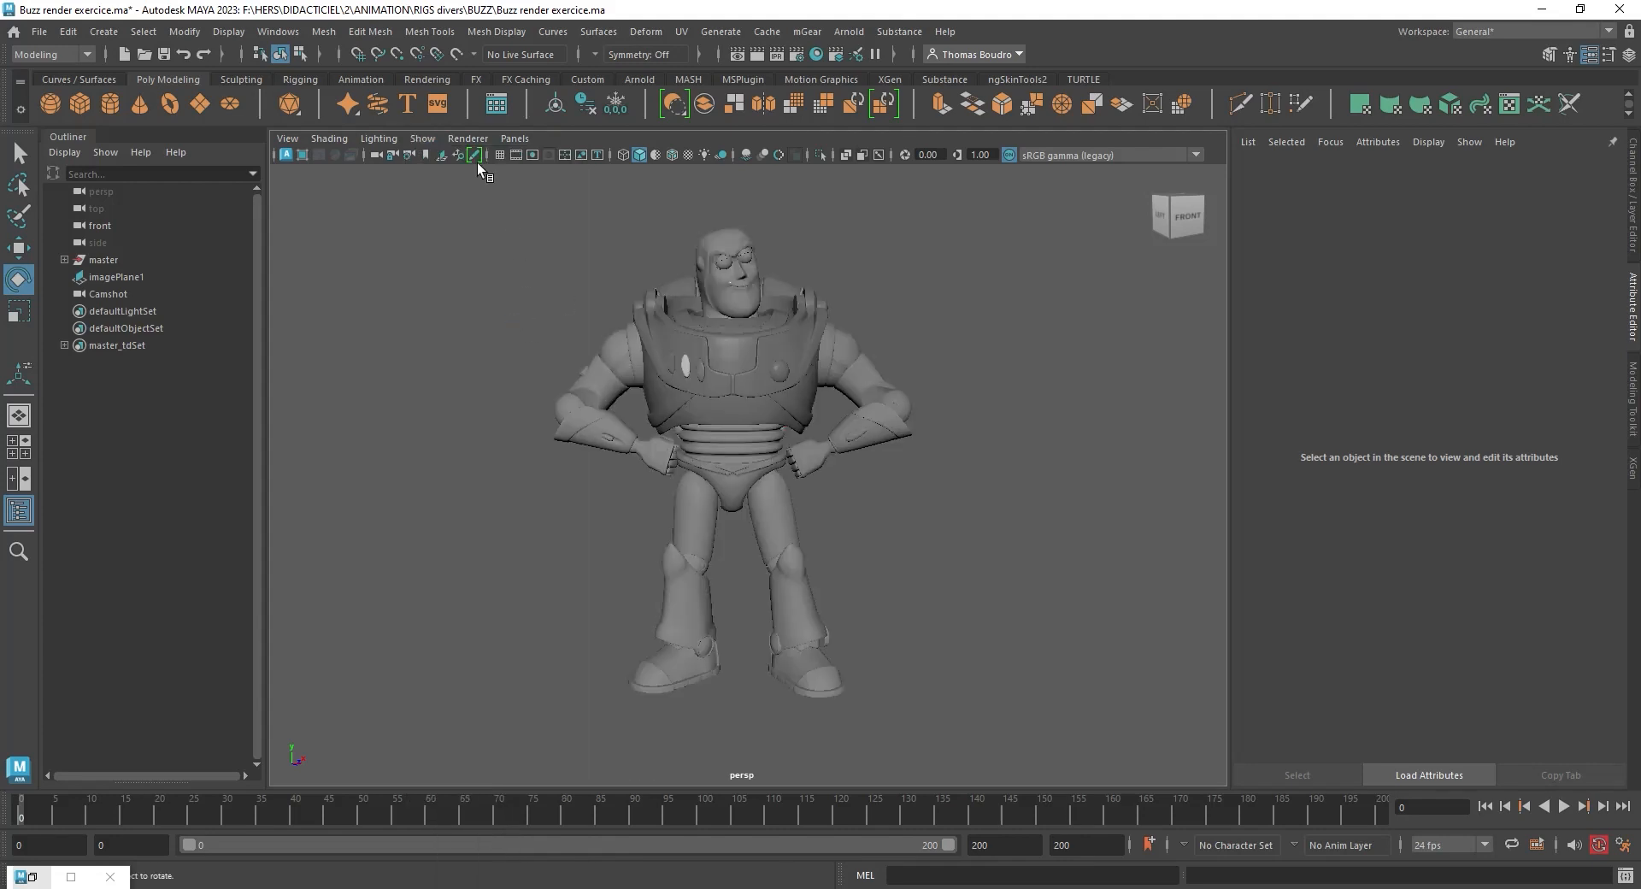
Select all the character's meshes and assign them a new white aiFlat material.
left_click_drag(597, 648, 941, 252)
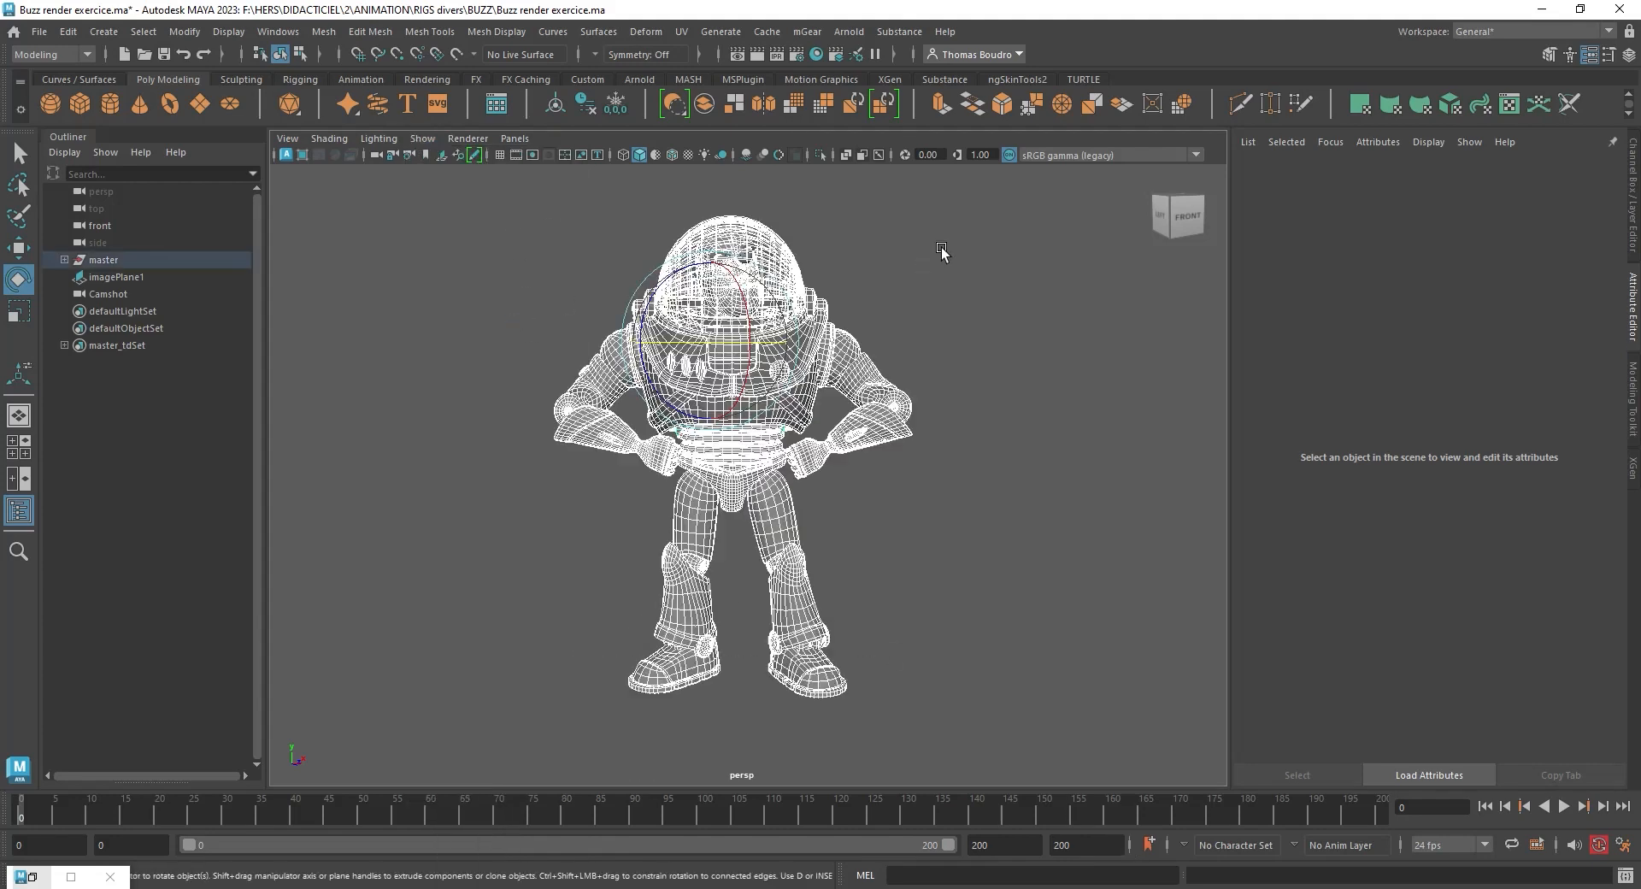
left_click_drag(513, 693, 1157, 122)
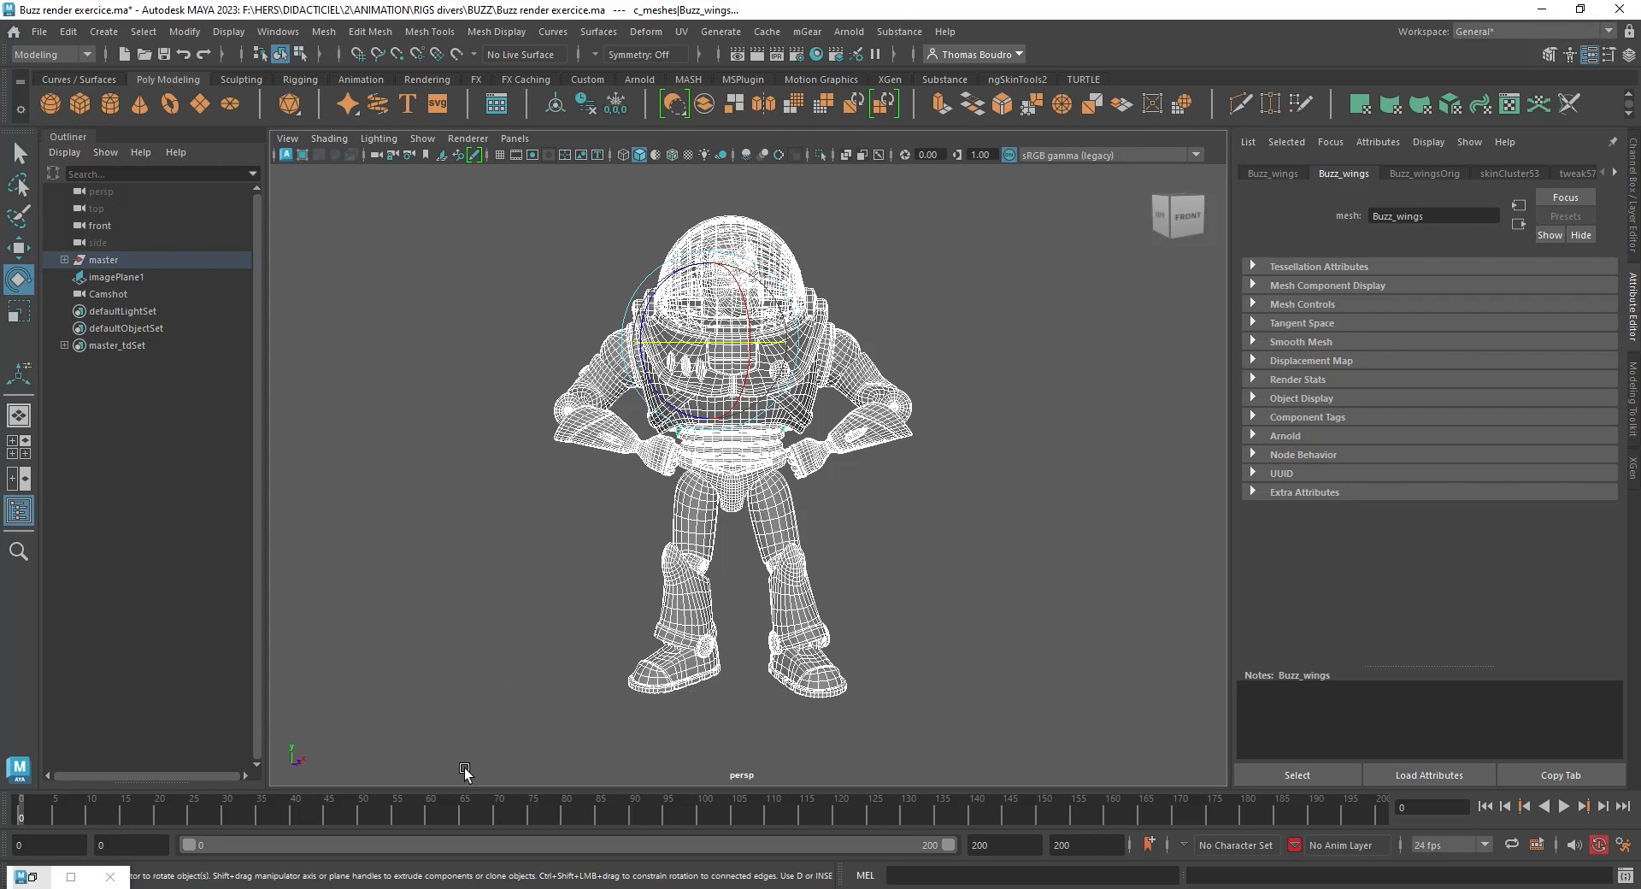
left_click_drag(499, 758, 1215, 26)
right_click(742, 248)
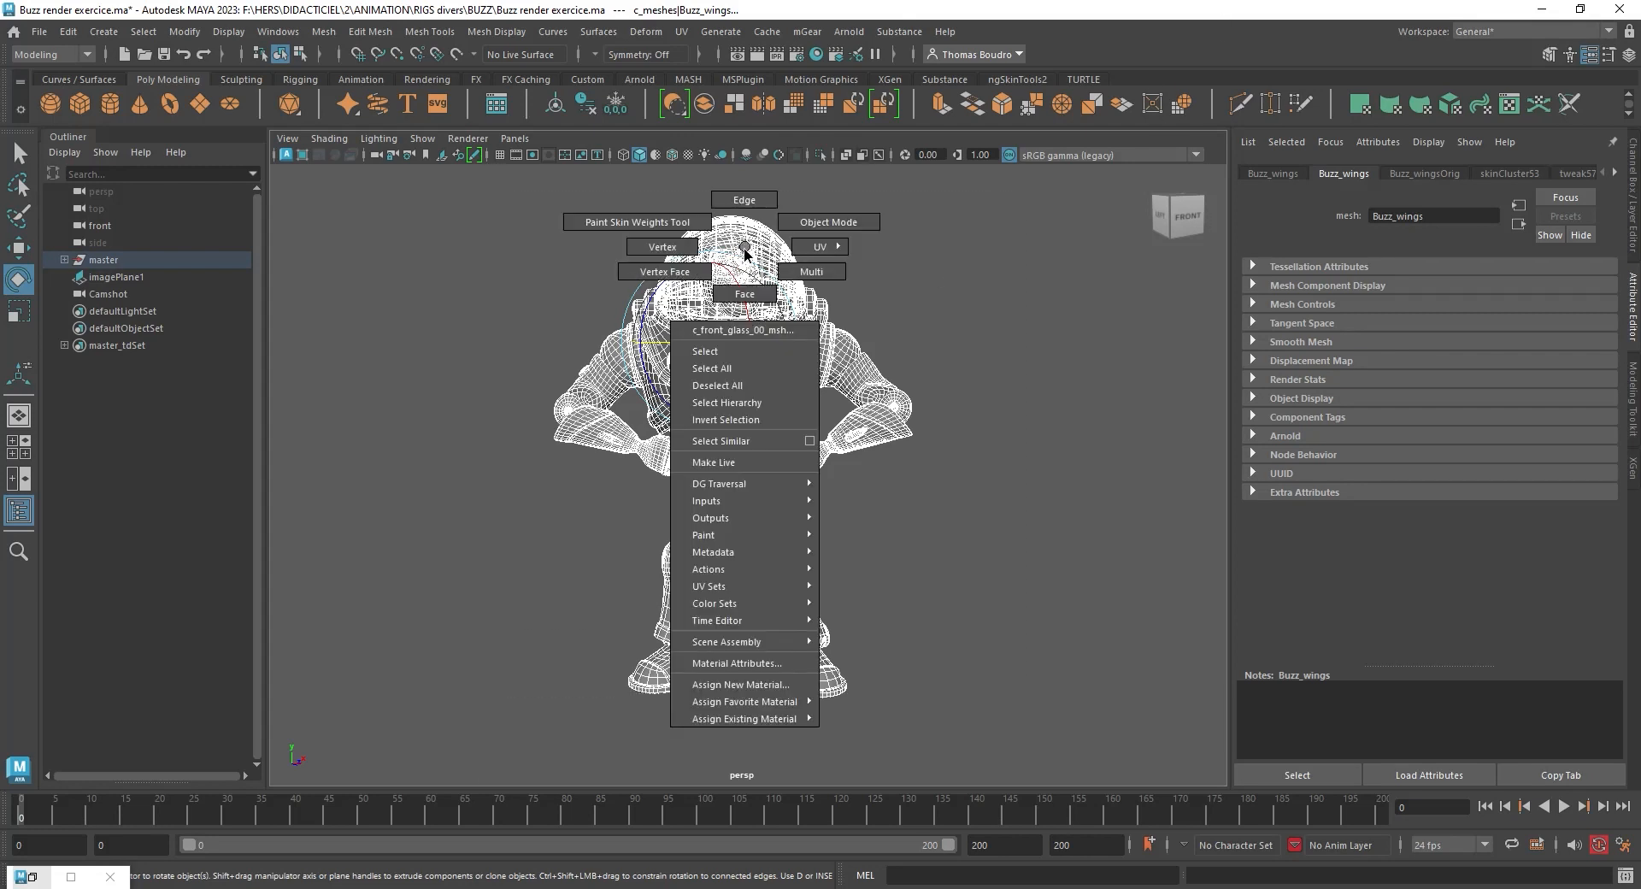
left_click(742, 684)
left_click(399, 446)
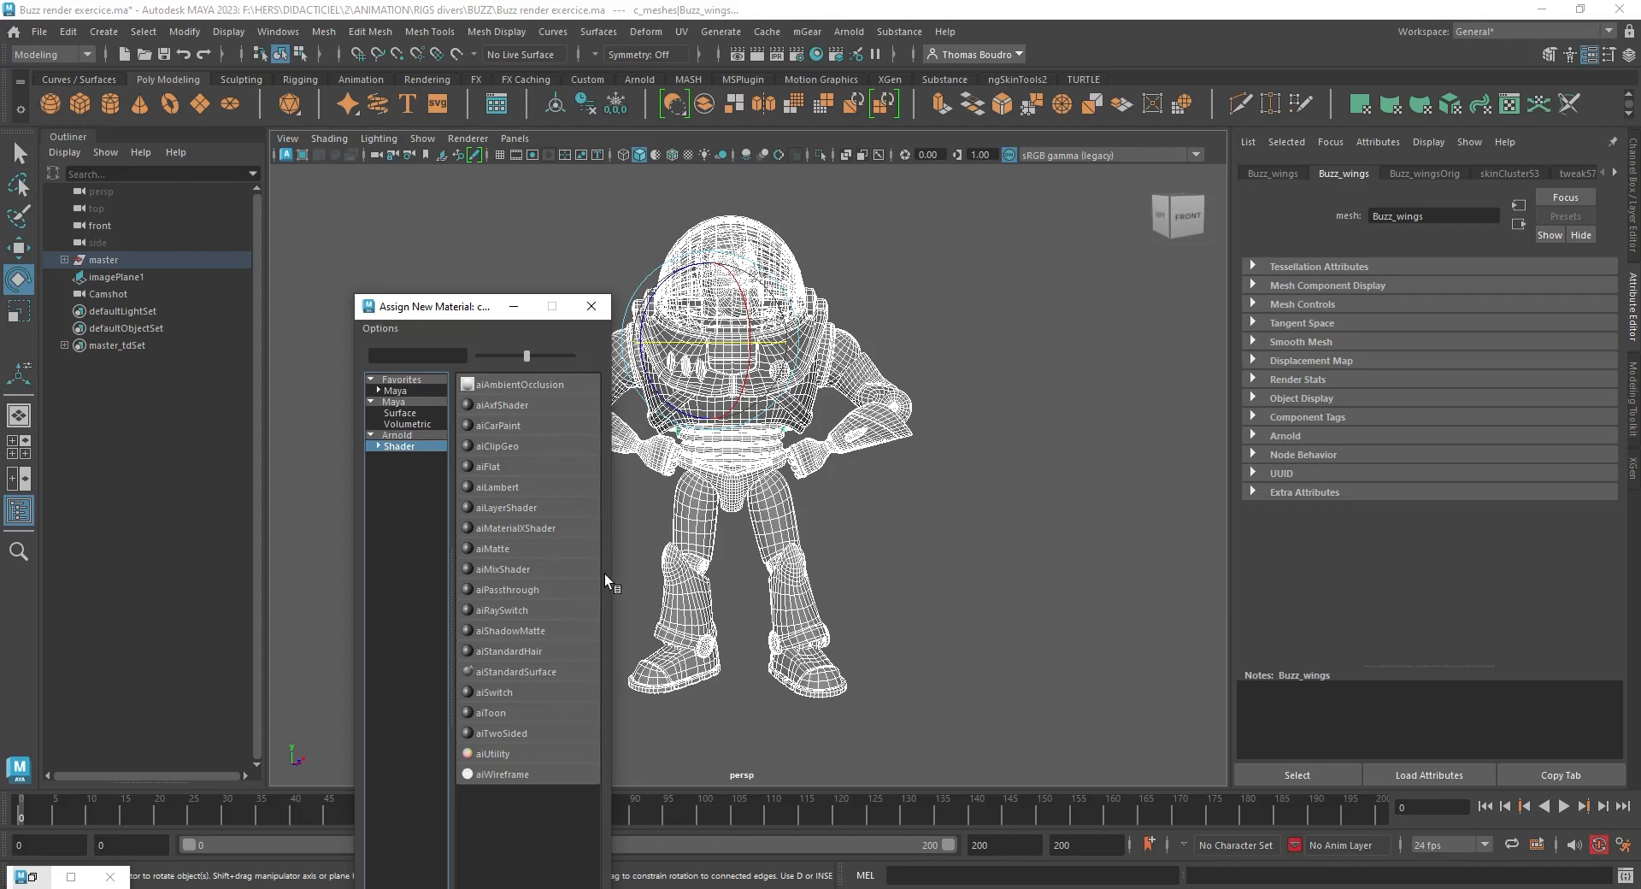
left_click(493, 467)
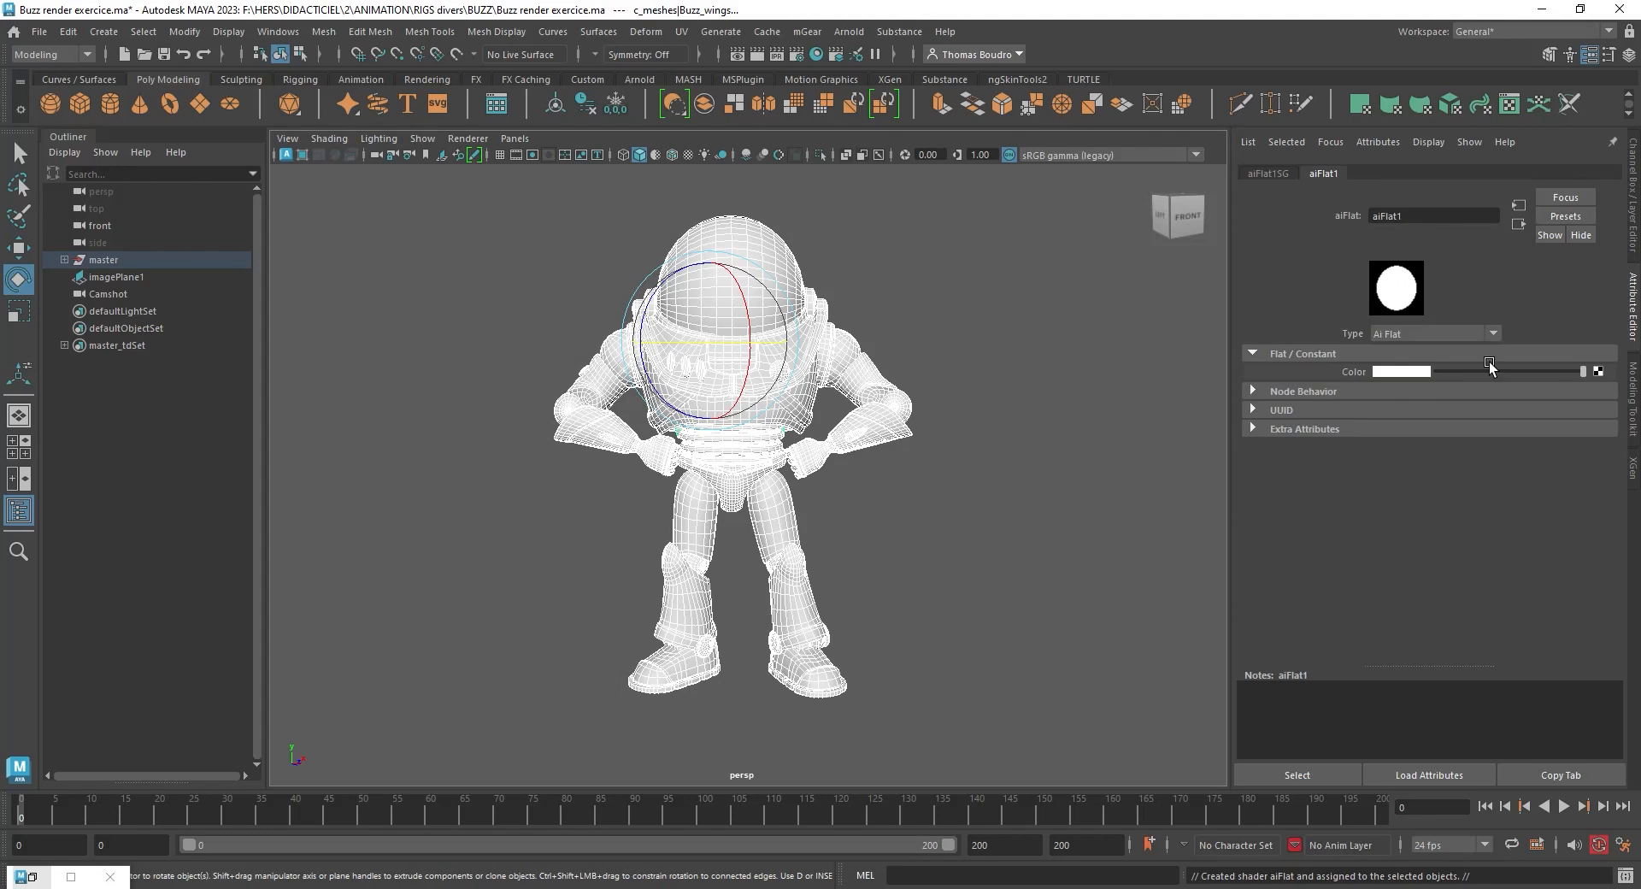
Look through the Camshot camera and render the character's white silhouette with Arnold.
left_click(514, 139)
mouse_move(598, 155)
left_click(731, 161)
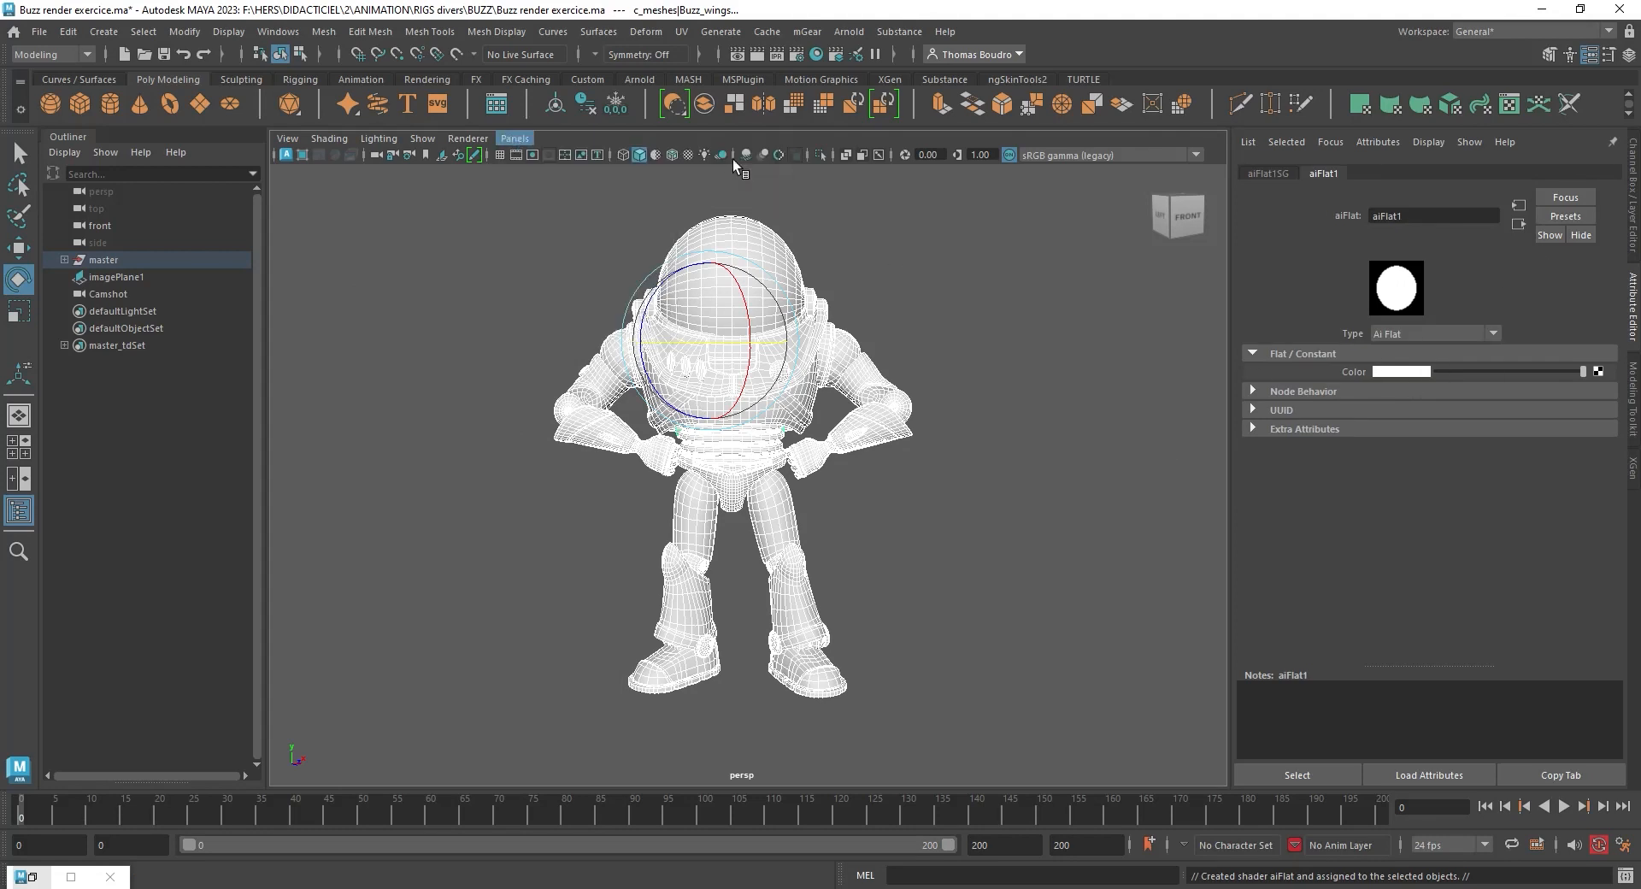
left_click(856, 32)
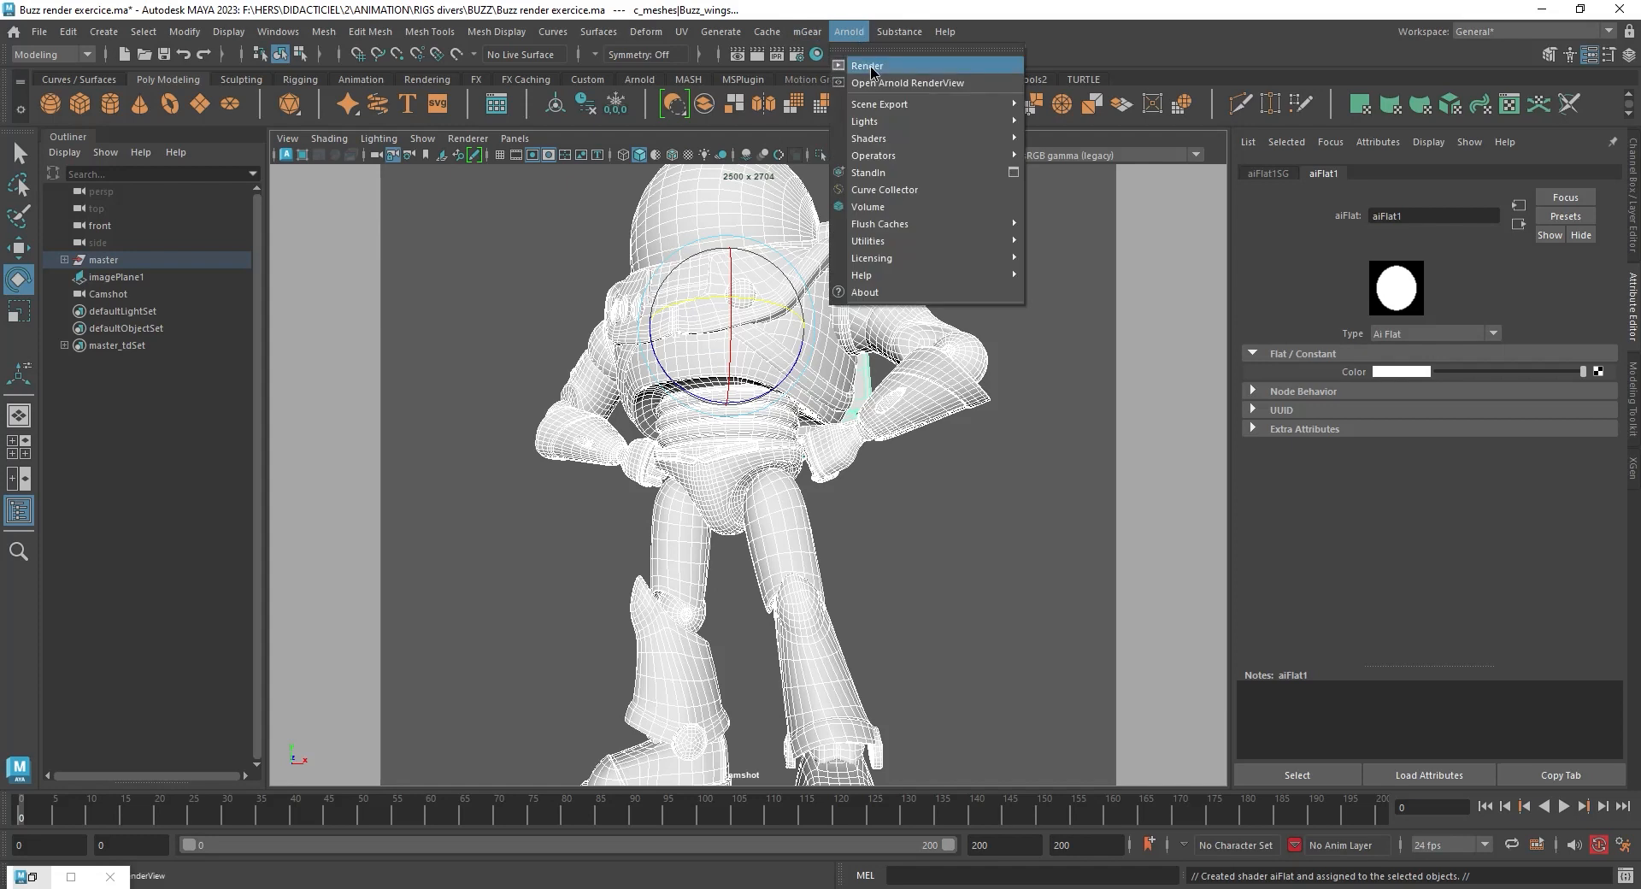
left_click(870, 66)
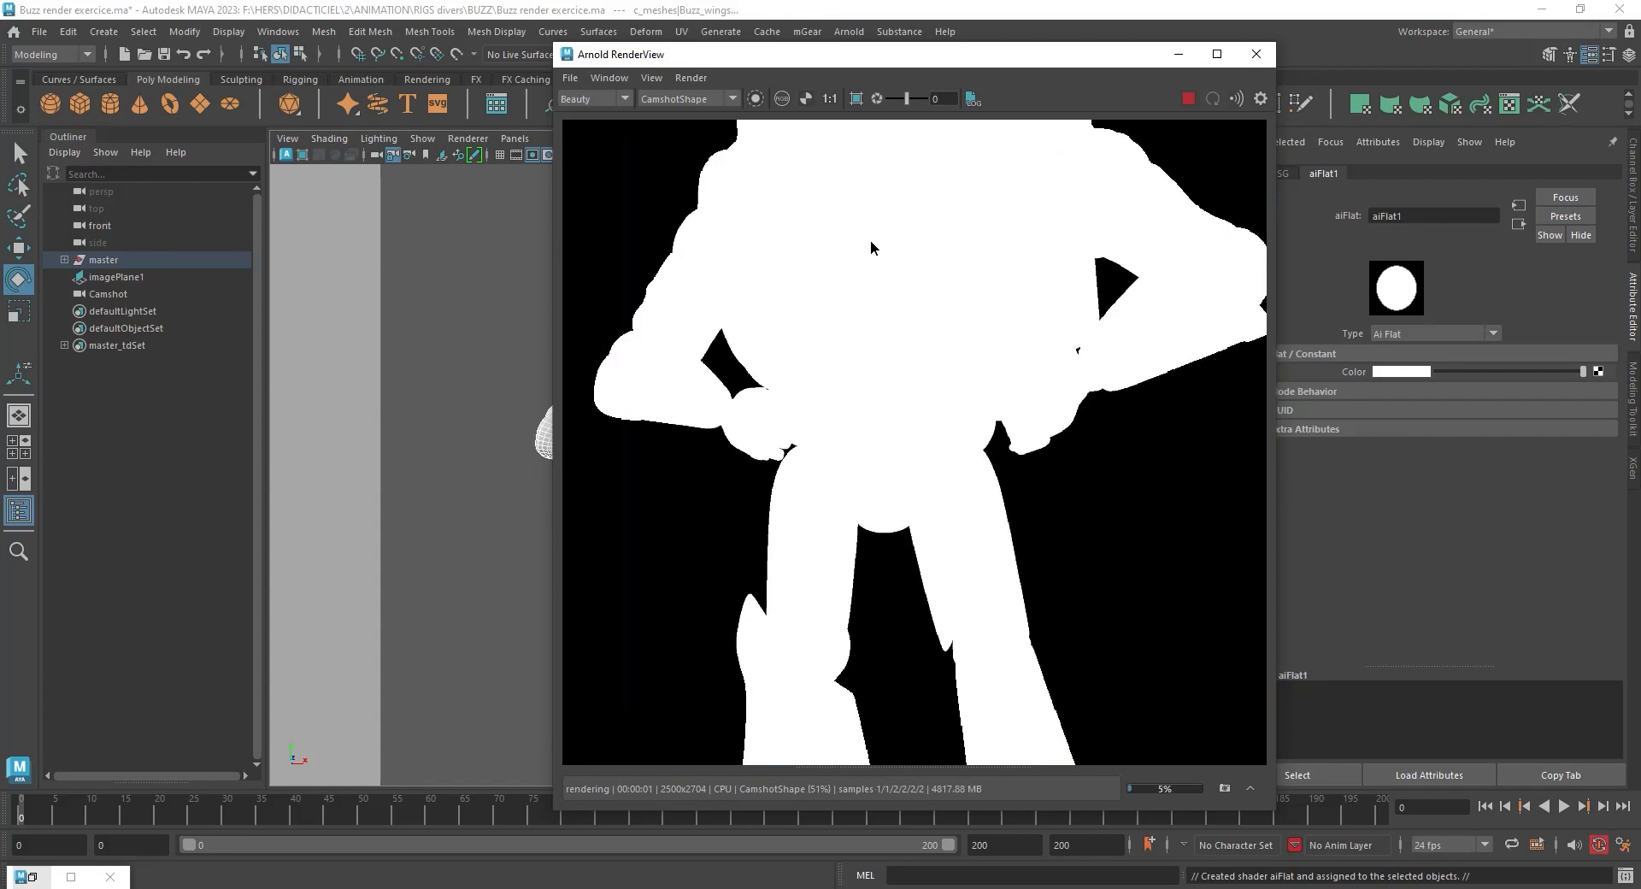
scroll(1005, 355, "down", 1)
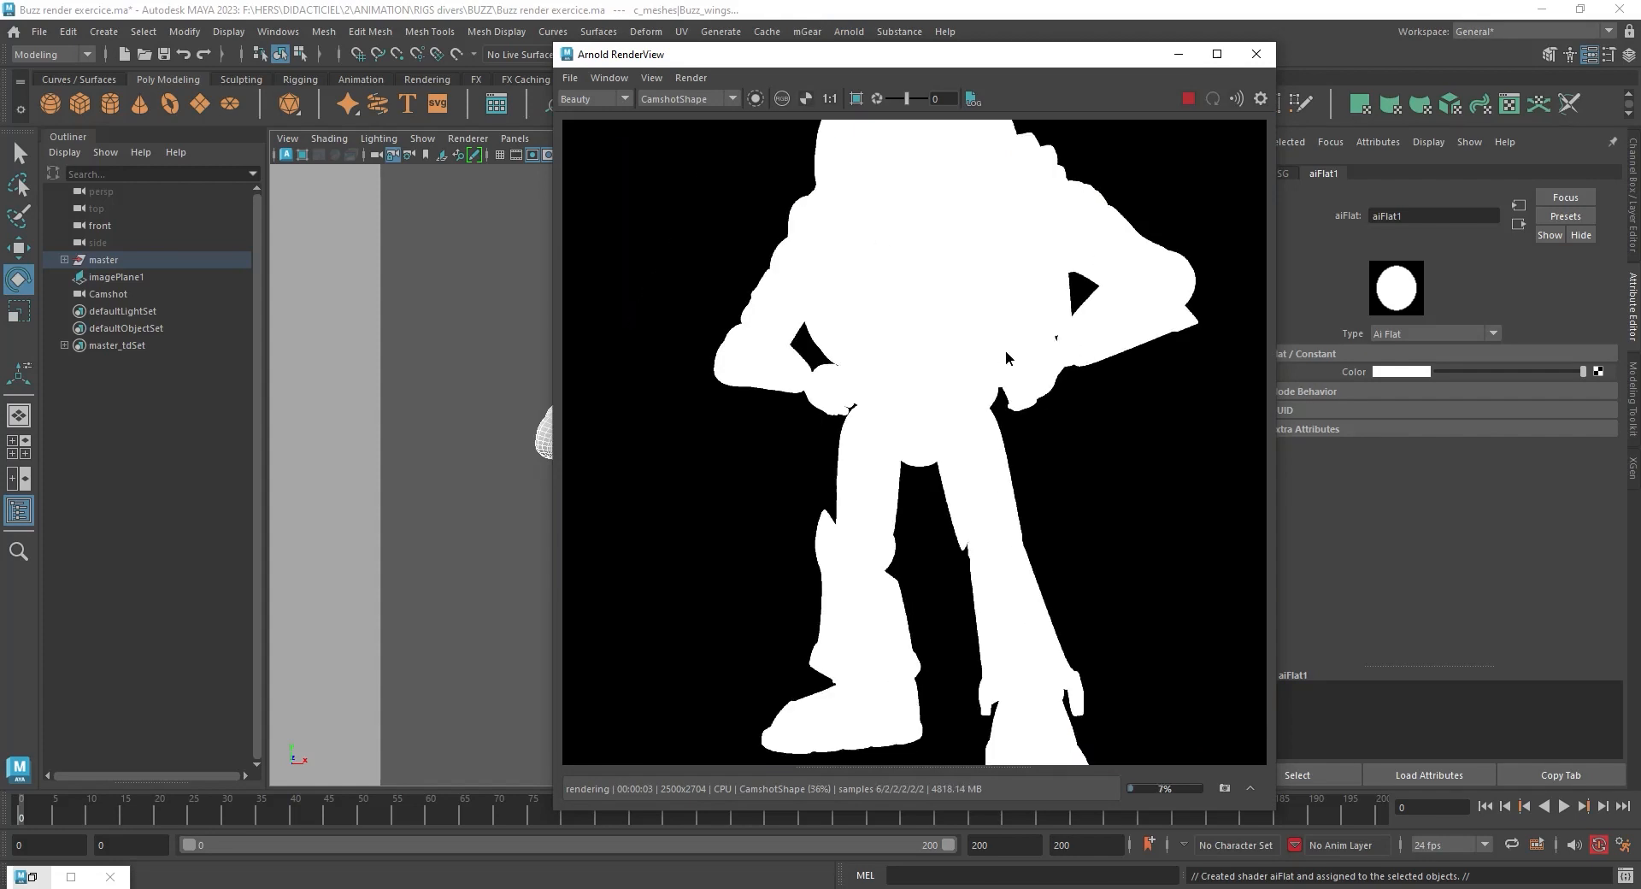
scroll(1005, 356, "down", 1)
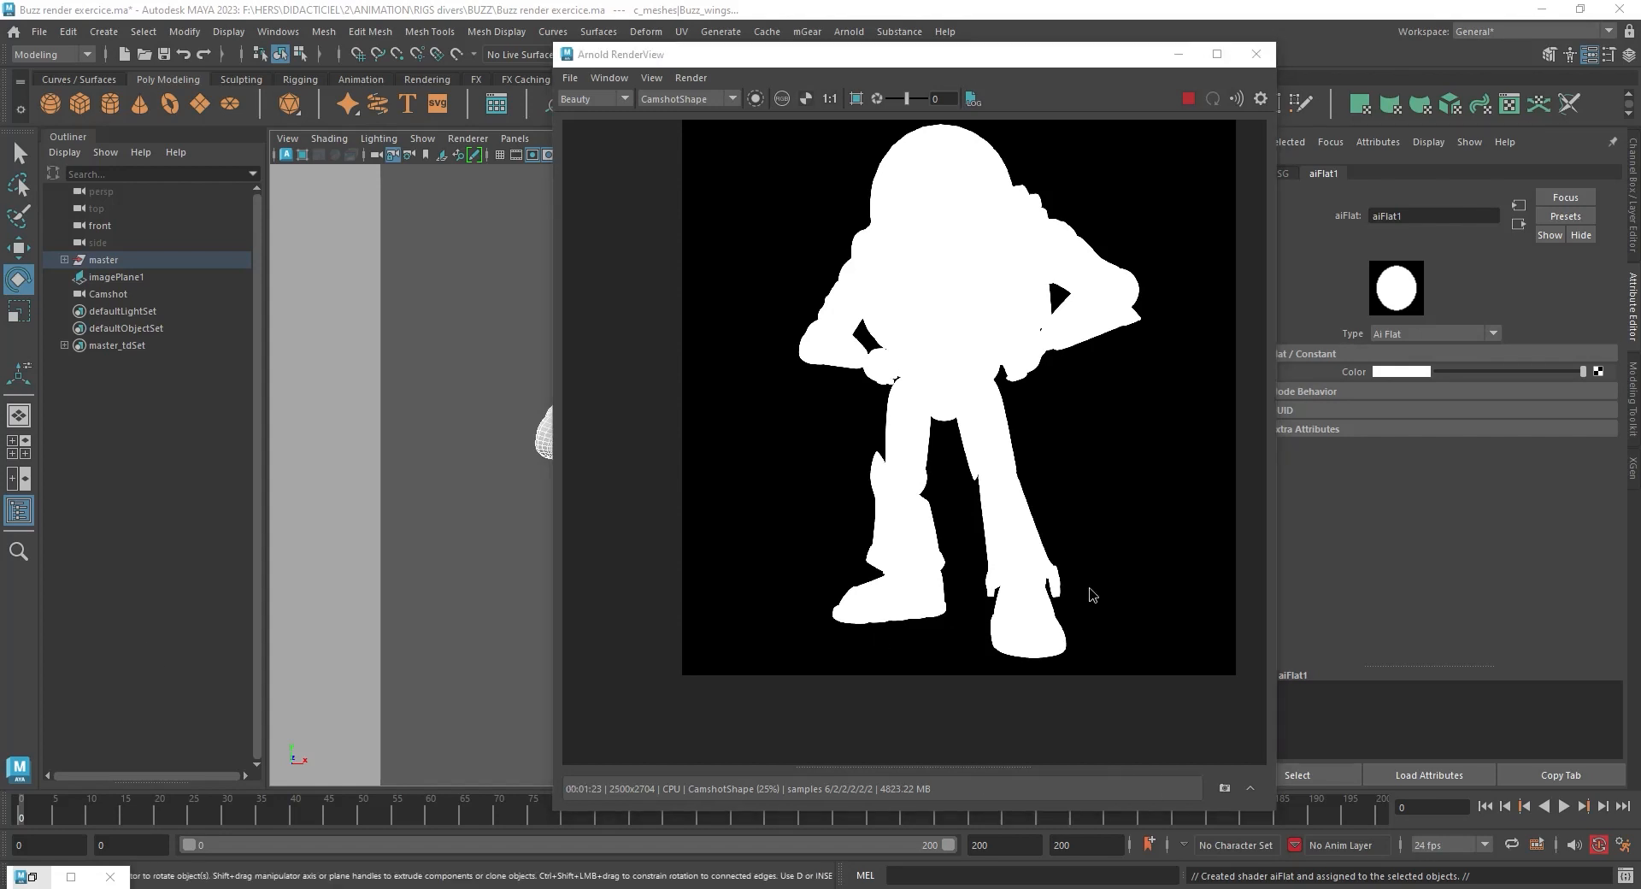
Open the image saving dialog for the silhouette render and copy the BUZZ\Render folder path from File Explorer.
left_click(571, 78)
left_click(603, 95)
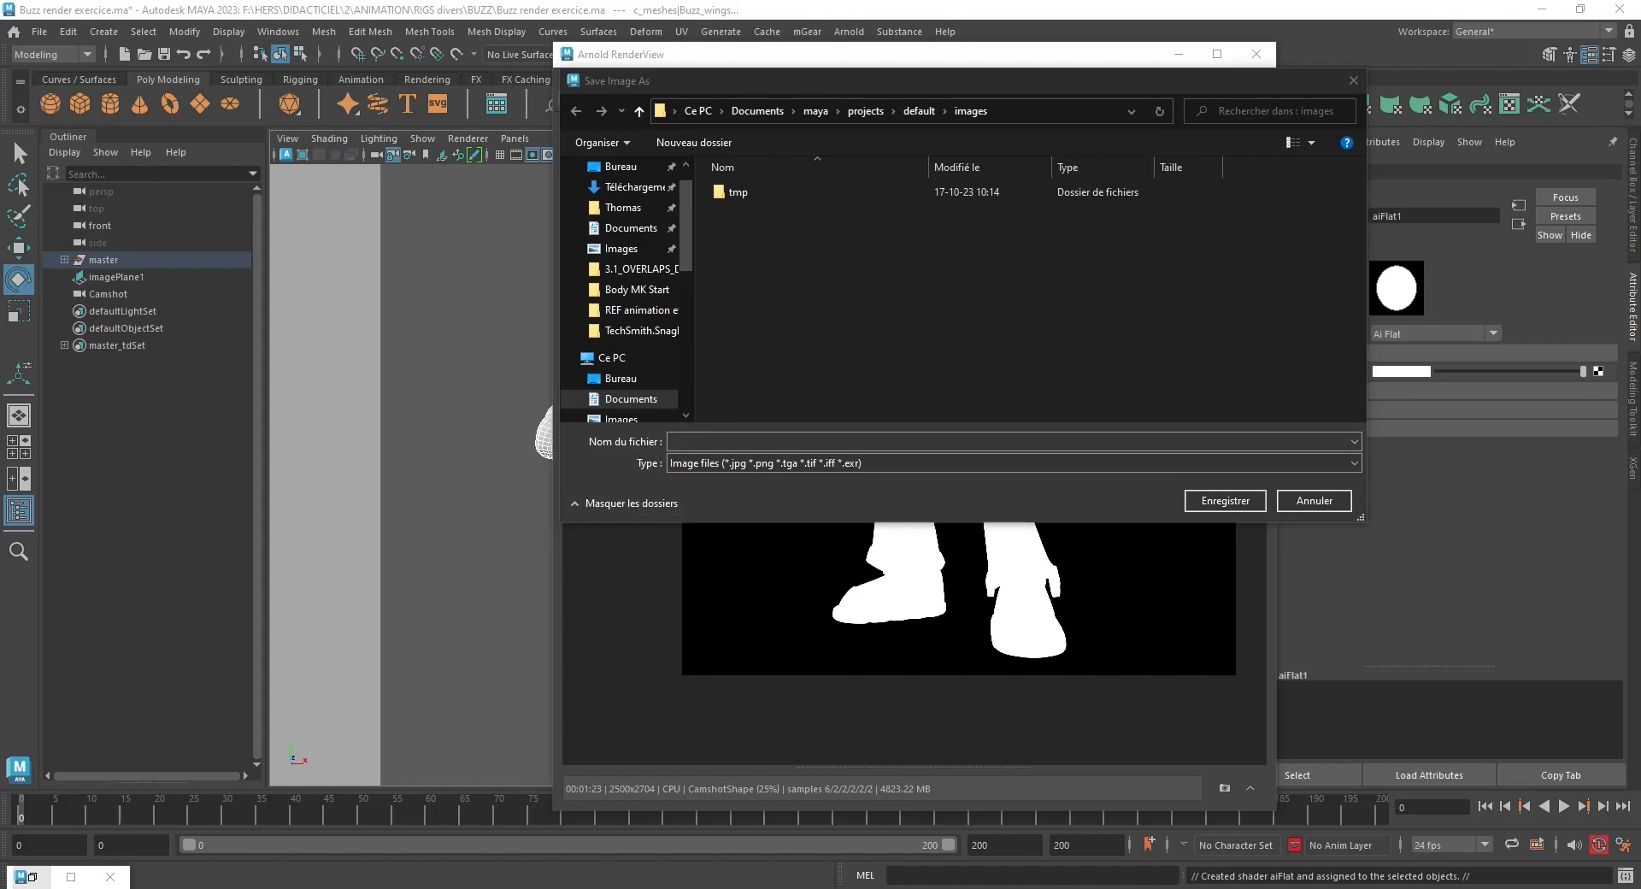
left_click(68, 820)
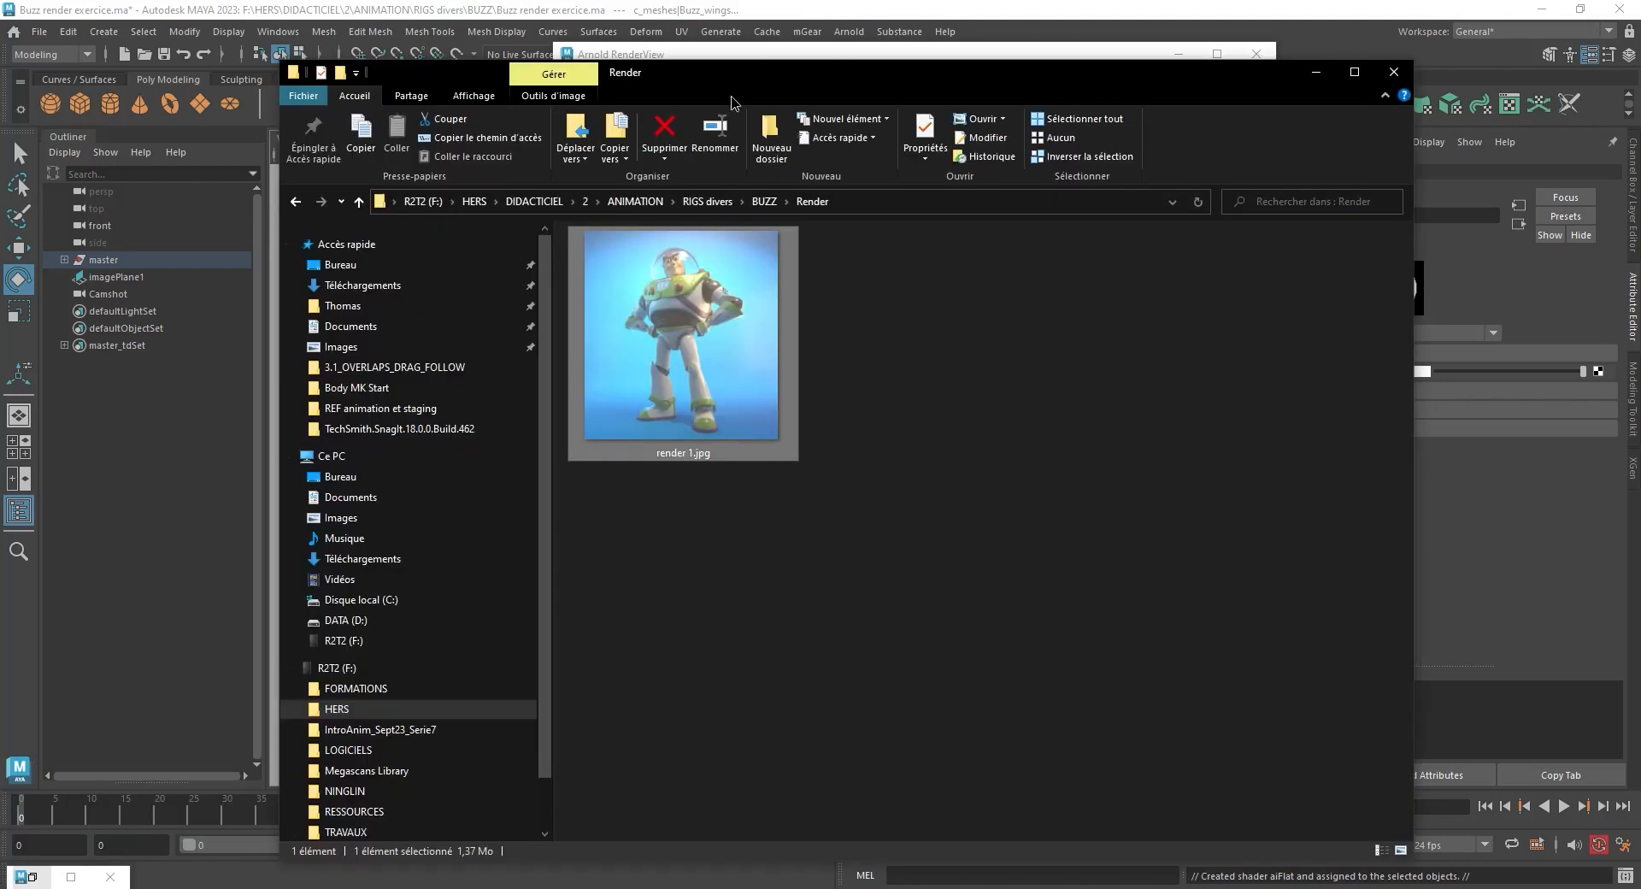
left_click(854, 201)
key("ctrl+c")
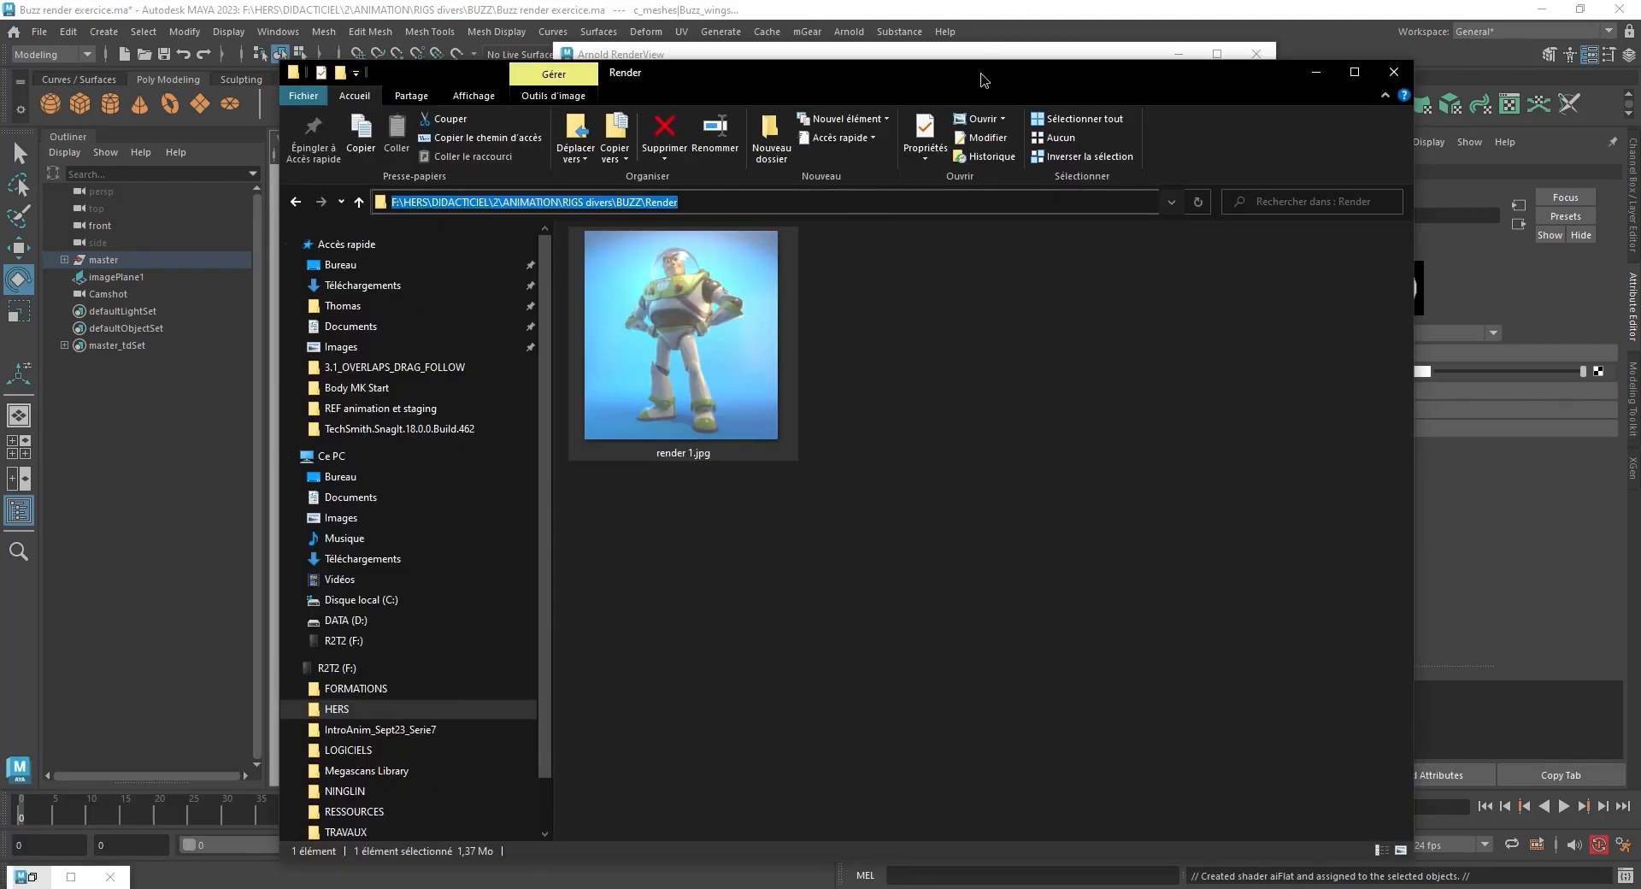
left_click_drag(981, 81, 0, 256)
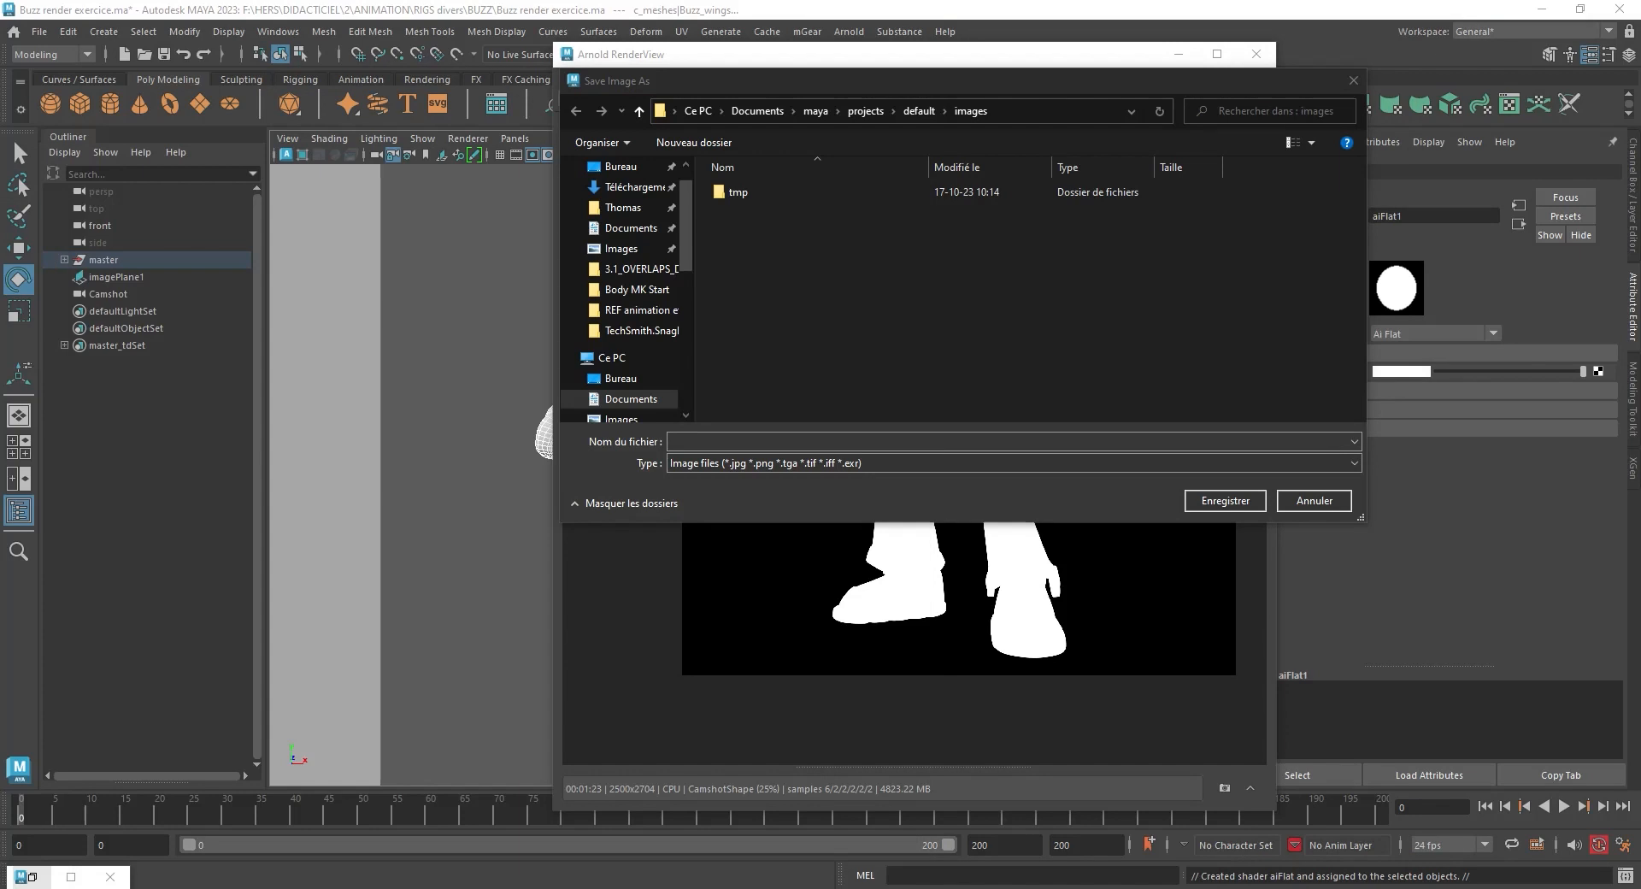
Save the silhouette image as Mask in the copied BUZZ\Render folder and close the render view.
left_click(1022, 117)
key("ctrl+v")
key("ctrl+a")
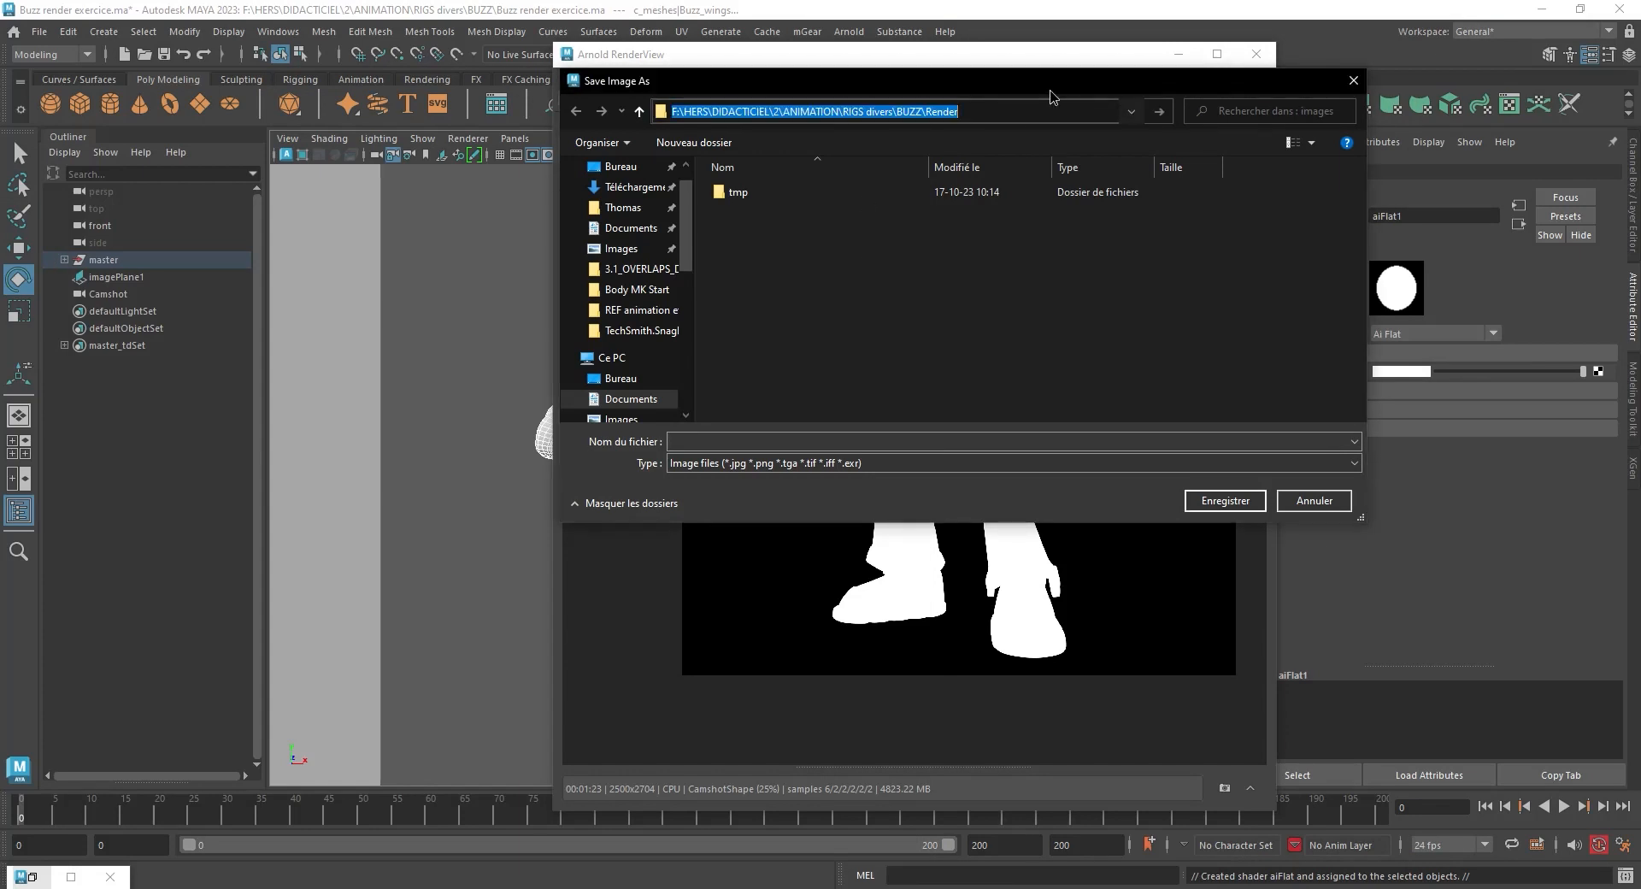
key("Return")
left_click(810, 440)
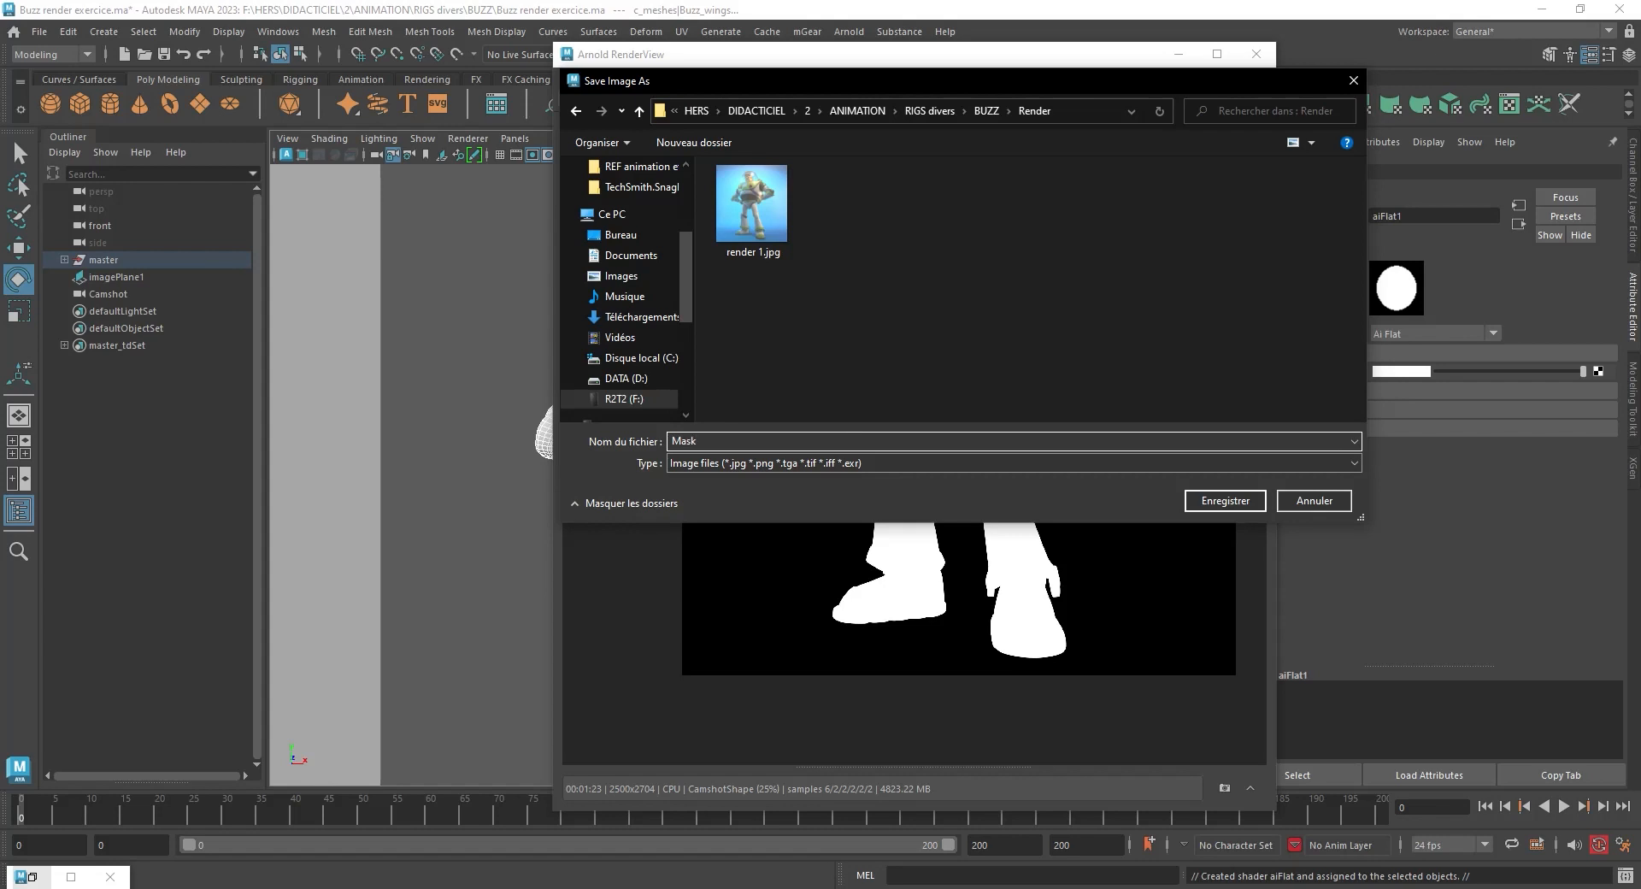
key("Return")
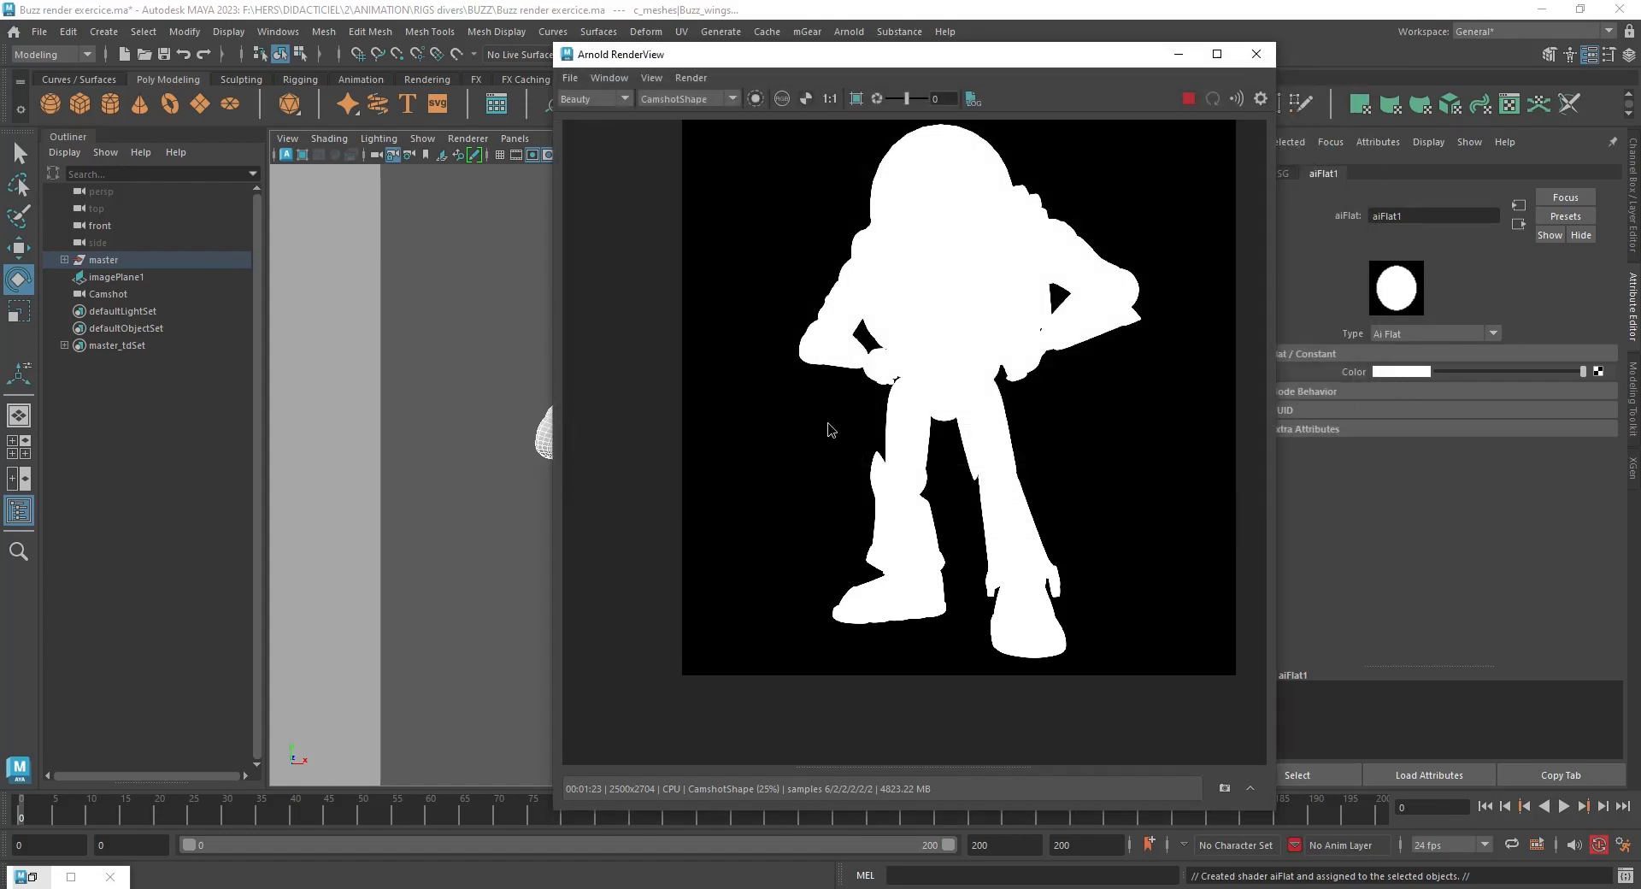
left_click(1255, 54)
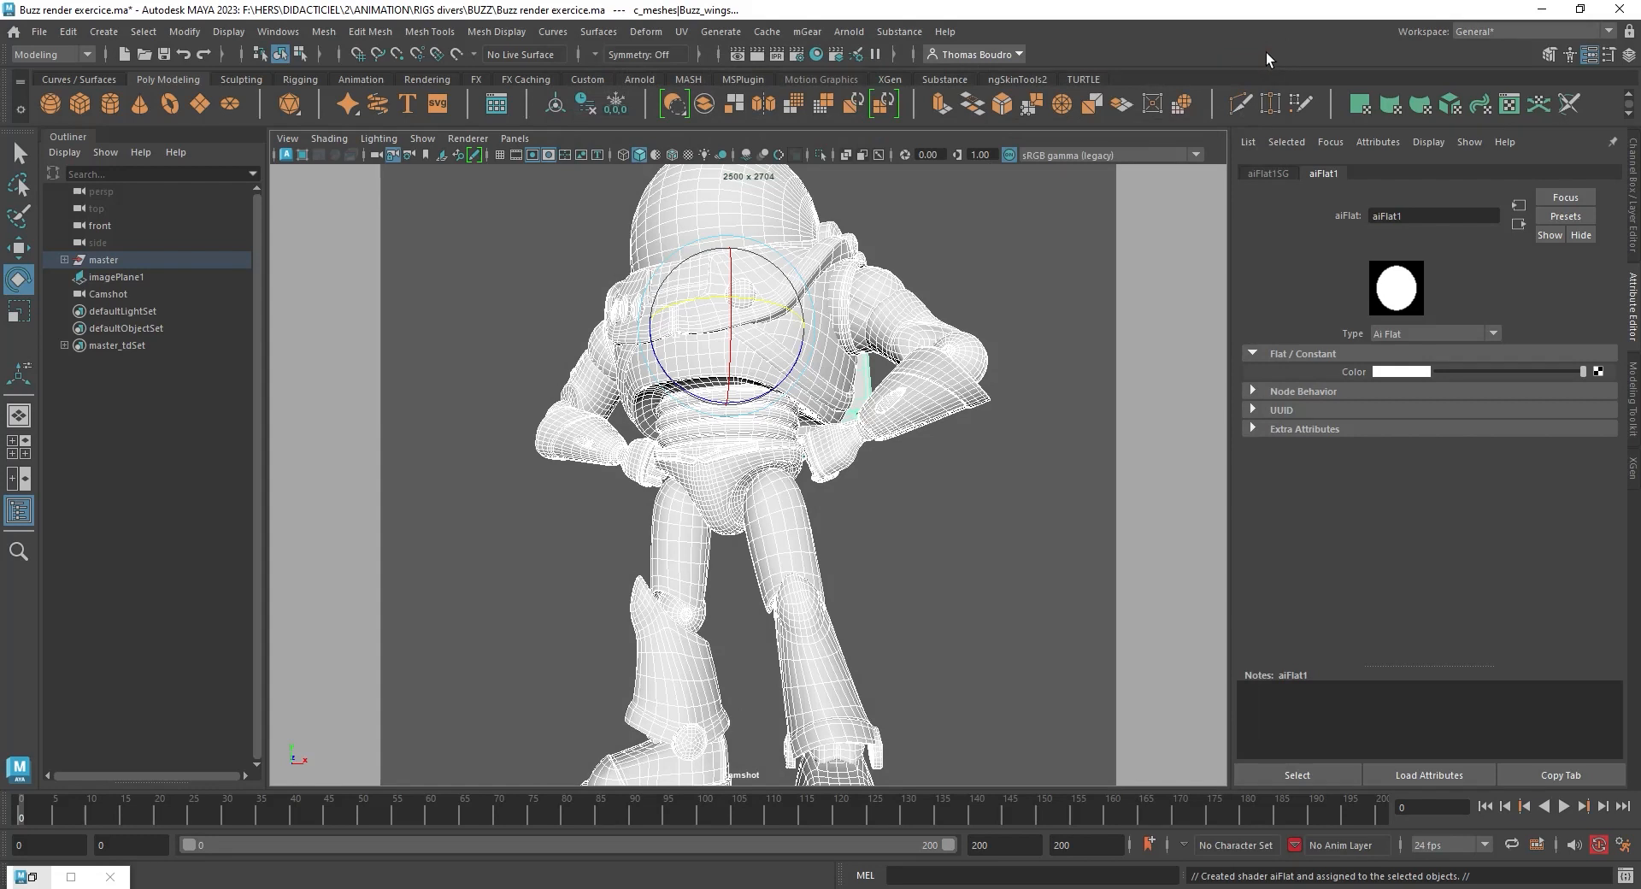
Deselect the character and exit Maya without saving the scene changes.
left_click(535, 224)
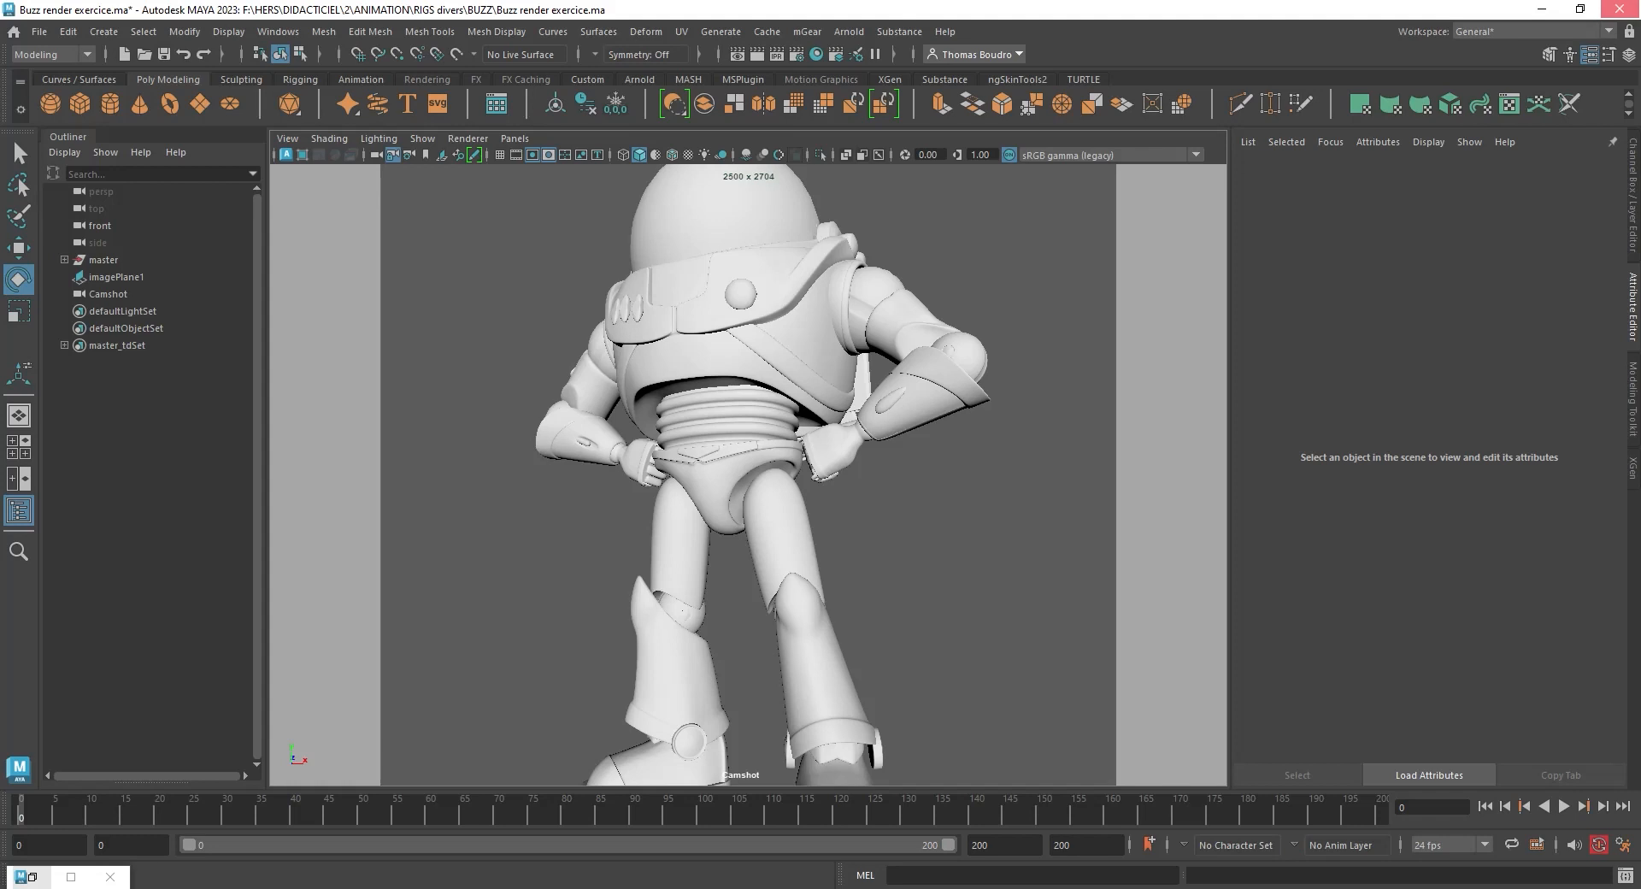
left_click(1620, 8)
left_click(851, 461)
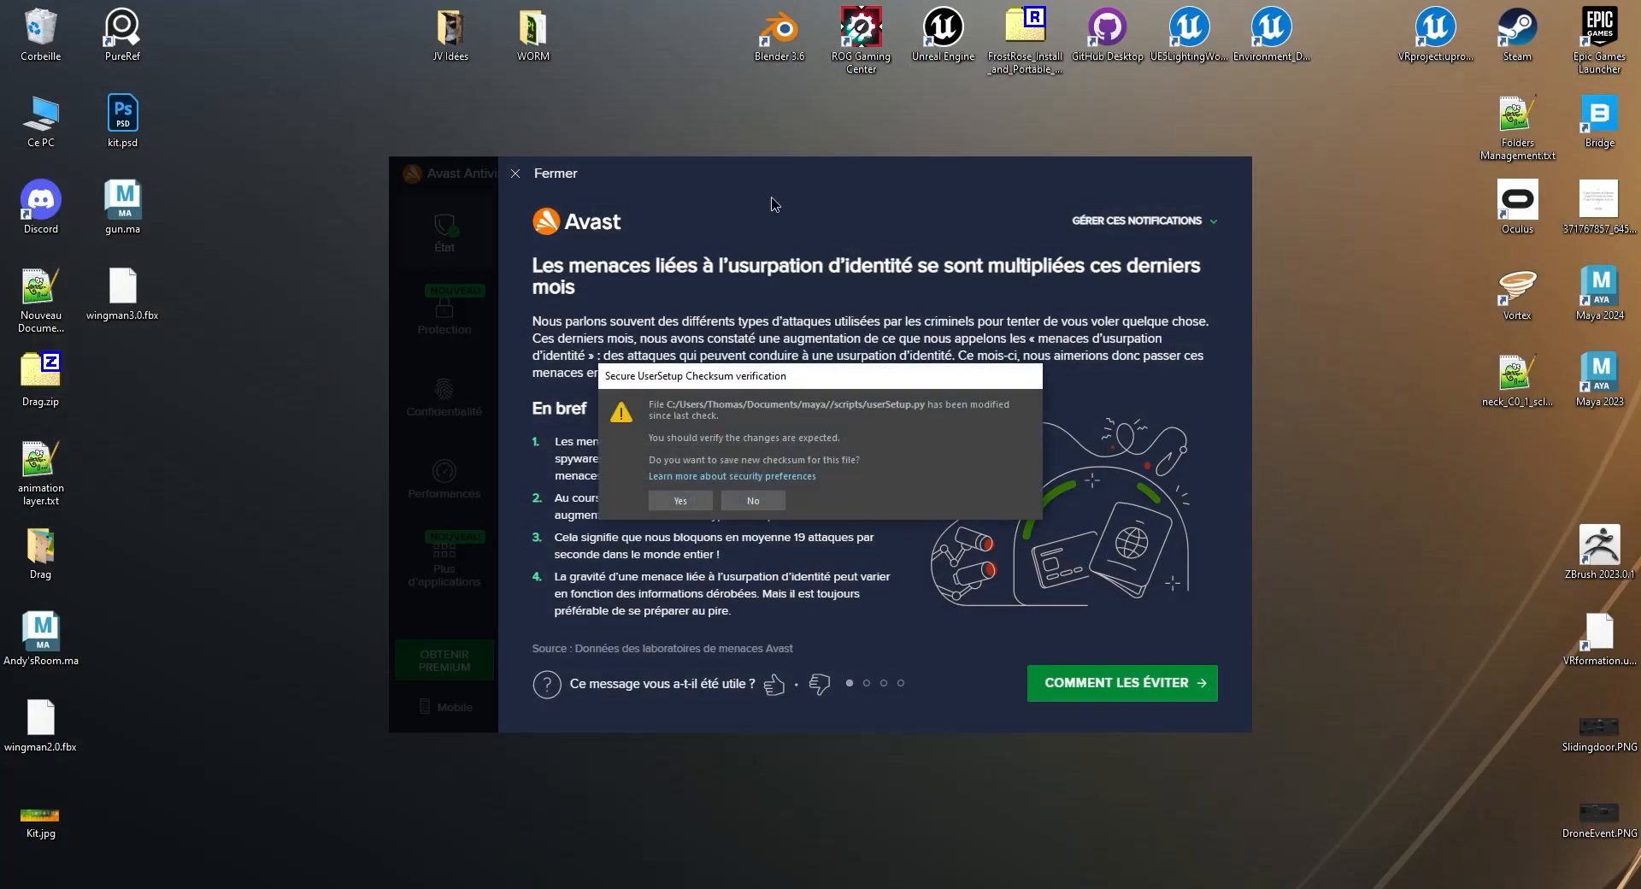
Close the Avast notification and antivirus window, and decline saving a new checksum for userSetup.py.
left_click(555, 175)
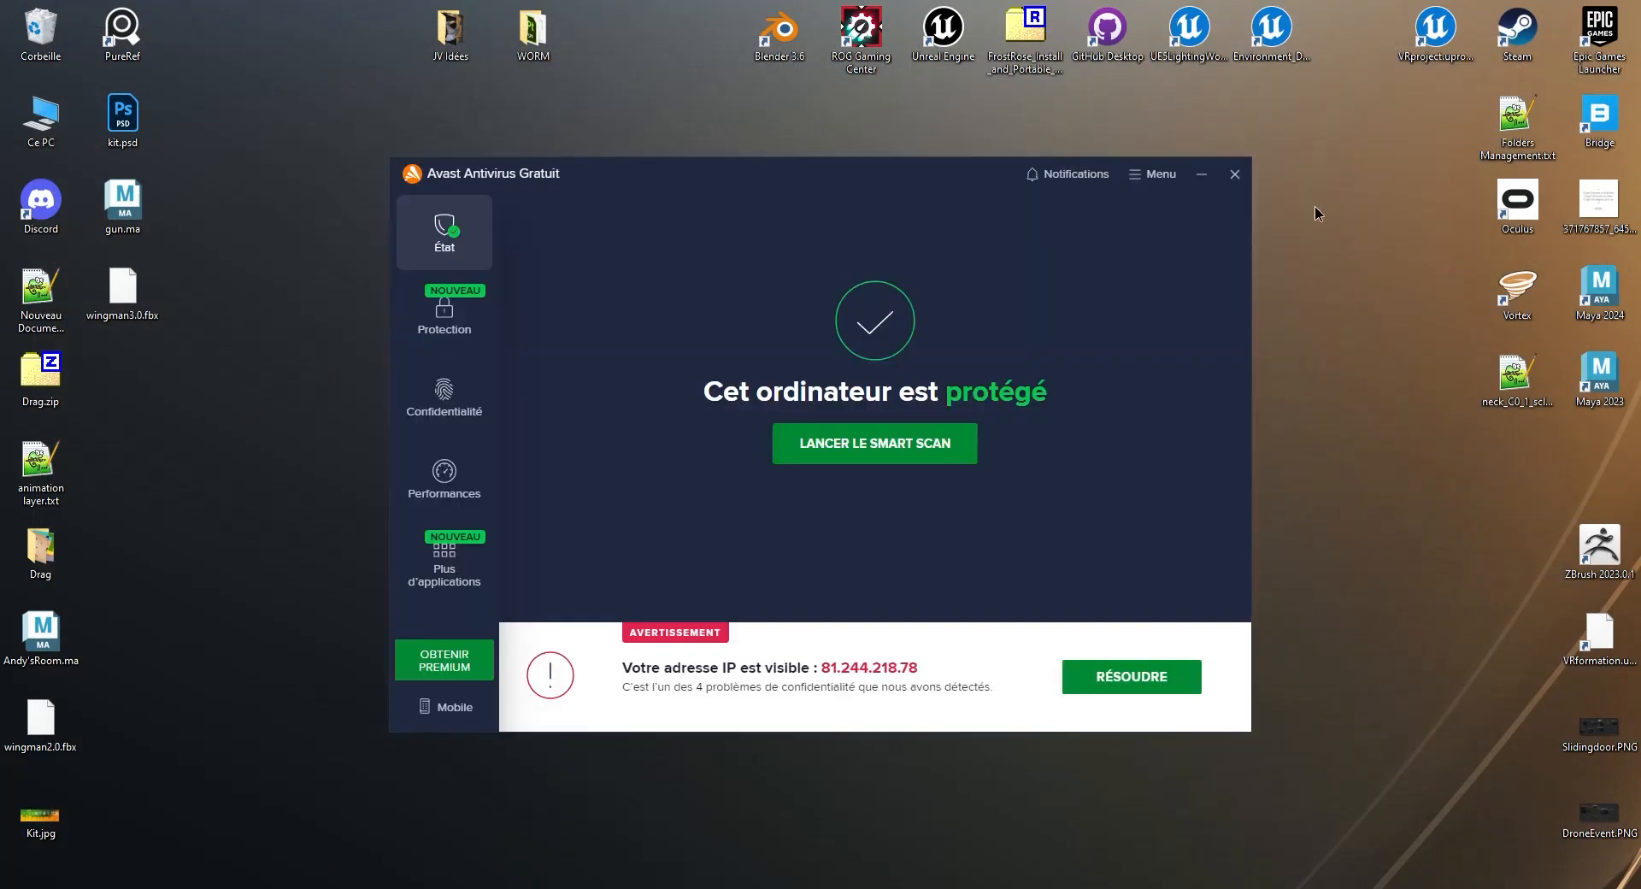
left_click(1237, 171)
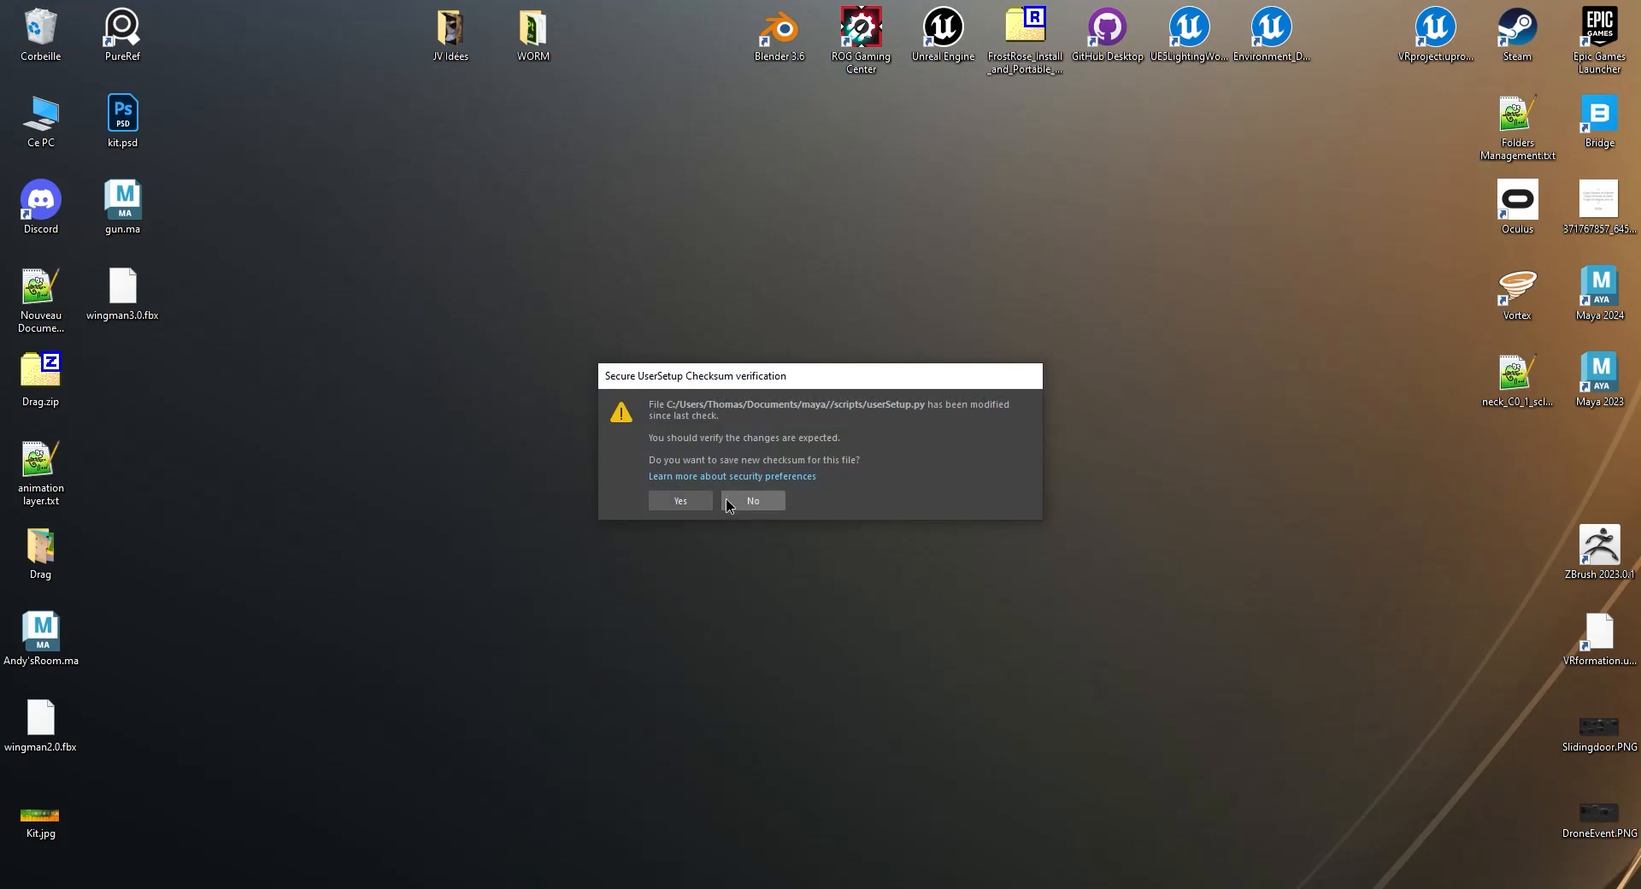
left_click(750, 501)
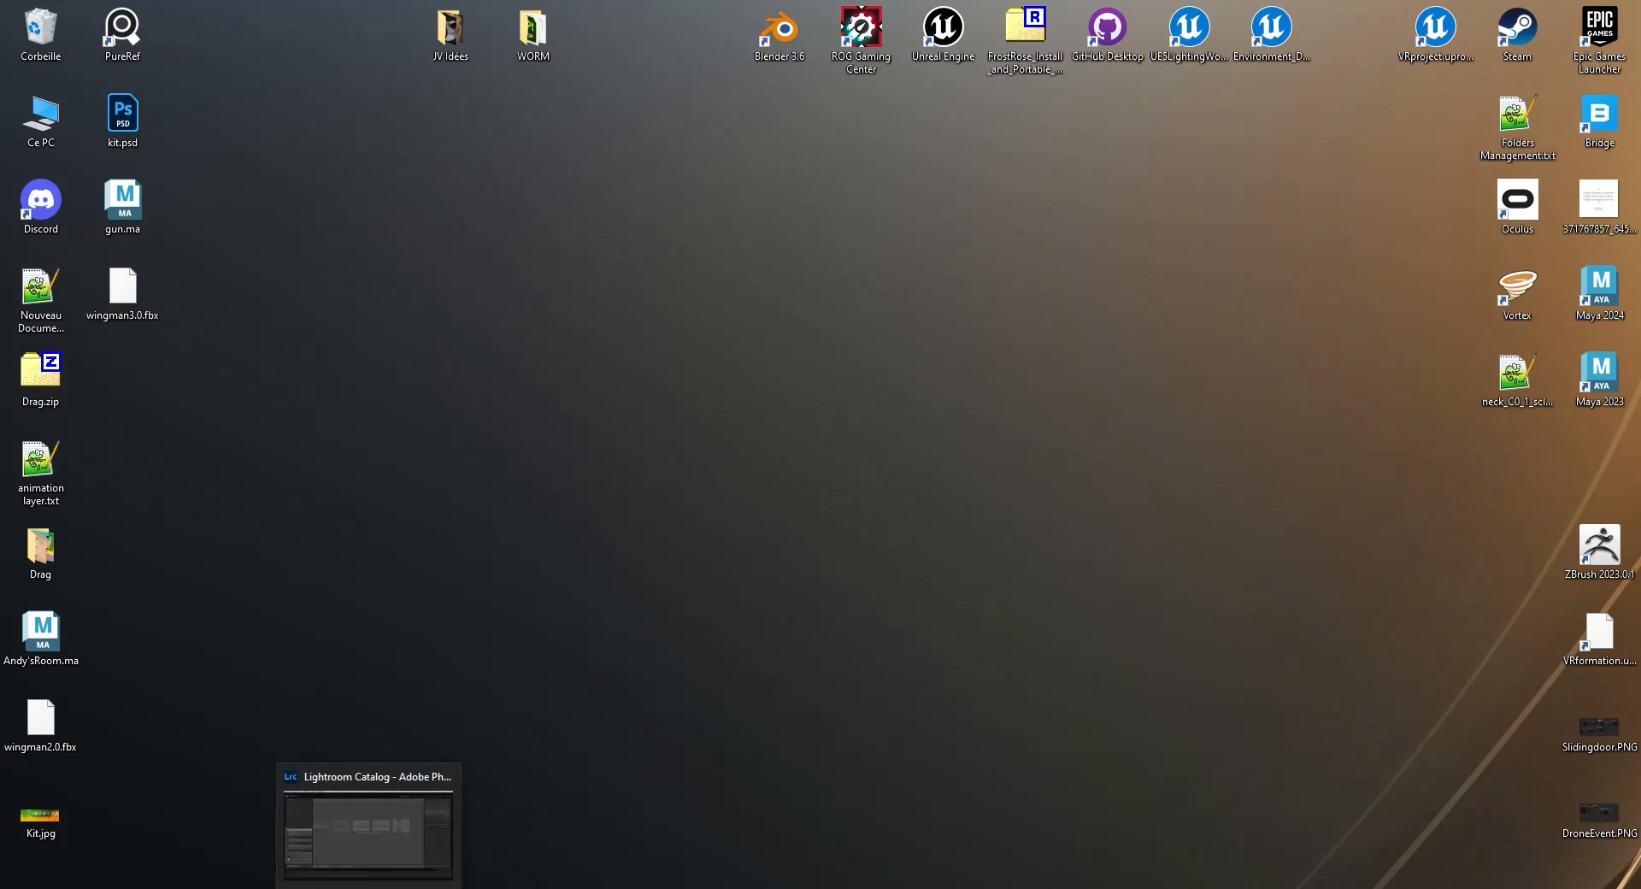
Switch to Lightroom Classic and start importing photos and videos.
left_click(367, 887)
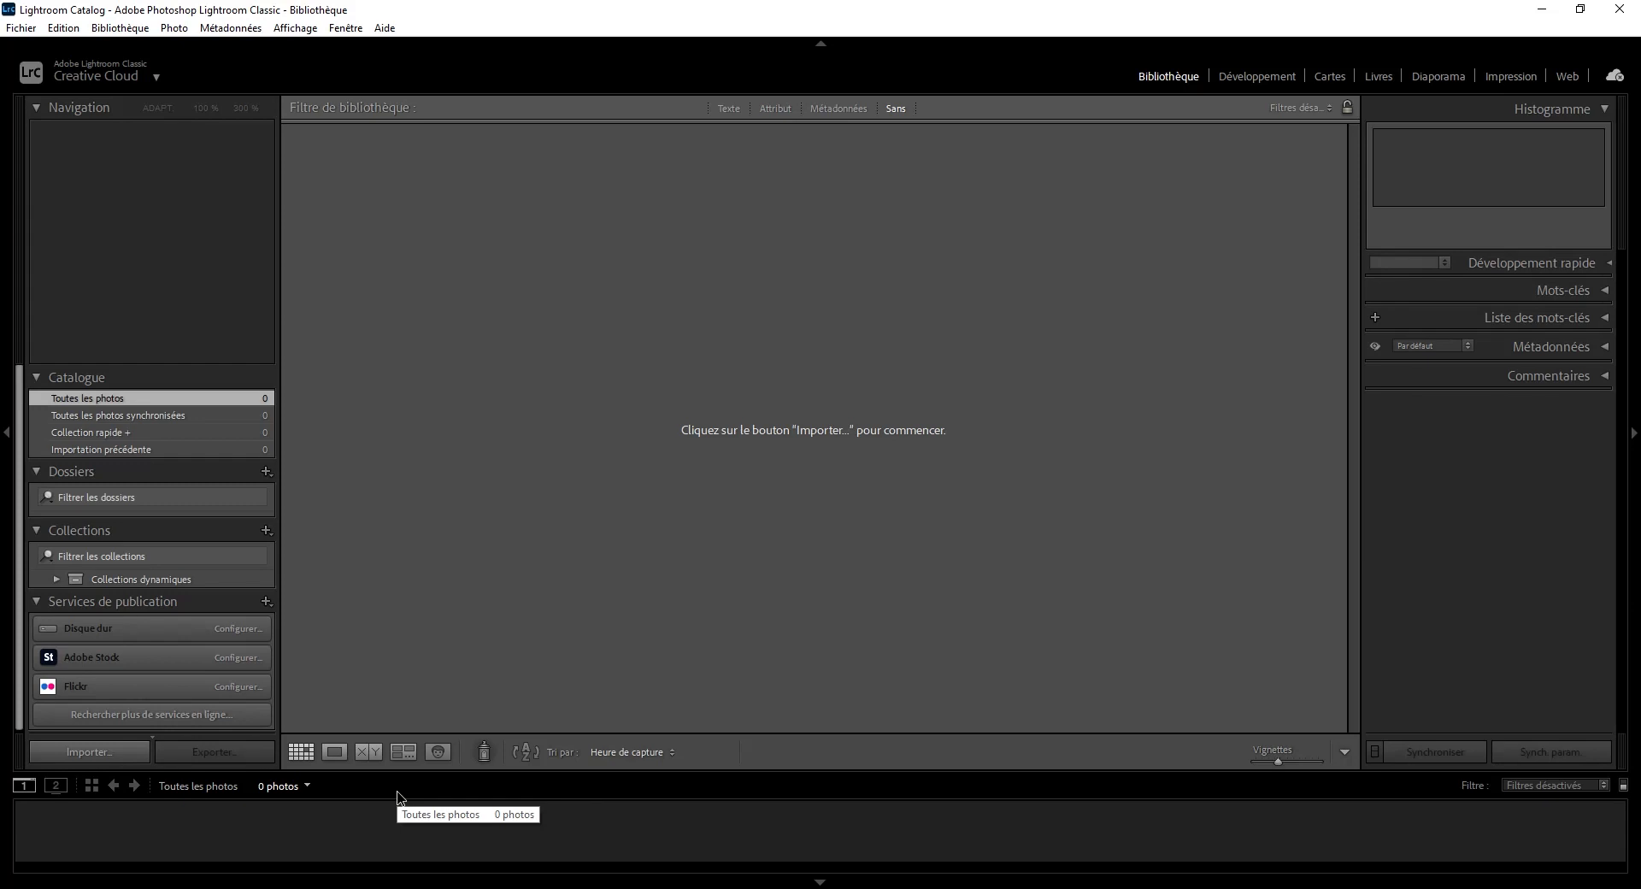
left_click(26, 32)
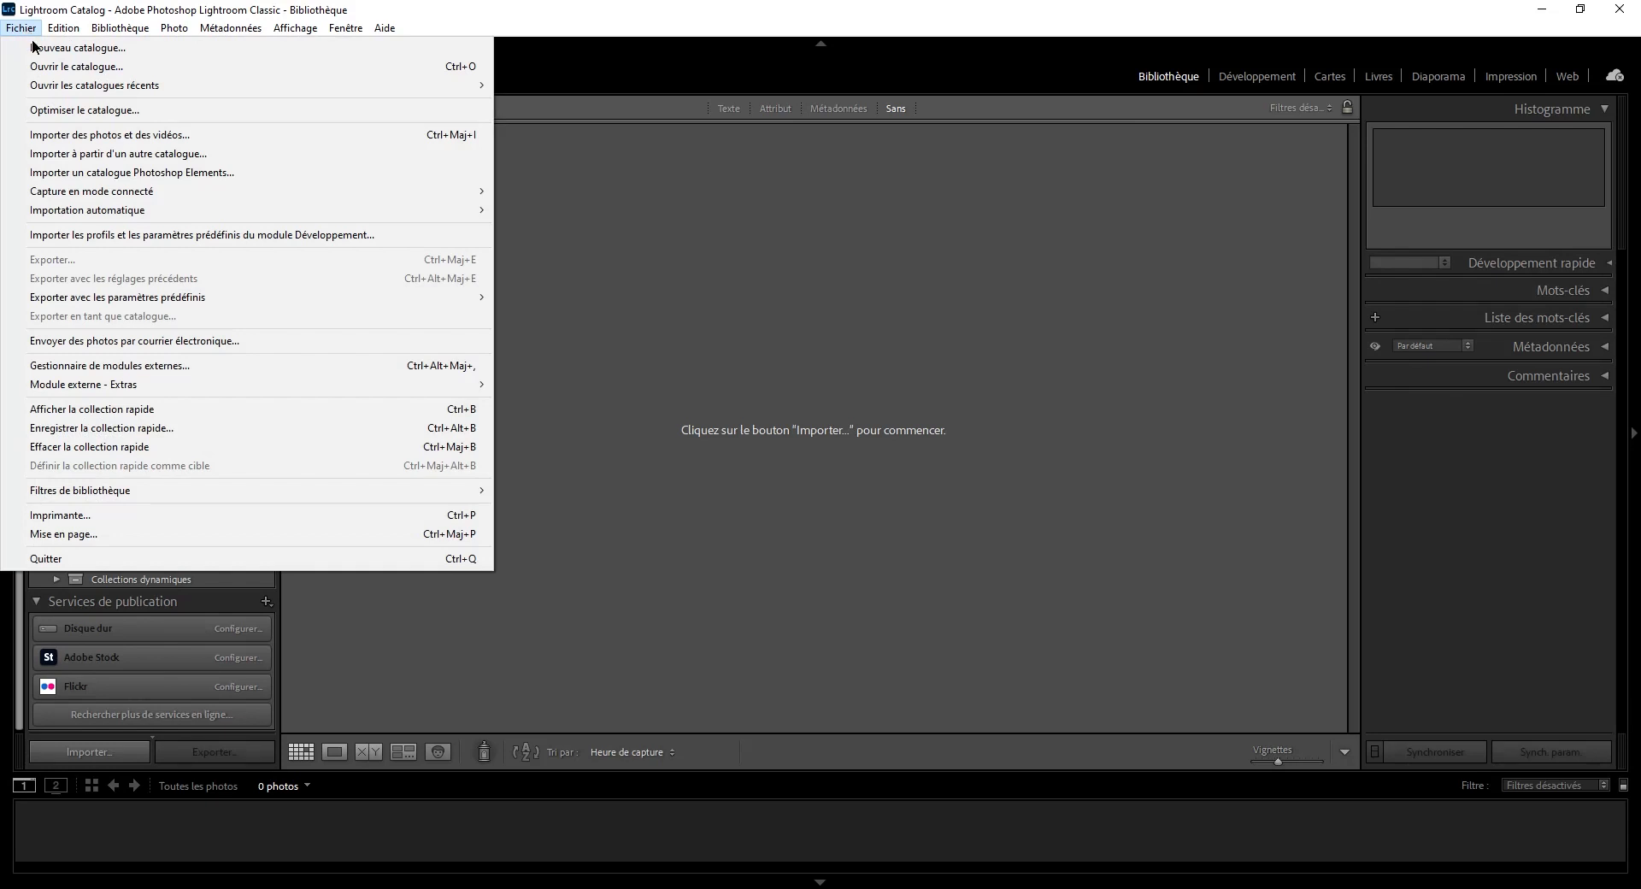
left_click(205, 135)
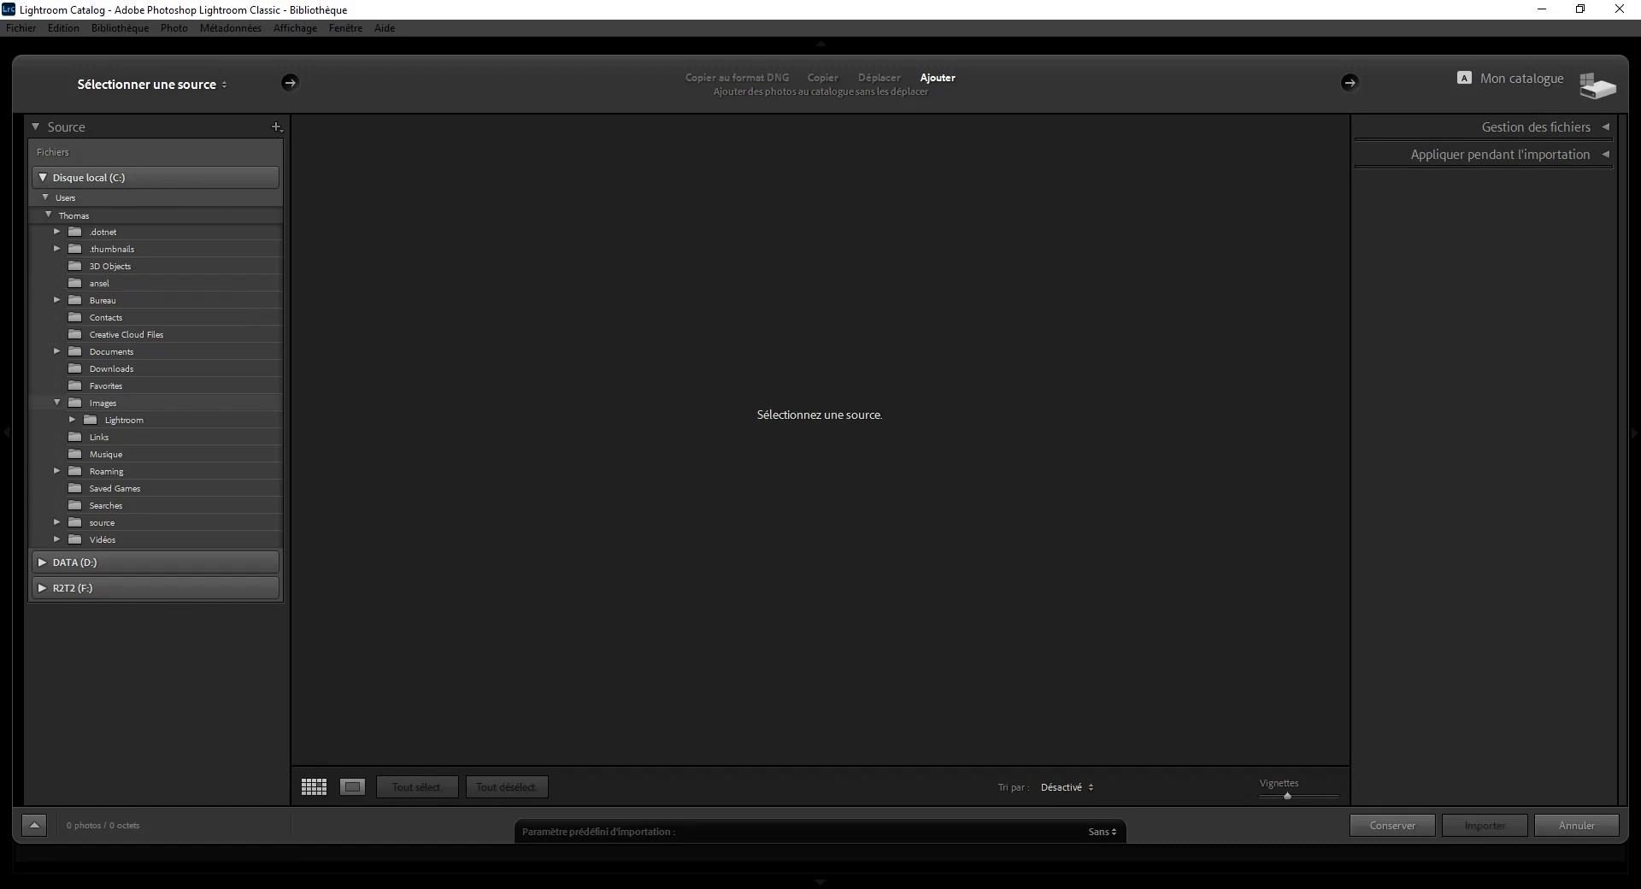
Choose the BUZZ\Render folder on drive F:, under HERS\DIDACTICIEL\2\ANIMATION\RIGS divers, as the import source.
left_click(108, 587)
left_click(50, 624)
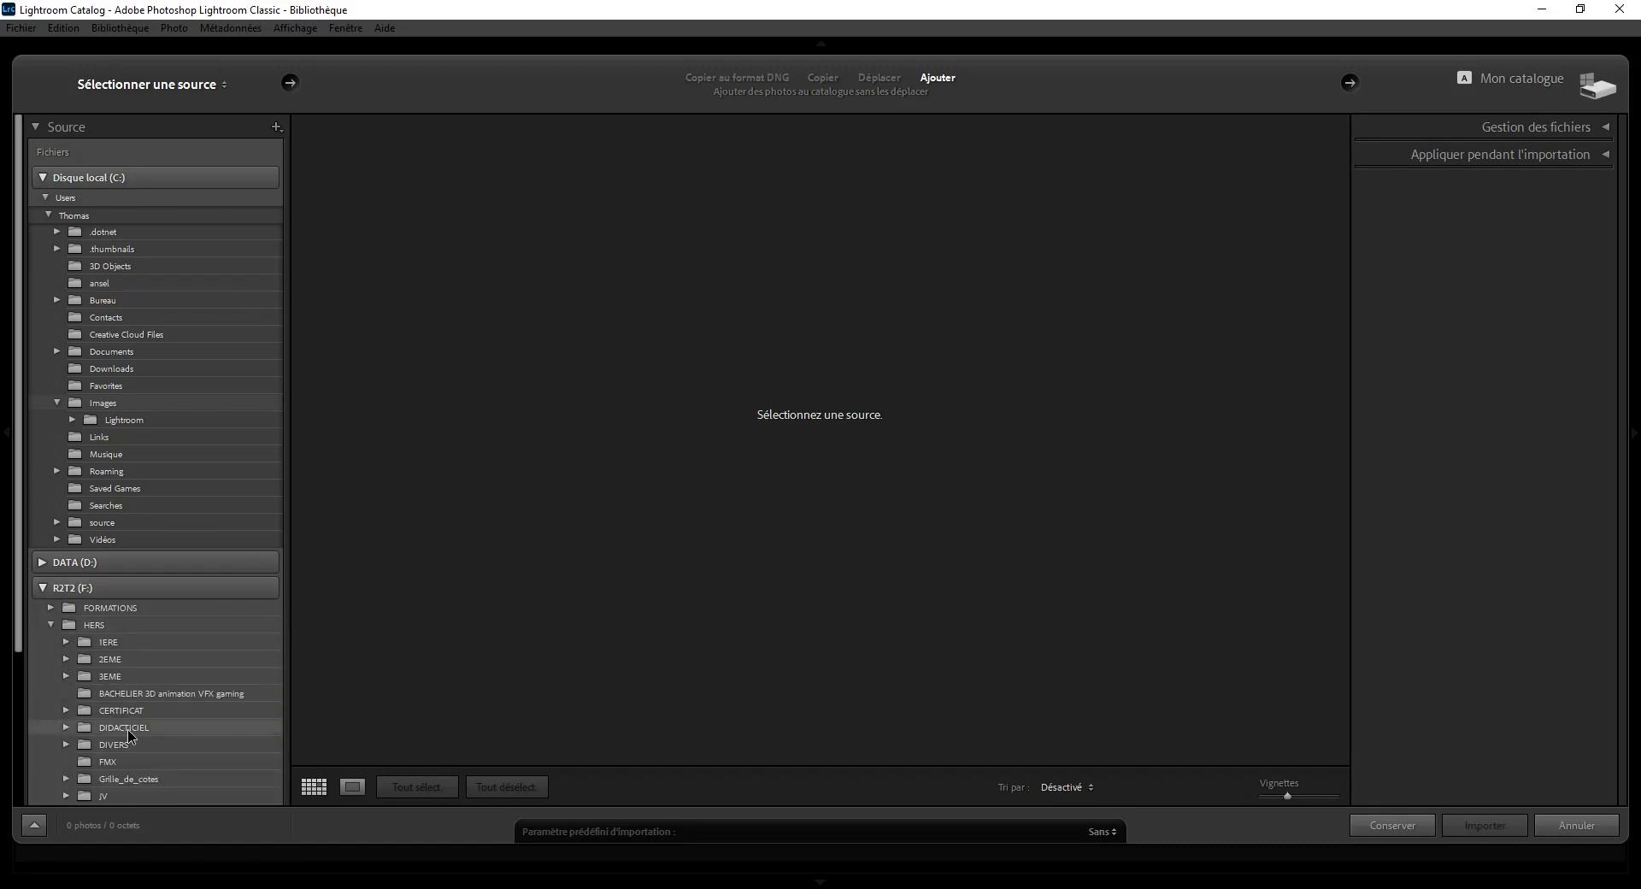
left_click(128, 729)
scroll(154, 710, "down", 3)
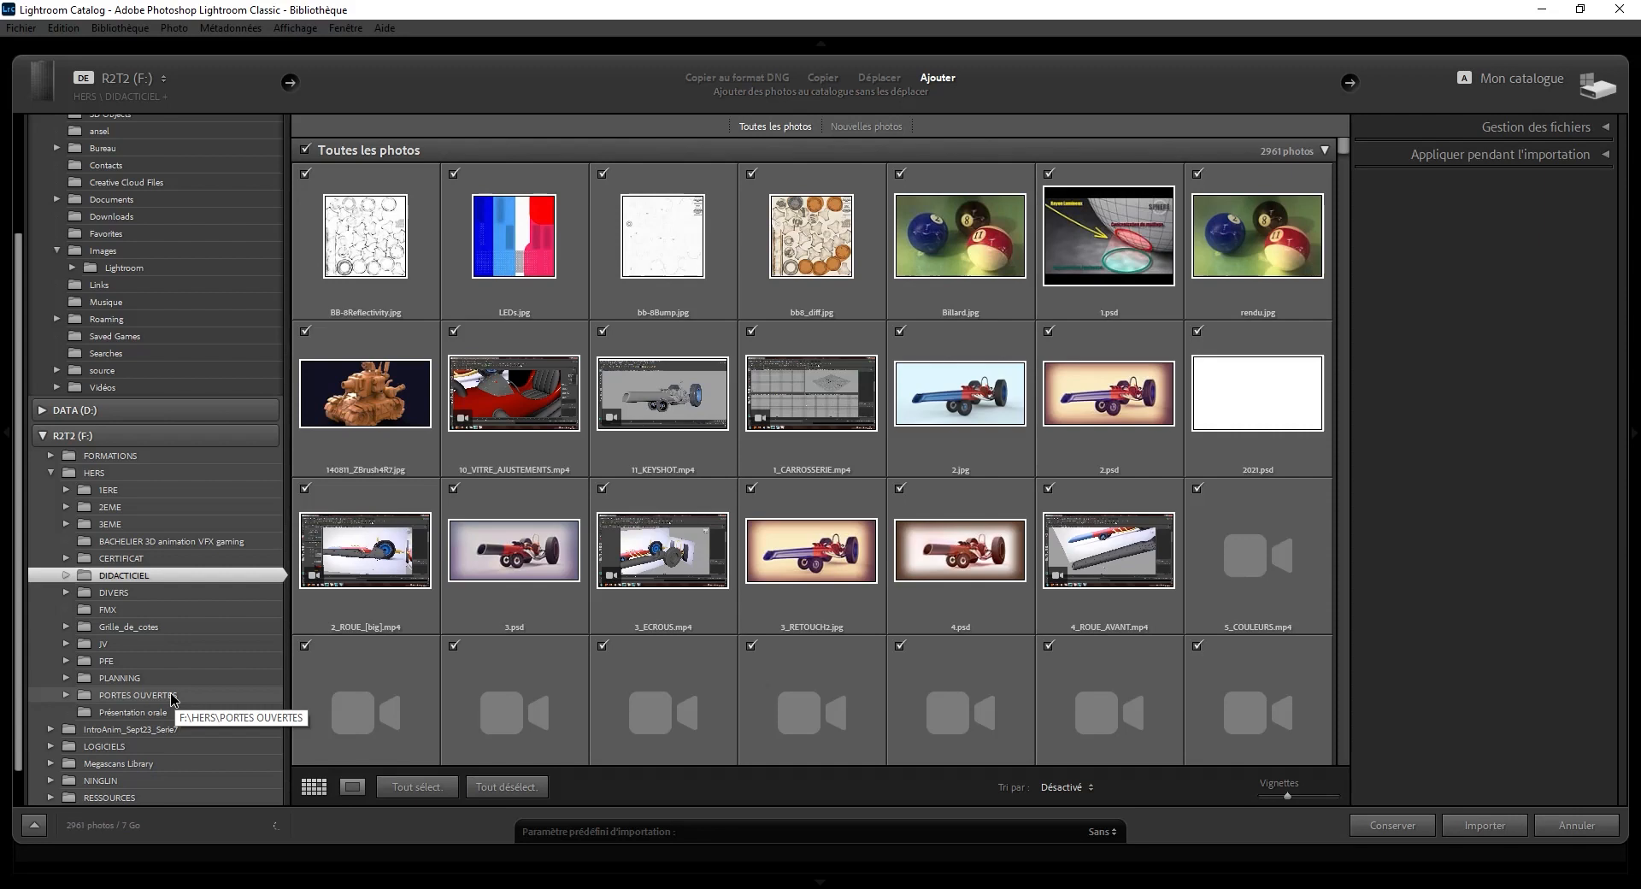
left_click(68, 577)
left_click(82, 610)
scroll(111, 645, "down", 6)
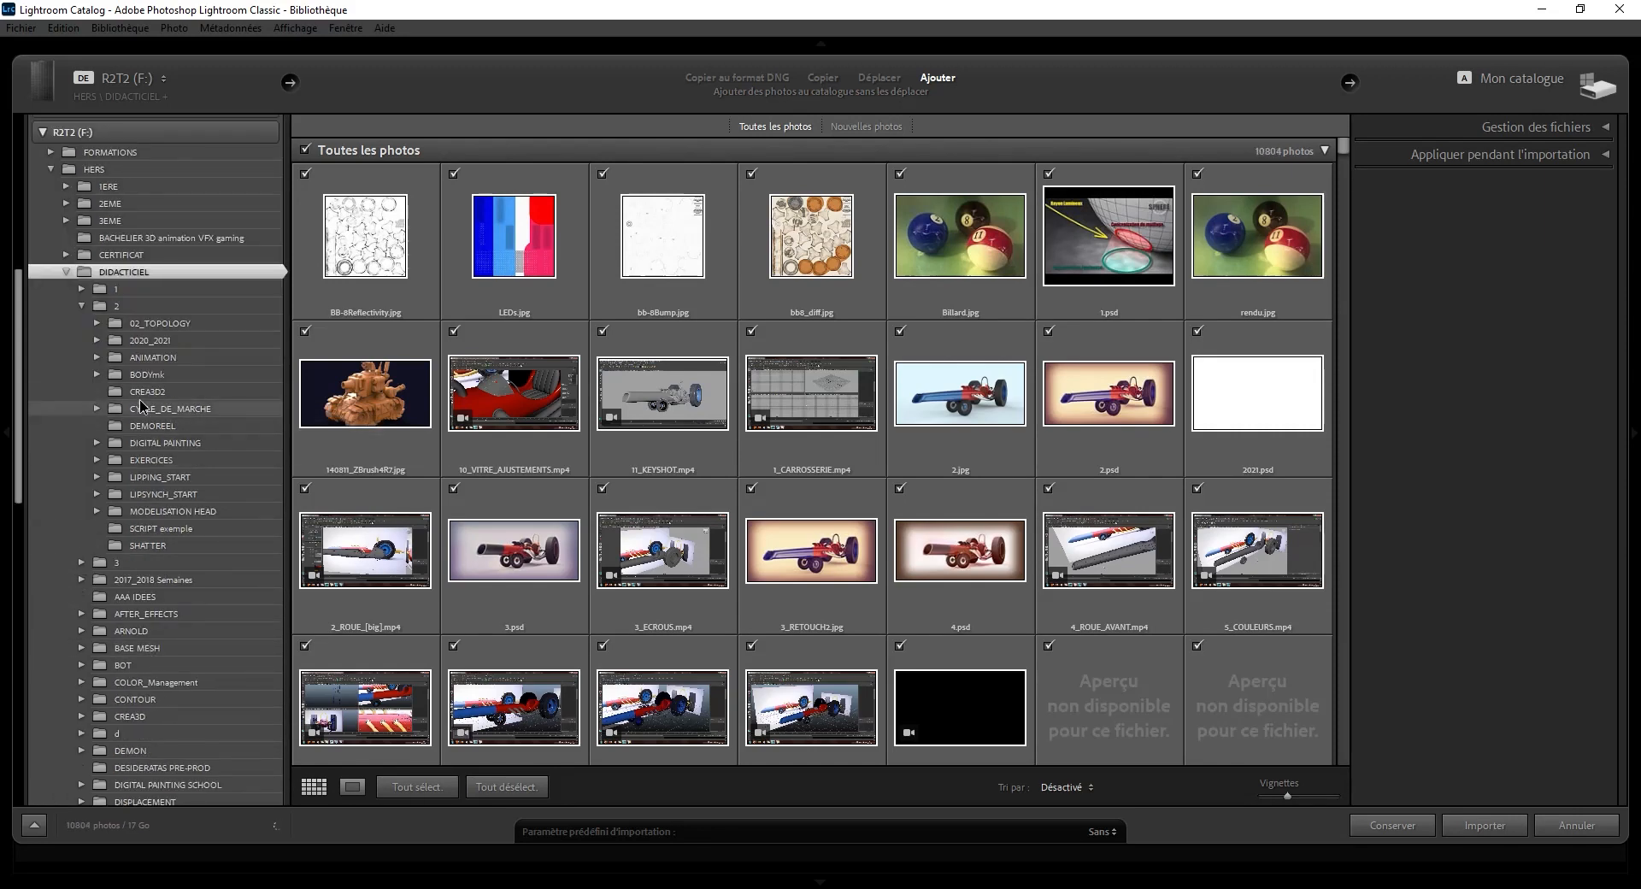
left_click(97, 357)
left_click(112, 545)
left_click(127, 665)
scroll(133, 662, "down", 3)
left_click(188, 545)
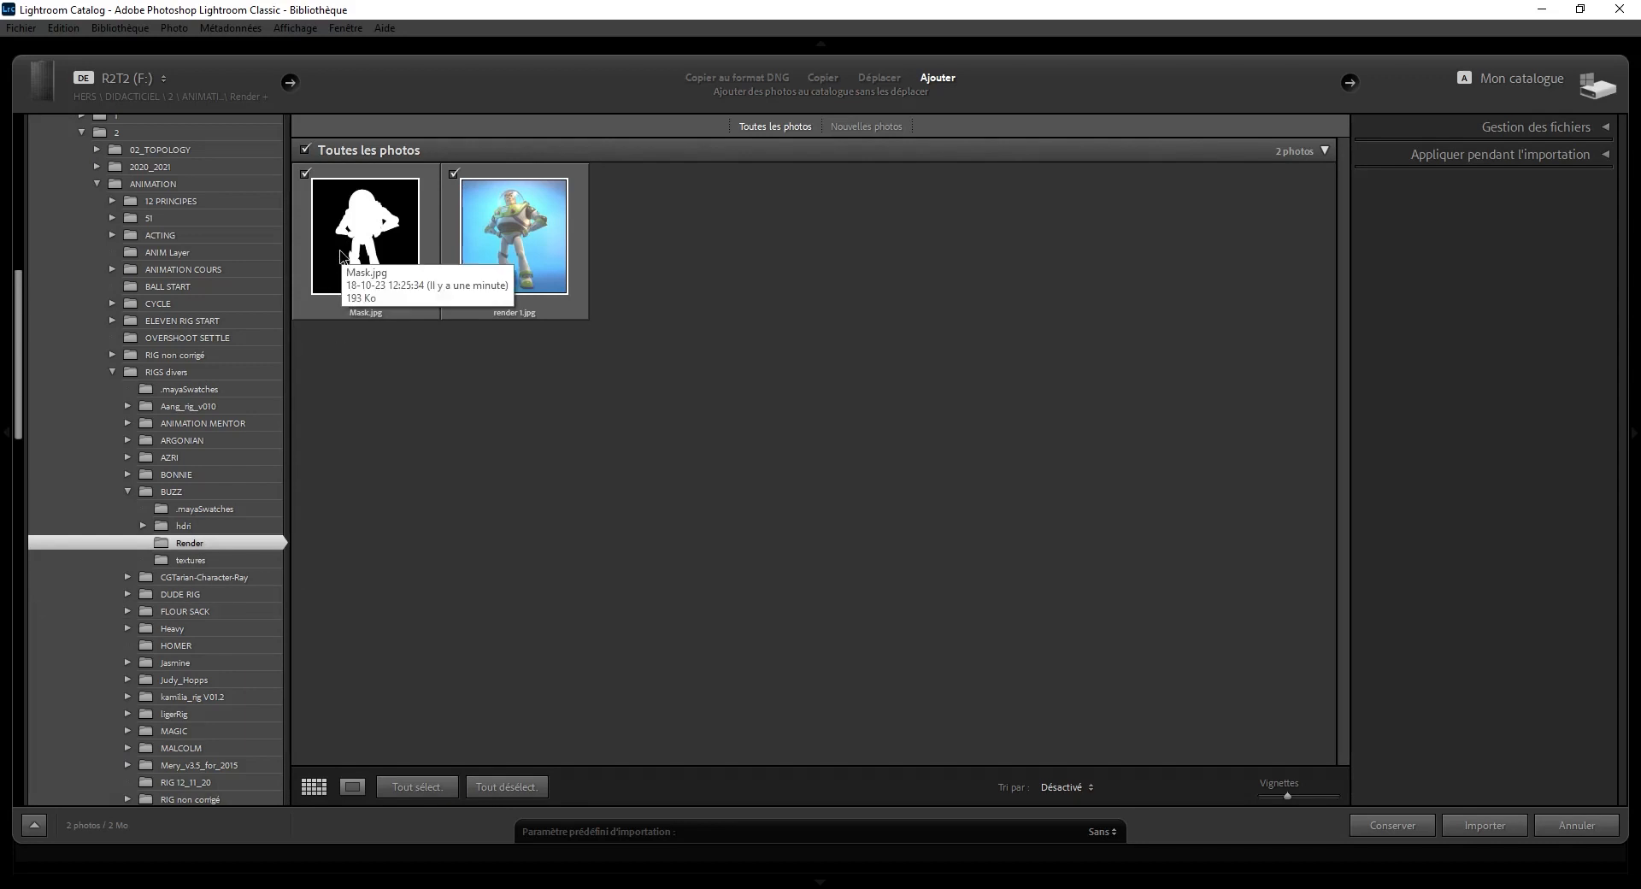
Import both Mask.jpg and render 1.jpg into the catalogue, keeping the two images checked.
left_click(327, 206)
left_click(483, 231, "ctrl")
left_click(507, 314)
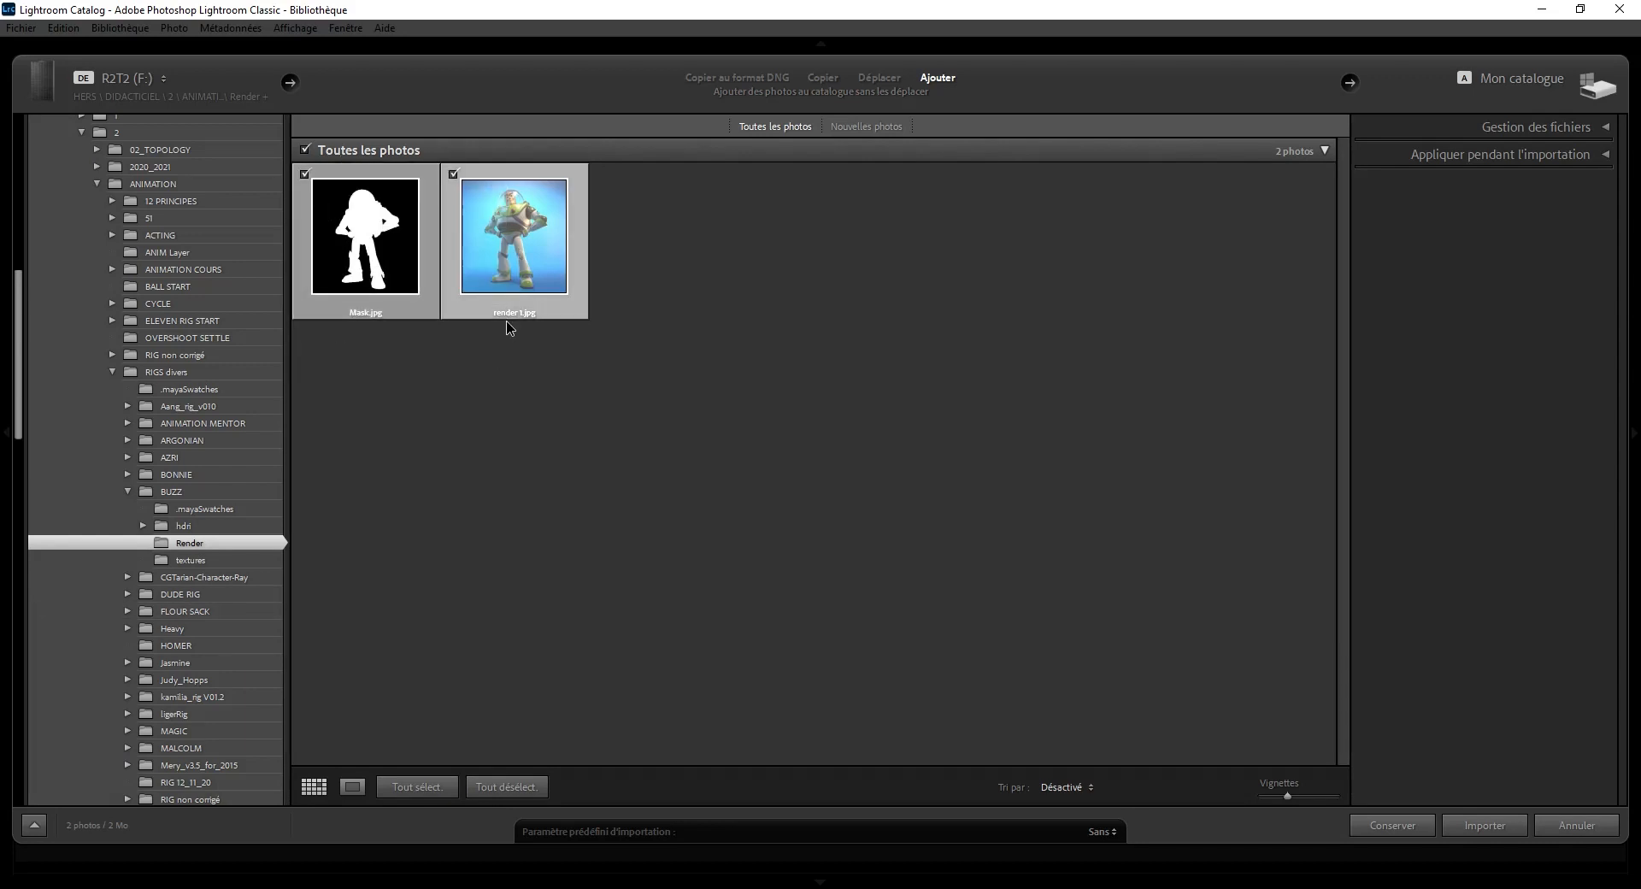
left_click(306, 174)
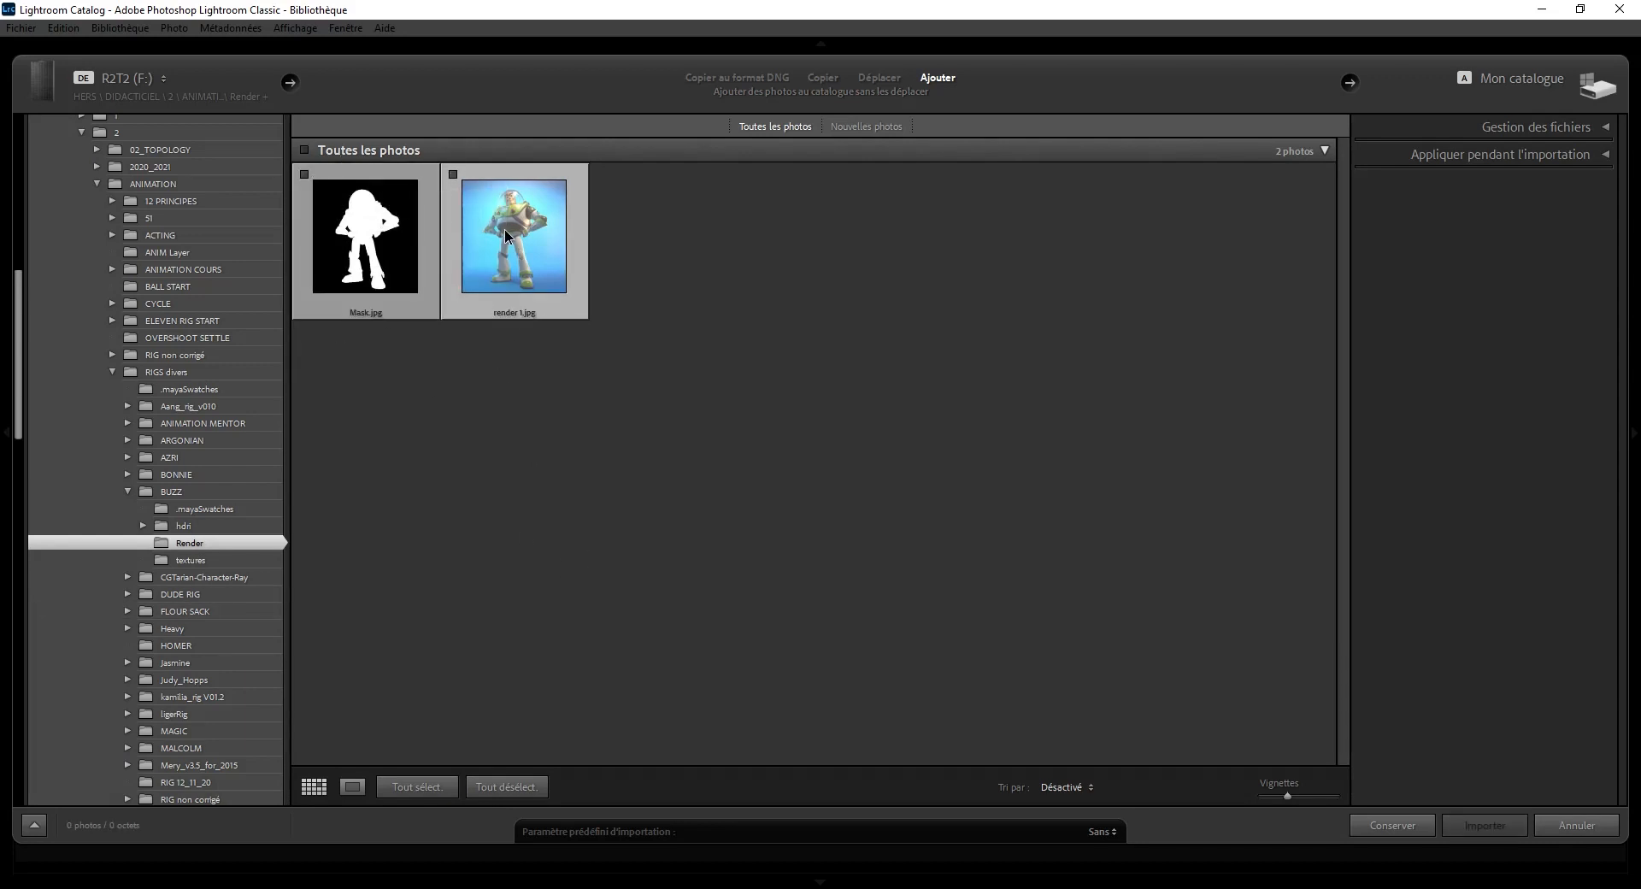
left_click(452, 174)
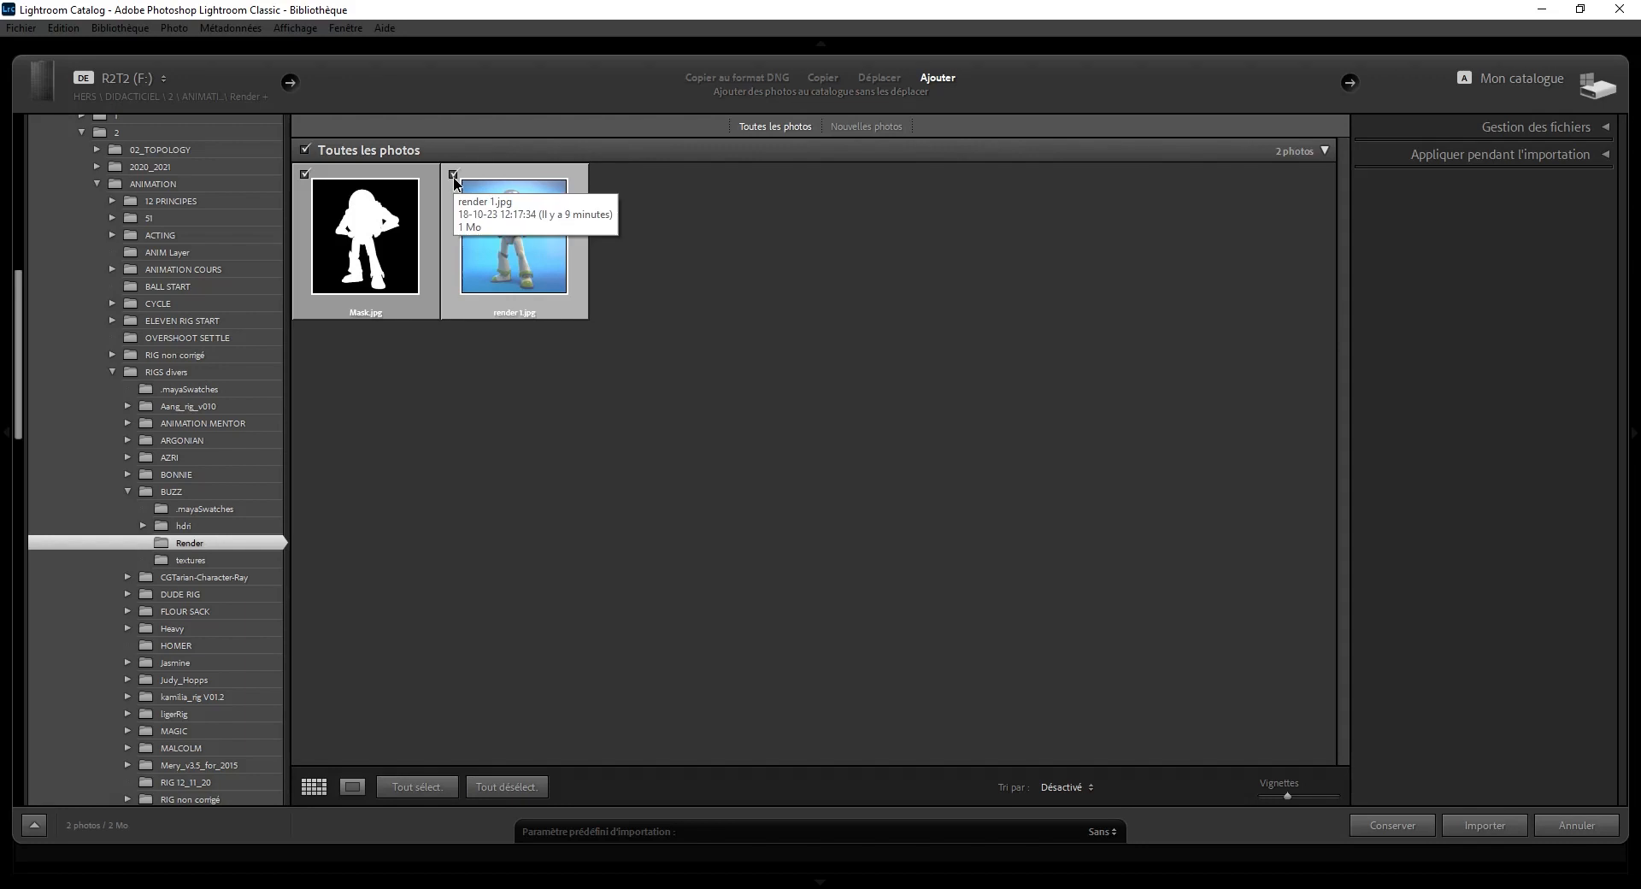
left_click(305, 172)
left_click(455, 174)
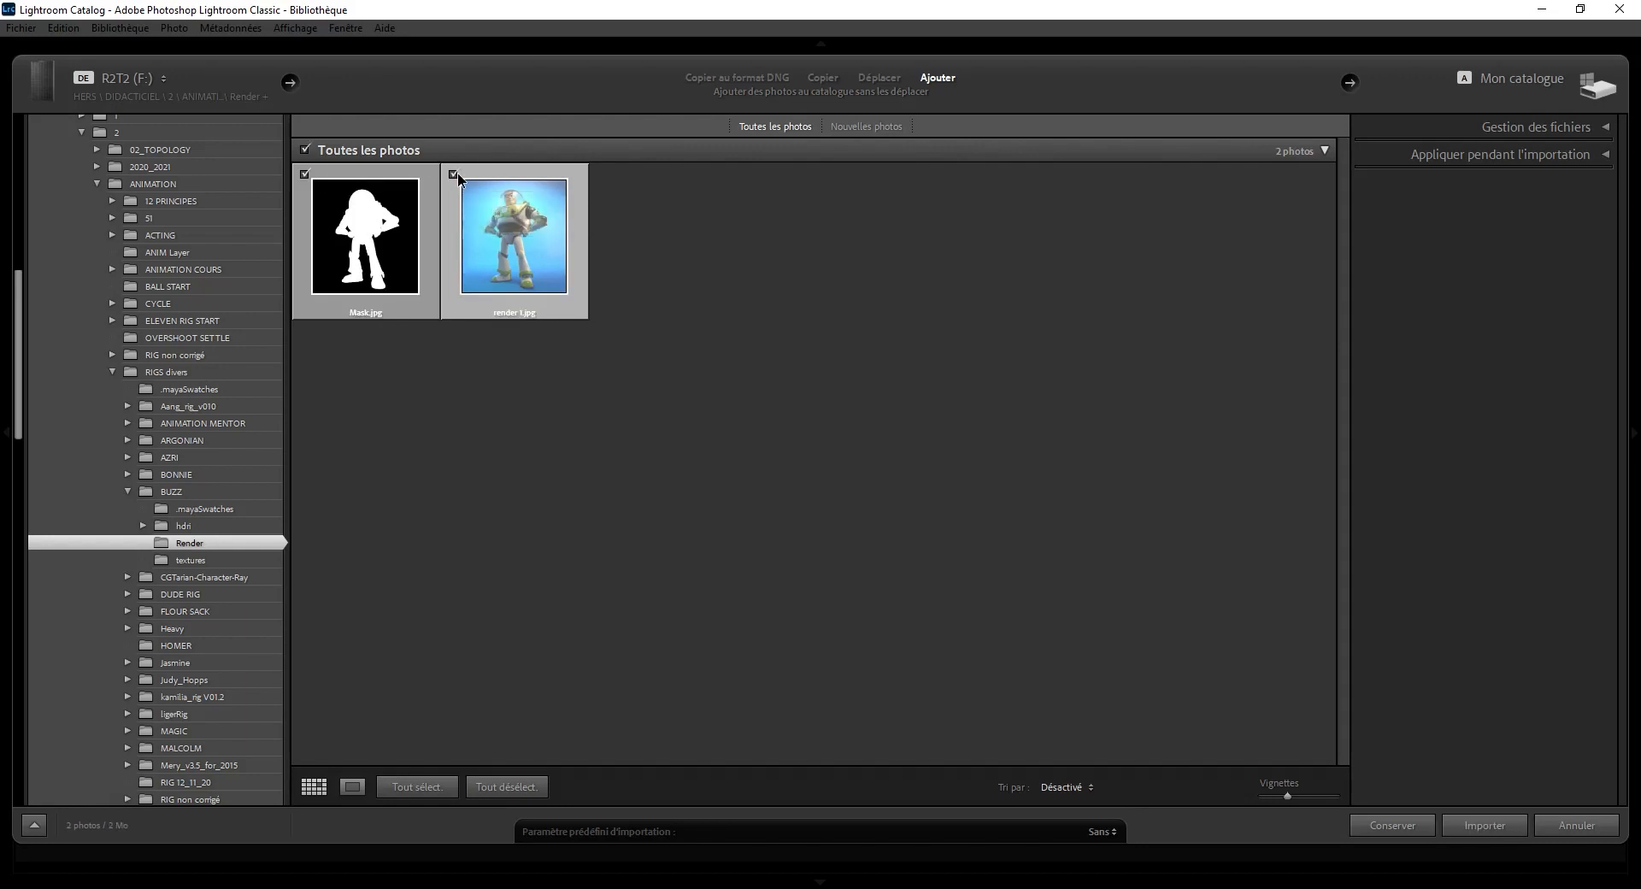
left_click(454, 174)
left_click(453, 175)
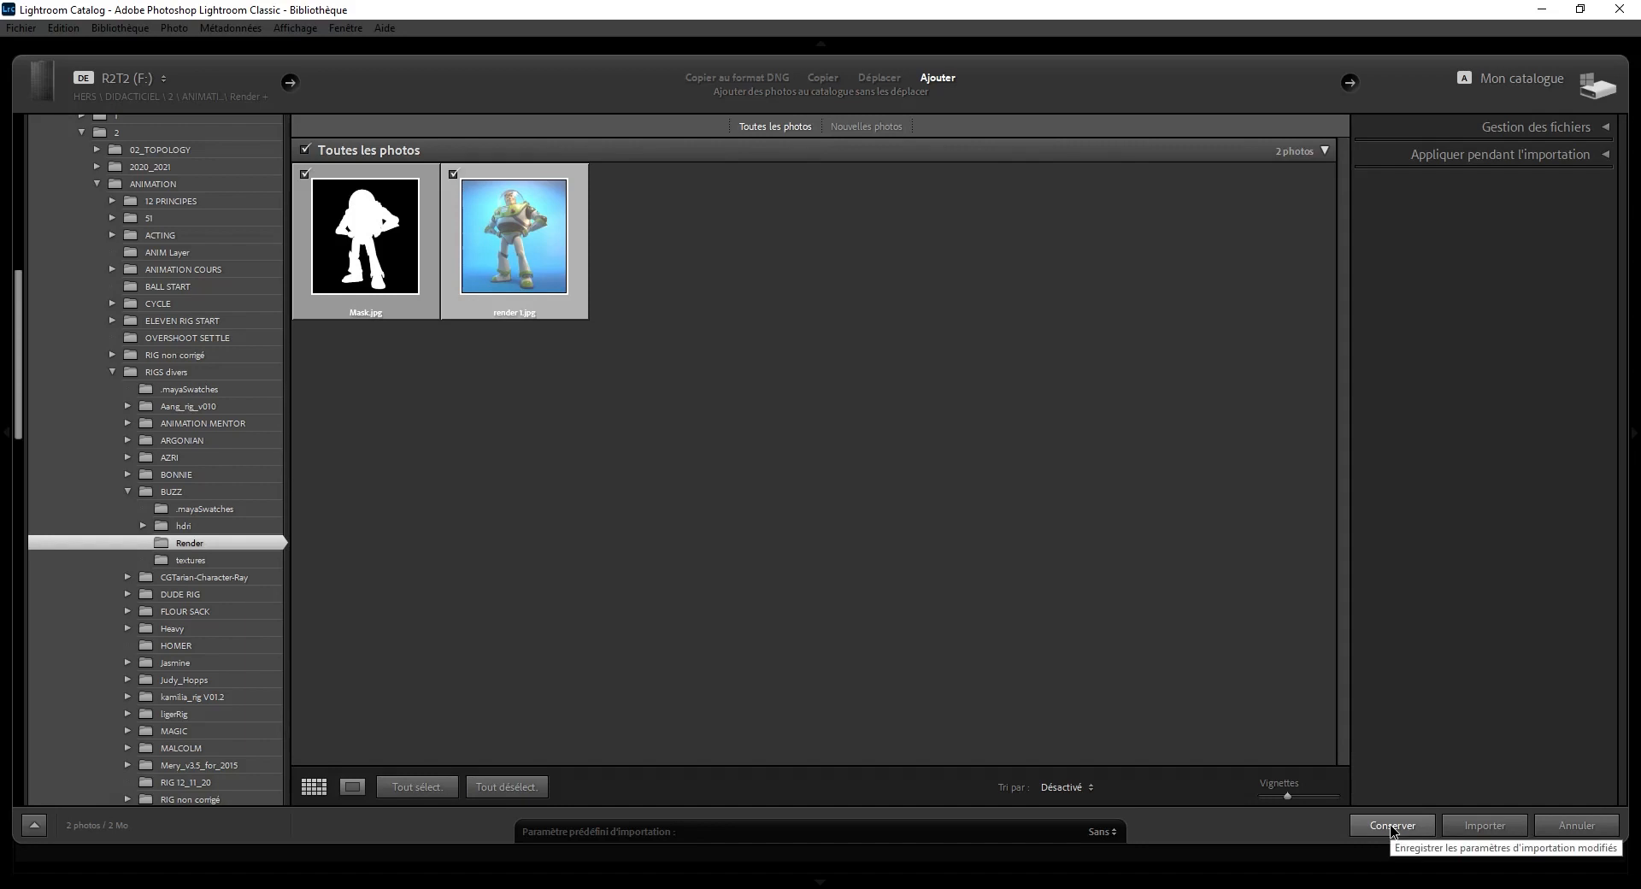
left_click(1485, 827)
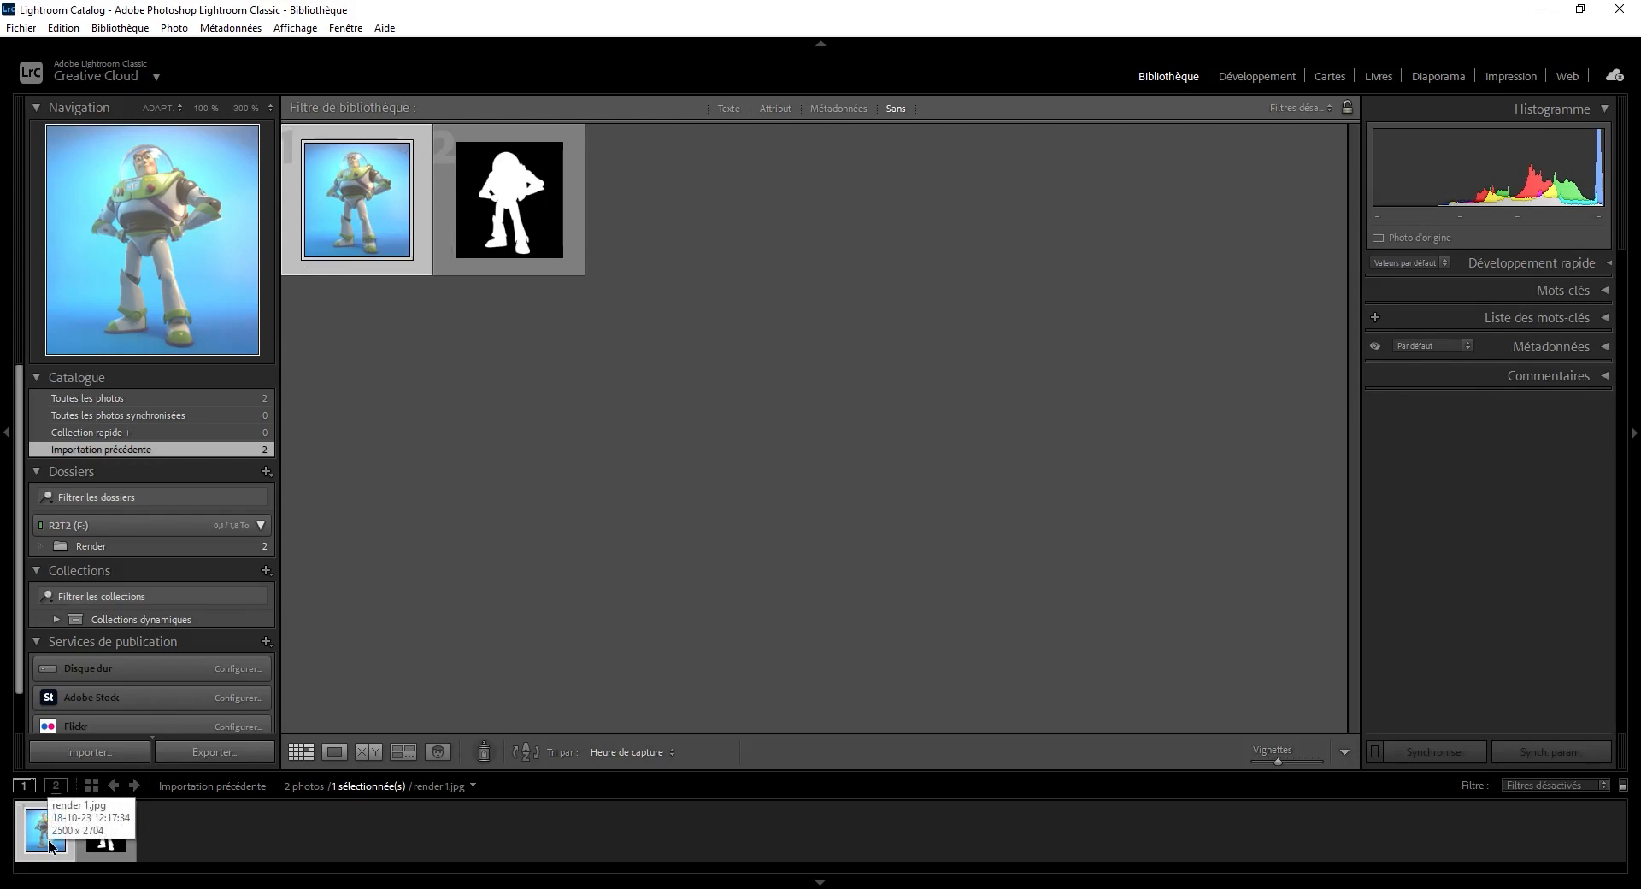
Open render 1.jpg in the enlarged view and examine the character's torso up close and in full.
double_click(360, 222)
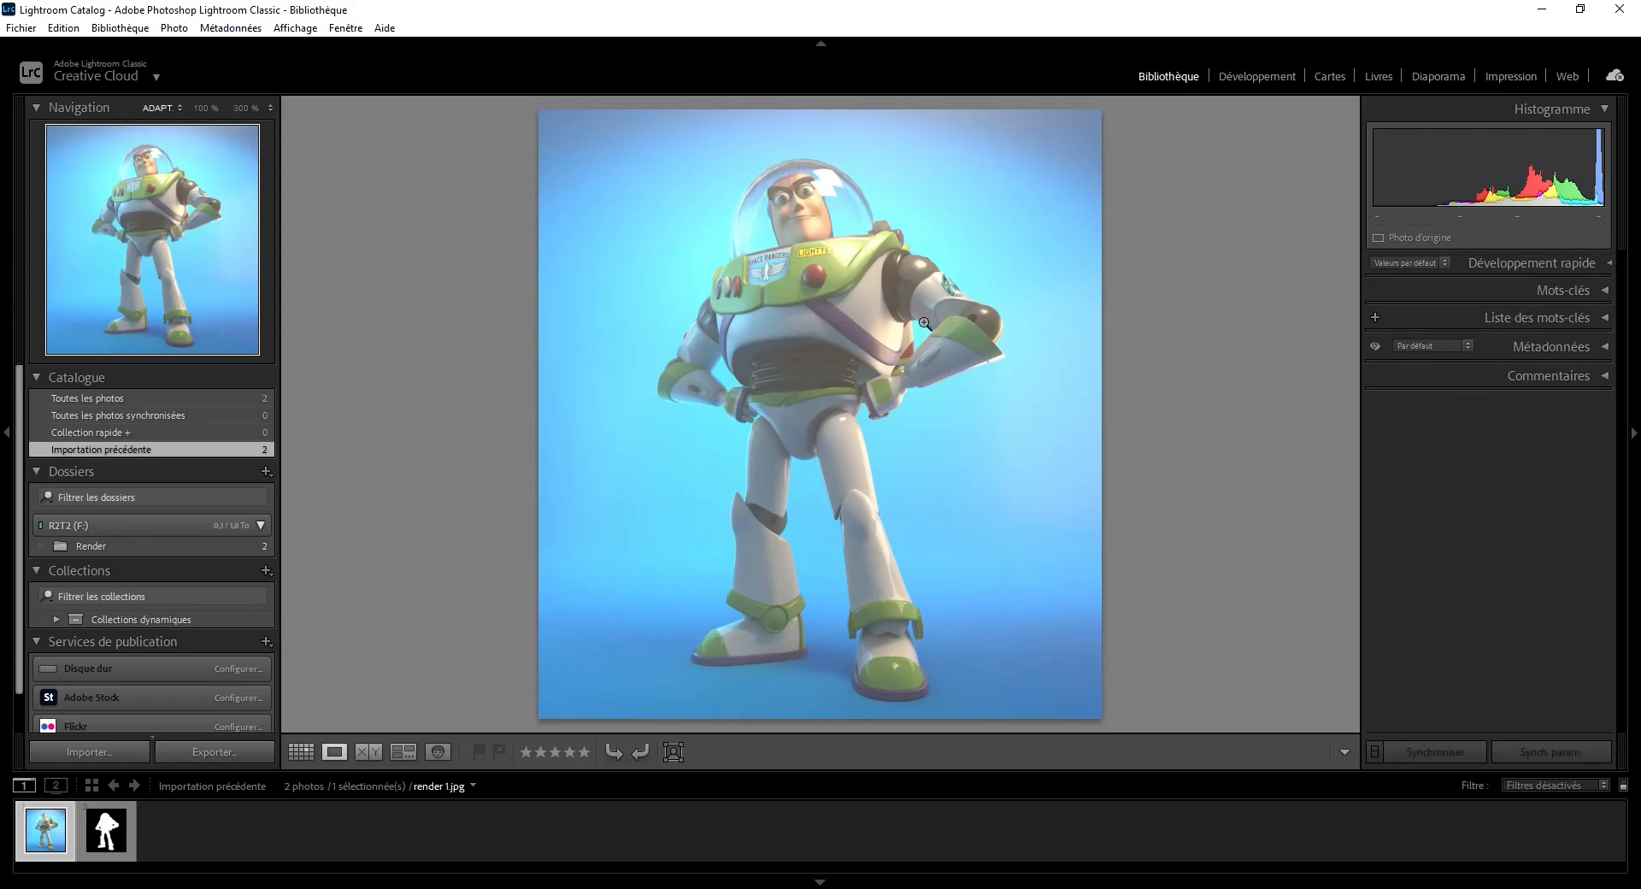
left_click(864, 328)
left_click_drag(880, 311, 827, 305)
right_click(827, 314)
key("Escape")
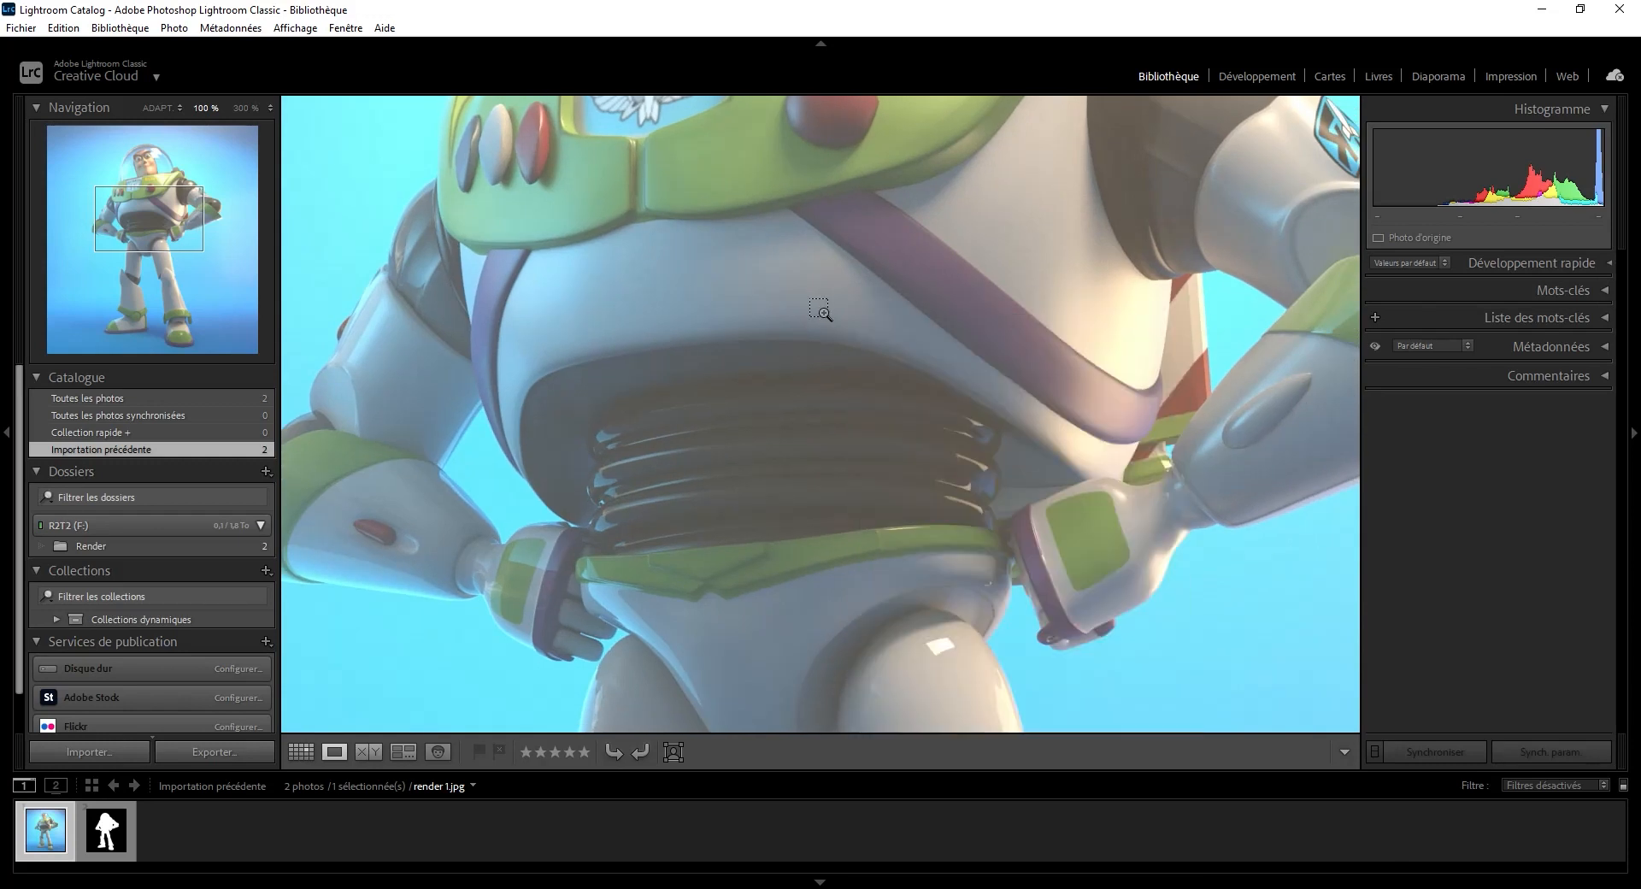
left_click(823, 313)
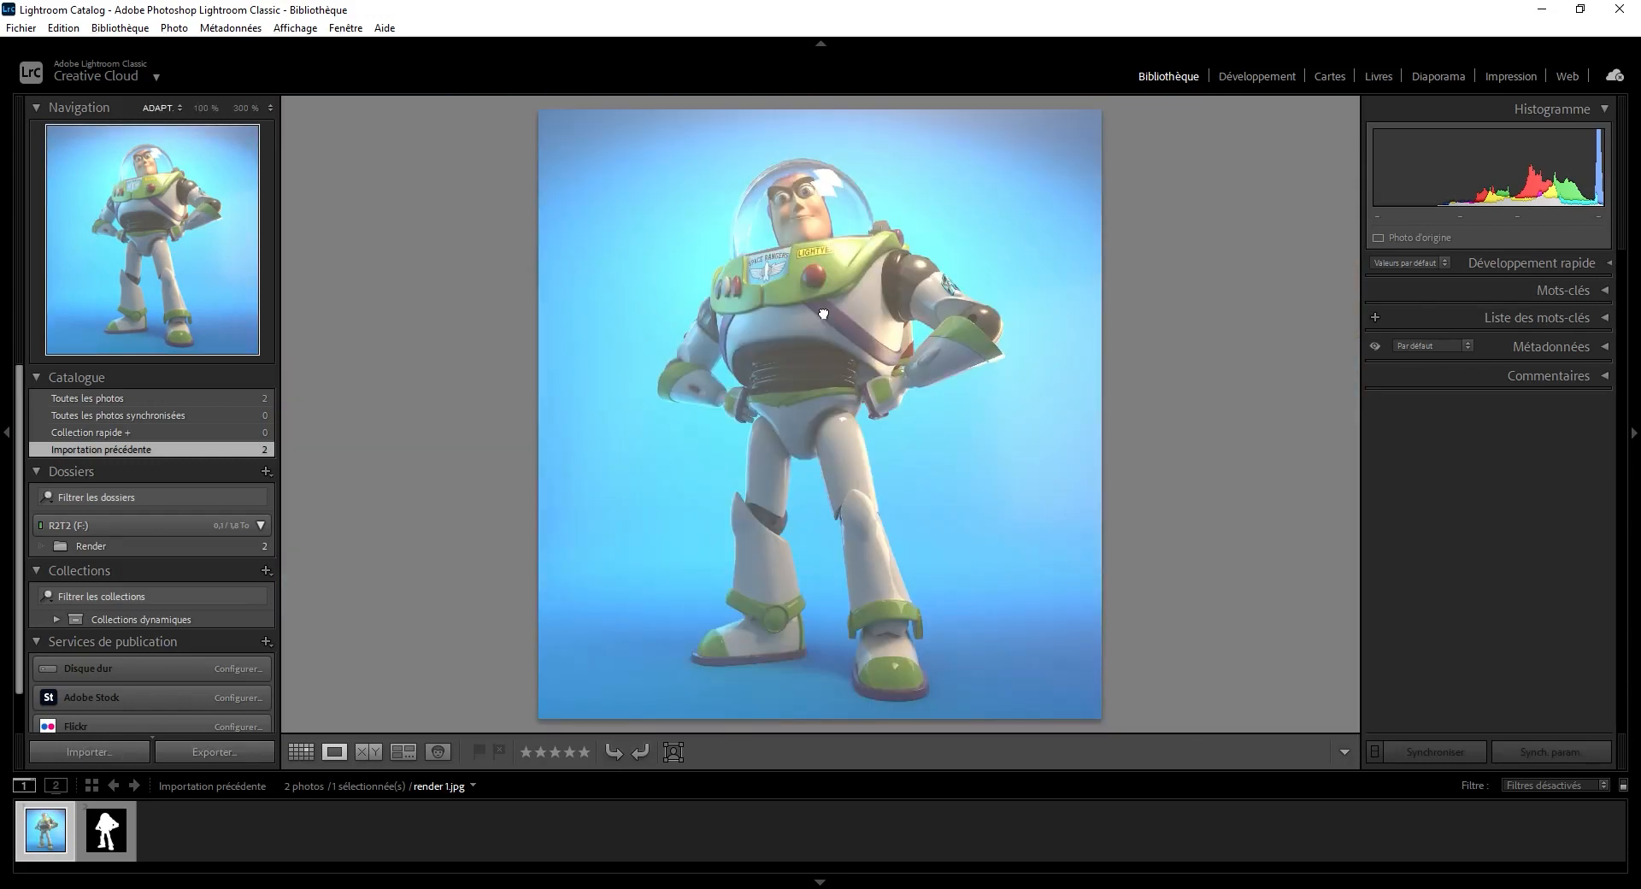
left_click(823, 313)
left_click(823, 314)
Apply the CN11 preset from Style : Cinéma II to render 1.jpg through Quick Develop.
left_click(1581, 267)
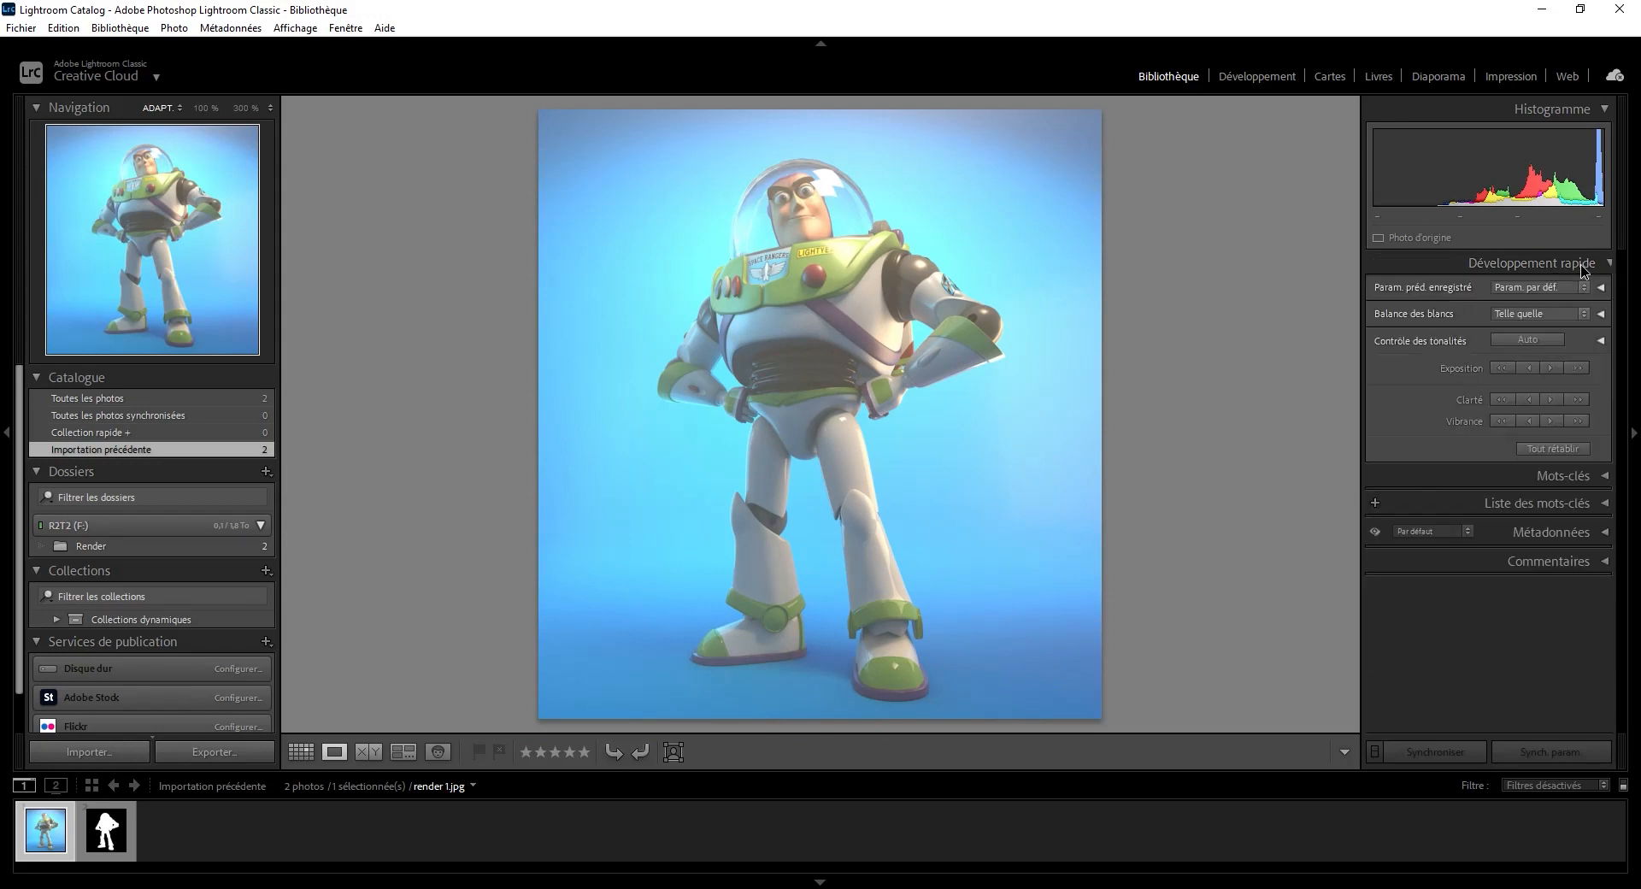
left_click(1556, 291)
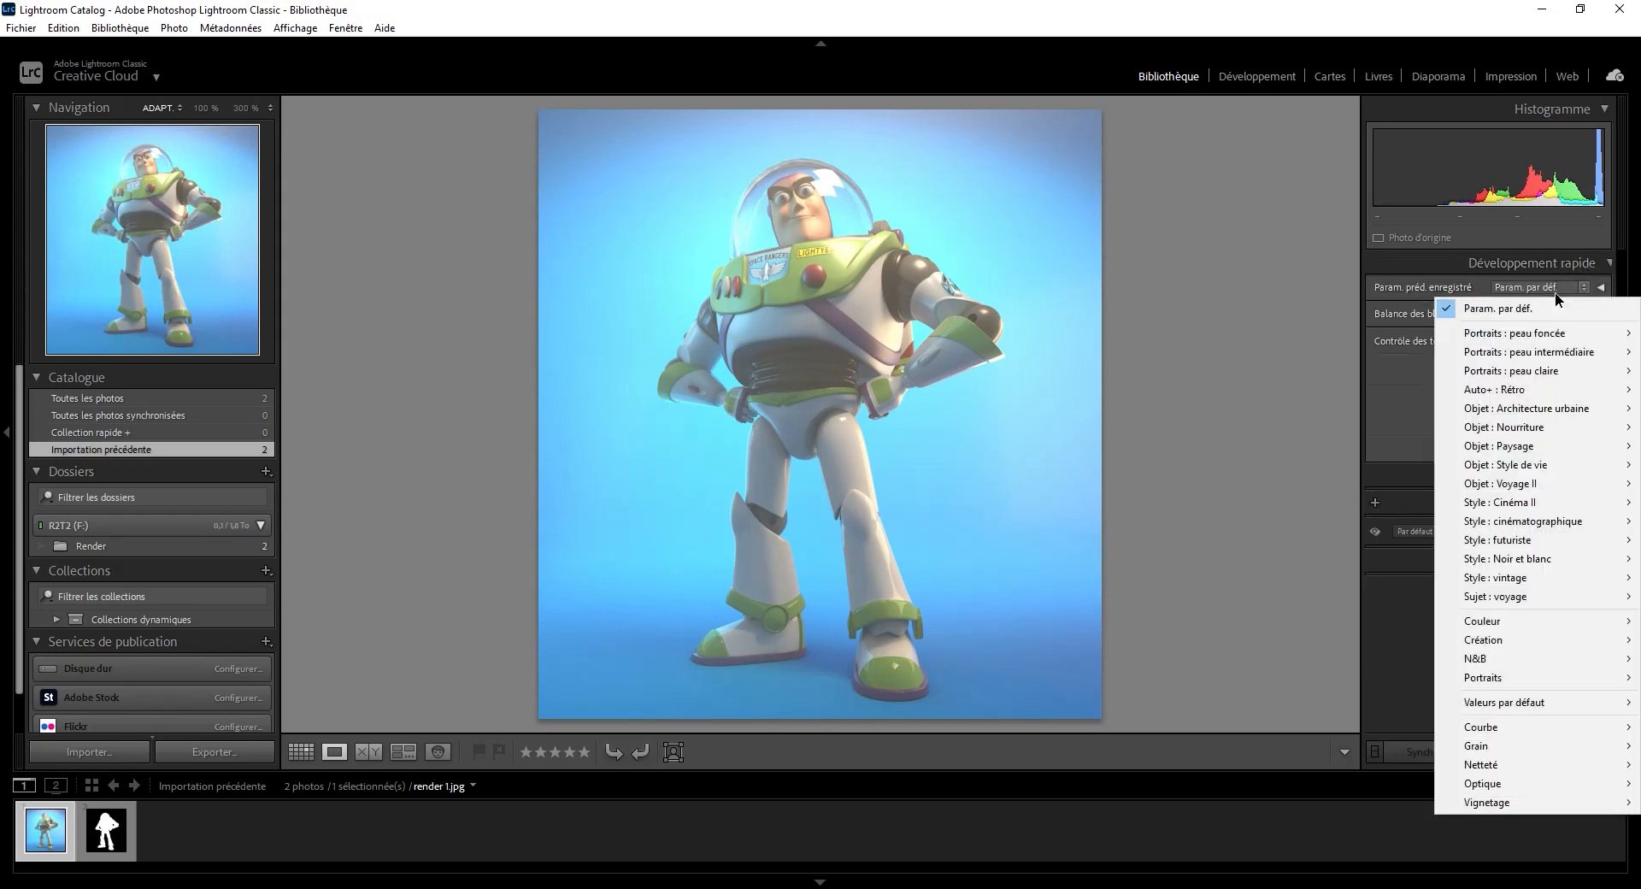
mouse_move(1528, 393)
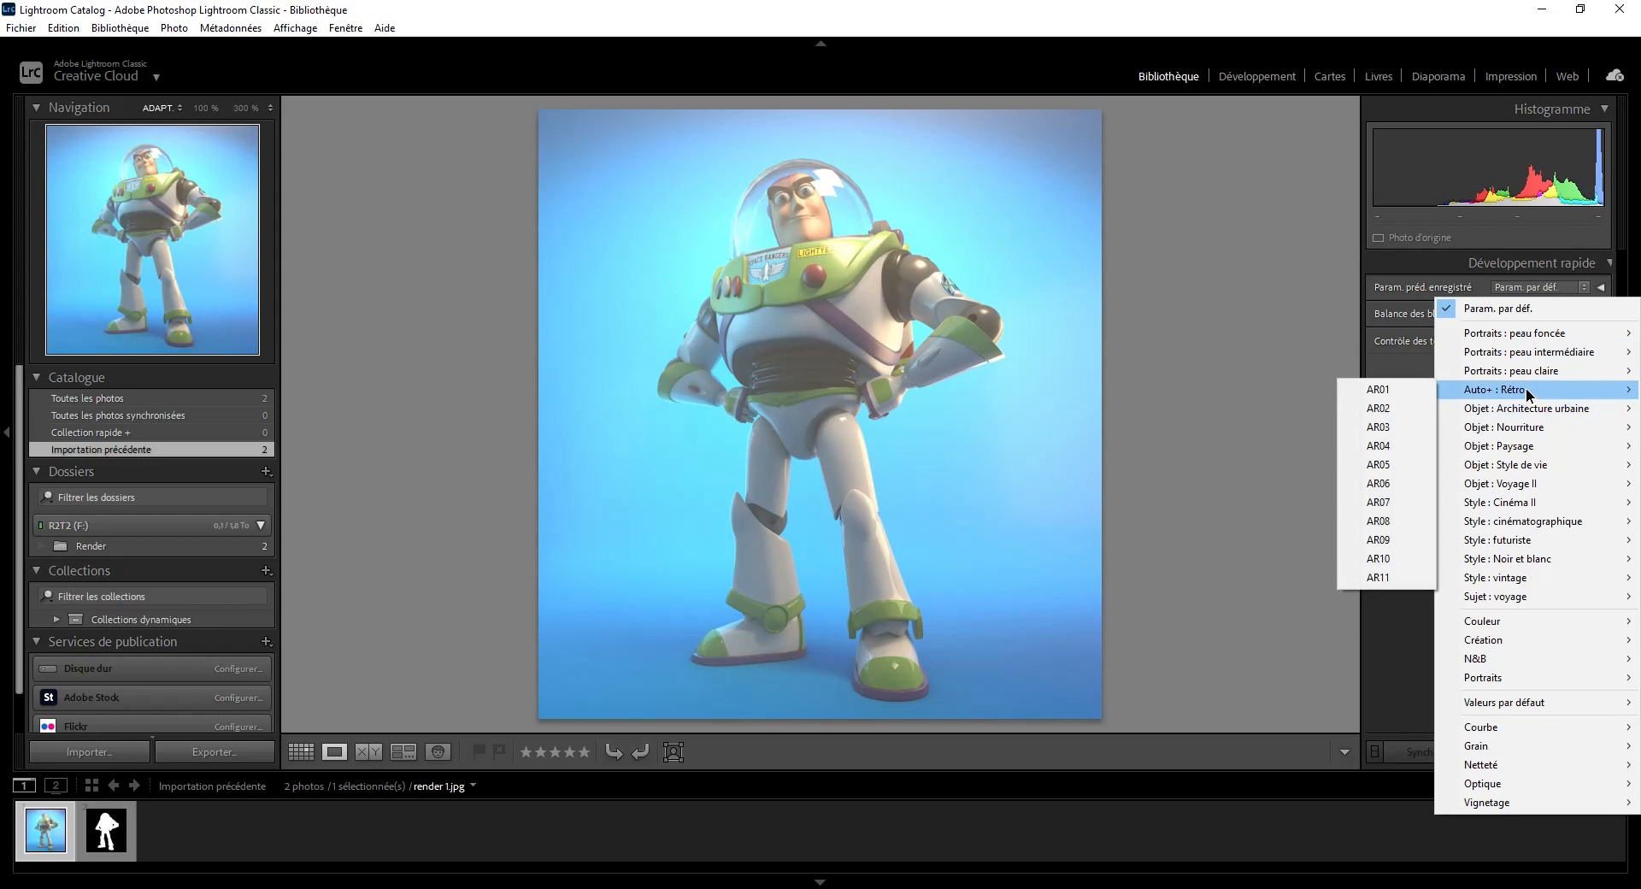
mouse_move(1547, 508)
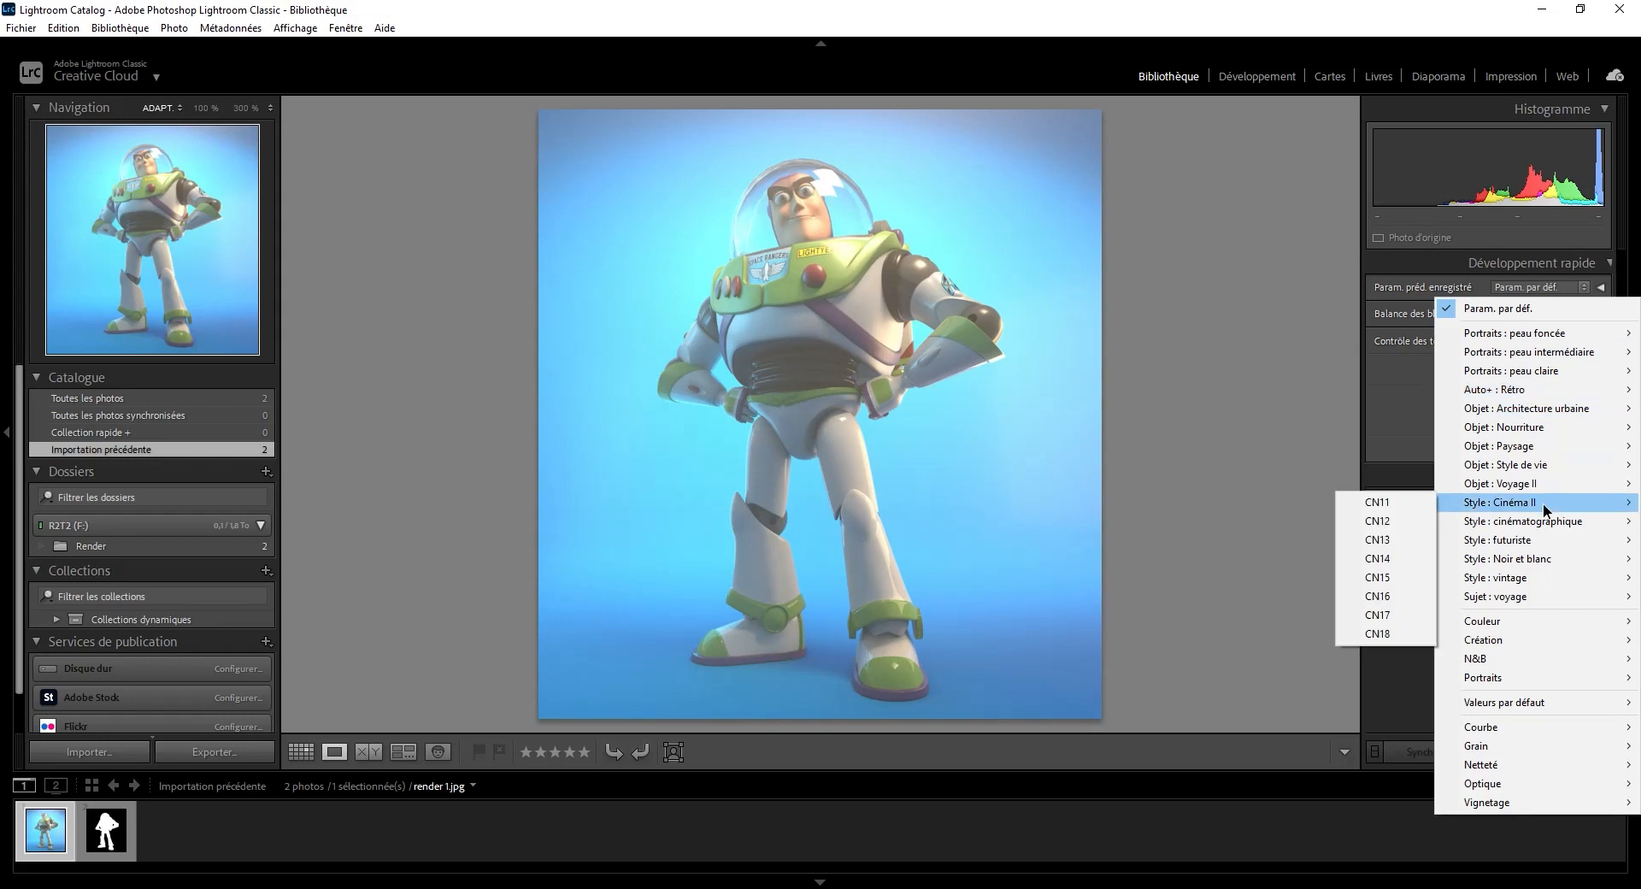
left_click(1377, 503)
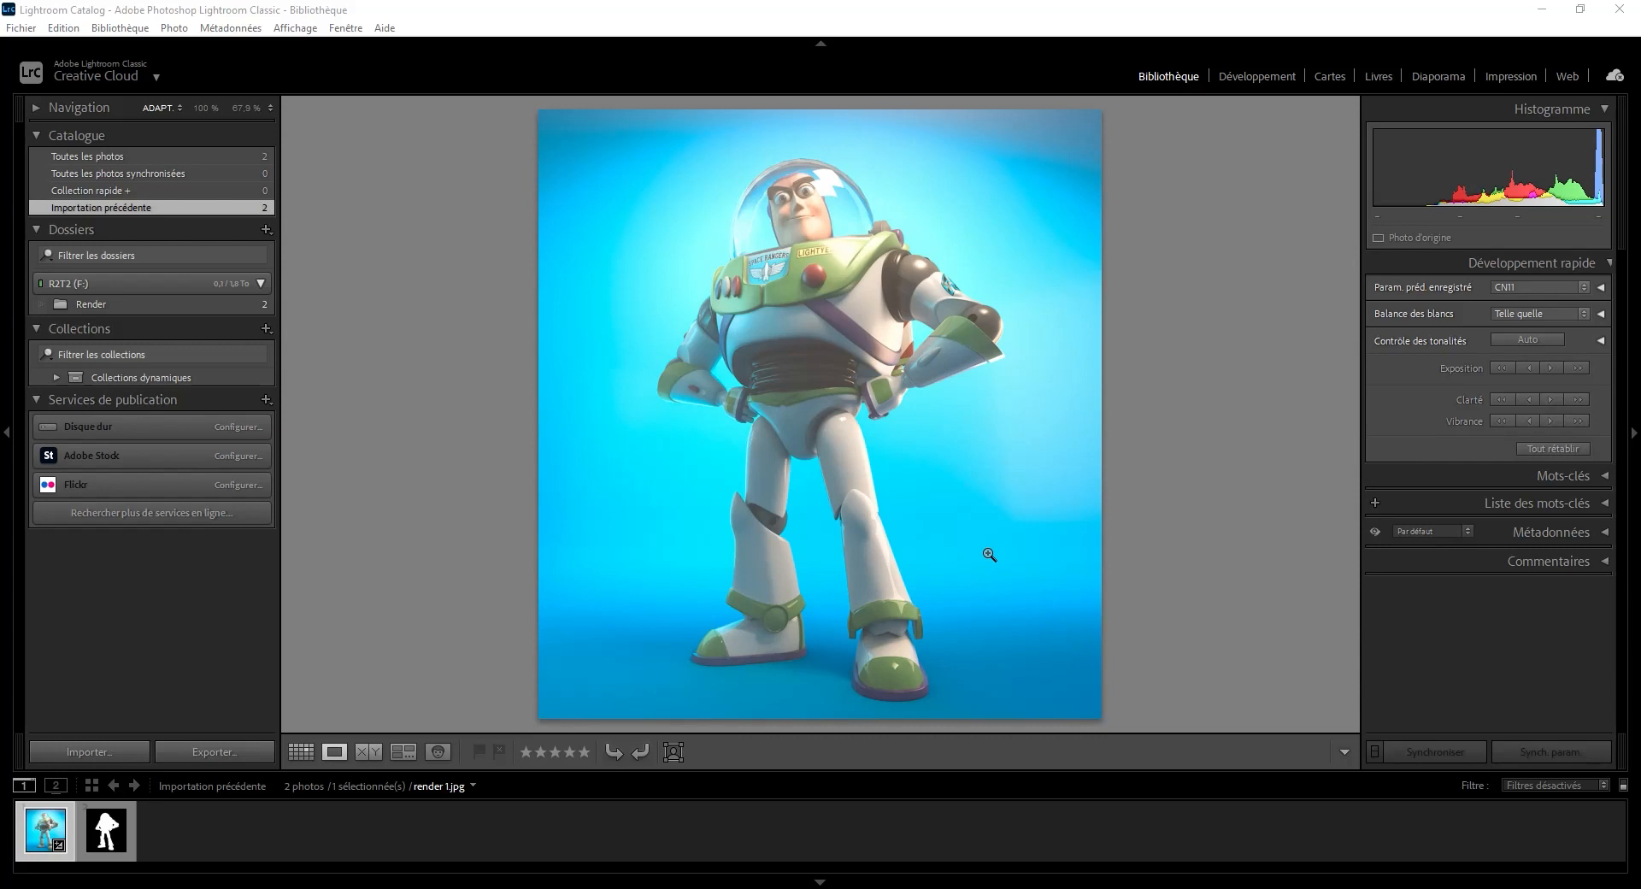
Examine the preset's effect on the character's face and chest, comparing the close-up with the full image.
left_click(824, 188)
left_click(825, 198)
left_click(825, 209)
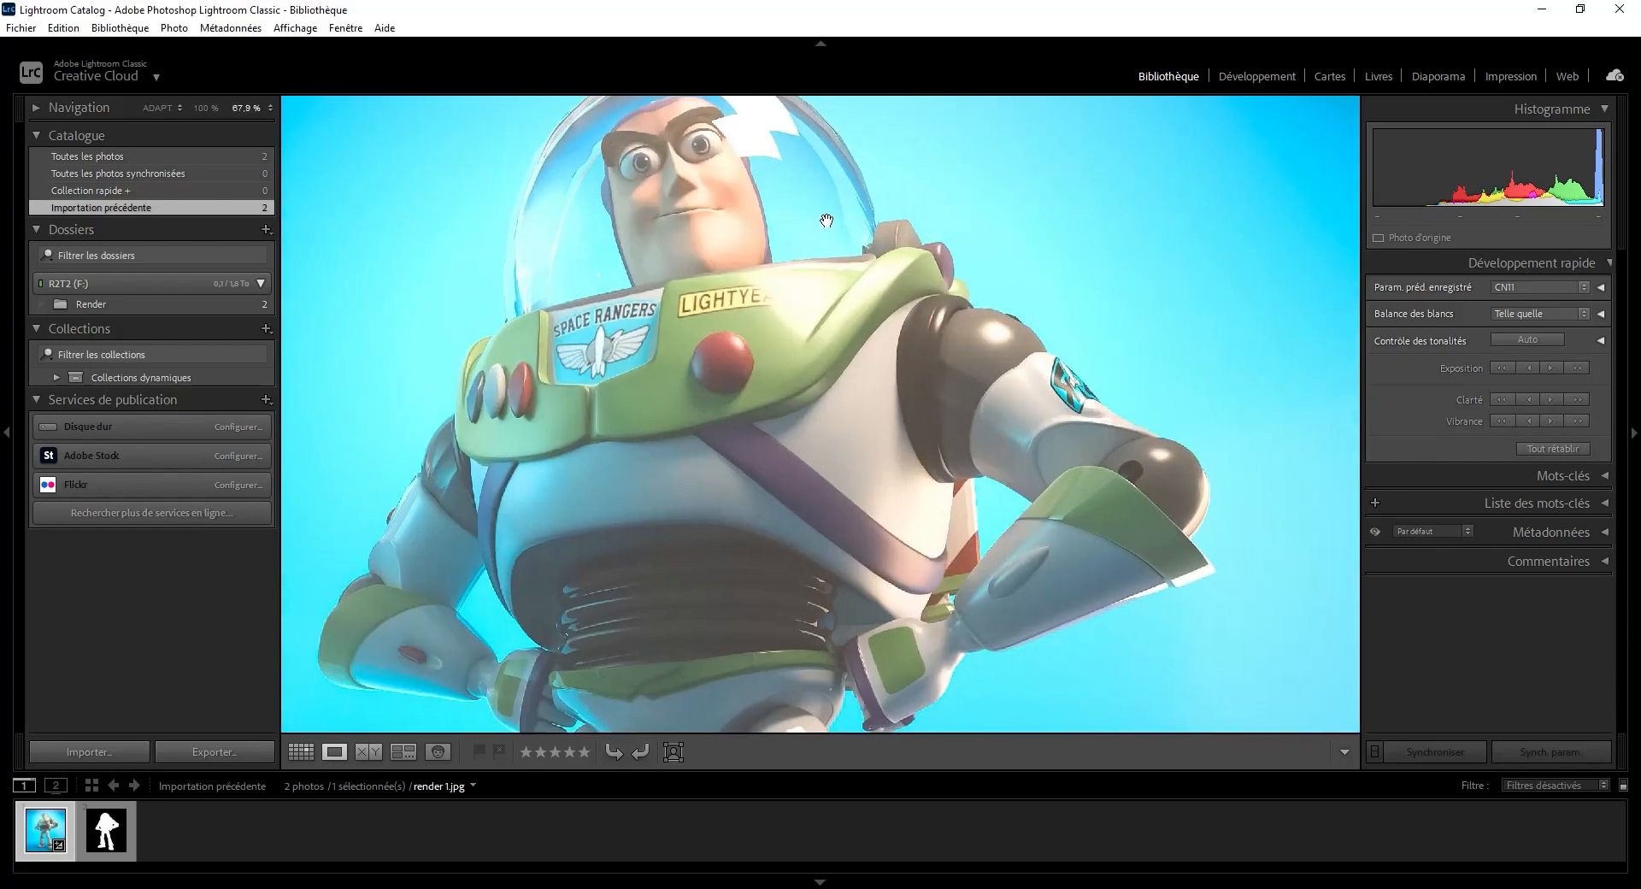
left_click(826, 220)
left_click(825, 220)
left_click(820, 218)
left_click(808, 215)
left_click(791, 210)
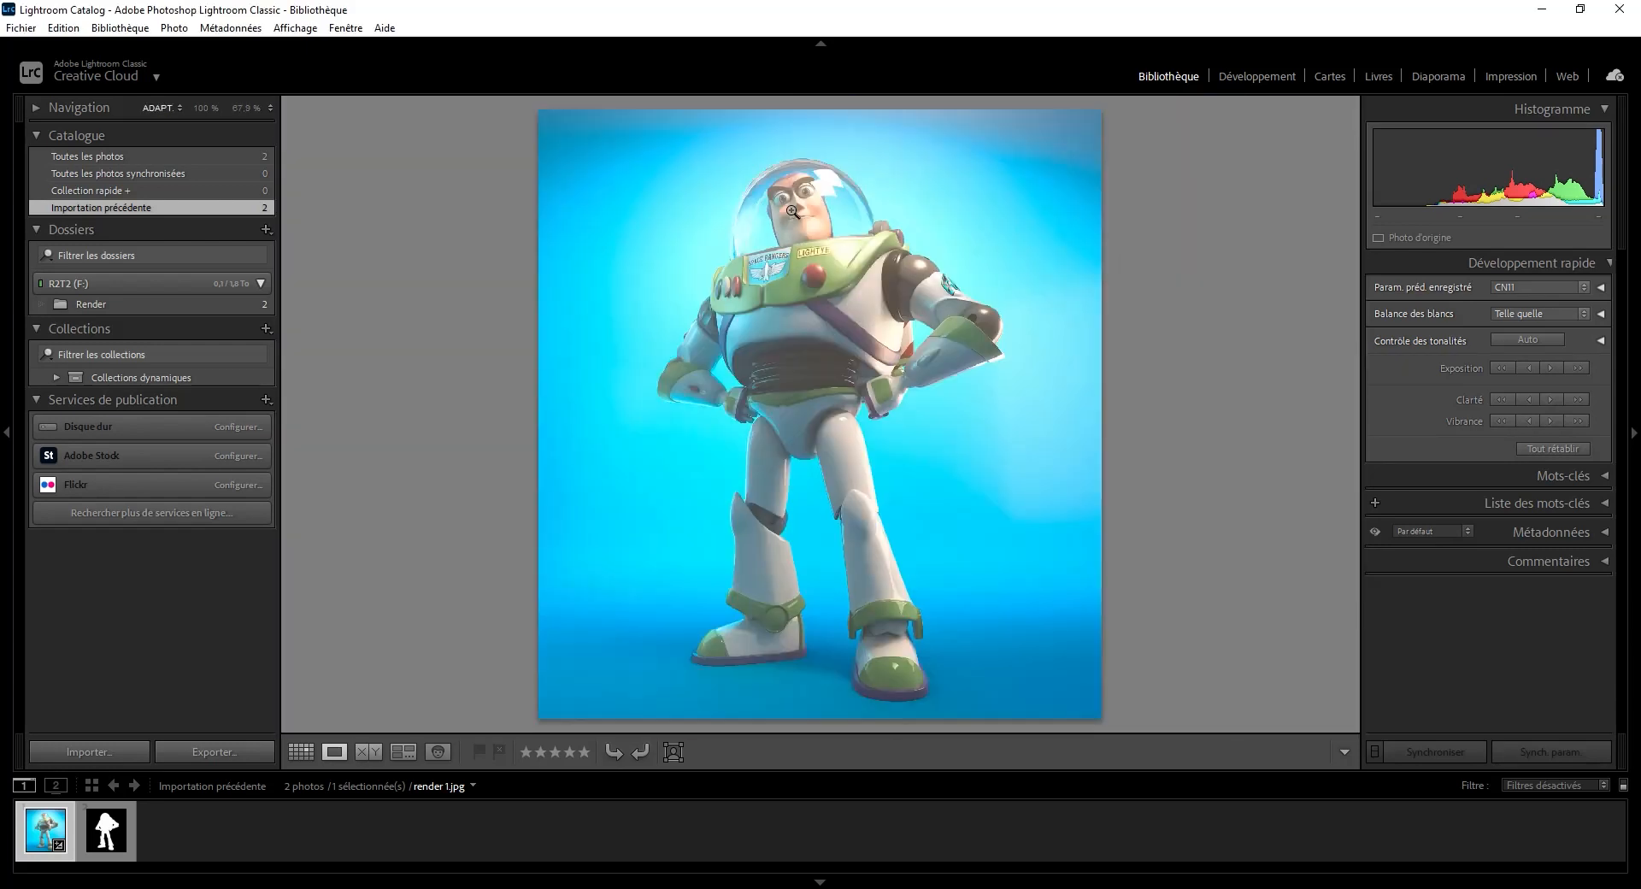
left_click(800, 209)
left_click(819, 210)
Open render 1.jpg in the Develop module and examine the helmet, face and chest at high magnification.
left_click(1254, 77)
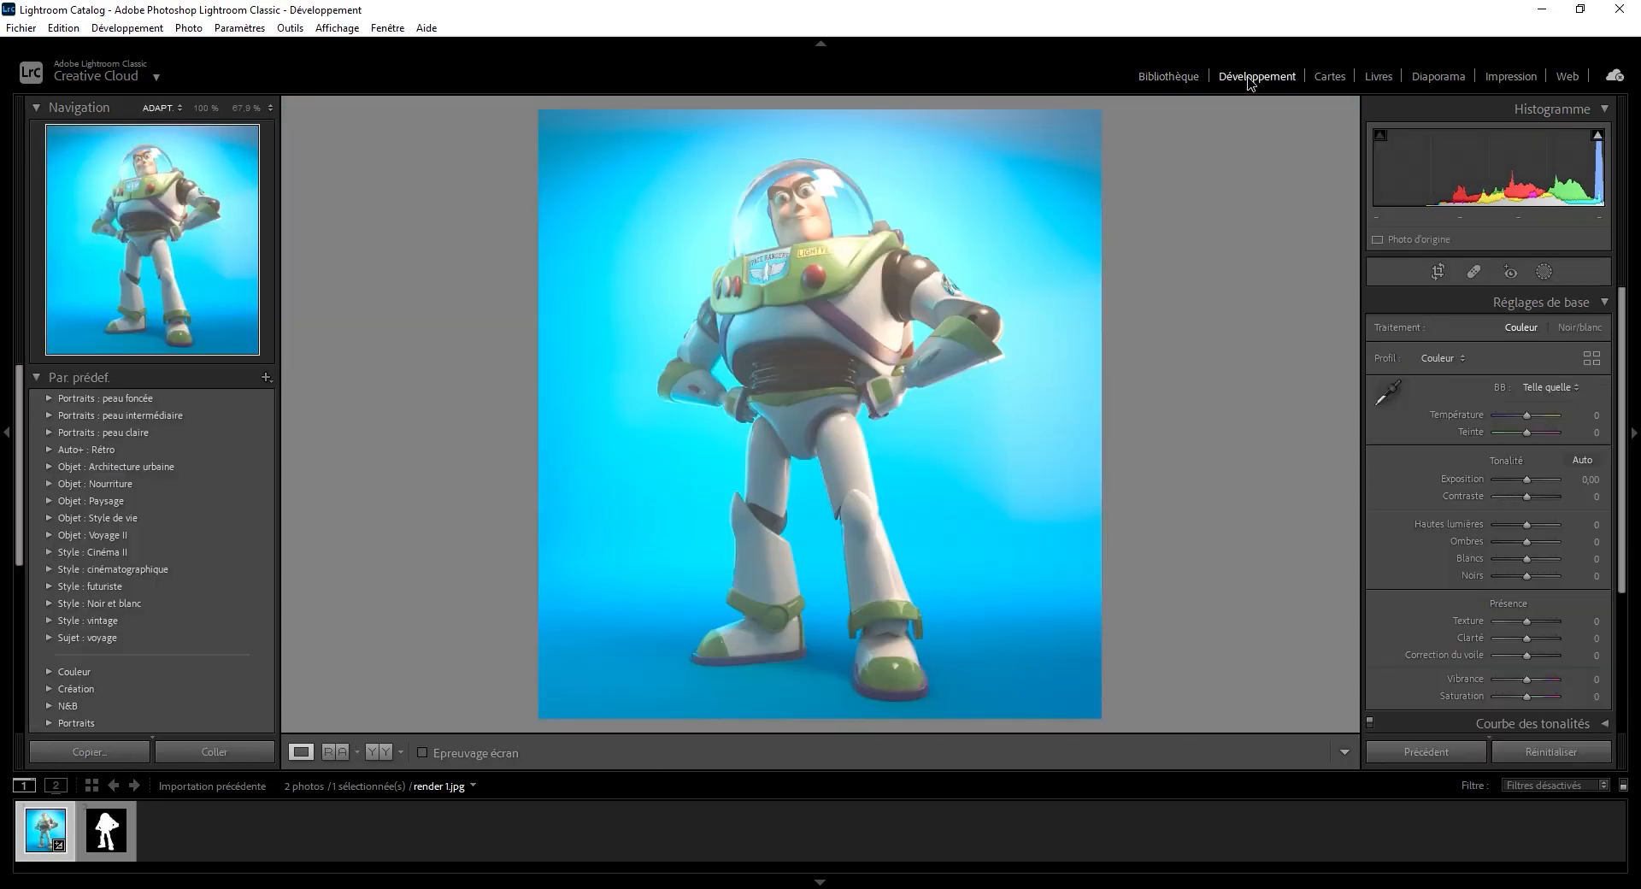
left_click(886, 205)
left_click_drag(732, 217, 685, 227)
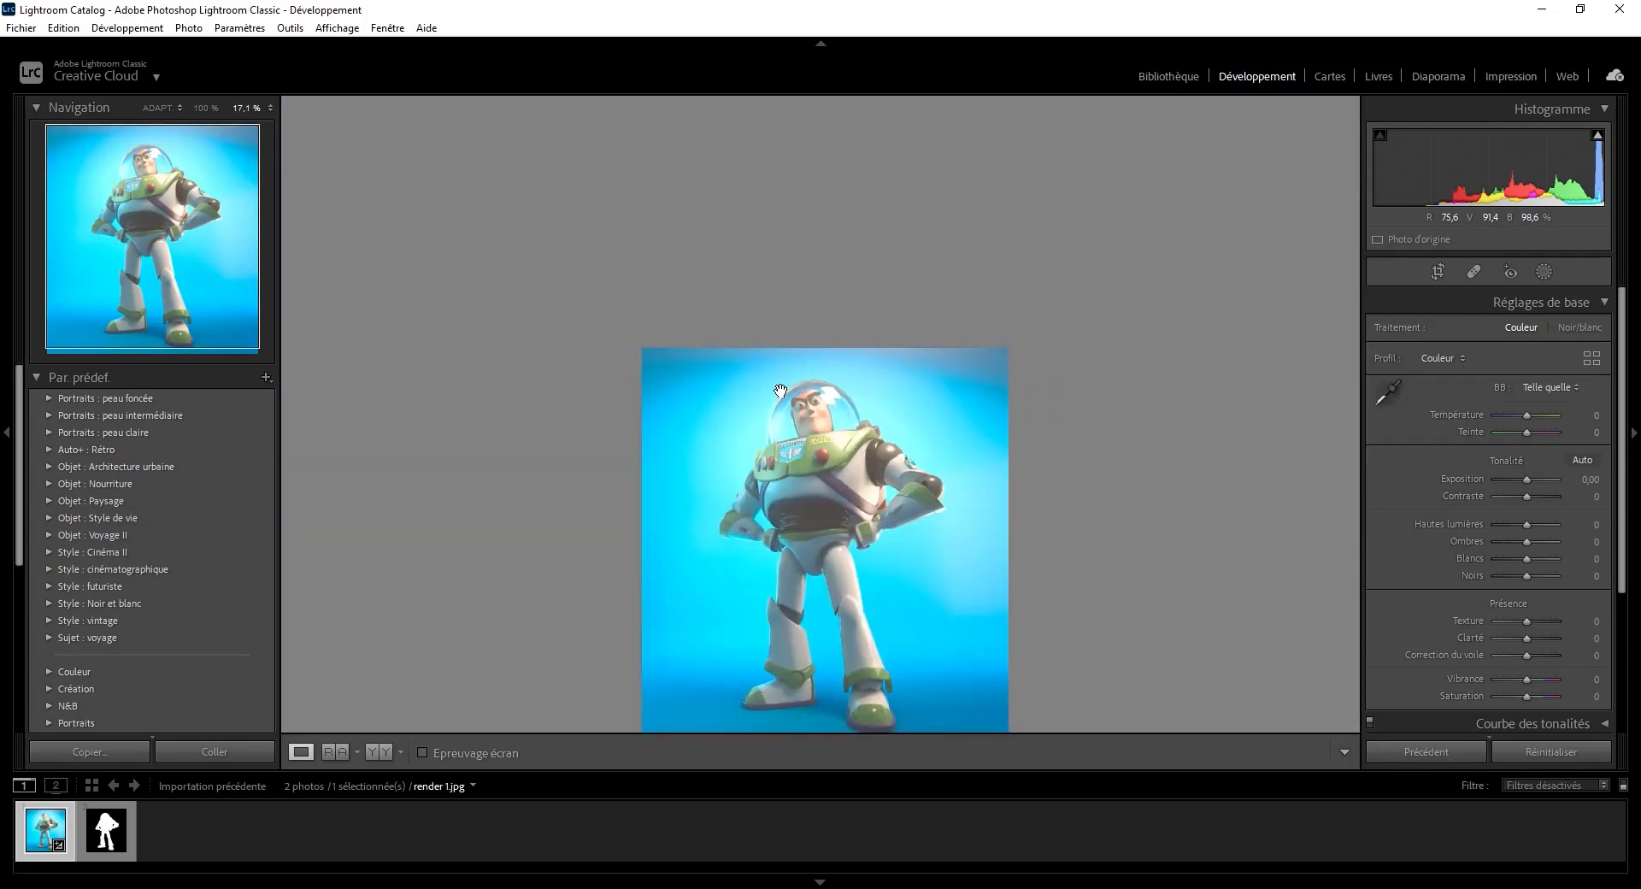
left_click_drag(722, 353, 925, 508)
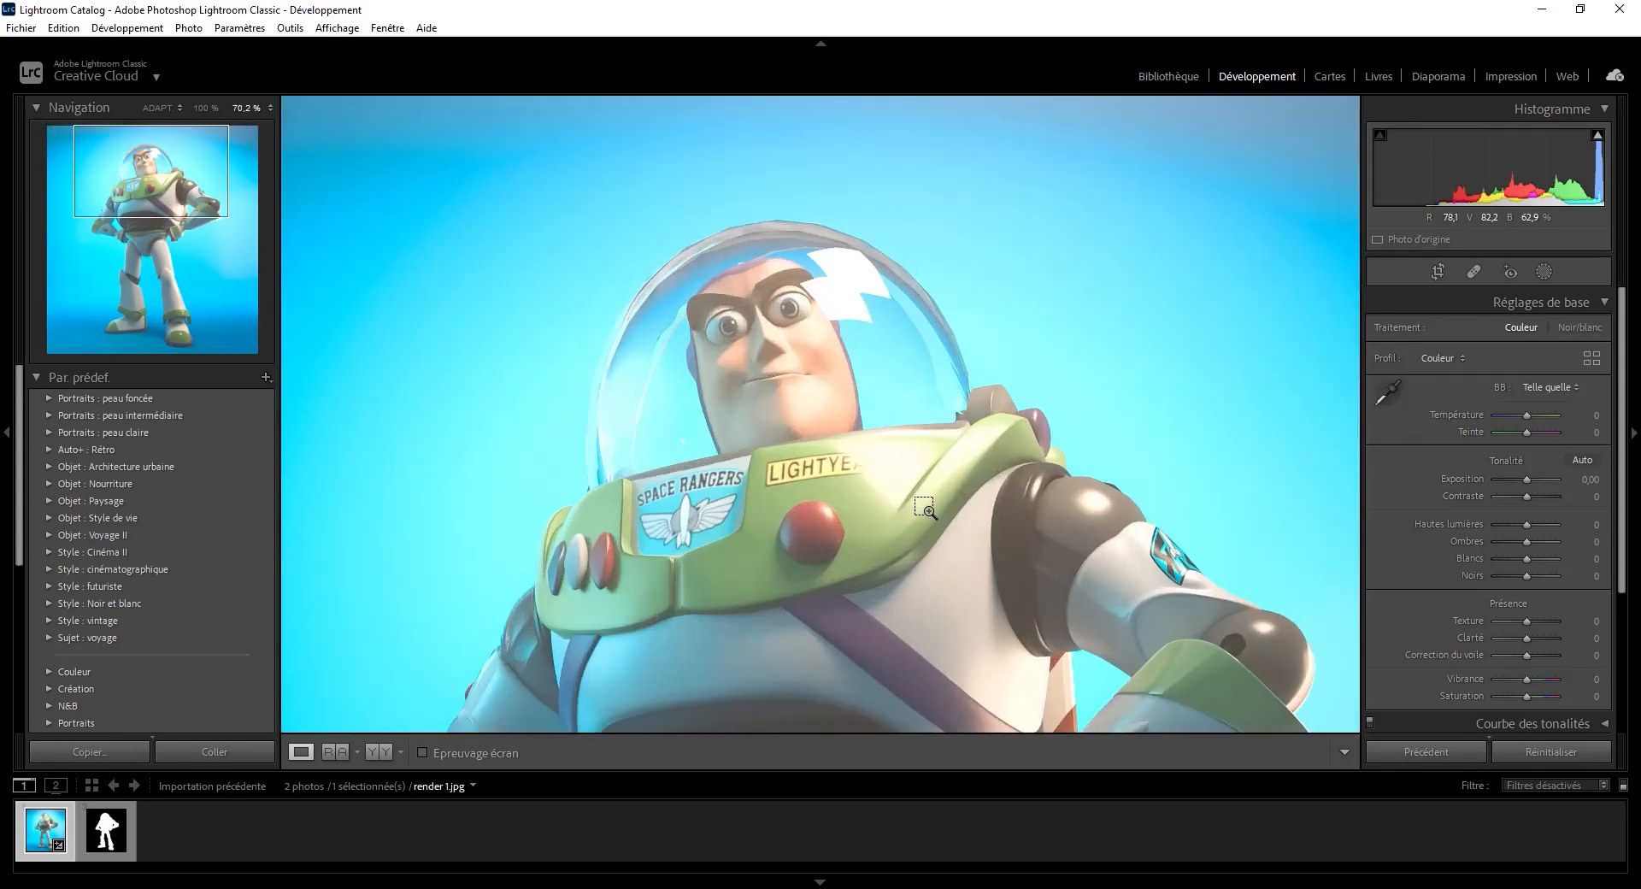
left_click_drag(874, 462, 856, 310)
left_click_drag(864, 308, 914, 325)
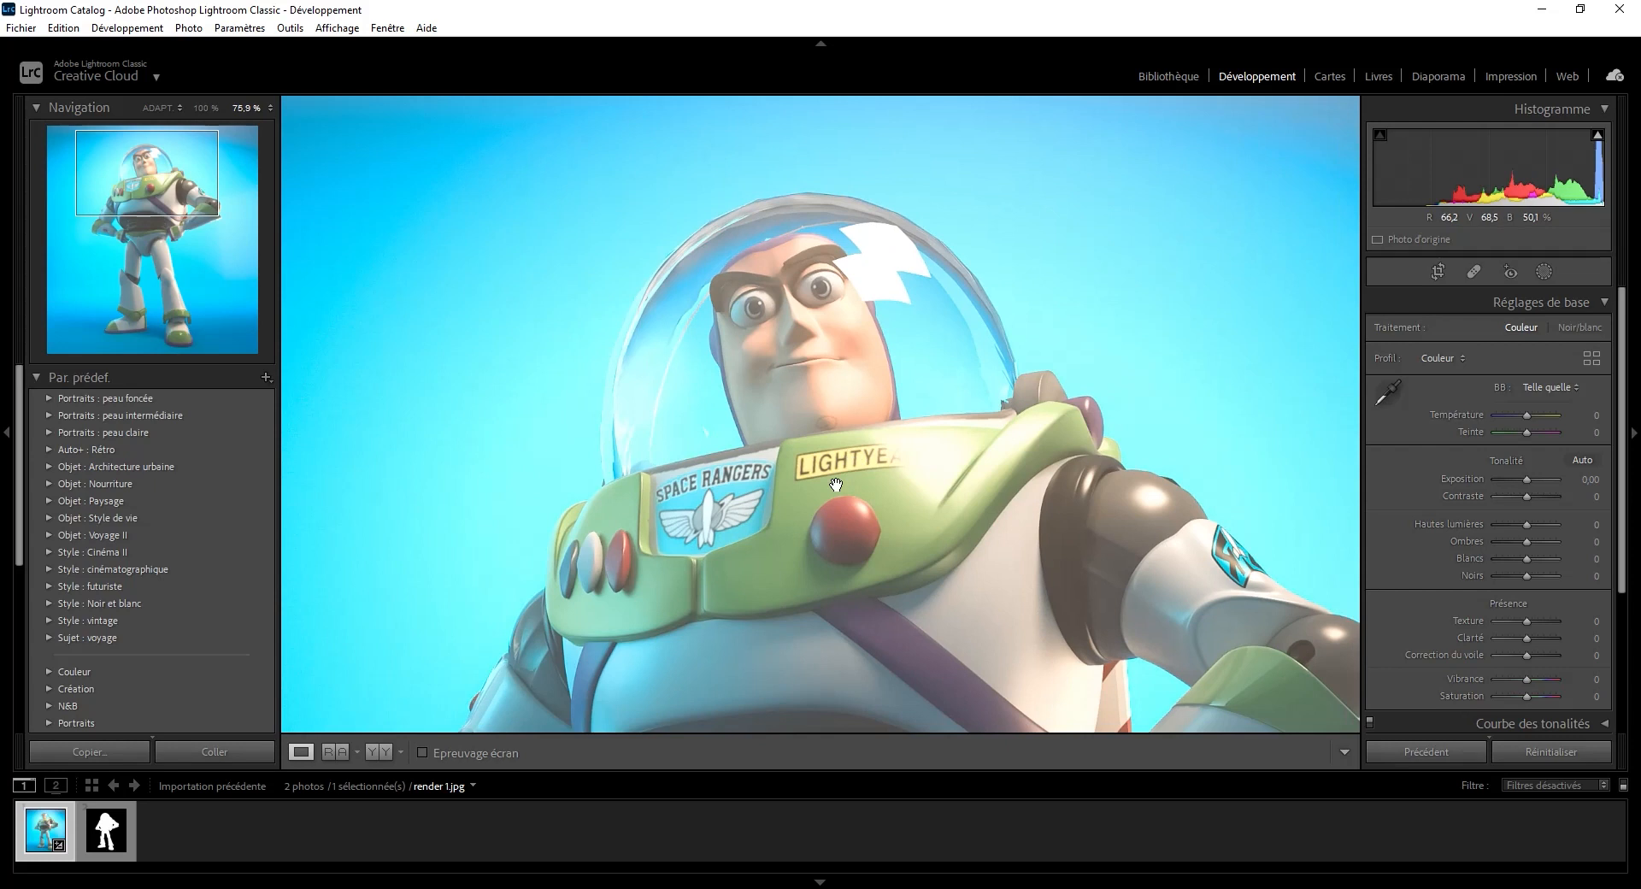
left_click_drag(835, 485, 838, 408)
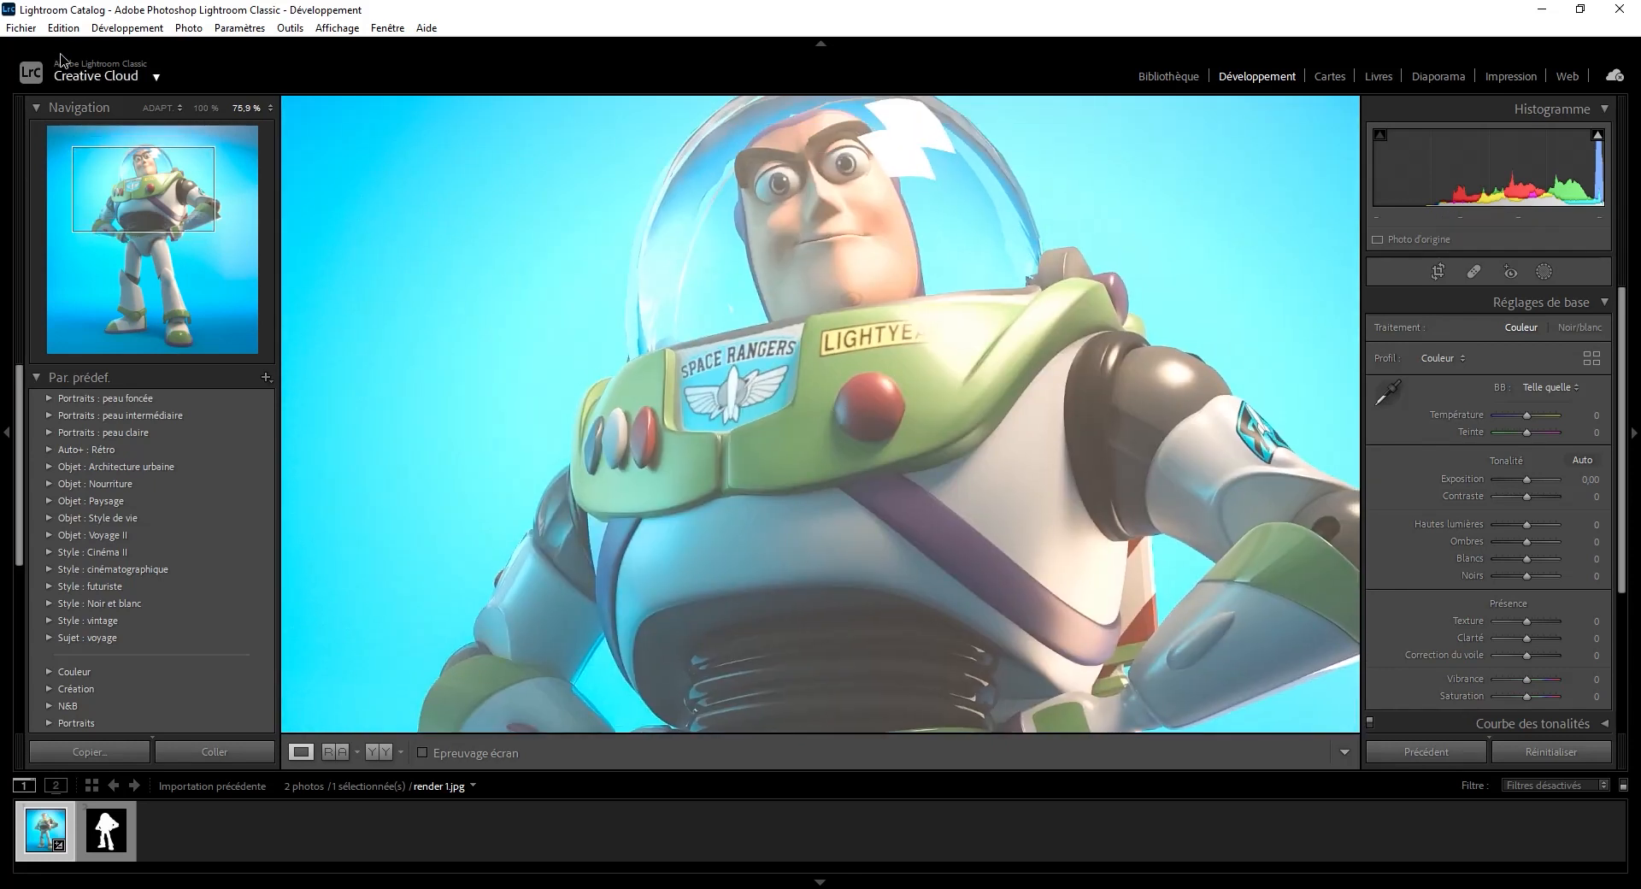
Open the export settings for render 1.jpg and set the destination to the specific folder F:\HERS\DIDACTICIEL\2\ANIMATION\RIGS divers\BUZZ\Render.
left_click(20, 28)
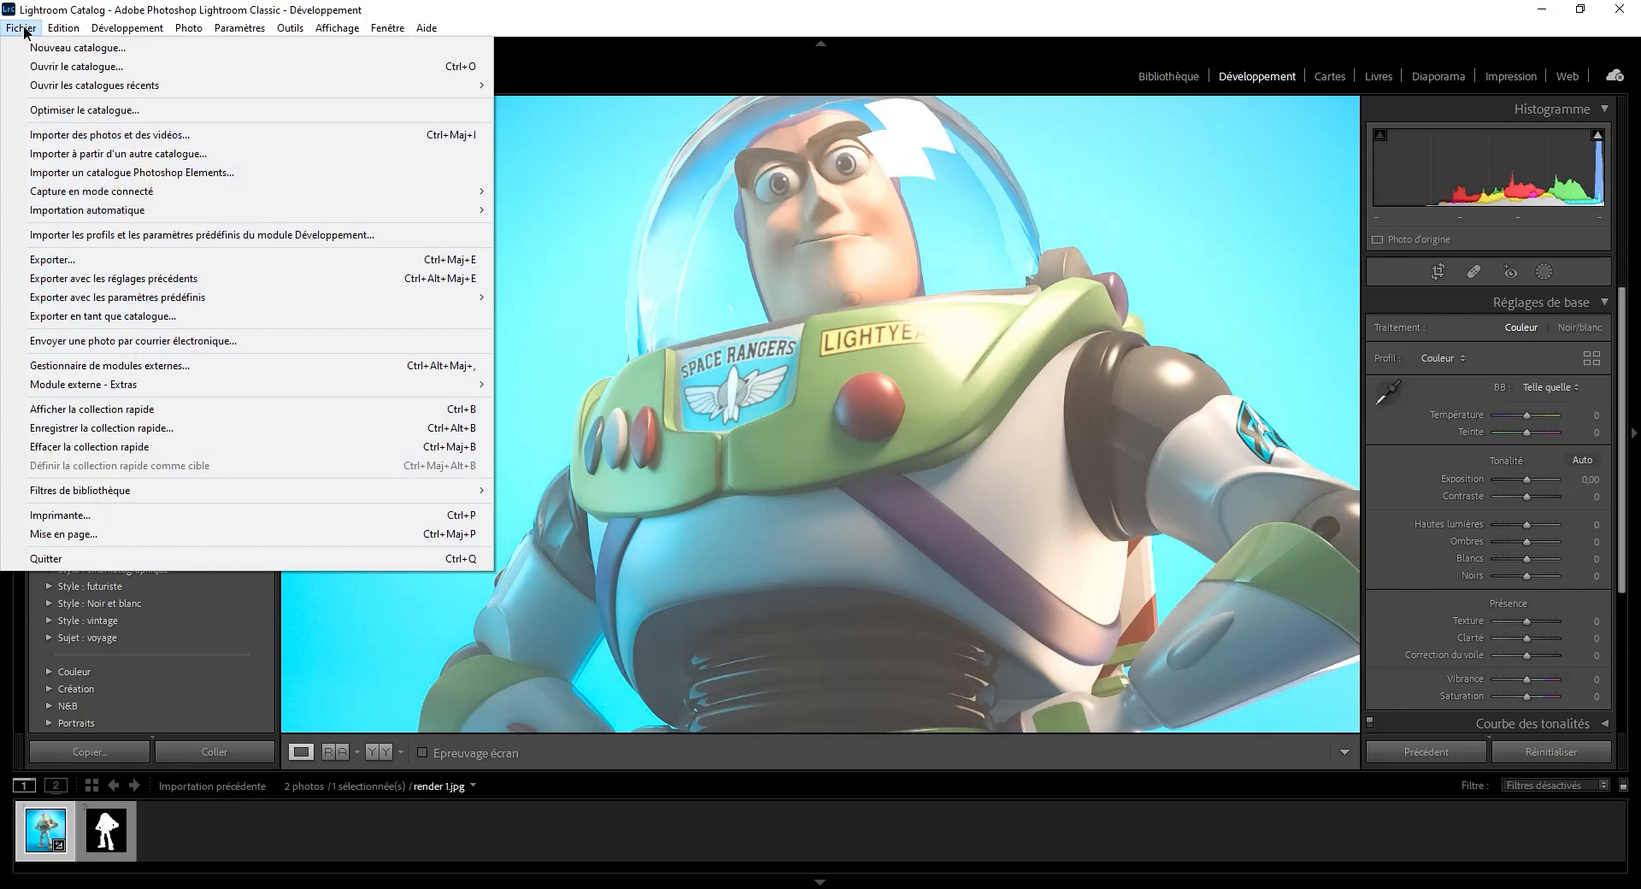
left_click(94, 263)
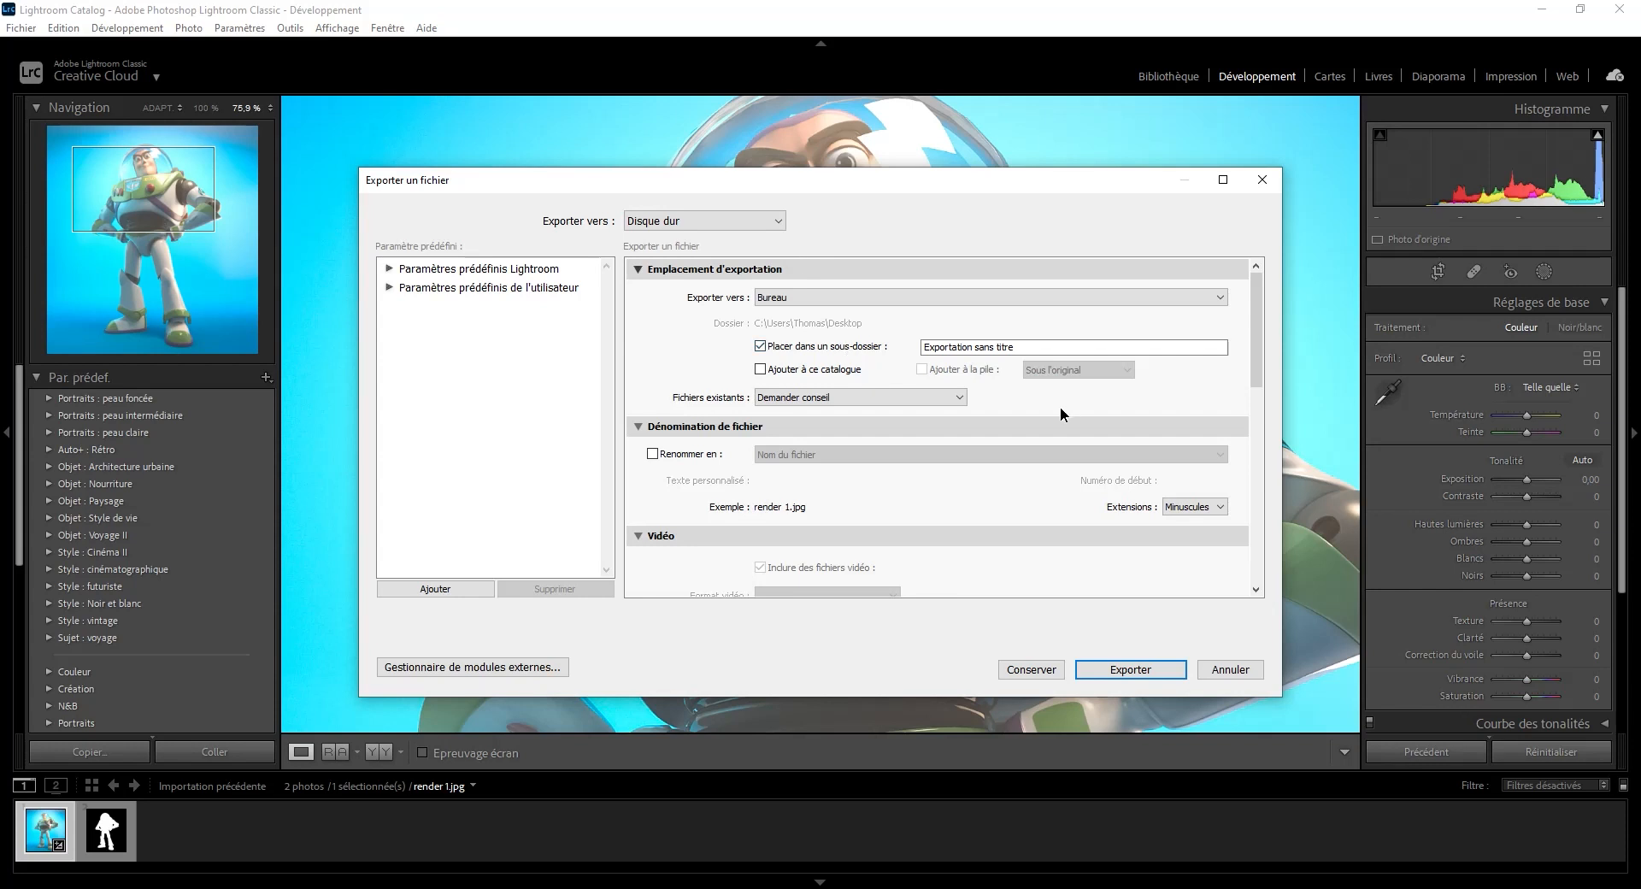
left_click(884, 297)
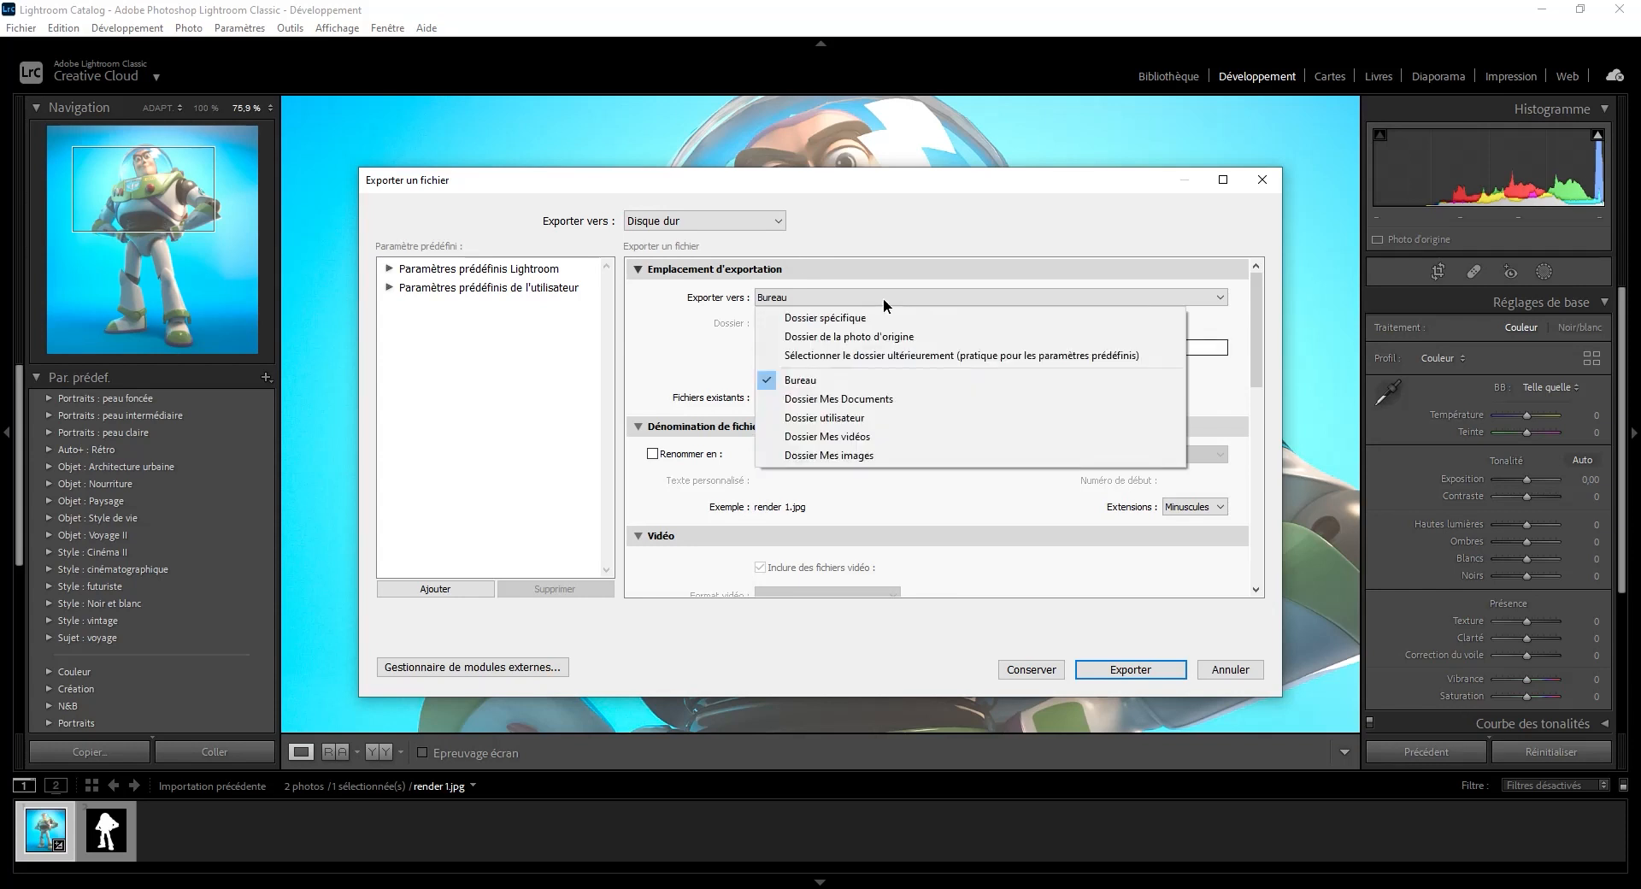
left_click(858, 418)
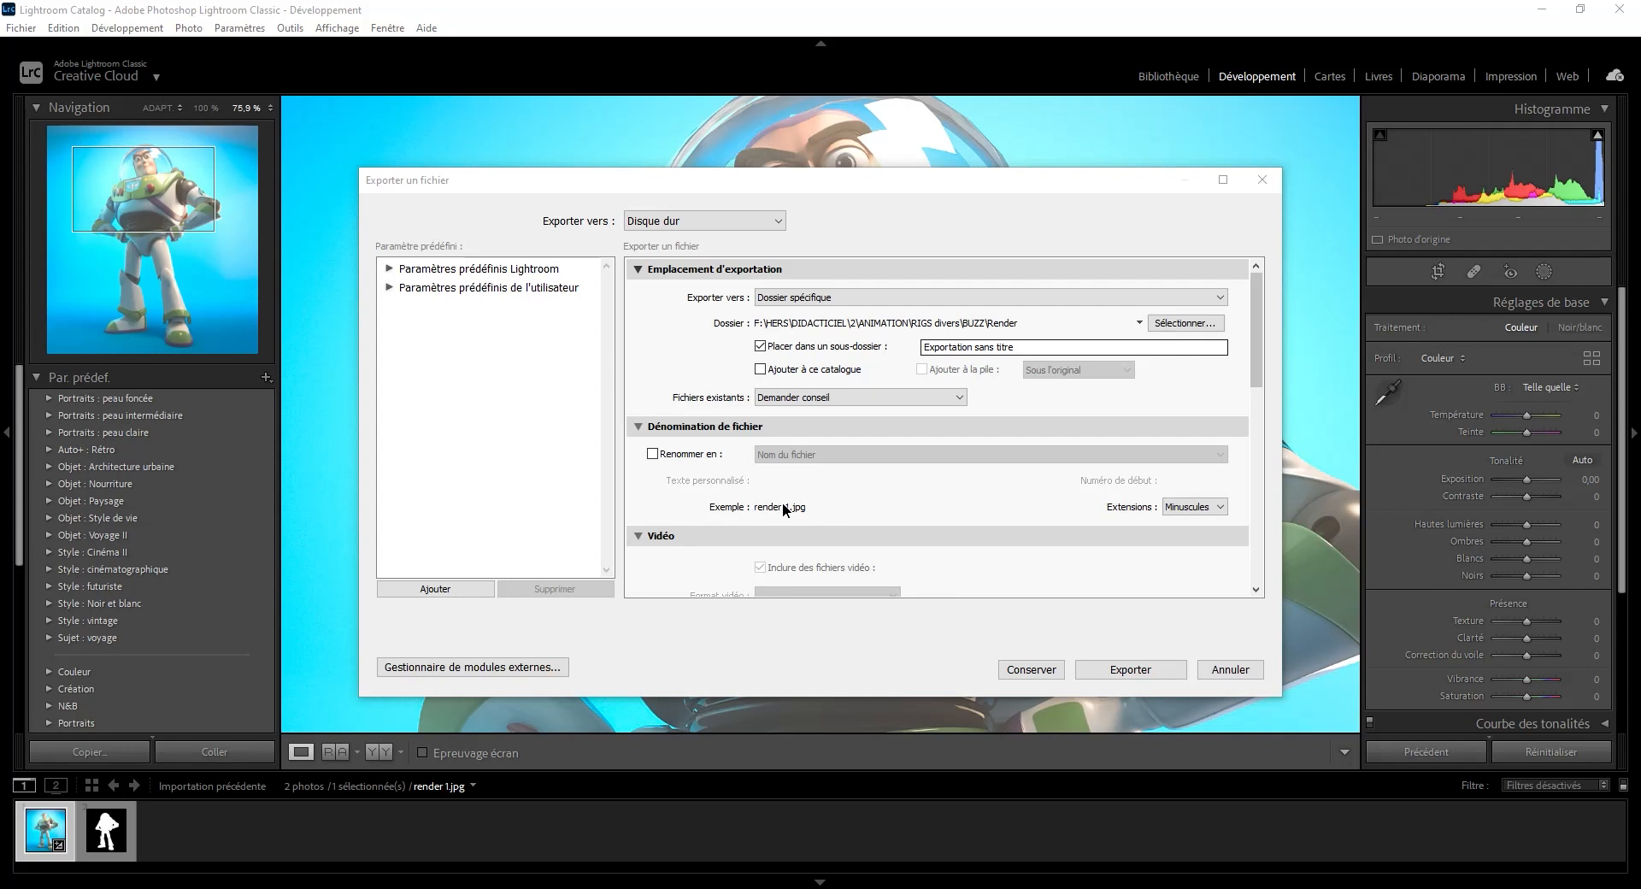
Enable renaming of the exported file in the export settings.
left_click(671, 453)
left_click(791, 455)
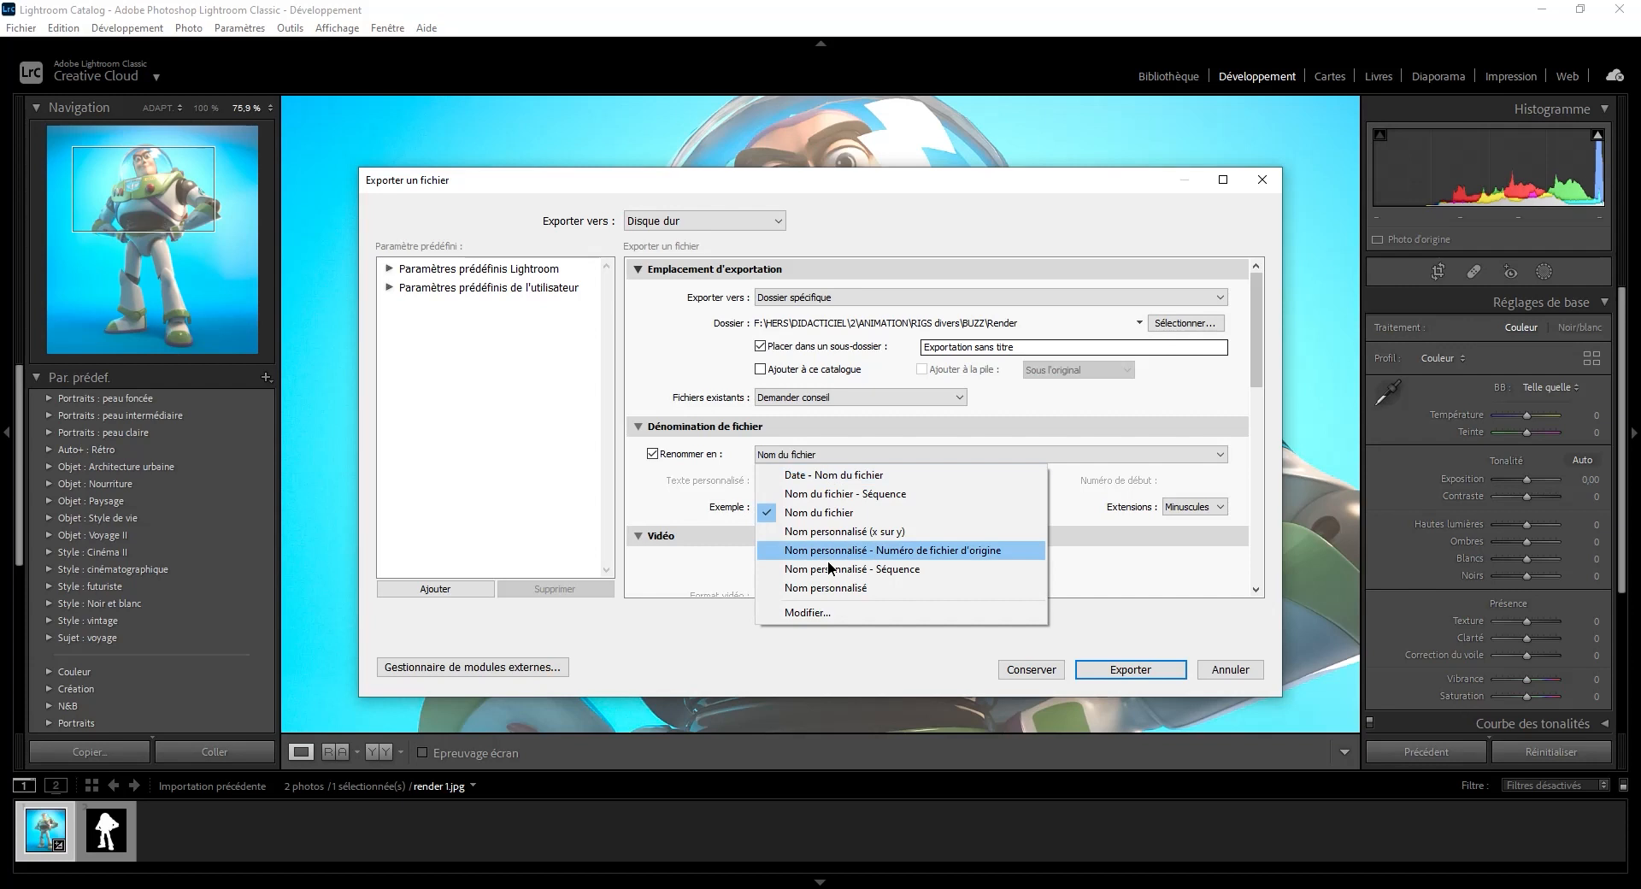
left_click(810, 611)
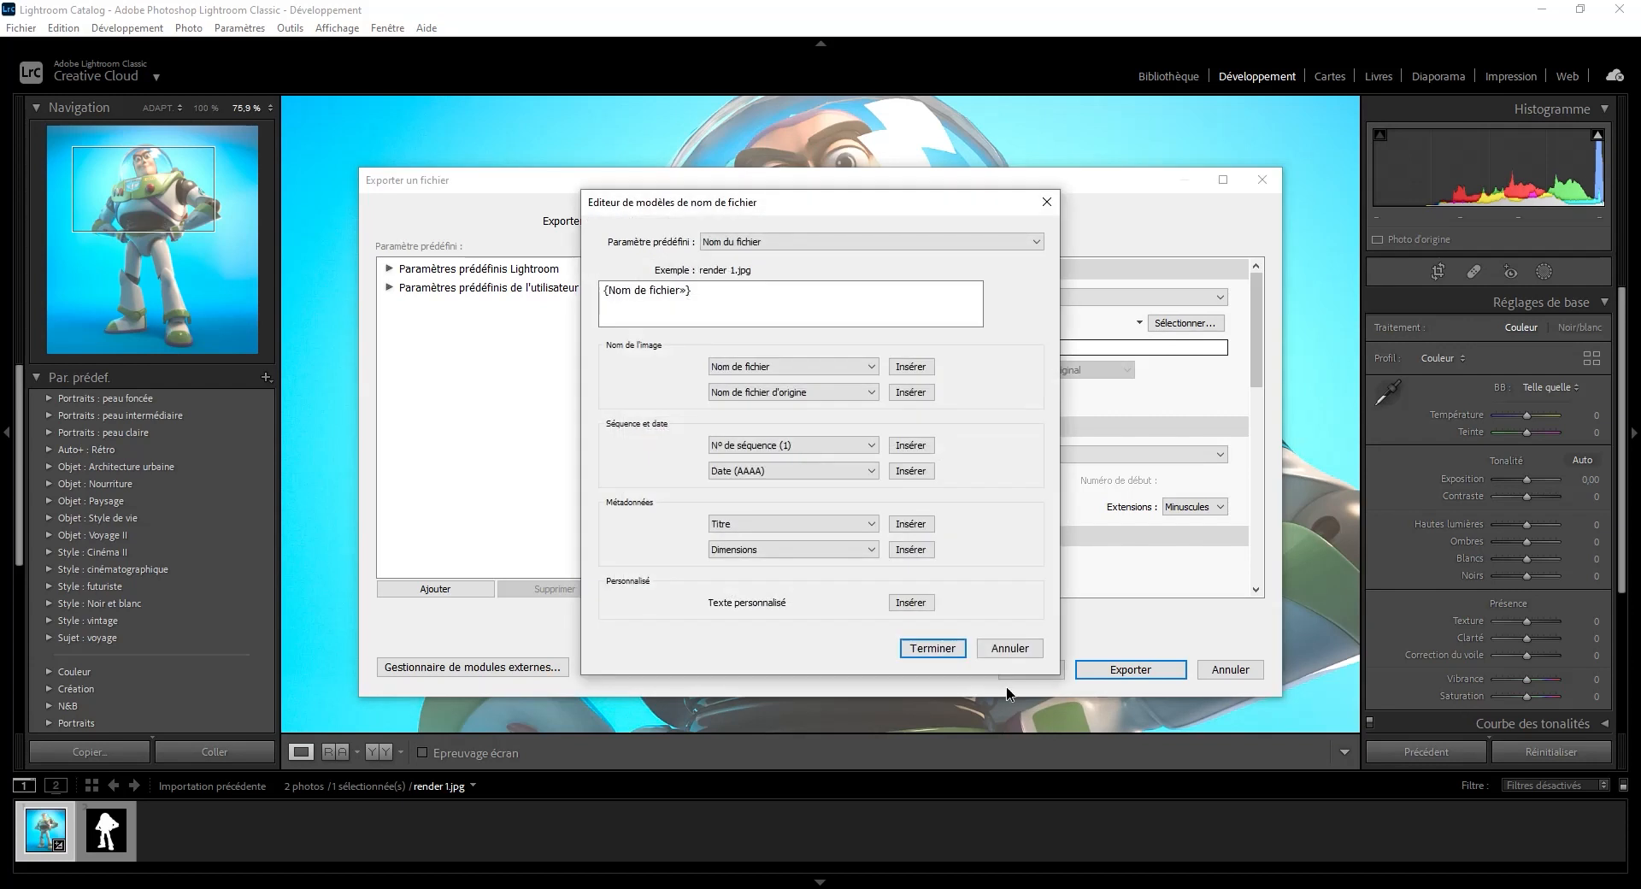
left_click(998, 642)
left_click(829, 452)
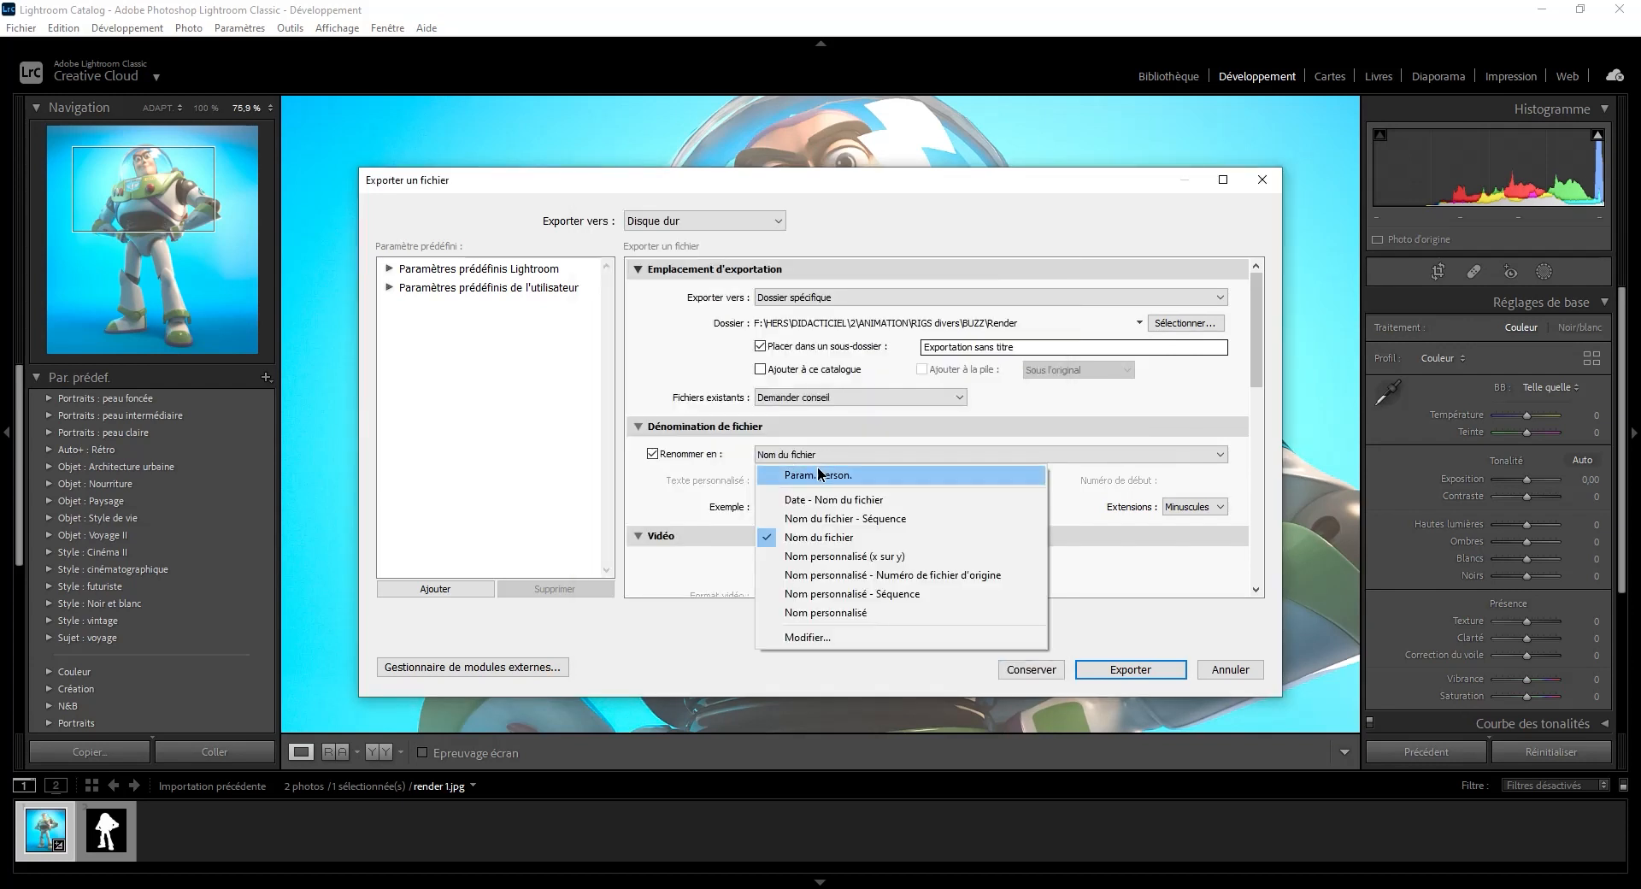
left_click(883, 473)
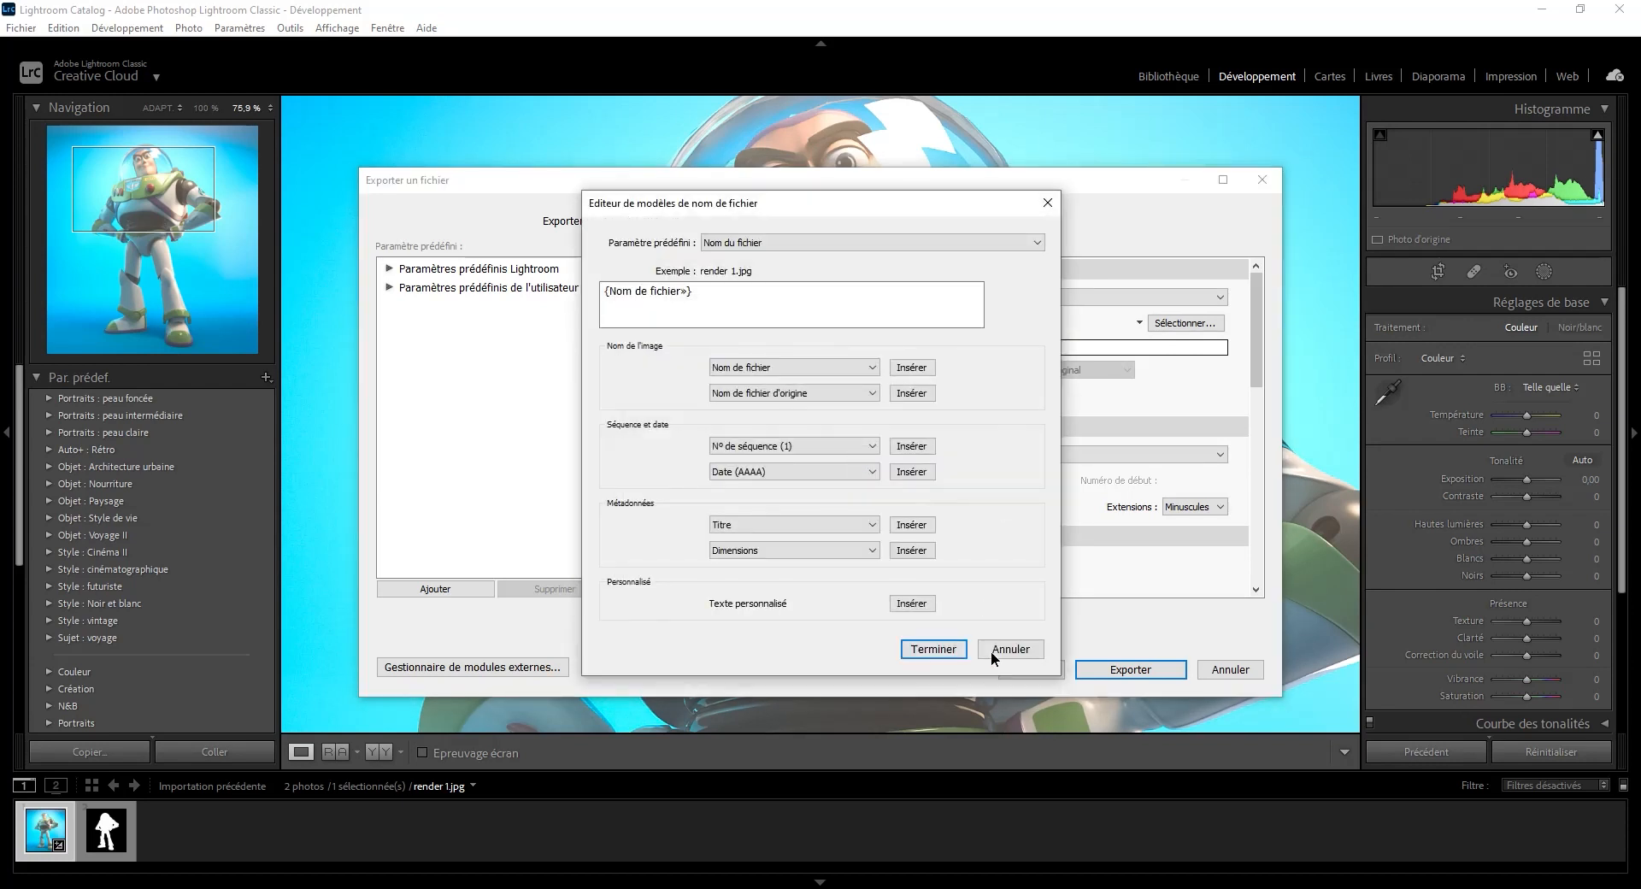
left_click(1002, 651)
Set the file naming template to Date - Nom du fichier and export render 1.jpg, closing the preview of the exported image.
left_click(816, 453)
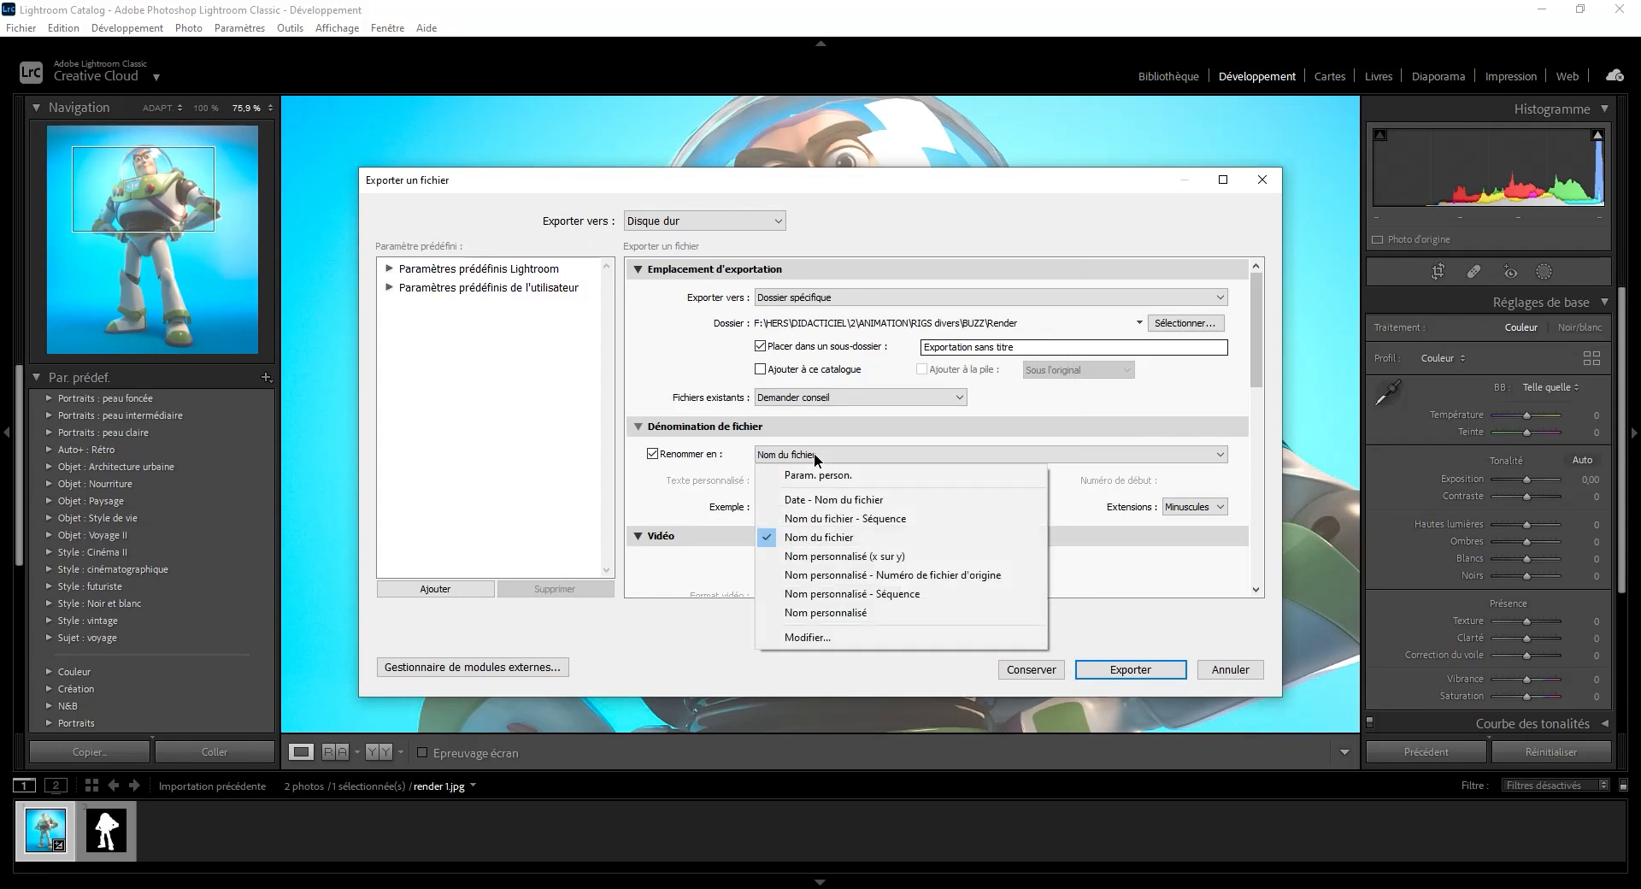
left_click(866, 500)
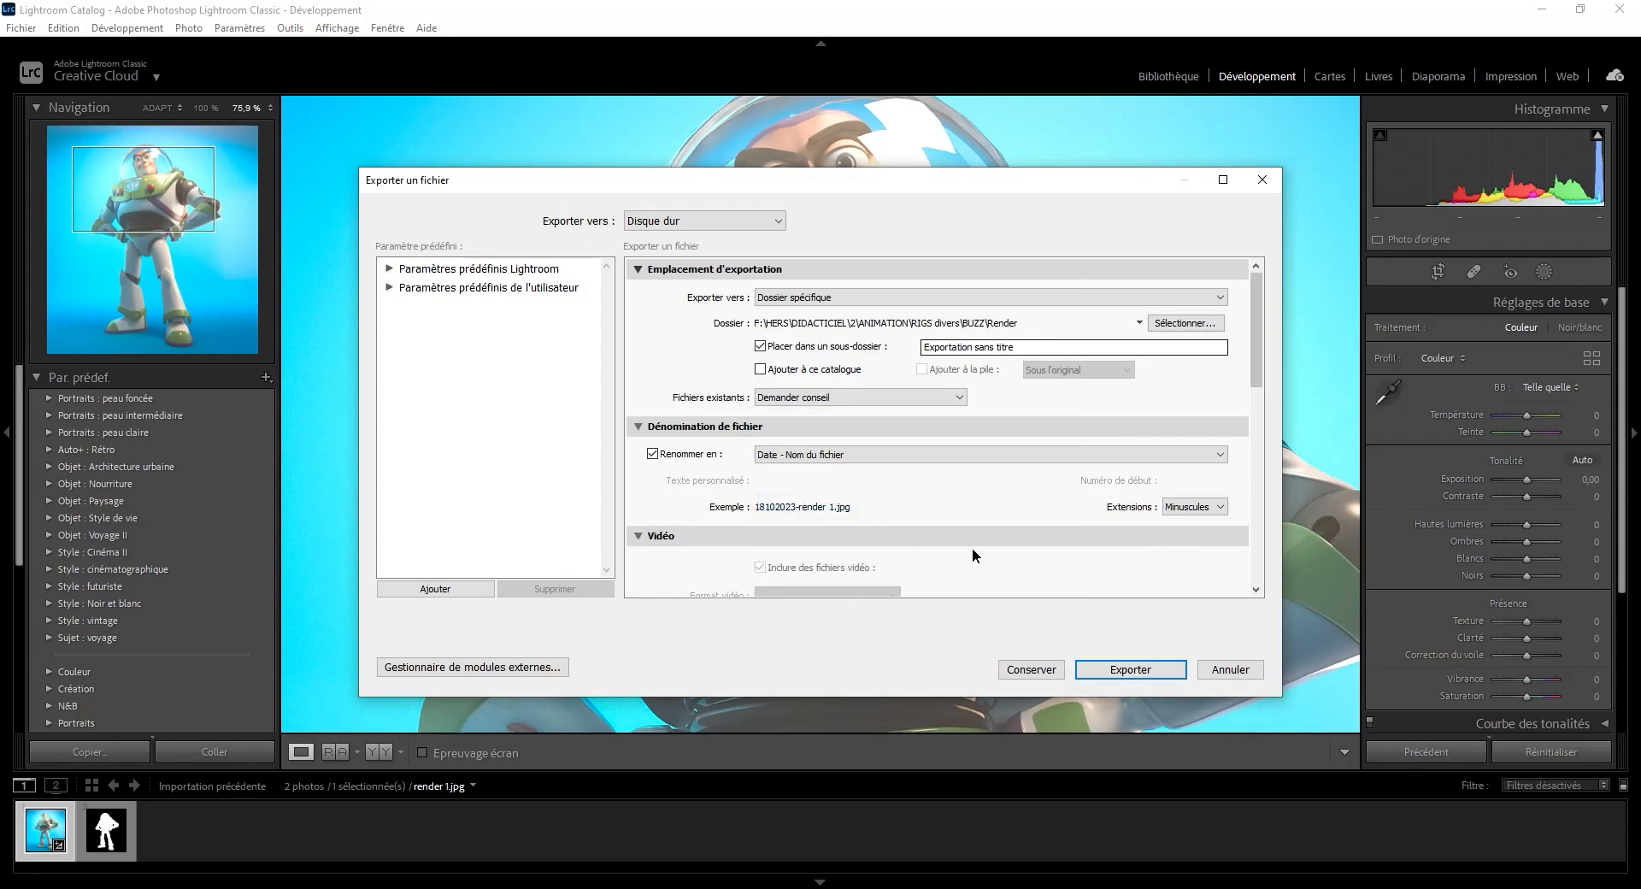
scroll(1020, 495, "down", 5)
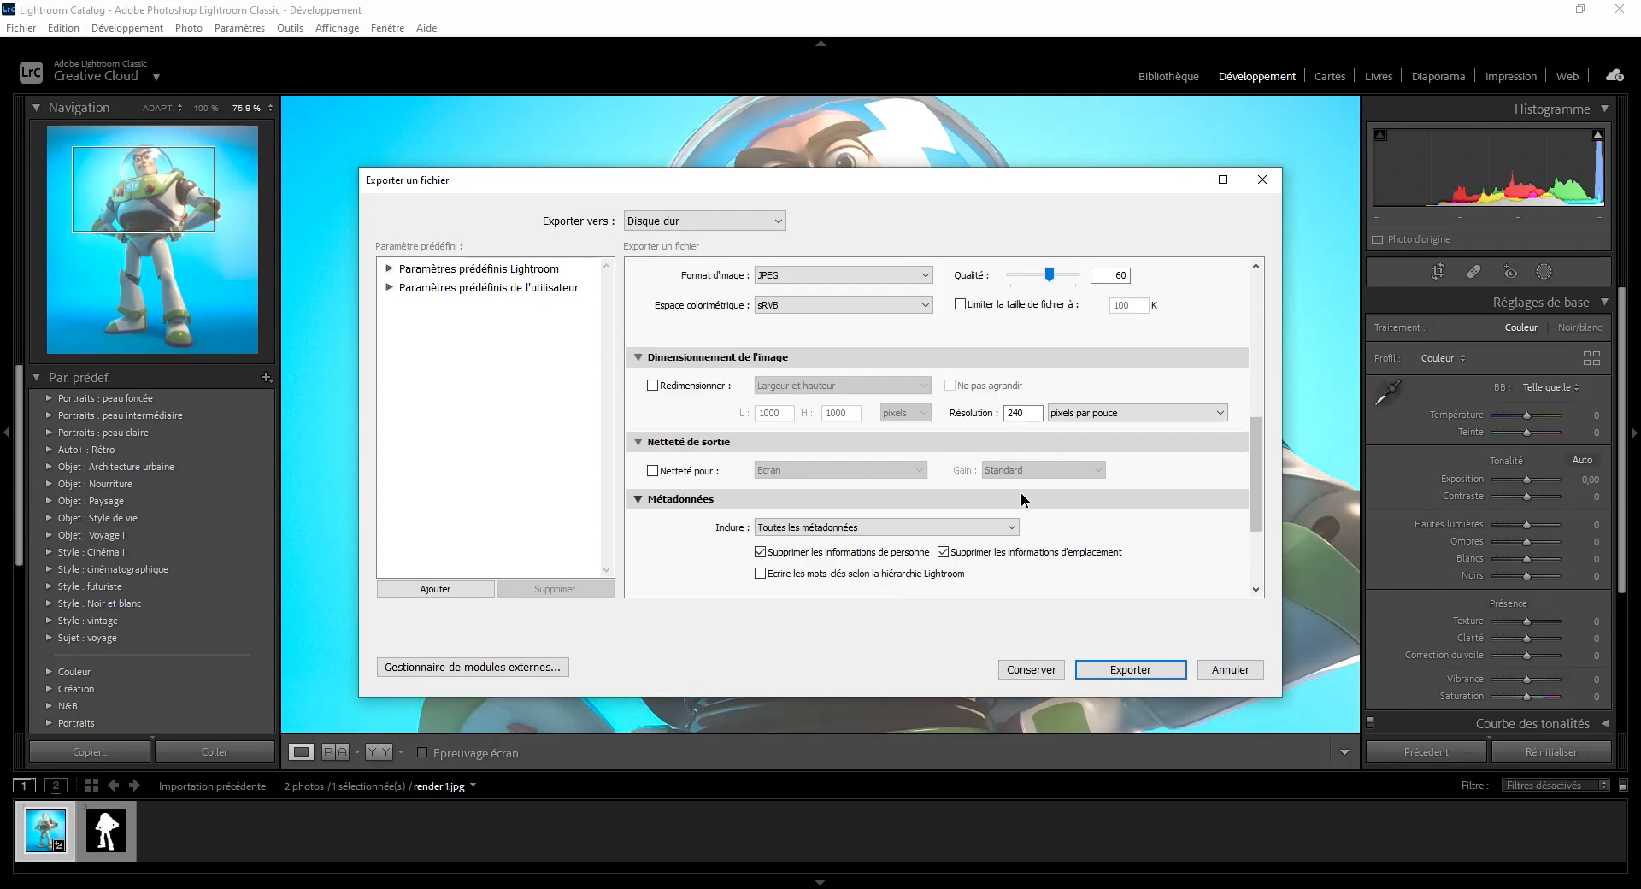
scroll(1023, 500, "down", 3)
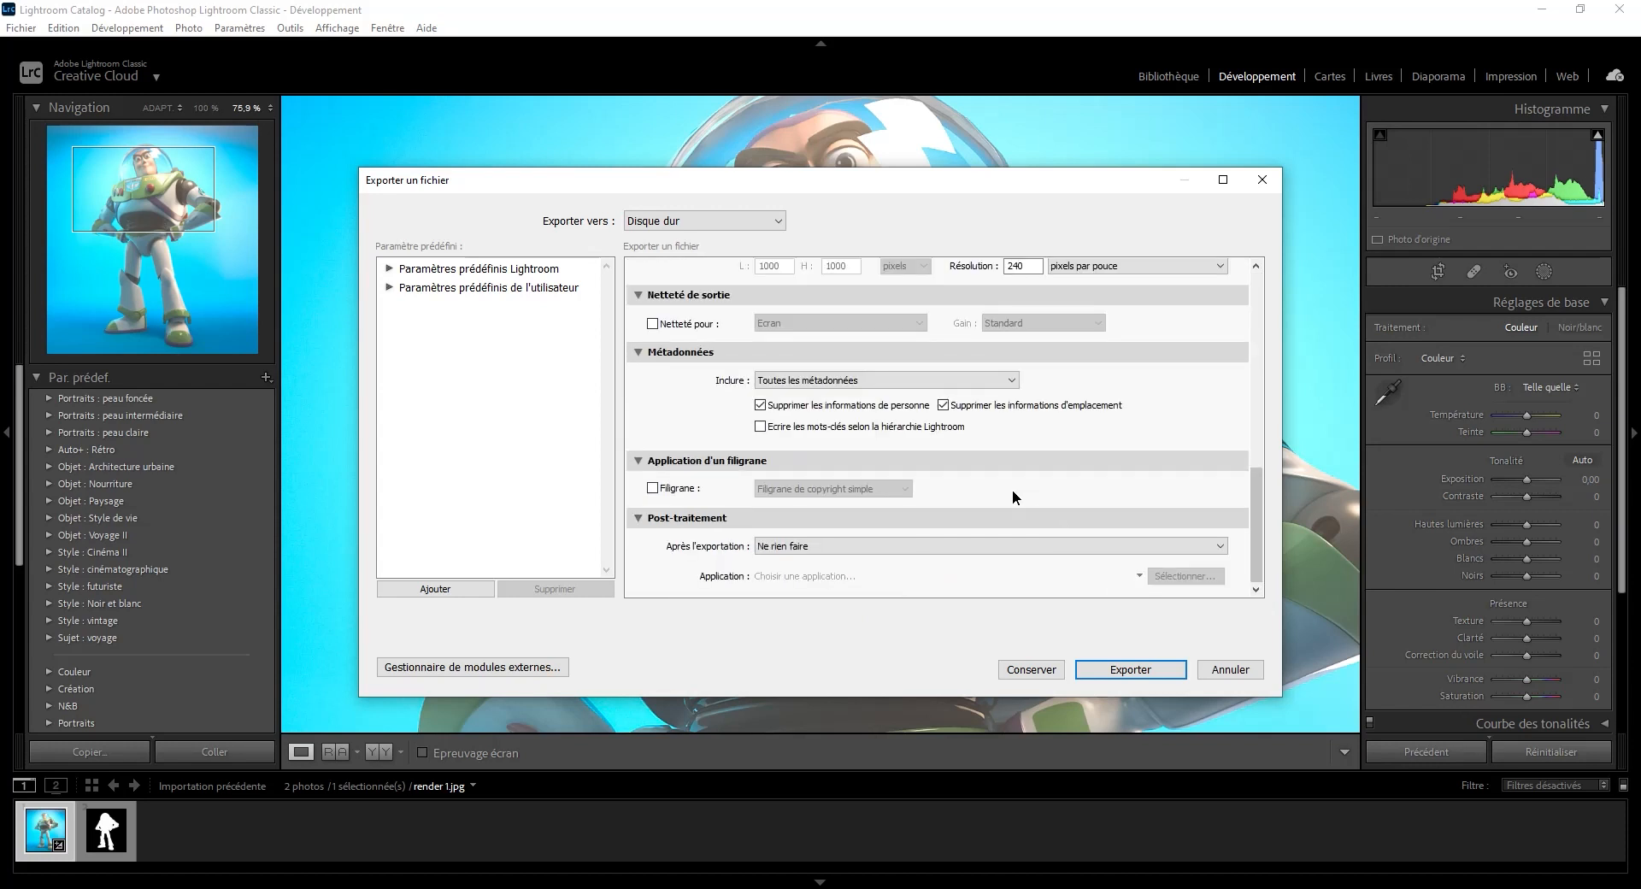
scroll(998, 519, "up", 10)
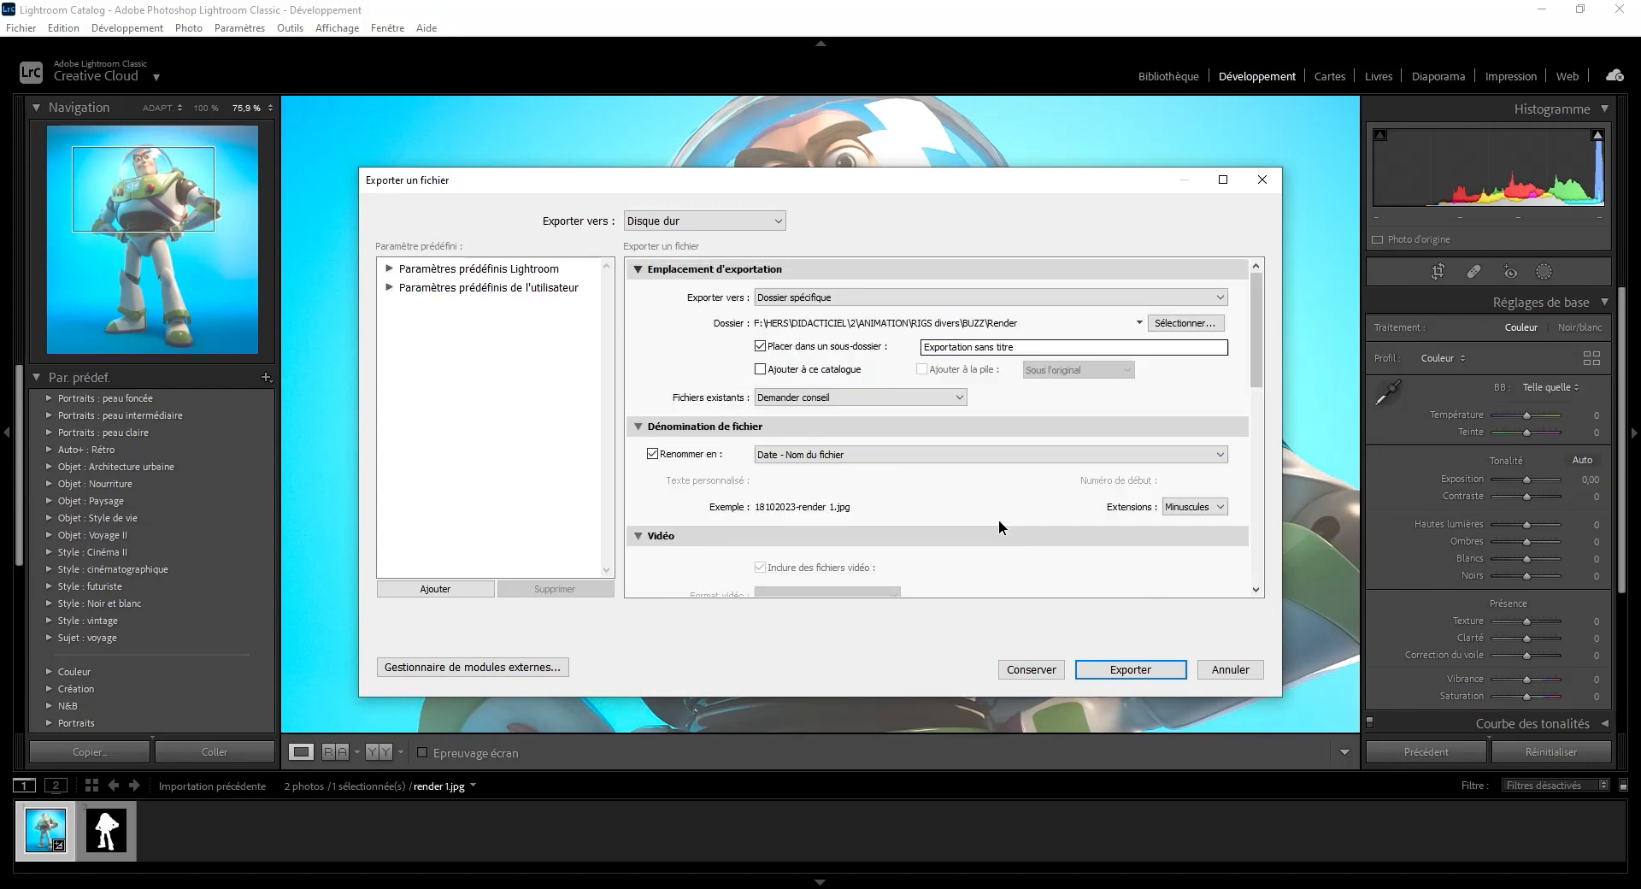
left_click(1130, 669)
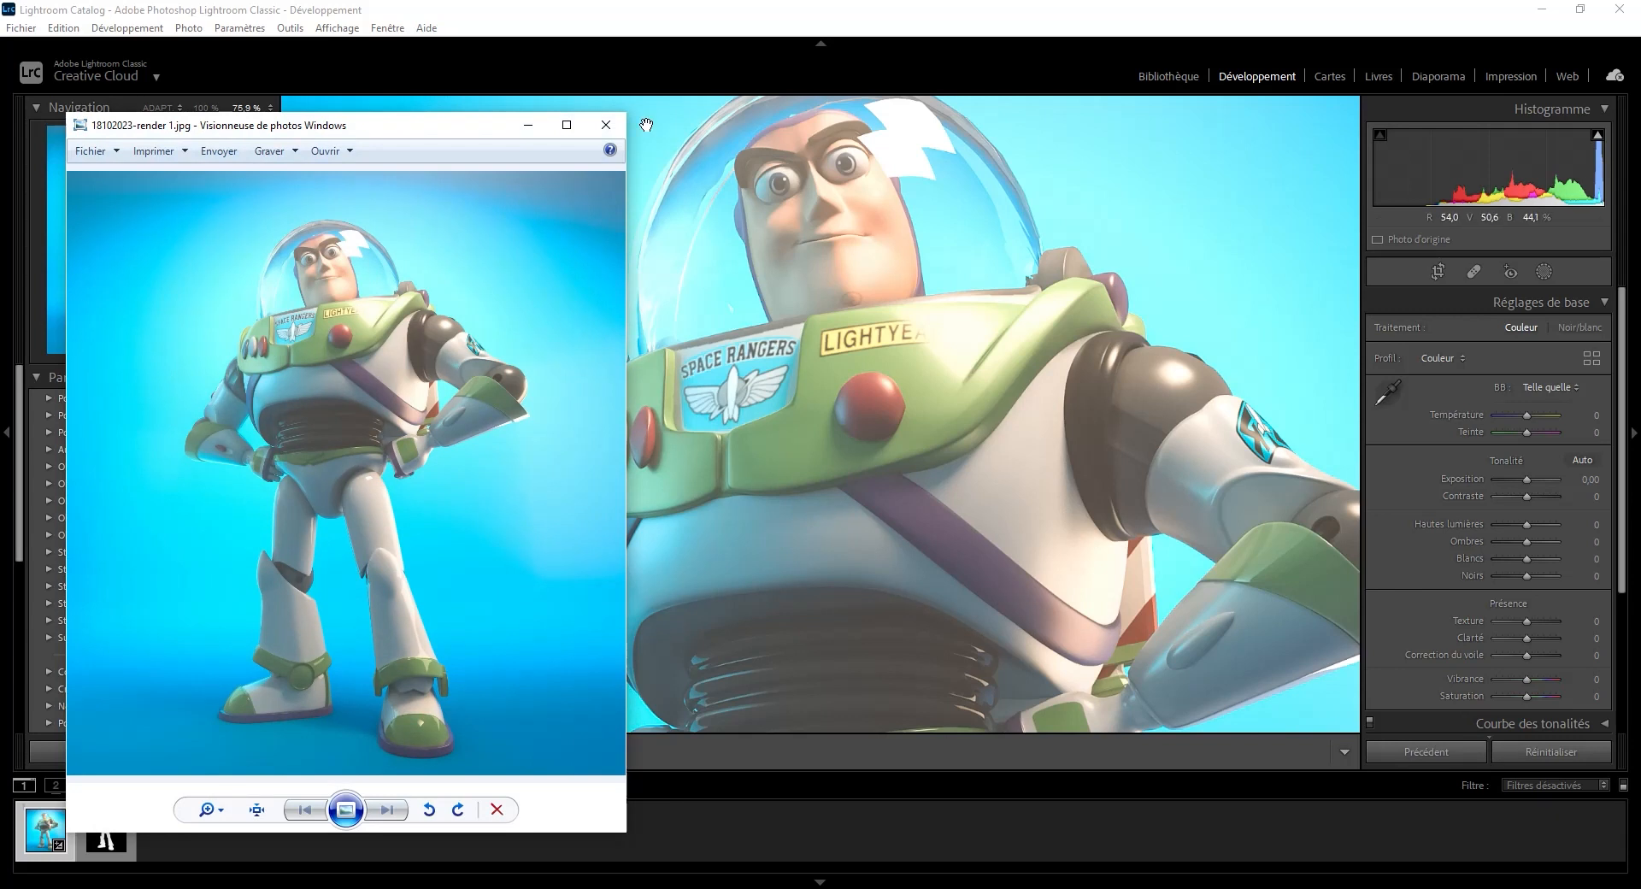
left_click(602, 126)
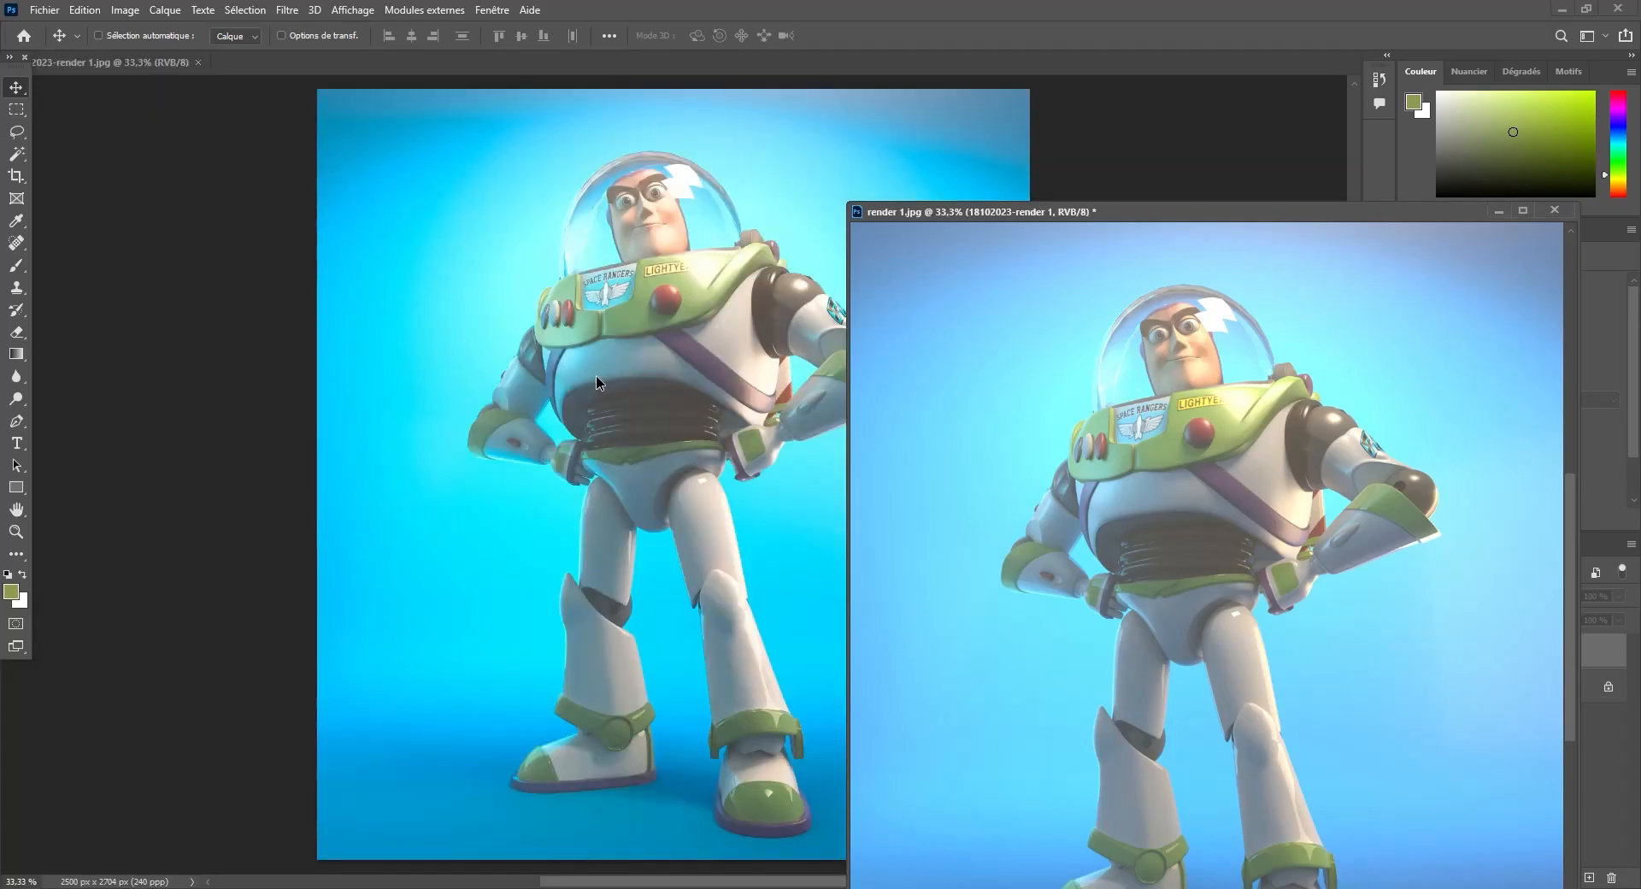
Switch to Photoshop, copy the graded image from the 18102023-render 1.jpg document into render 1.jpg, and maximize that document.
left_click_drag(584, 448, 992, 479)
left_click_drag(1145, 212, 749, 11)
left_click_drag(732, 136, 862, 174)
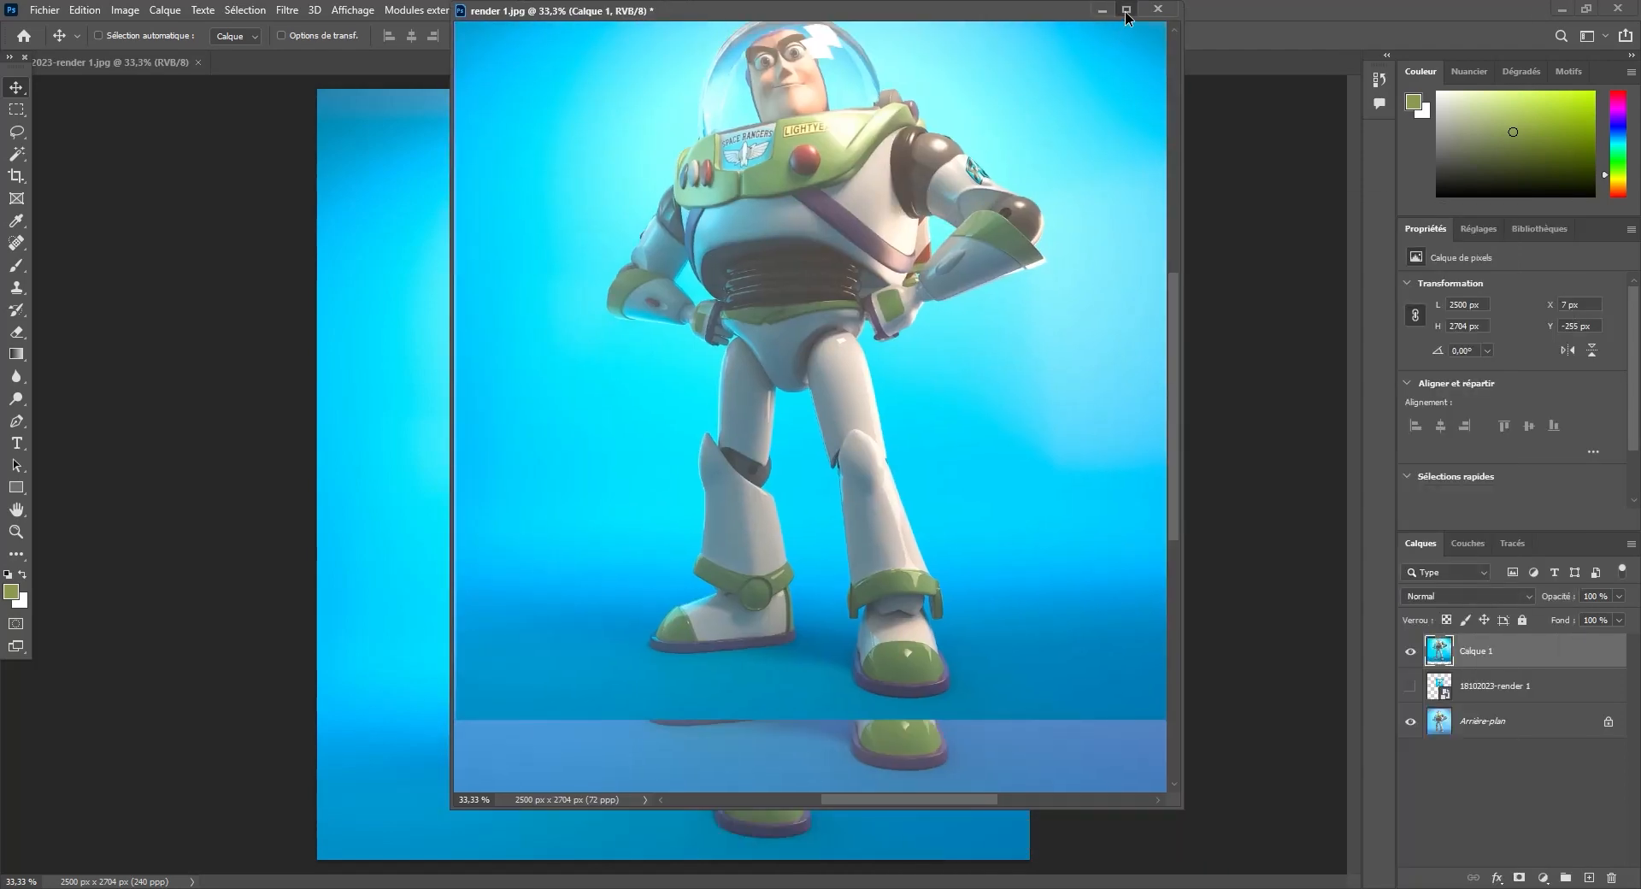
left_click(1127, 10)
Turn on snapping and align the graded layer exactly over the original render at X 0 px, Y 0 px.
left_click_drag(843, 239, 867, 289)
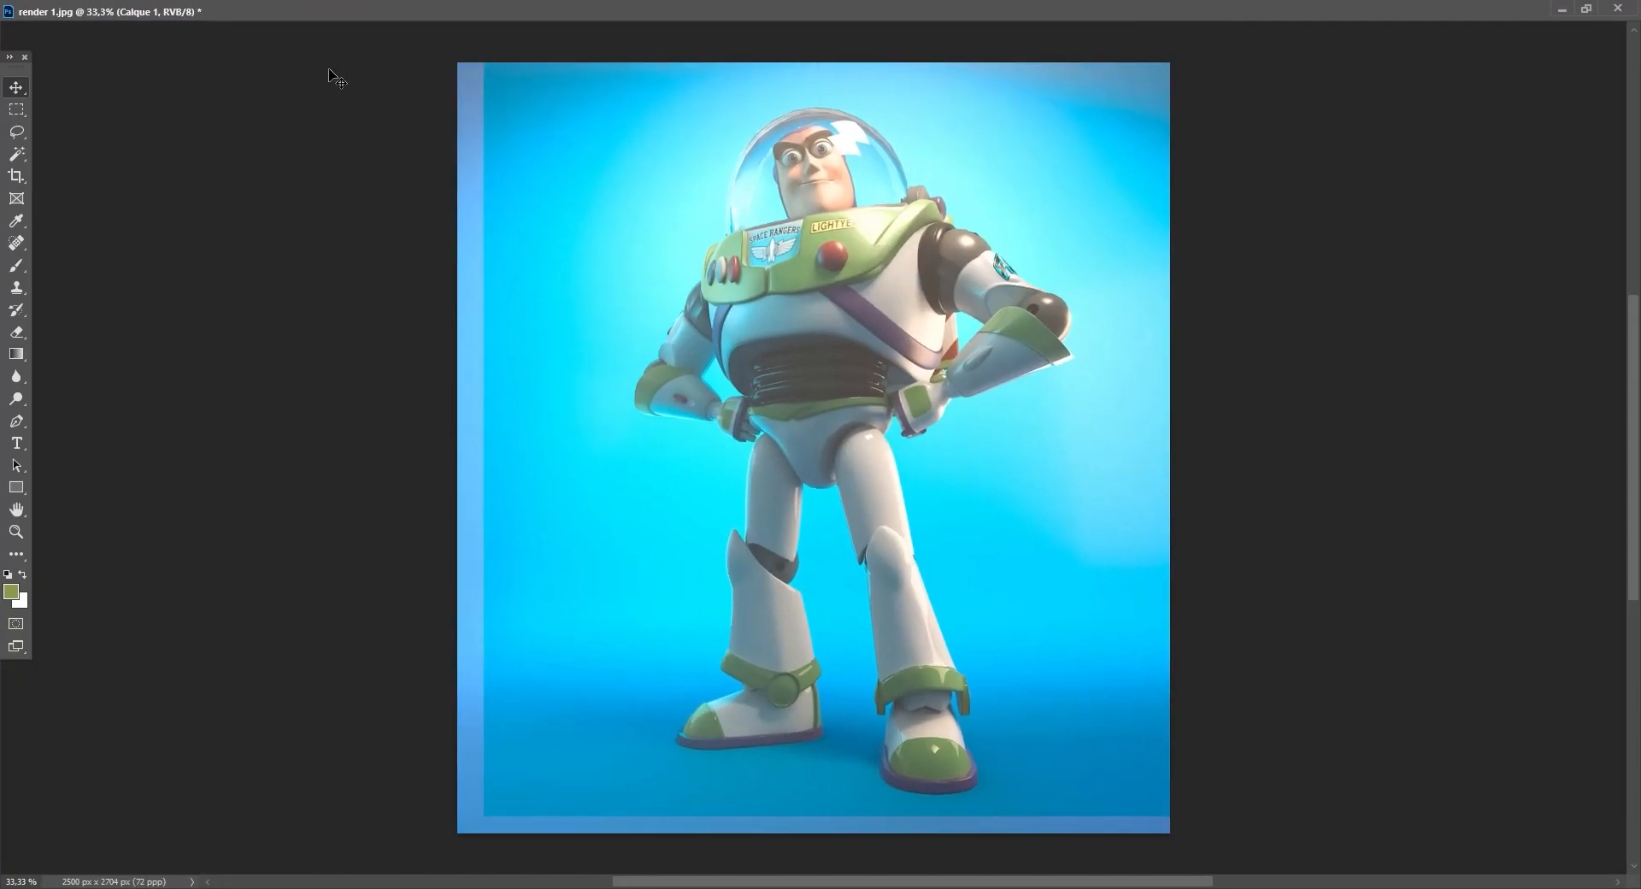
key("f")
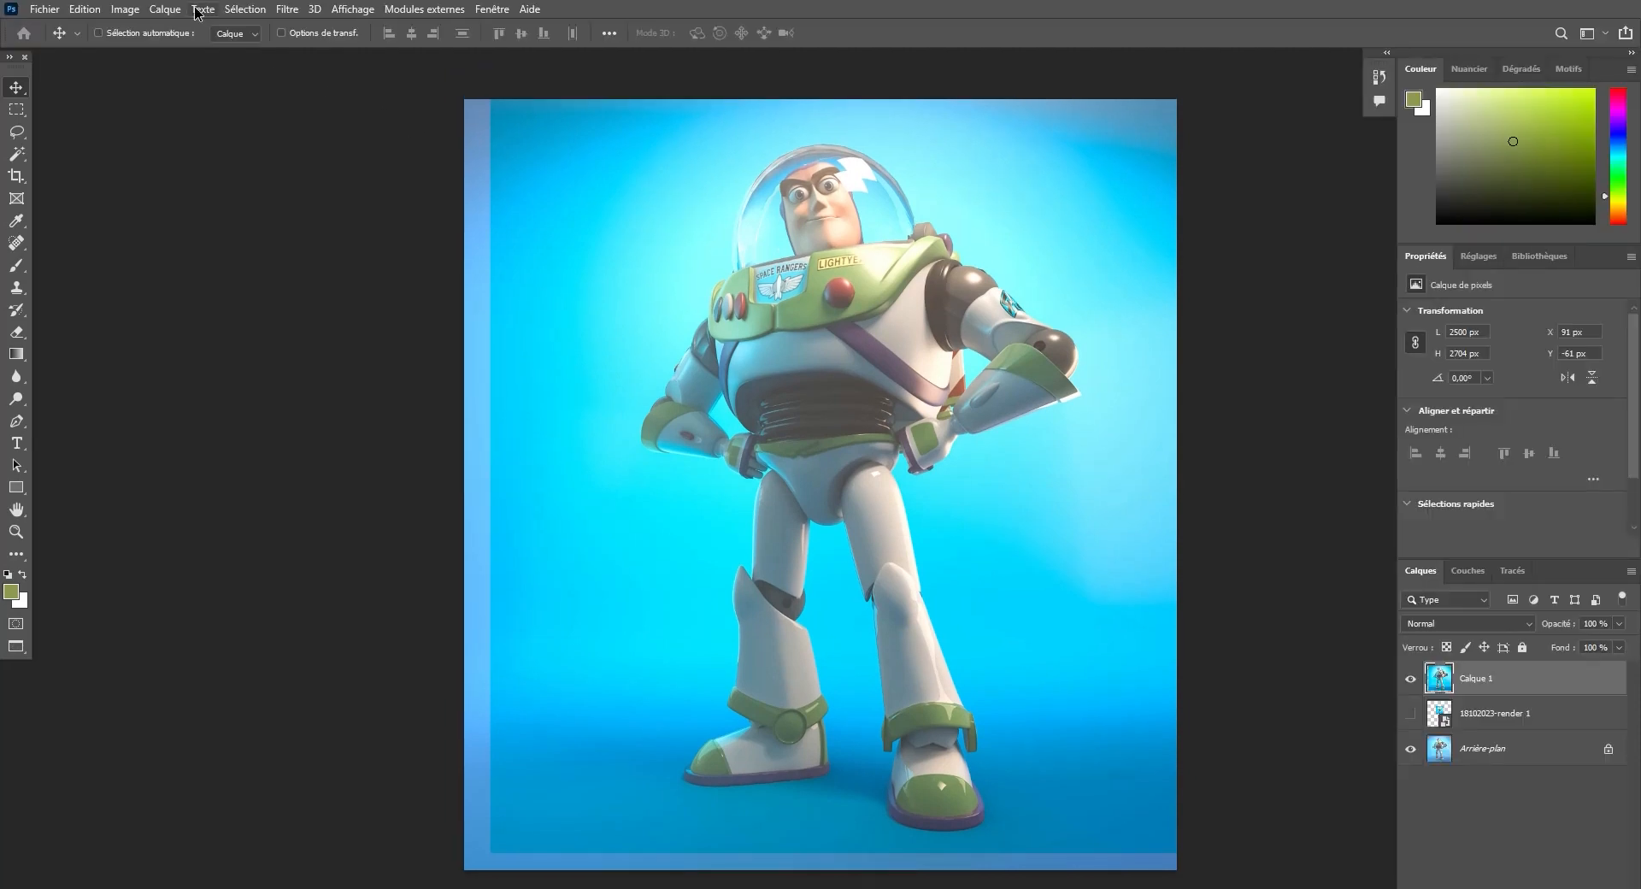
left_click(350, 10)
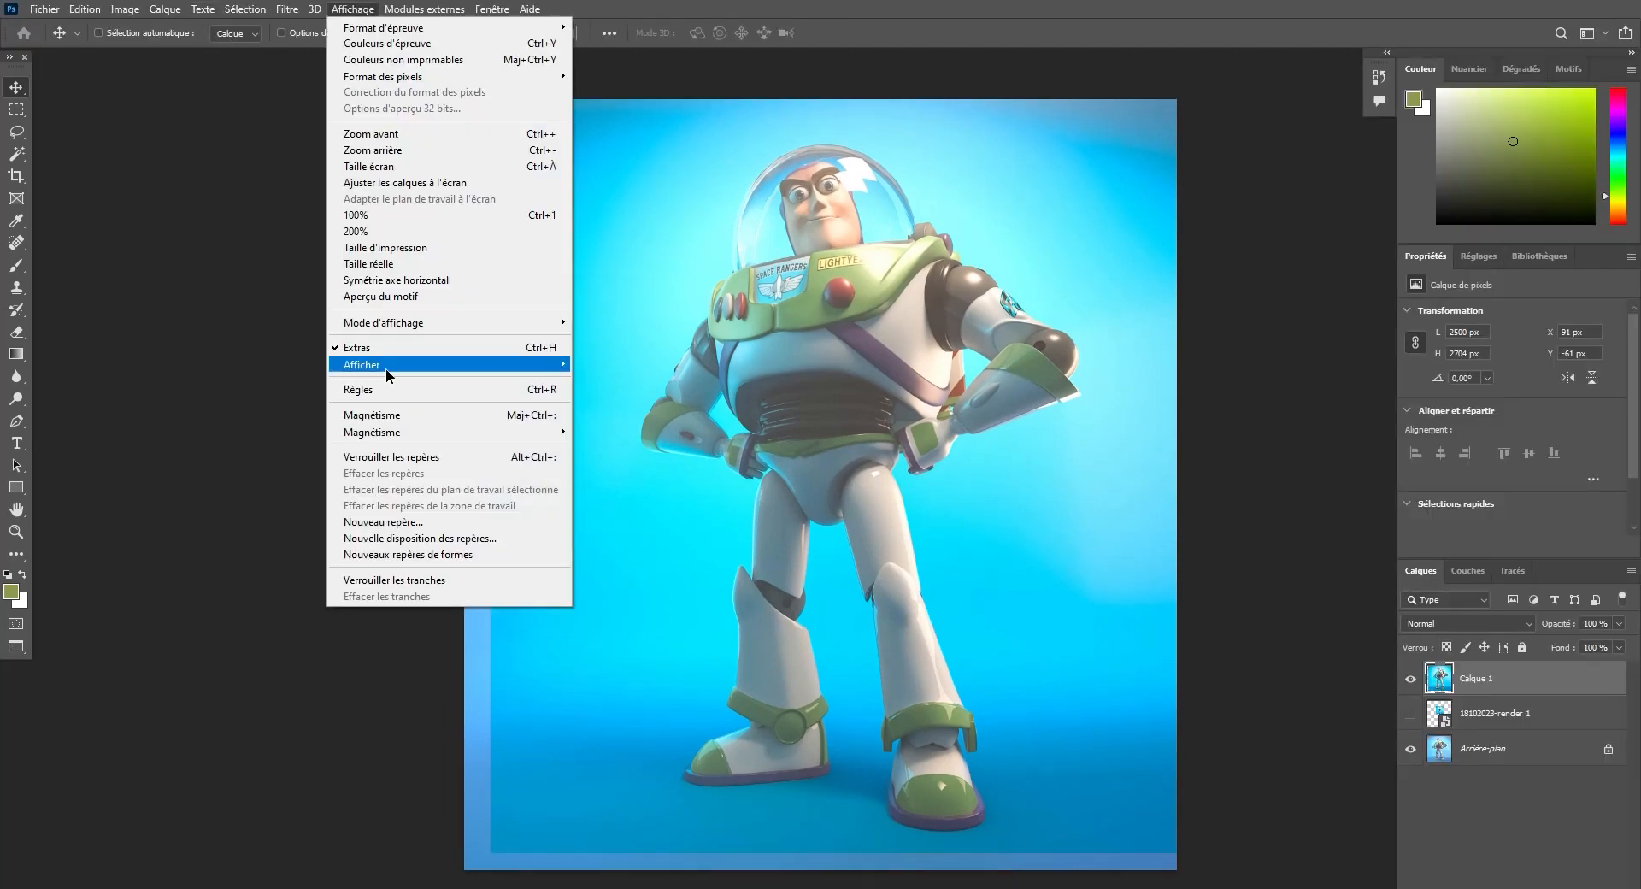
left_click(372, 415)
mouse_move(661, 453)
left_mouse_down()
mouse_move(633, 429)
mouse_move(635, 471)
left_mouse_up()
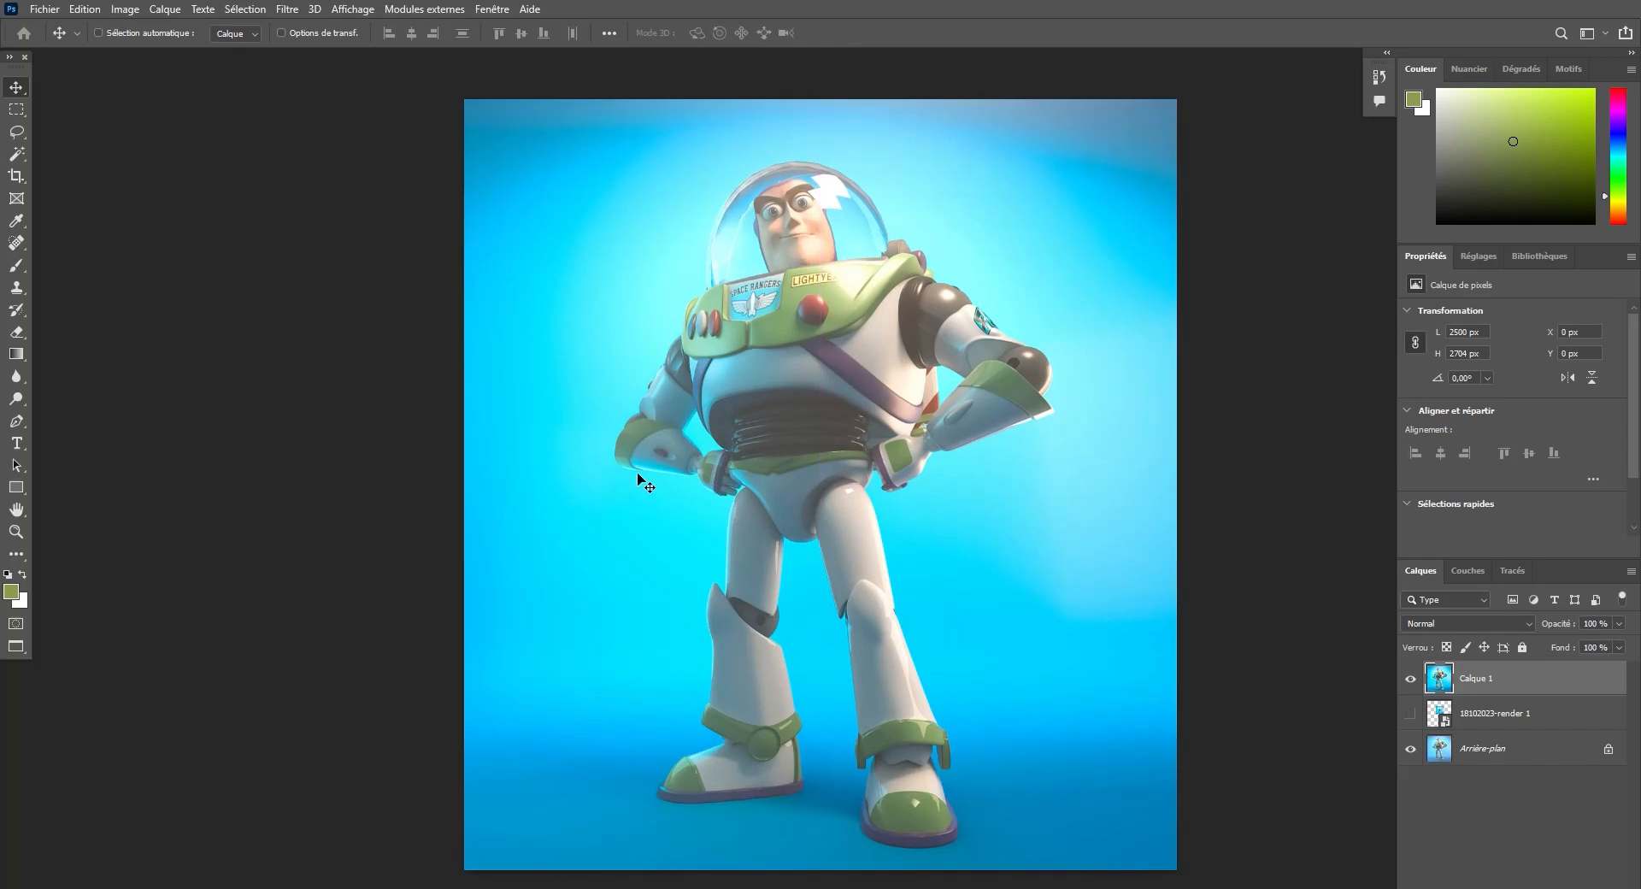
Compare the graded layer with the original render by toggling Calque 1, and view the original in full-screen mode.
left_click(1411, 680)
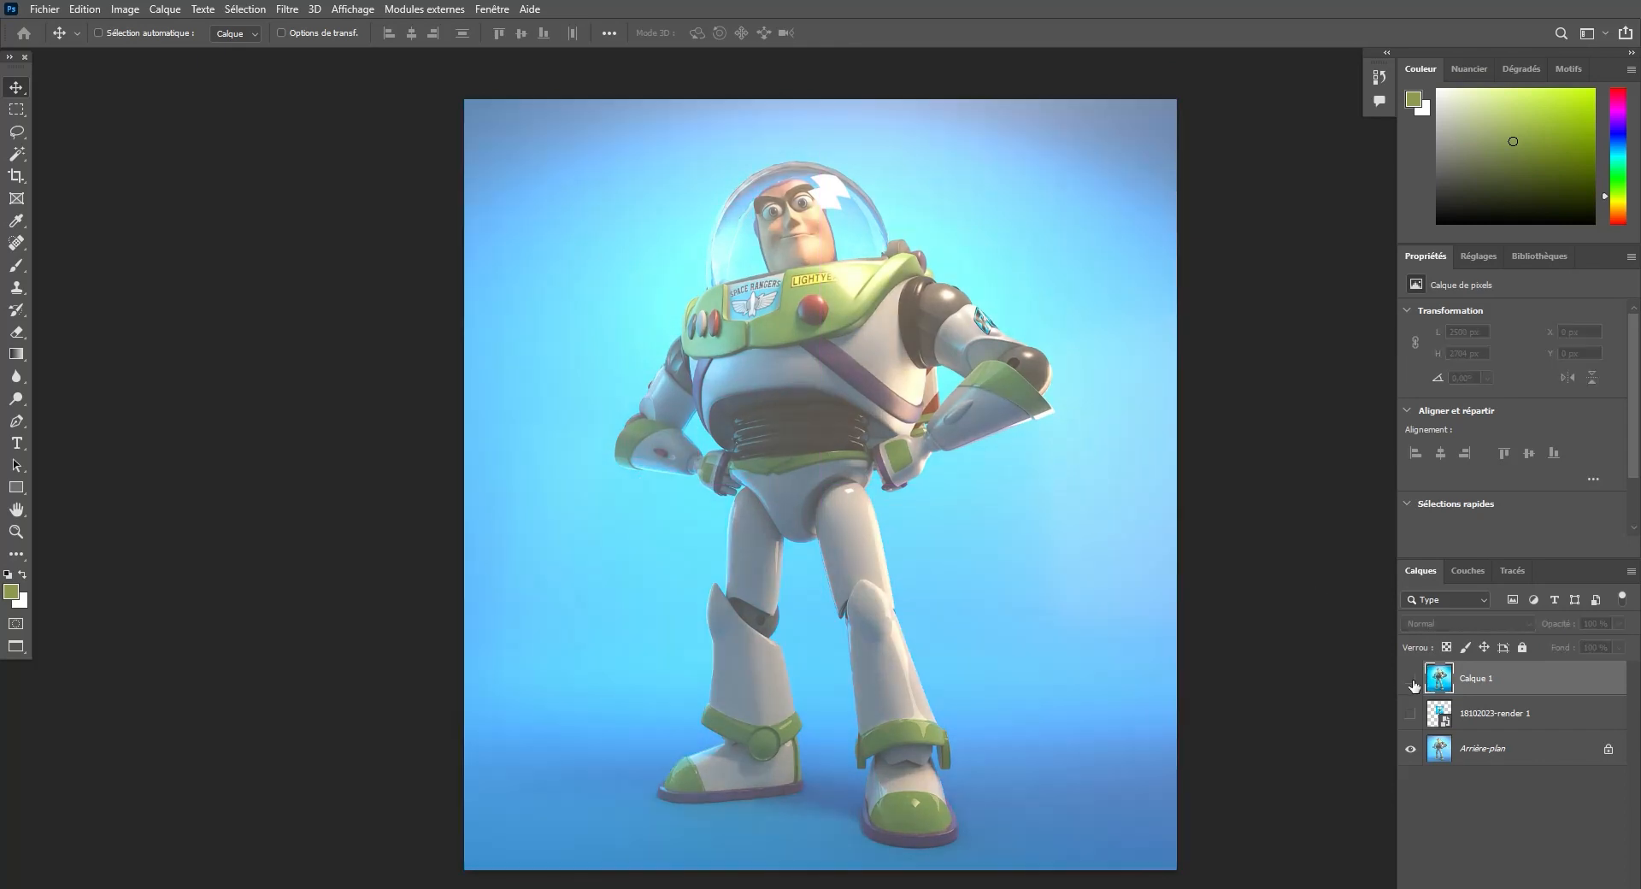
left_click(1410, 681)
left_click(1411, 680)
left_click(1411, 680)
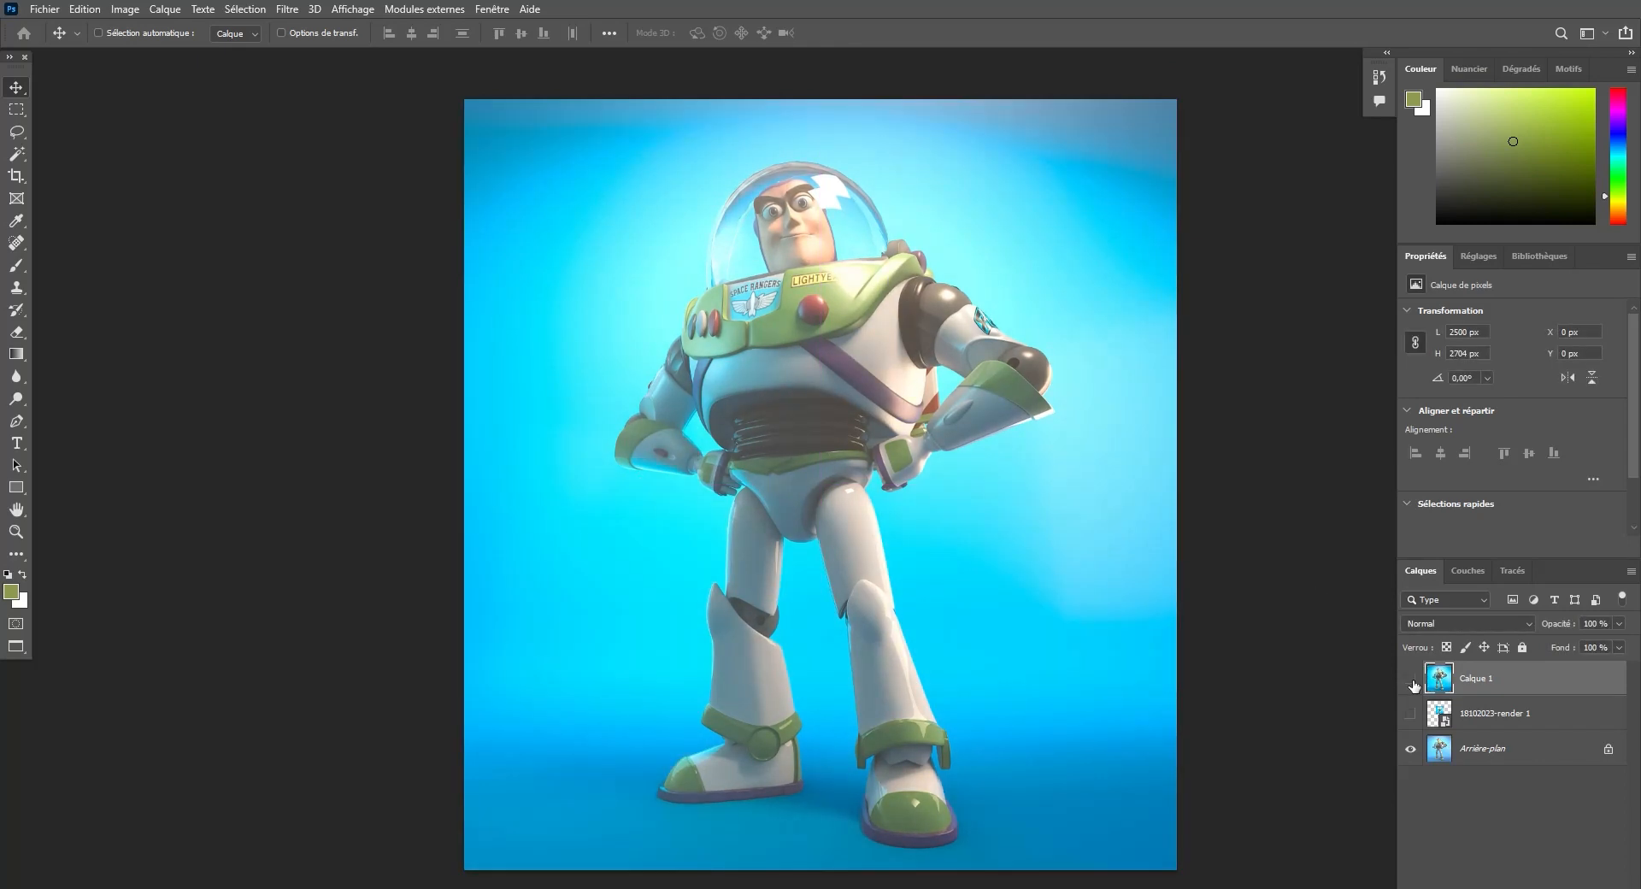
left_click(1410, 680)
left_click(1411, 681)
left_click(1411, 680)
left_click(1411, 681)
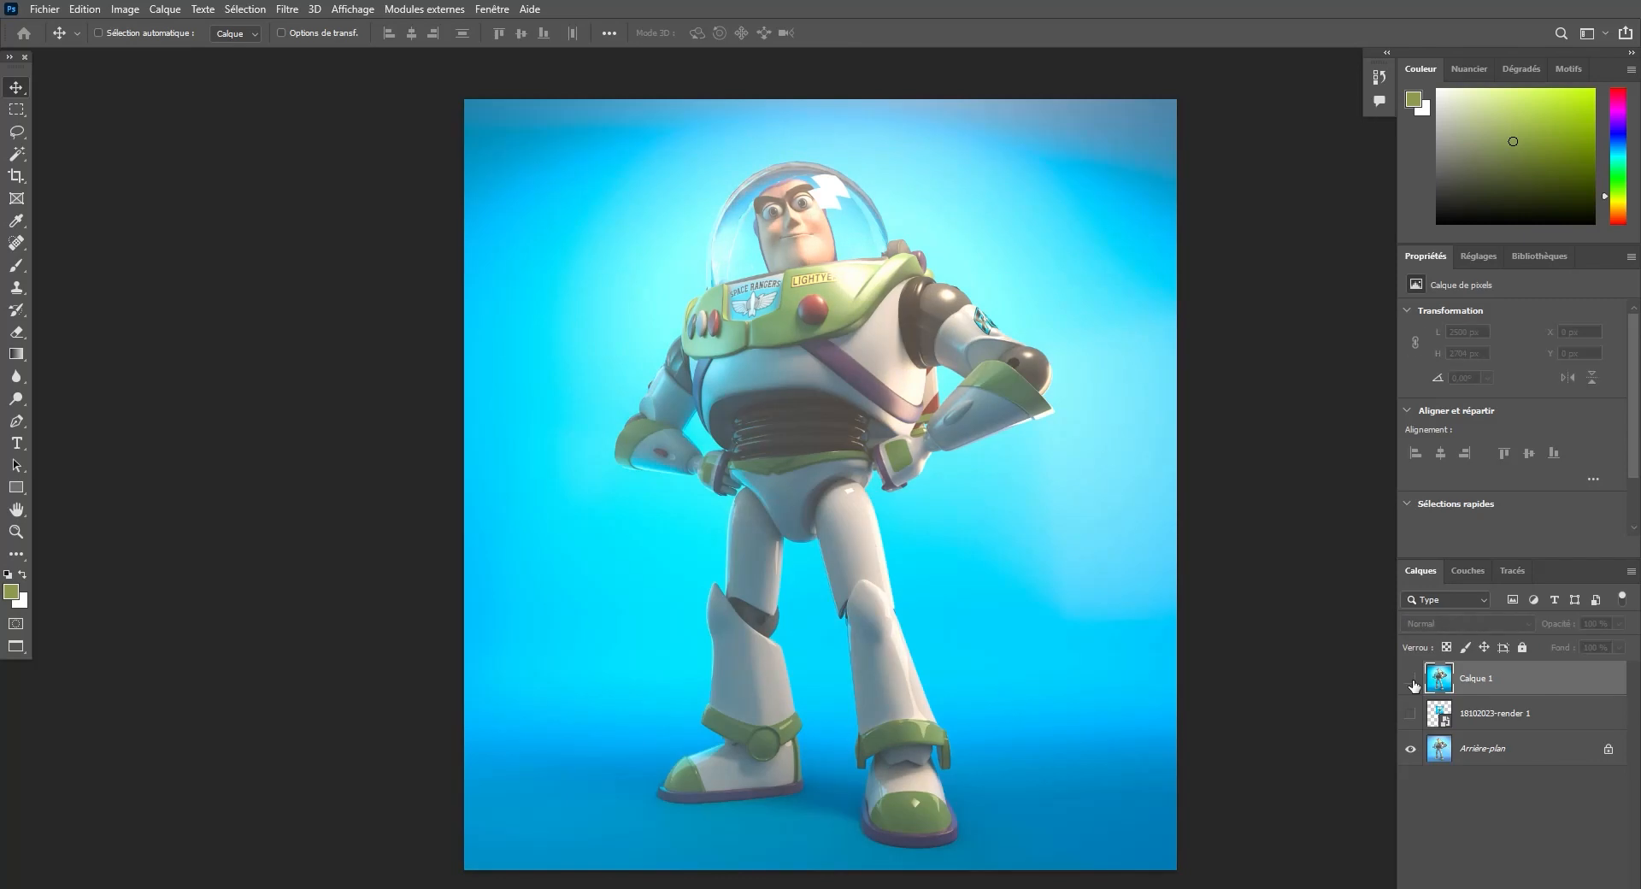
left_click(1410, 681)
left_click(1411, 681)
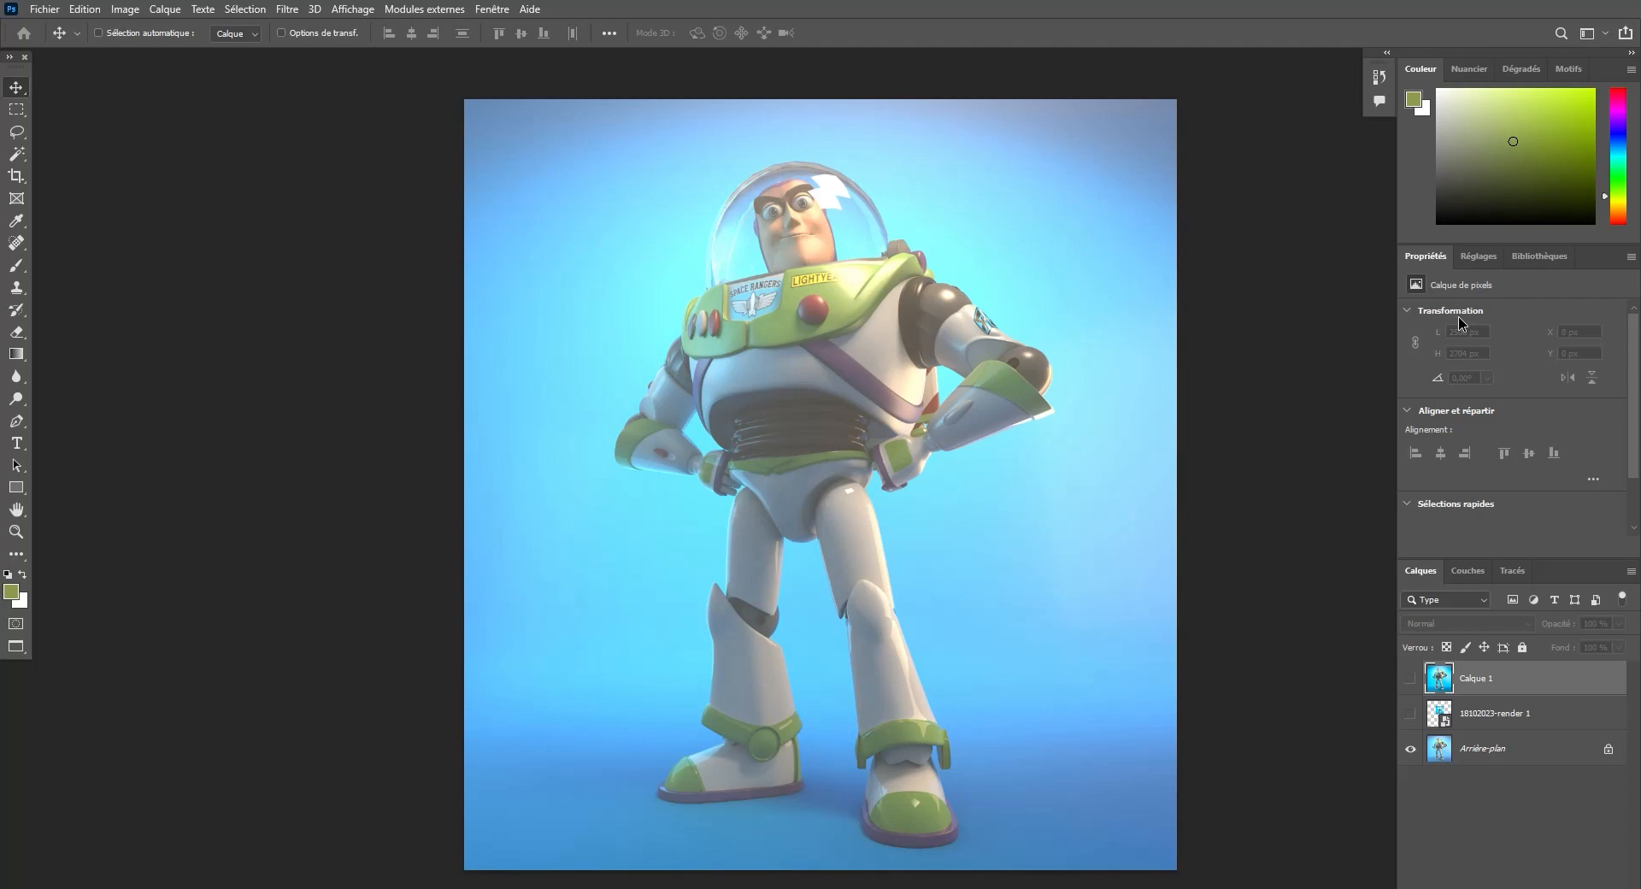
key("f")
key("f")
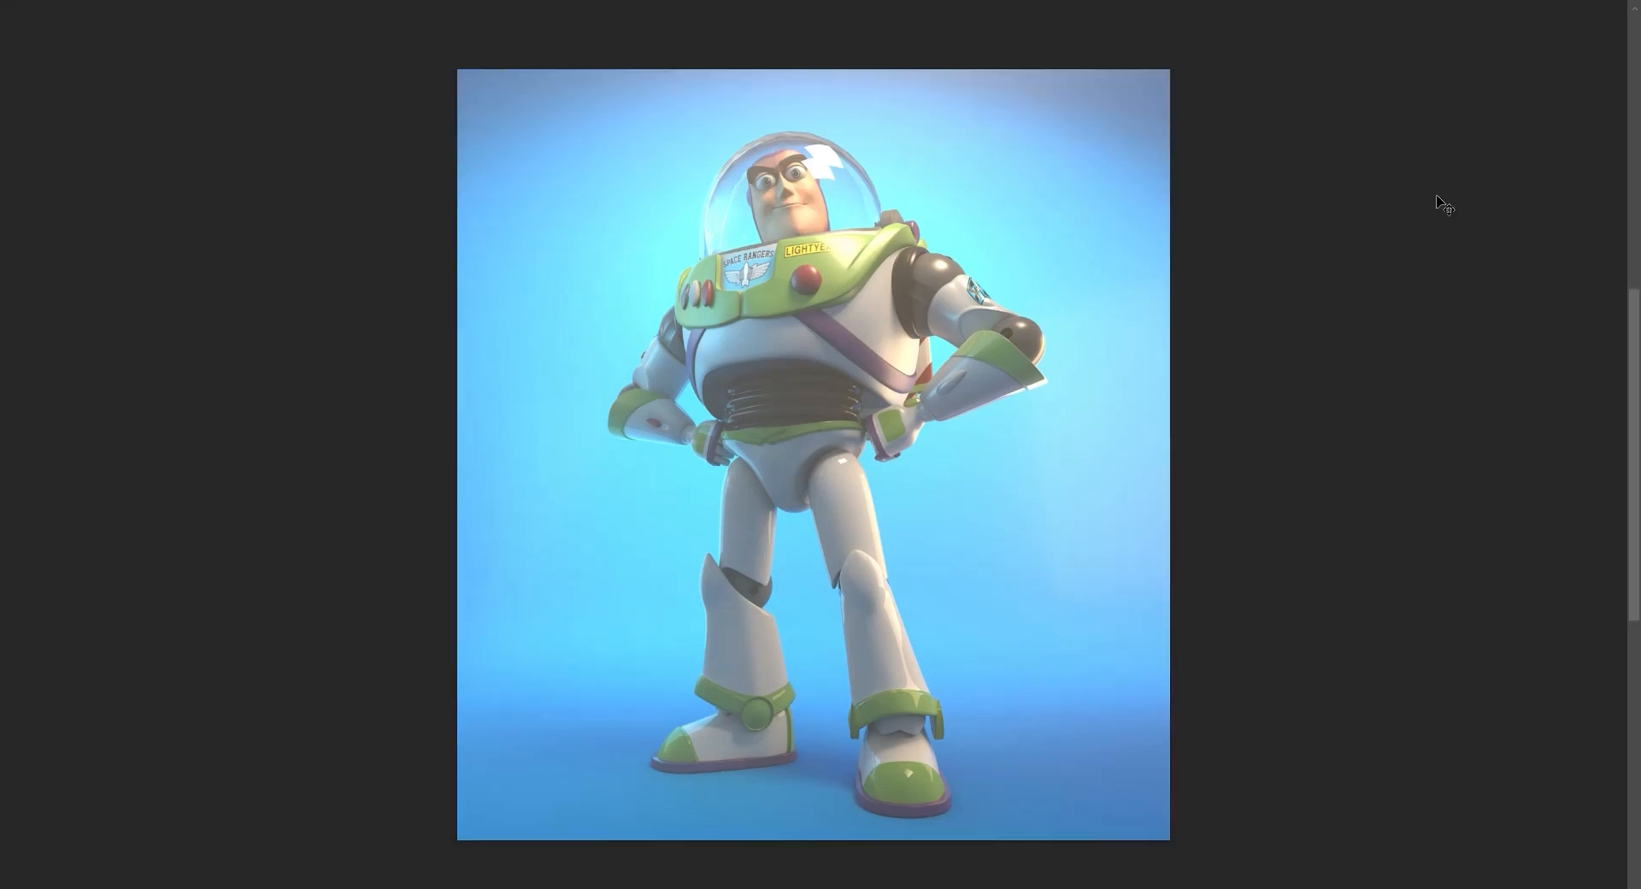
Return to Lightroom Classic, examine the graded upper body, and look through the Develop adjustment groups from Réglages de base to Etalonnage.
left_click(1565, 10)
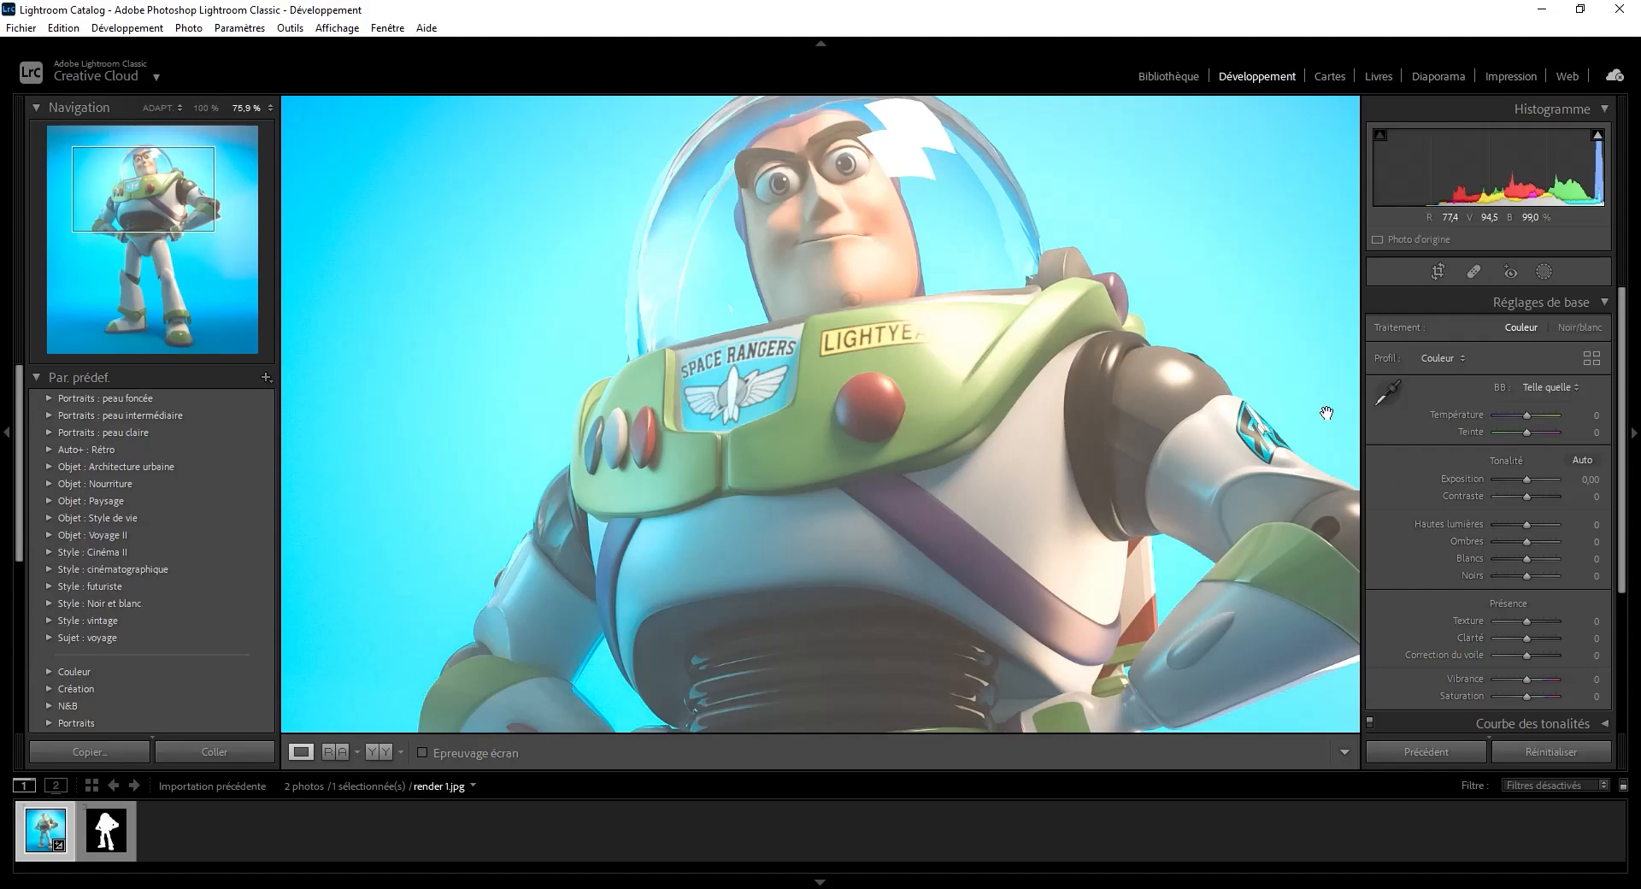
left_click_drag(1182, 277, 1116, 297)
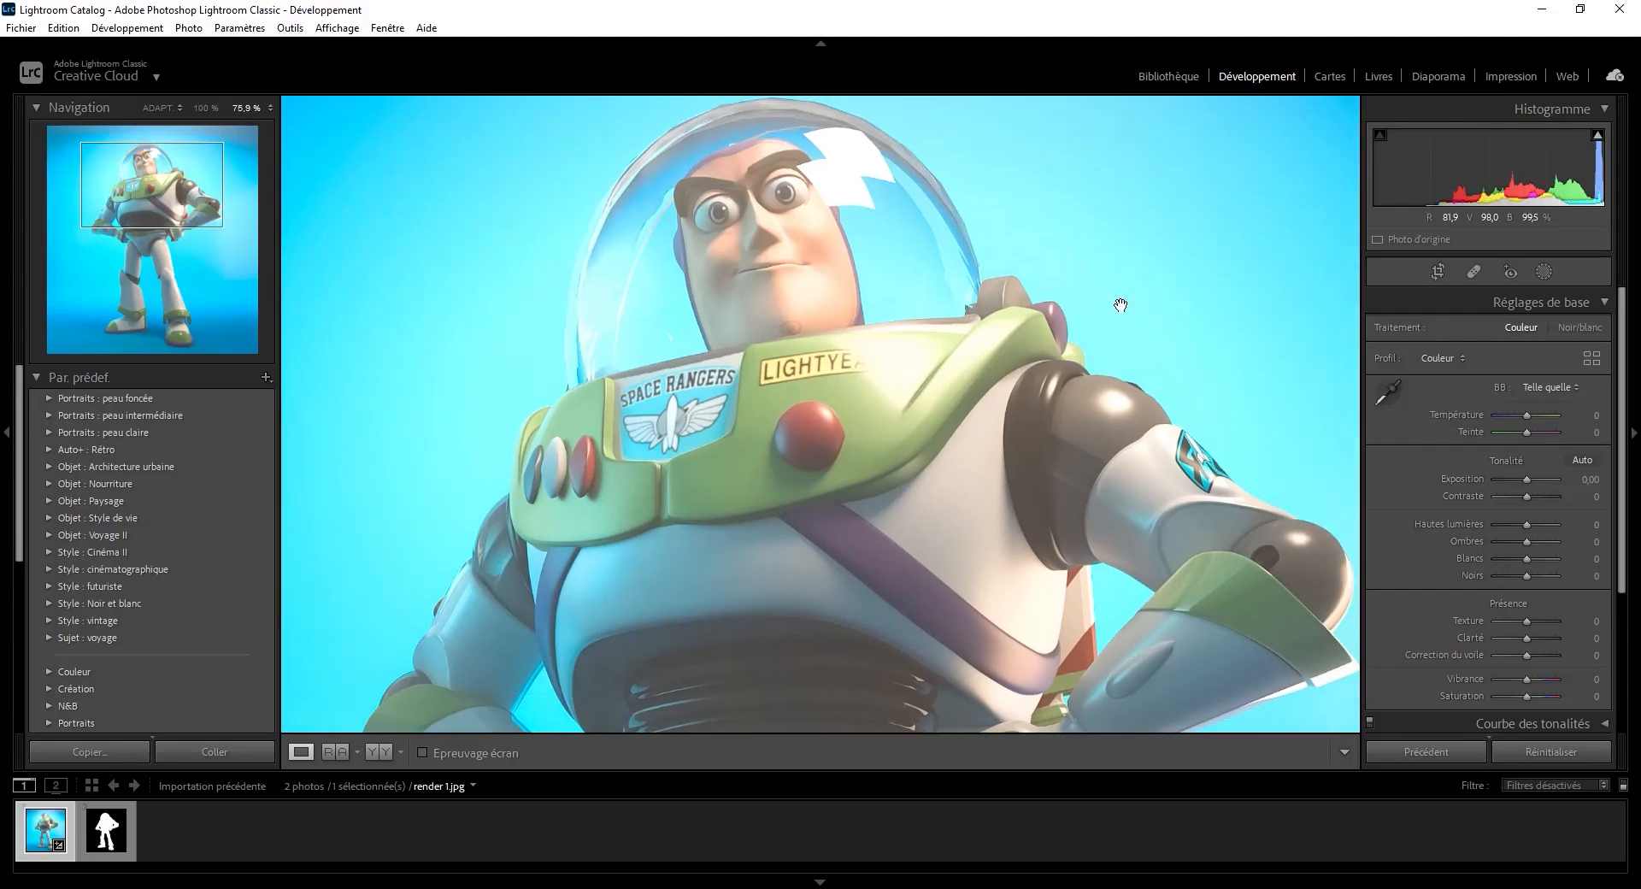
right_click(1135, 322)
left_click(1053, 306)
left_click_drag(1061, 314, 1022, 303)
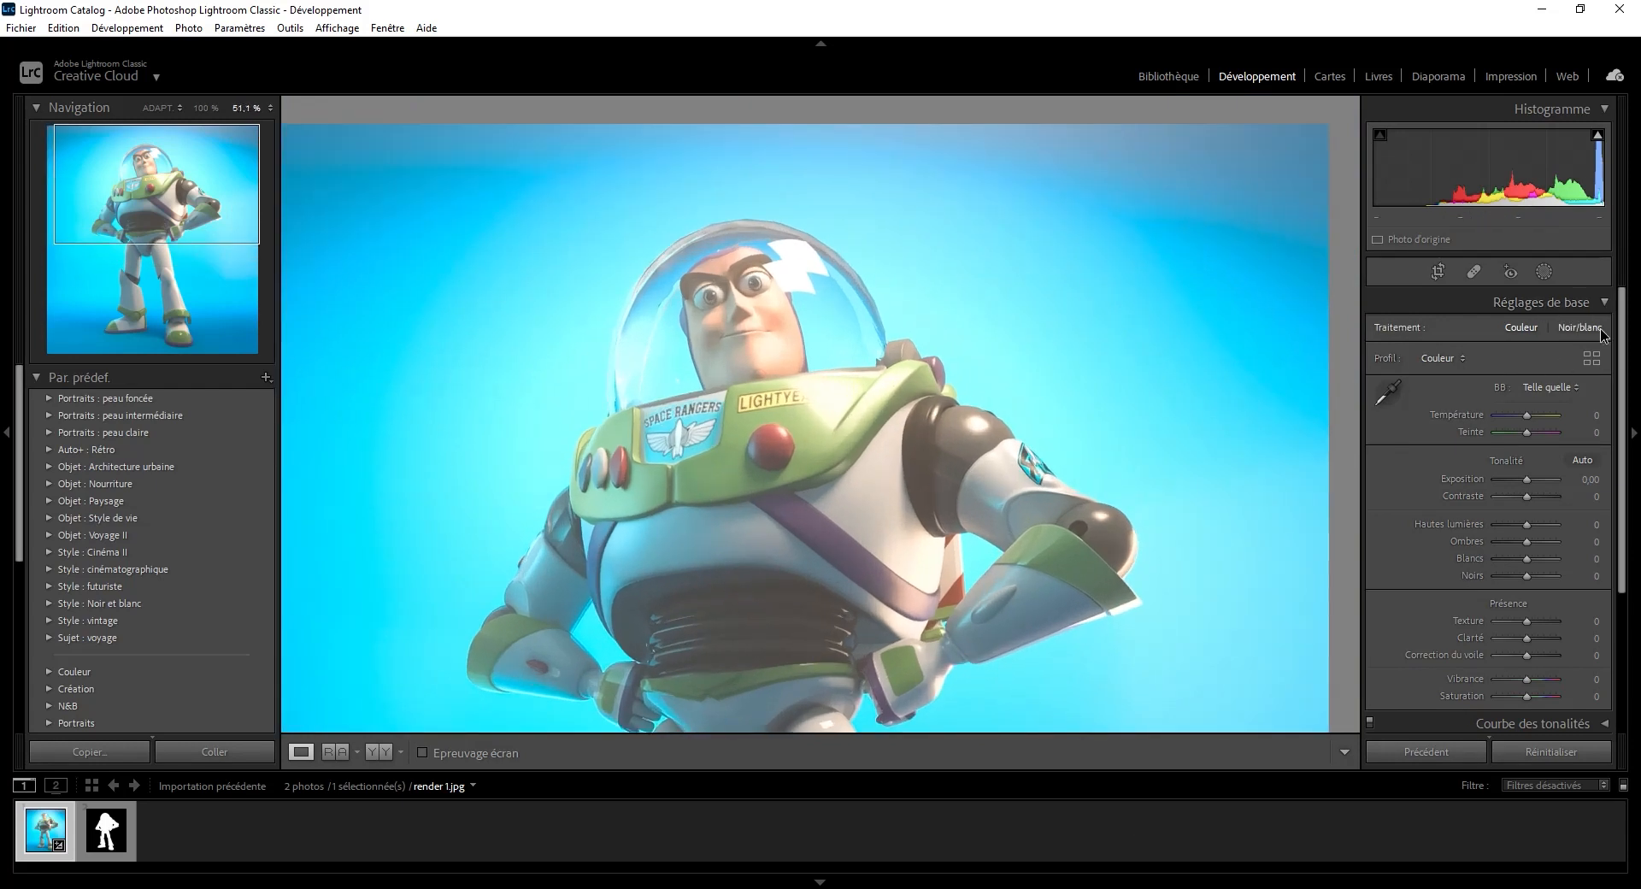
left_click_drag(1622, 359, 1622, 500)
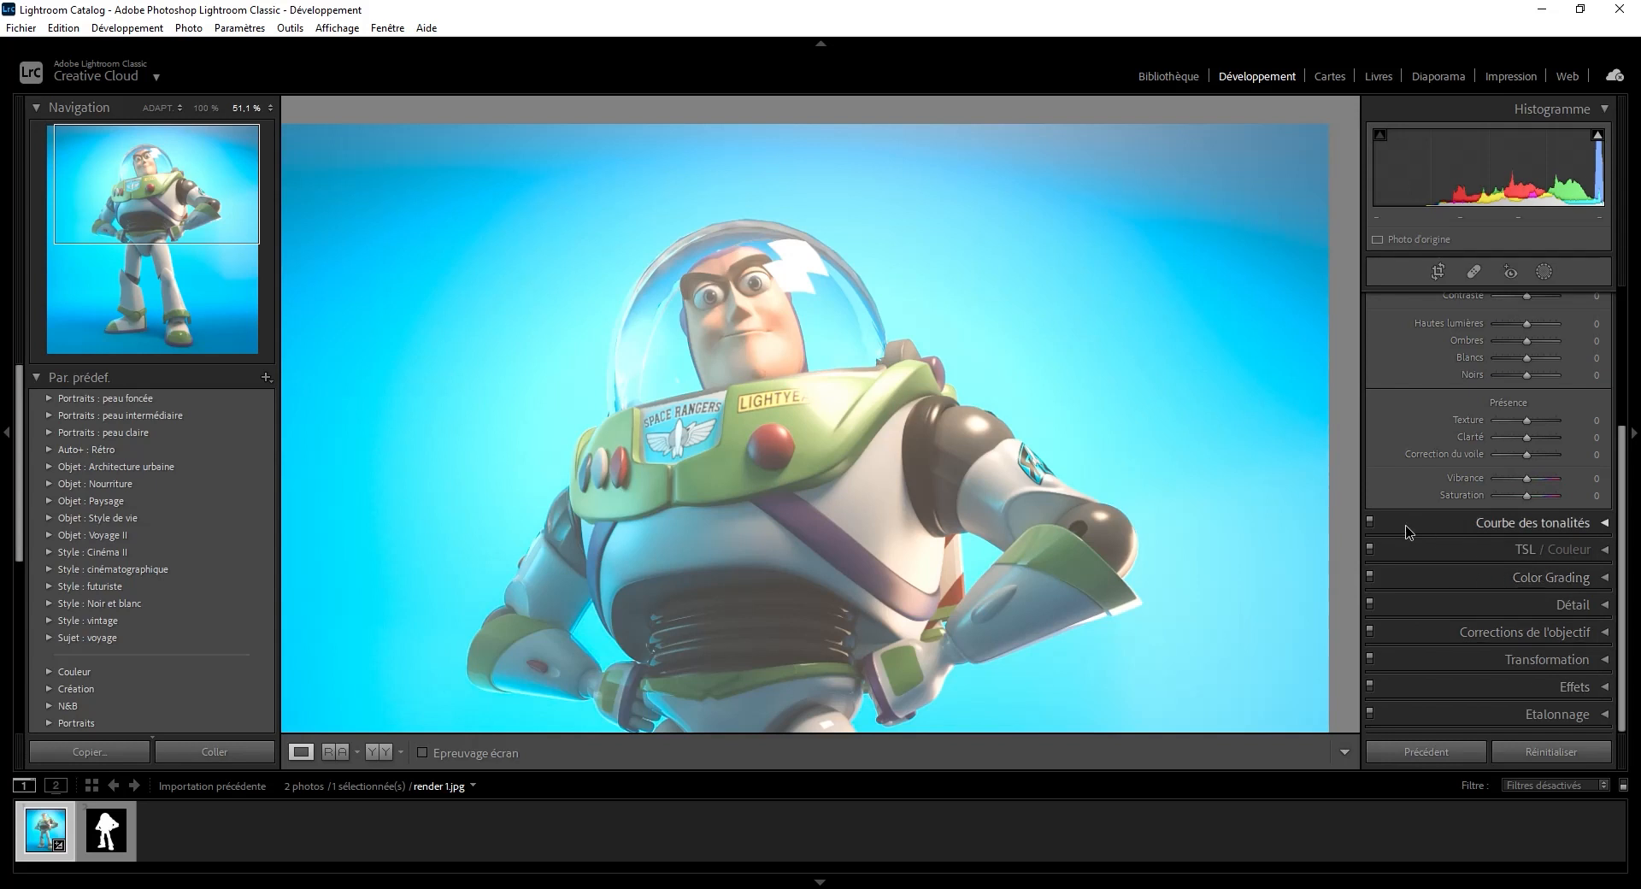
scroll(1497, 462, "up", 3)
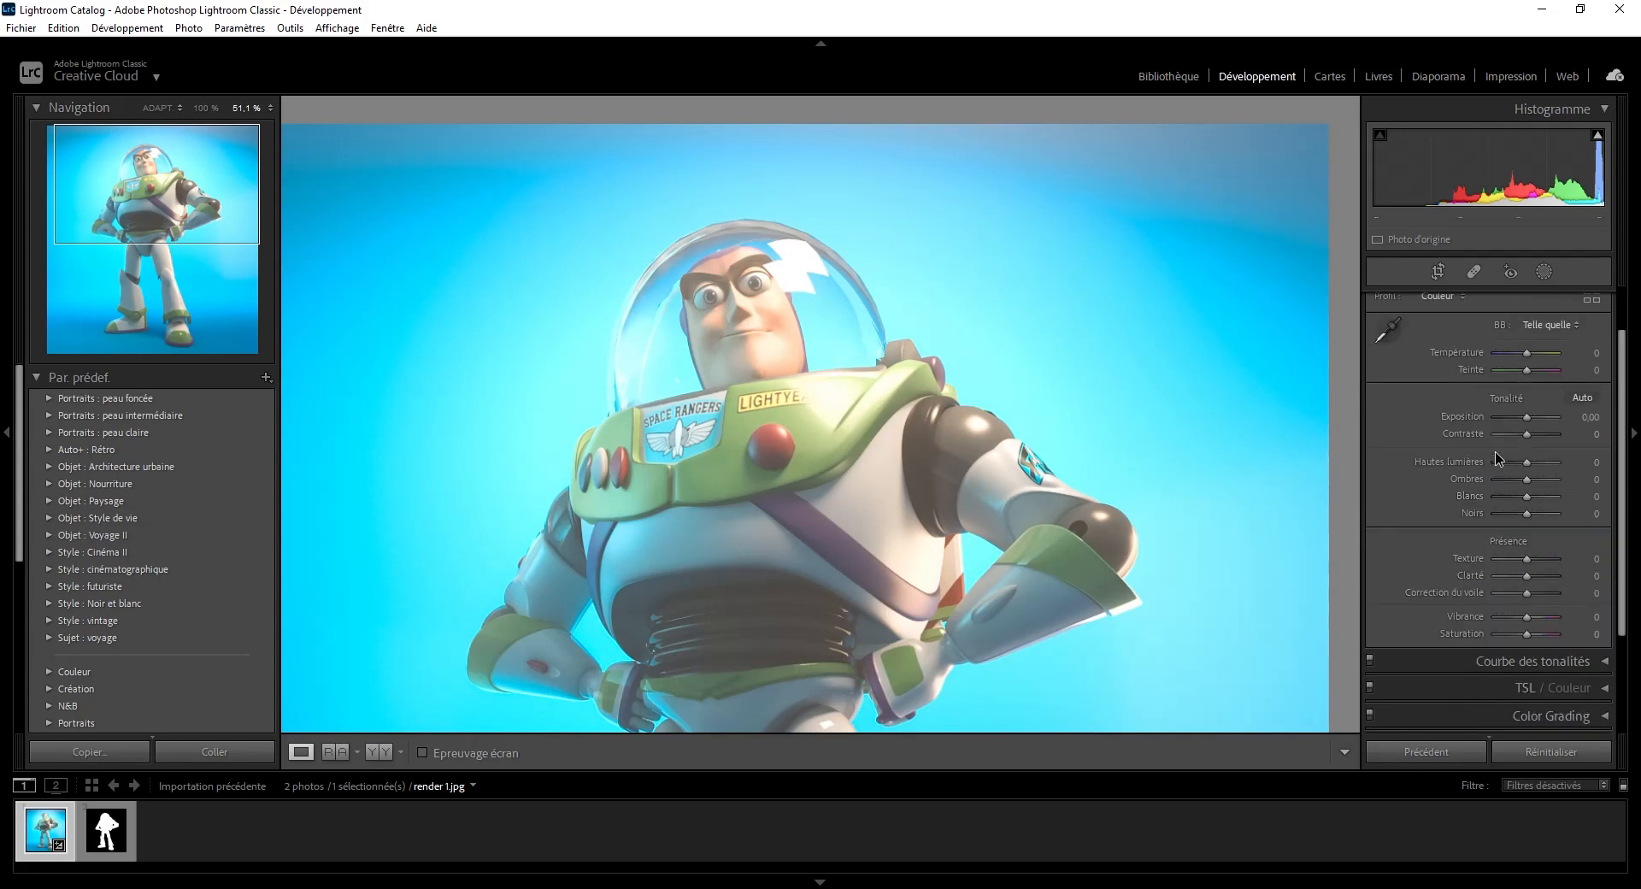
scroll(1496, 458, "up", 1)
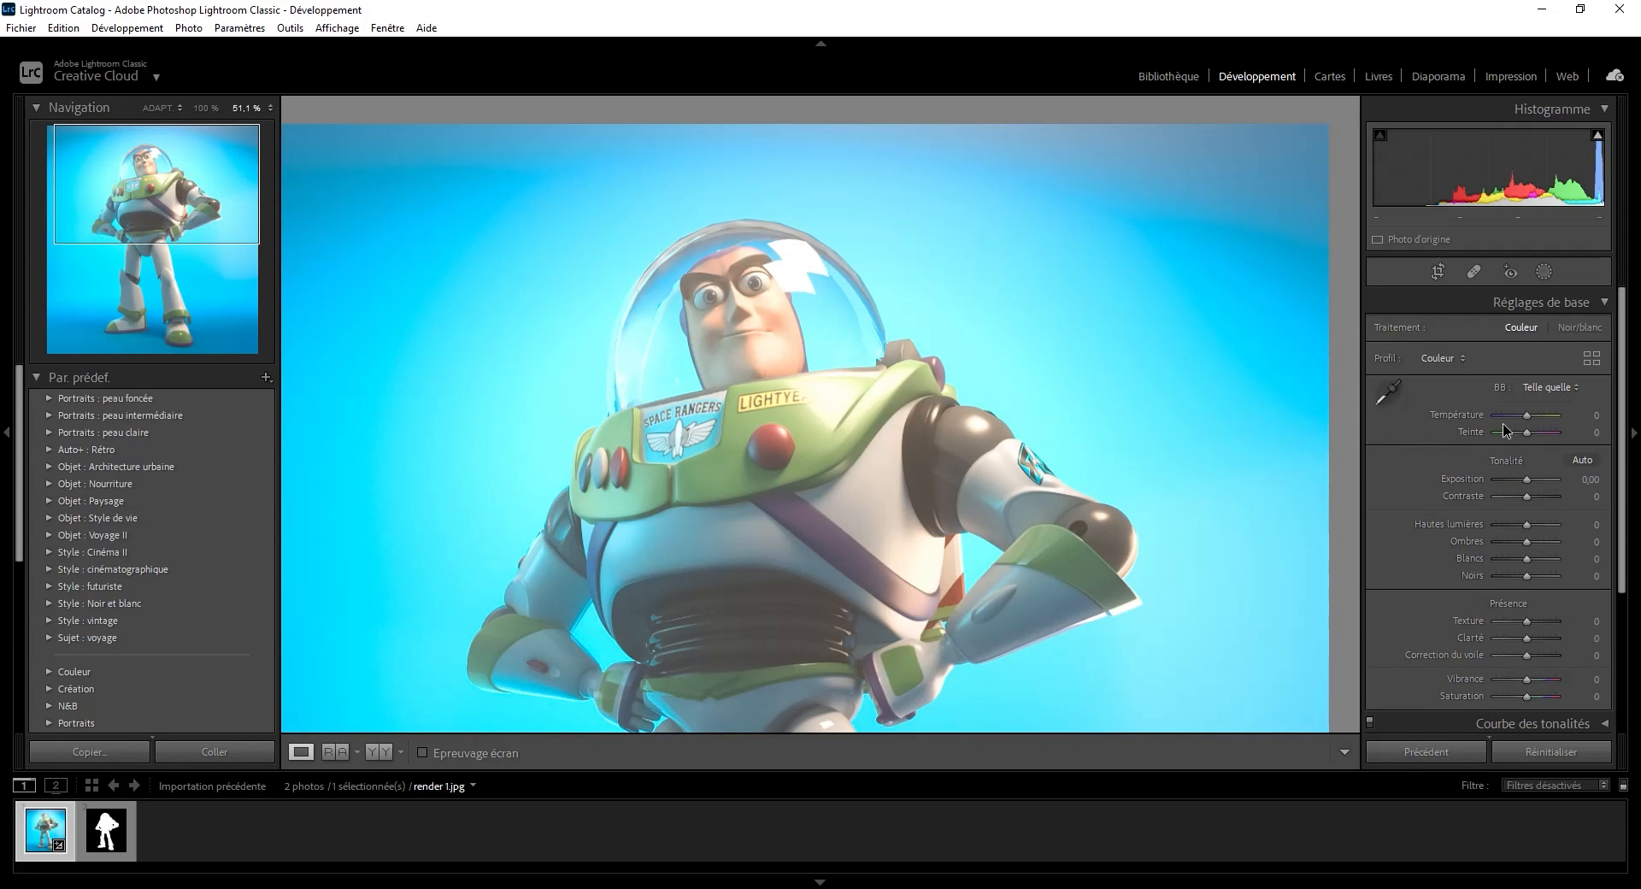
left_click(1604, 304)
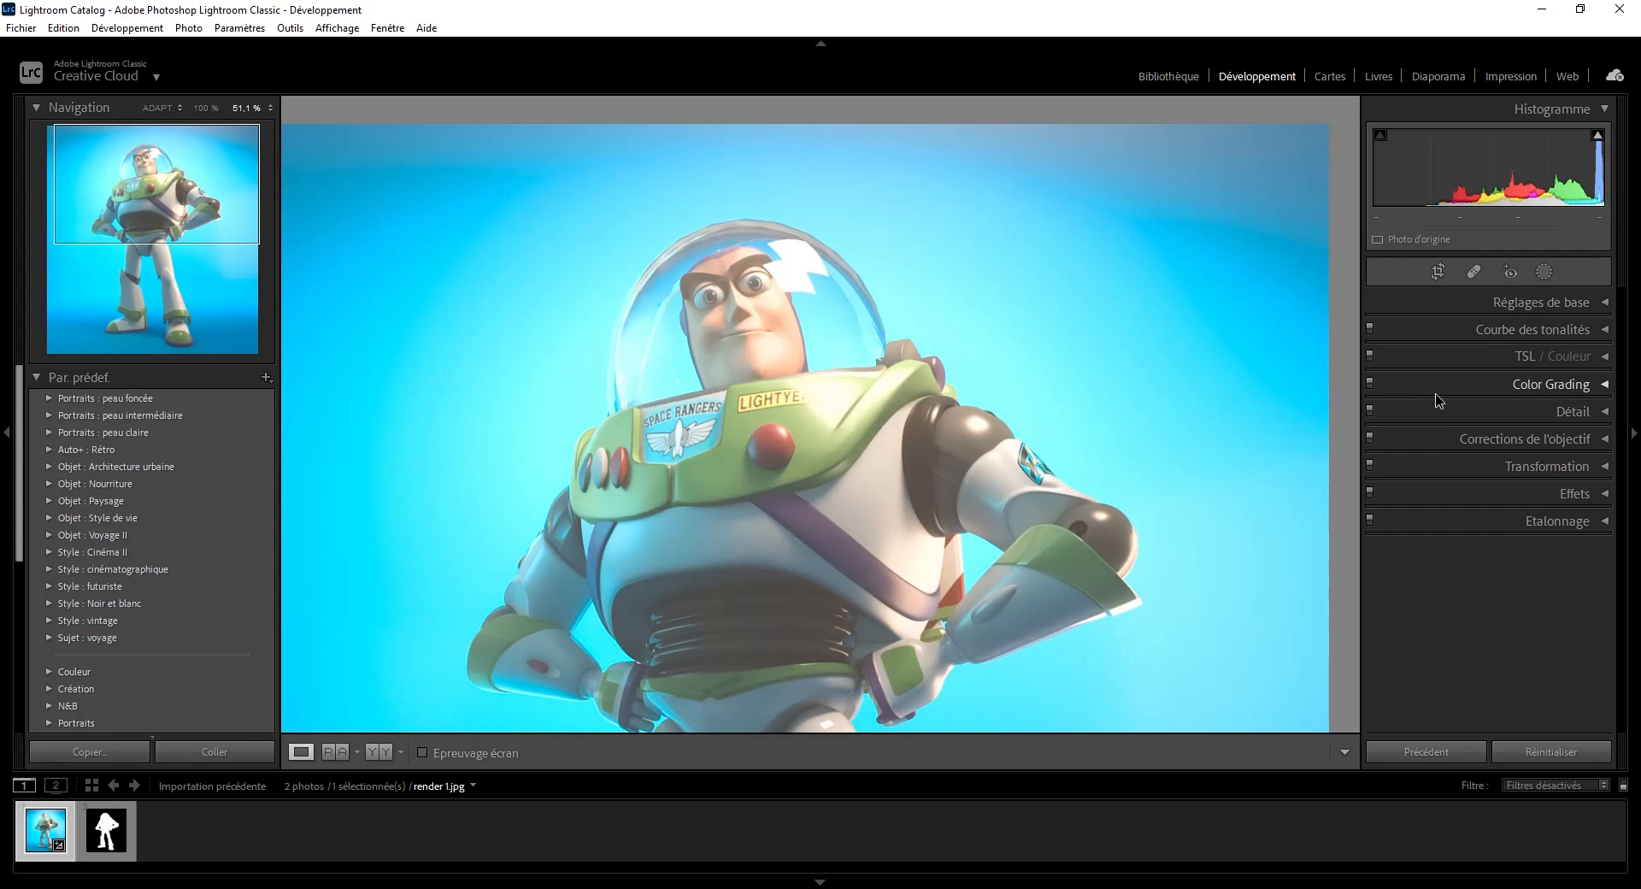
left_click(1426, 304)
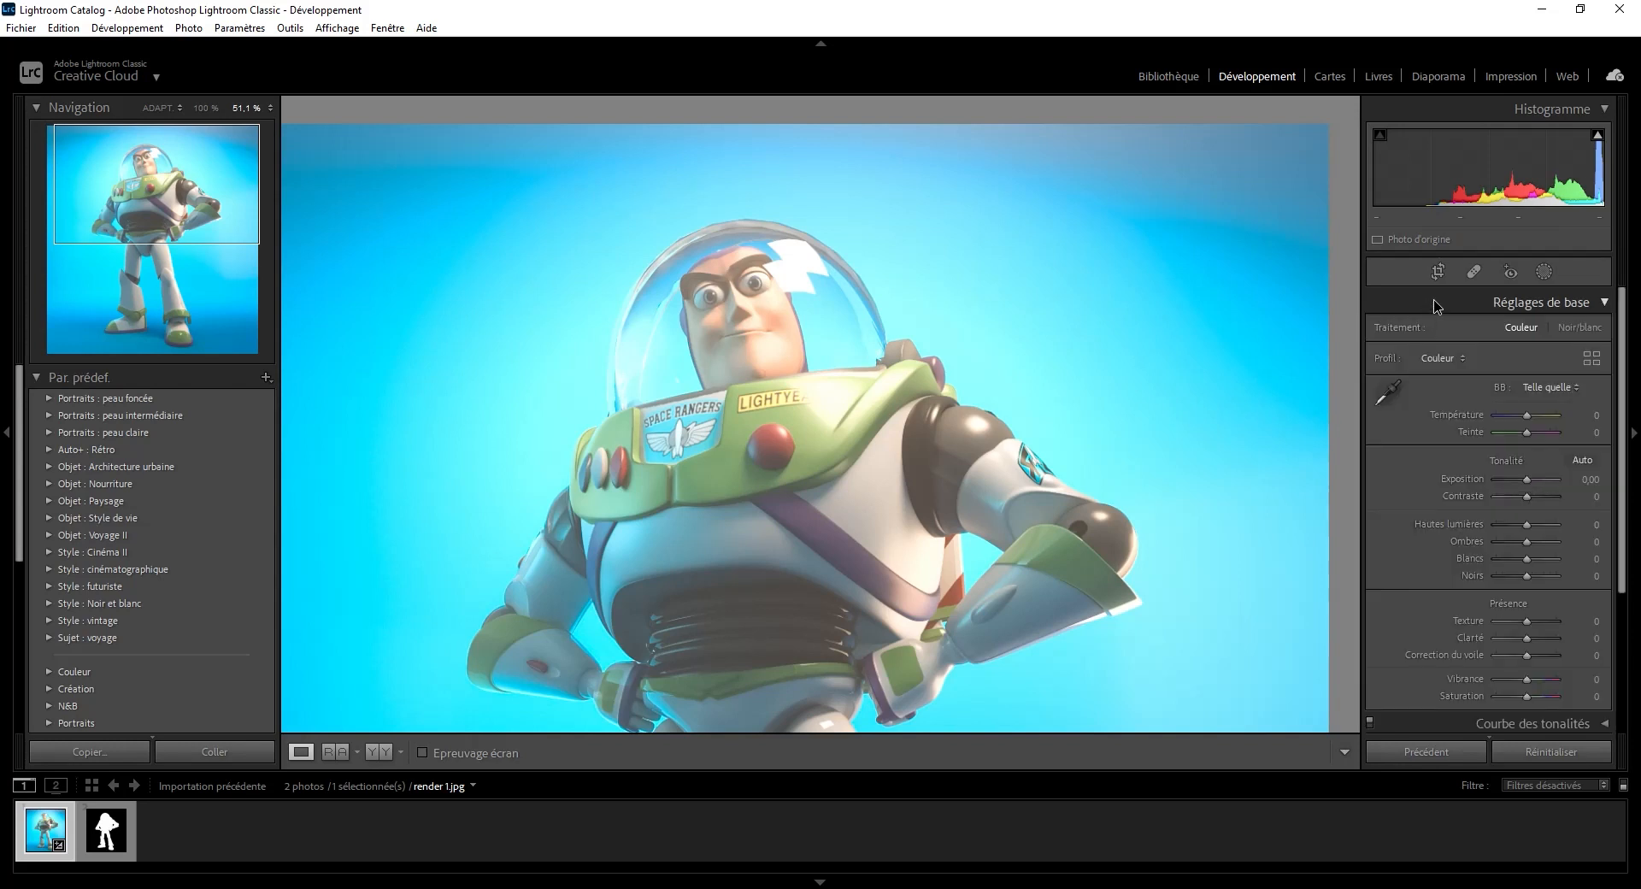
left_click(1436, 304)
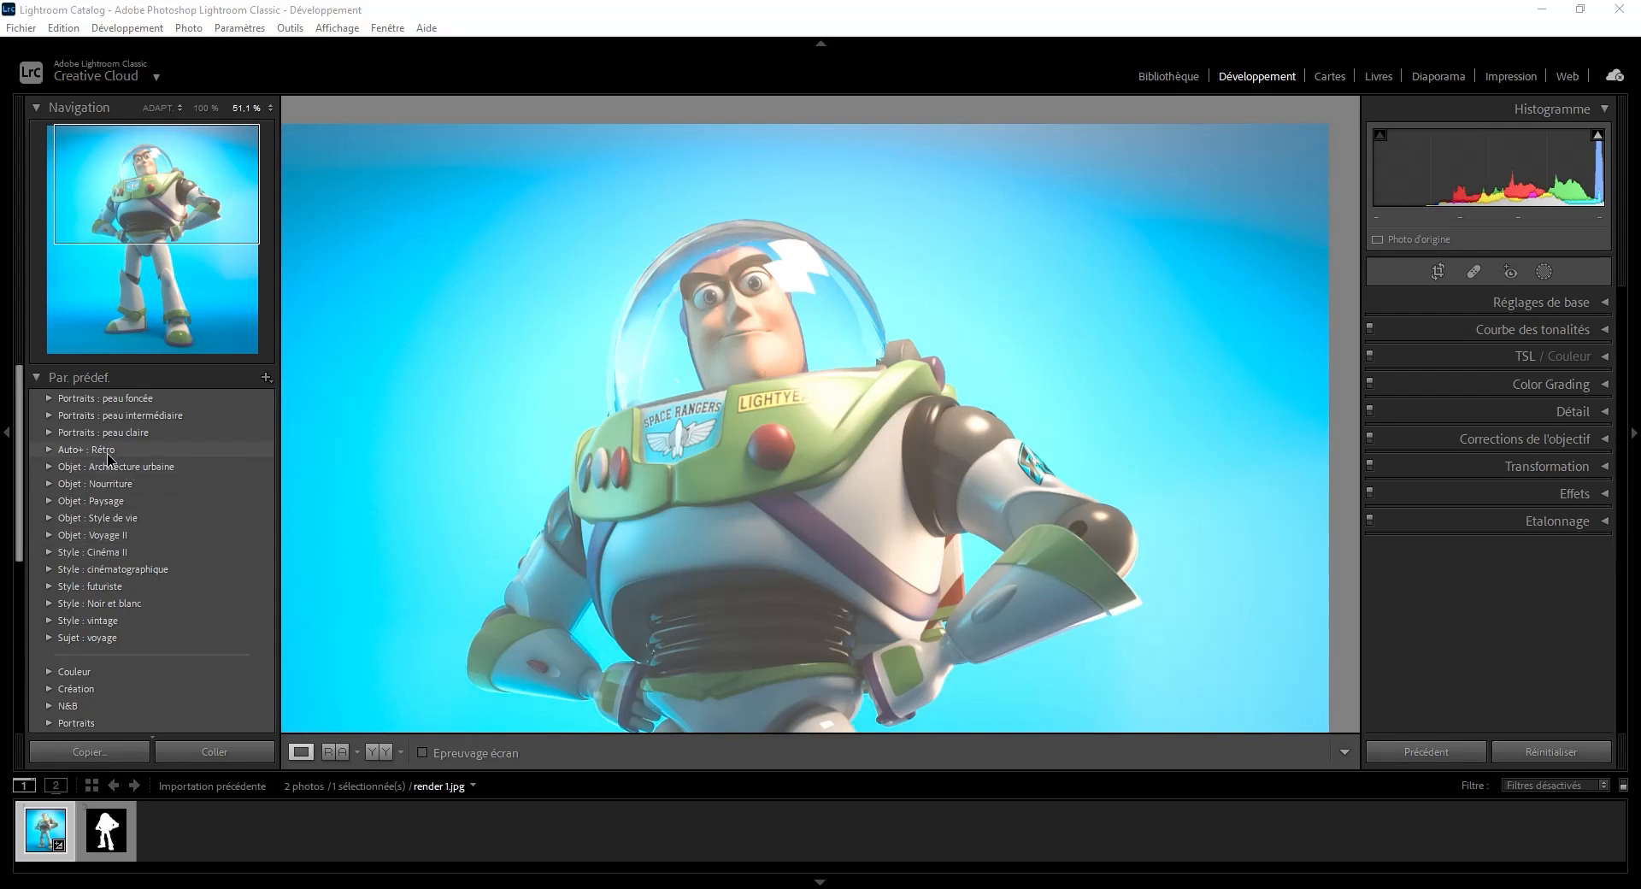
Try the AR01, AR02, AR08 and AR06 presets from Auto+ : Rétro in turn on render 1.jpg.
left_click(106, 453)
left_click(49, 450)
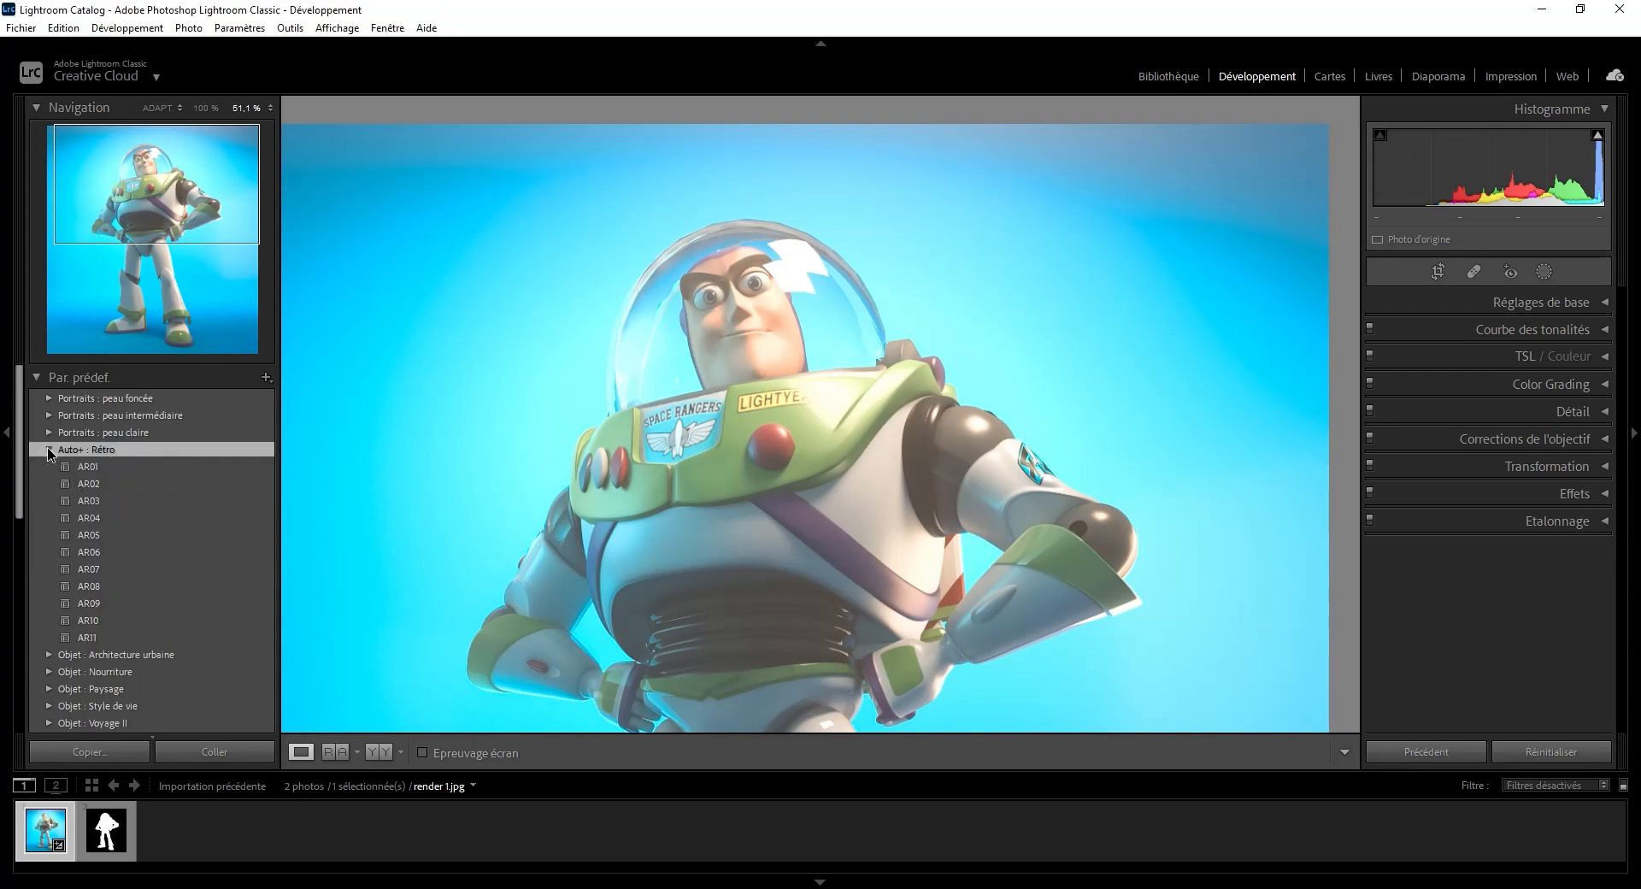
left_click(89, 467)
left_click_drag(708, 550, 740, 427)
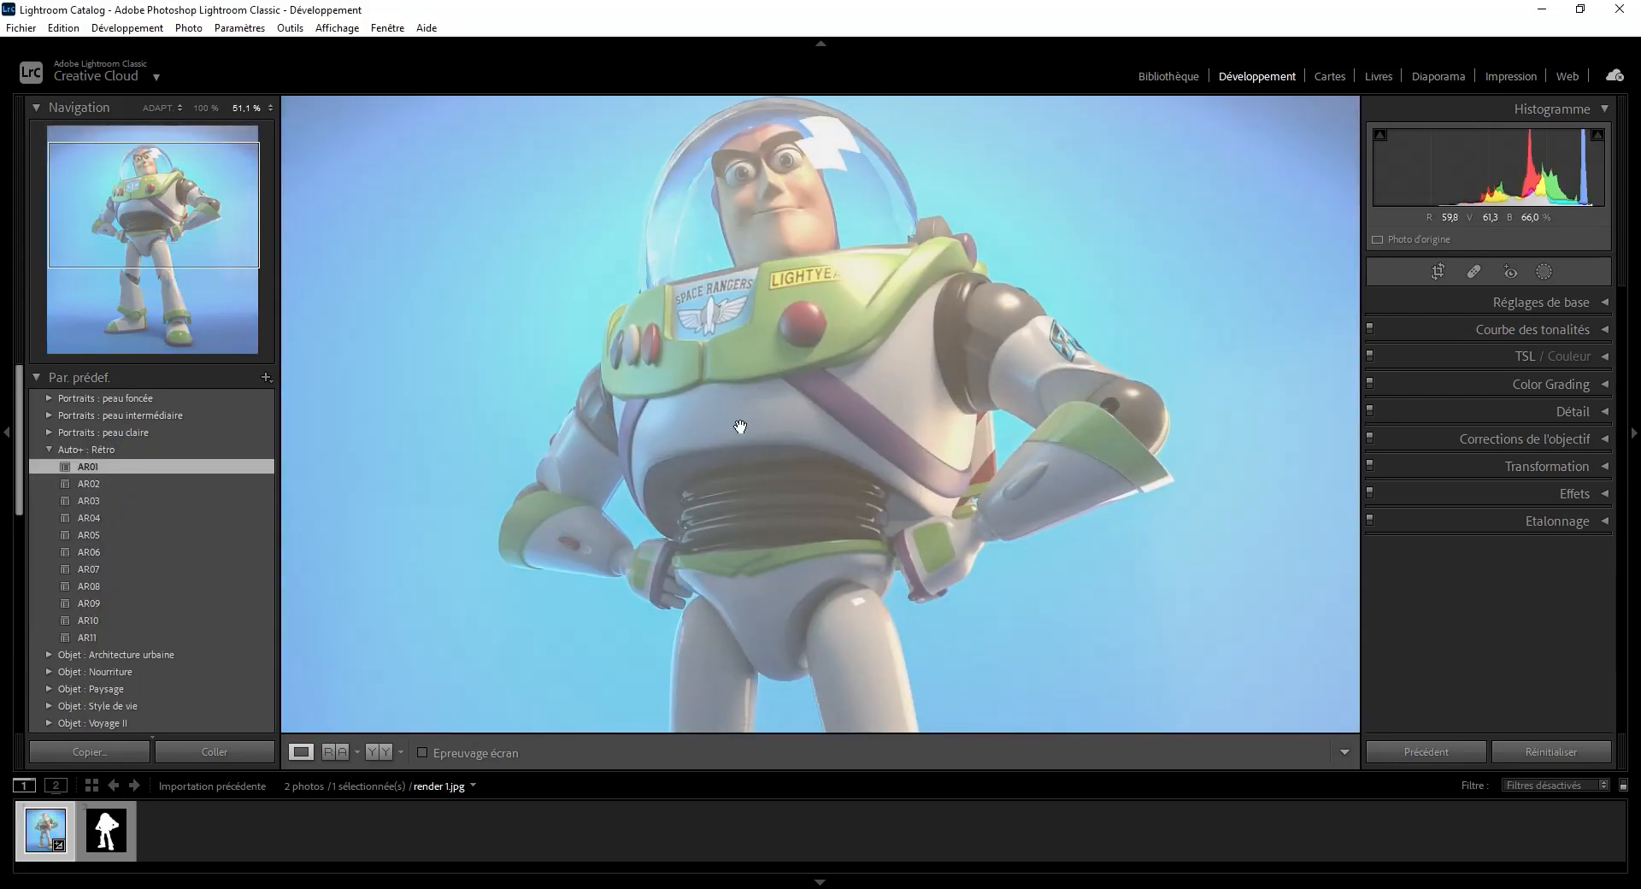
left_click(89, 483)
left_click(95, 586)
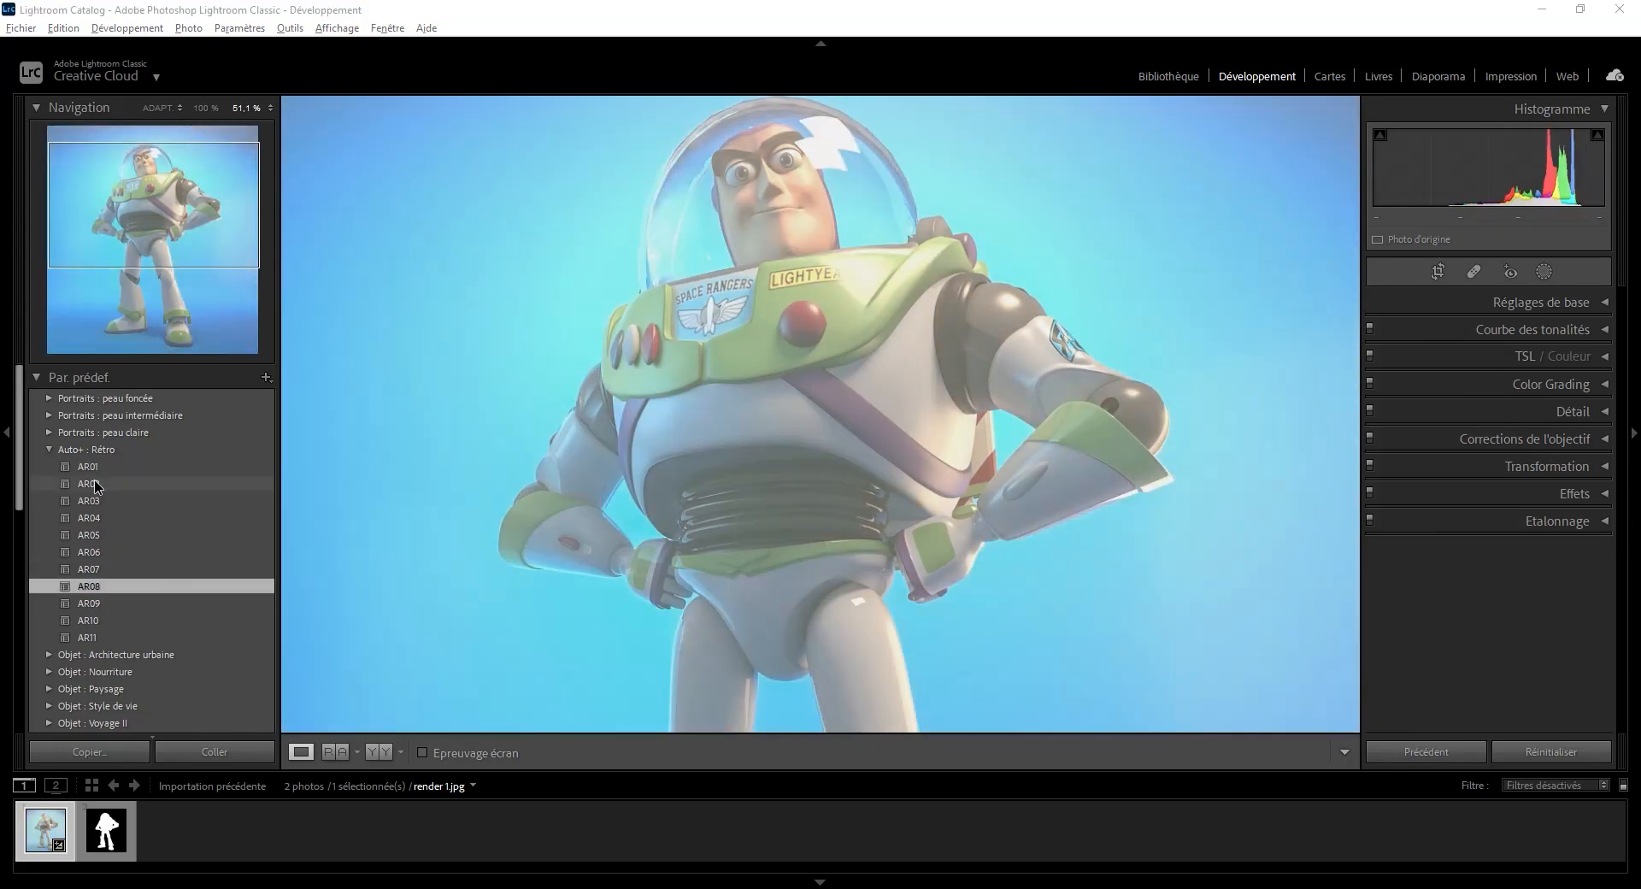
left_click(99, 554)
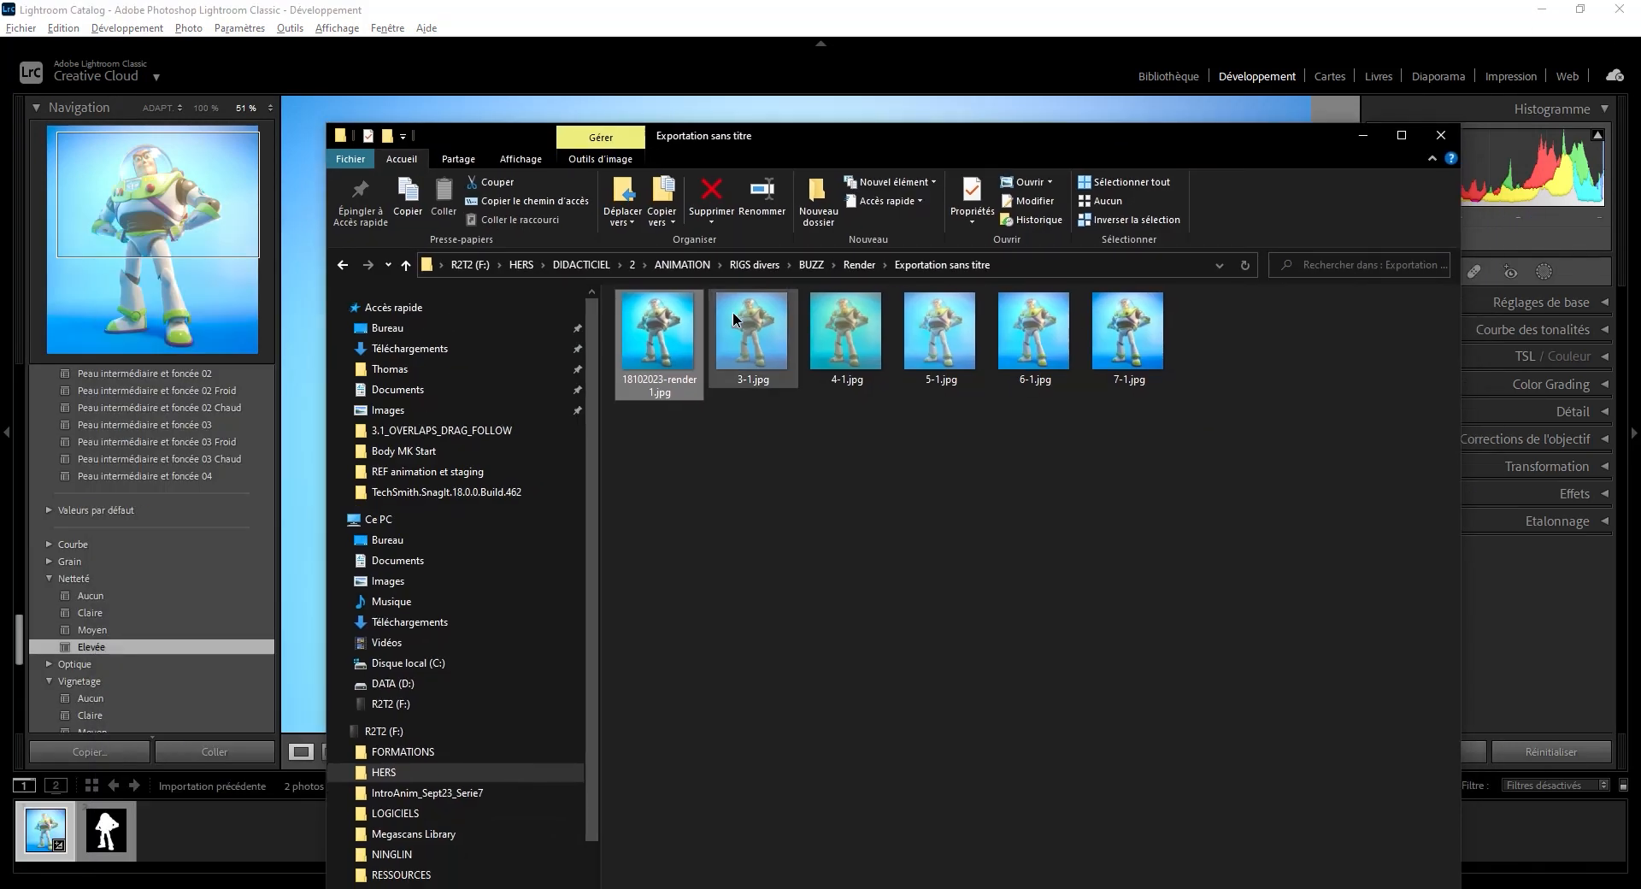
View the exported 18102023-render 1.jpg from the Exportation sans titre folder in the Windows photo viewer.
double_click(657, 332)
double_click(409, 135)
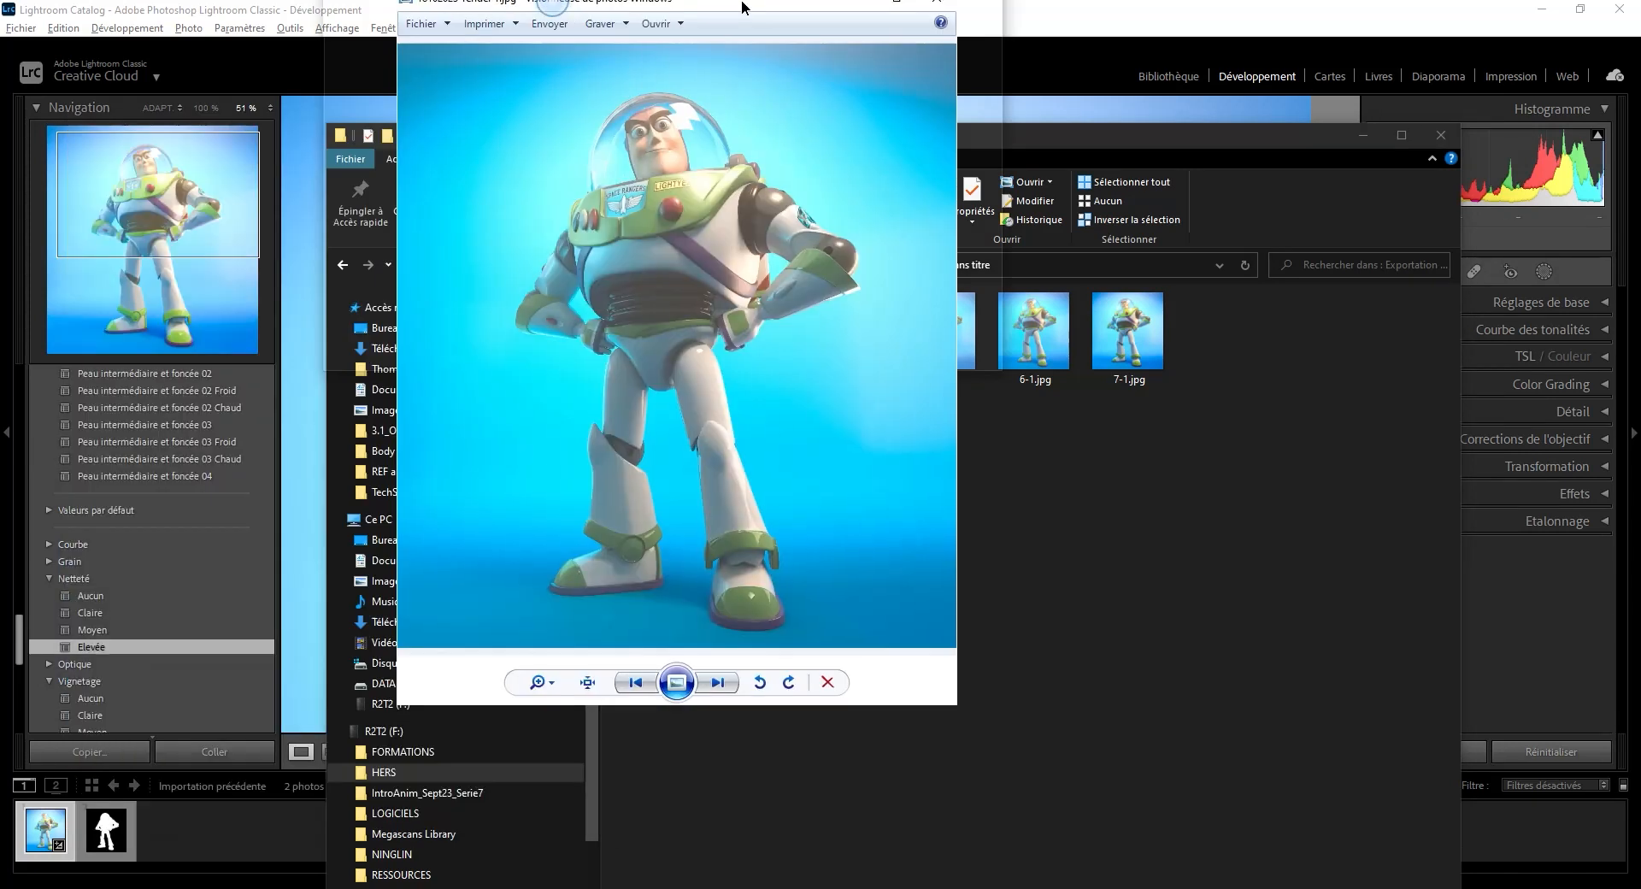
Examine the exported Buzz versions one after another in the photo viewer, from 18102023-render 1.jpg through 7-1.jpg.
scroll(890, 423, "up", 2)
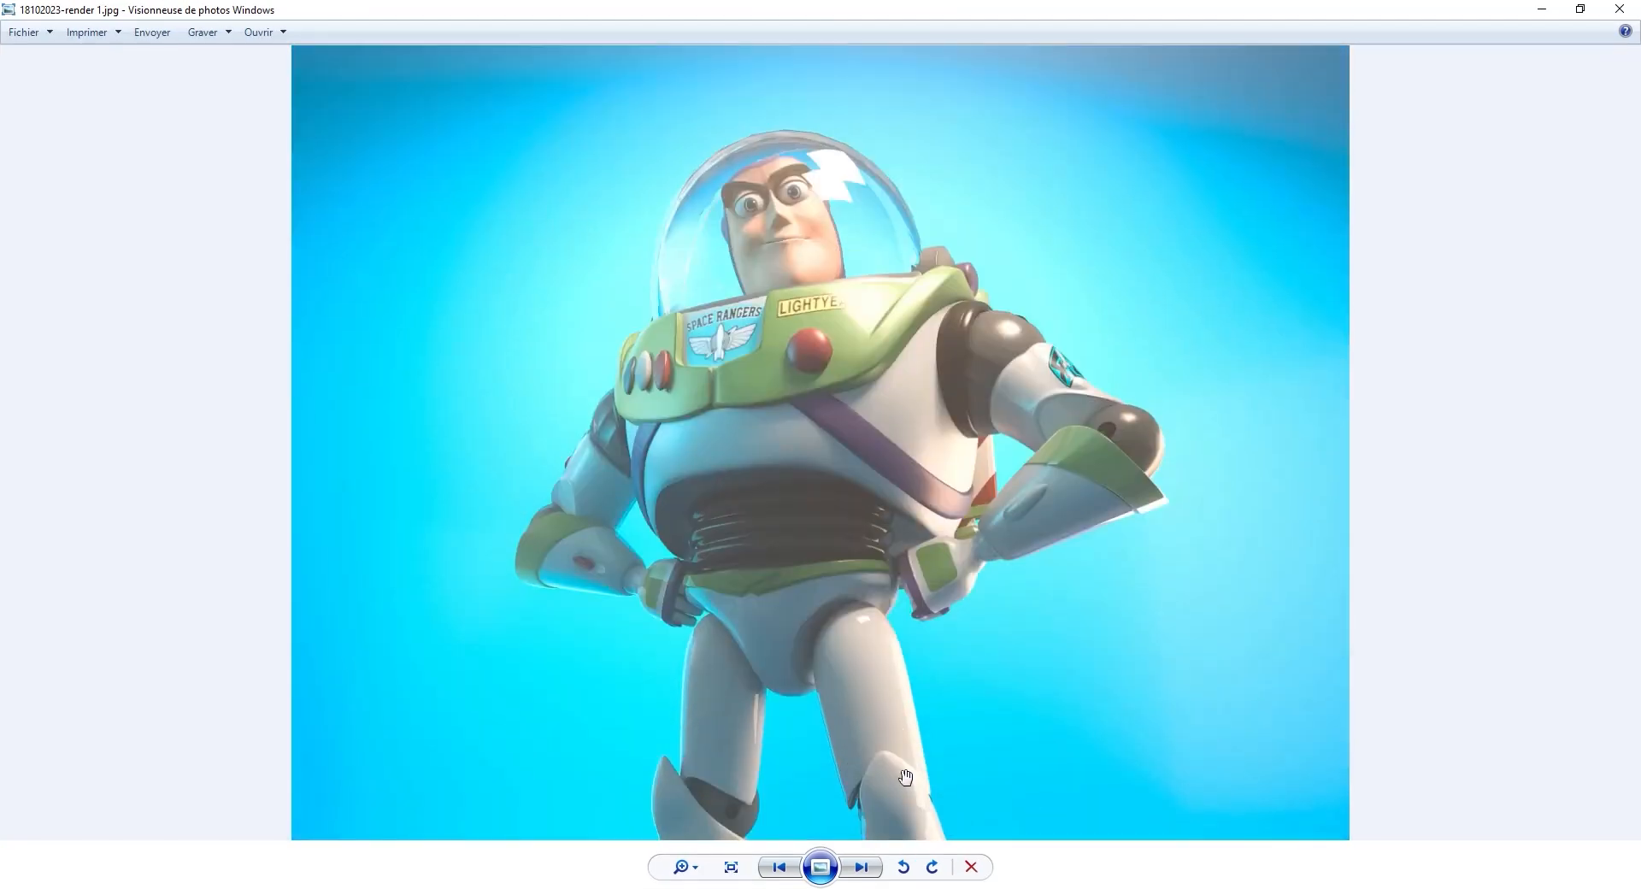
left_click(861, 871)
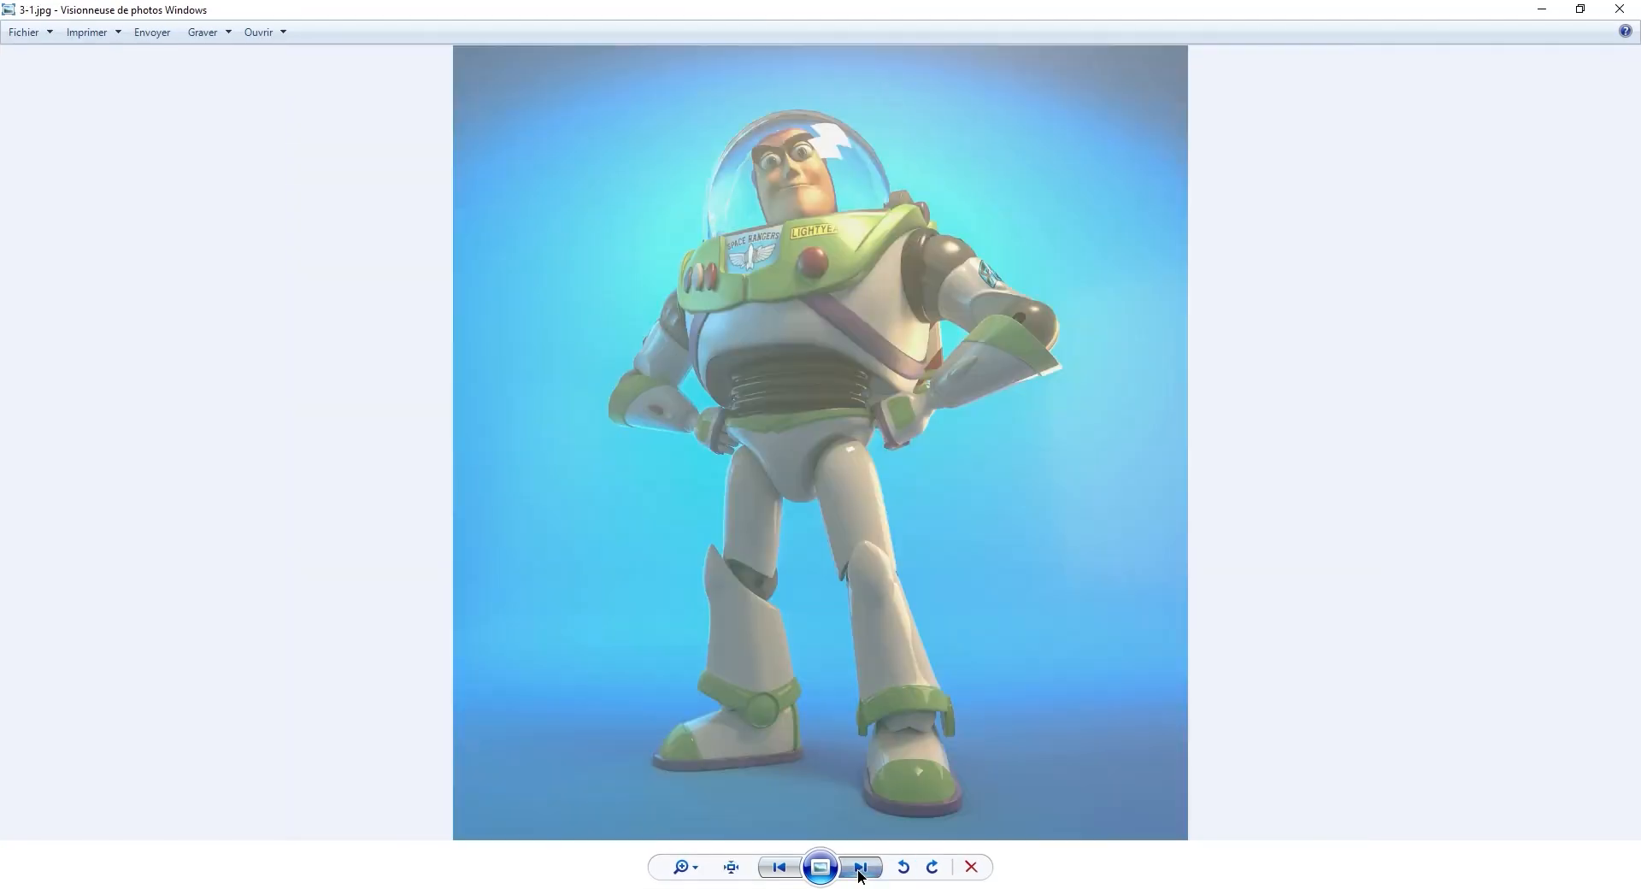
left_click(861, 867)
left_click(860, 867)
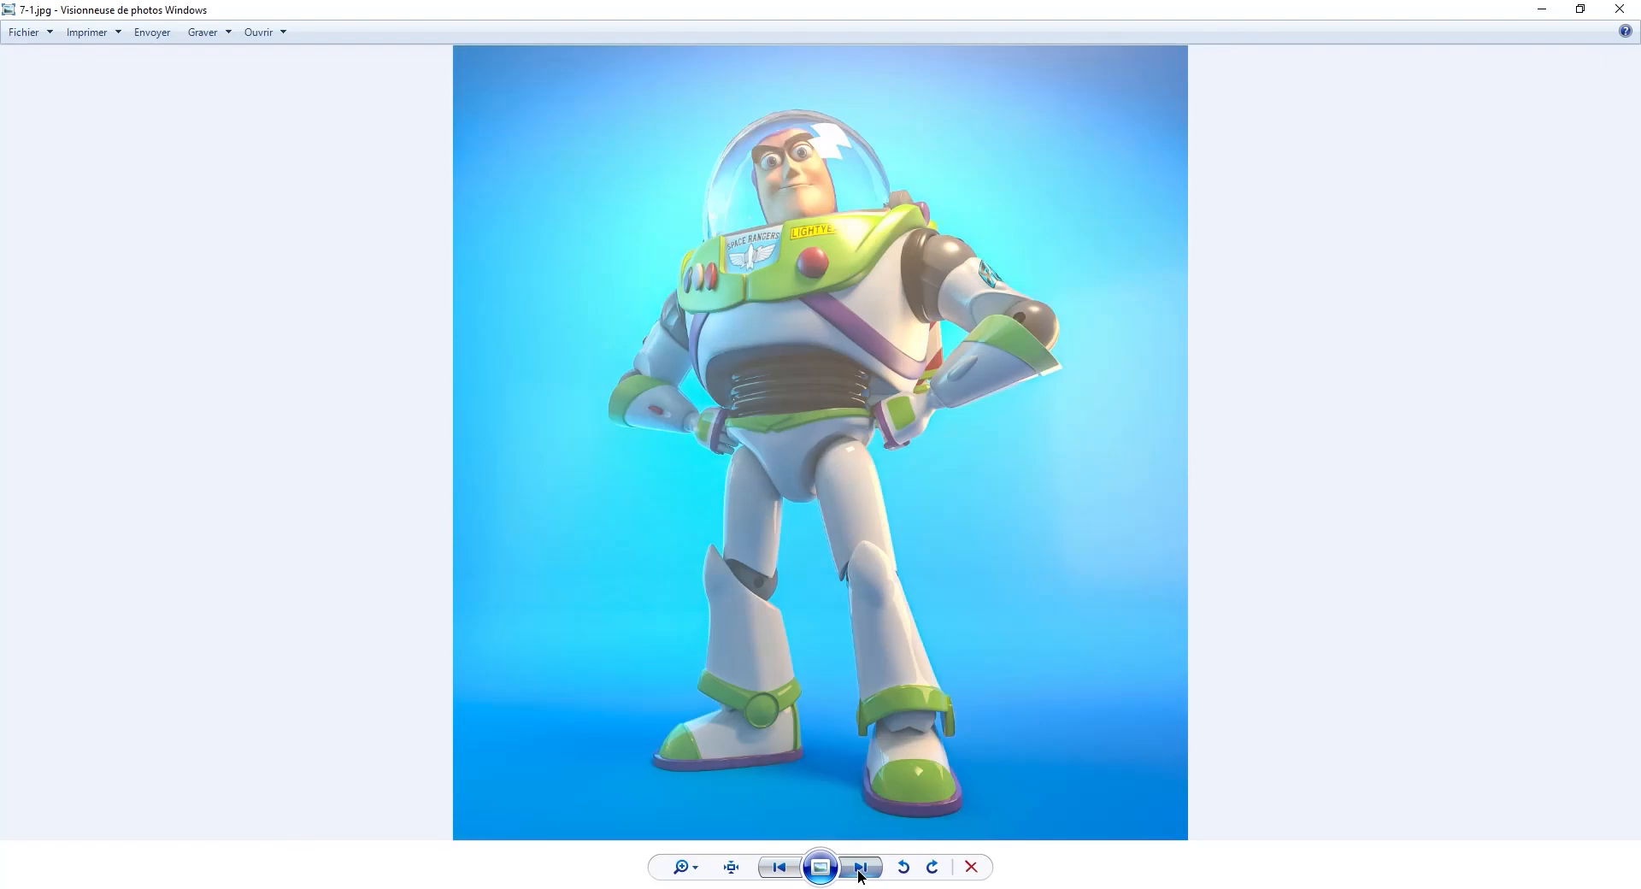
left_click(860, 867)
left_click(861, 867)
left_click(861, 867)
left_click(860, 867)
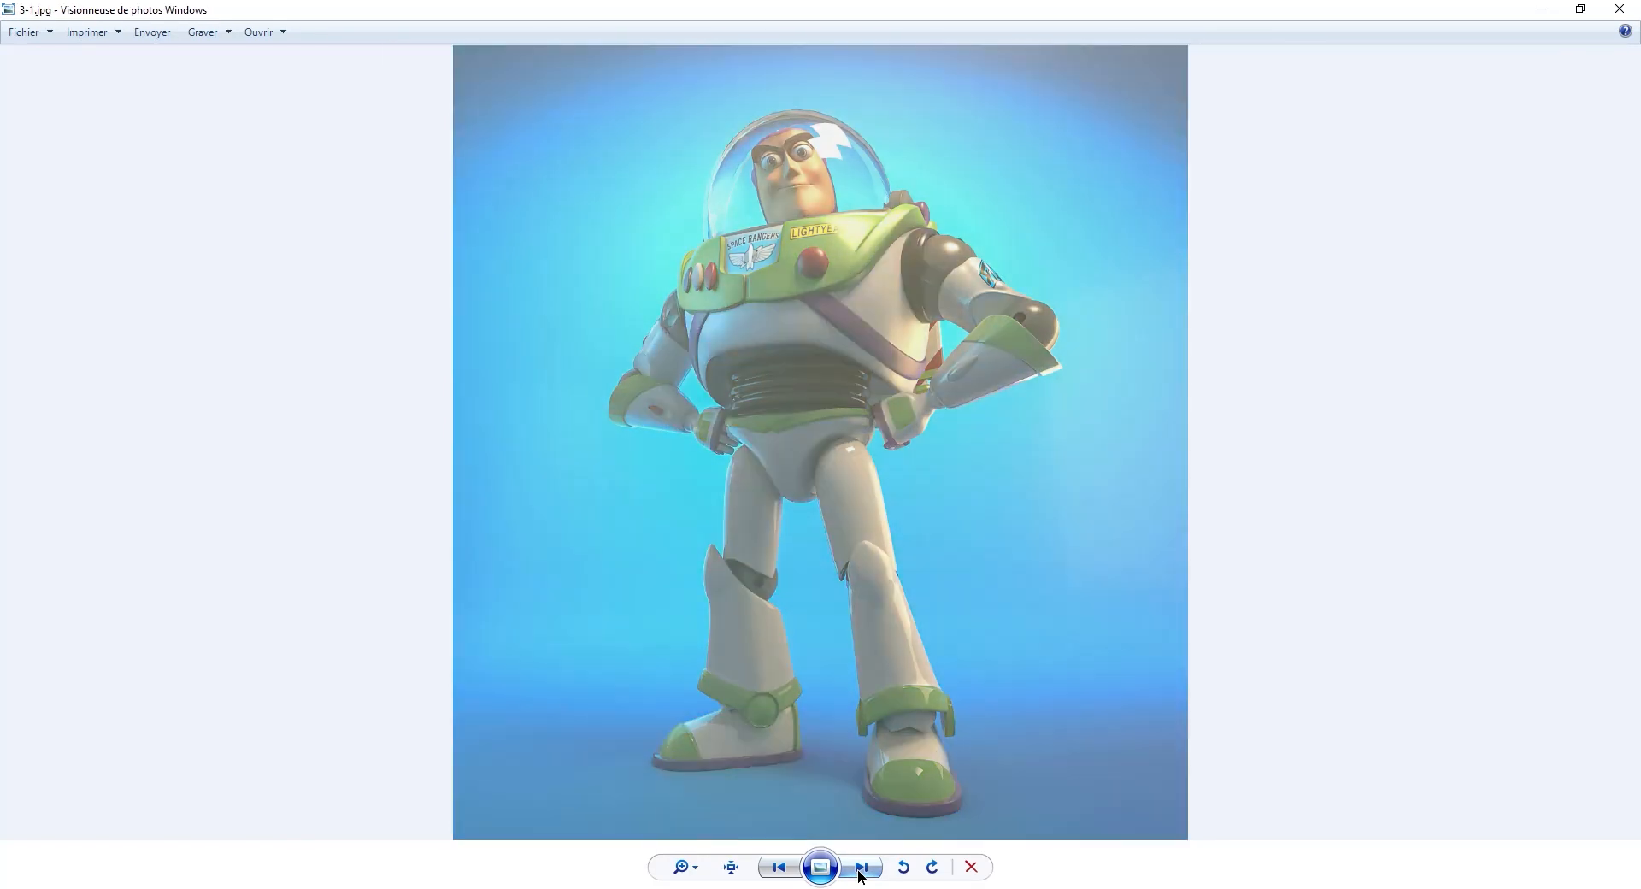
left_click(860, 868)
left_click(861, 867)
left_click(860, 867)
Clear the photo viewer and folder windows off the screen, close Lightroom Classic, and return to Photoshop.
left_click_drag(1326, 9, 0, 419)
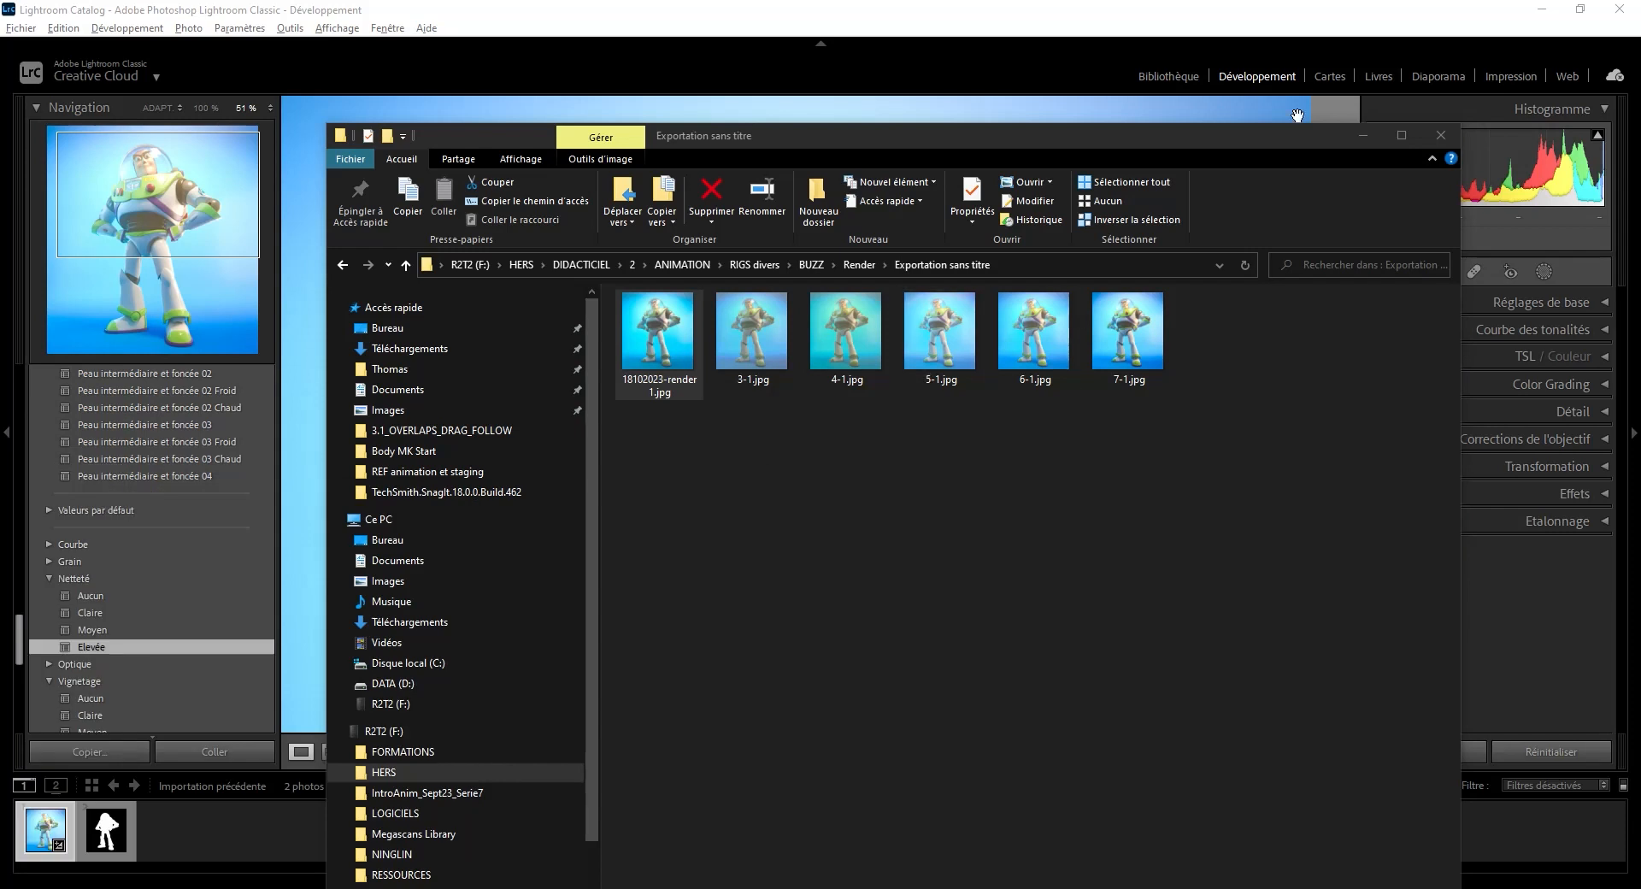
left_click_drag(1250, 147, 0, 247)
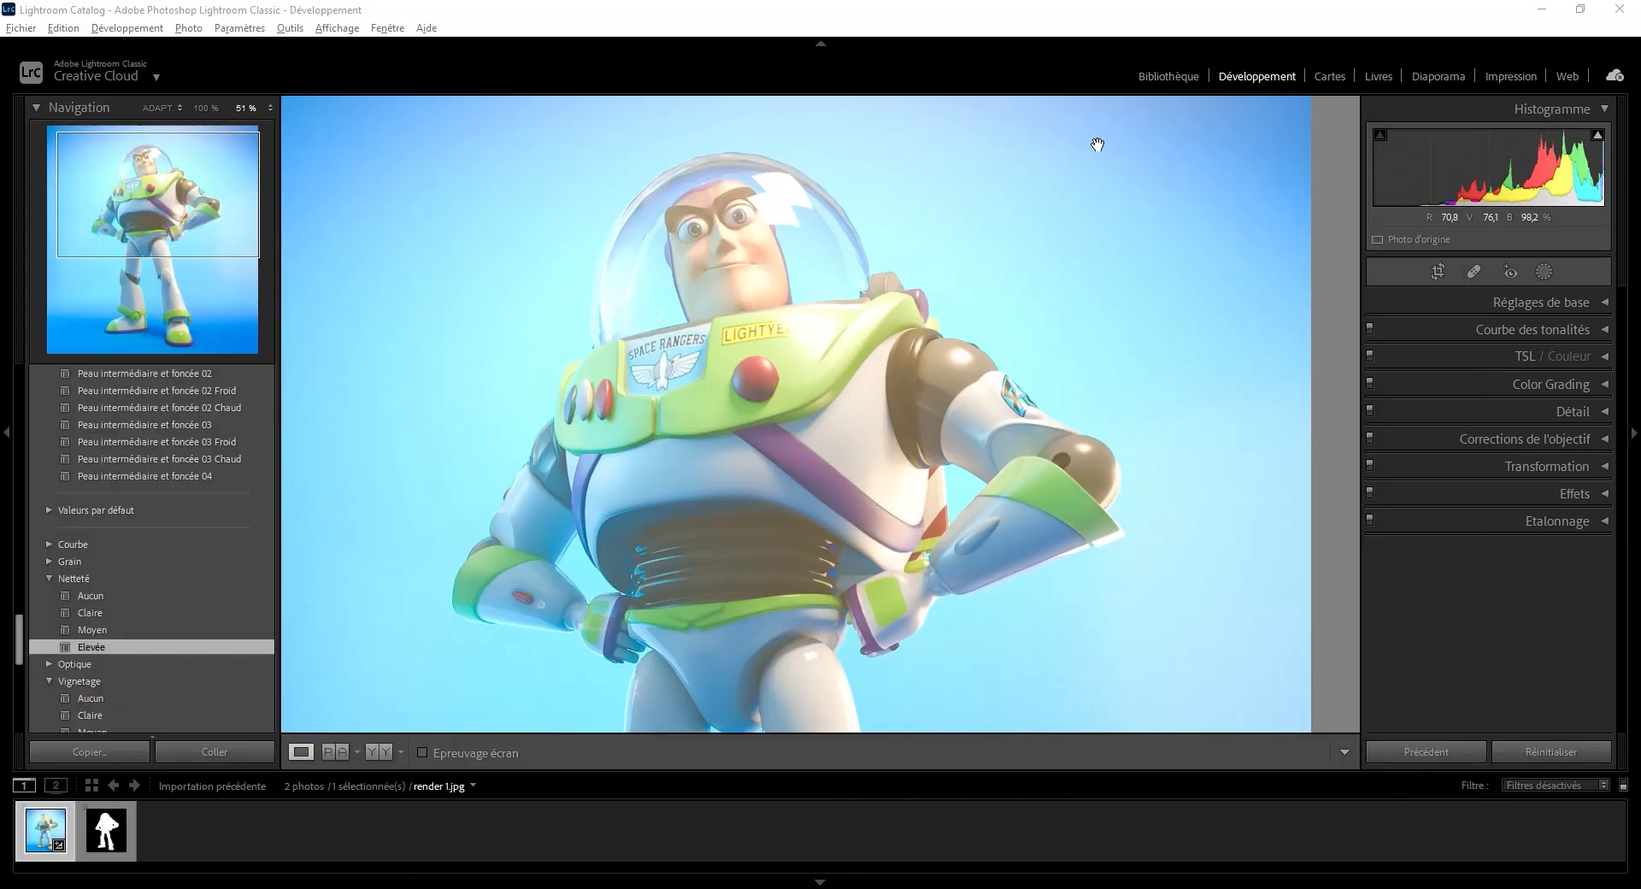
left_click(1618, 8)
left_click(907, 466)
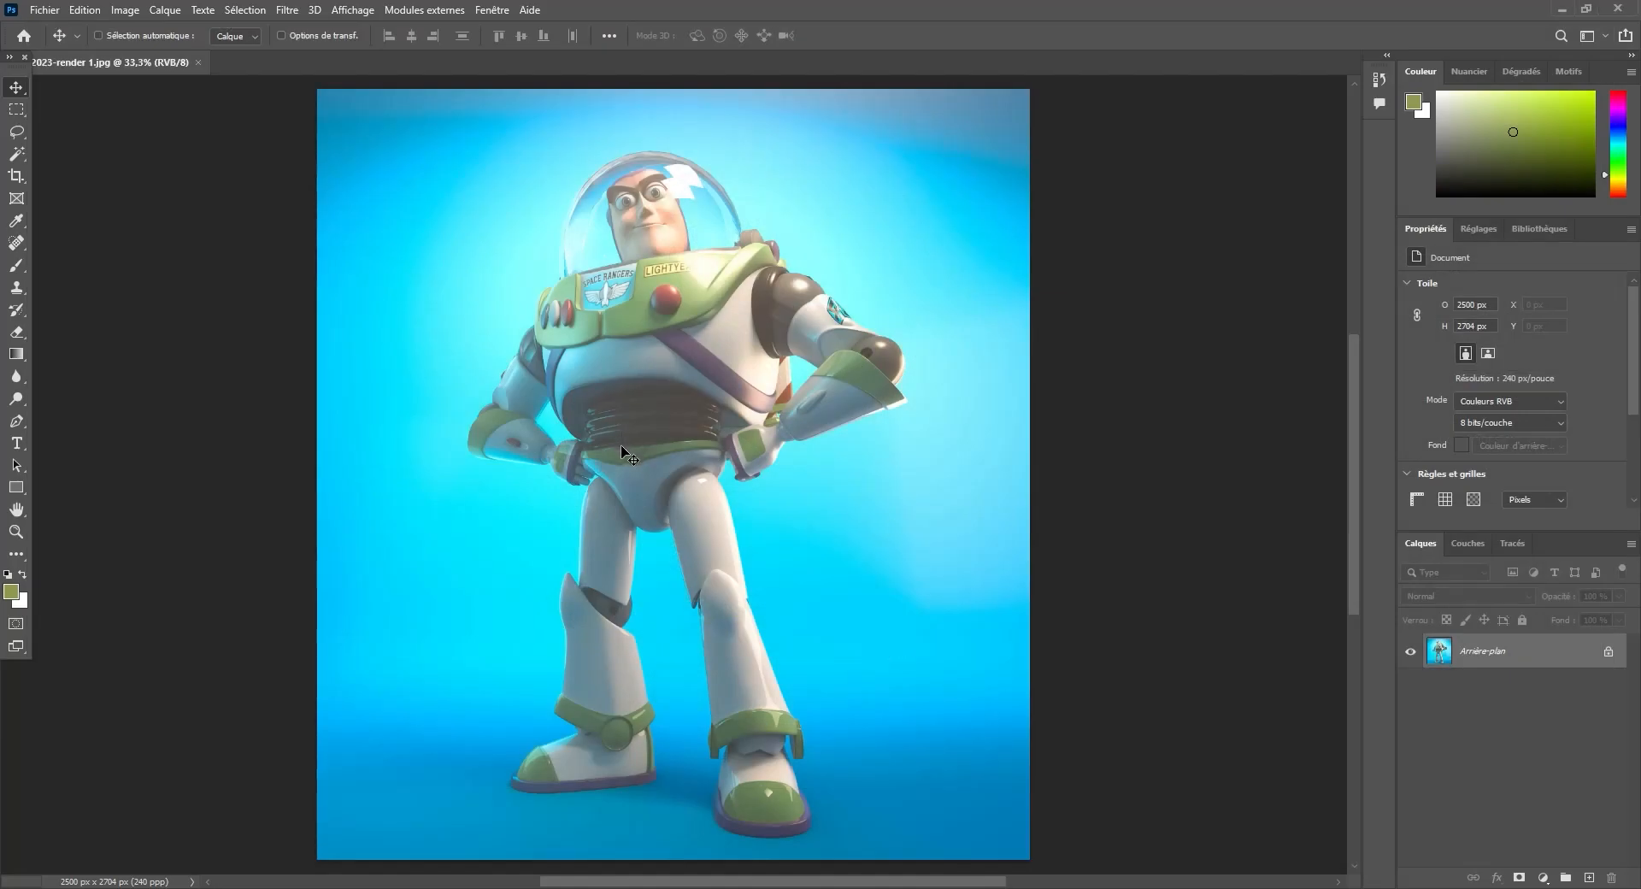
Detach the 18102023-render 1.jpg document into its own floating window and close it.
key("h")
left_click_drag(623, 440, 789, 451)
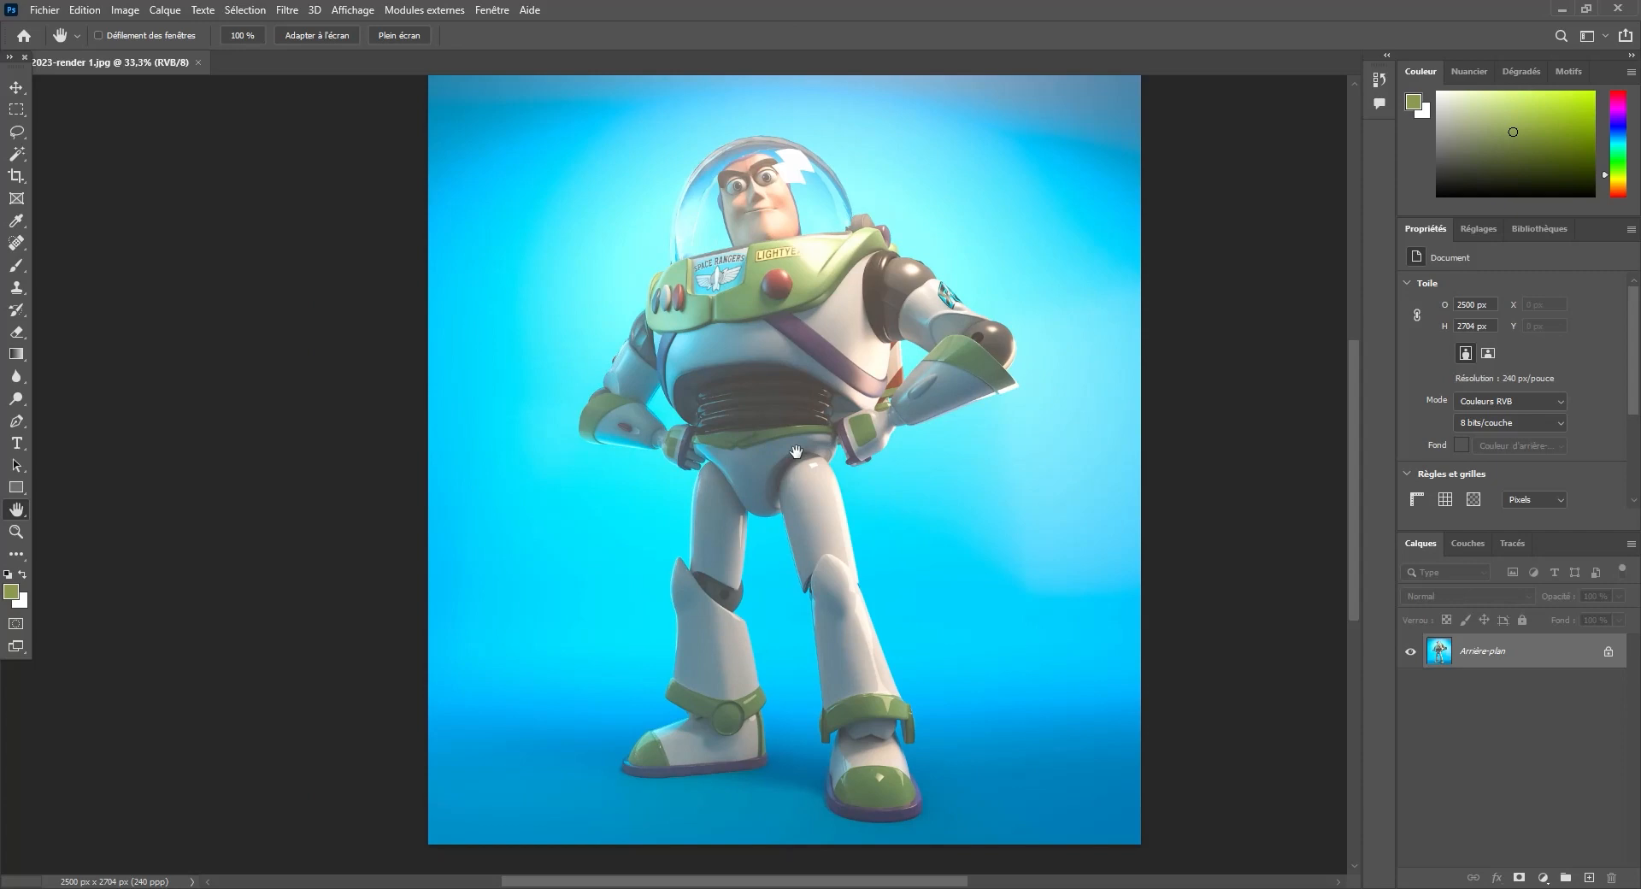
left_click_drag(85, 63, 461, 166)
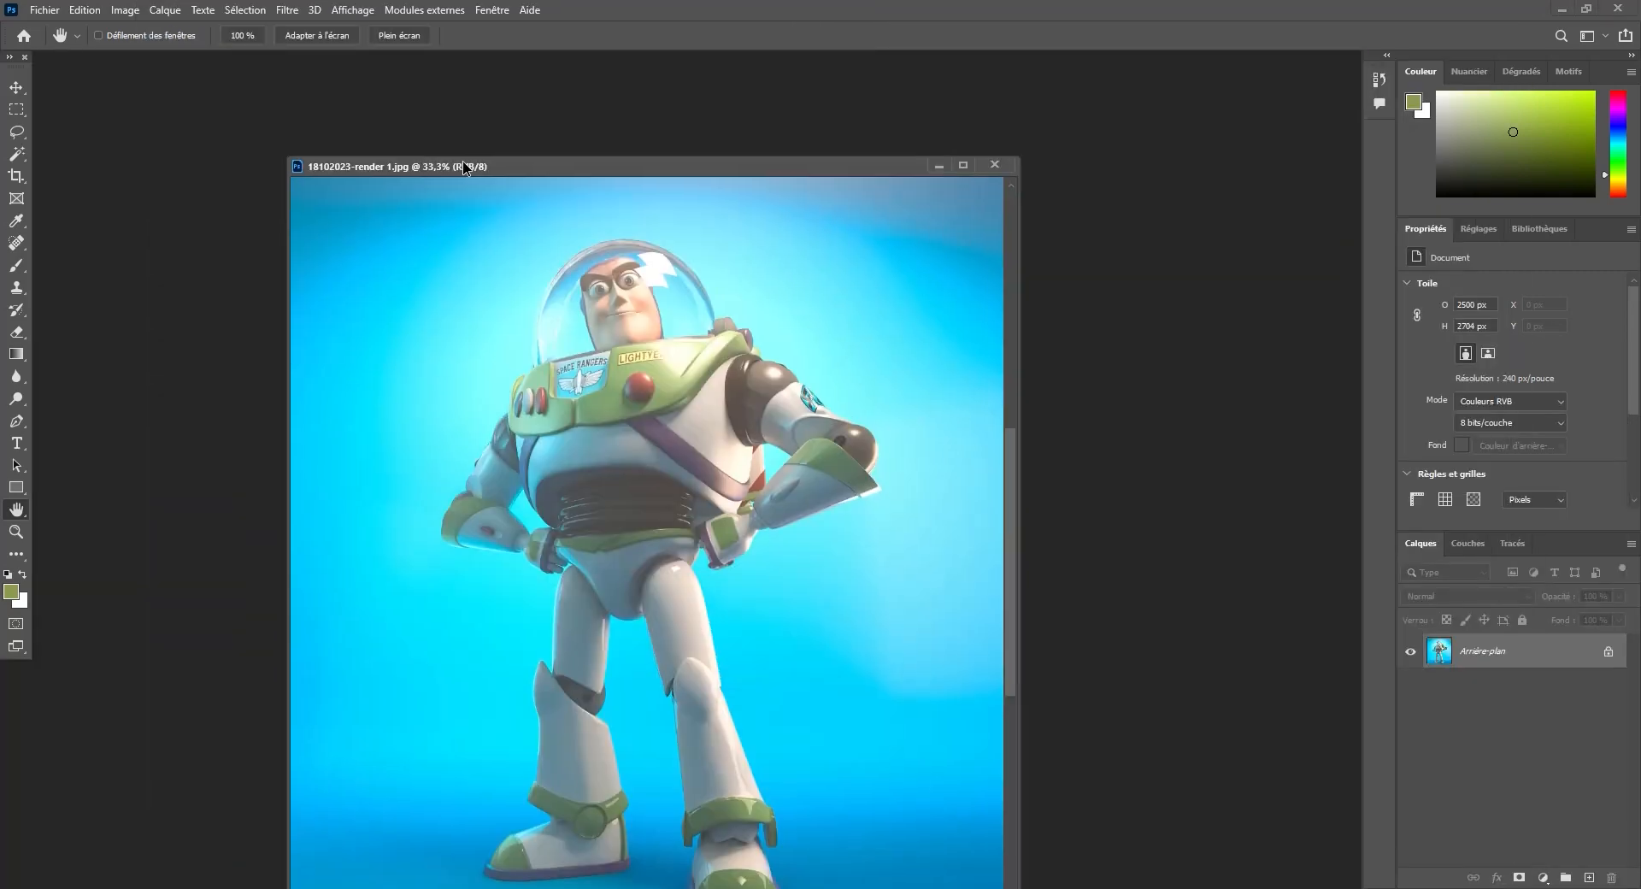
left_click(994, 166)
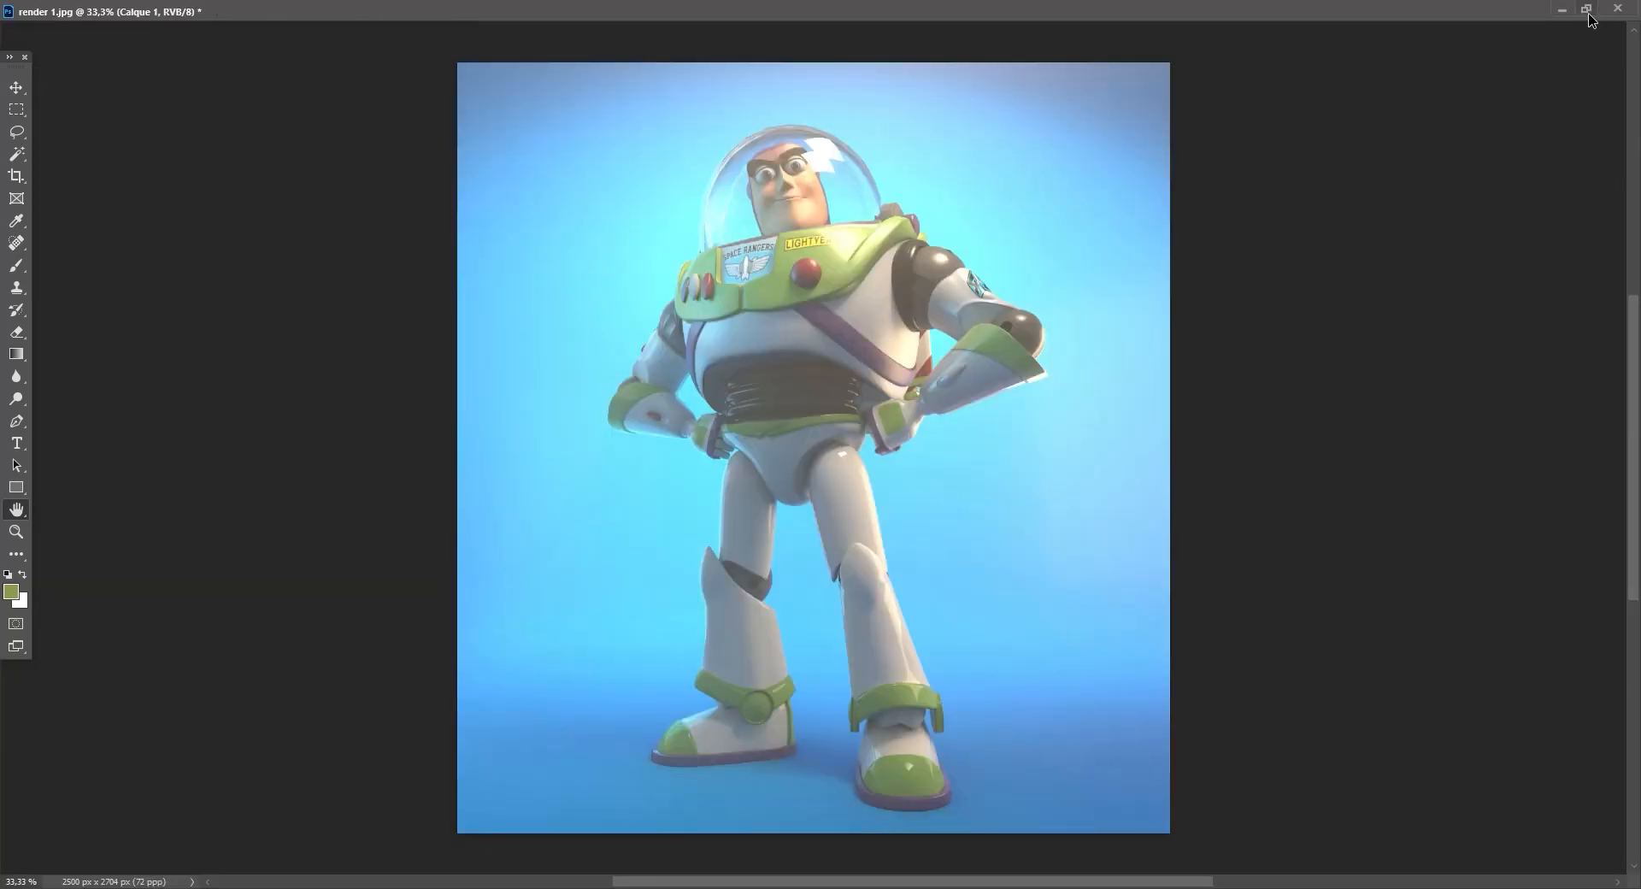
Reduce the render 1.jpg document to a floating window and compare the graded and original versions by toggling Calque 1.
left_click(1586, 10)
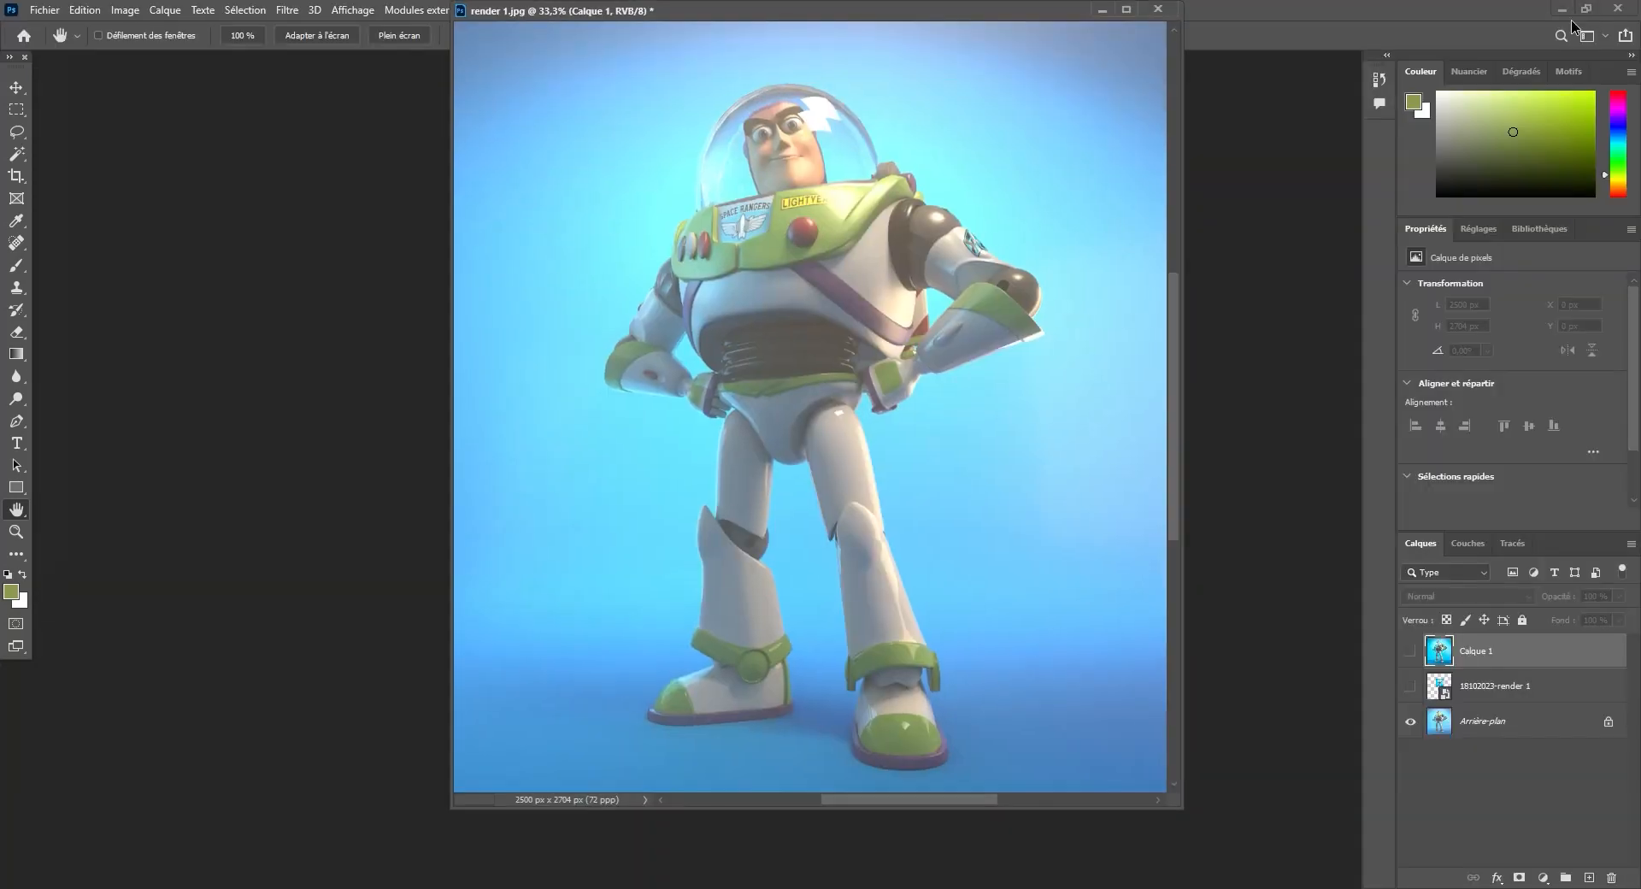
left_click_drag(920, 25, 989, 112)
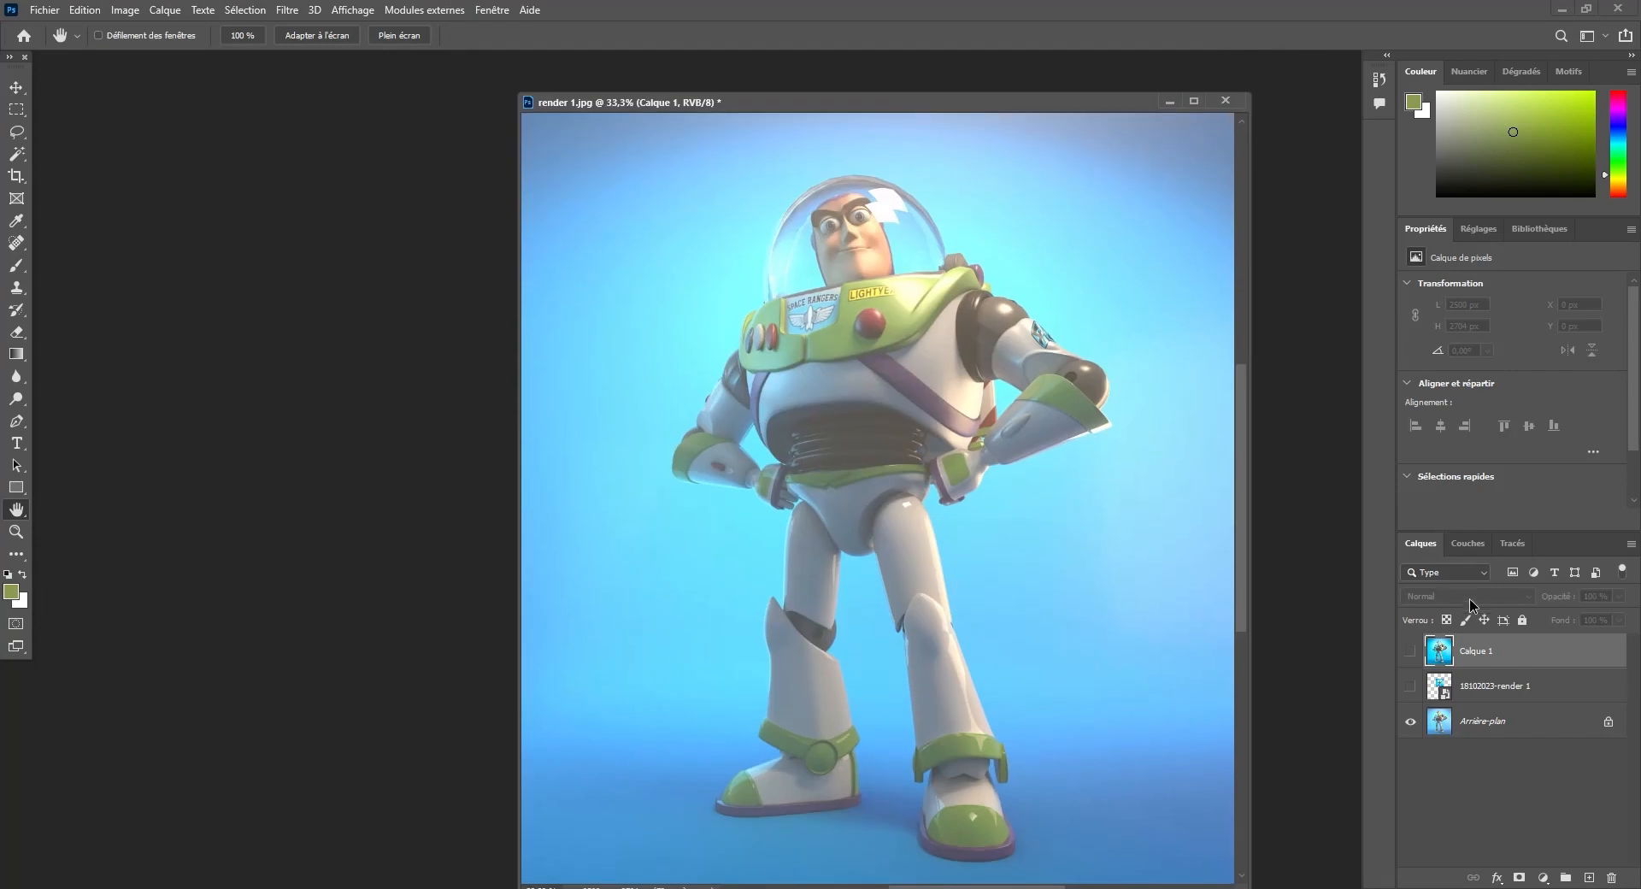
left_click(1409, 651)
left_click(1410, 651)
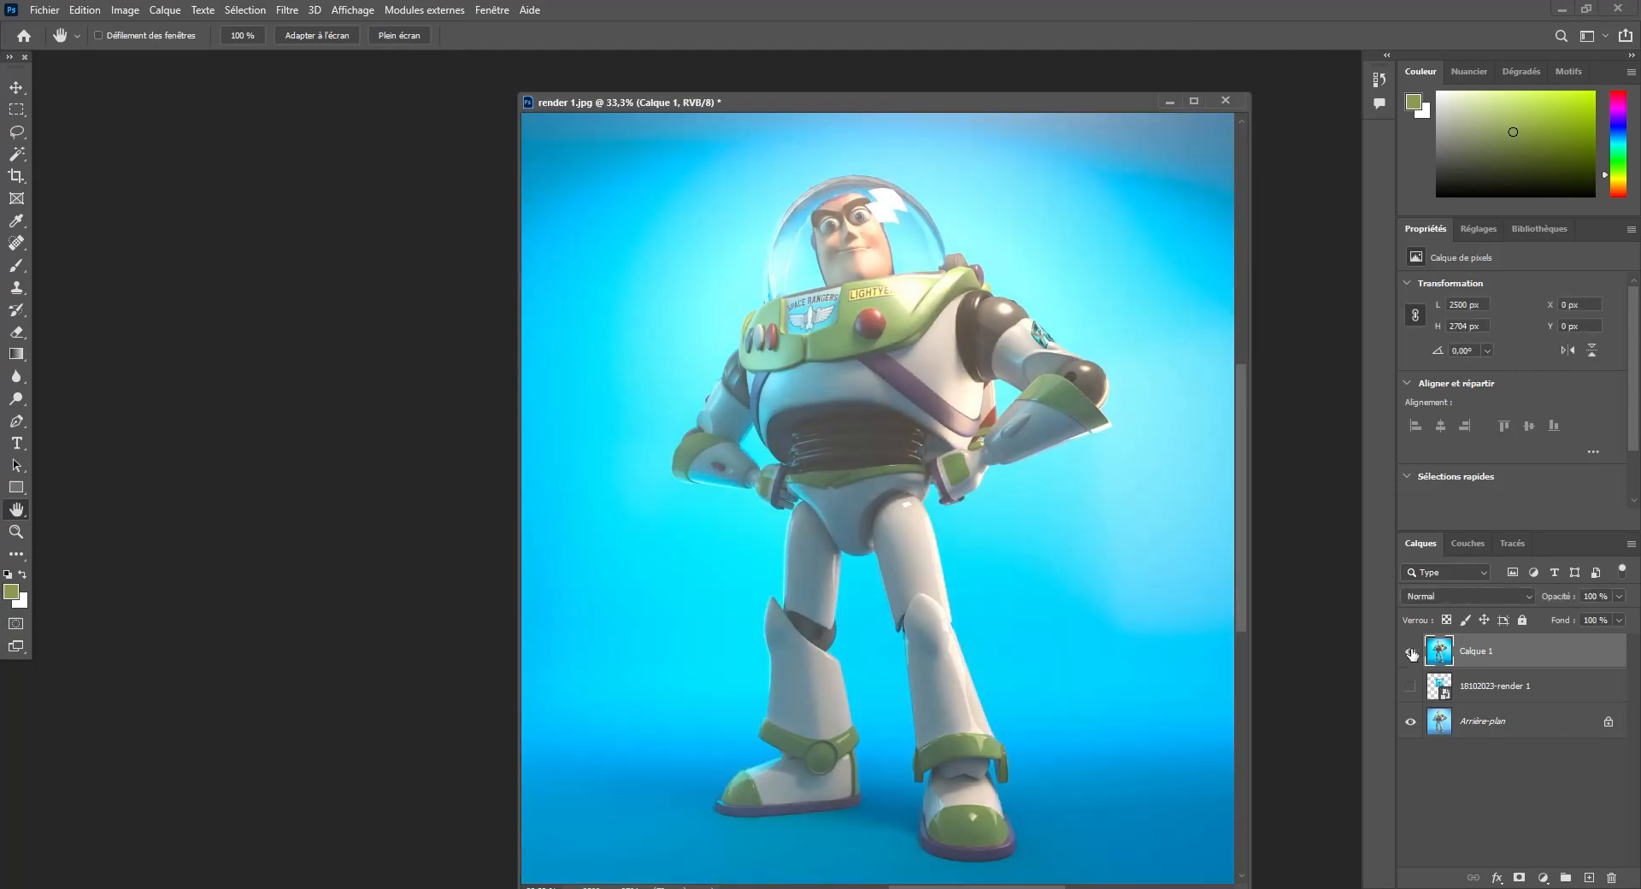
left_click(1410, 652)
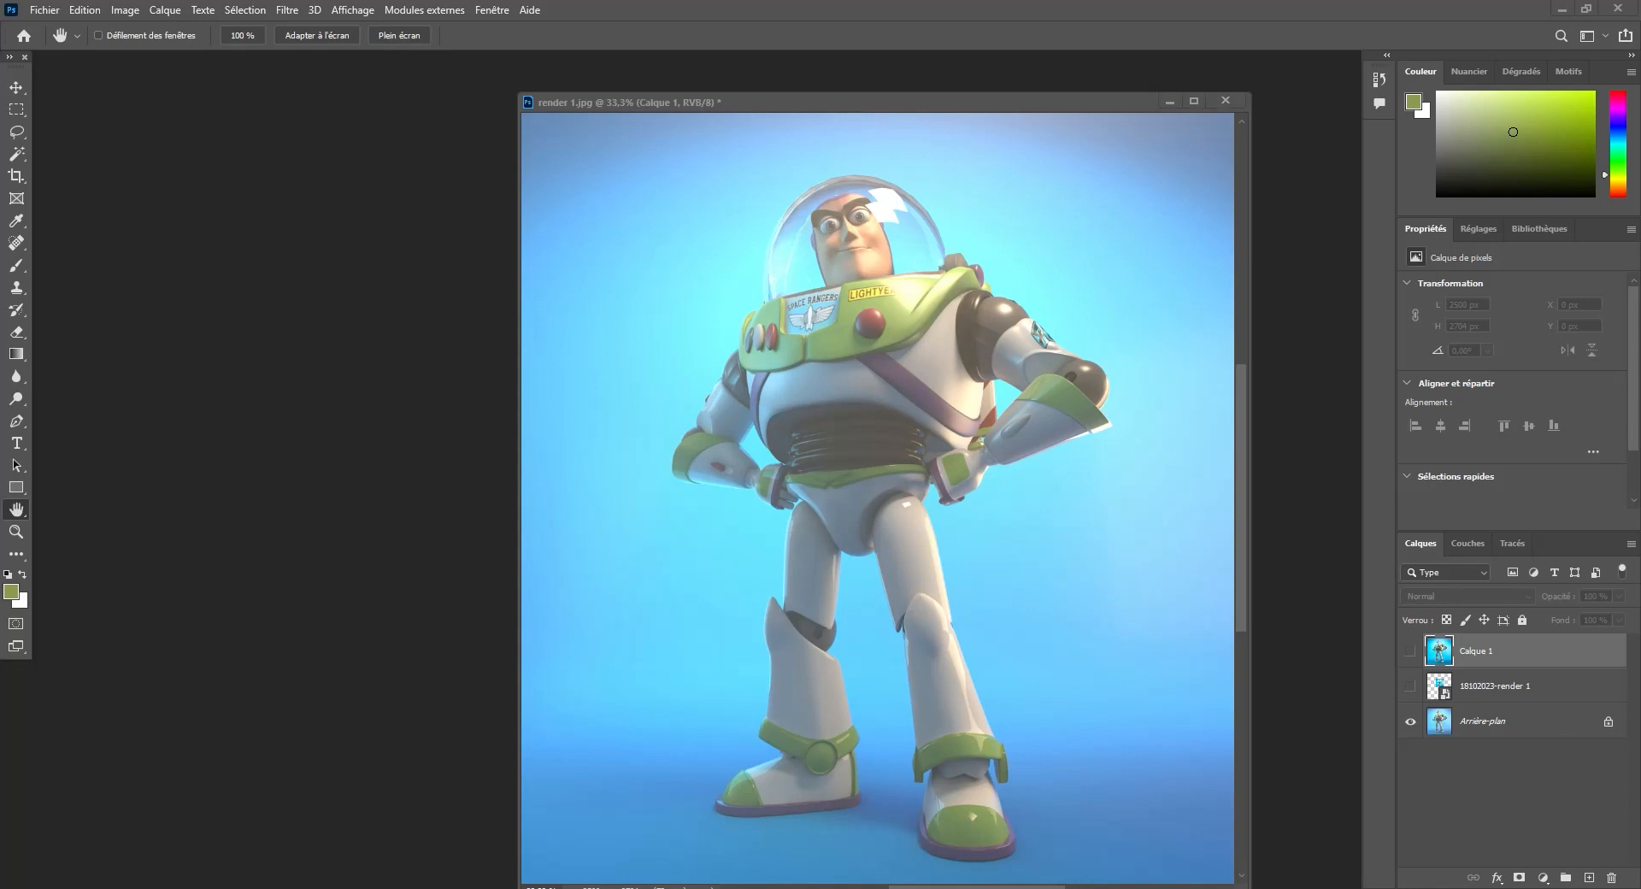
Delete the Calque 1 and 18102023-render 1 layers, keeping only Arrière-plan.
left_click(1531, 694, "shift")
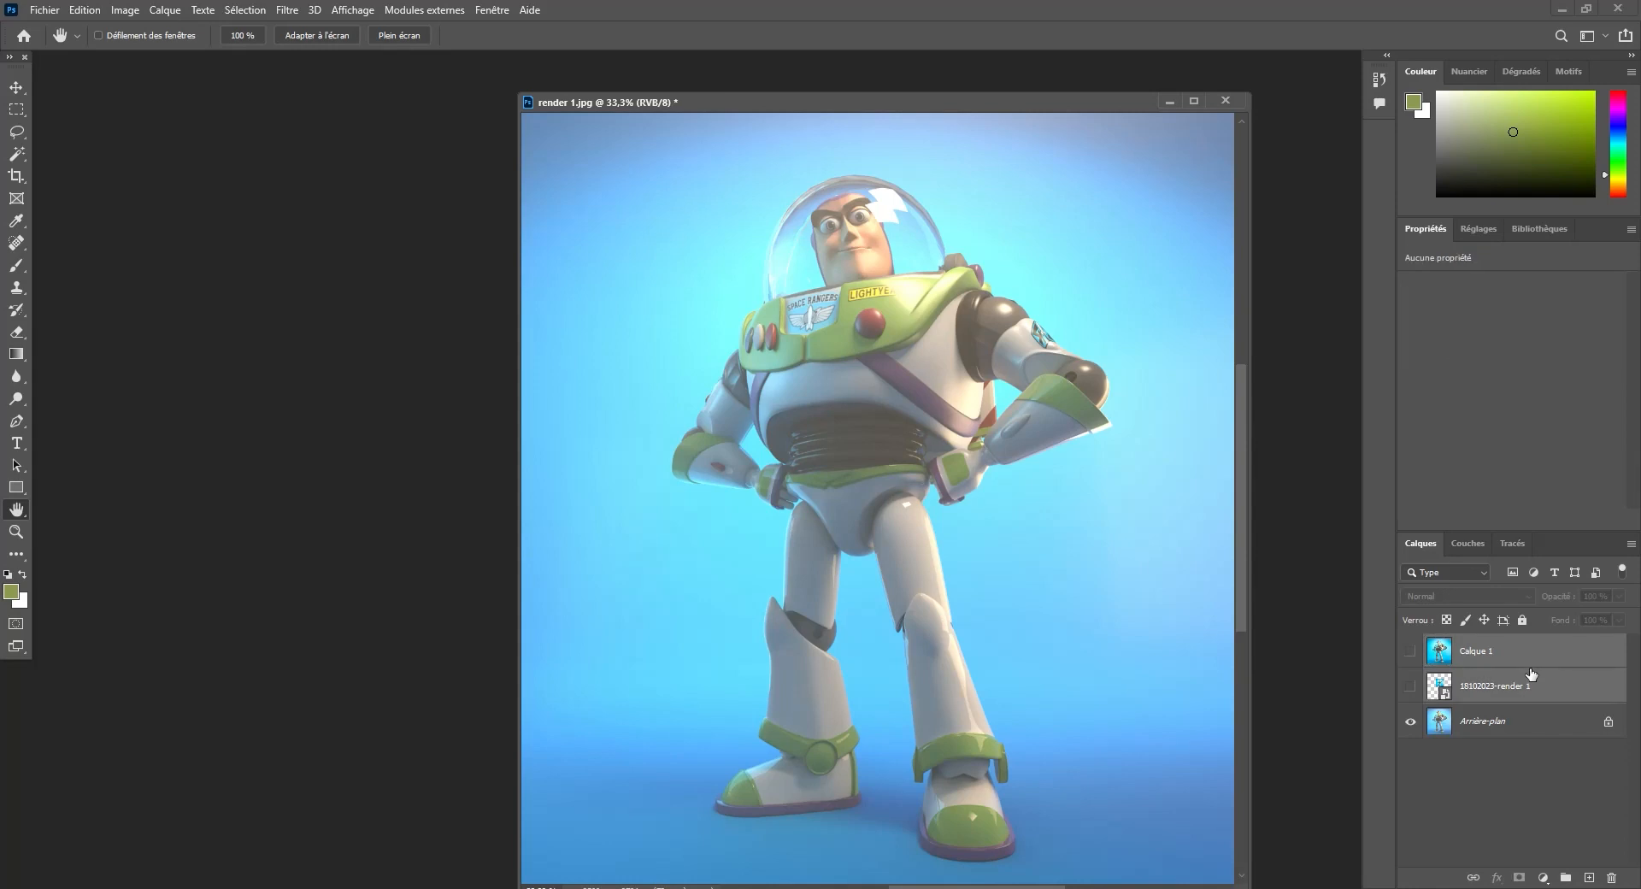
left_click(1610, 877)
left_click(749, 337)
Try placing 3-1.jpg from the export folder as an embedded layer in render 1.jpg, and delete that layer.
left_click(44, 9)
left_click(128, 352)
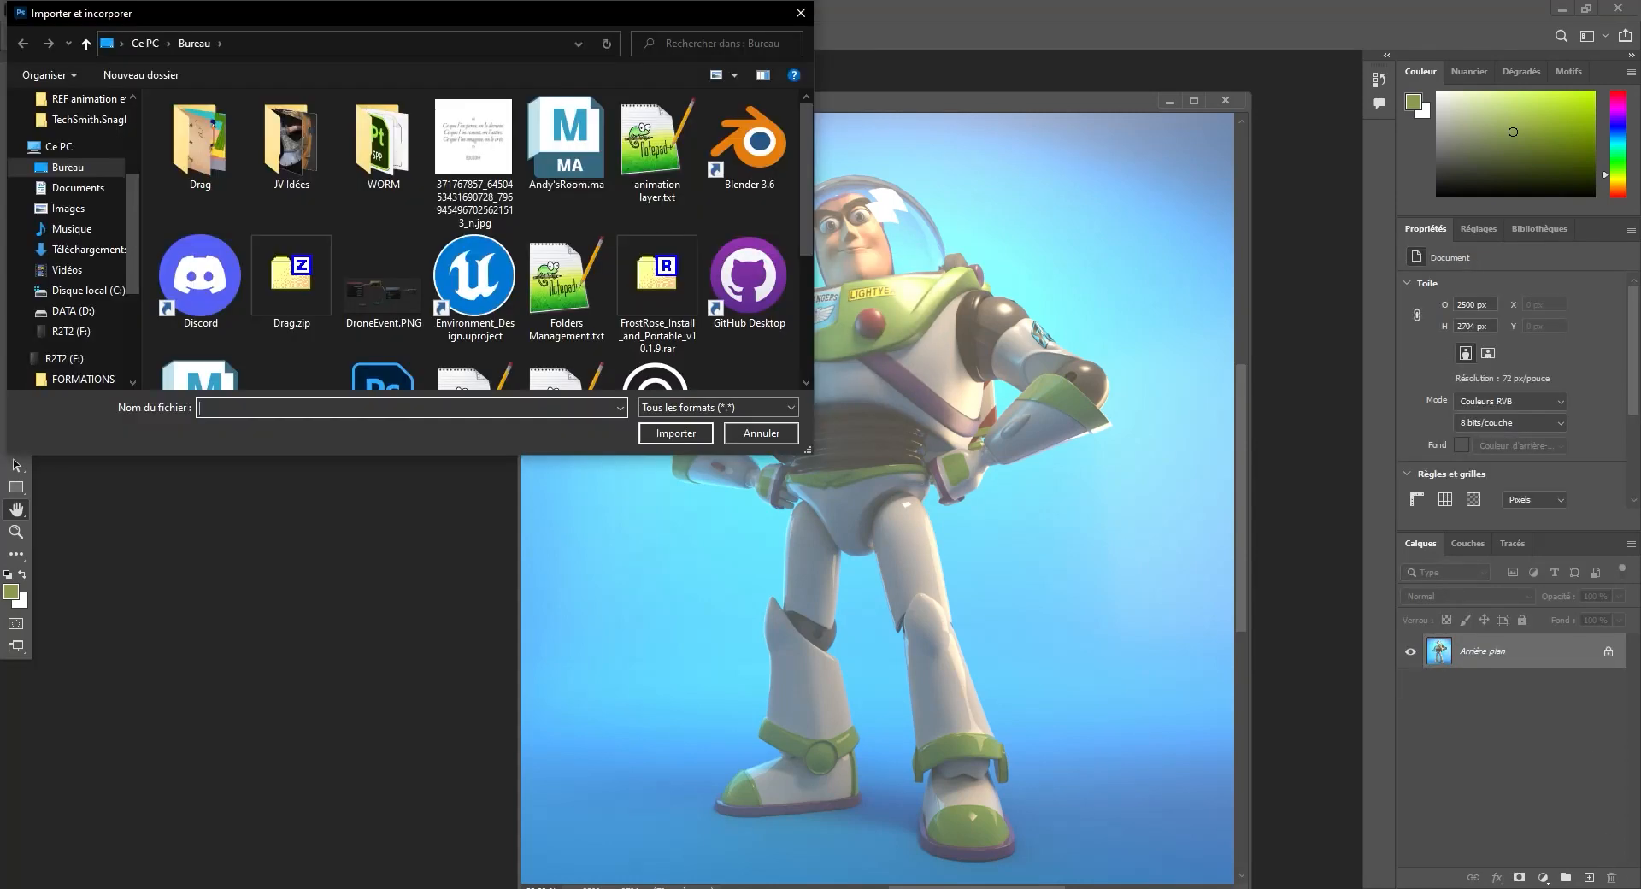
left_click(246, 44)
key("ctrl+v")
key("Return")
double_click(200, 143)
key("Return")
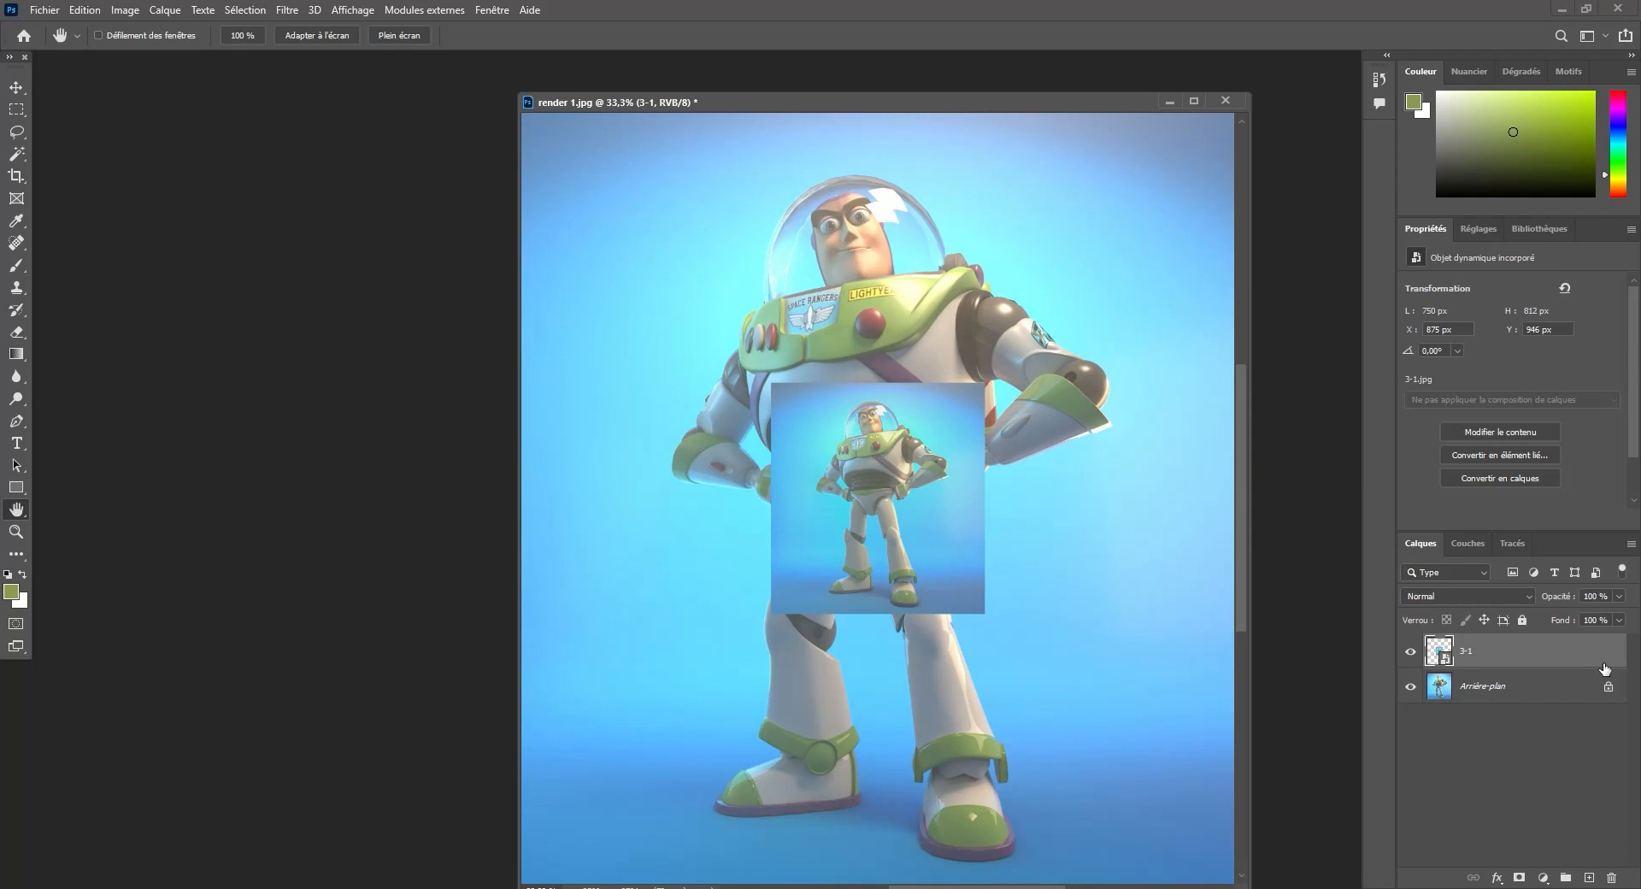
left_click(1611, 877)
left_click(750, 337)
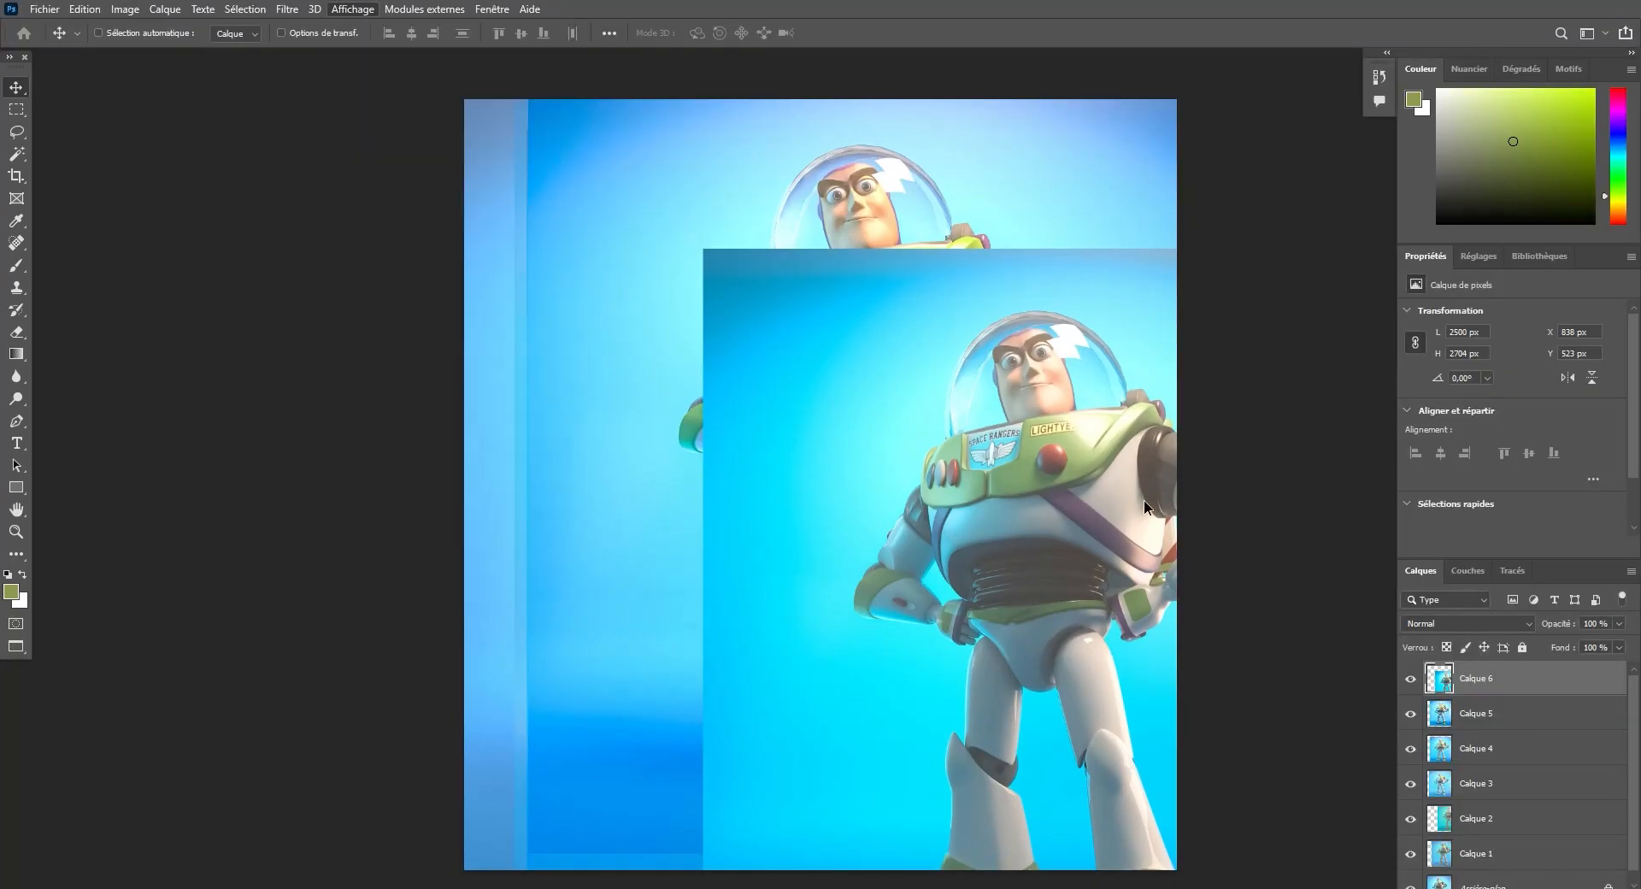
Align the graded layers Calque 6, Calque 2 and Calque 1 exactly with the canvas, hiding each layer that covers the next one.
left_click_drag(1073, 492, 870, 538)
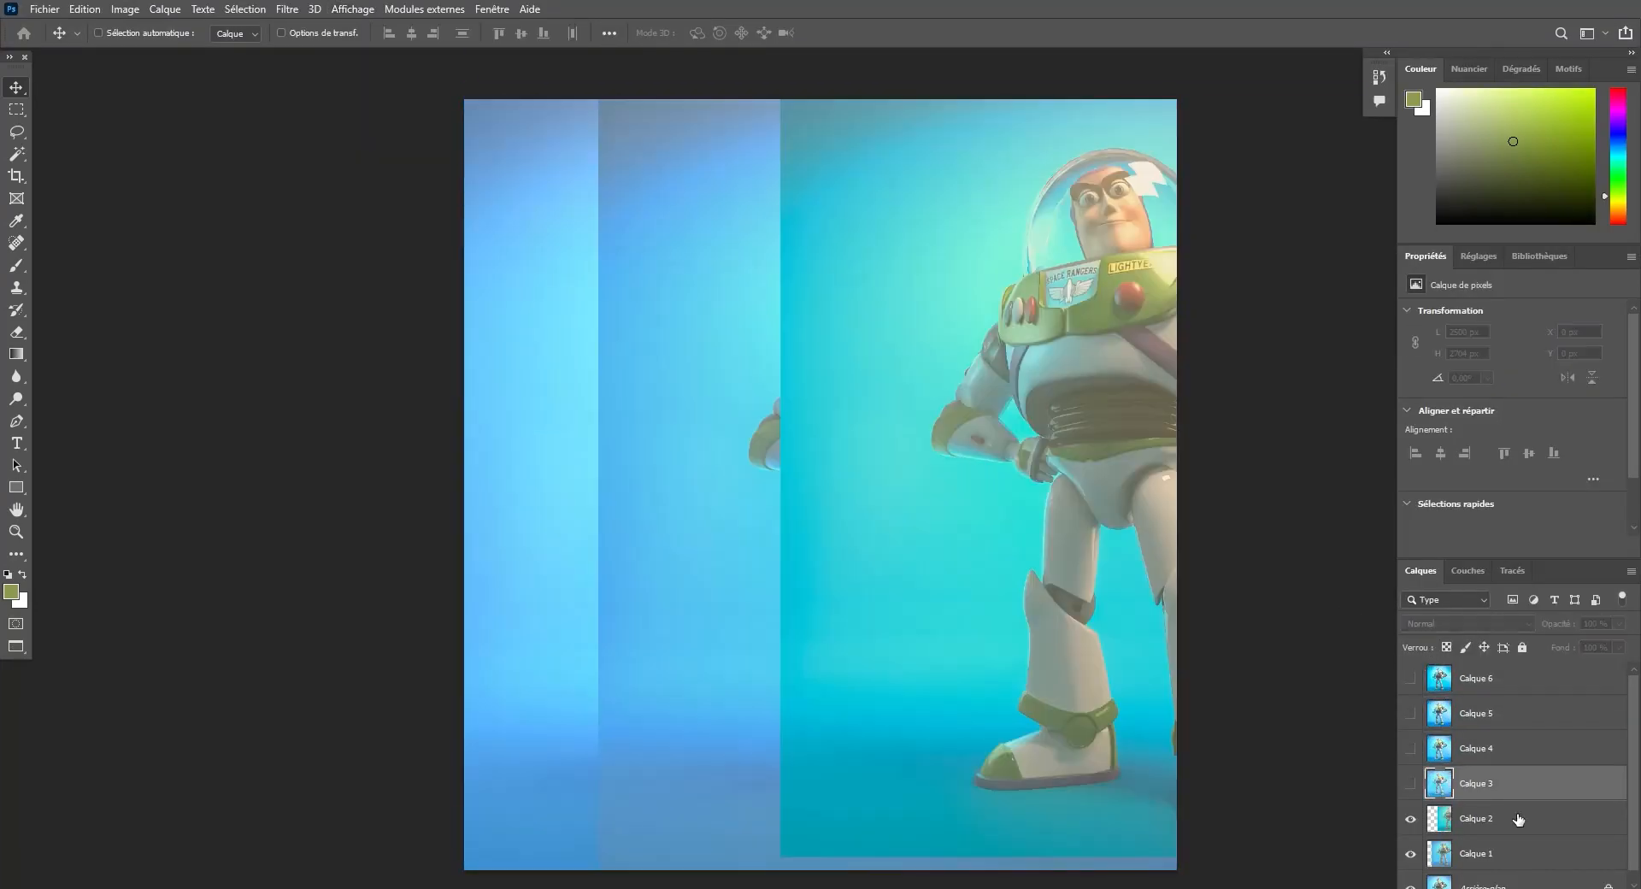
left_click(1518, 818)
left_click_drag(943, 566, 648, 596)
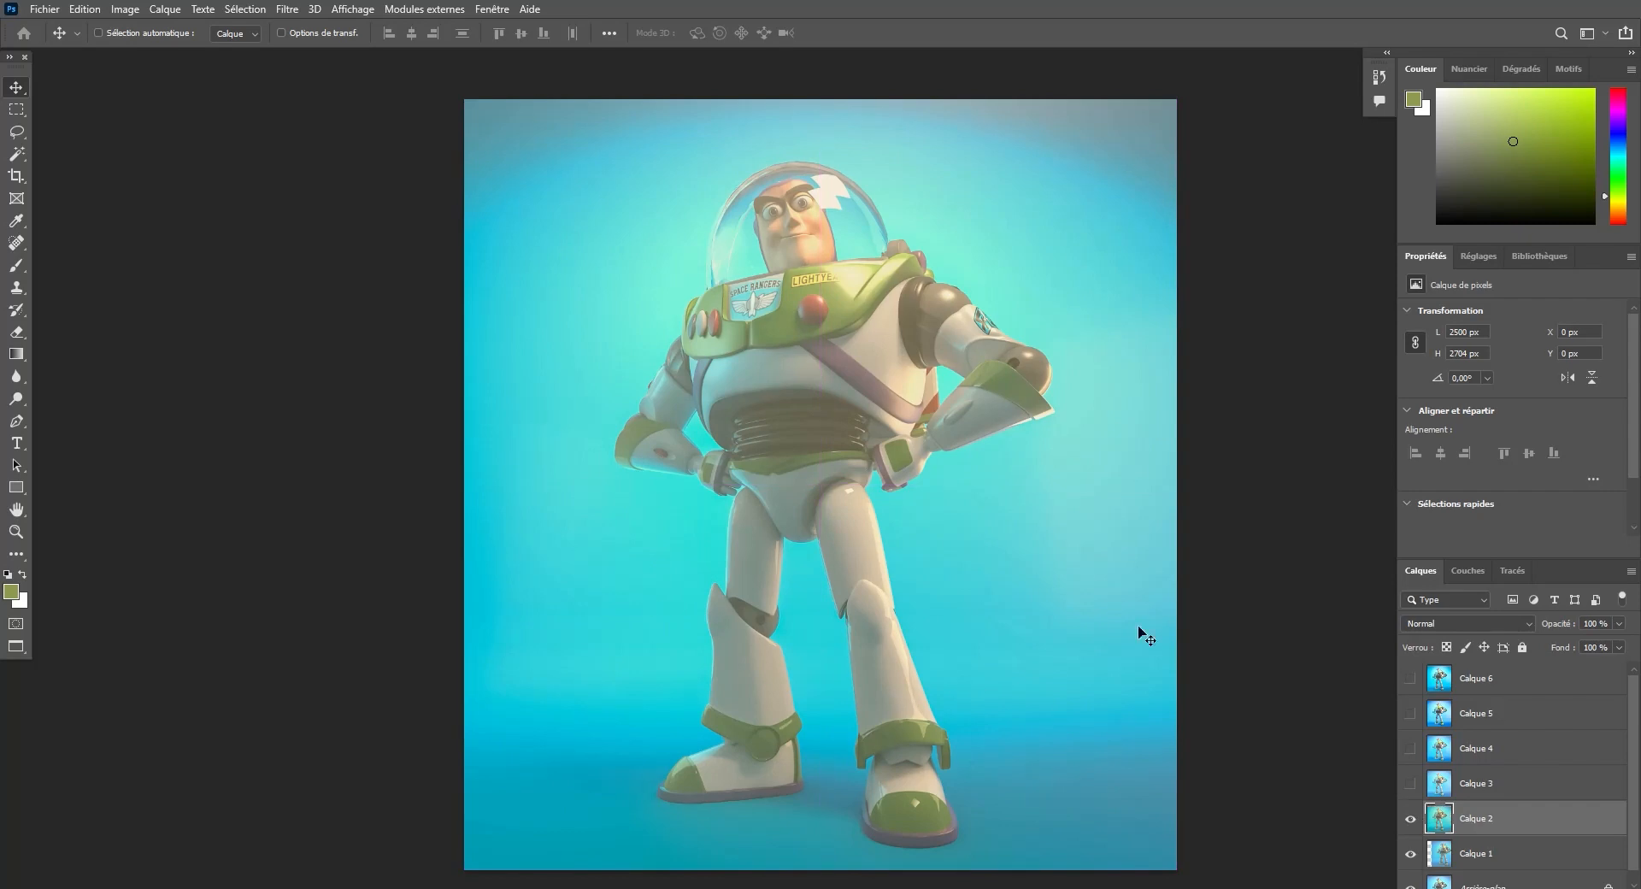
scroll(1538, 694, "down", 1)
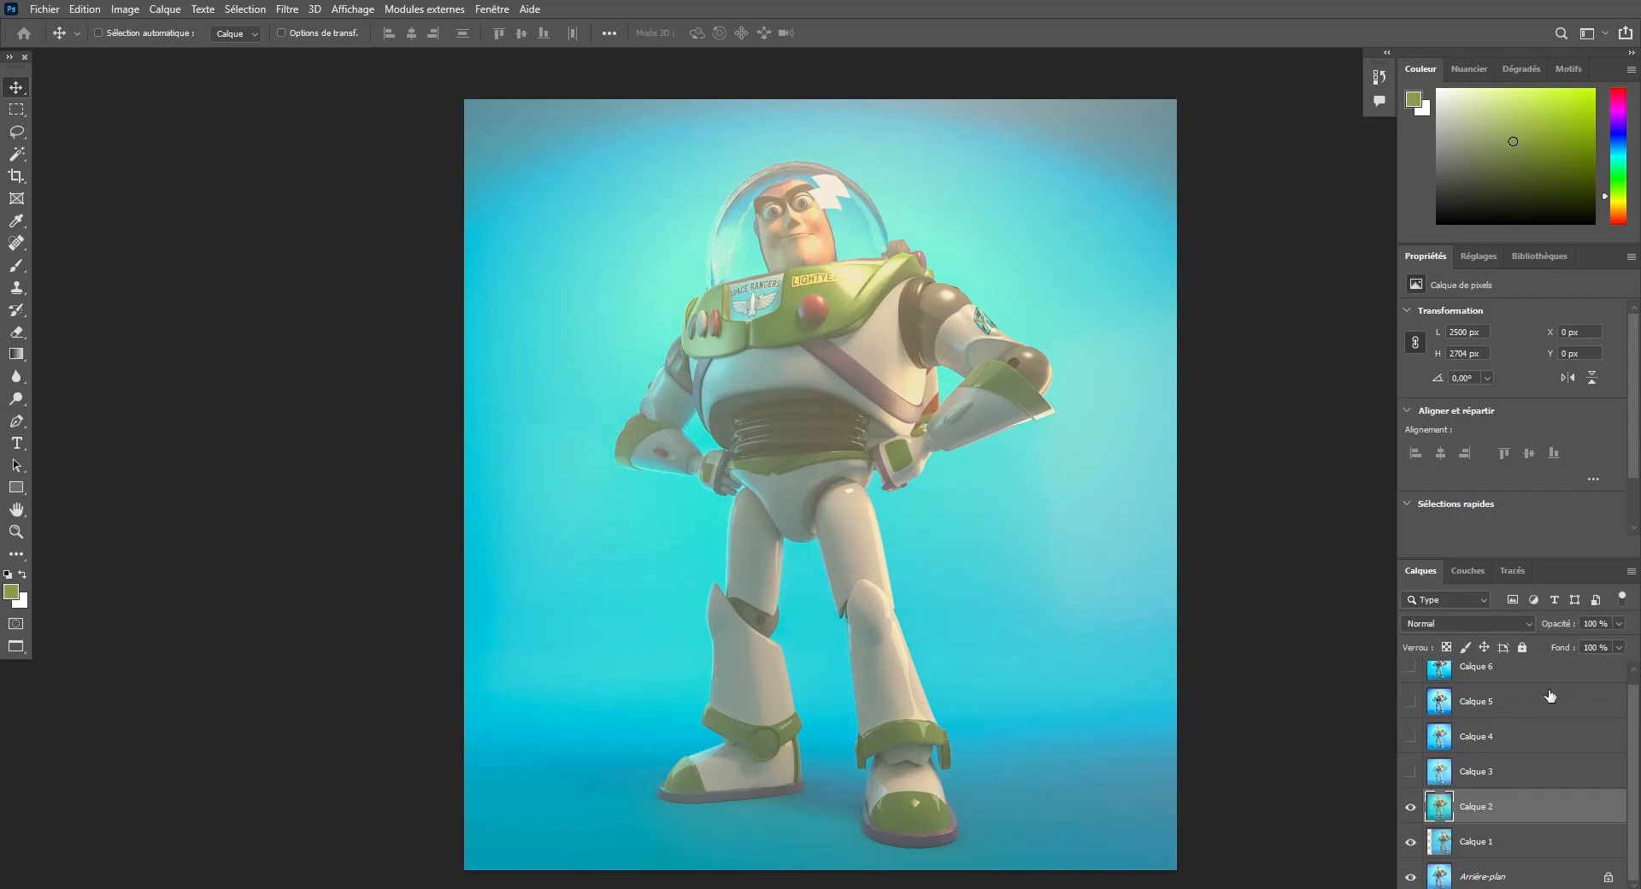
left_click(1409, 808)
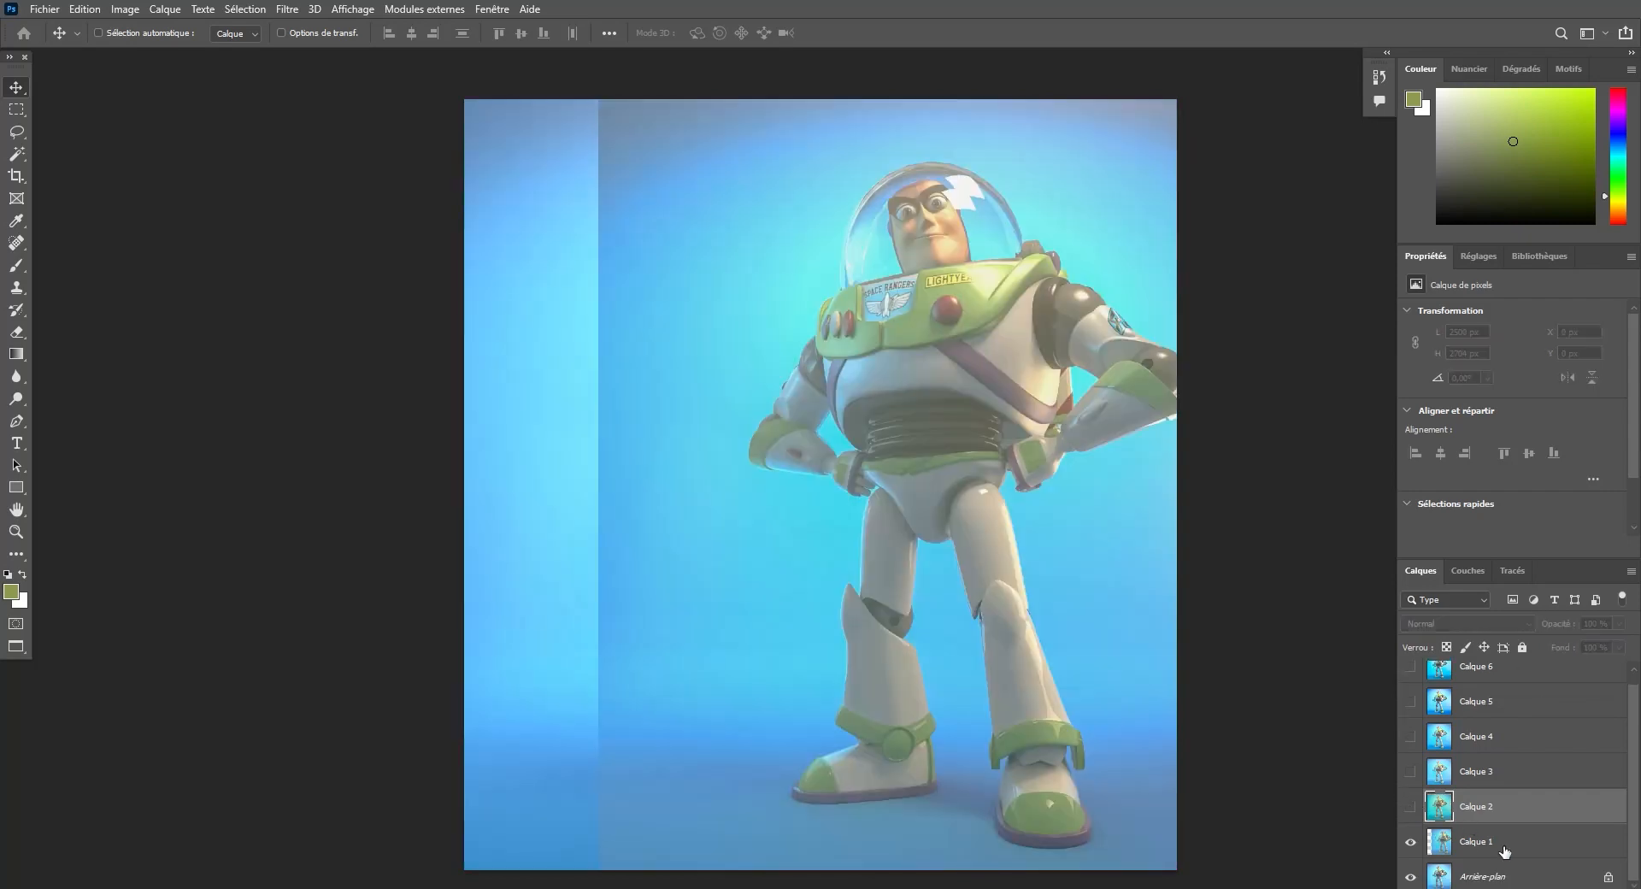
left_click(1504, 846)
left_click_drag(981, 541, 844, 539)
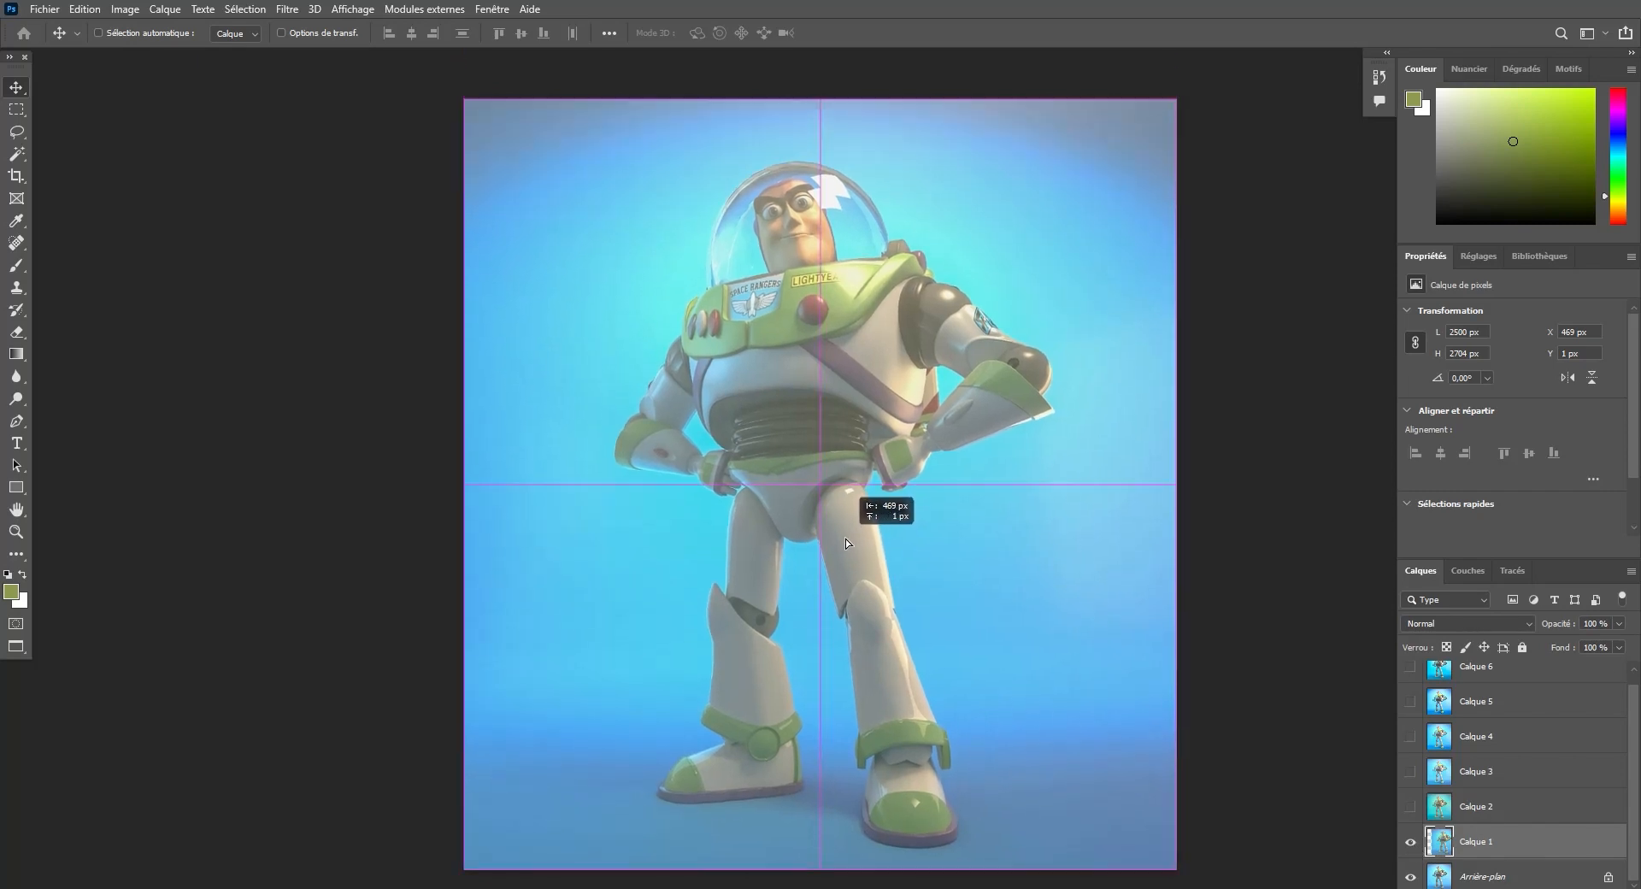
Hide Calque 1 and compare the turquoise Calque 2 grading with the original render by toggling its visibility.
left_click(1408, 844)
left_click(1411, 808)
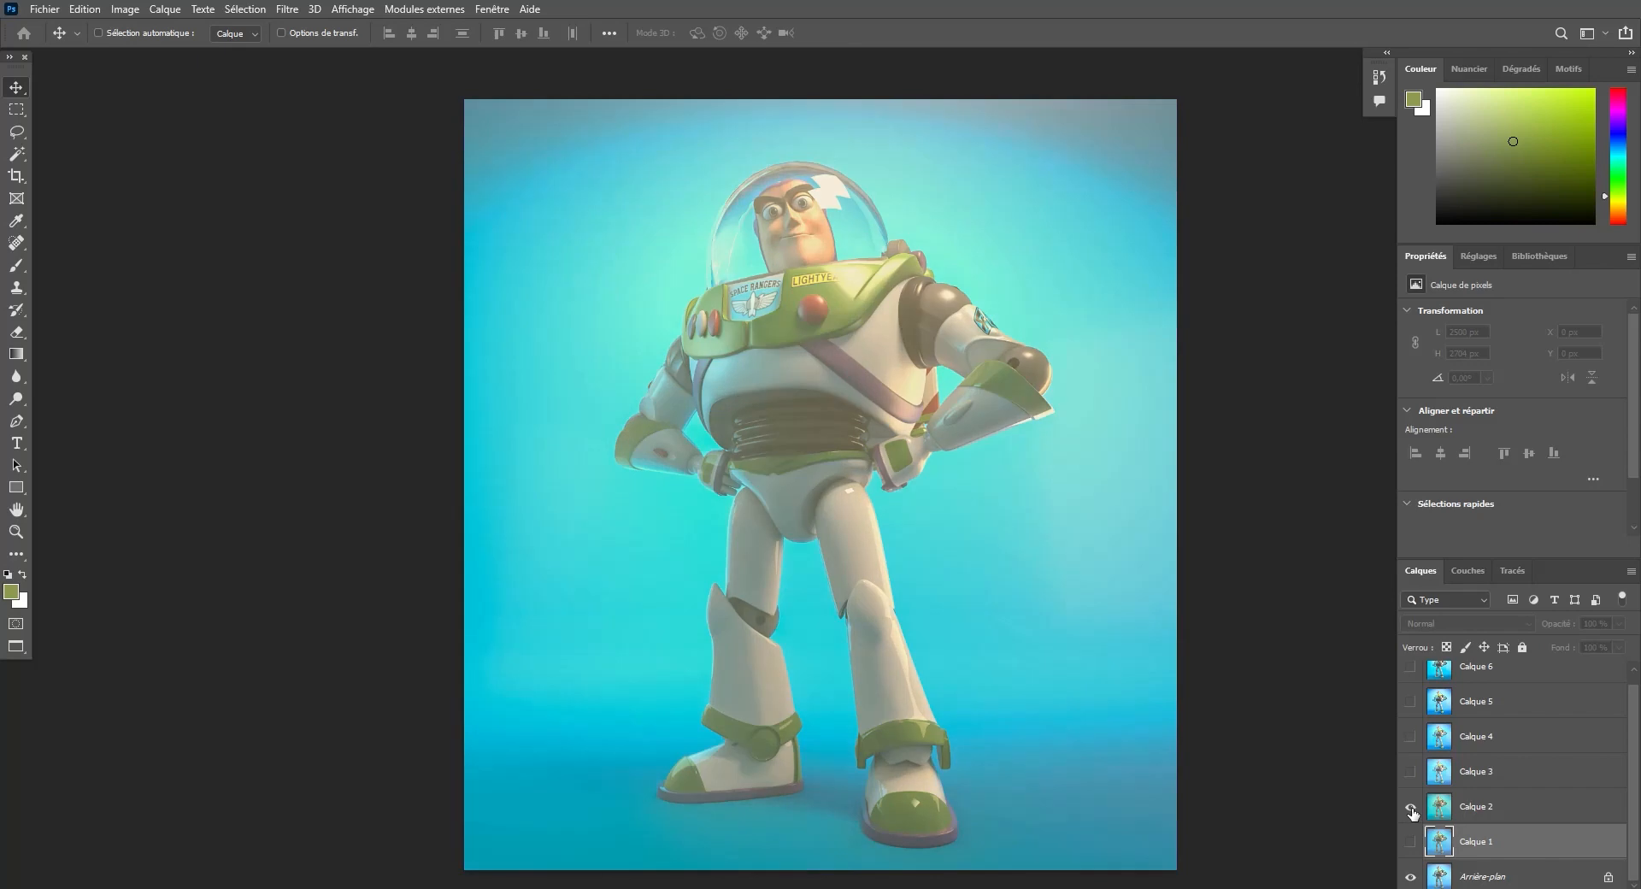
left_click(1410, 807)
left_click(1410, 807)
left_click(1410, 808)
left_click(1410, 808)
left_click(1411, 809)
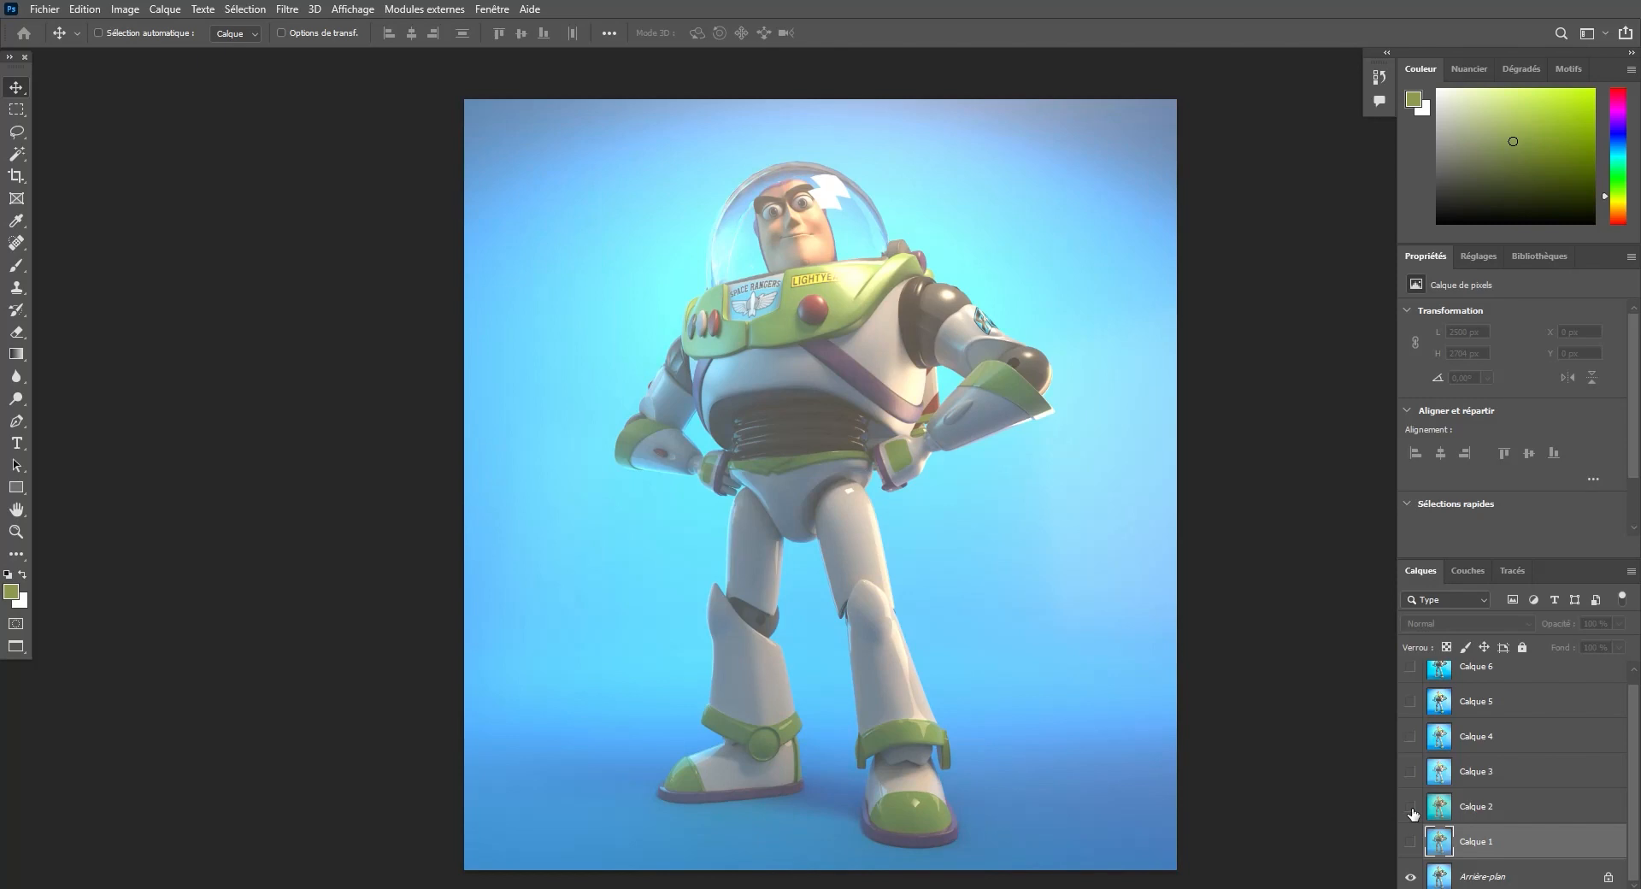
left_click(1410, 808)
left_click(1410, 809)
Compare the Calque 3, Calque 4, Calque 6 and Calque 5 gradings by toggling the layers' visibility.
left_click(1410, 772)
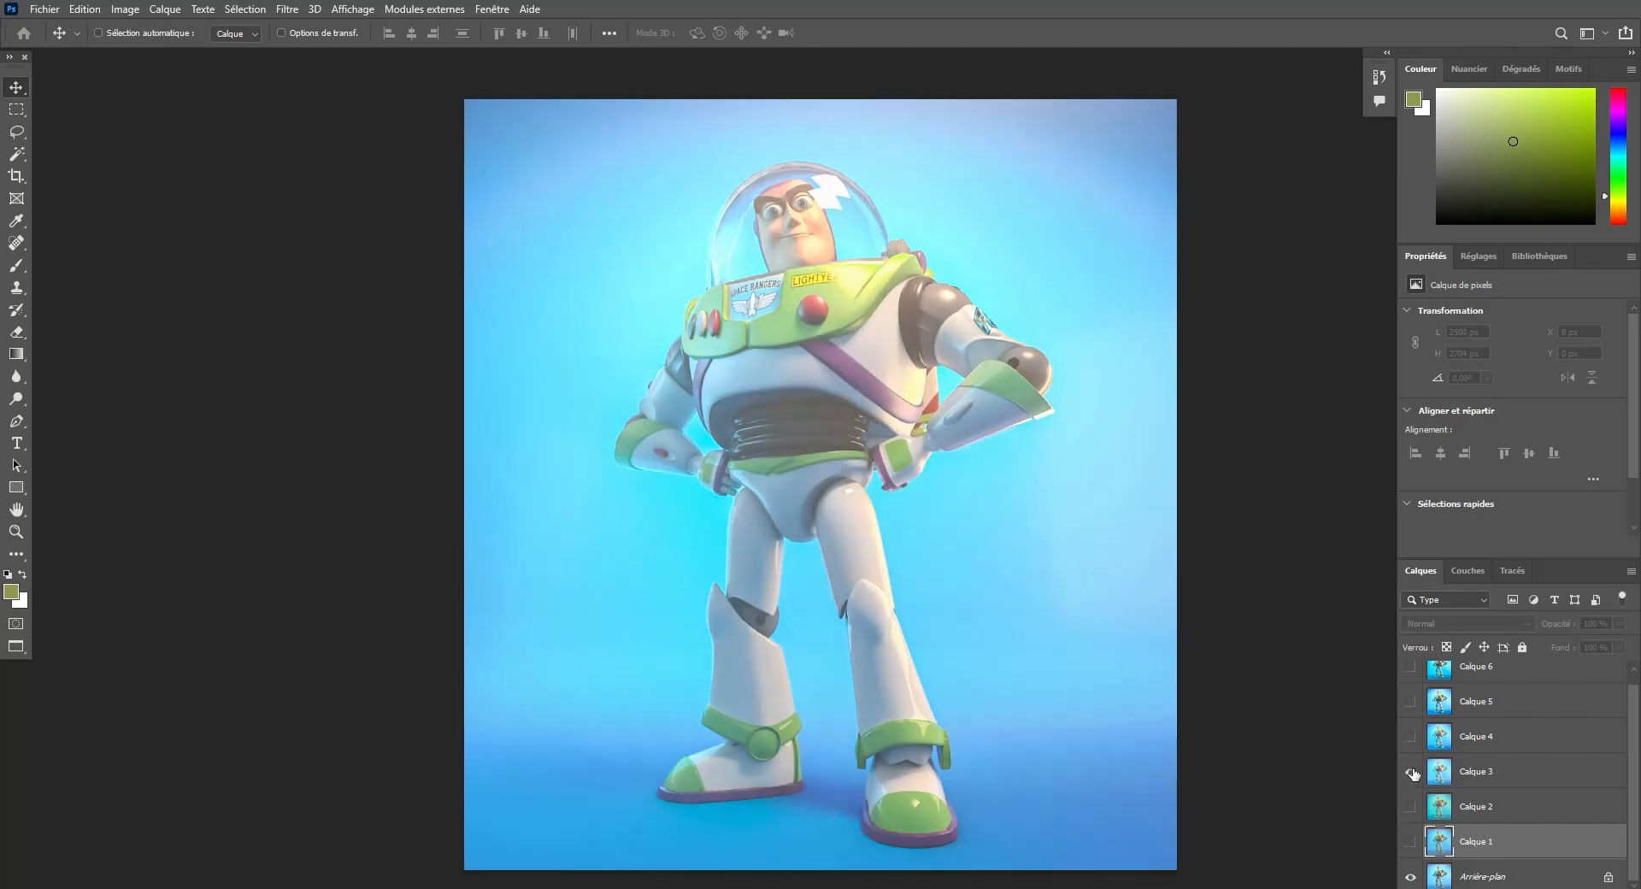
left_click(1411, 772)
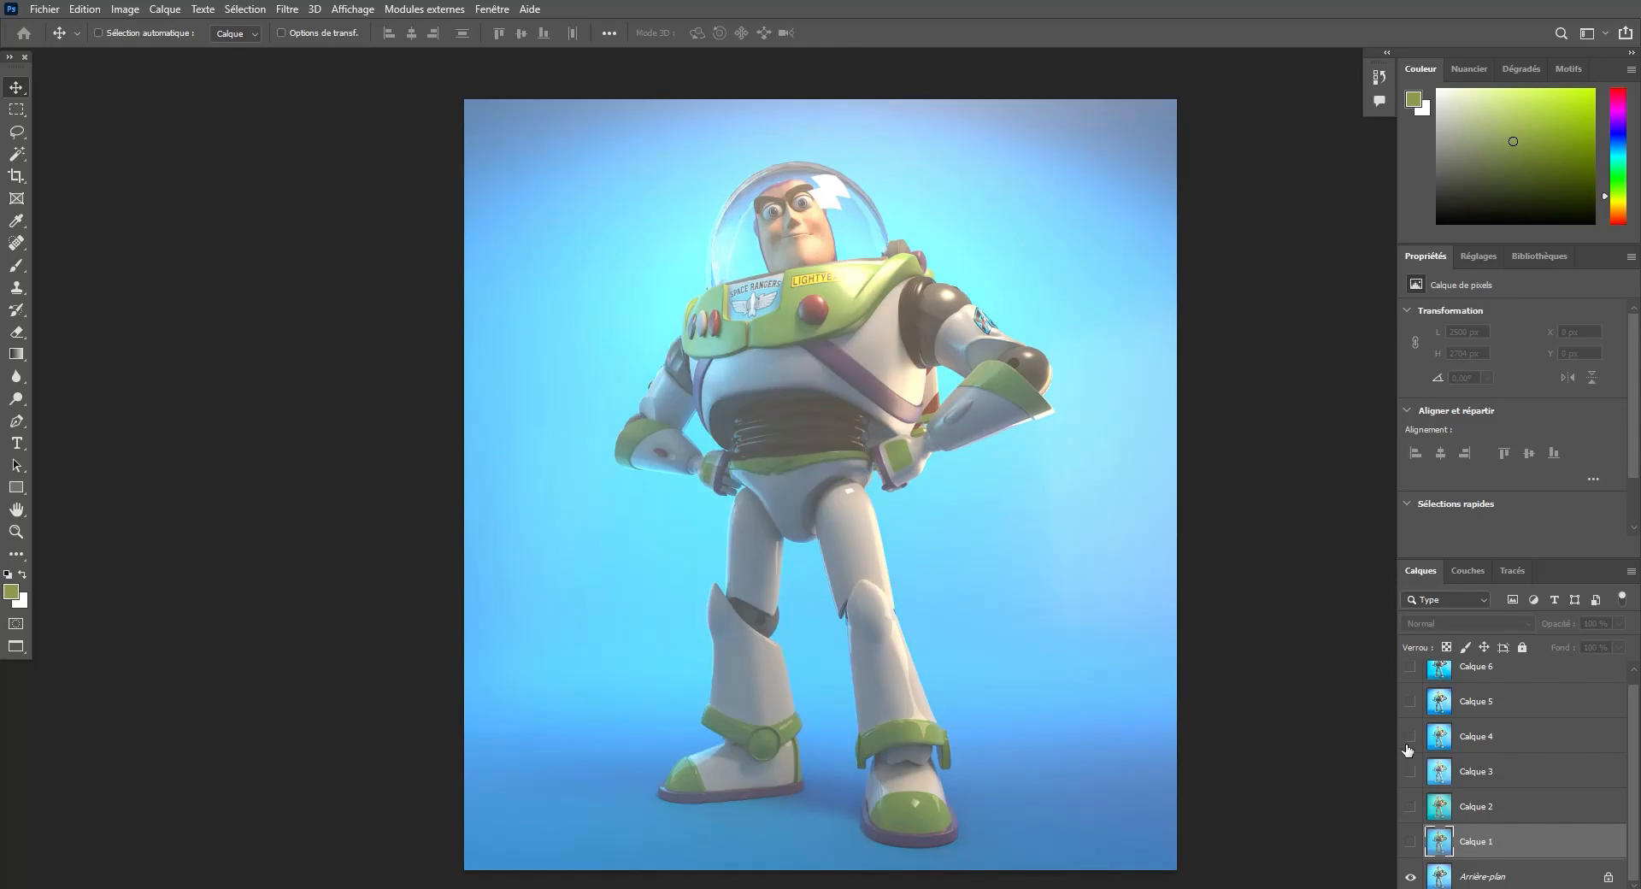
left_click(1409, 737)
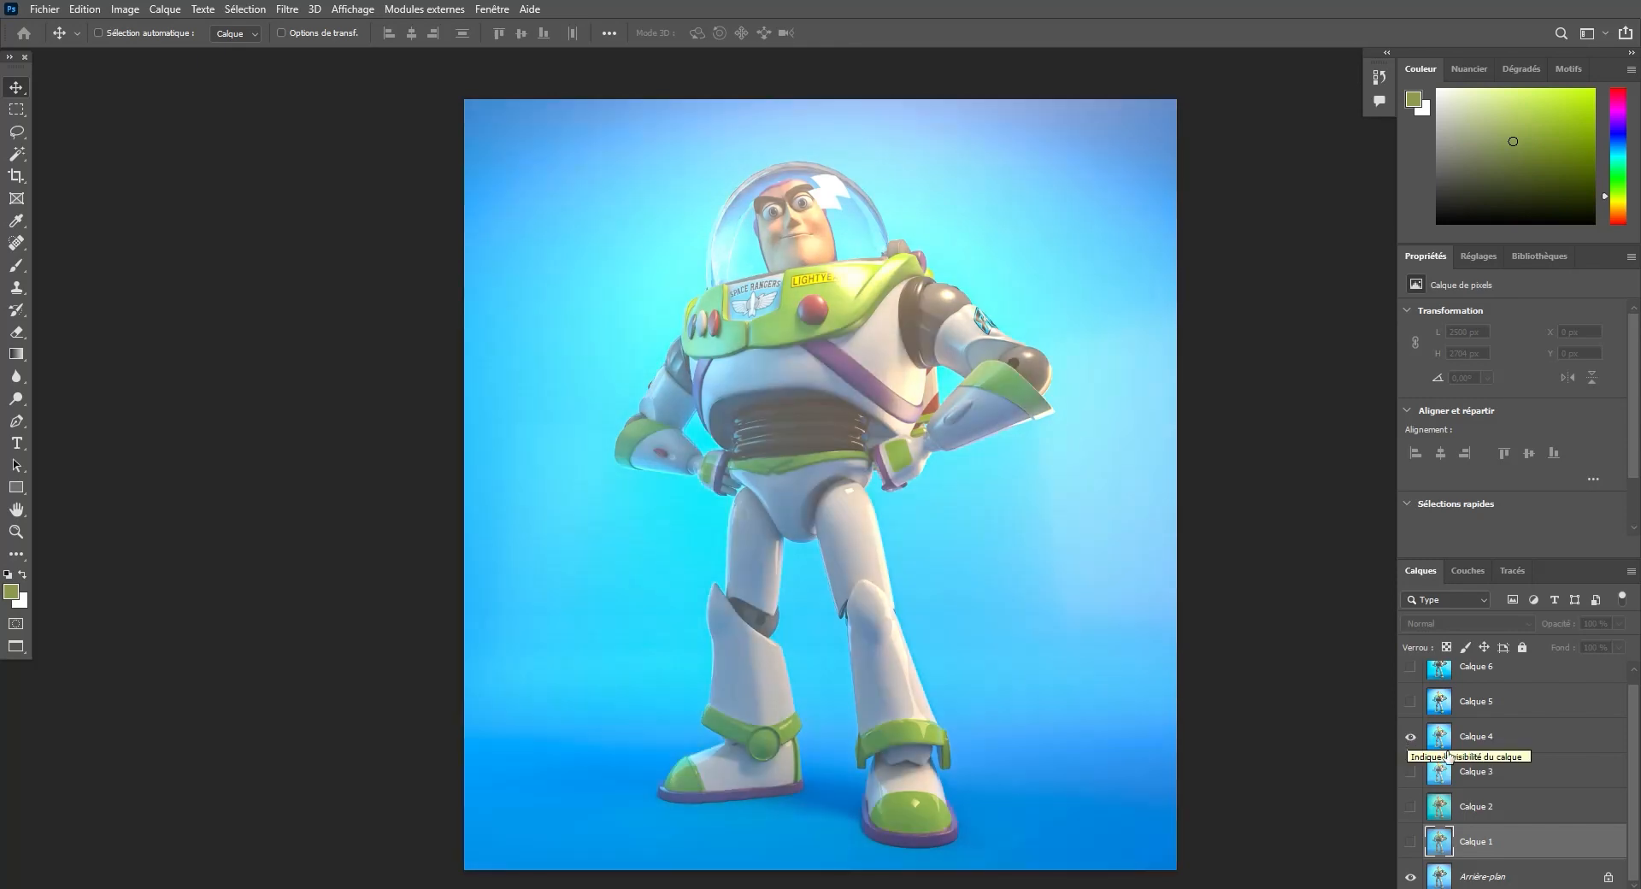
left_click(1410, 703)
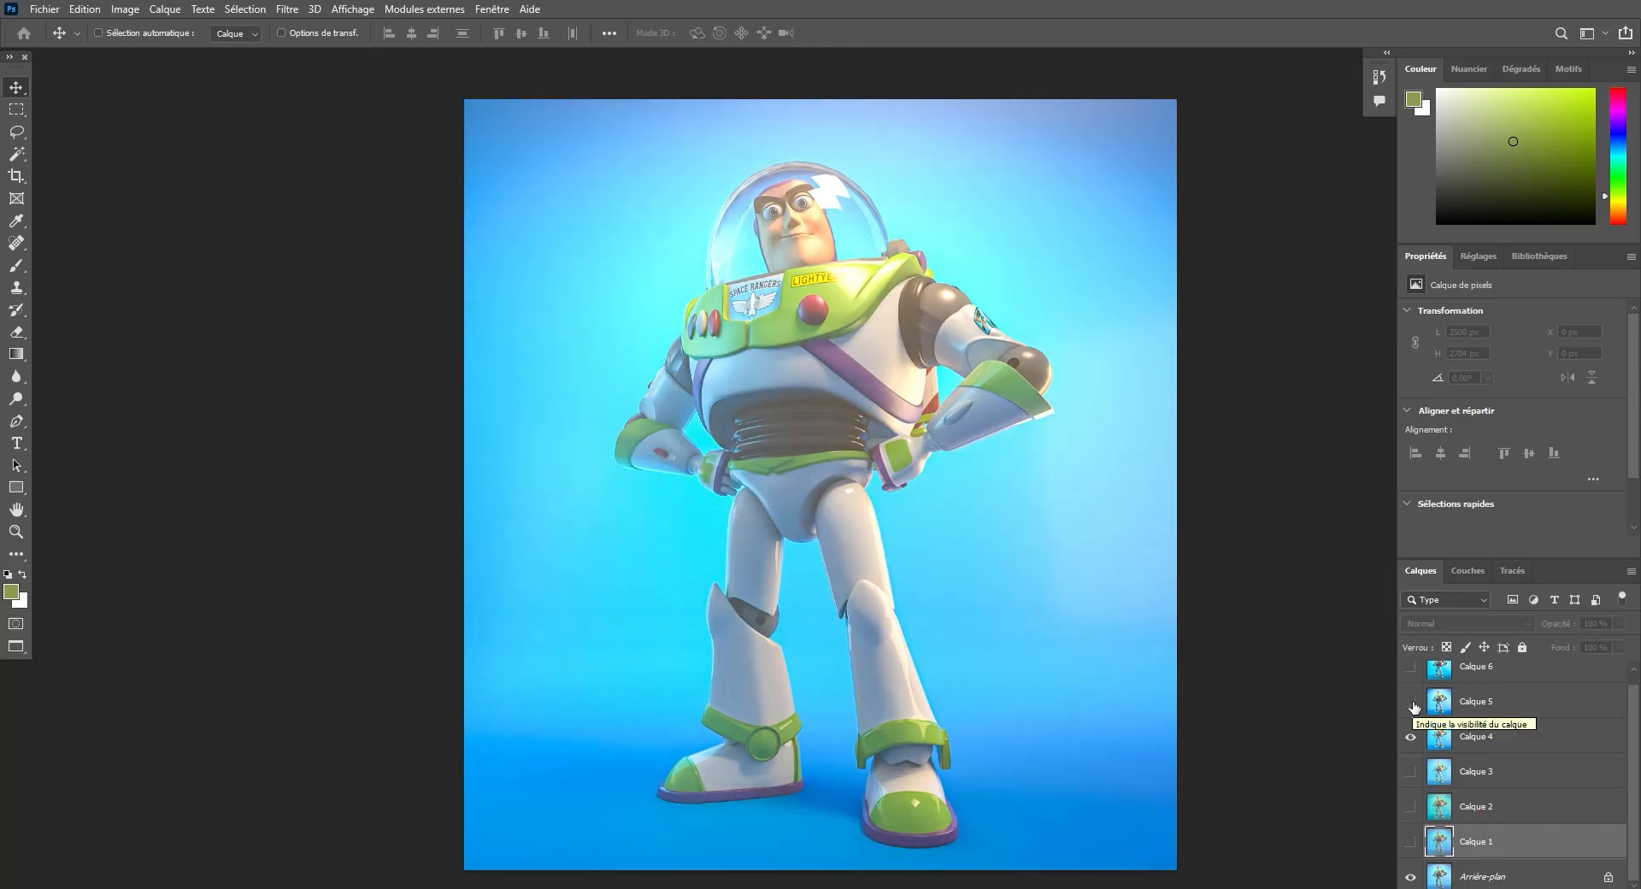
scroll(1413, 706, "up", 1)
left_click(1411, 678)
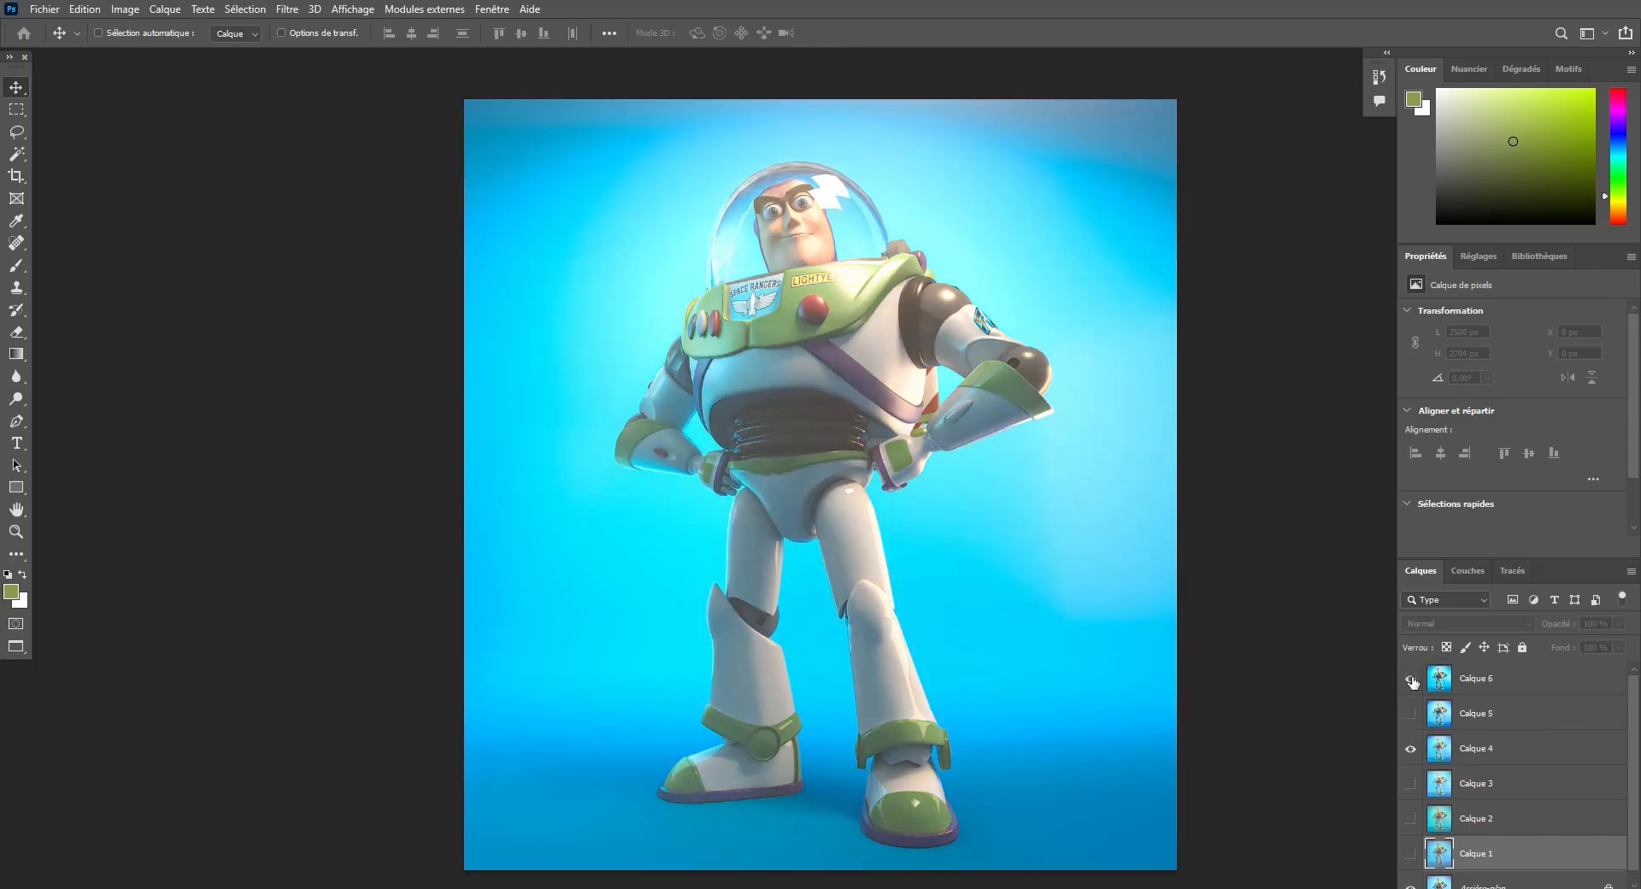
left_click(1411, 678)
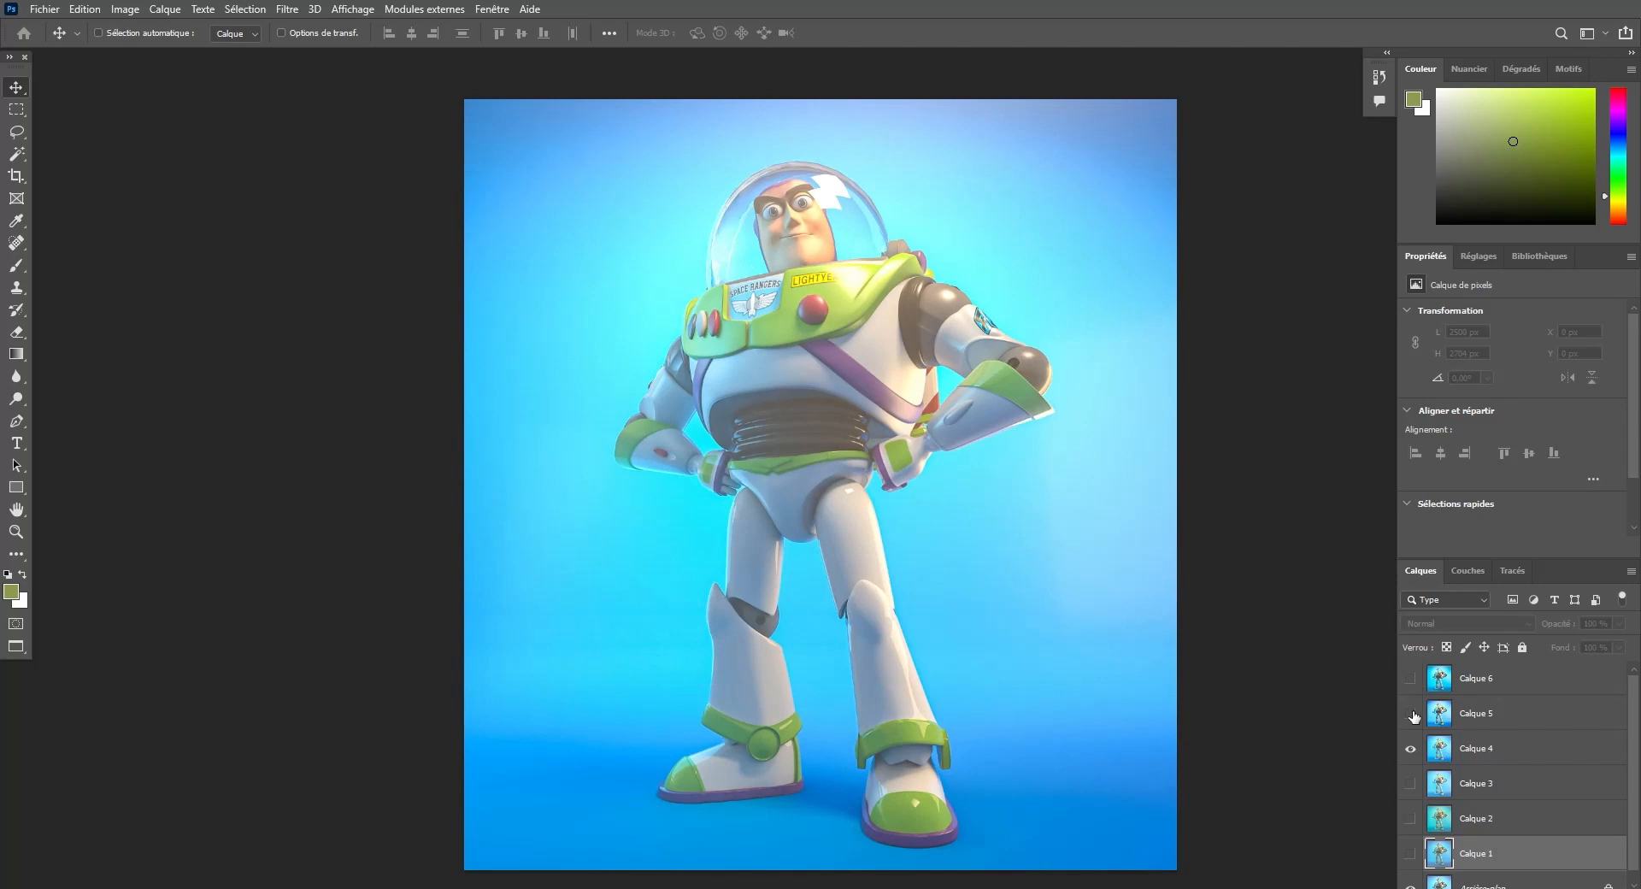
left_click(1410, 713)
left_click(1411, 713)
left_click(1411, 750)
Reorder the layers so that Calque 2 sits directly above Arrière-plan and Calque 4 directly above Calque 2.
scroll(1495, 745, "down", 1)
left_click_drag(1496, 740, 1526, 850)
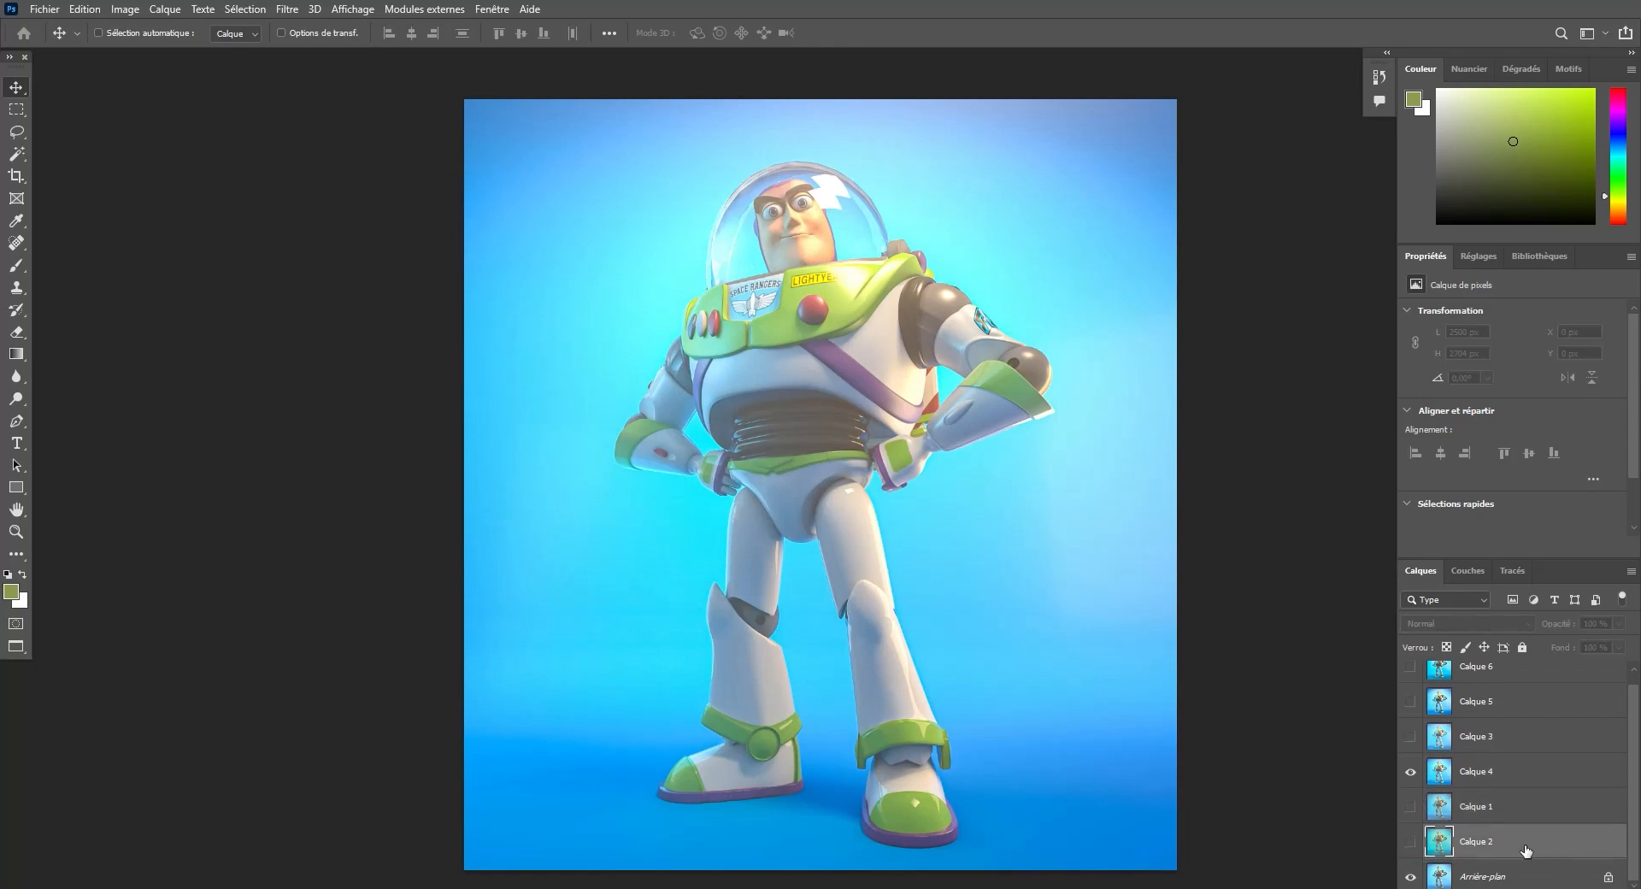
left_click_drag(1498, 775, 1508, 819)
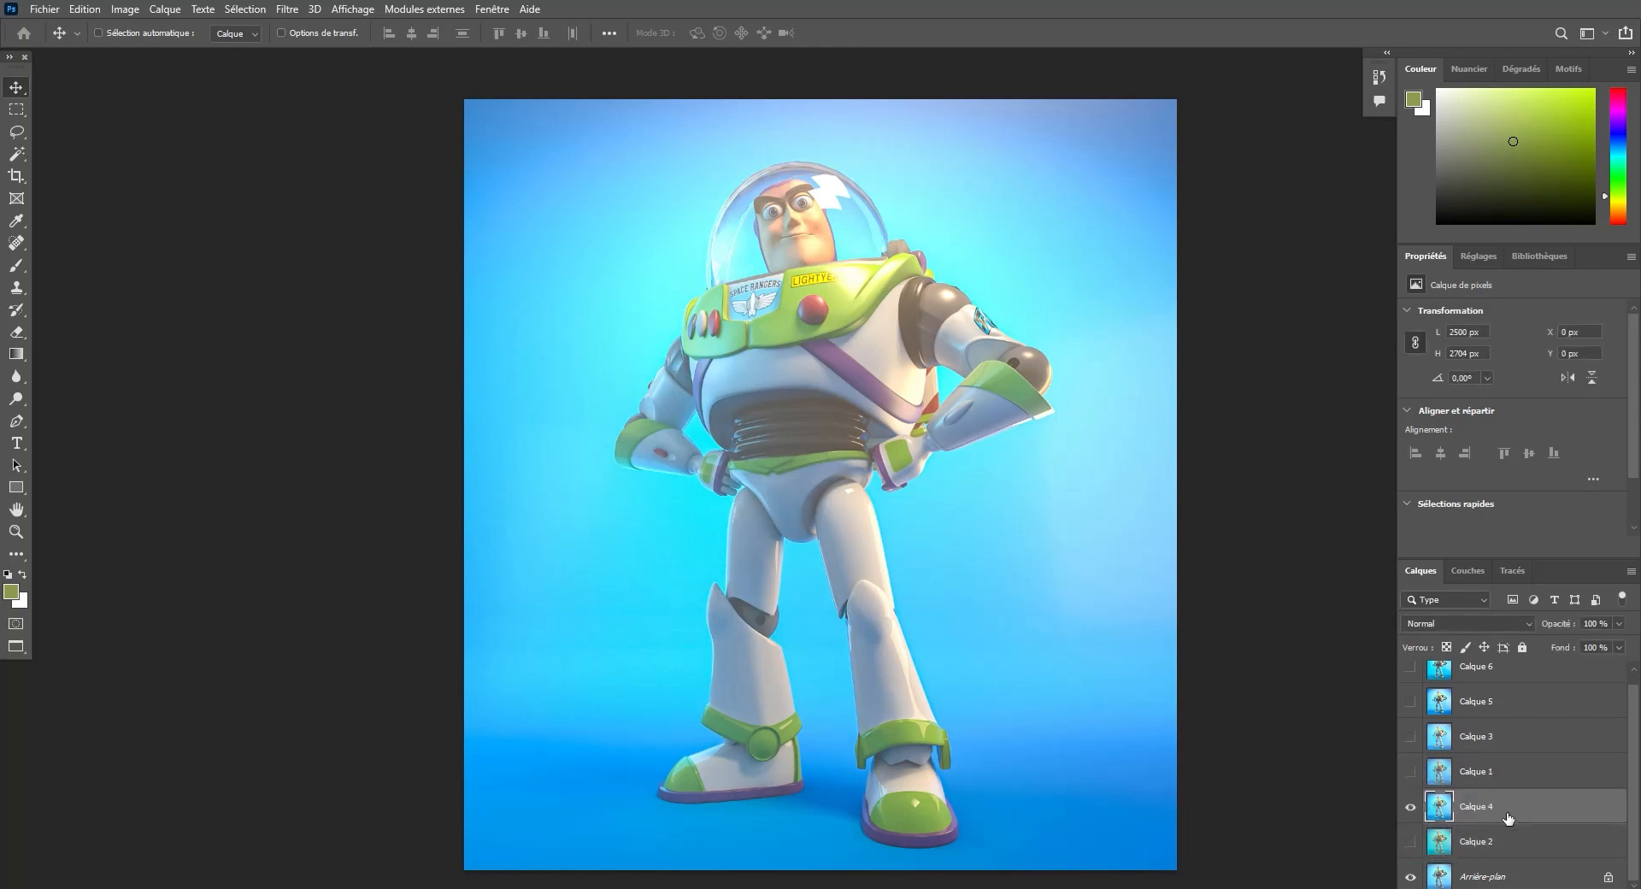
Label the layers Calque 2 and Calque 4 with the orange colour (Orange).
left_click(1522, 849)
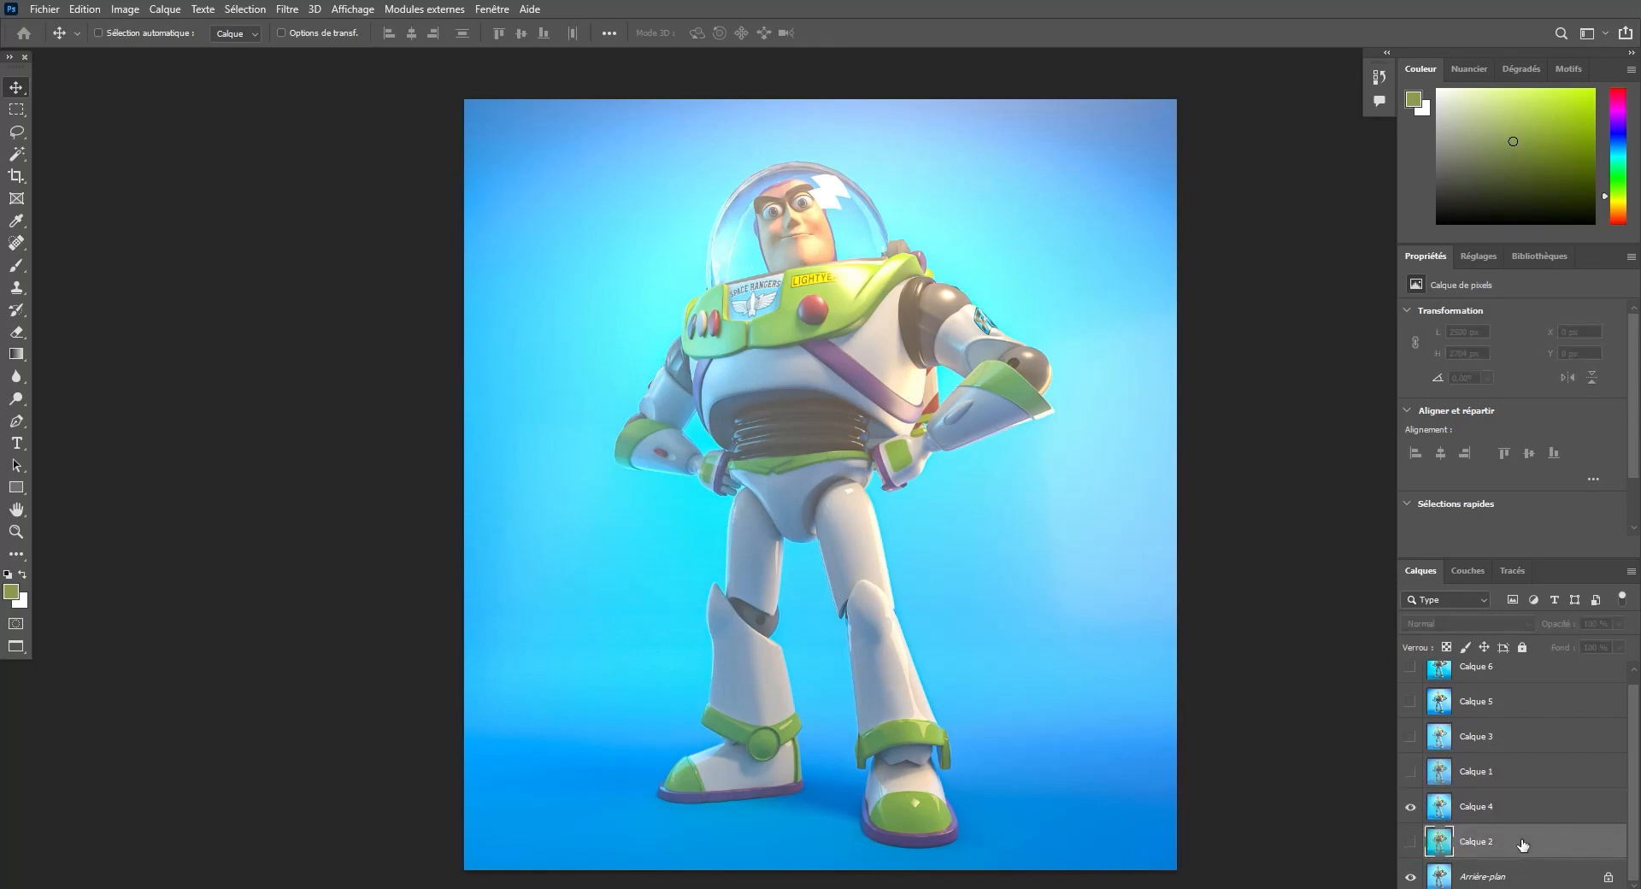
right_click(1523, 846)
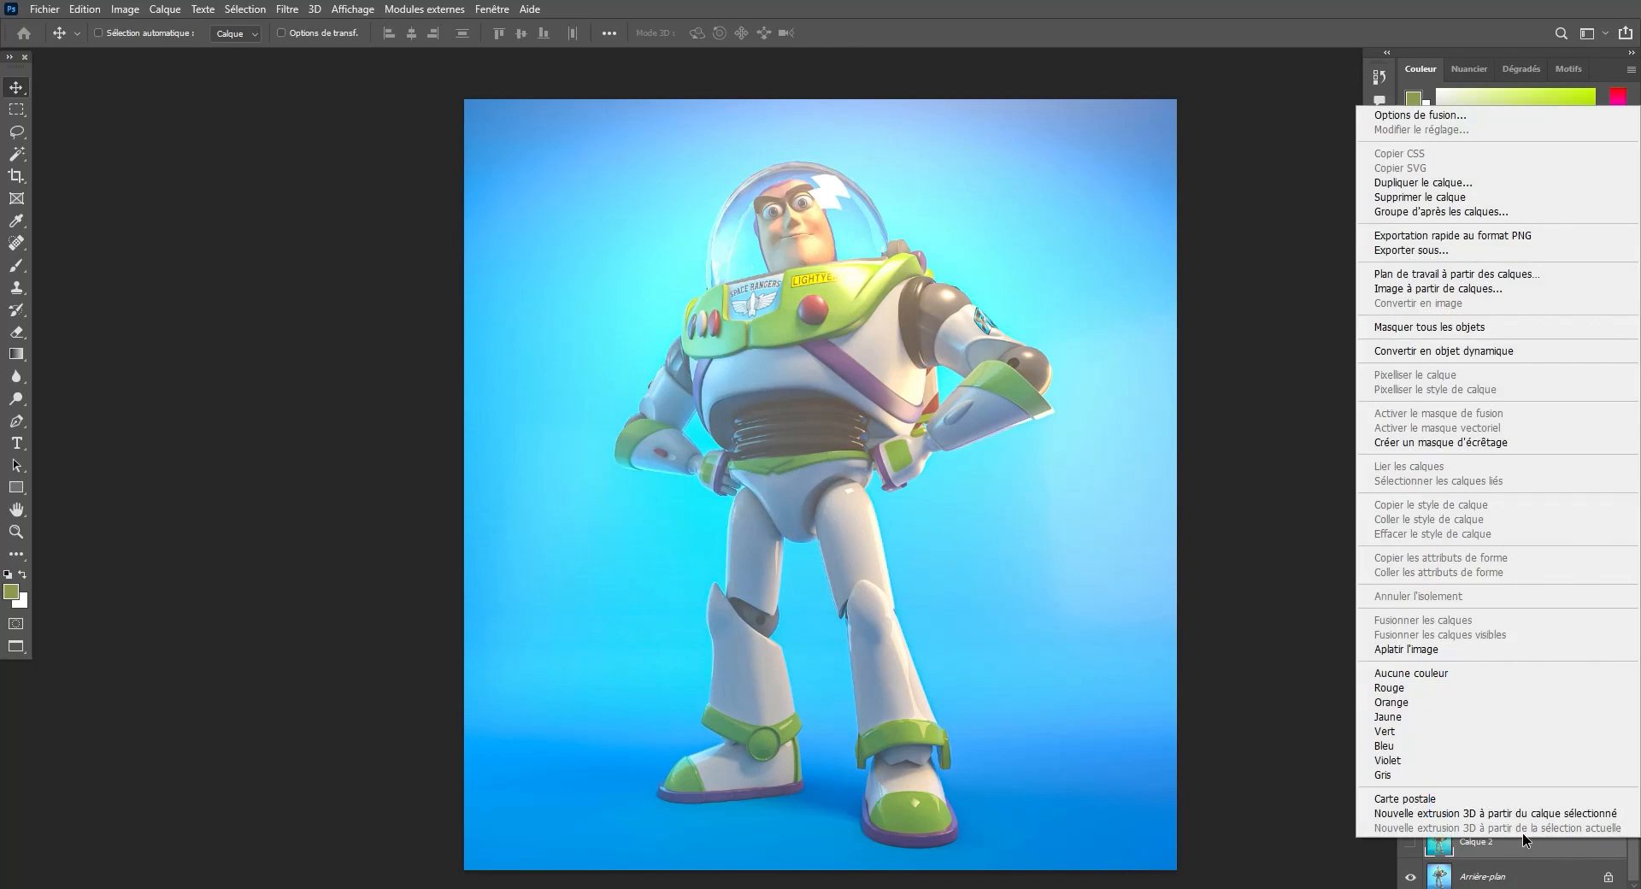
left_click(1502, 695)
left_click(1511, 806)
right_click(1511, 806)
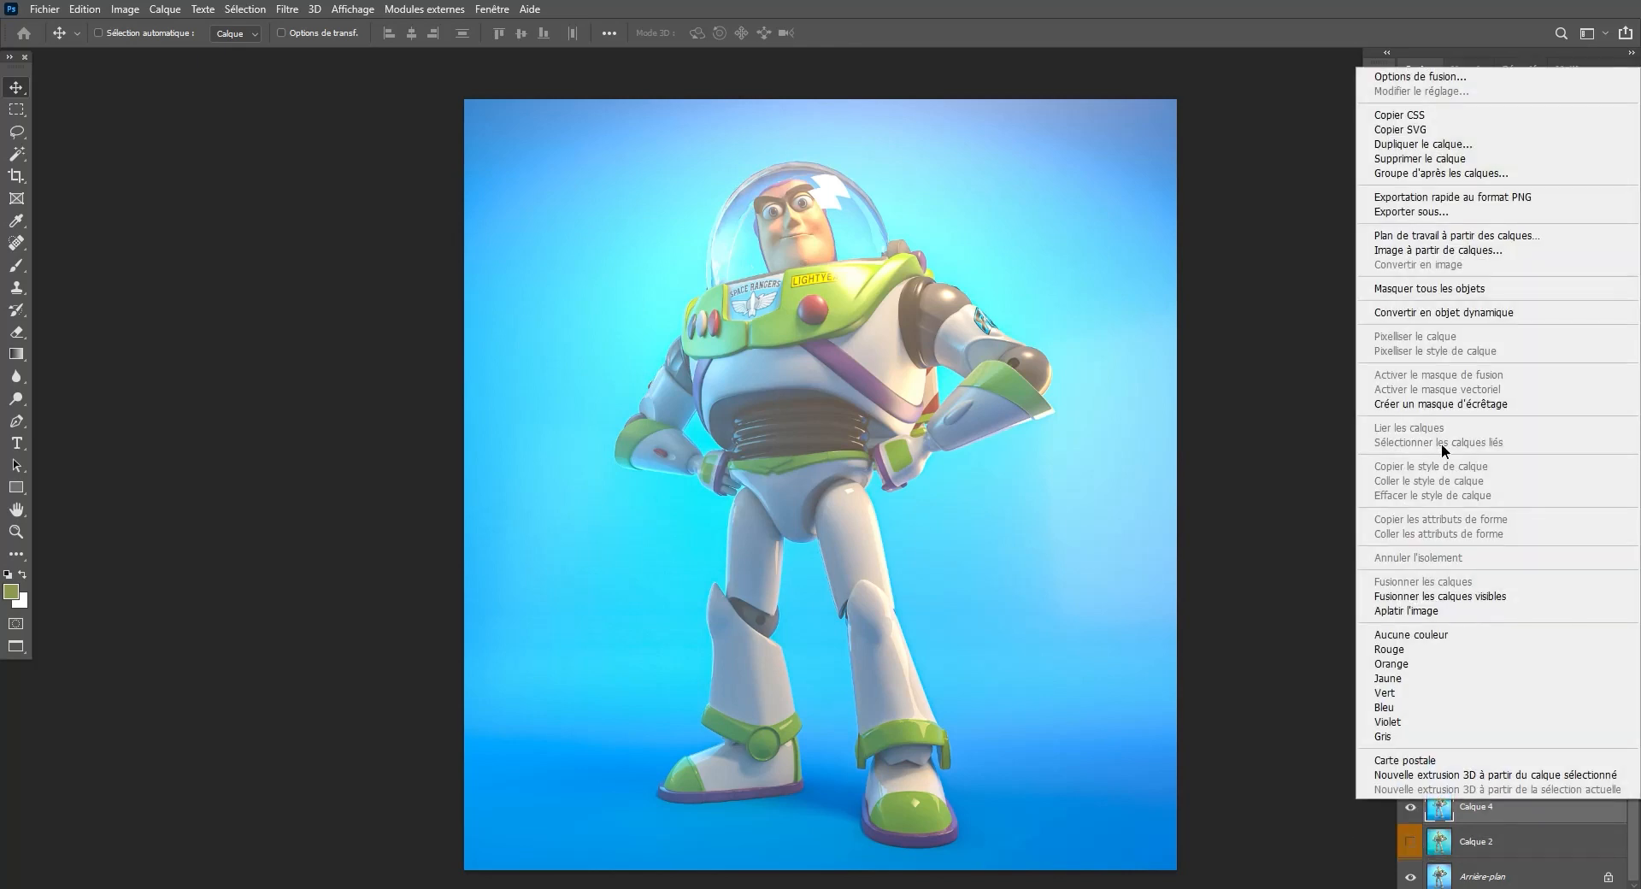
left_click(1401, 664)
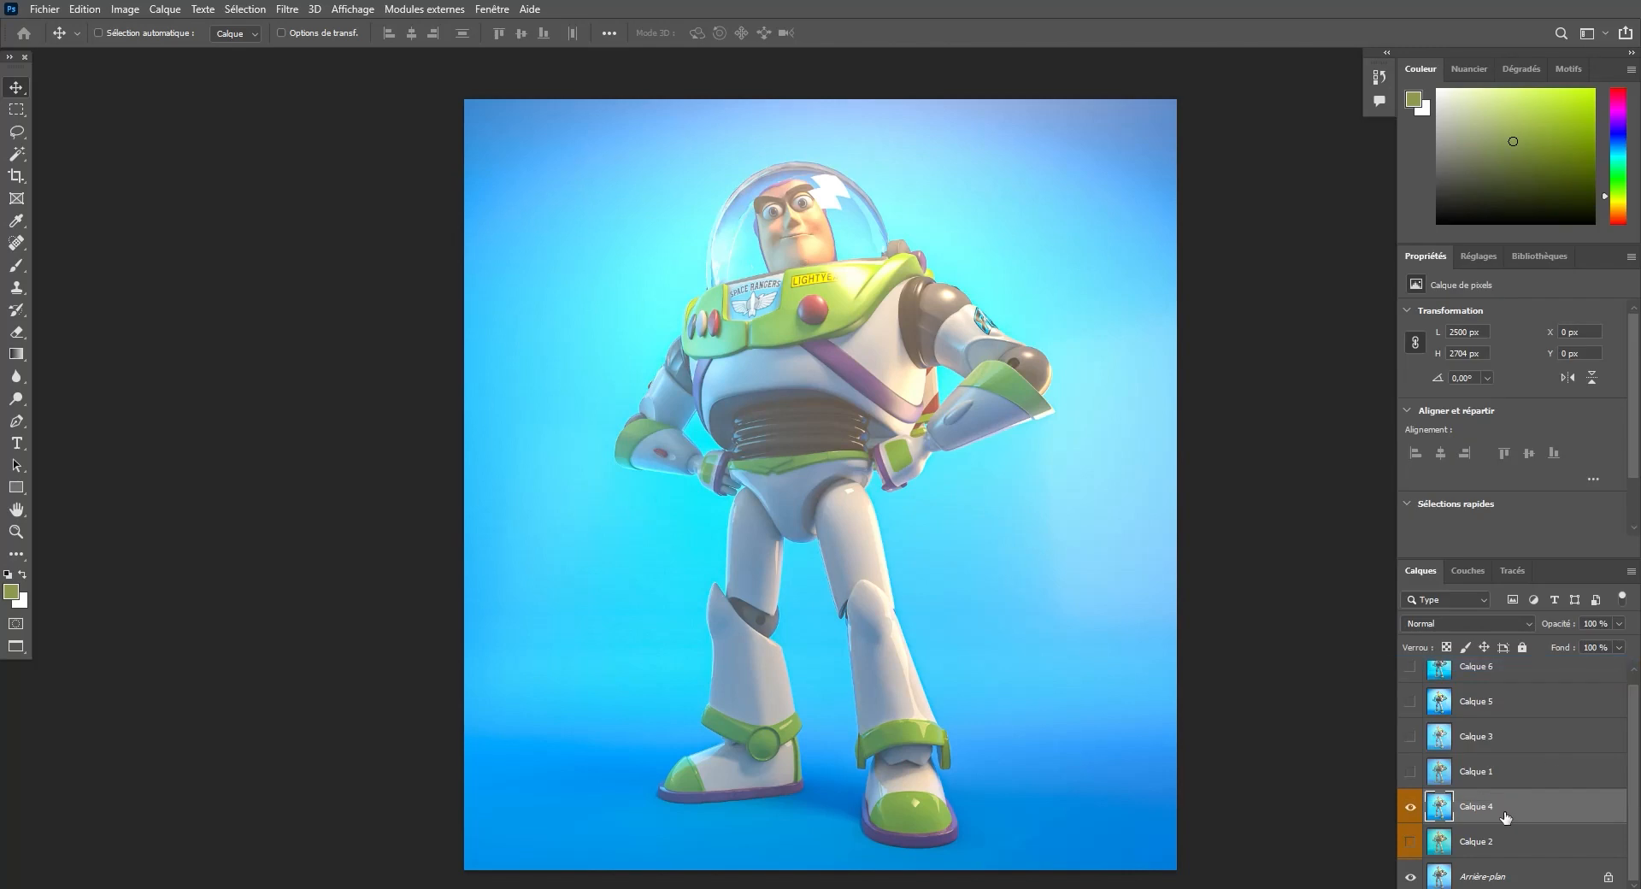
Float and enlarge the Layers panel, and group Calque 6, Calque 5, Calque 3 and Calque 1 in a group named chutier.
left_click(1534, 774)
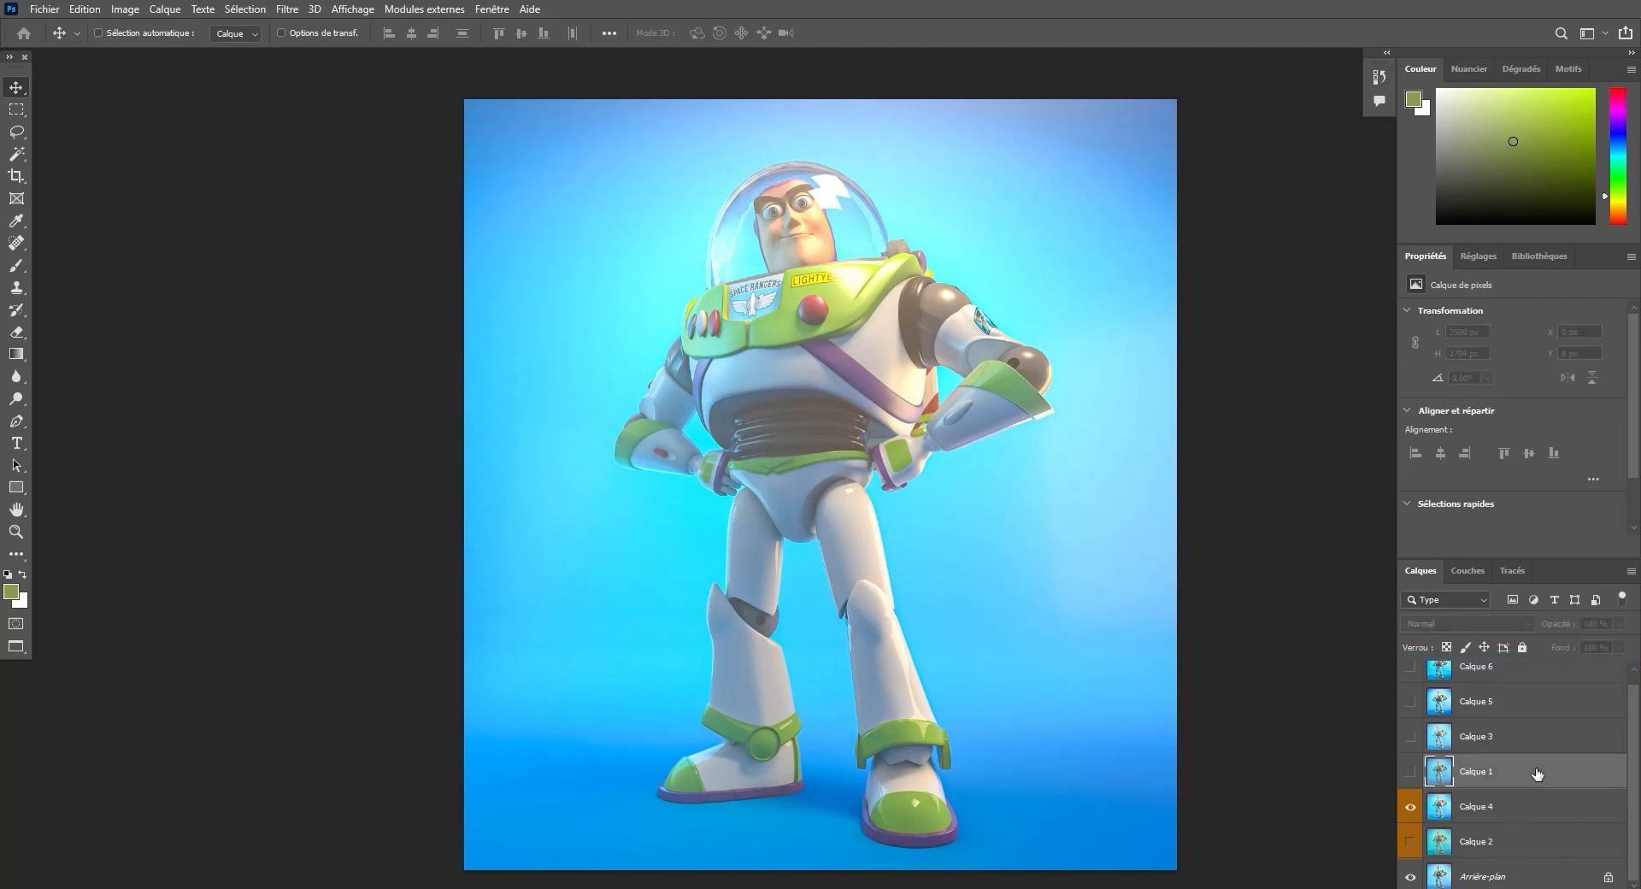
scroll(1543, 769, "up", 1)
left_click(1521, 681, "shift")
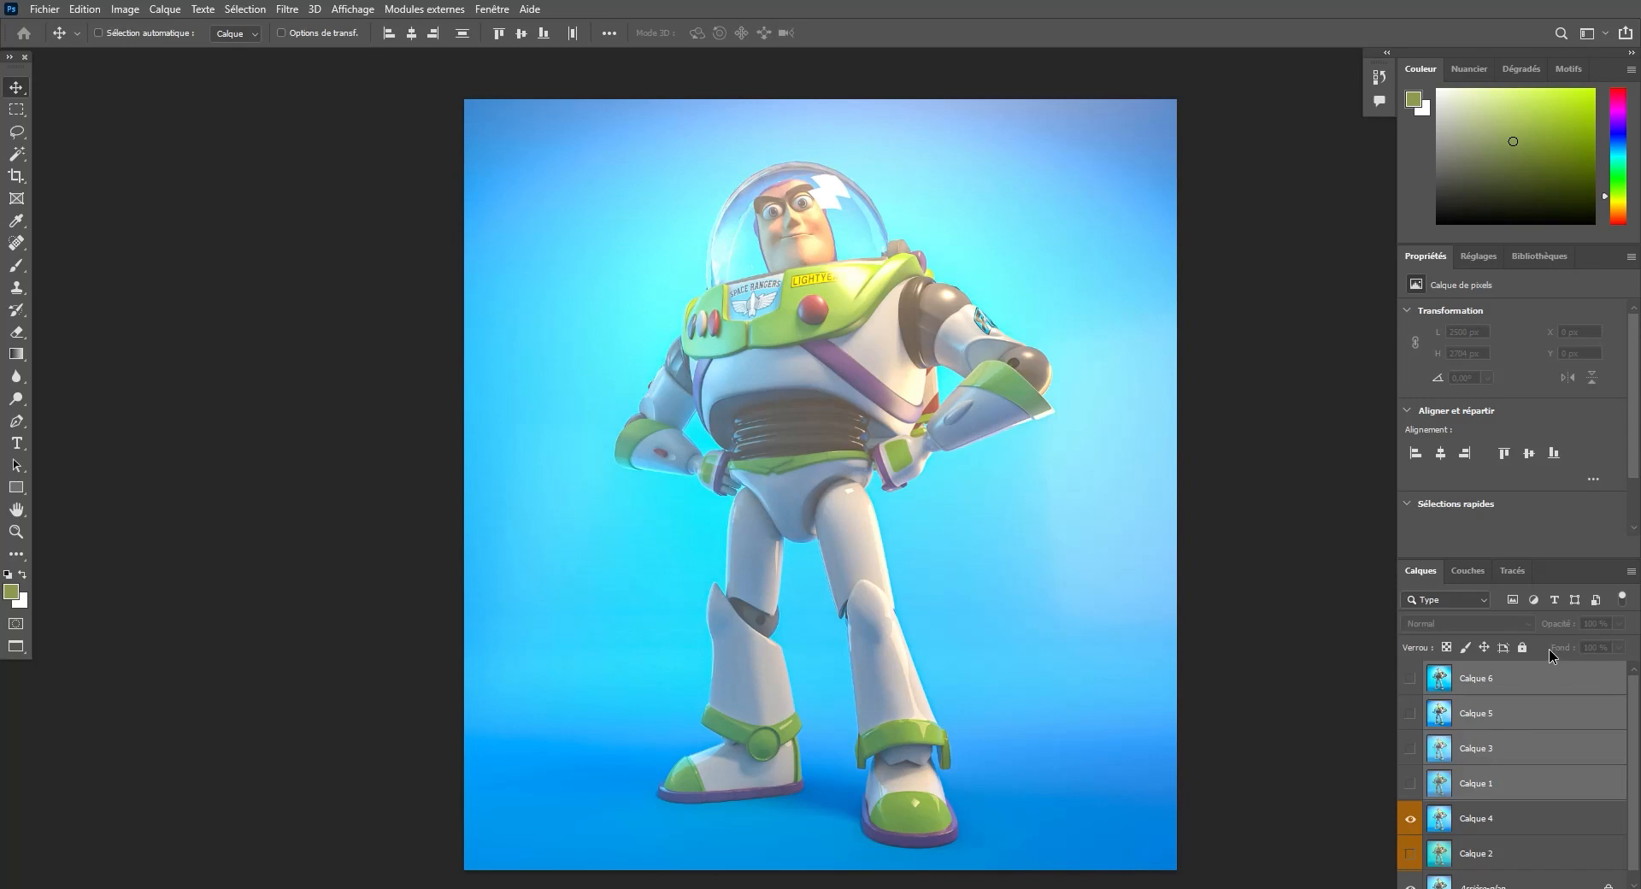
scroll(1580, 713, "down", 1)
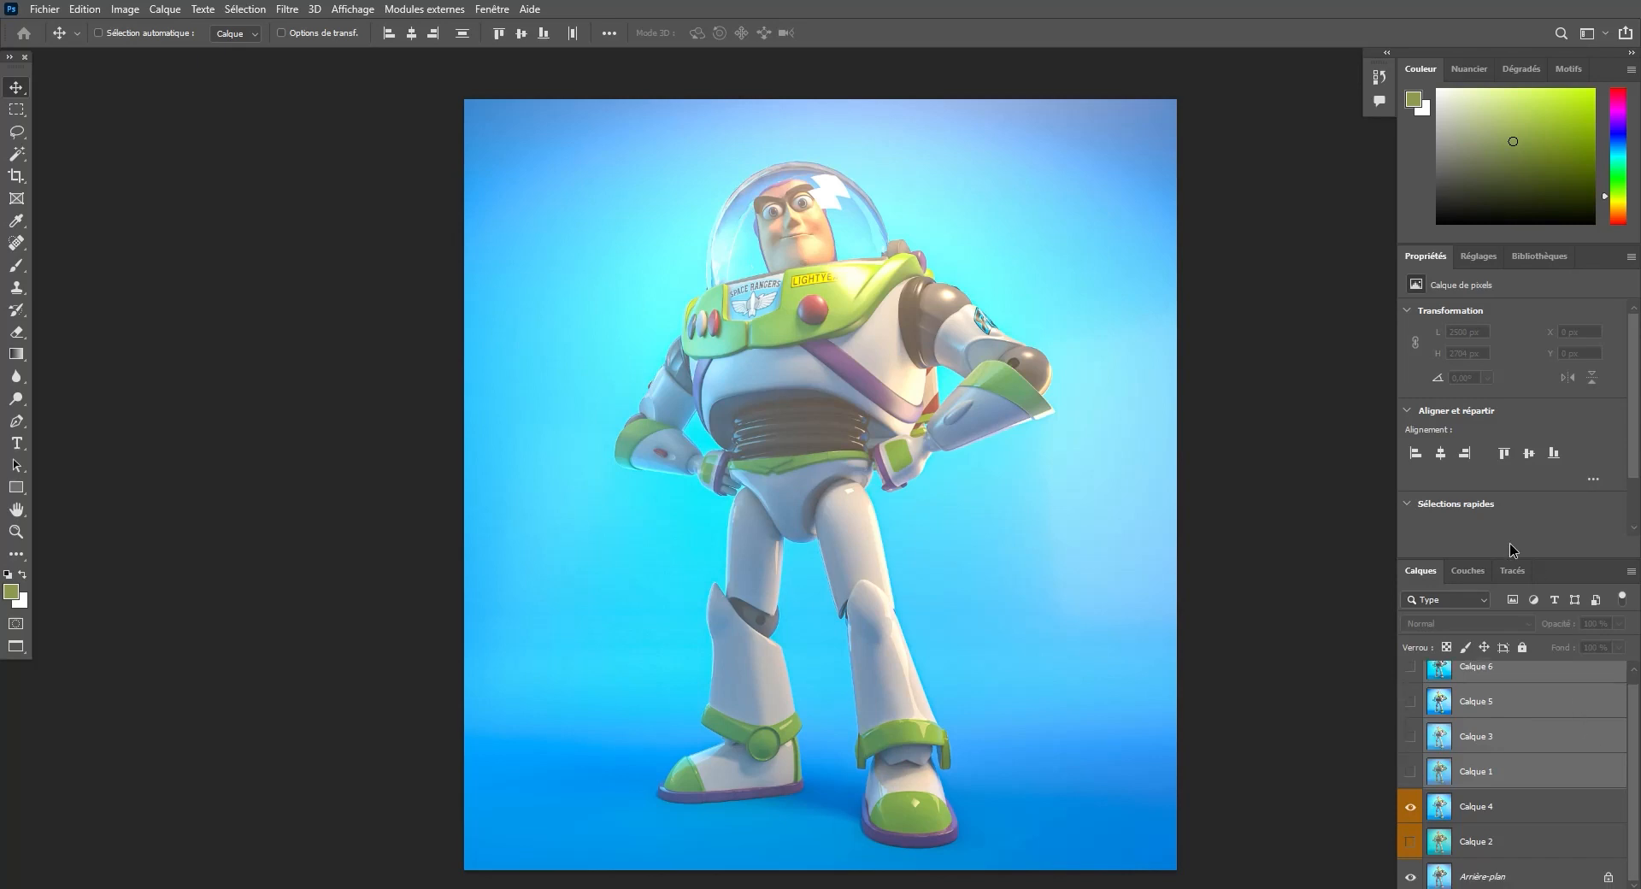
left_click_drag(1505, 561, 1517, 463)
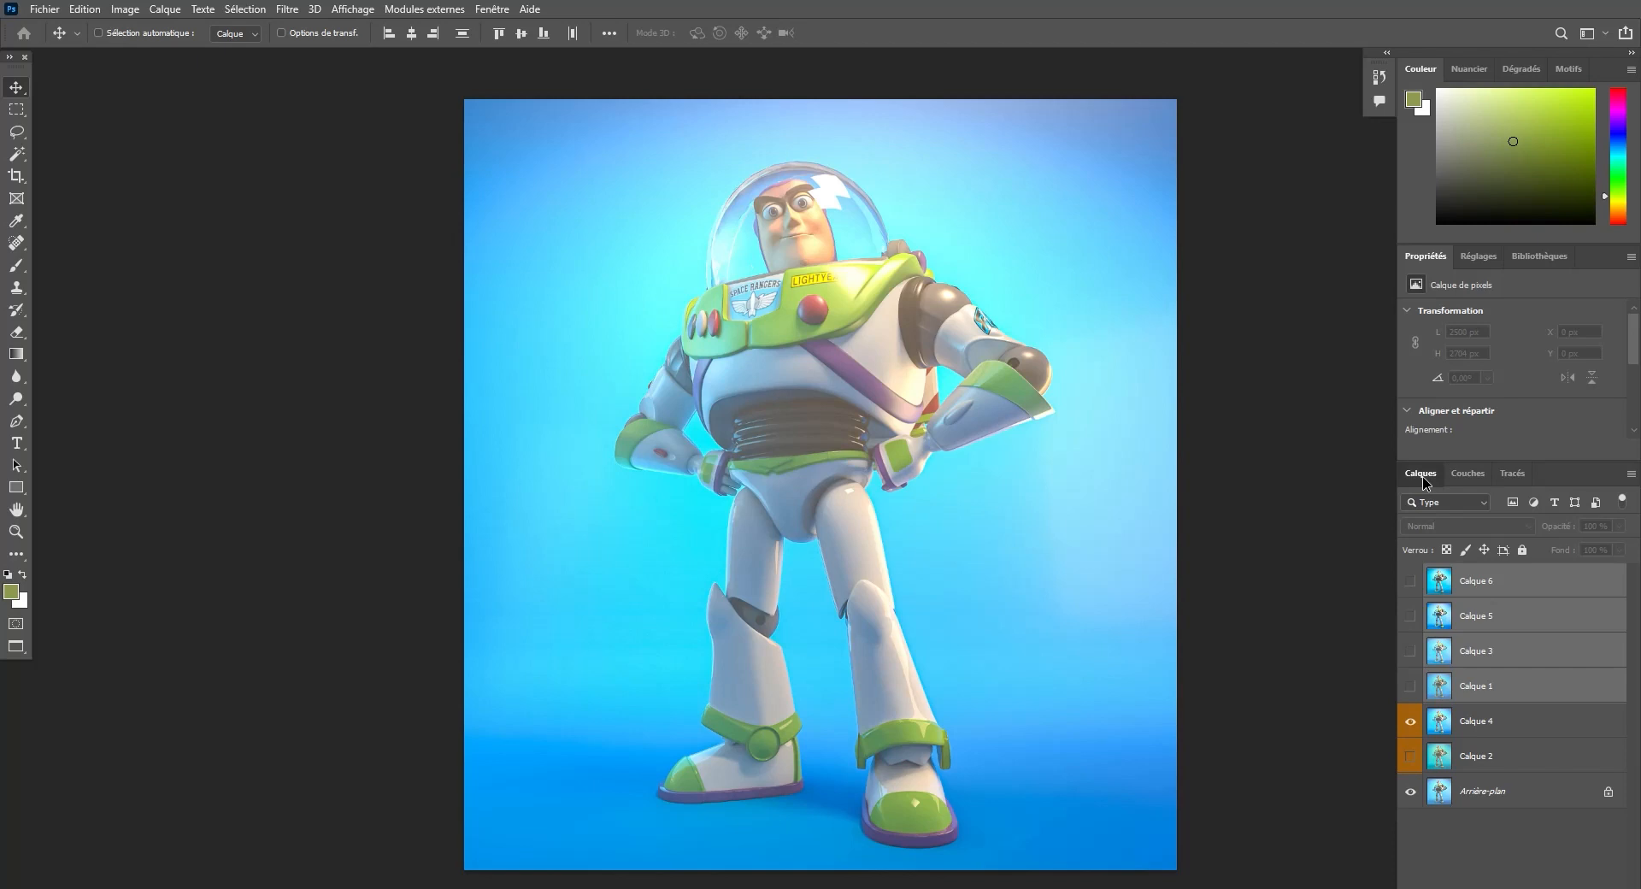
left_click_drag(1423, 480, 1344, 379)
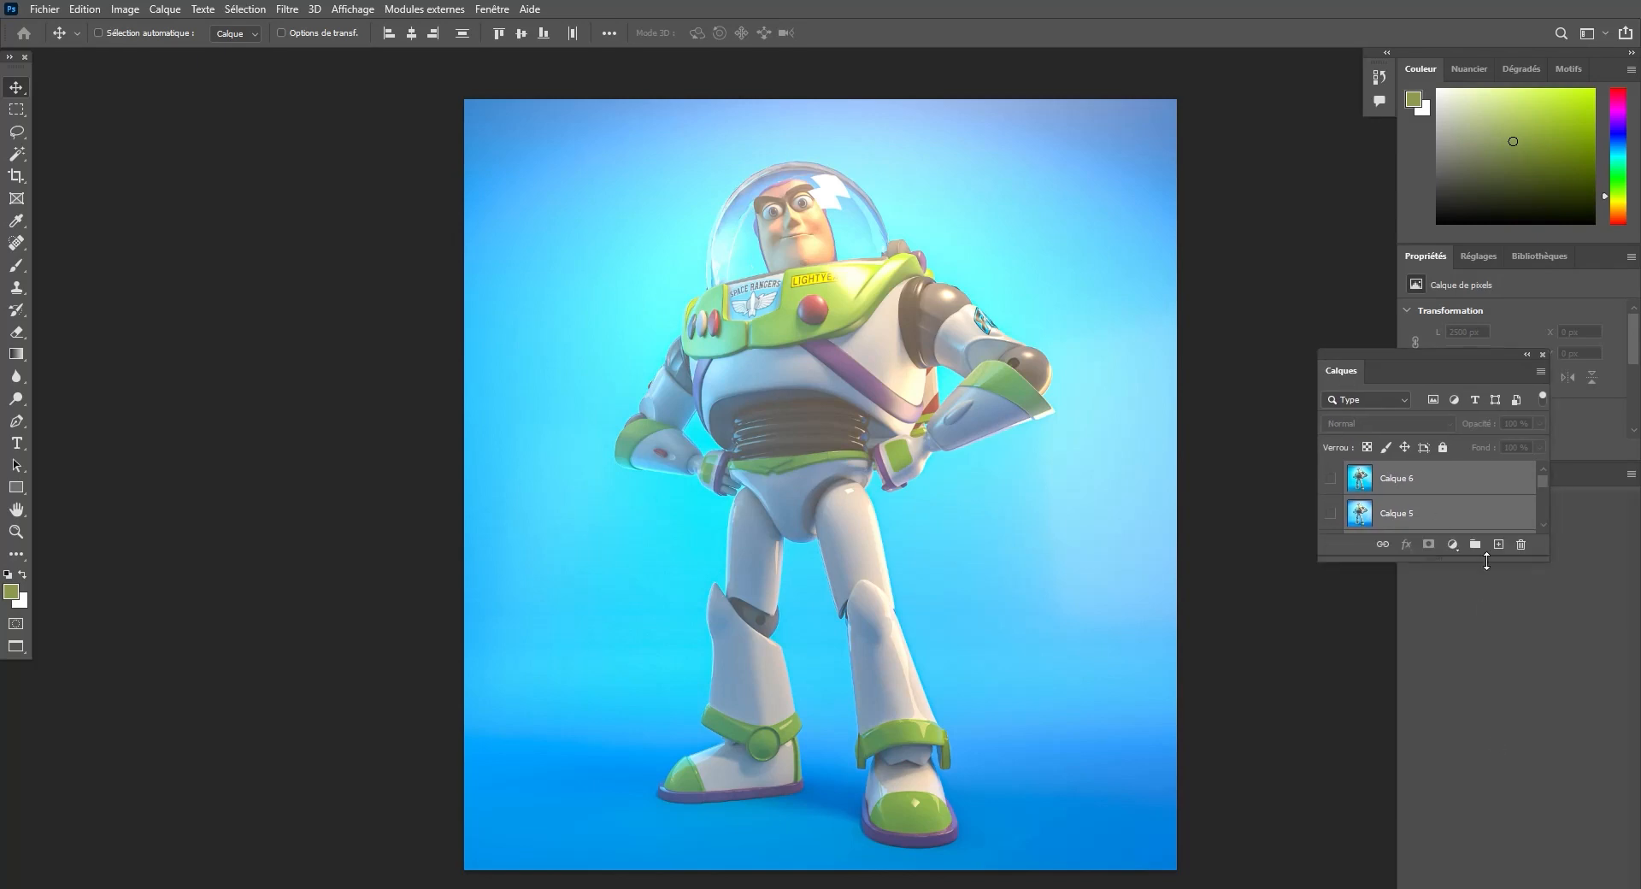
left_click_drag(1491, 559, 1491, 803)
left_click(1476, 788)
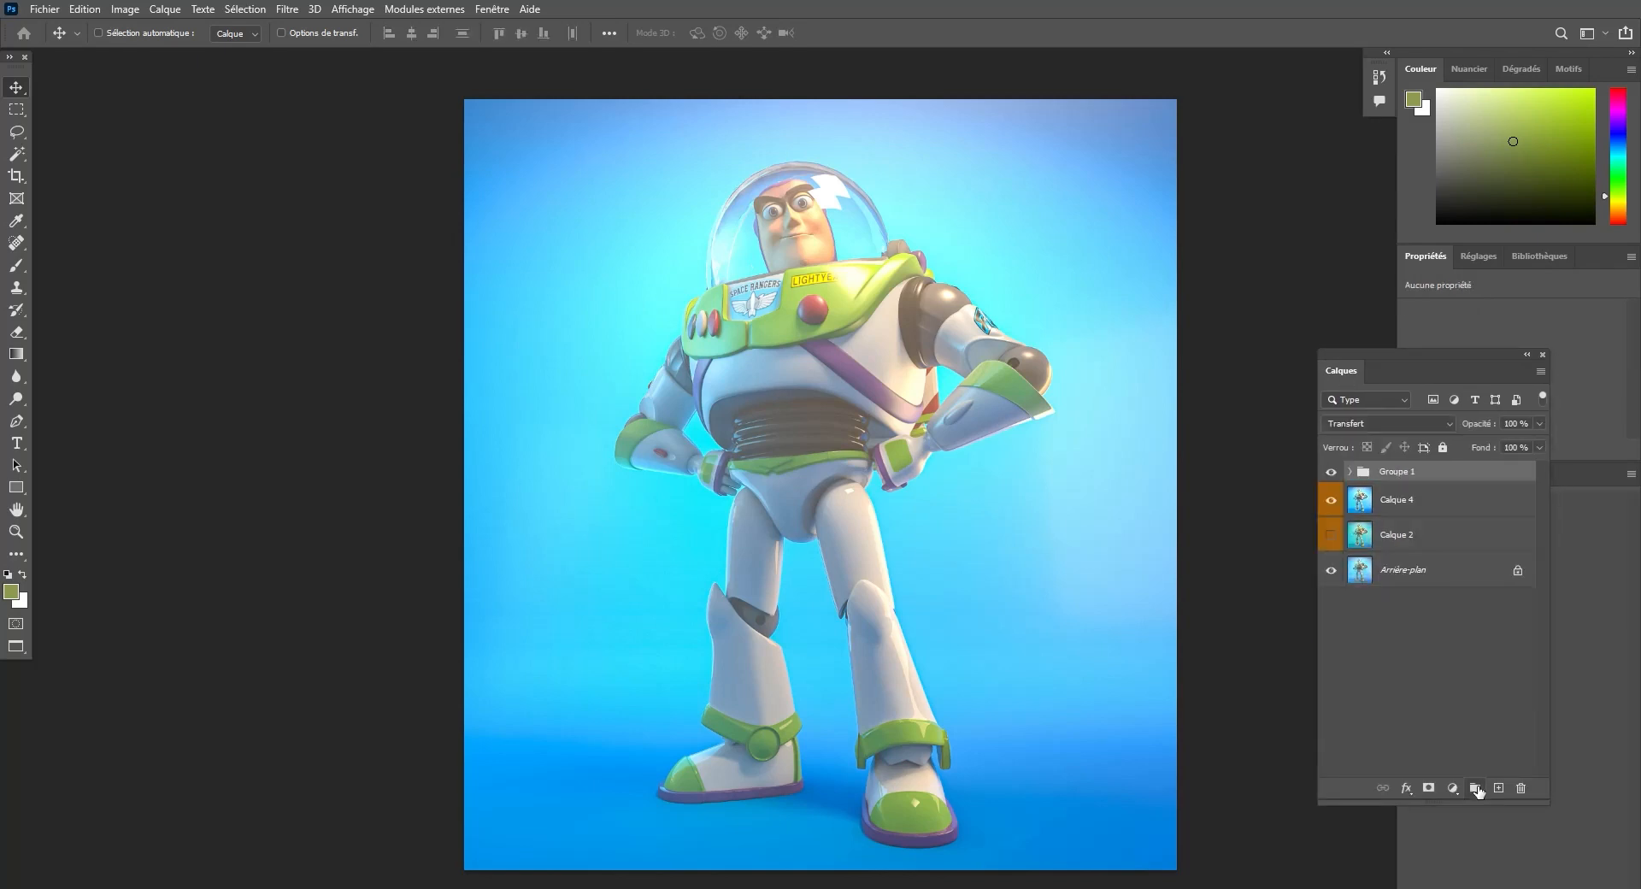
double_click(1401, 473)
type("chutier")
key("Return")
Place the black-and-white Mask image over the full canvas and select its outer black background with the Magic Wand.
left_click_drag(410, 795, 649, 557)
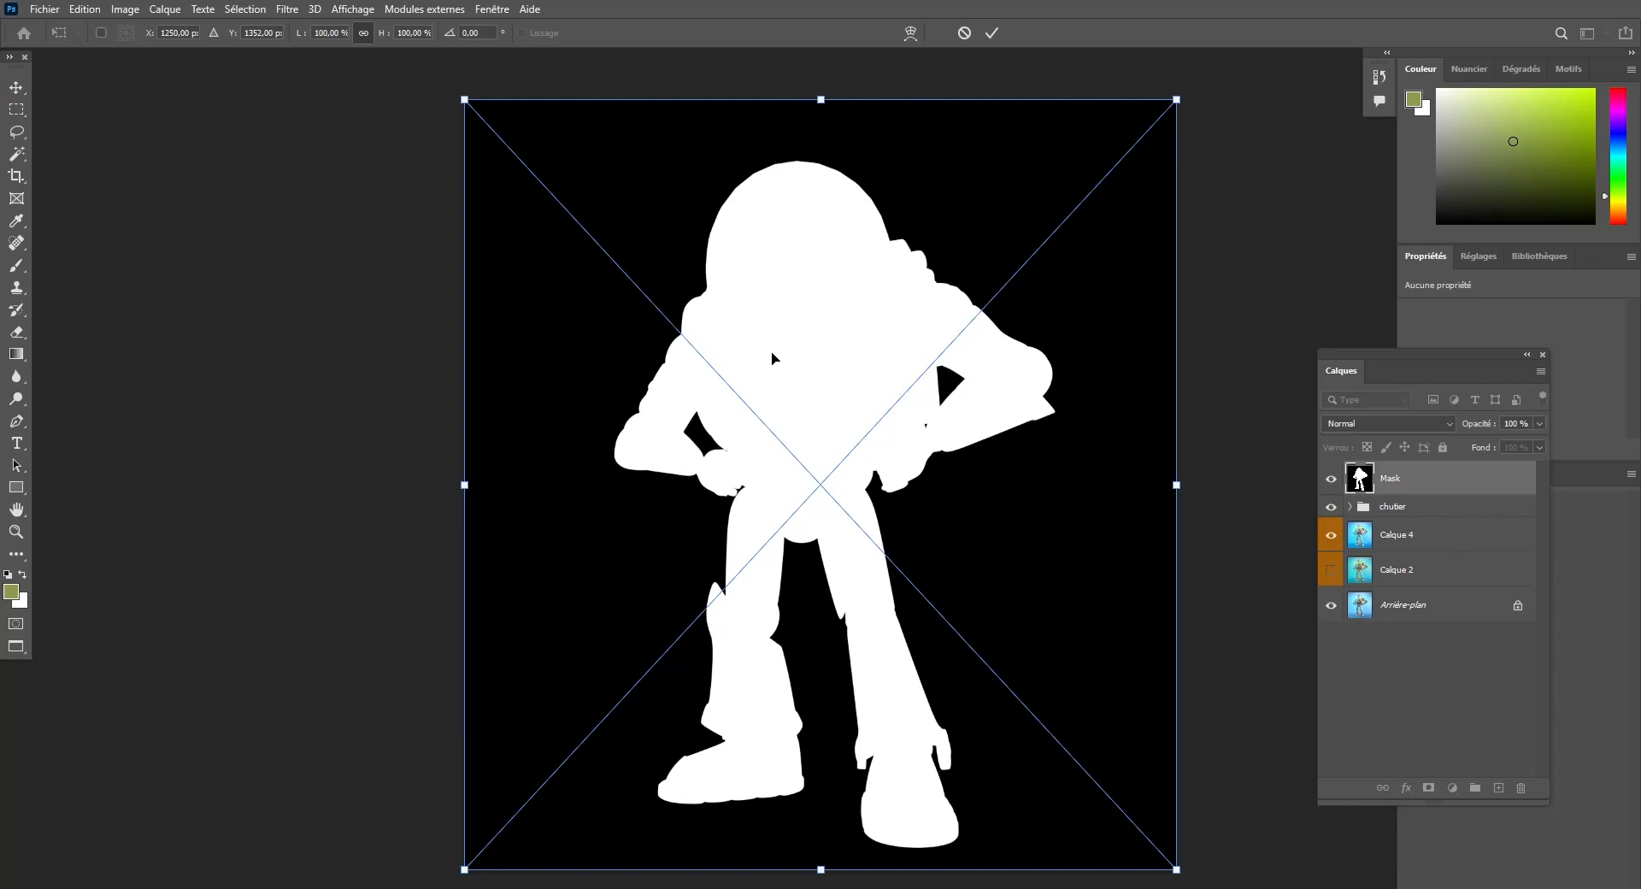
key("Return")
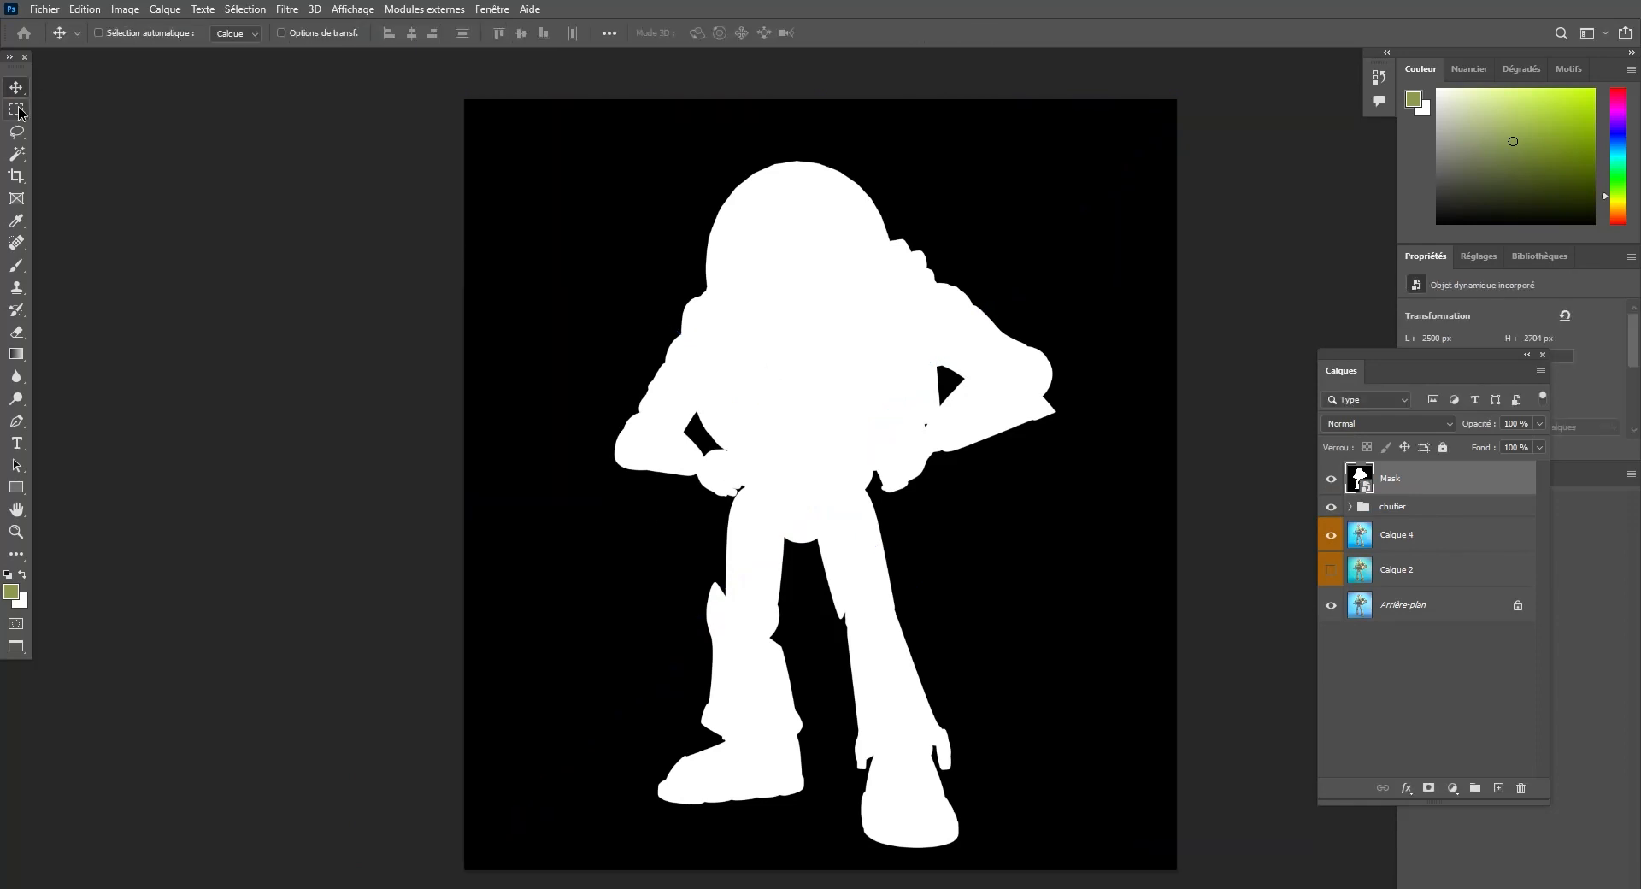
left_click(17, 154)
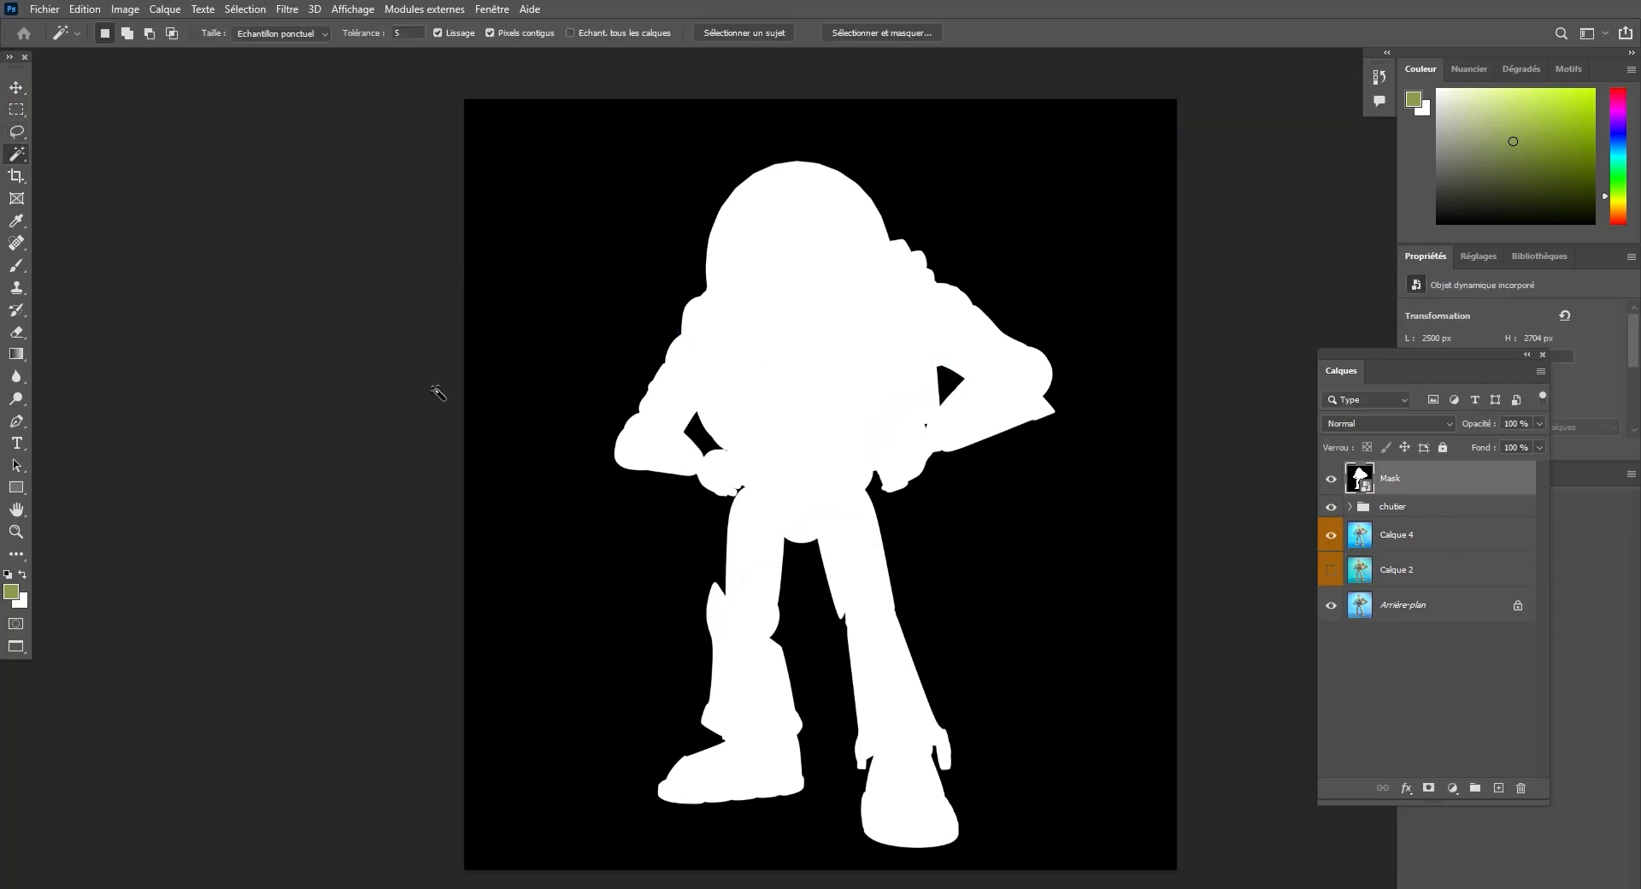
left_click(563, 414)
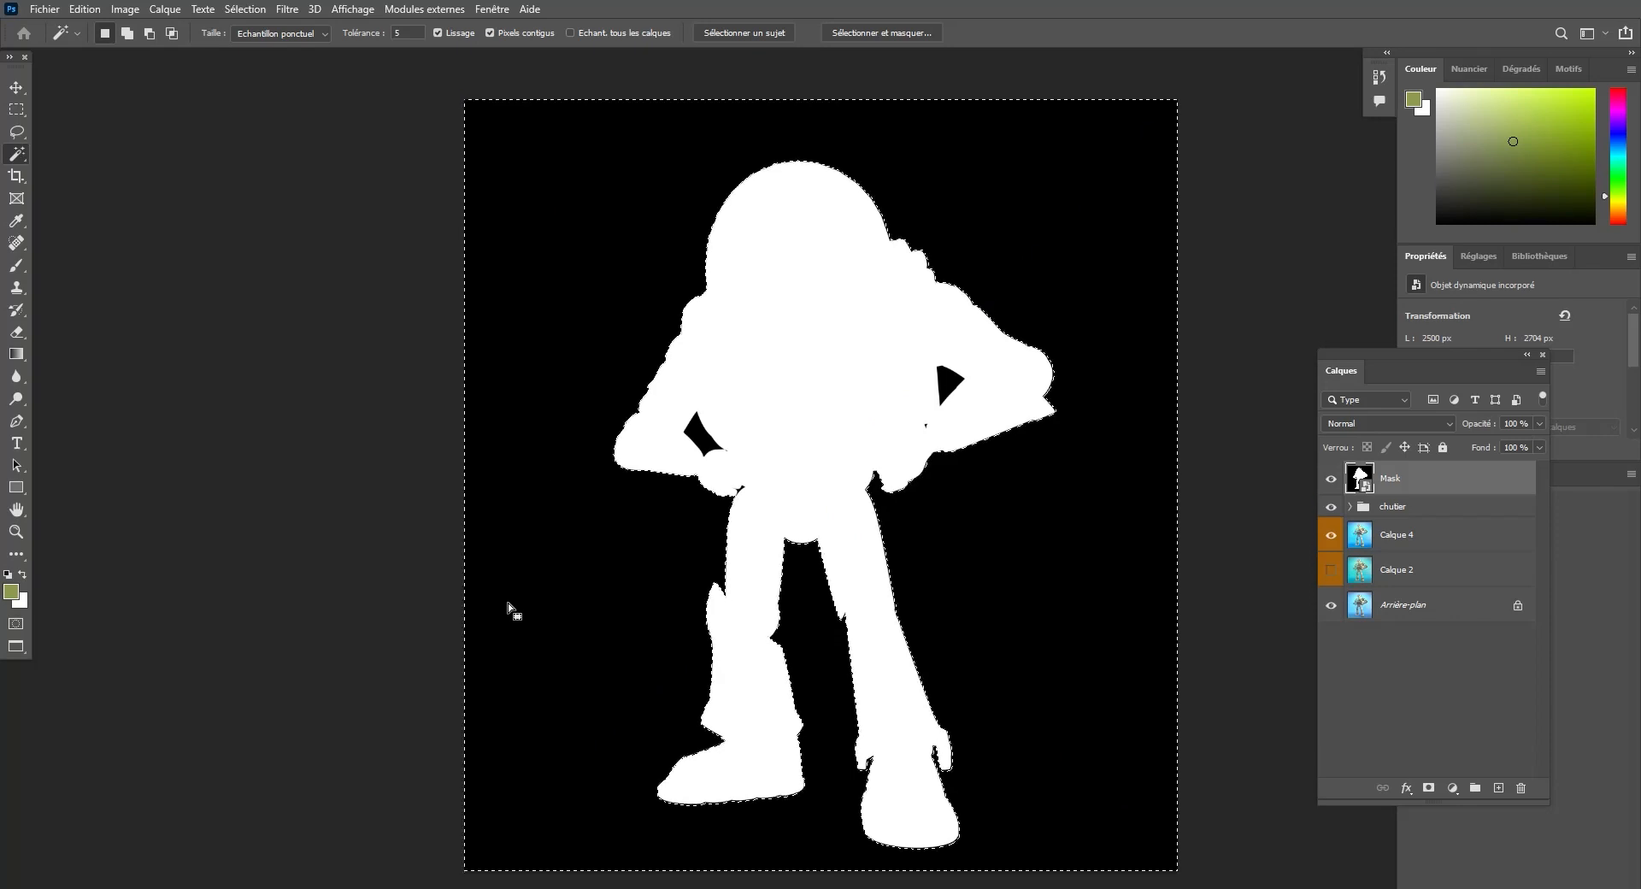
key("m")
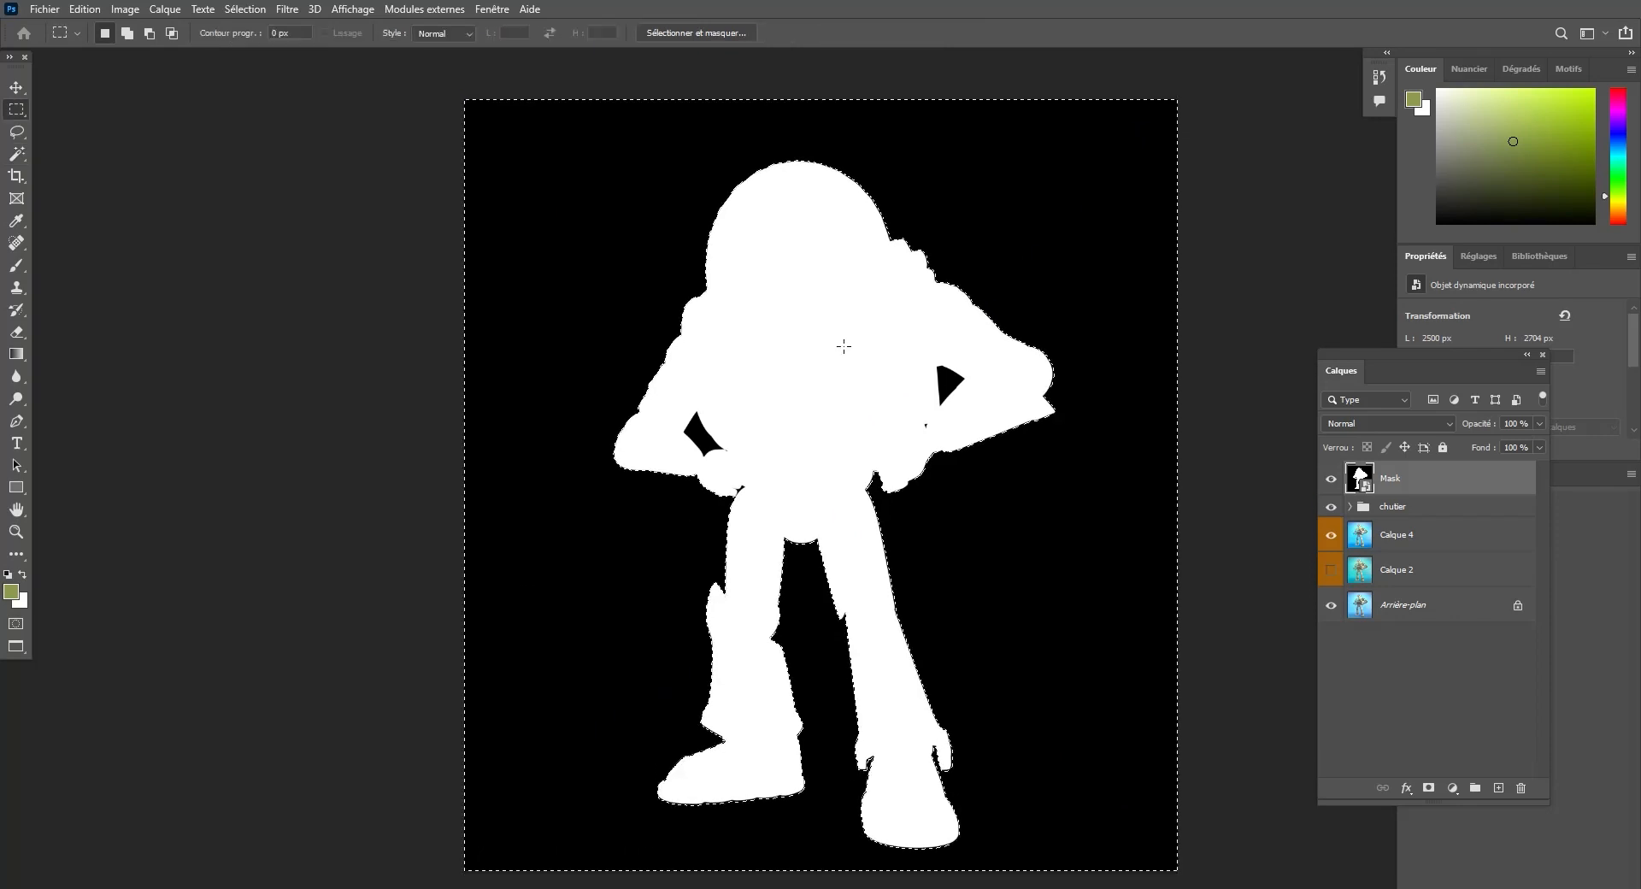
right_click(844, 347)
left_click(931, 373)
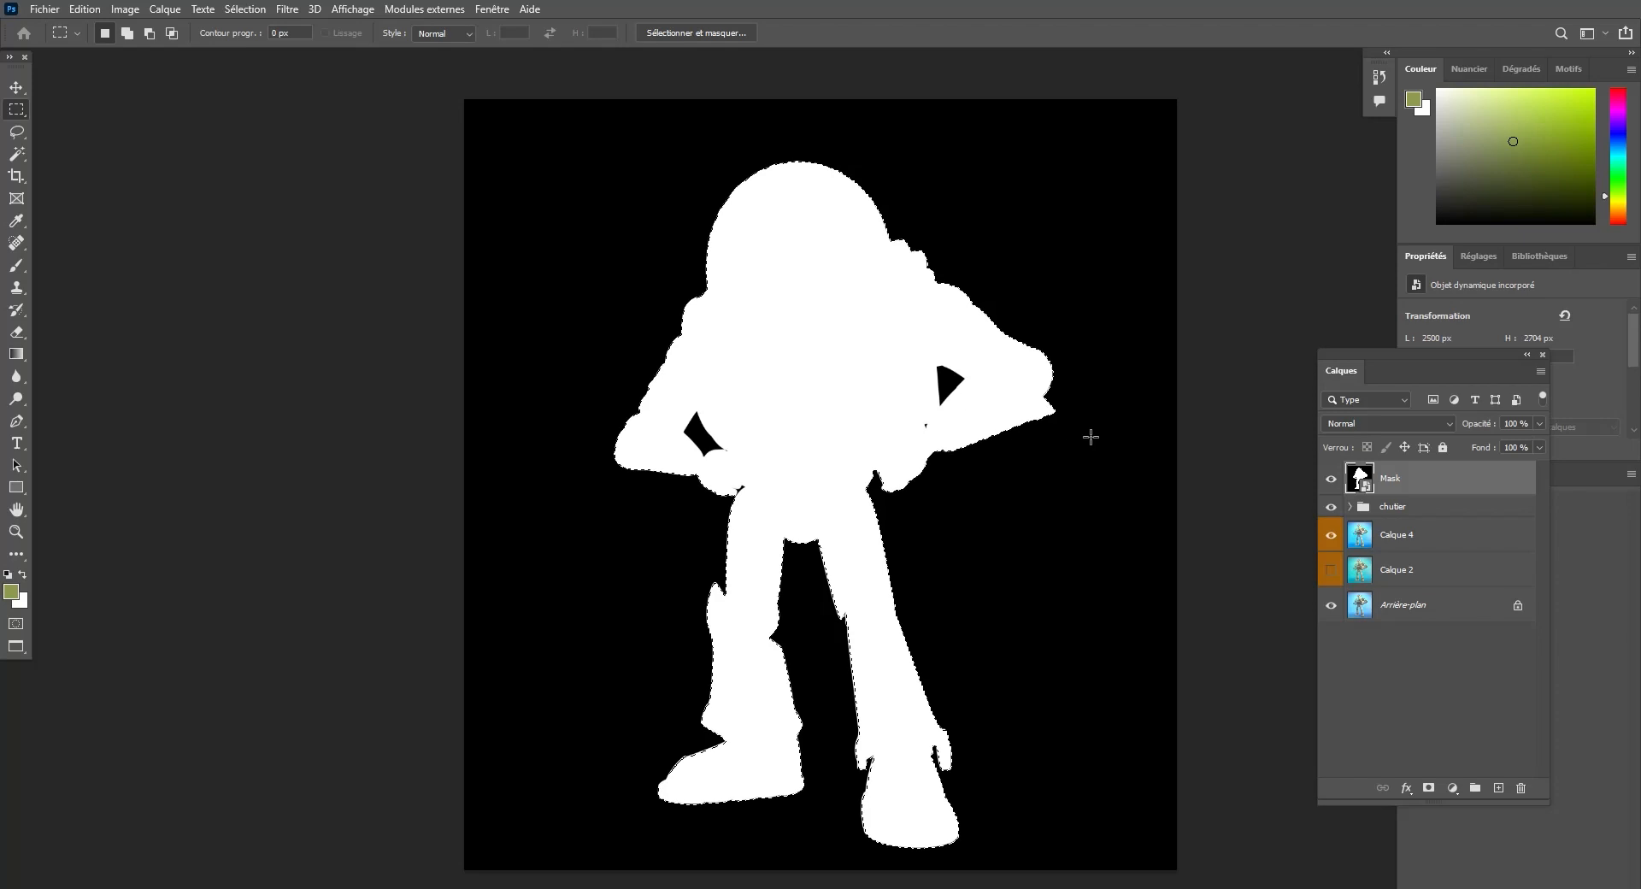
key("z")
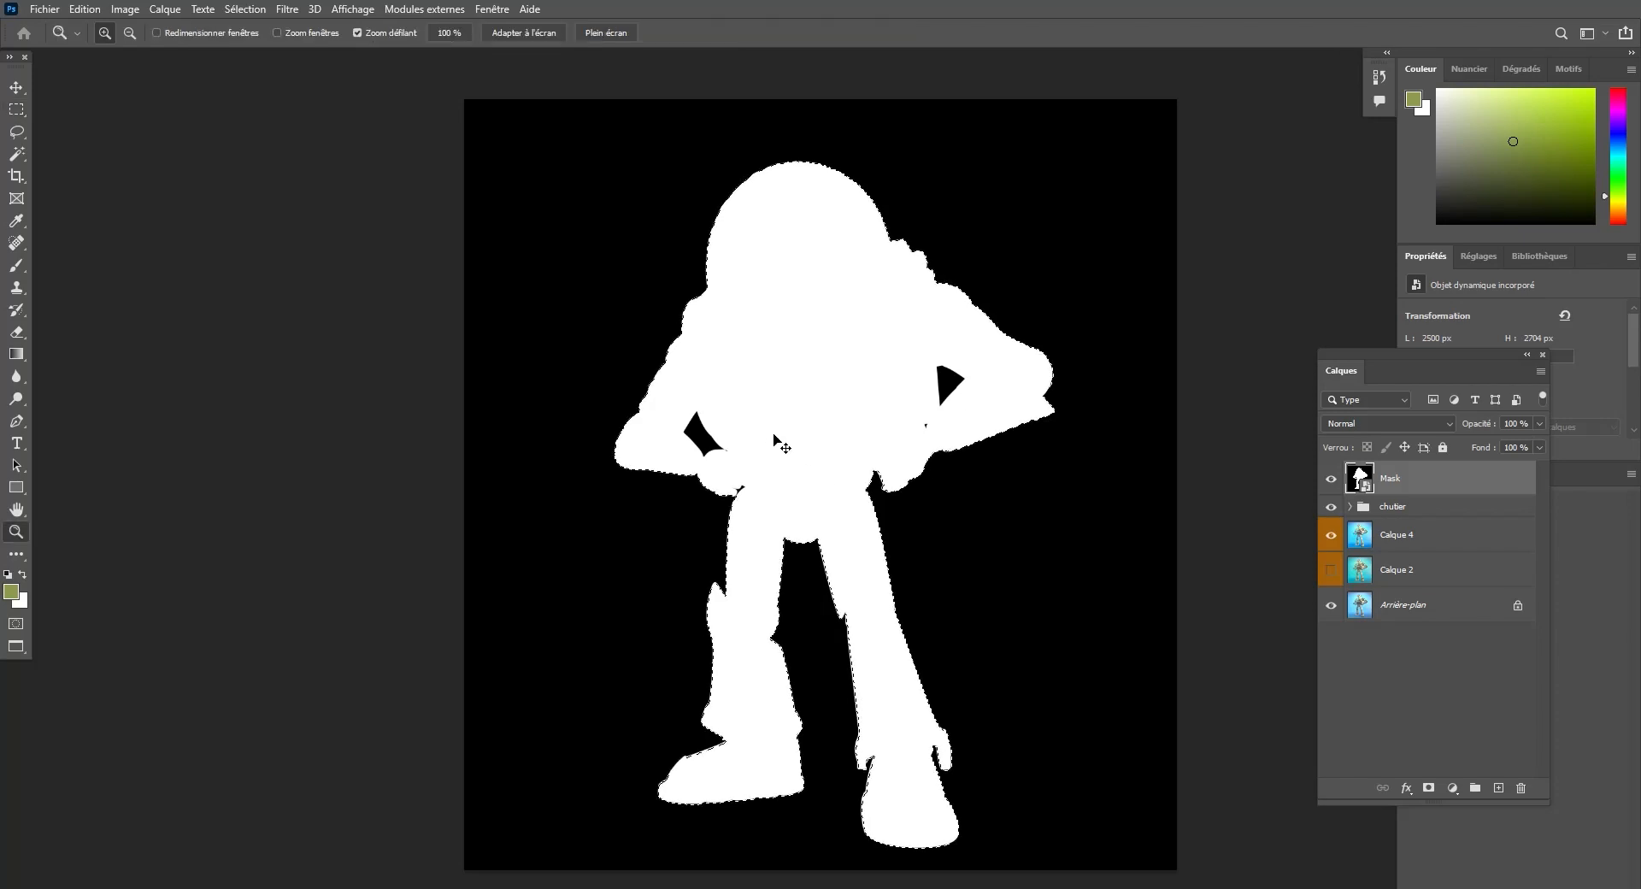
key("ctrl+z")
Add the enclosed black gaps between the arms, hands and body to the background selection with the Magic Wand.
left_click_drag(774, 436, 835, 440)
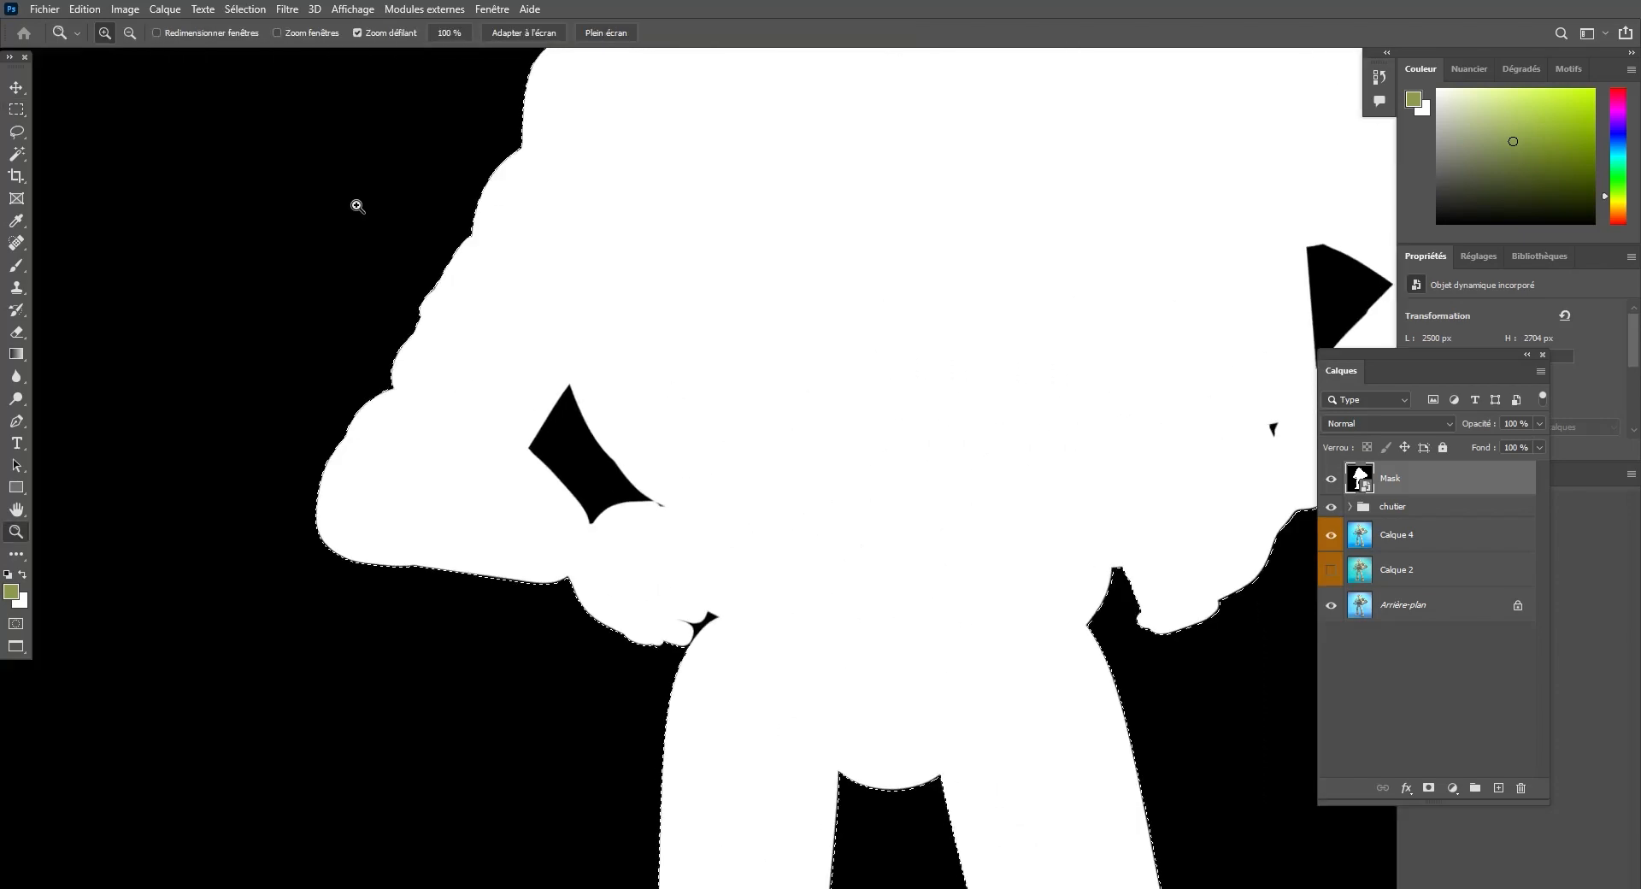
left_click(16, 153)
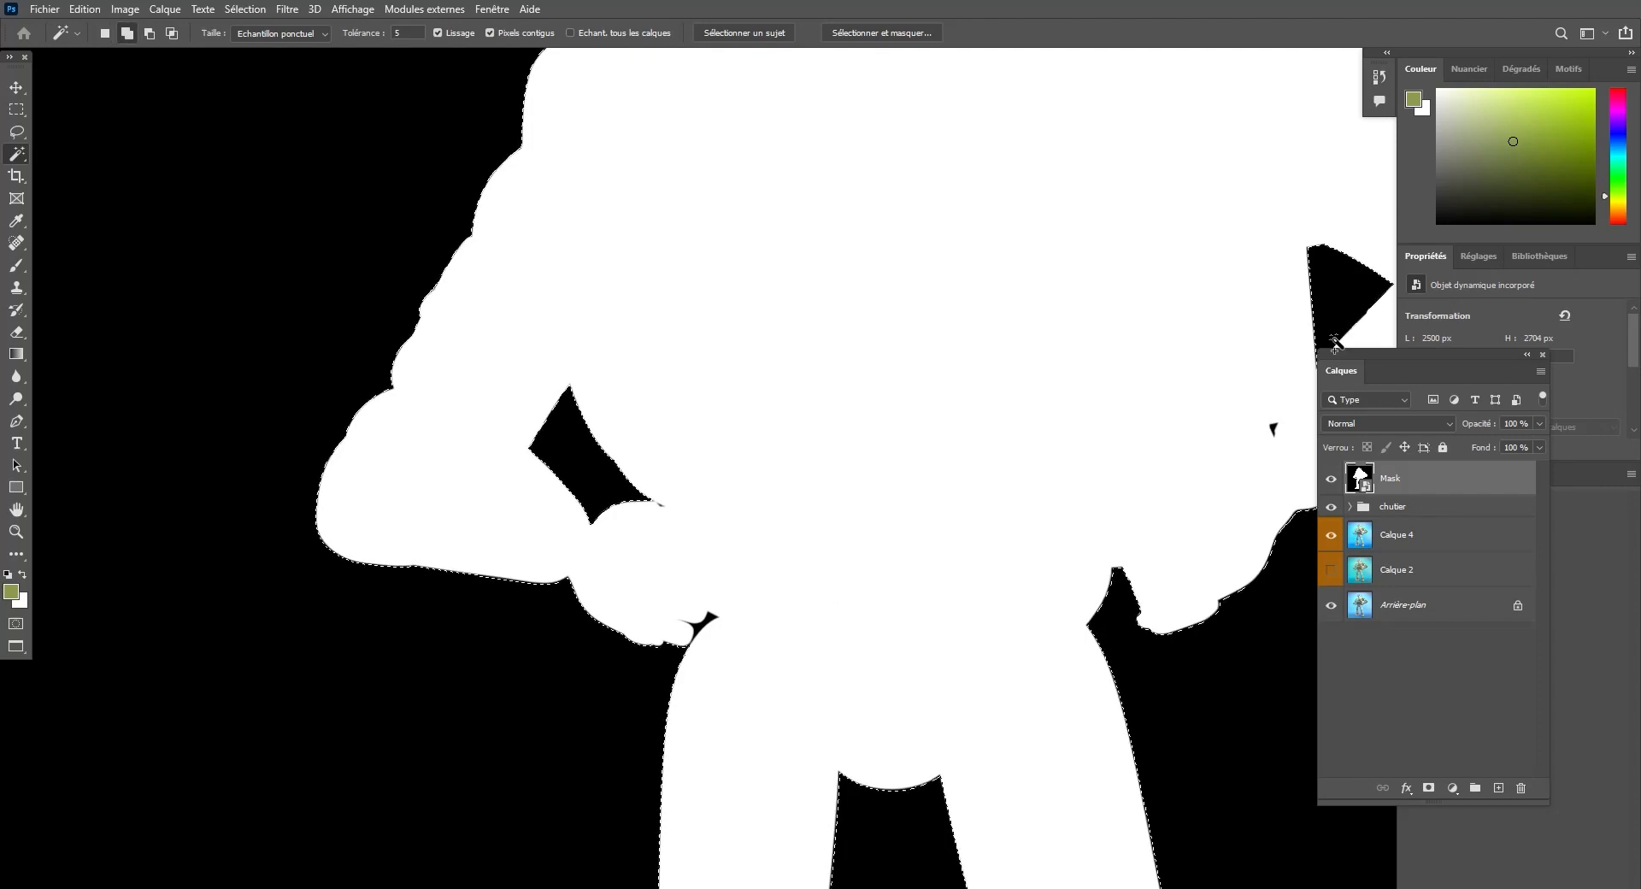
key("z")
left_click_drag(718, 637, 832, 663)
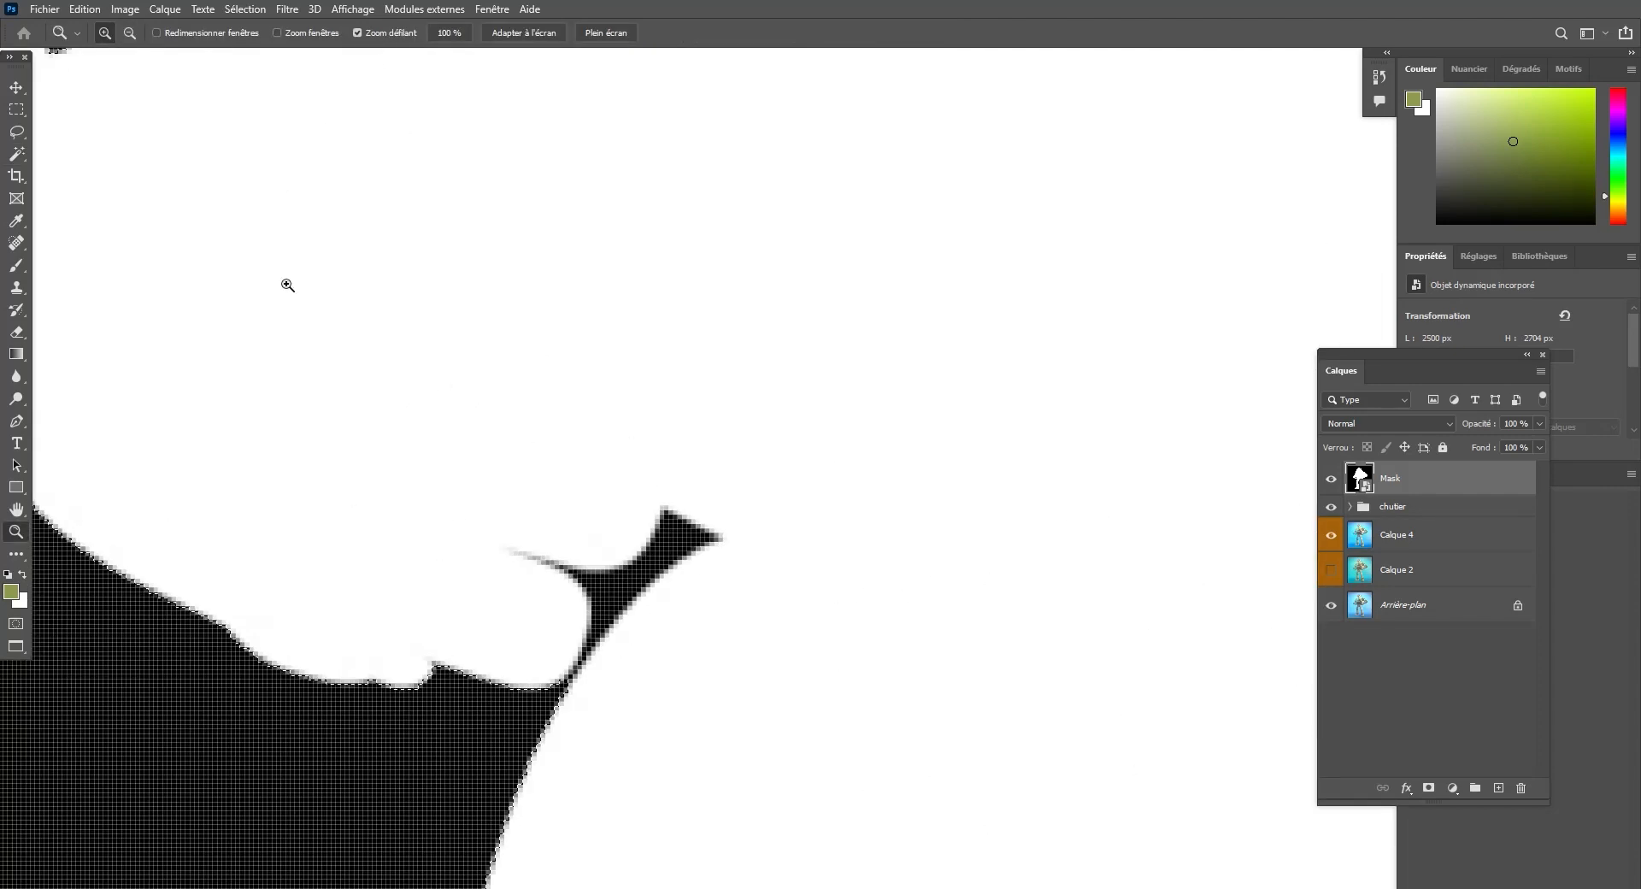
left_click(16, 153)
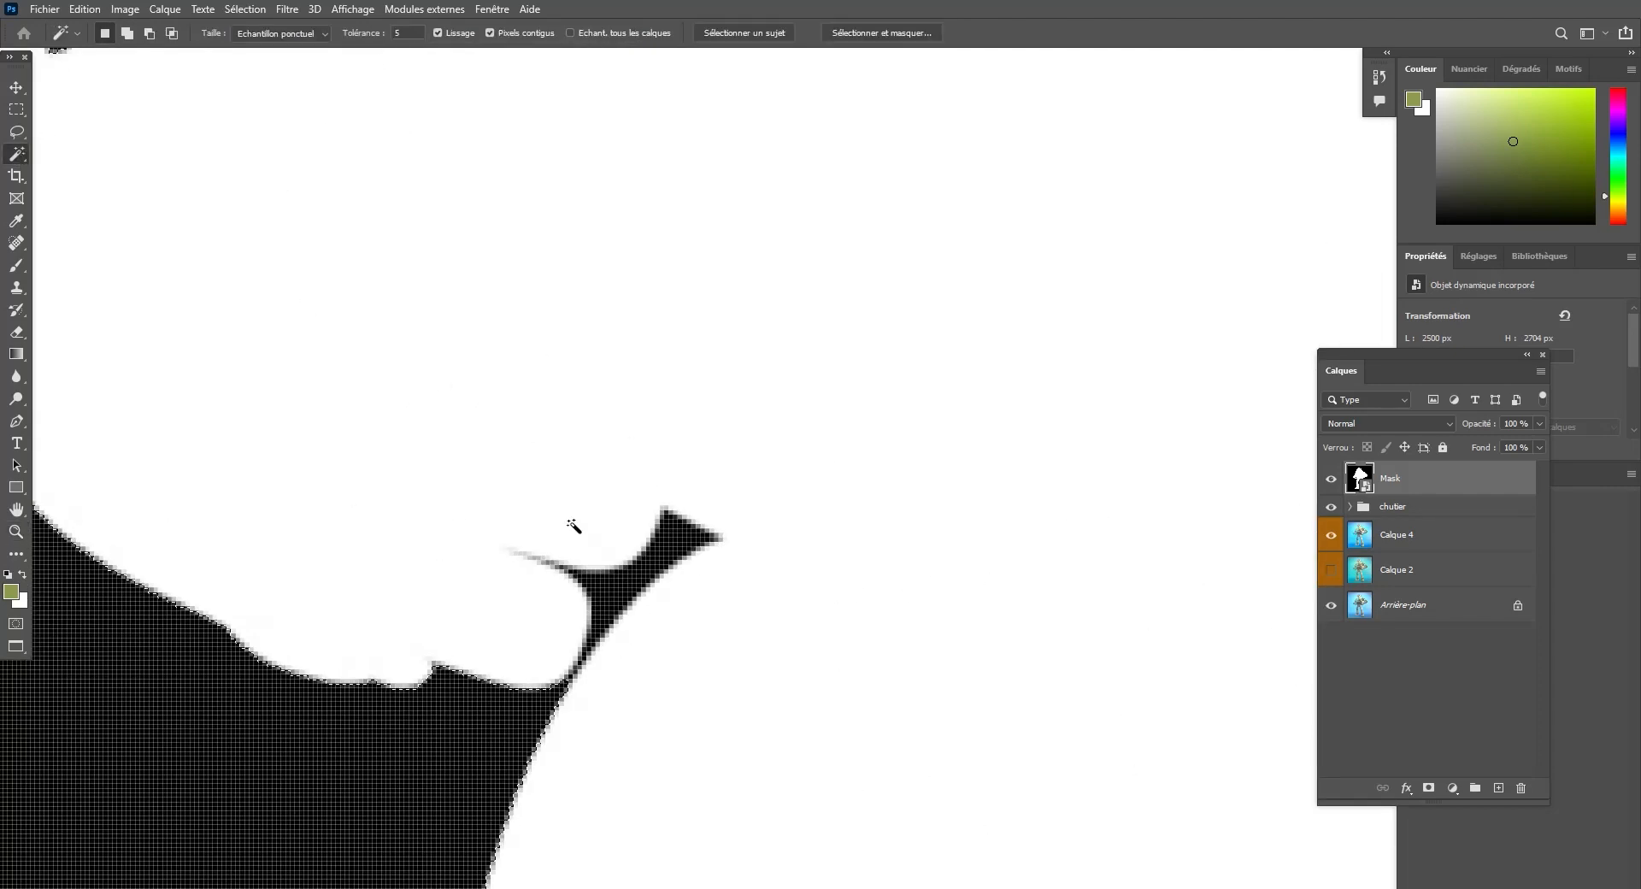
left_click(617, 649)
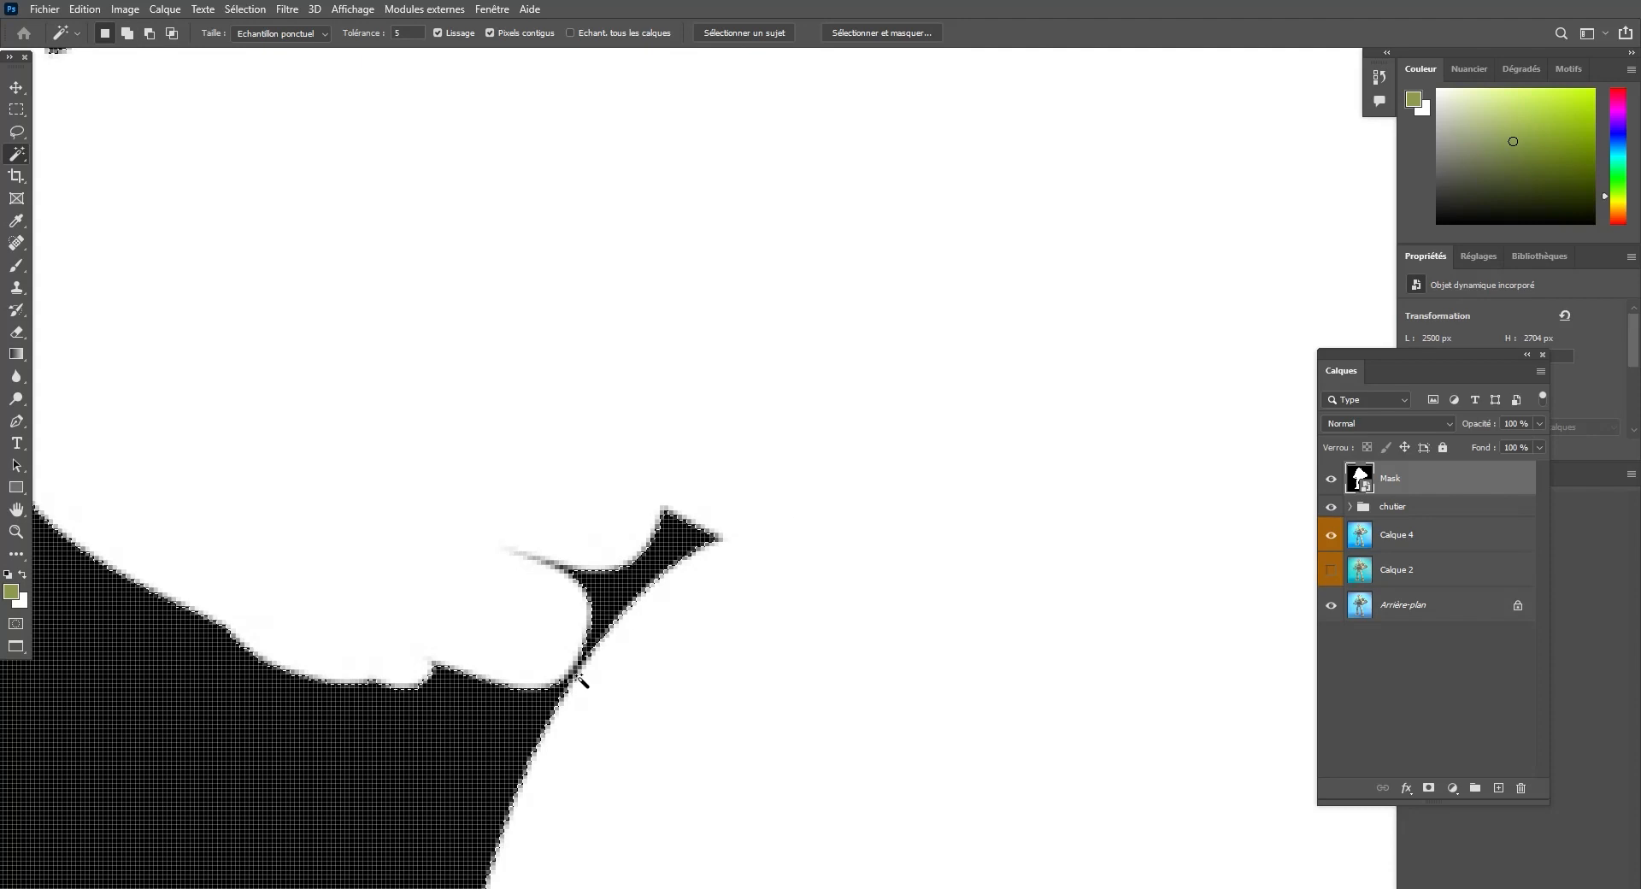
key("z")
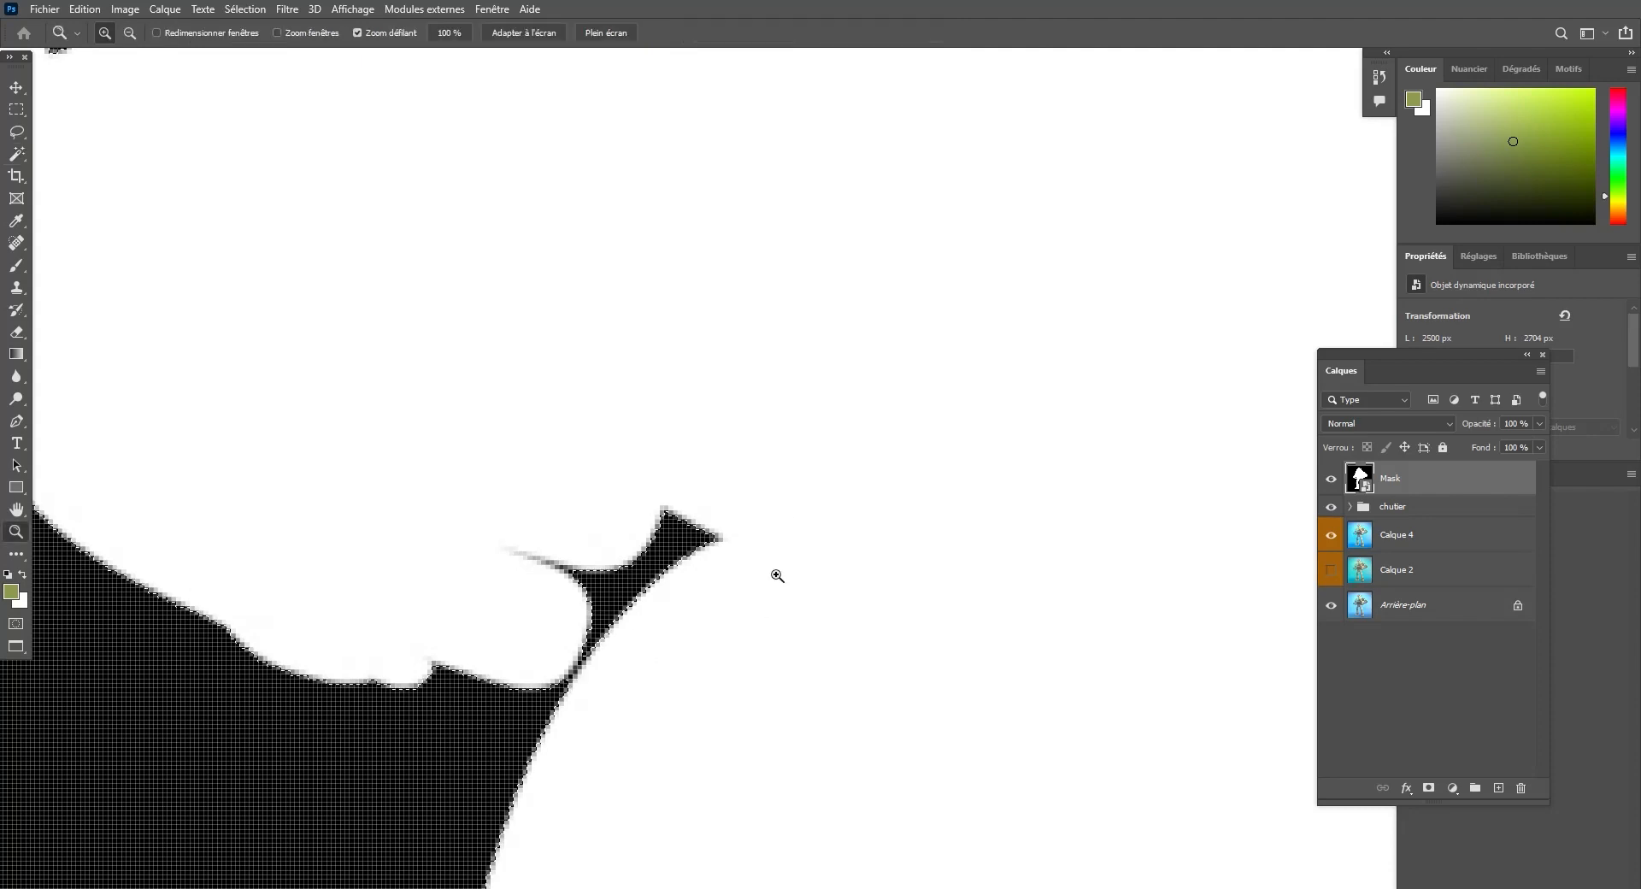
left_click(875, 527, "alt")
left_click_drag(874, 526, 751, 479)
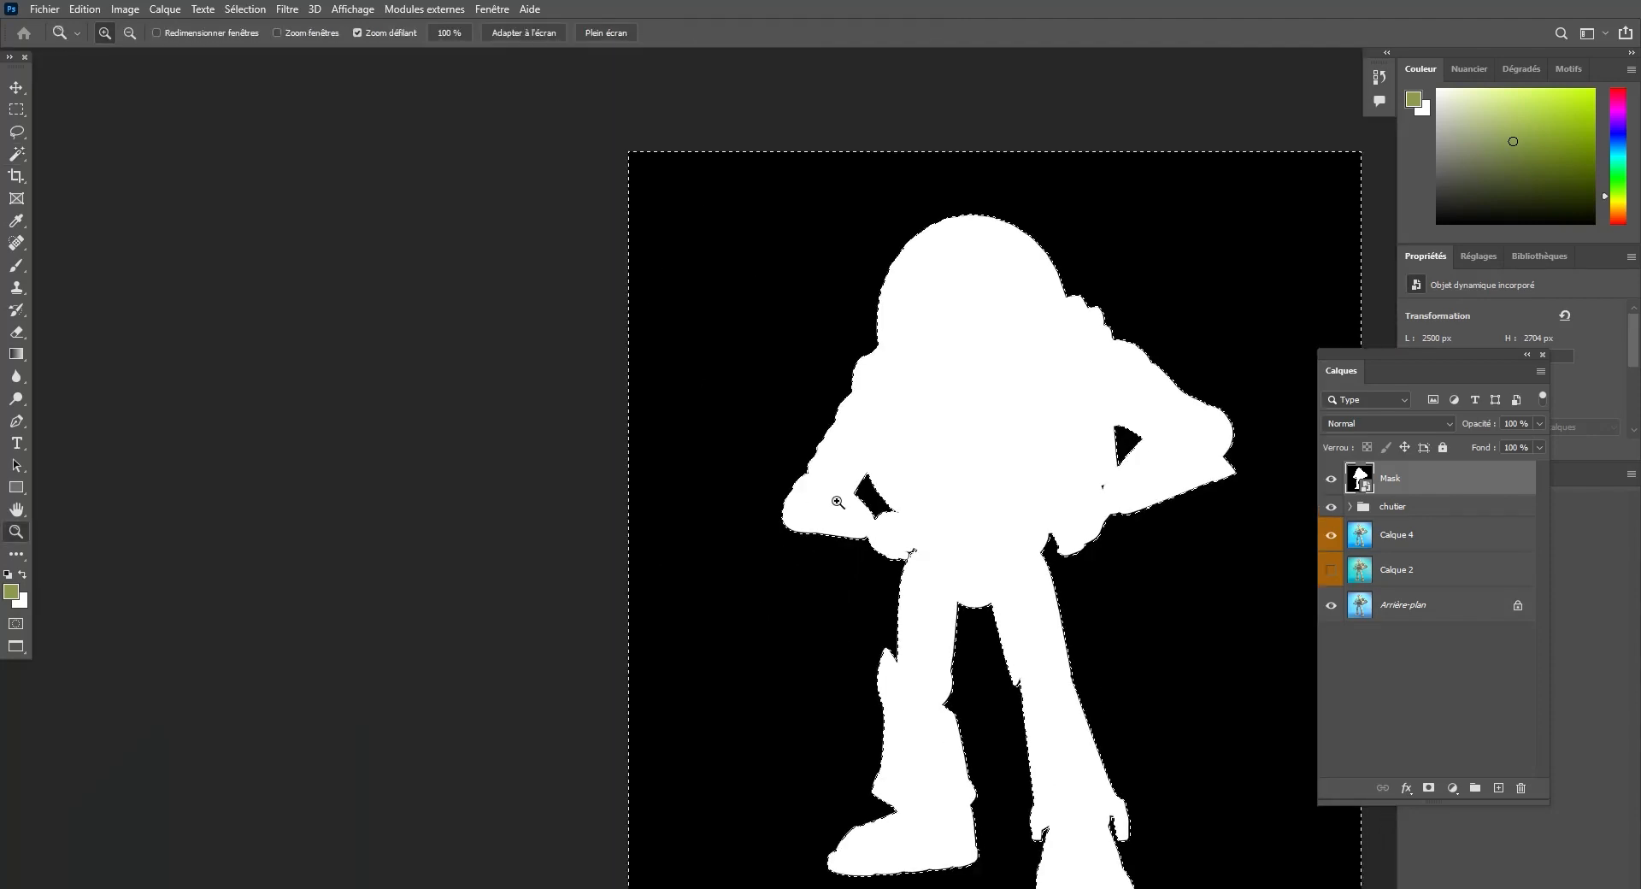
key("h")
left_click_drag(961, 517, 771, 460)
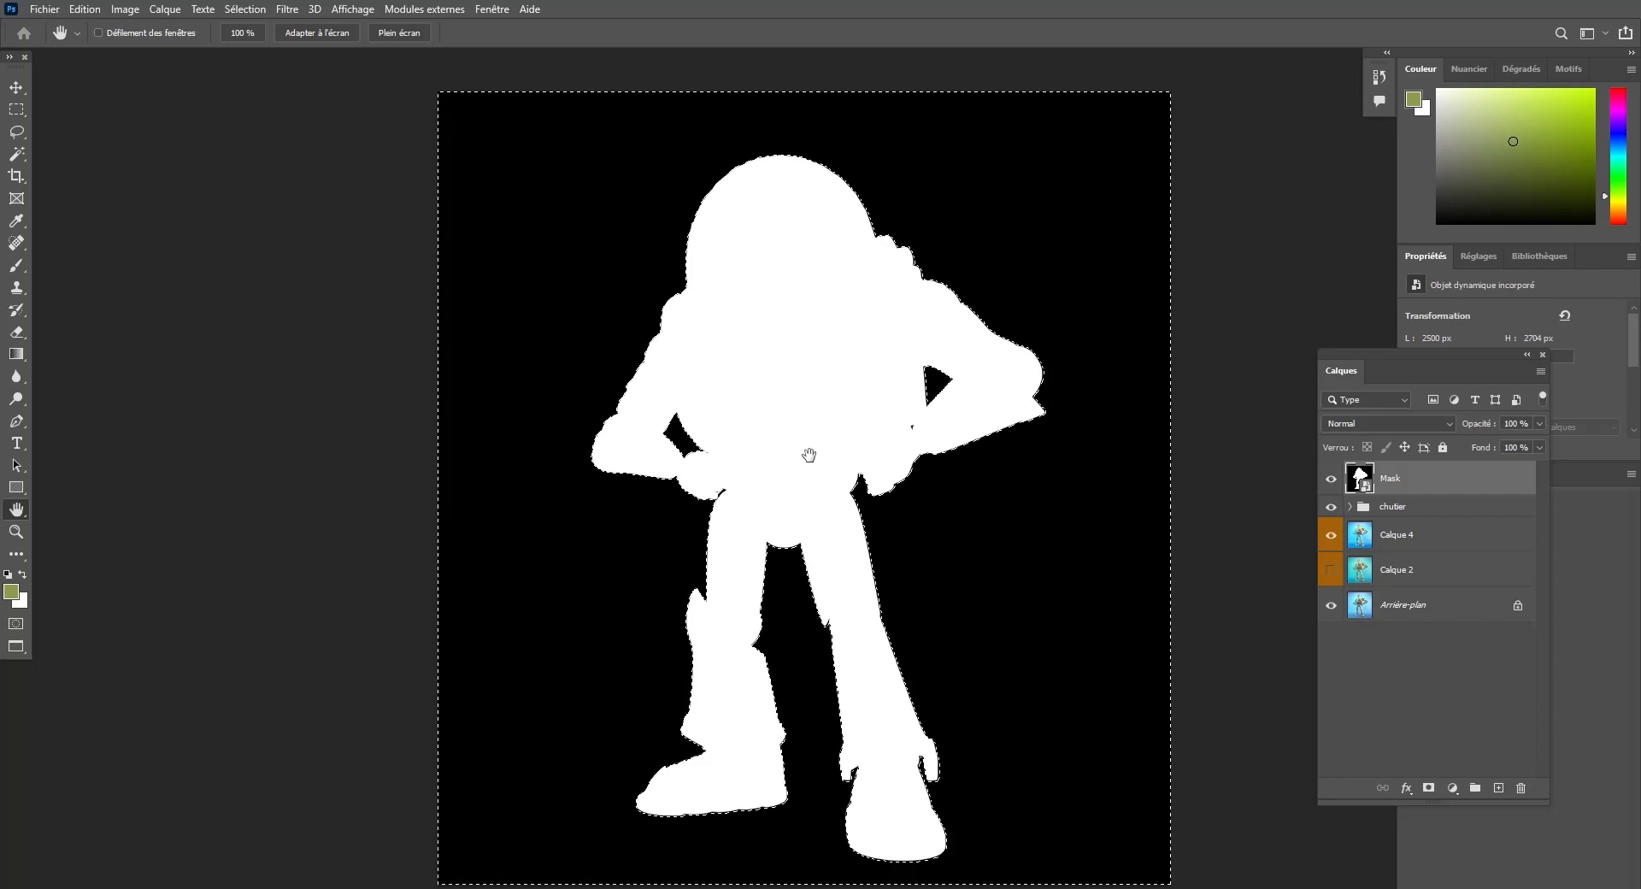
Hide the Mask layer and invert the selection so that it covers the character instead of the background.
left_click(1331, 478)
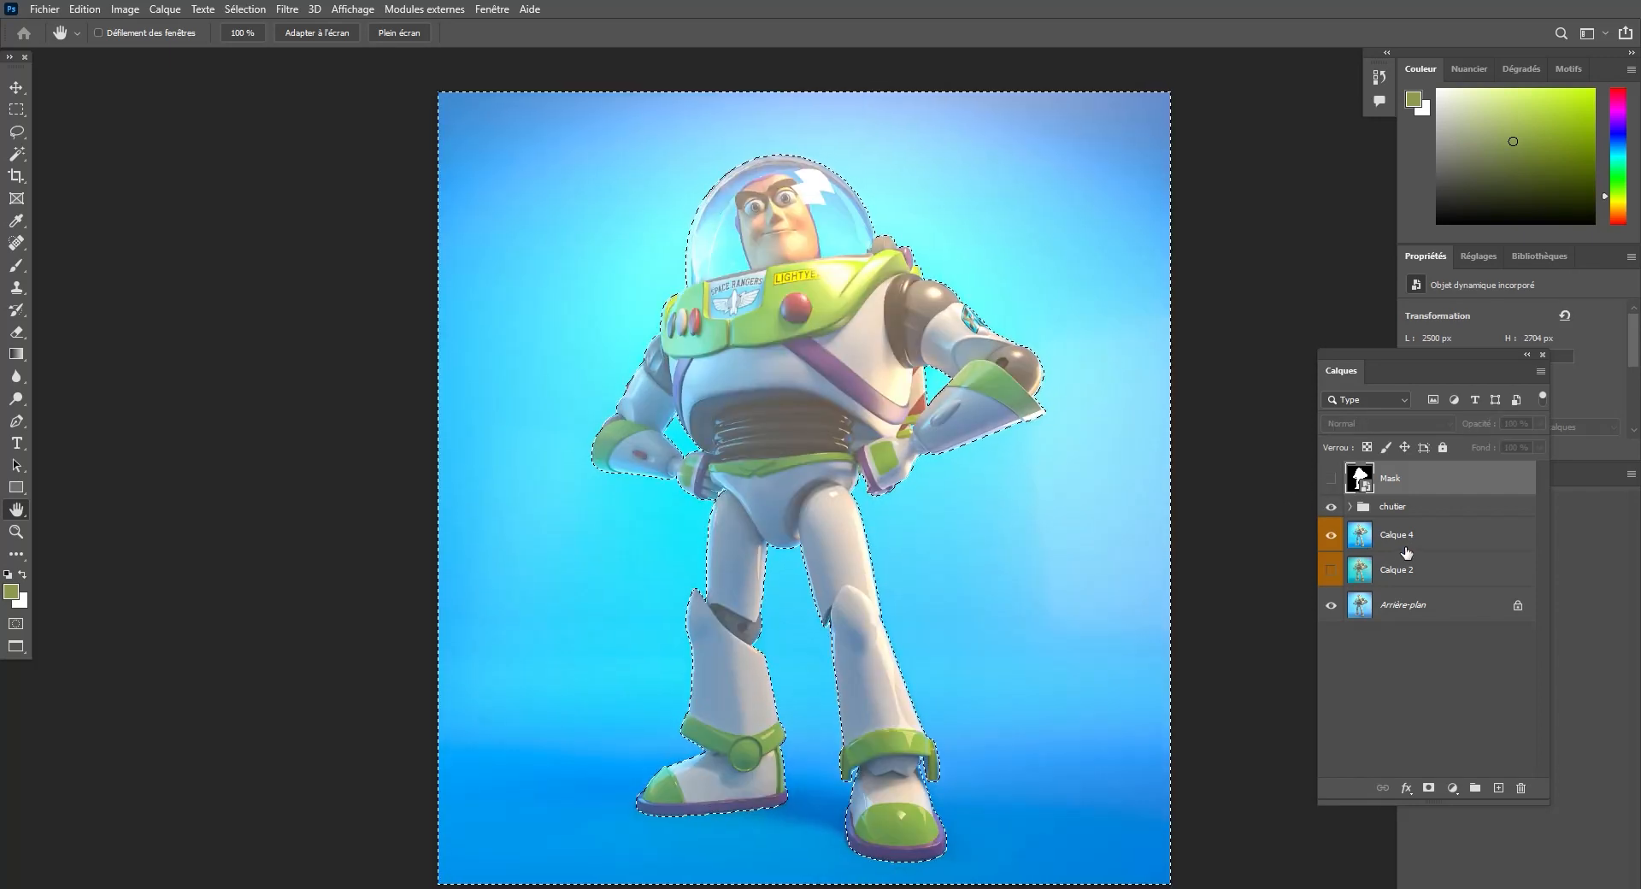
key("m")
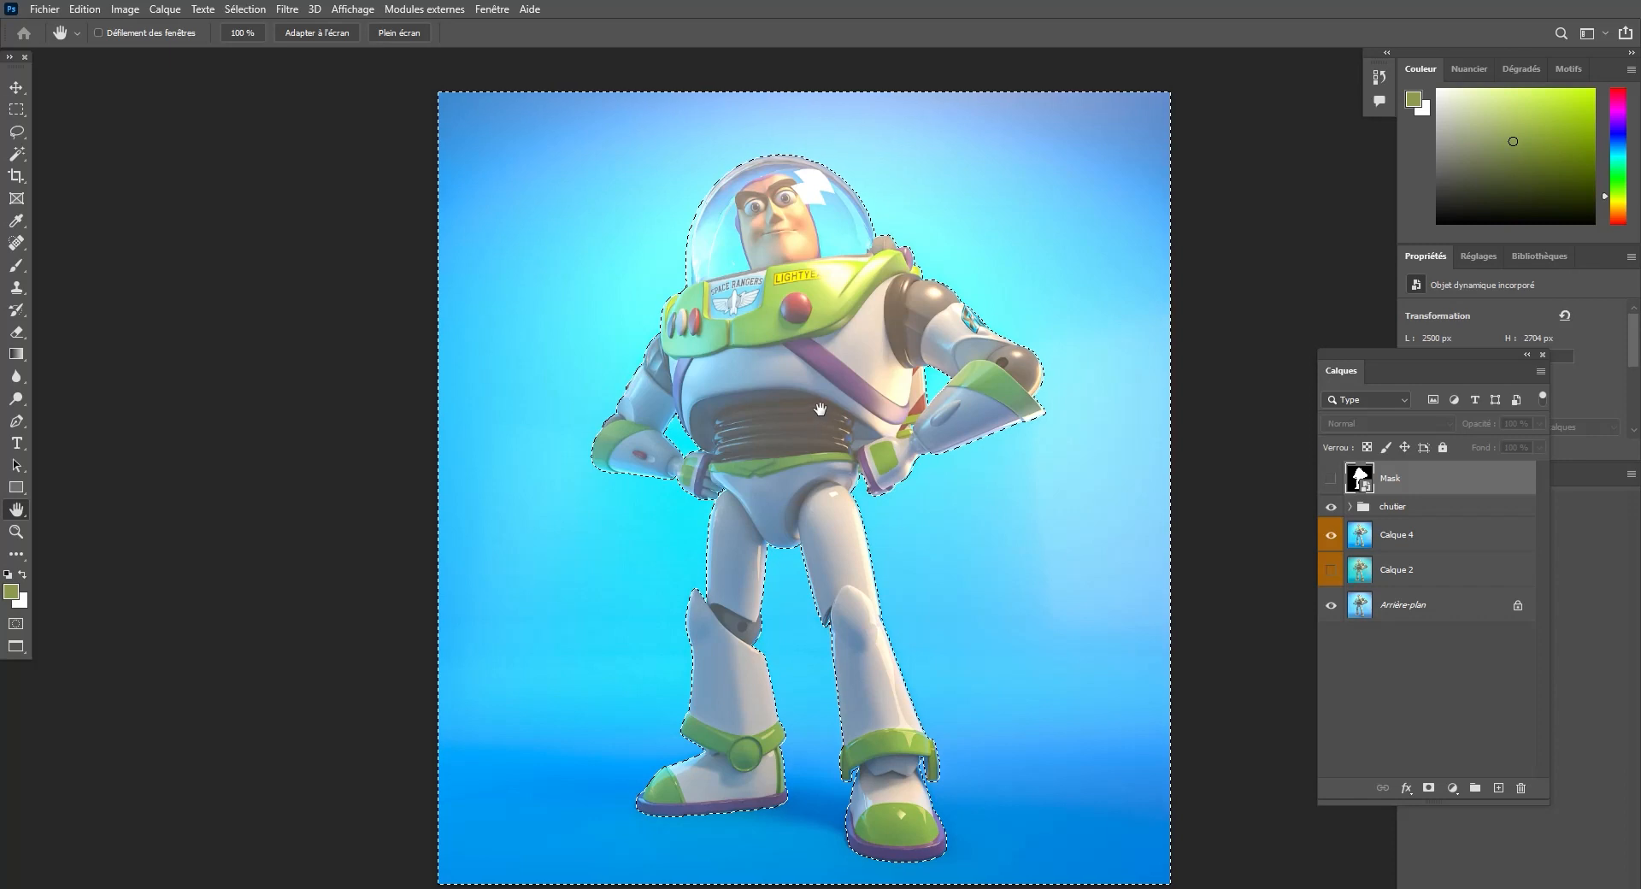
right_click(829, 403)
left_click(907, 430)
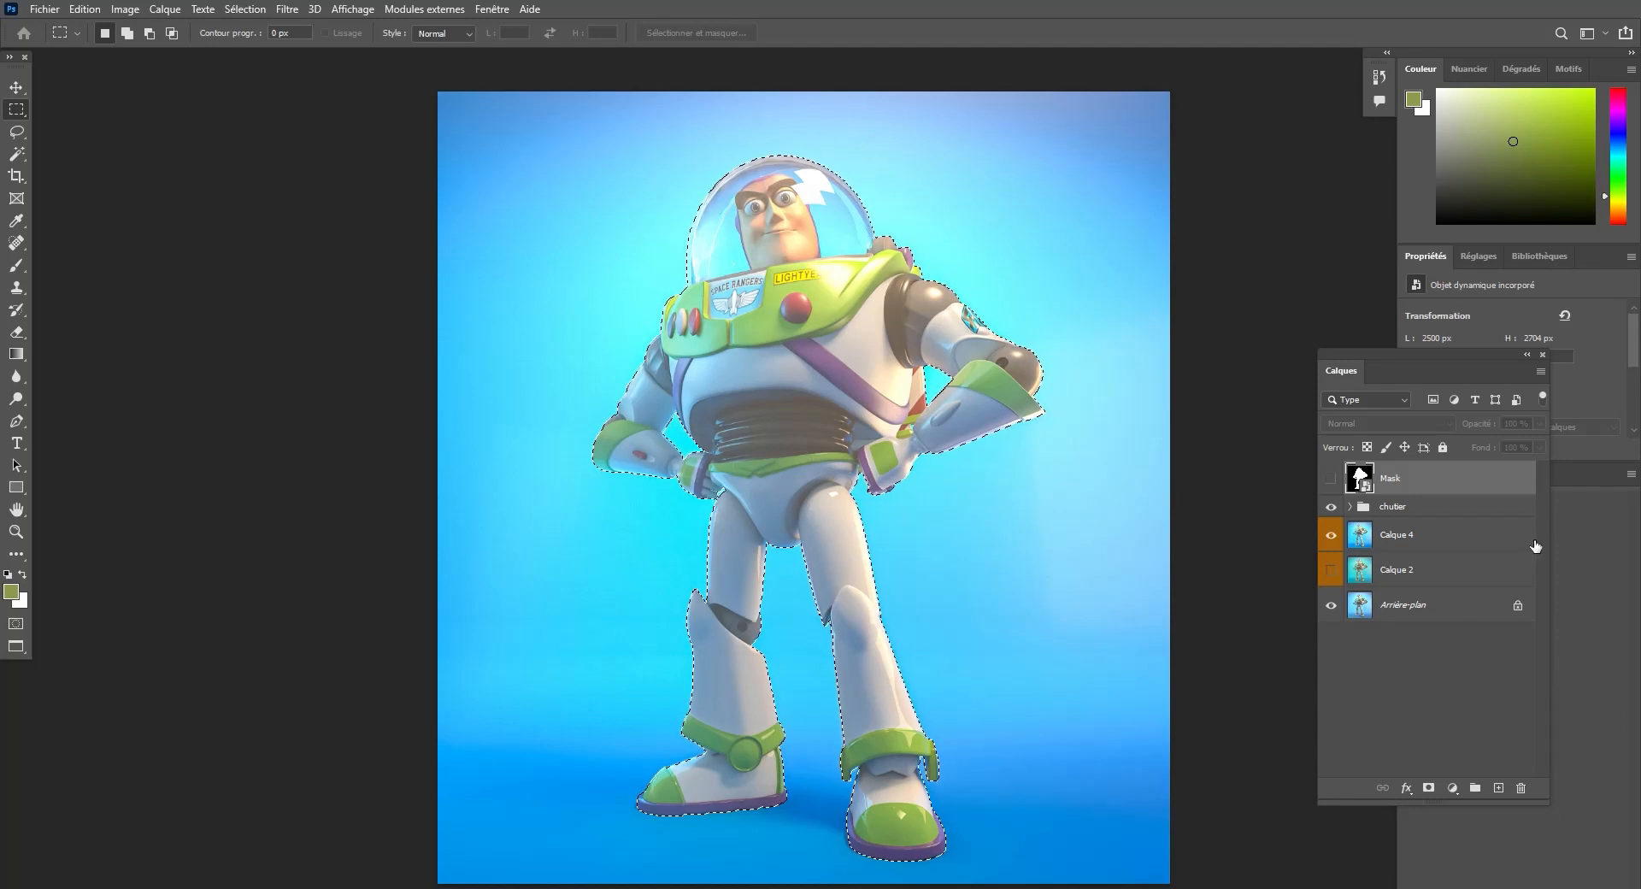
Hide Calque 4 and compare the Calque 2 grading with Arrière-plan by repeatedly toggling Calque 2's visibility.
left_click(1457, 538)
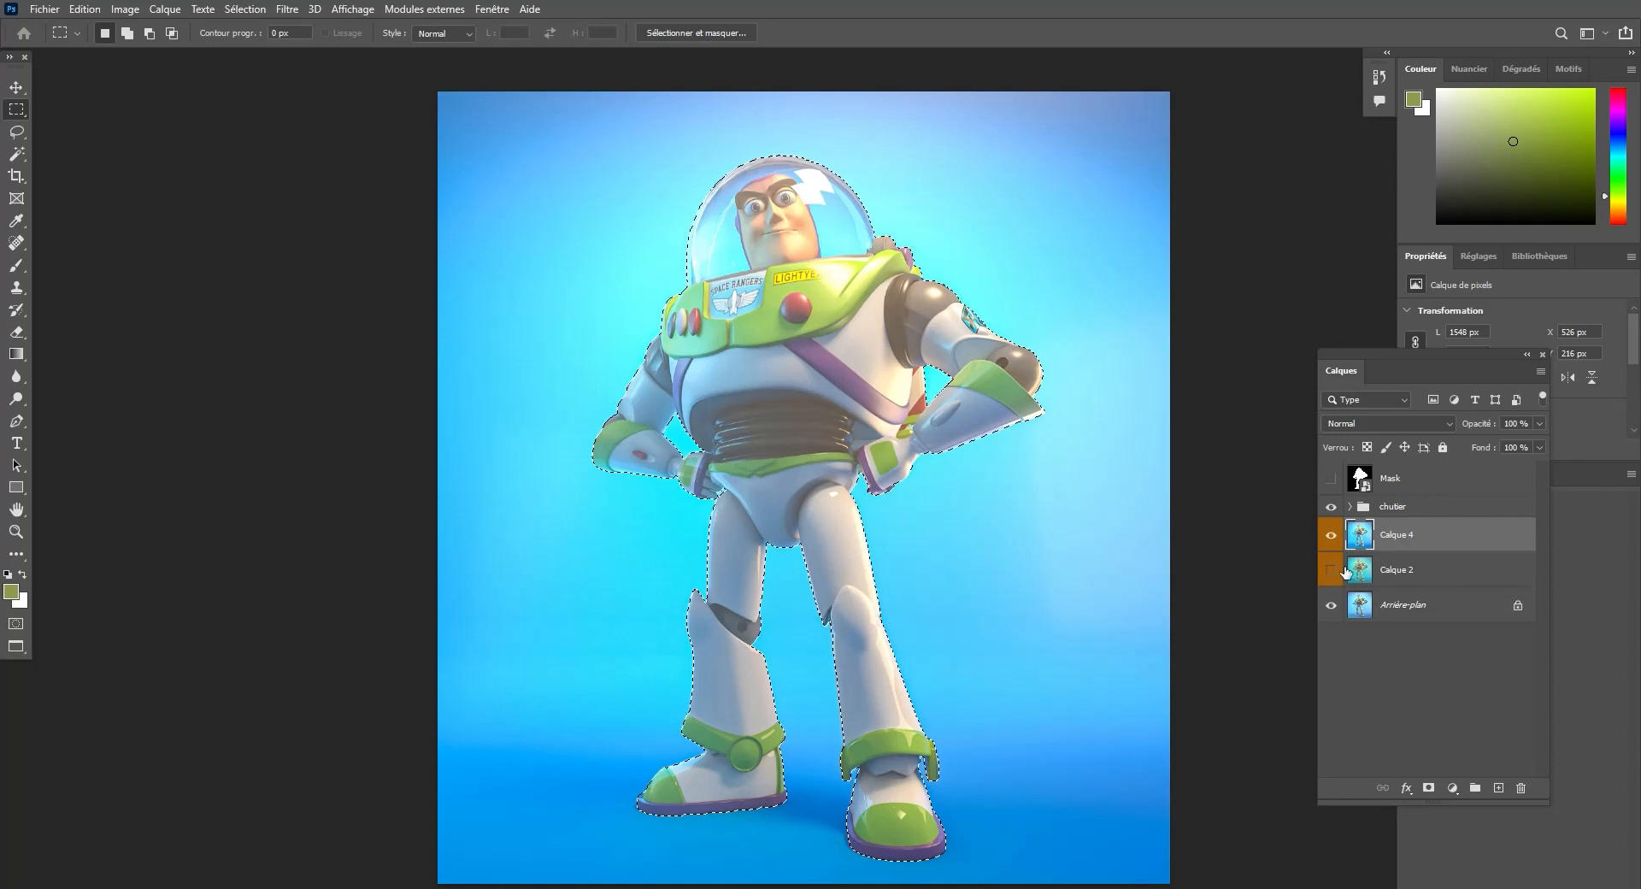
left_click(1331, 535)
left_click(1330, 570)
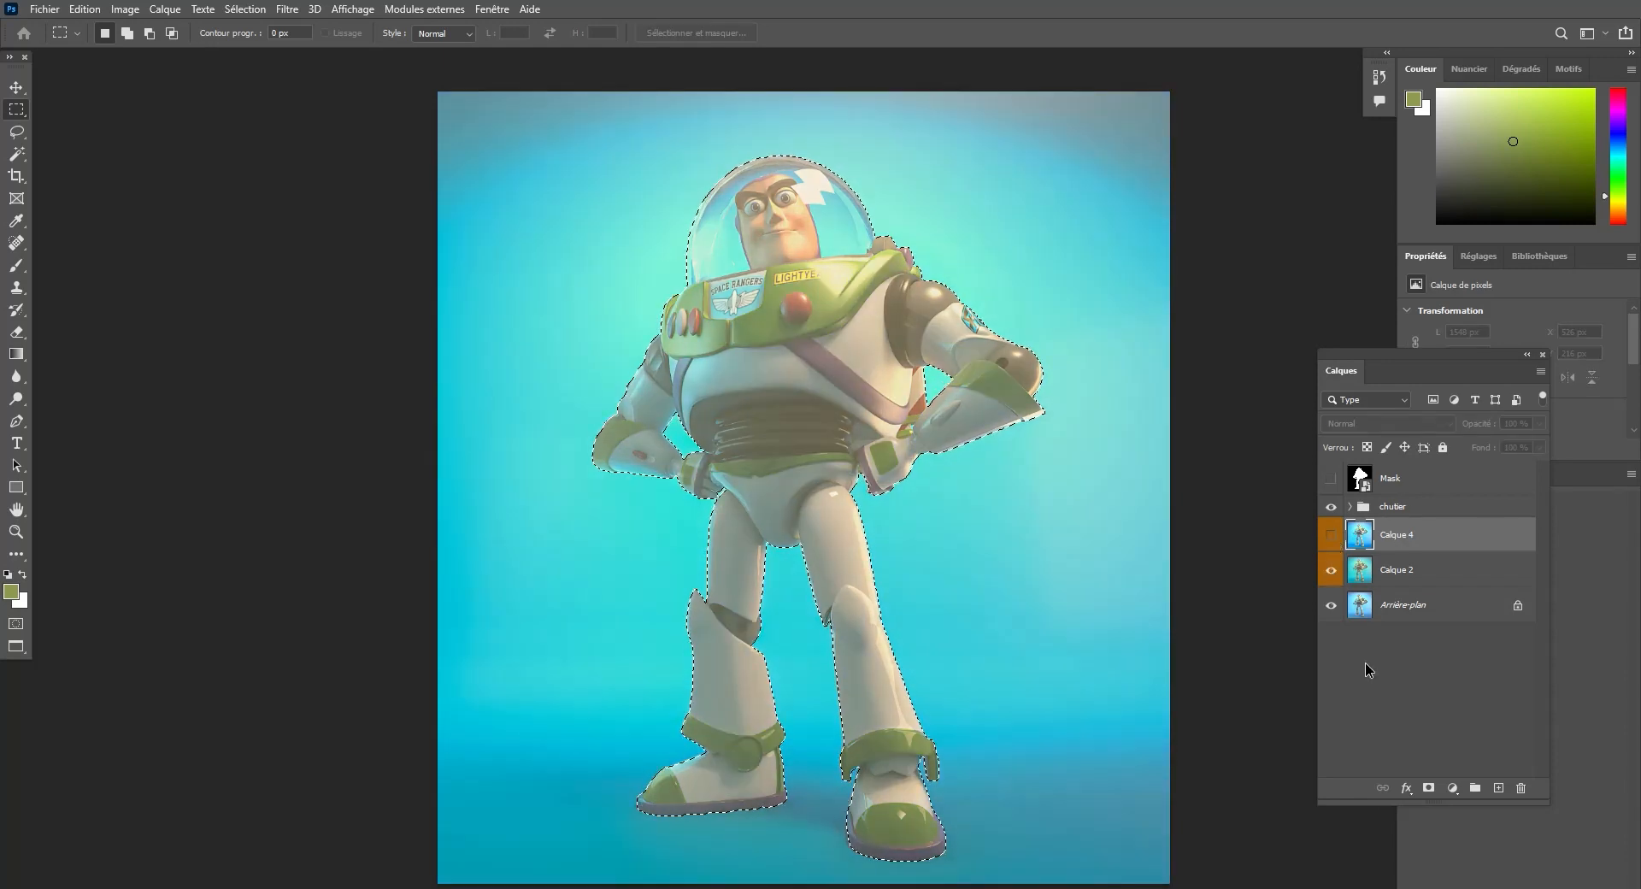
left_click(1330, 570)
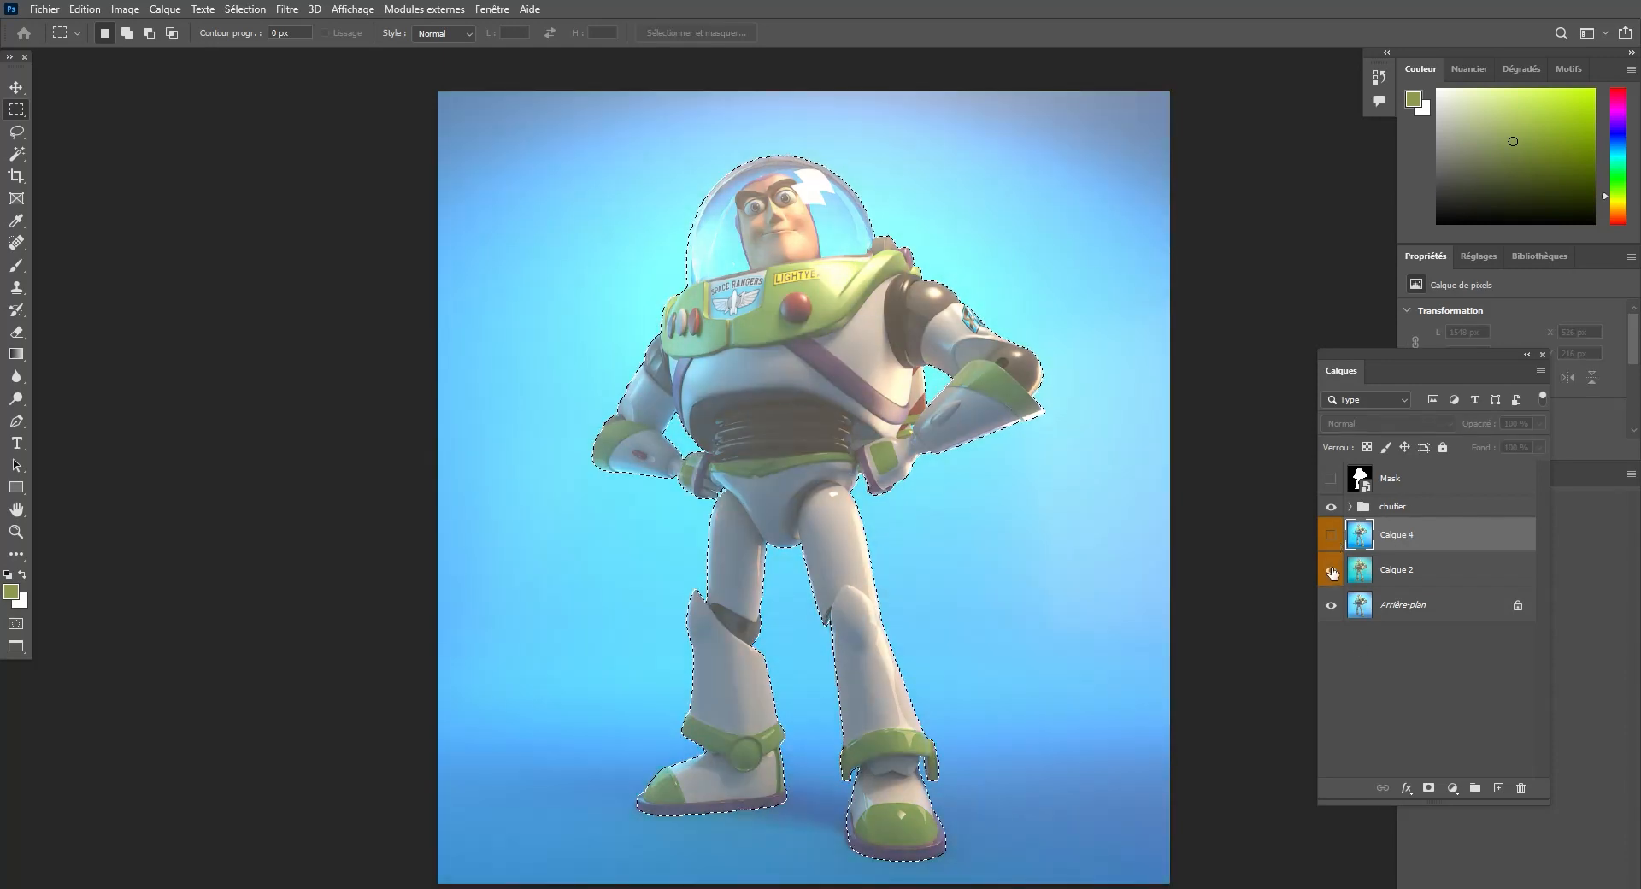
left_click(1331, 570)
left_click(1330, 570)
left_click(1330, 570)
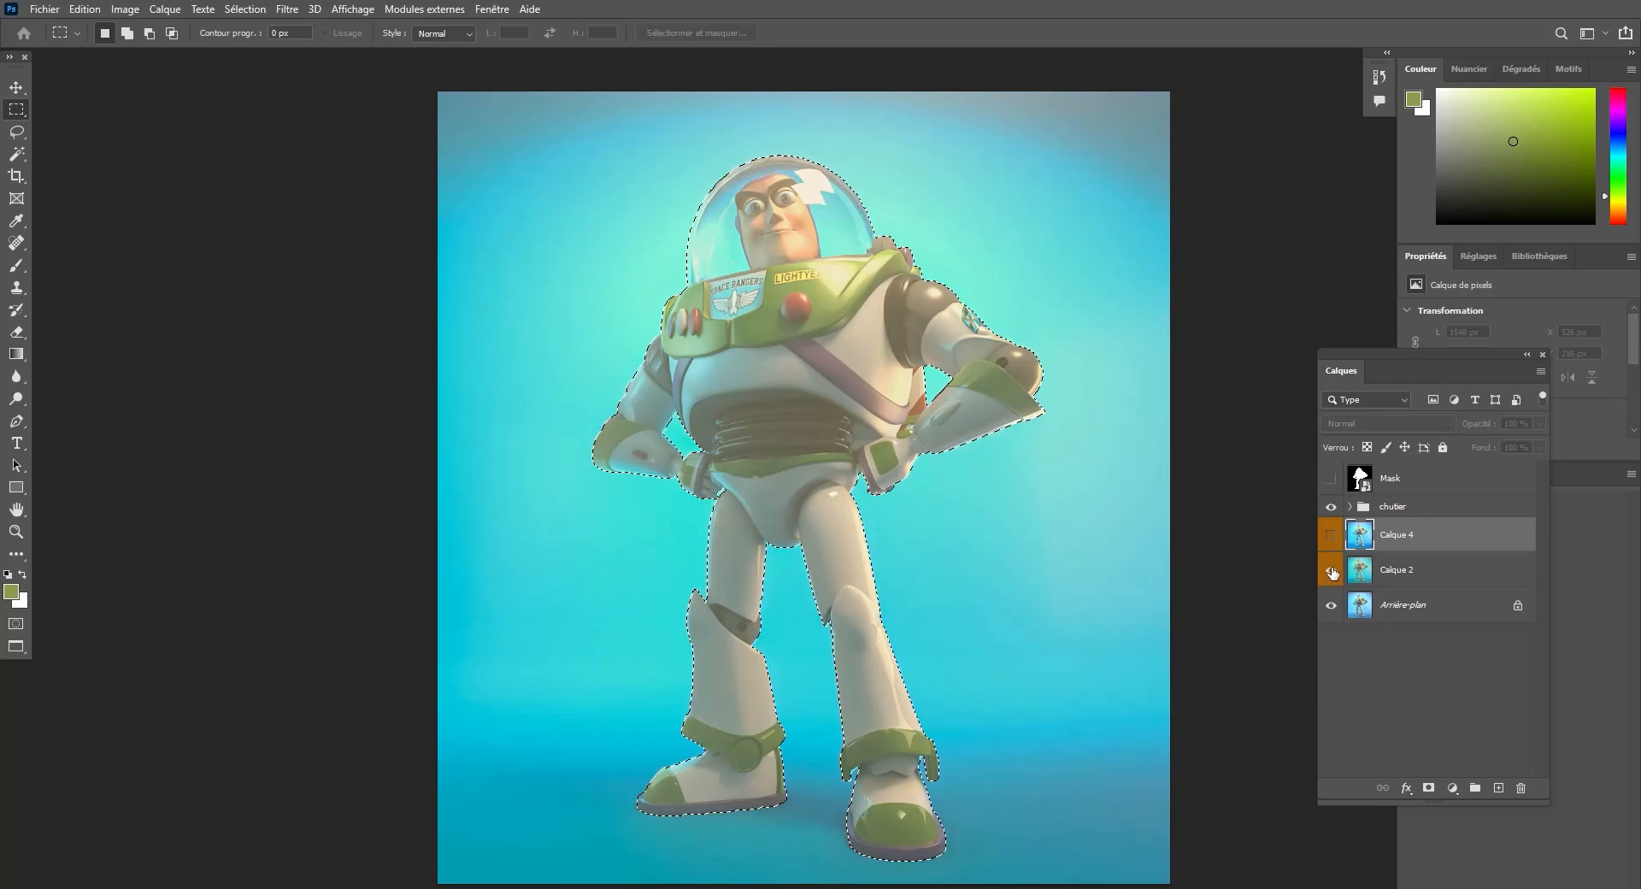
left_click(1330, 570)
left_click(1331, 570)
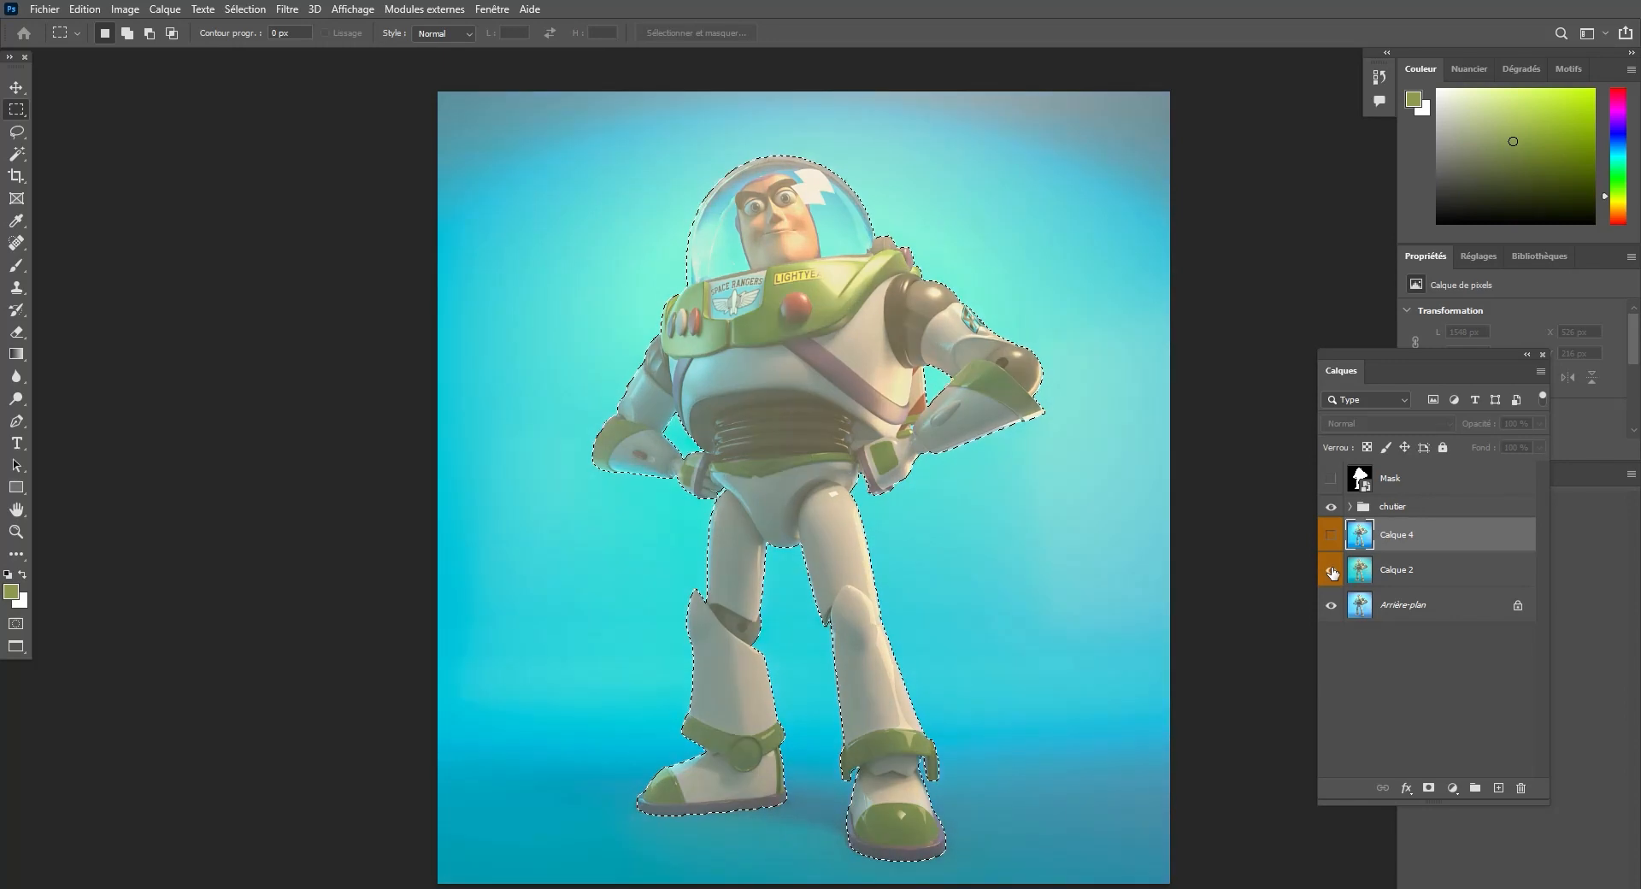
left_click(1330, 570)
left_click(1331, 570)
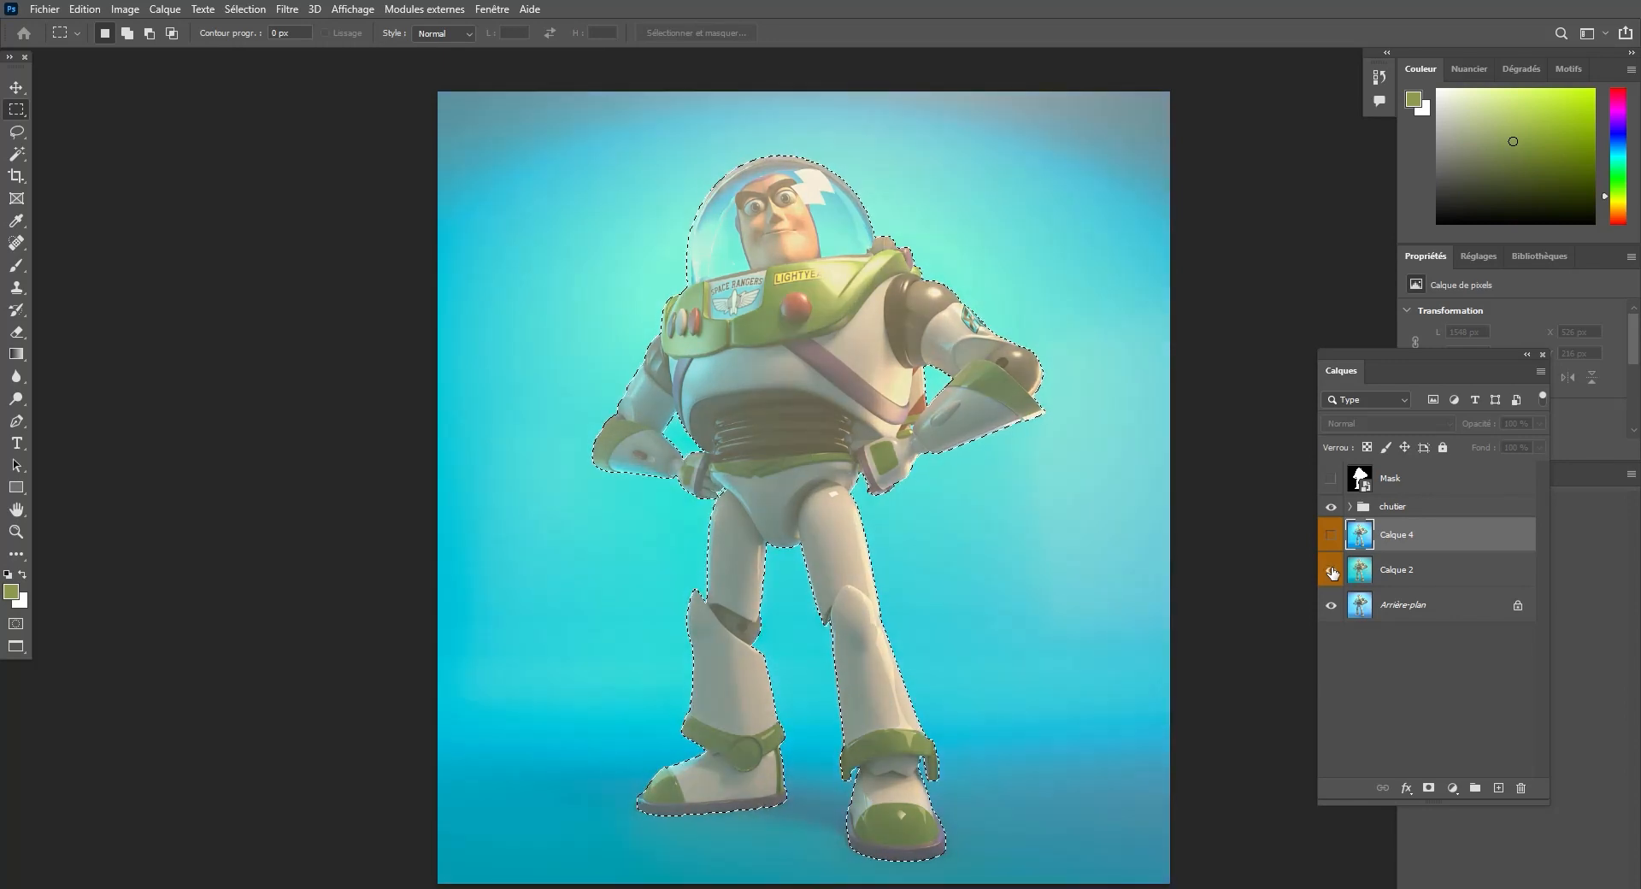
left_click(1331, 570)
left_click(1330, 570)
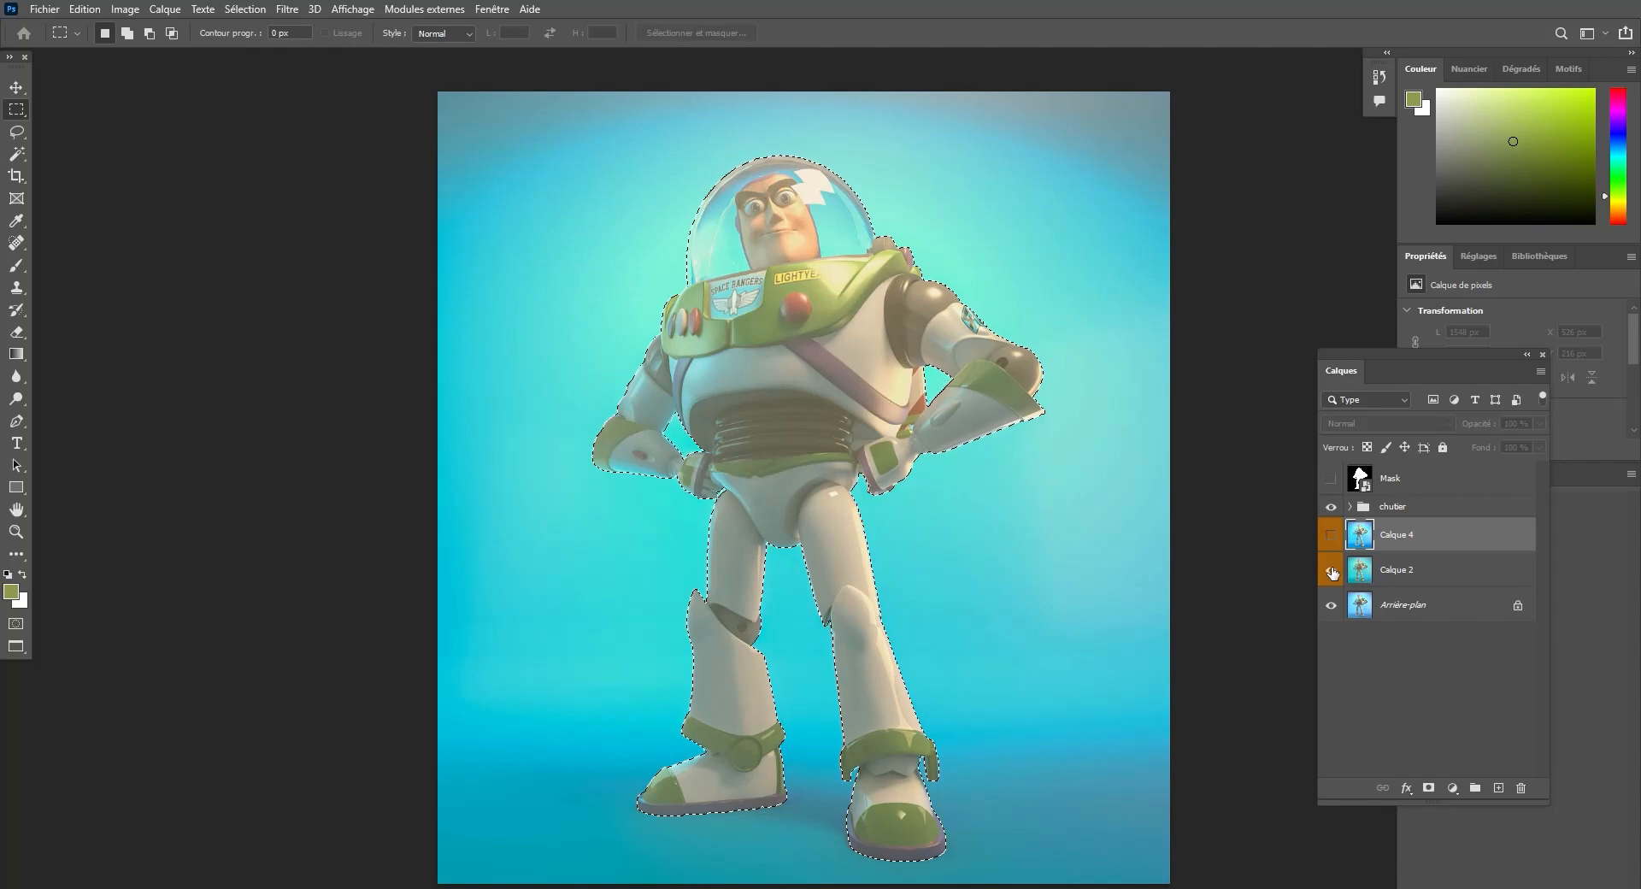
Compare the Calque 2 grading with the background once more, and copy the selected character from Calque 2 onto a new layer.
left_click(1331, 570)
left_click(1331, 570)
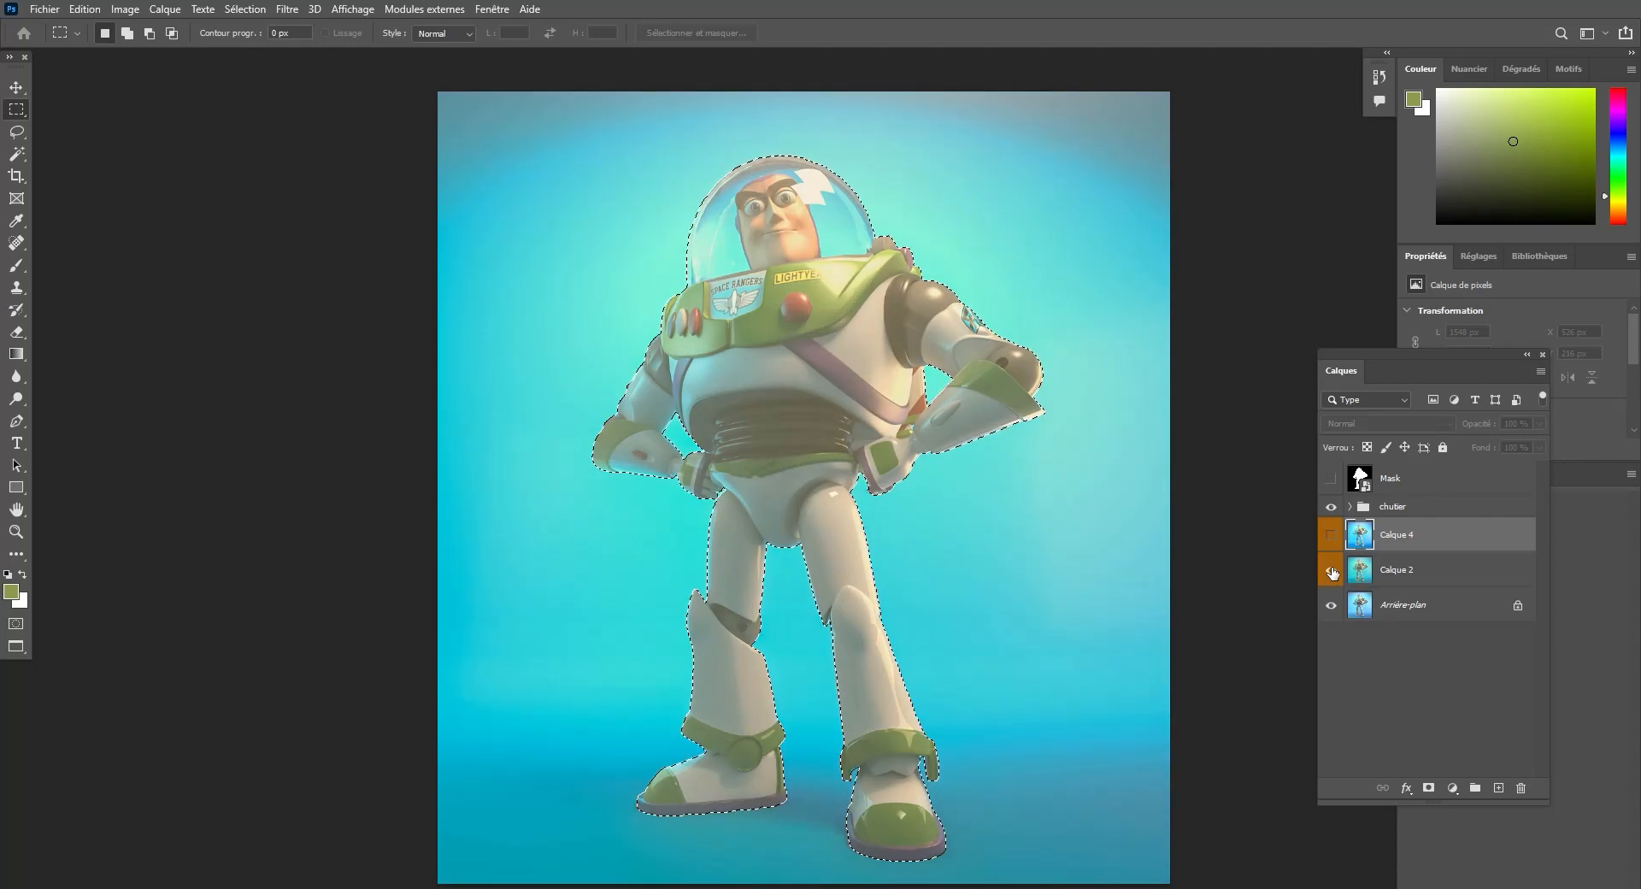
left_click(1330, 570)
left_click(1330, 570)
left_click(1376, 569)
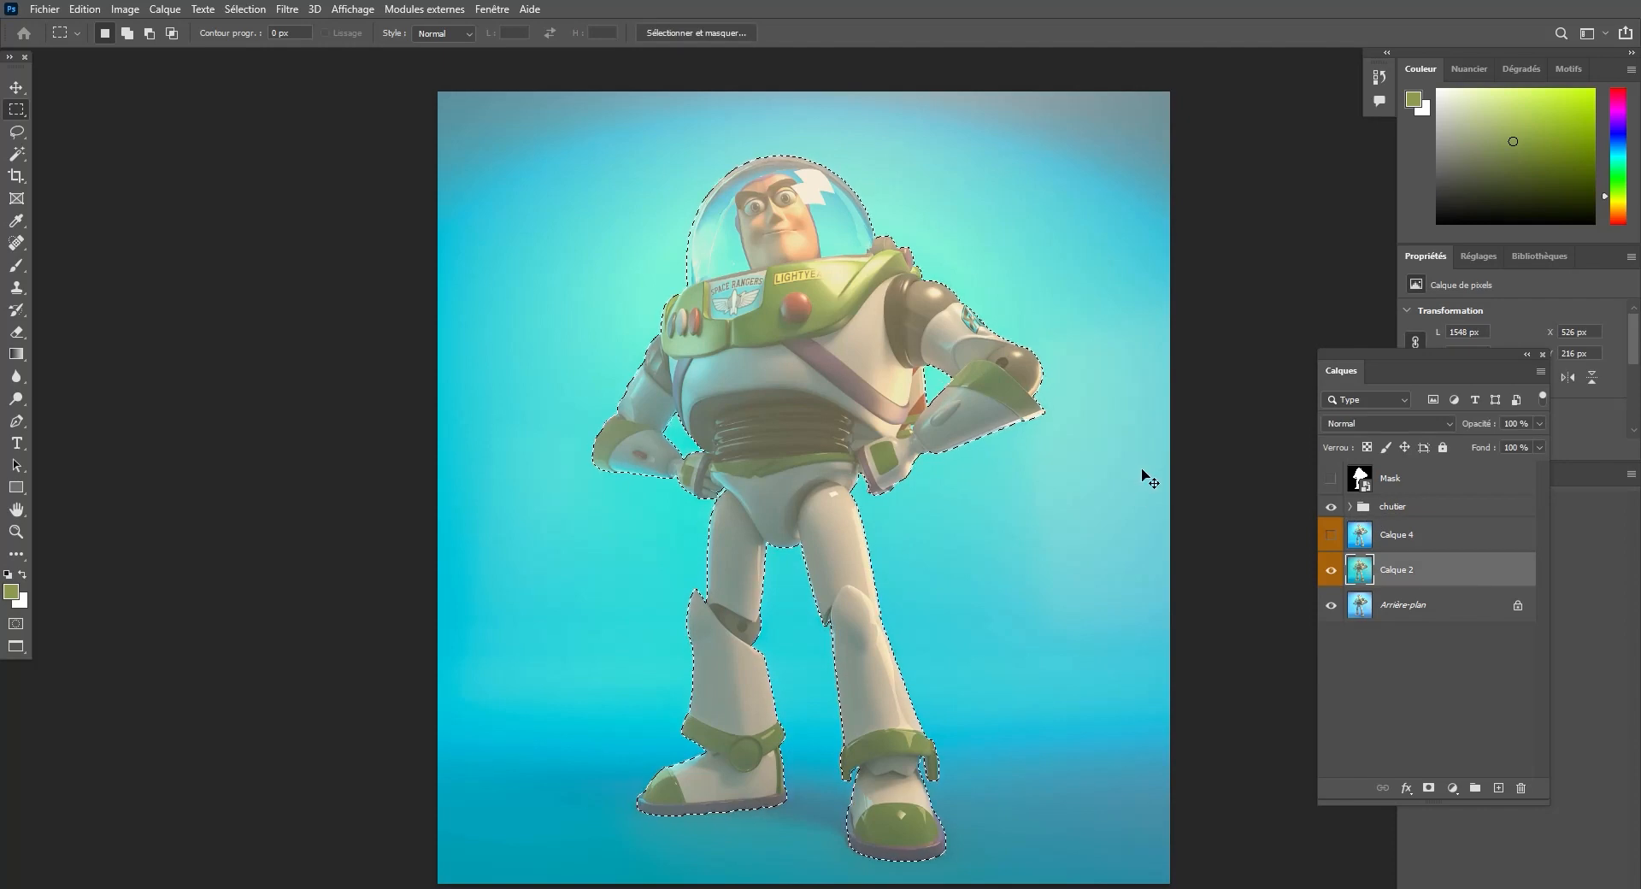
key("ctrl+j")
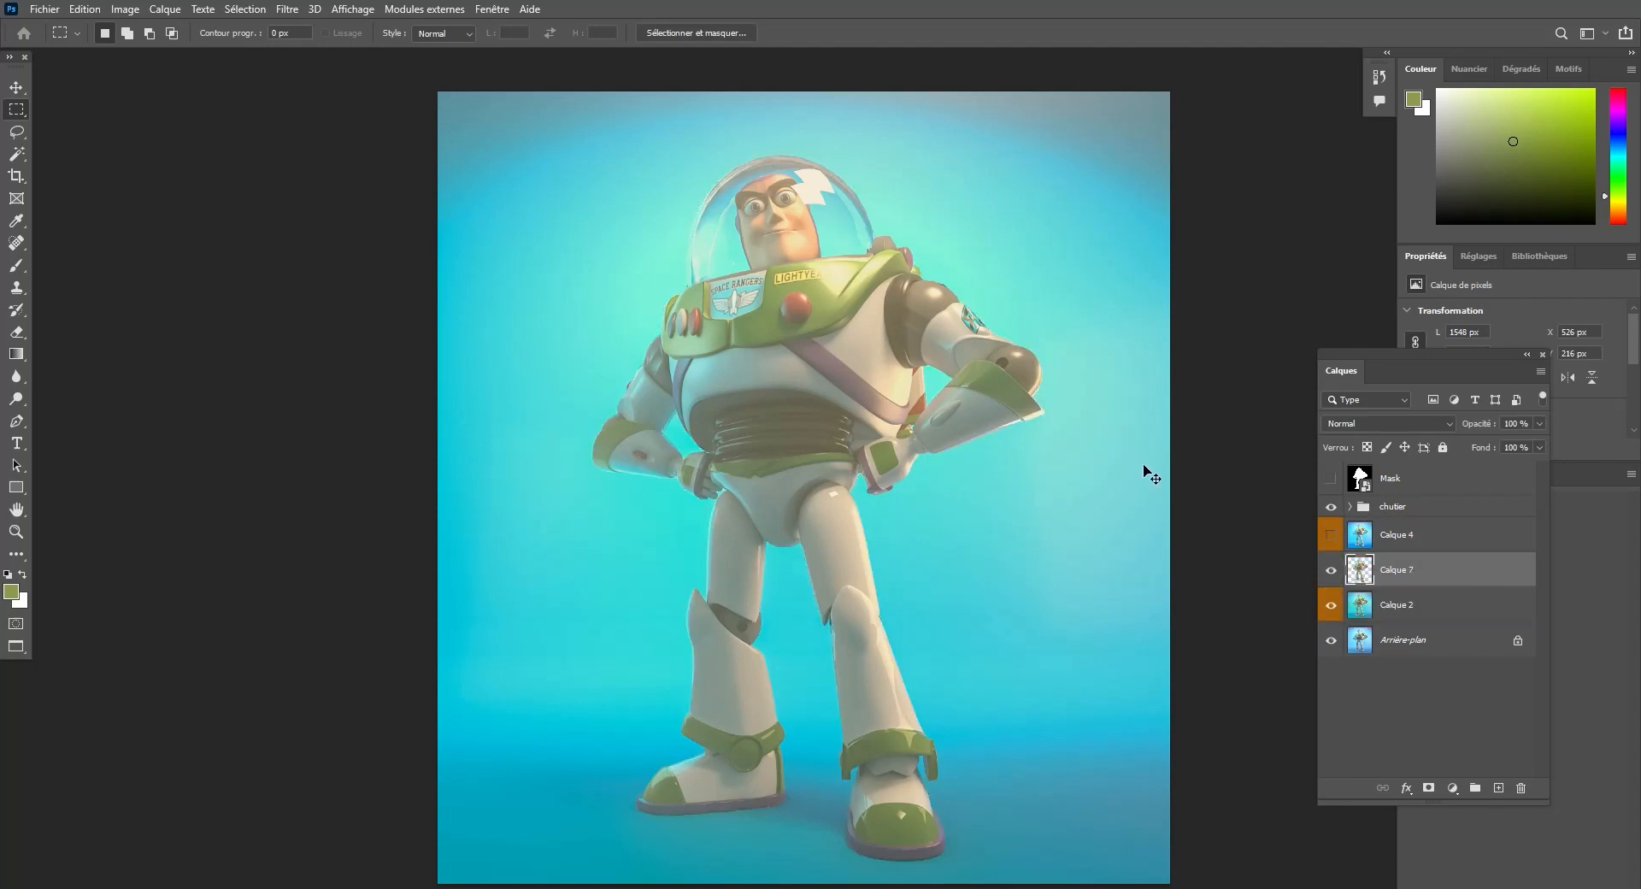
Hide Calque 2 and compare the copied character layer with Arrière-plan by toggling the copy's visibility.
left_click(1330, 607)
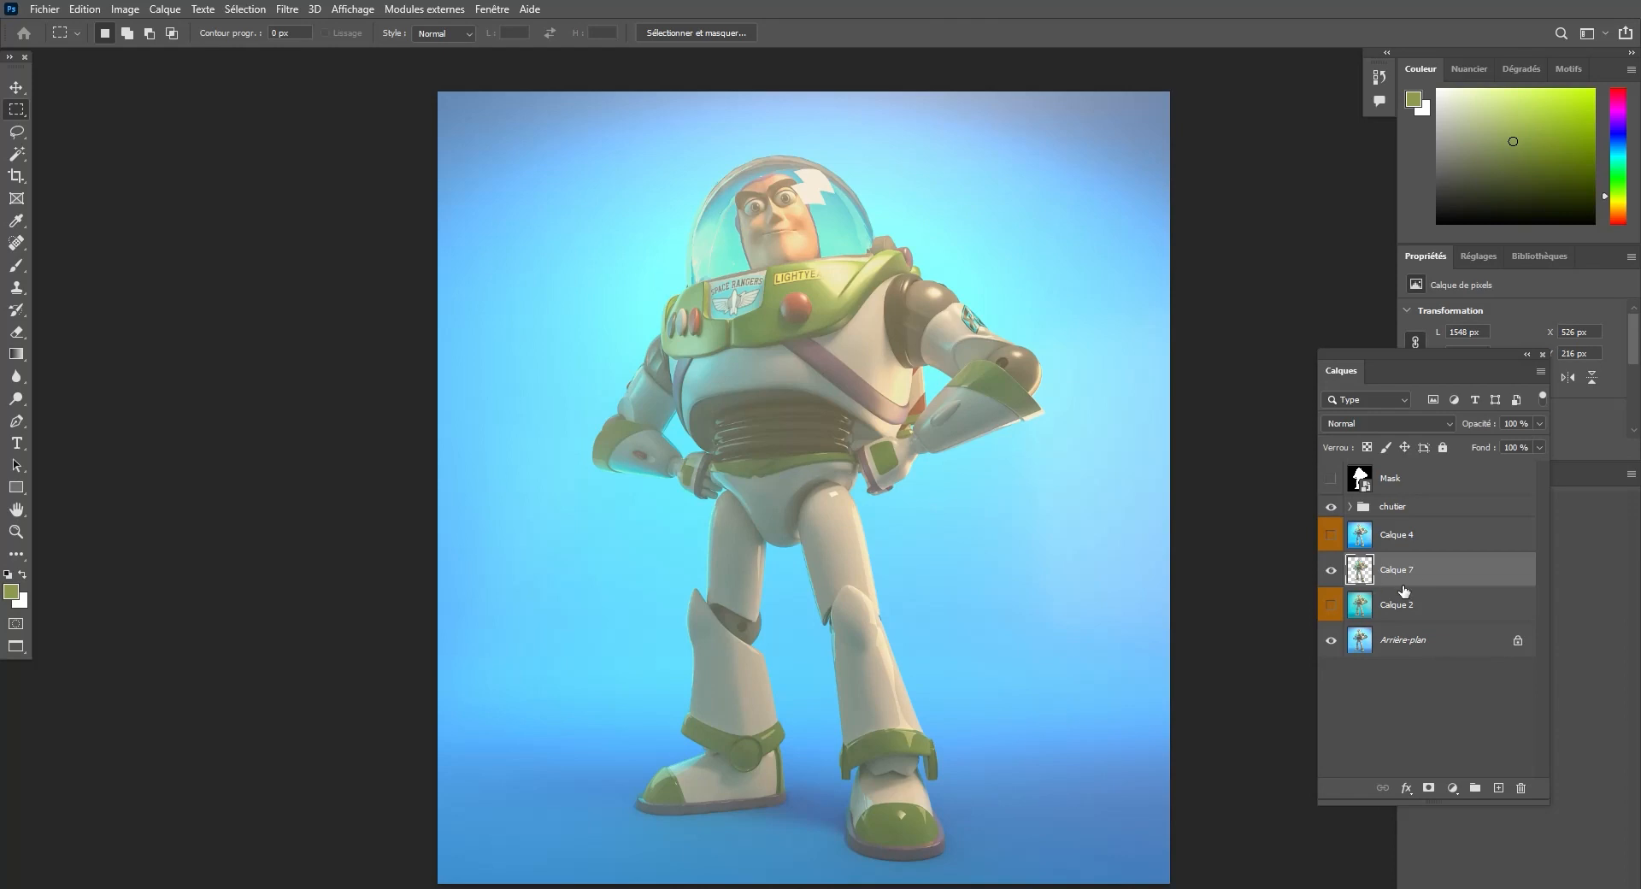
left_click(1331, 571)
left_click(1330, 571)
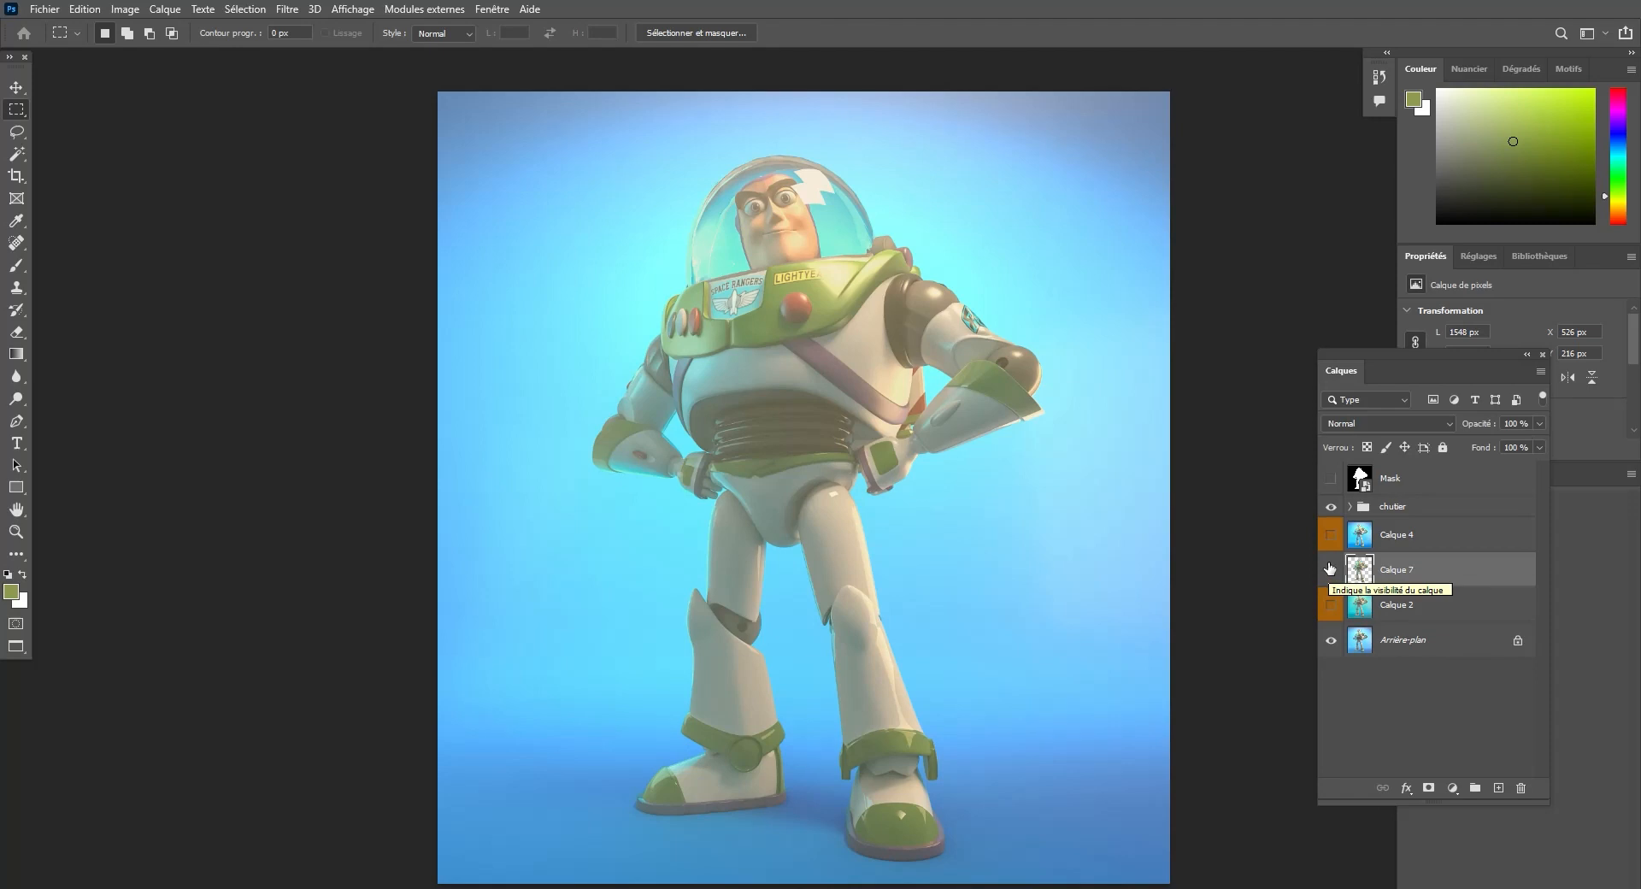
Hide Calque 7, show Calque 2 again, and select the Mask layer's outer black background with the Magic Wand.
left_click(1330, 570)
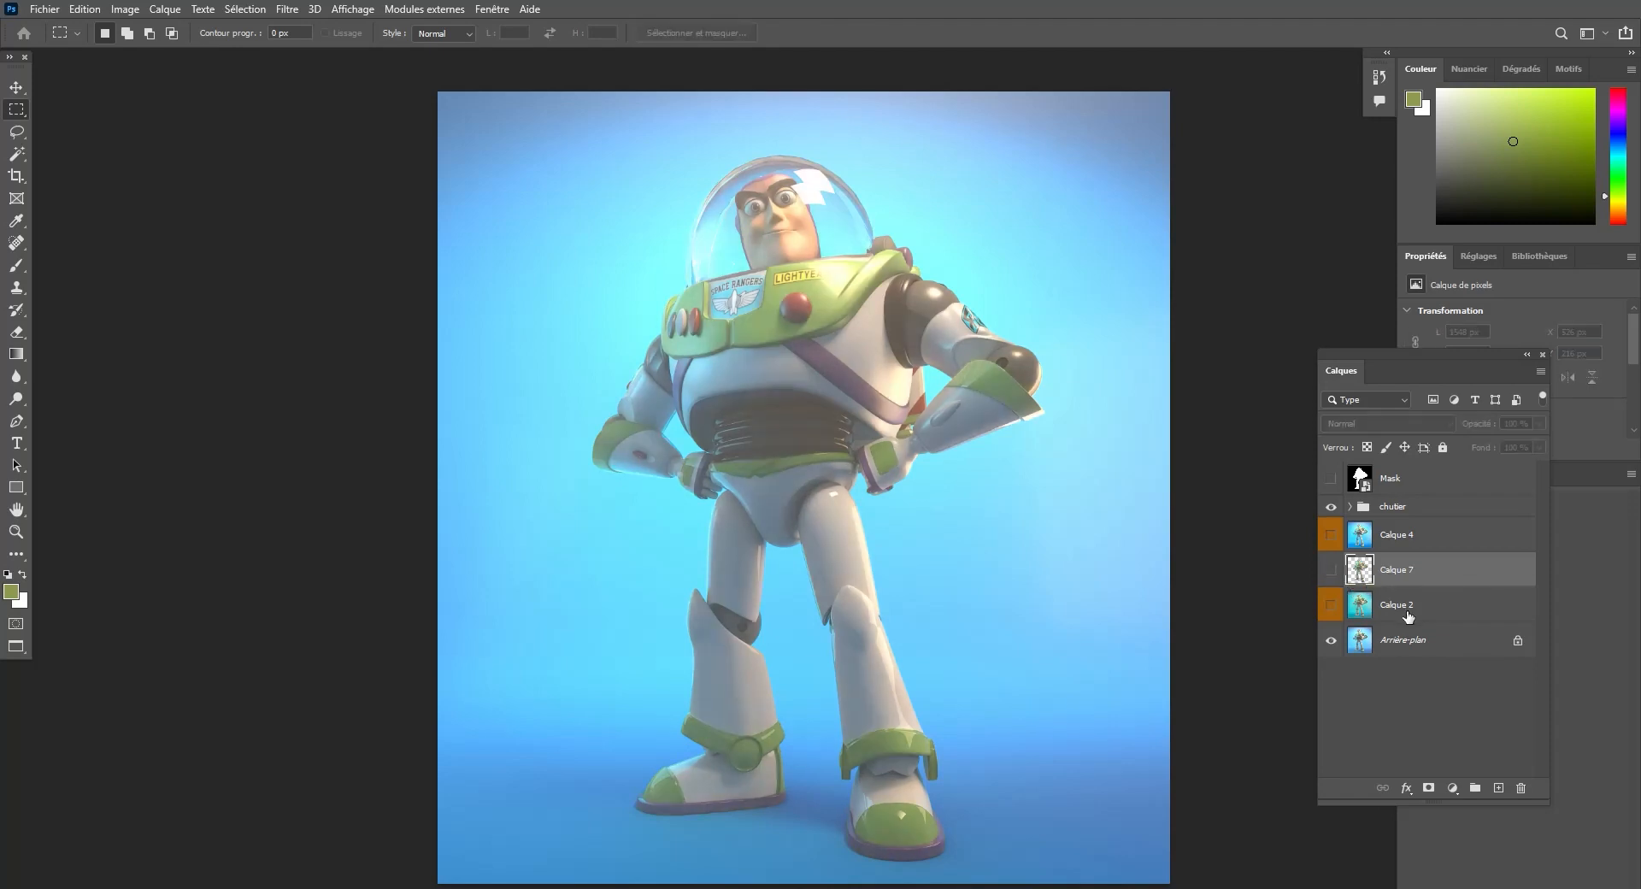
left_click(1360, 609)
left_click(1331, 607)
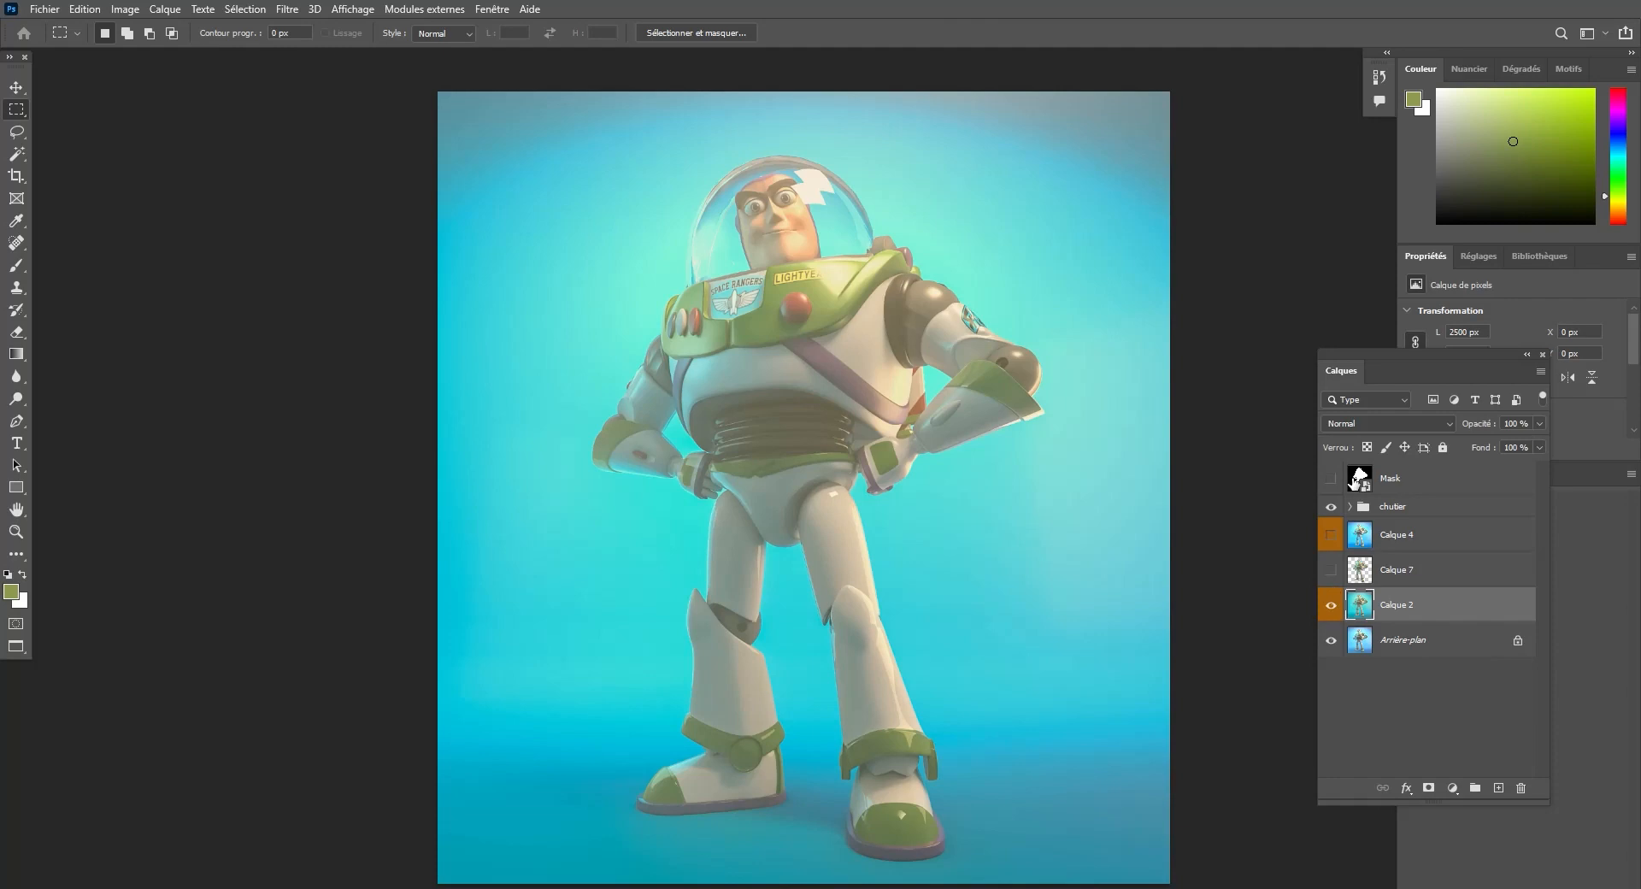
left_click(29, 155)
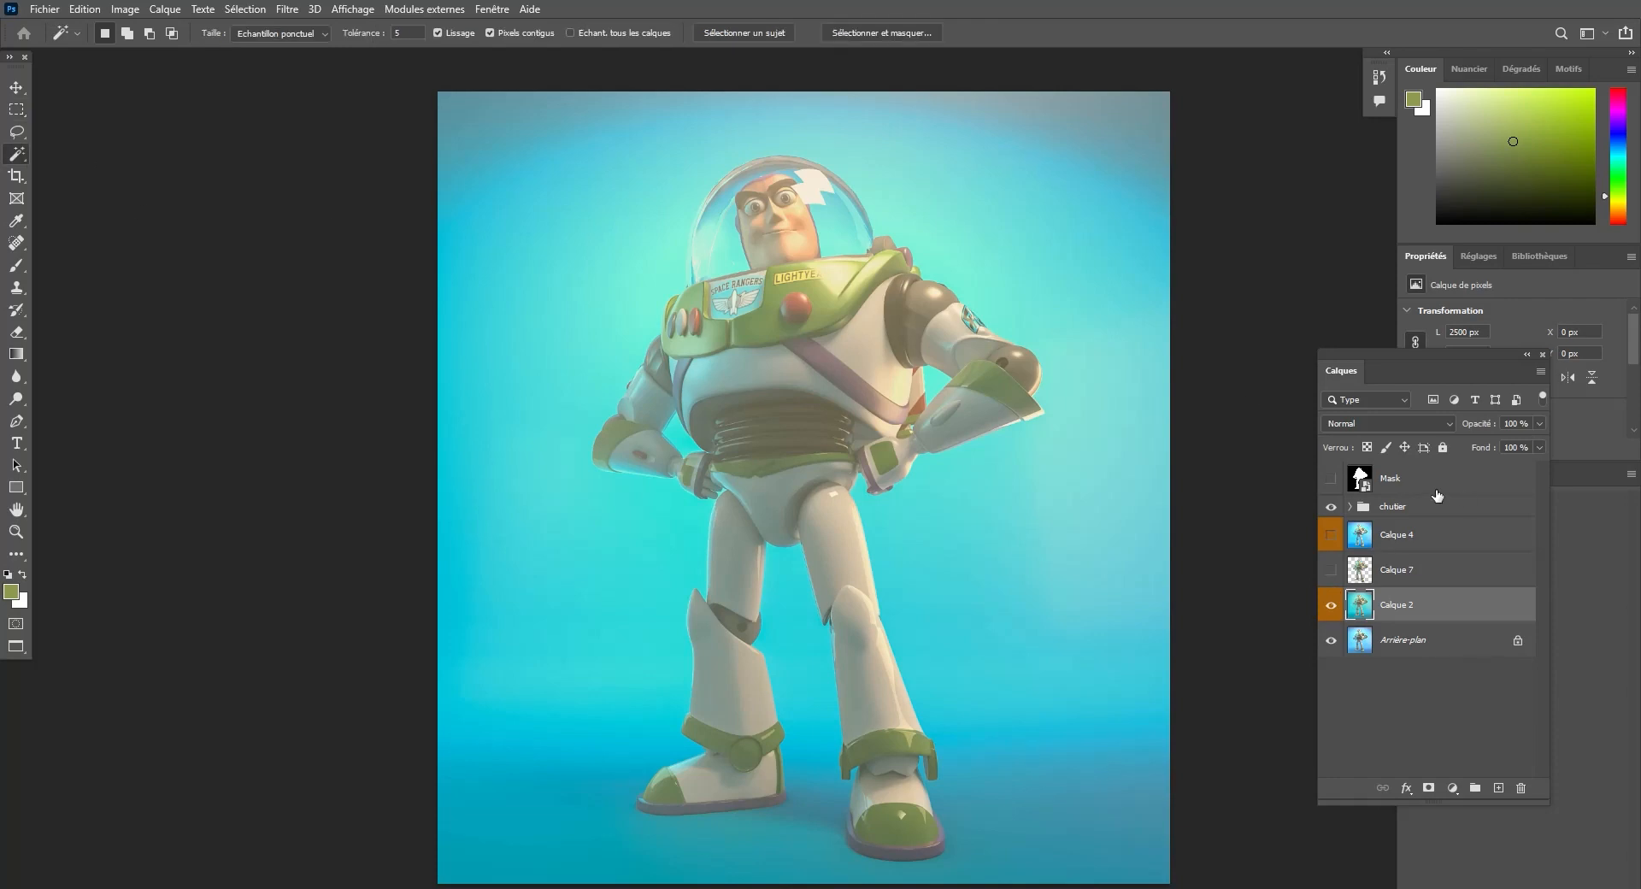
left_click(1436, 496)
left_click(1042, 482)
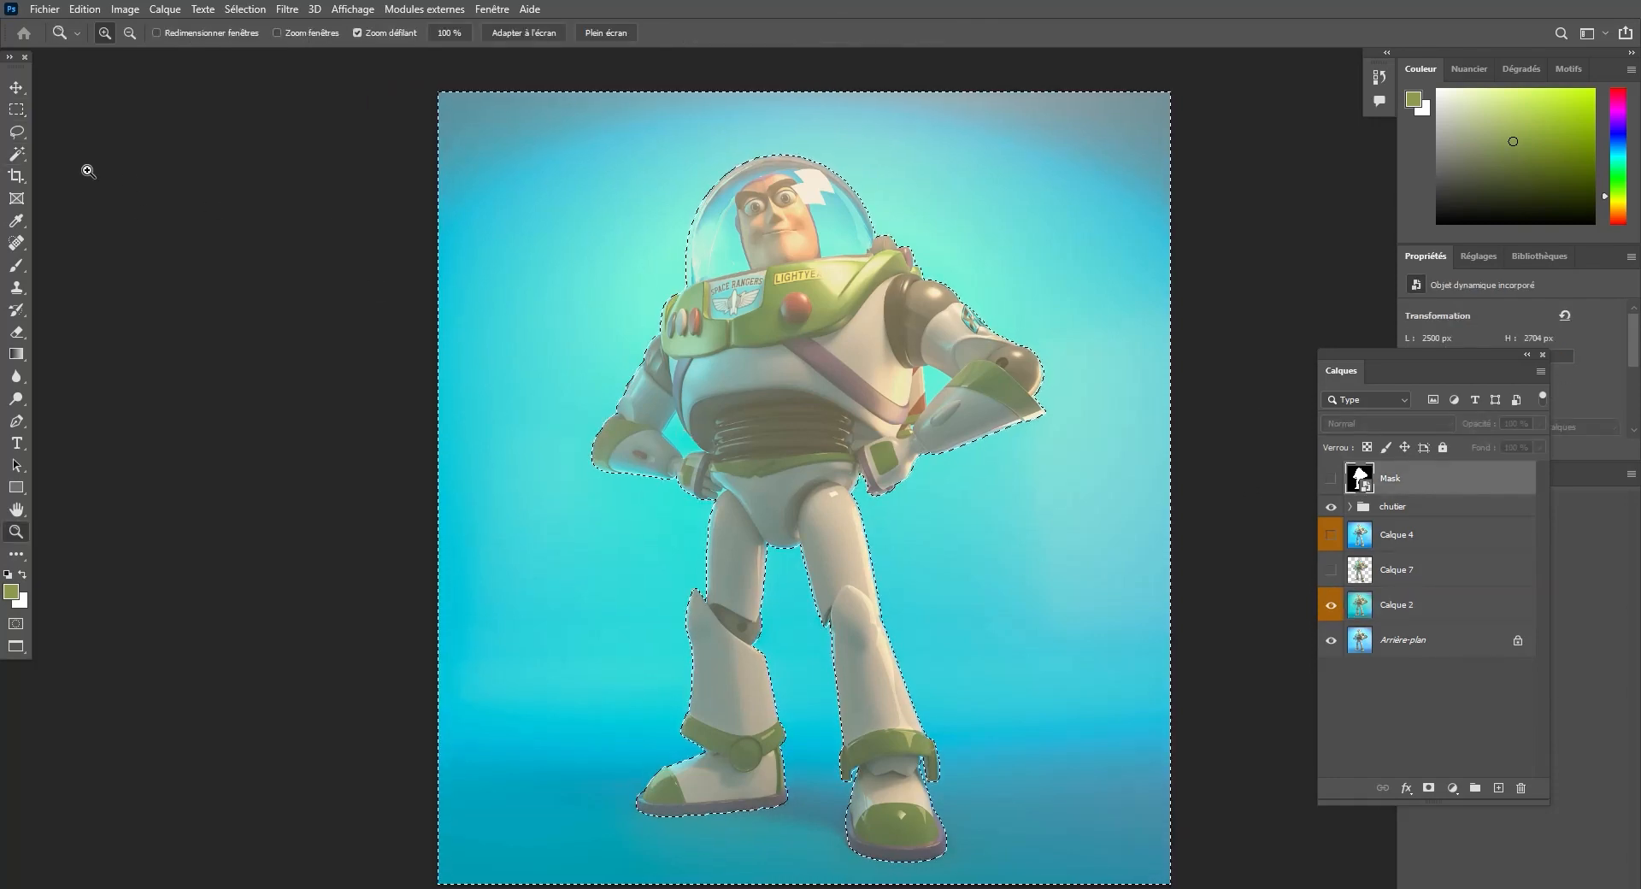
Add the enclosed gaps around the arms and hands to the background selection with the Magic Wand.
left_click(126, 32)
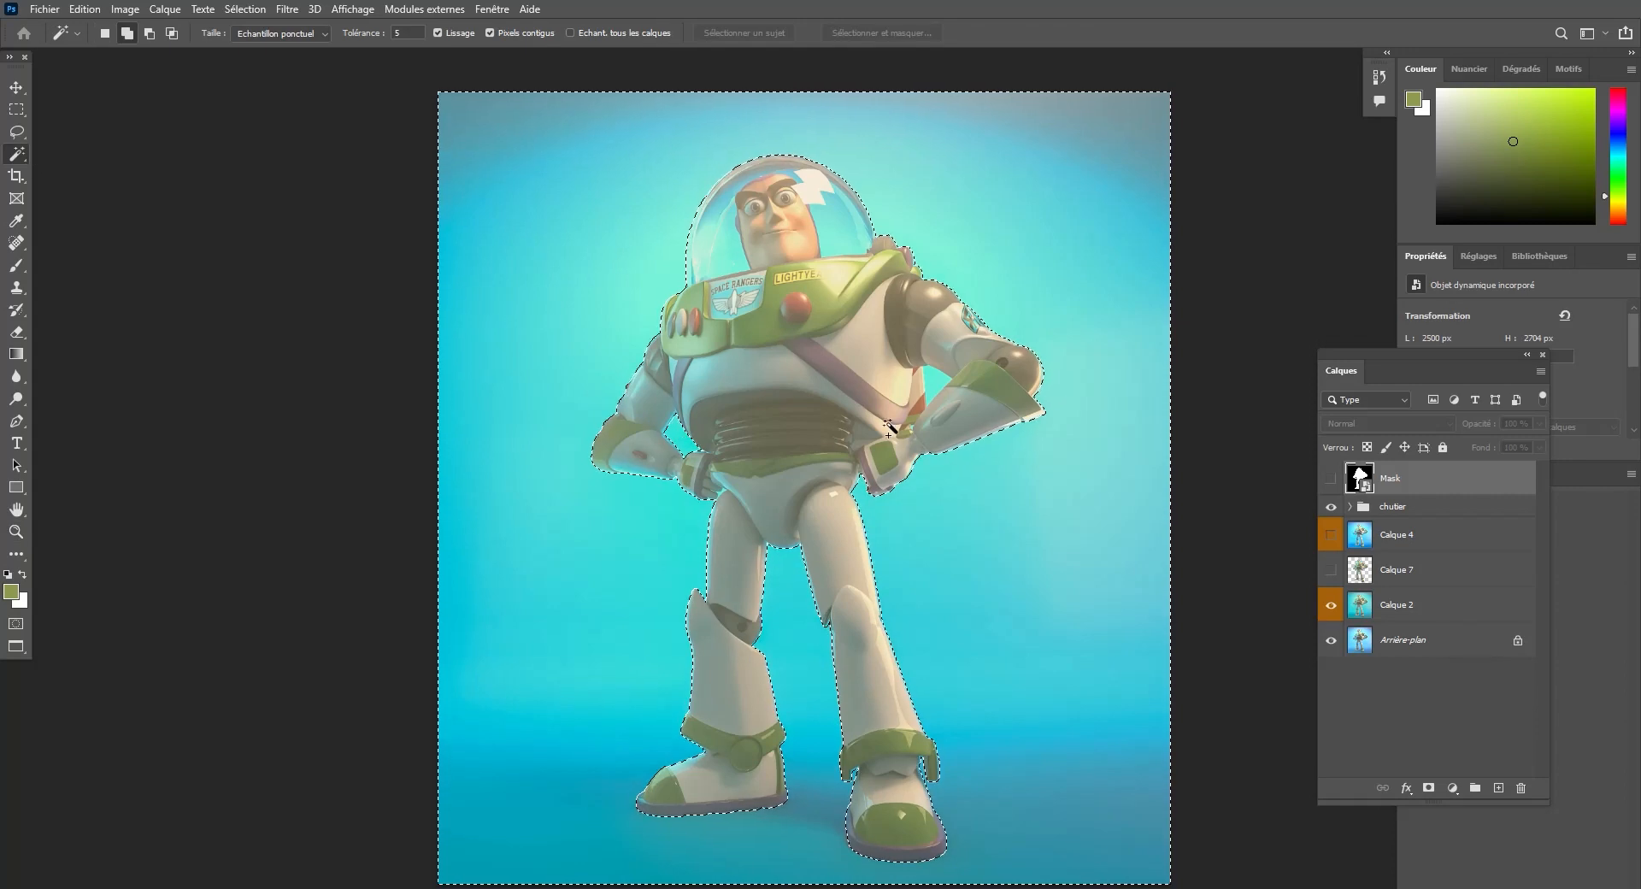
key("z")
left_click_drag(718, 514, 881, 531)
left_click(17, 153)
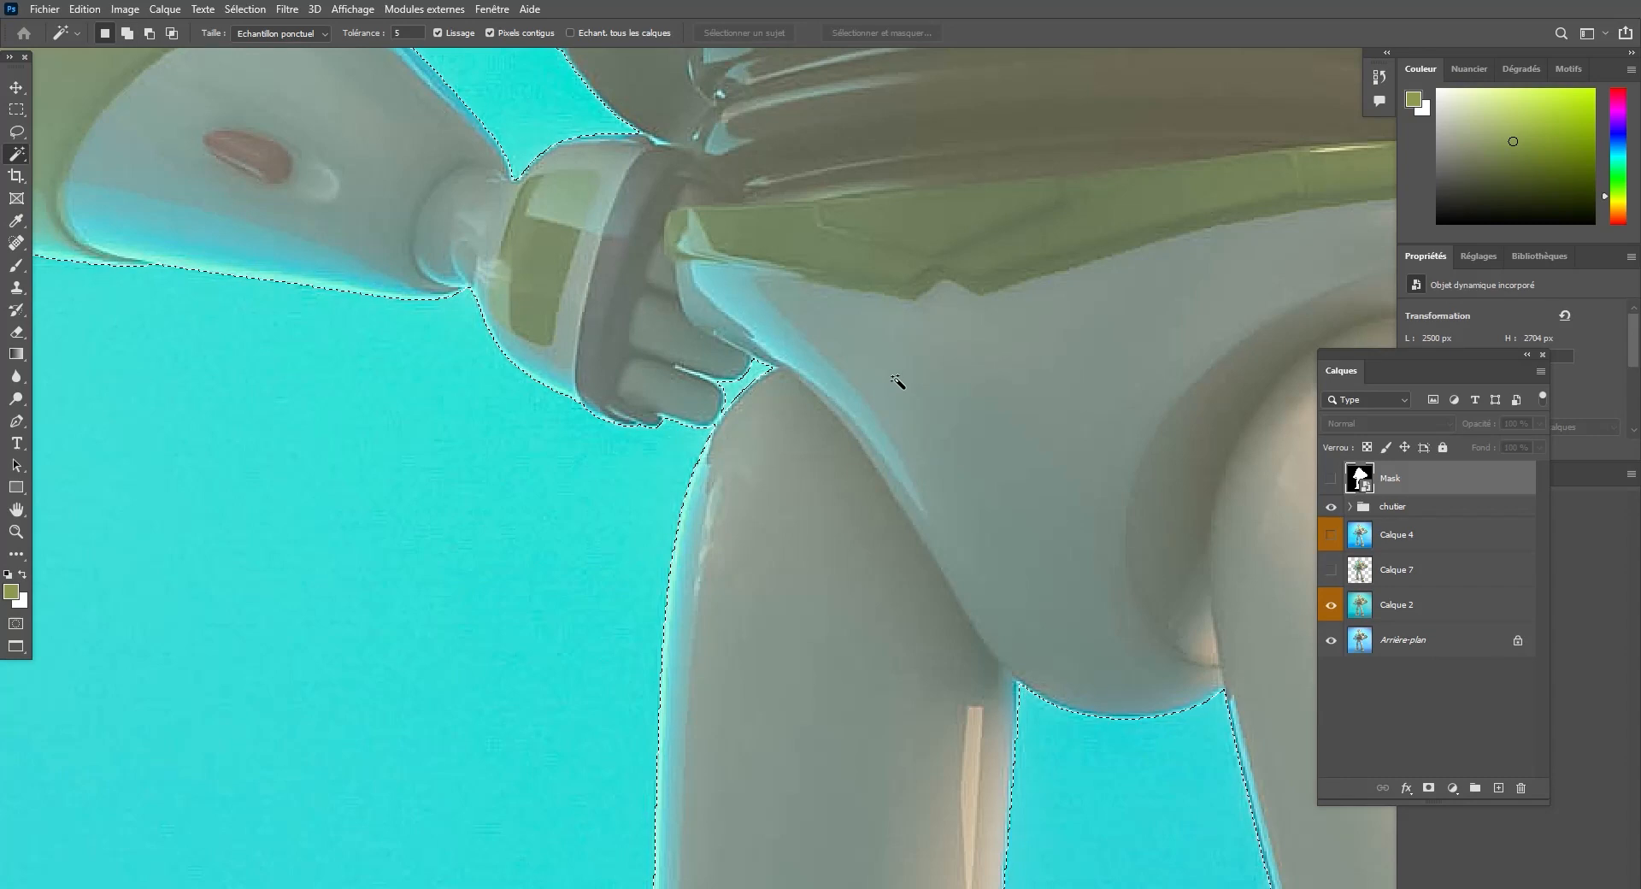
key("z")
left_click_drag(899, 379, 764, 343)
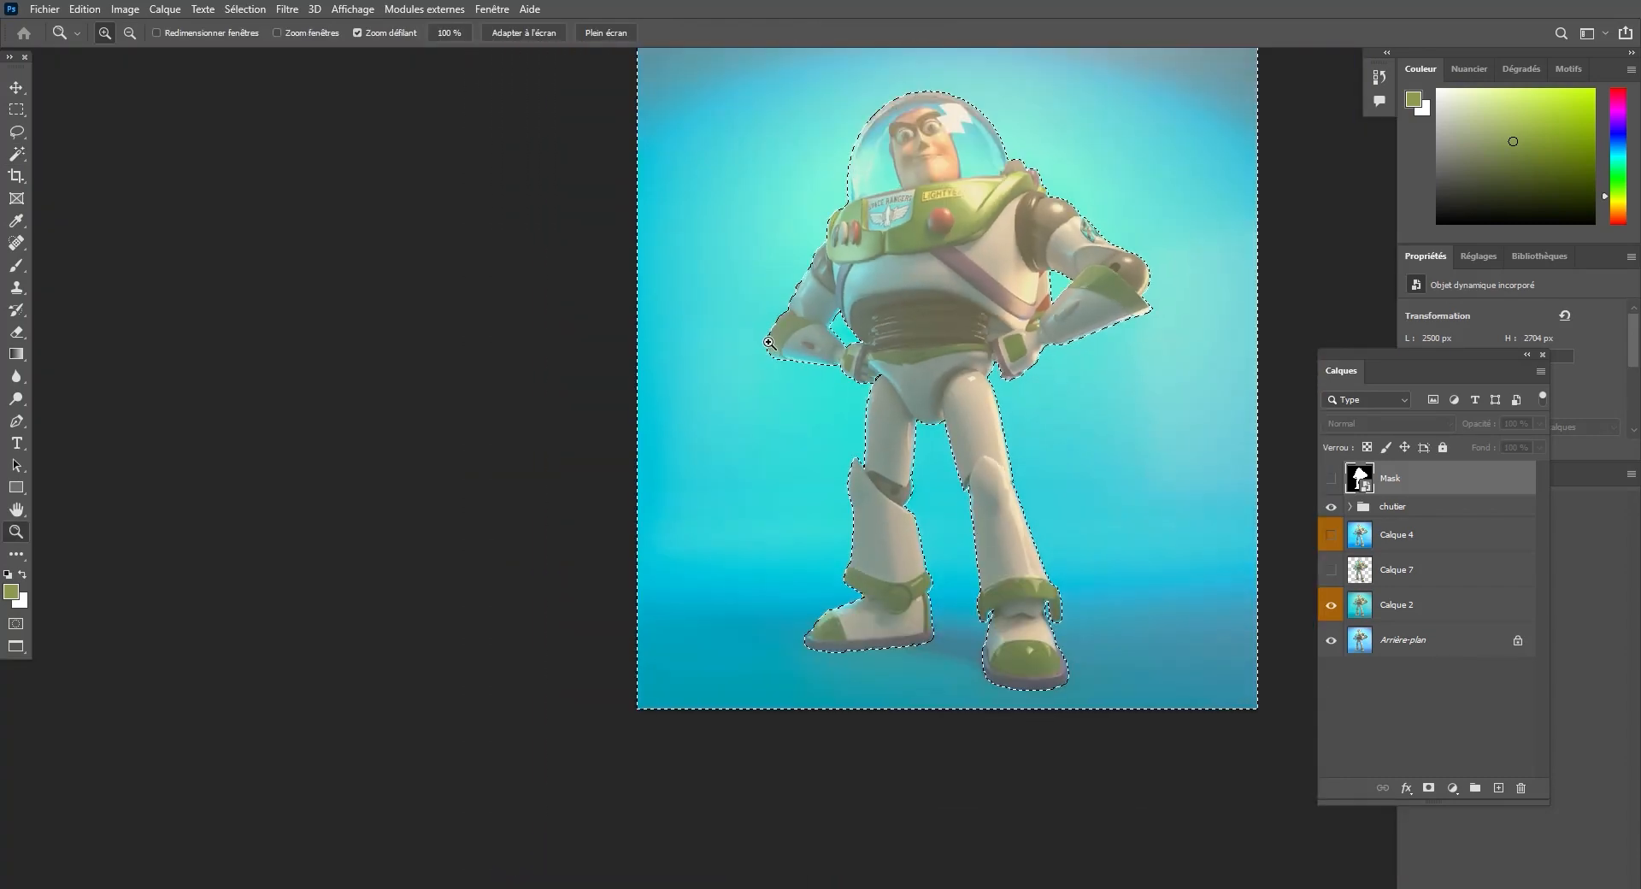
Invert the selection to cover the character and add it as a layer mask to Calque 2.
key("m")
right_click(881, 322)
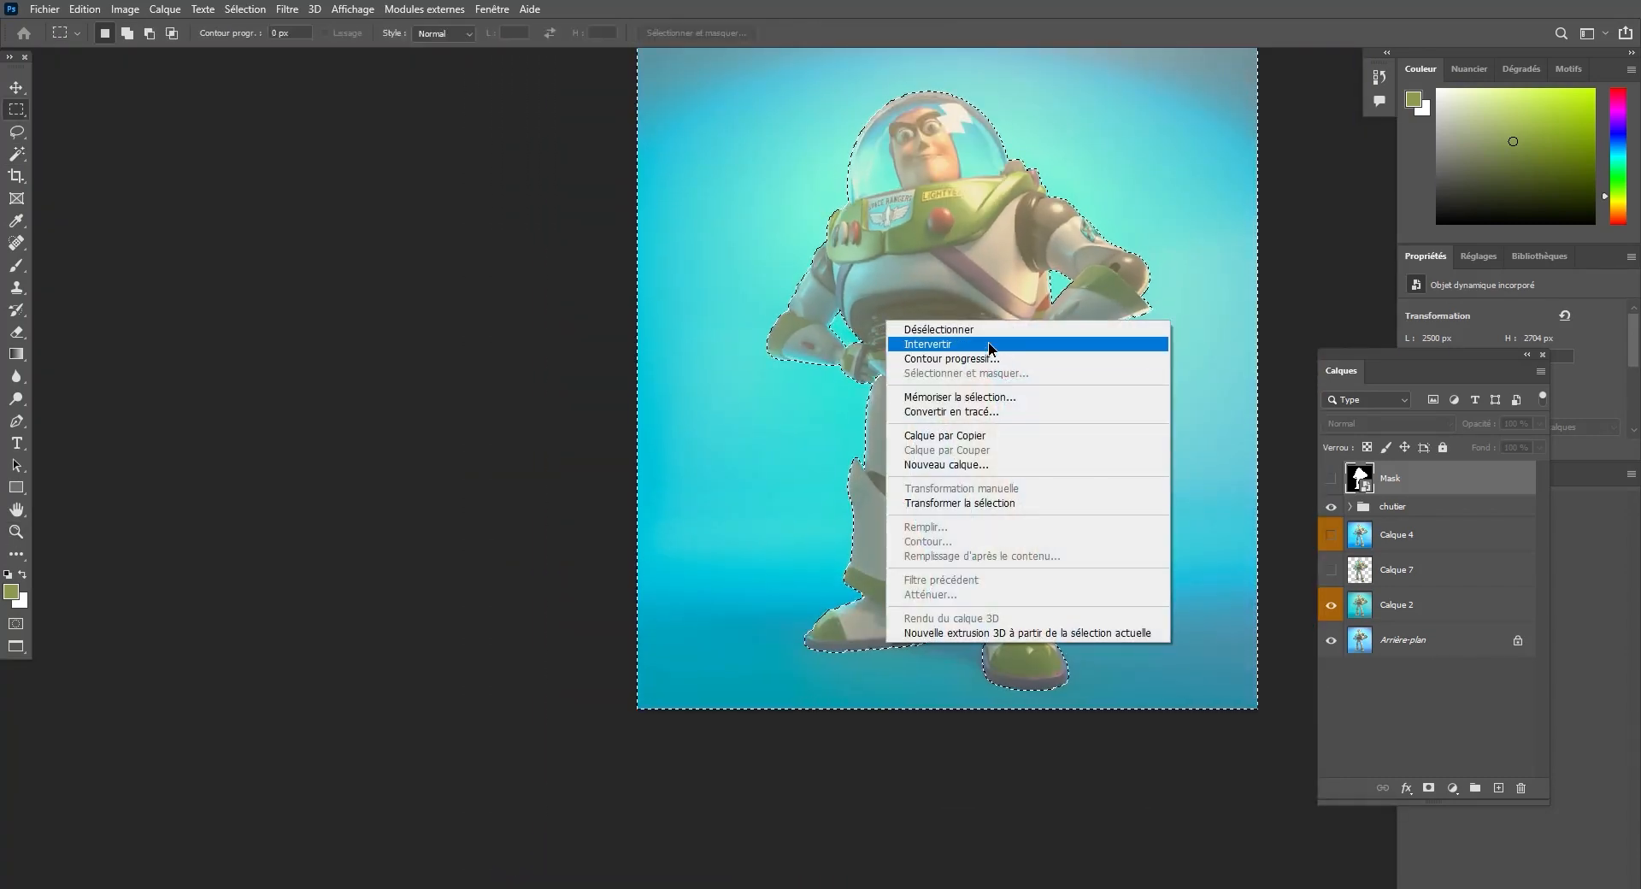
left_click(949, 344)
left_click(1436, 607)
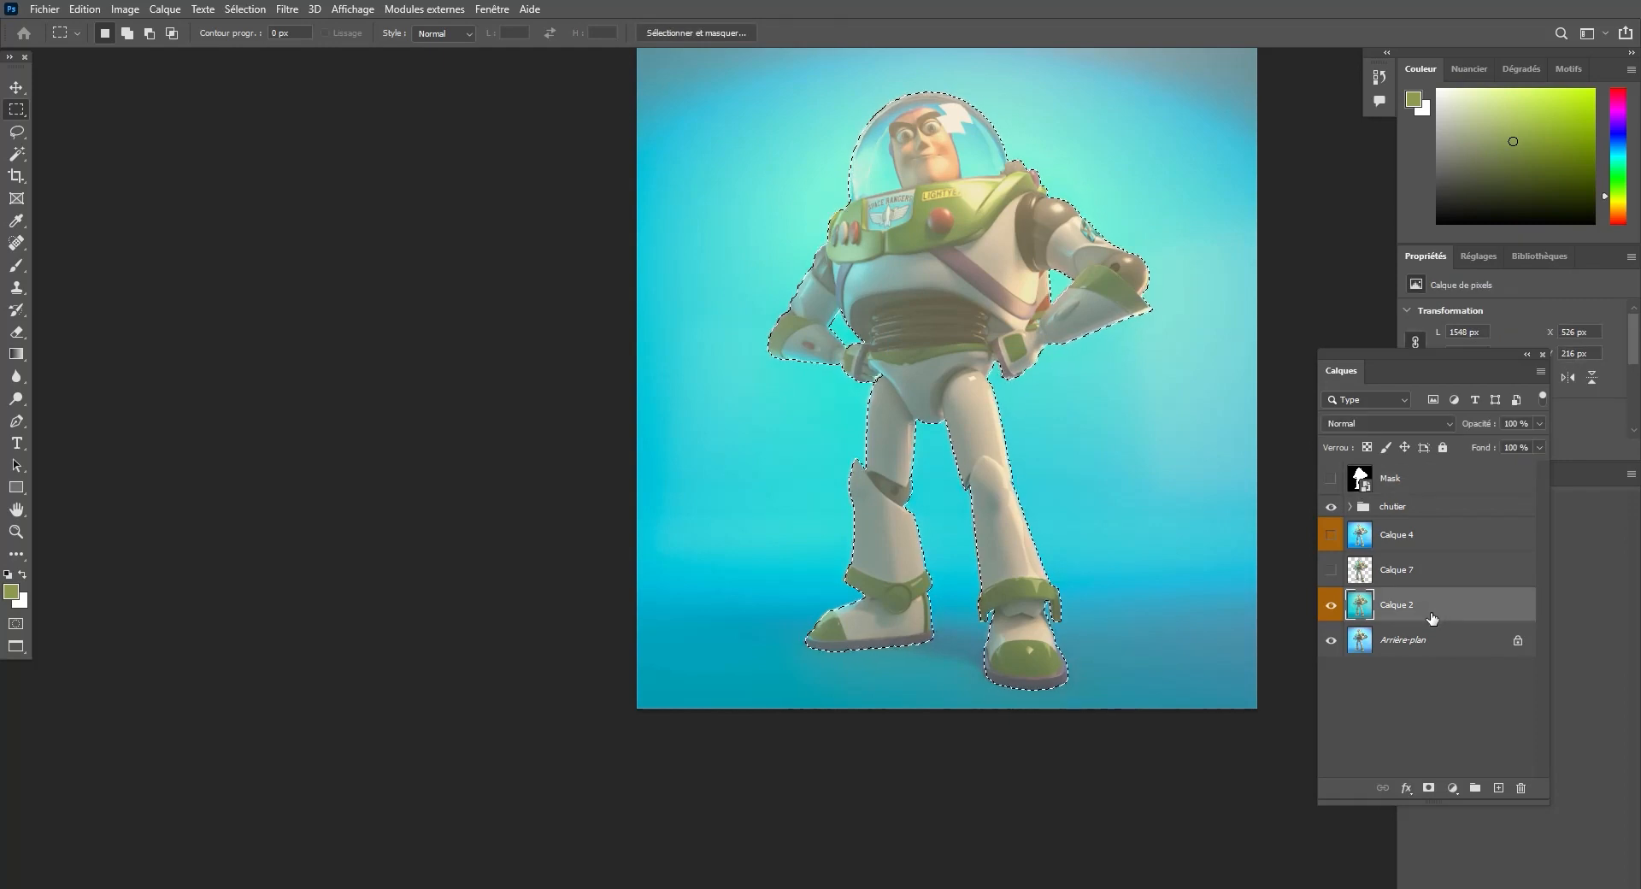
left_click(1427, 788)
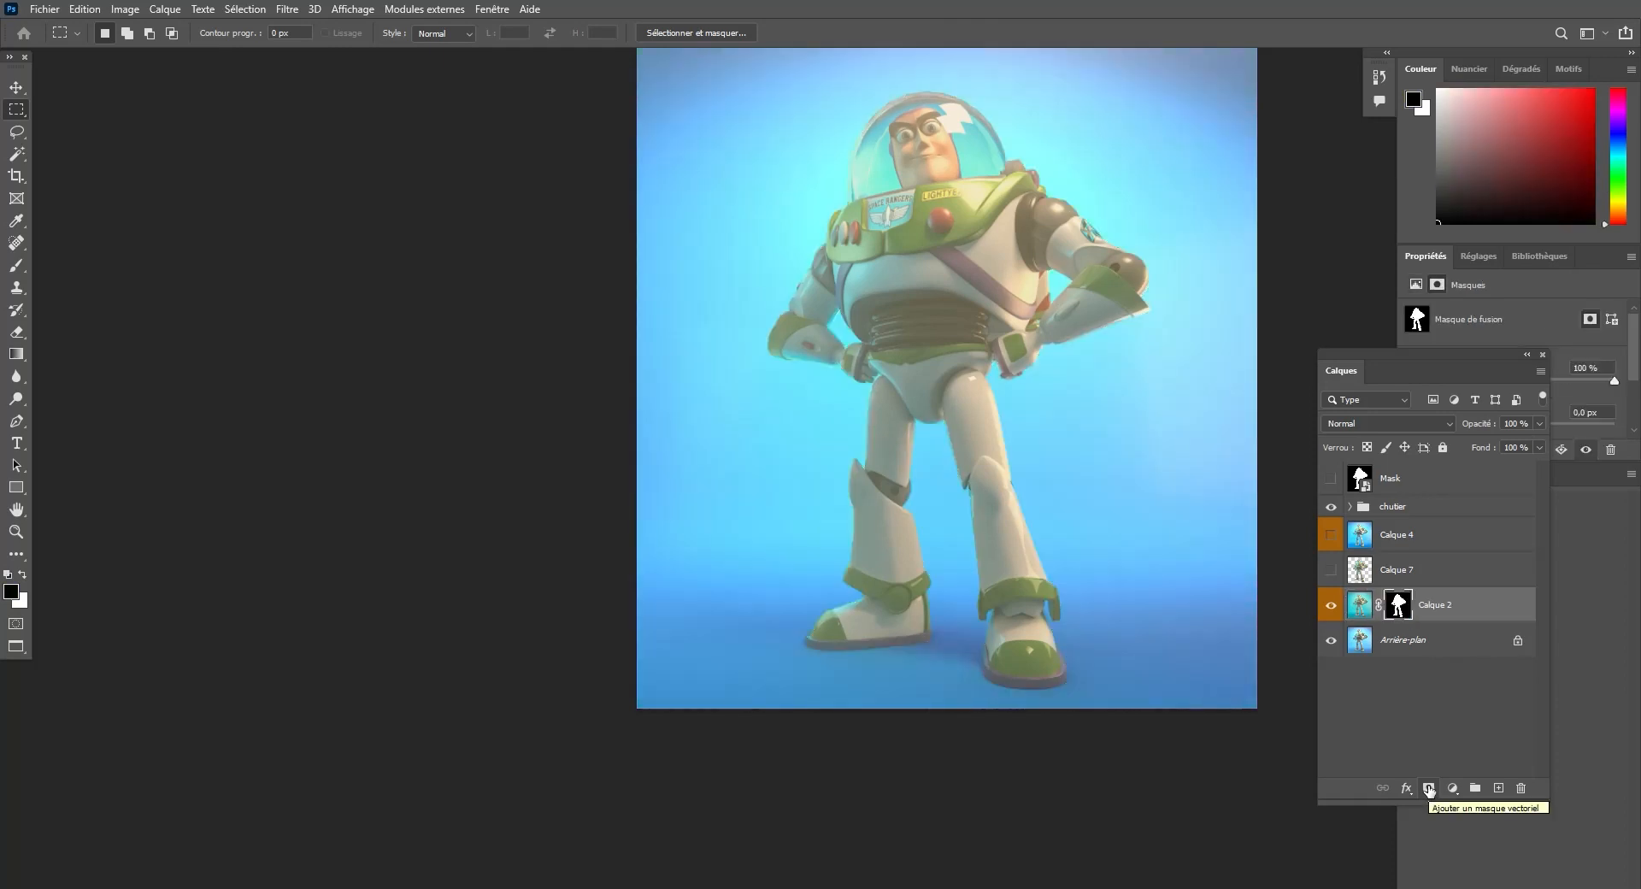
key("z")
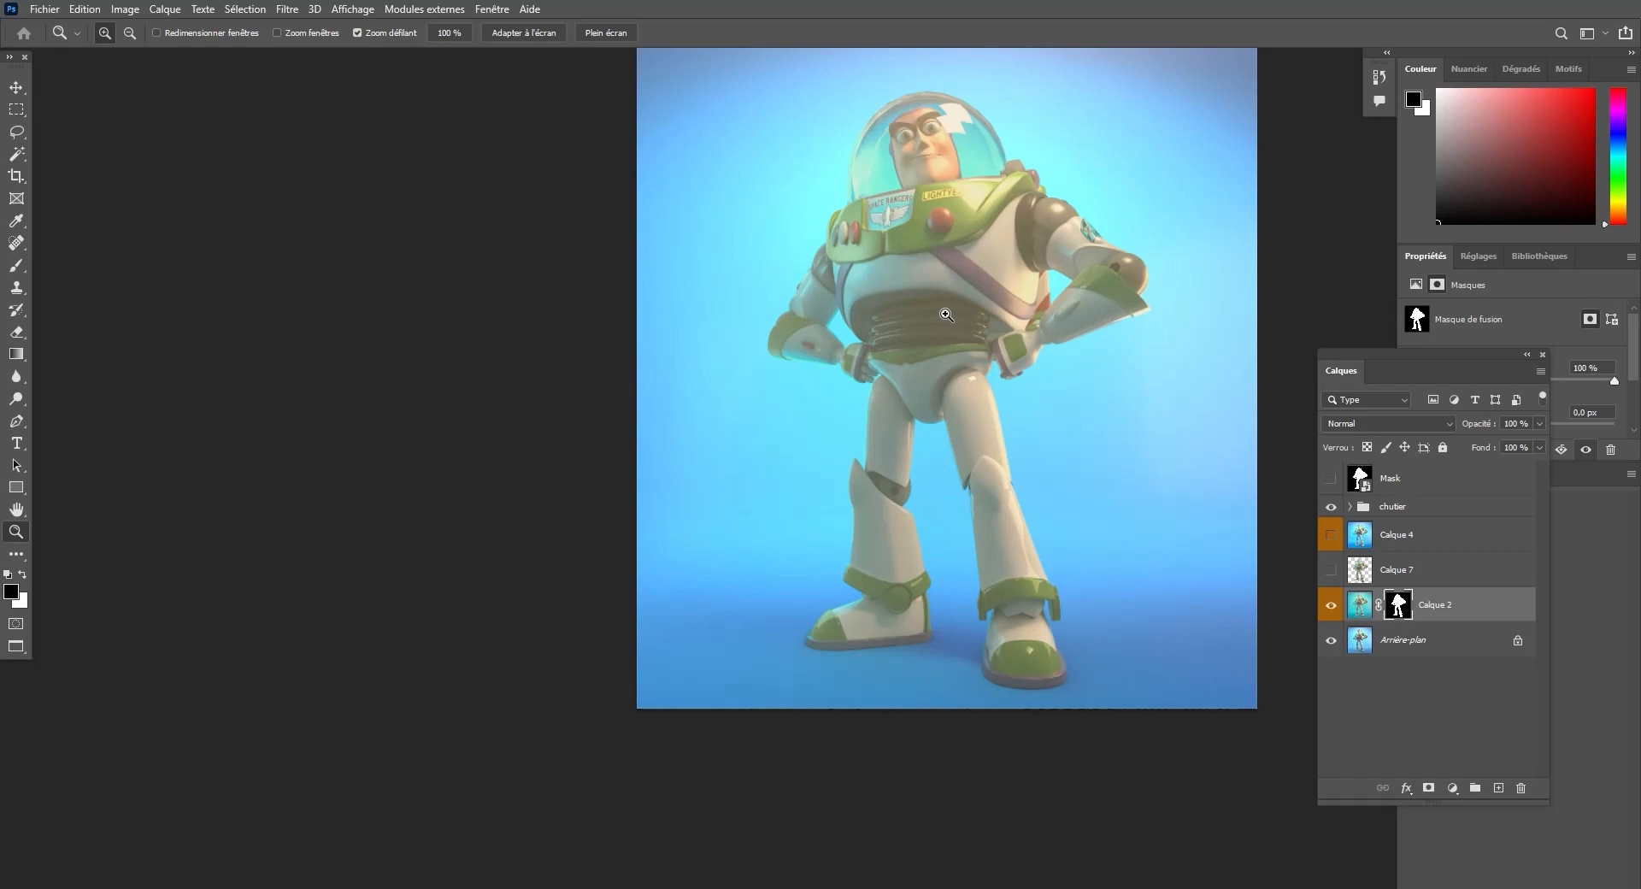
left_click(946, 313)
key("h")
left_click_drag(977, 321, 899, 348)
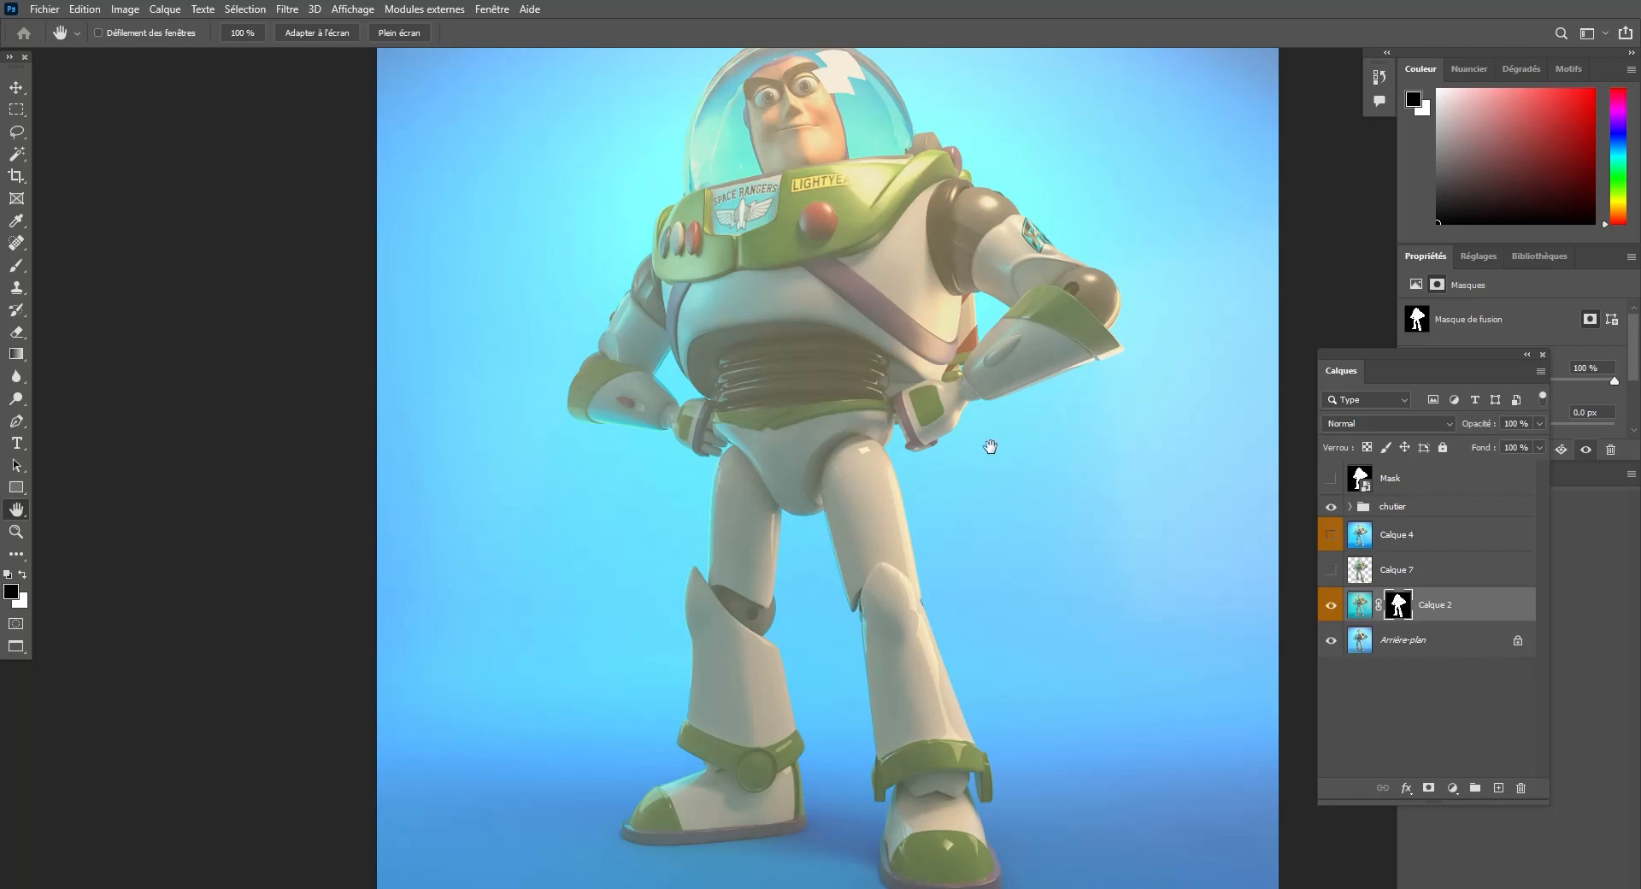
key("q")
key("q")
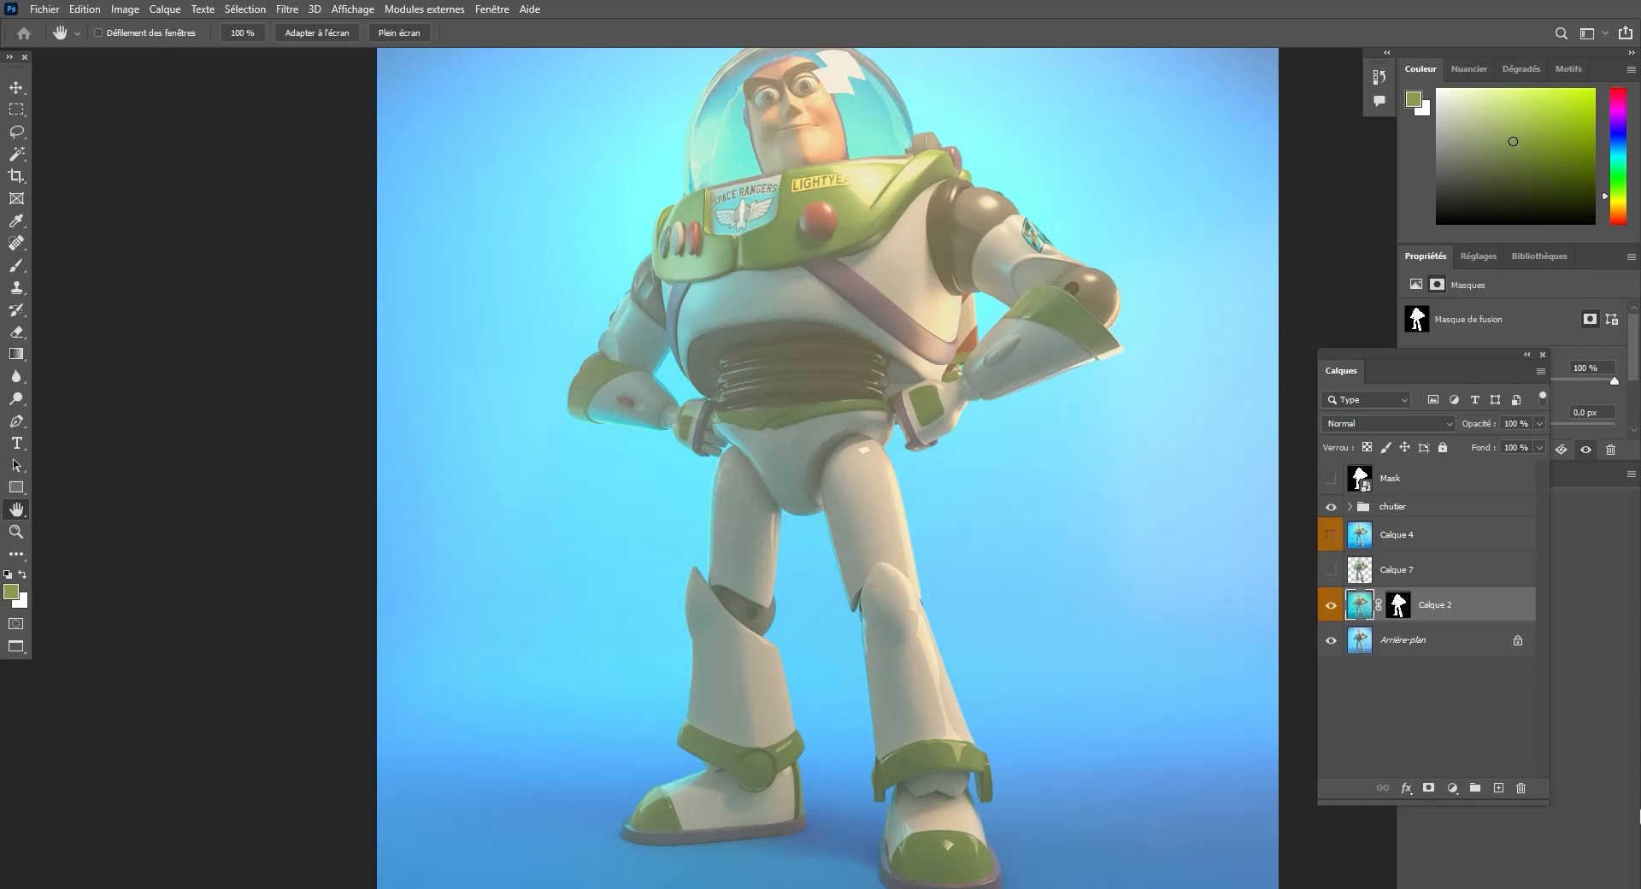
Hide the masked Calque 2, show Calque 7, and add a white layer mask to Calque 7 for painting with the Brush.
key("b")
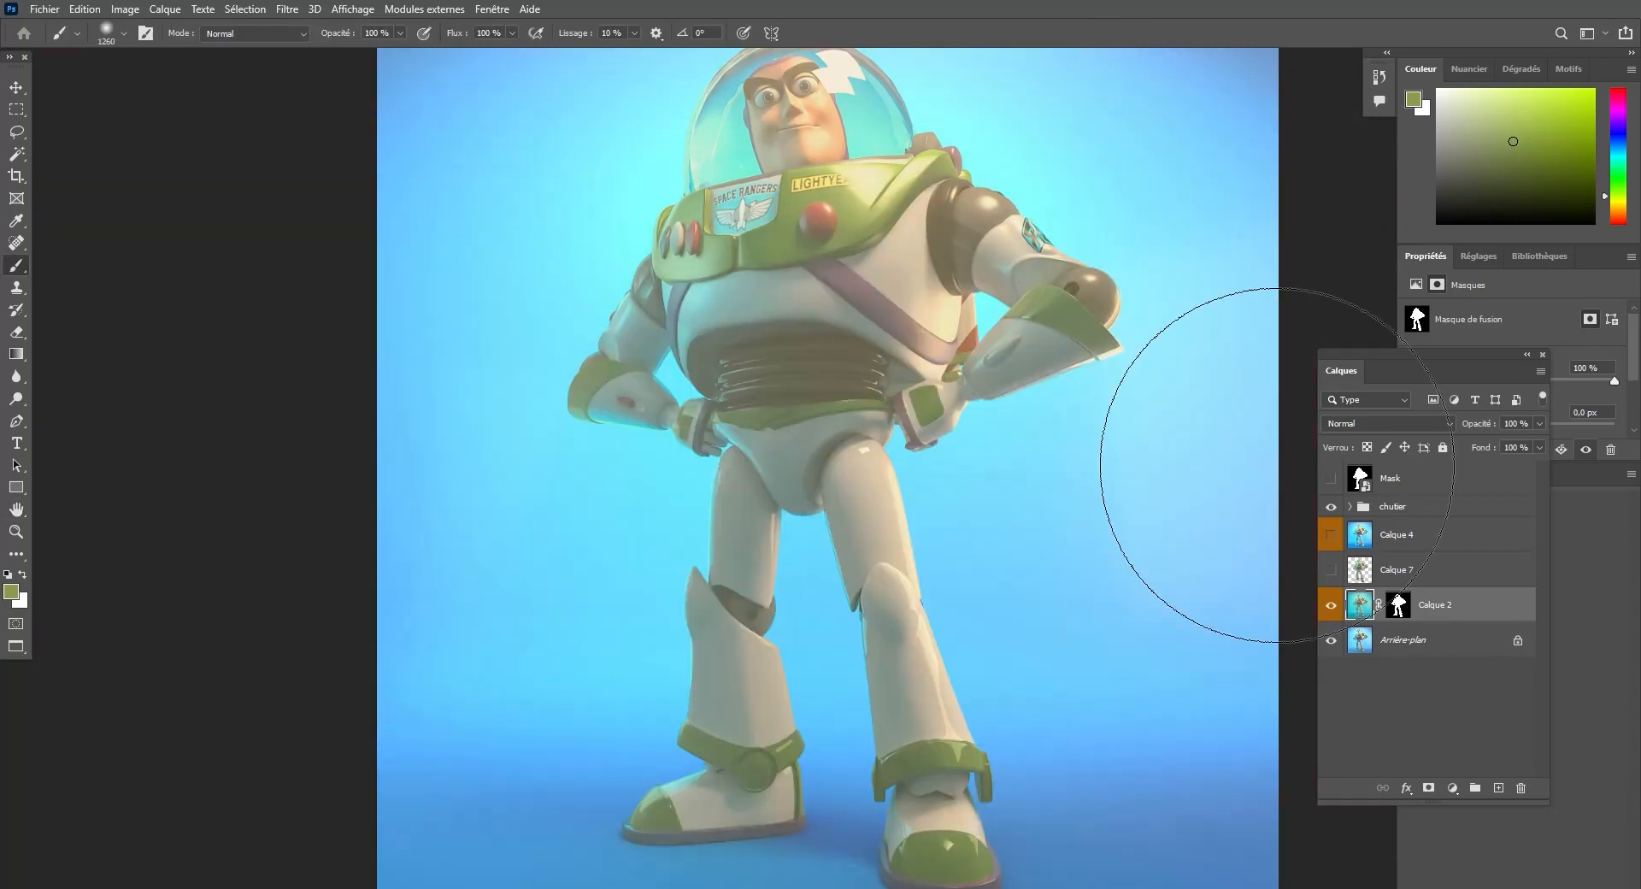
left_click(1330, 604)
left_click(1330, 569)
left_click(1358, 574)
right_click(778, 320)
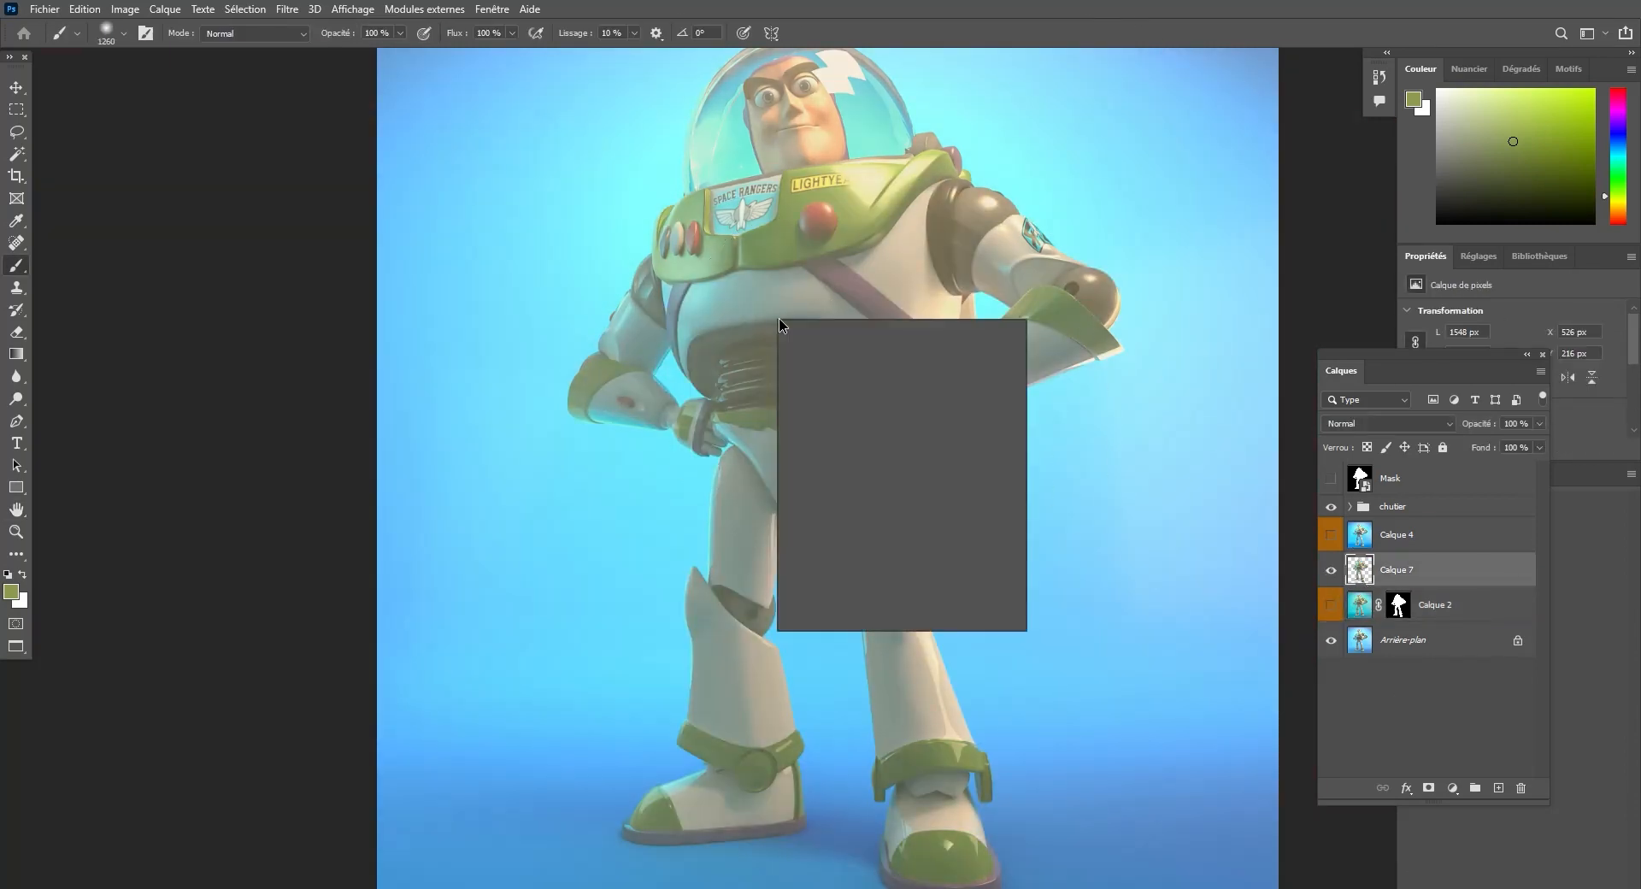
mouse_move(979, 524)
left_mouse_down()
mouse_move(985, 576)
mouse_move(889, 519)
left_mouse_up()
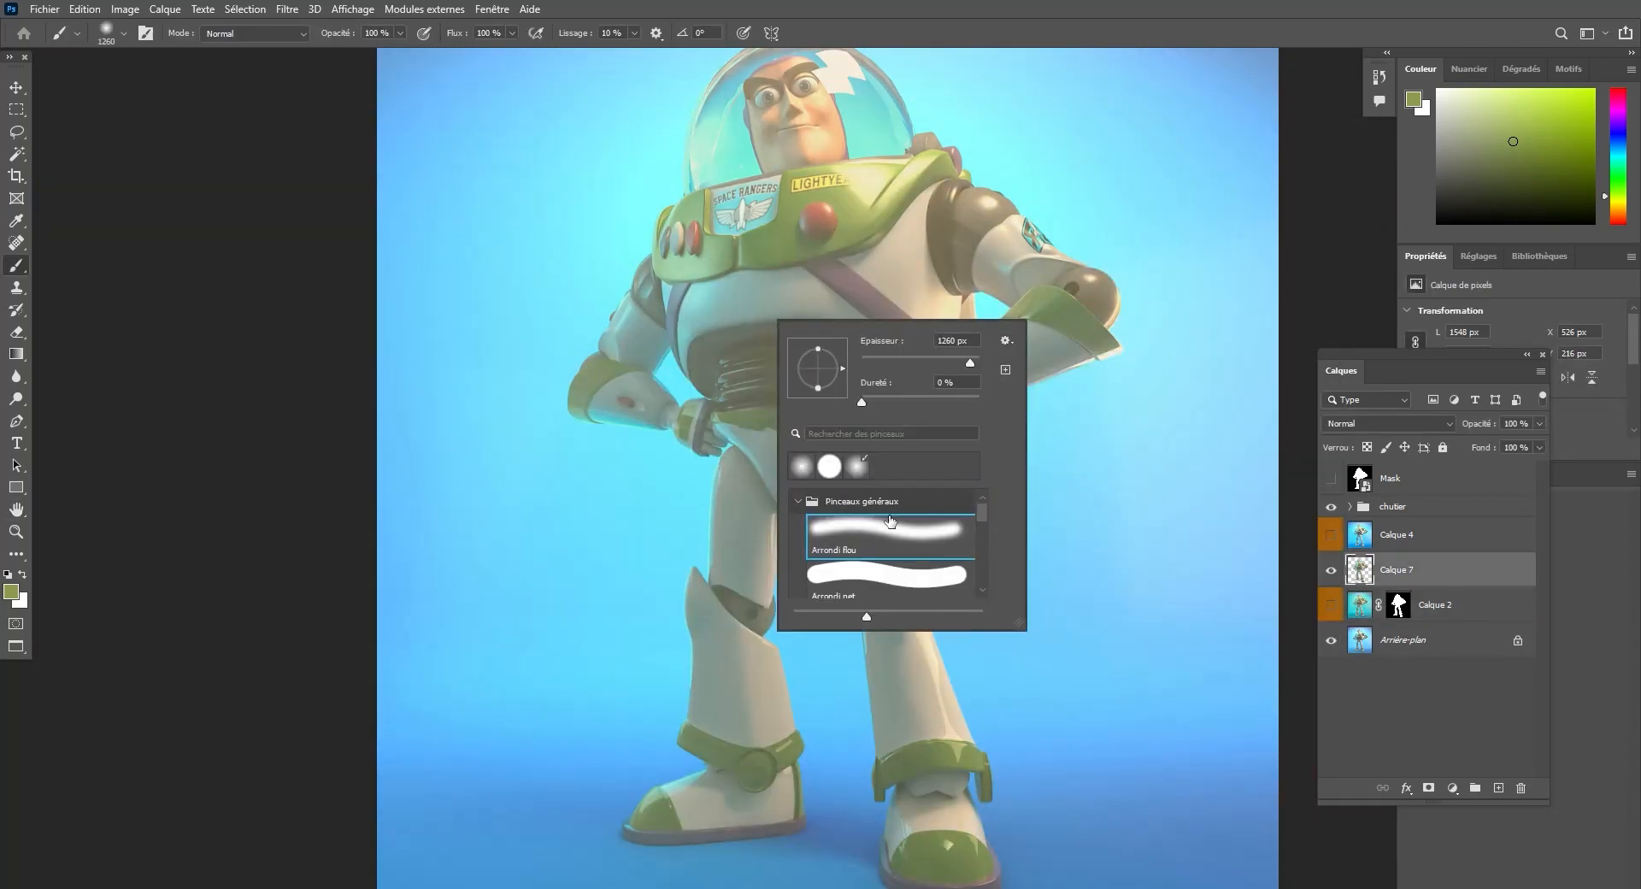
key("Escape")
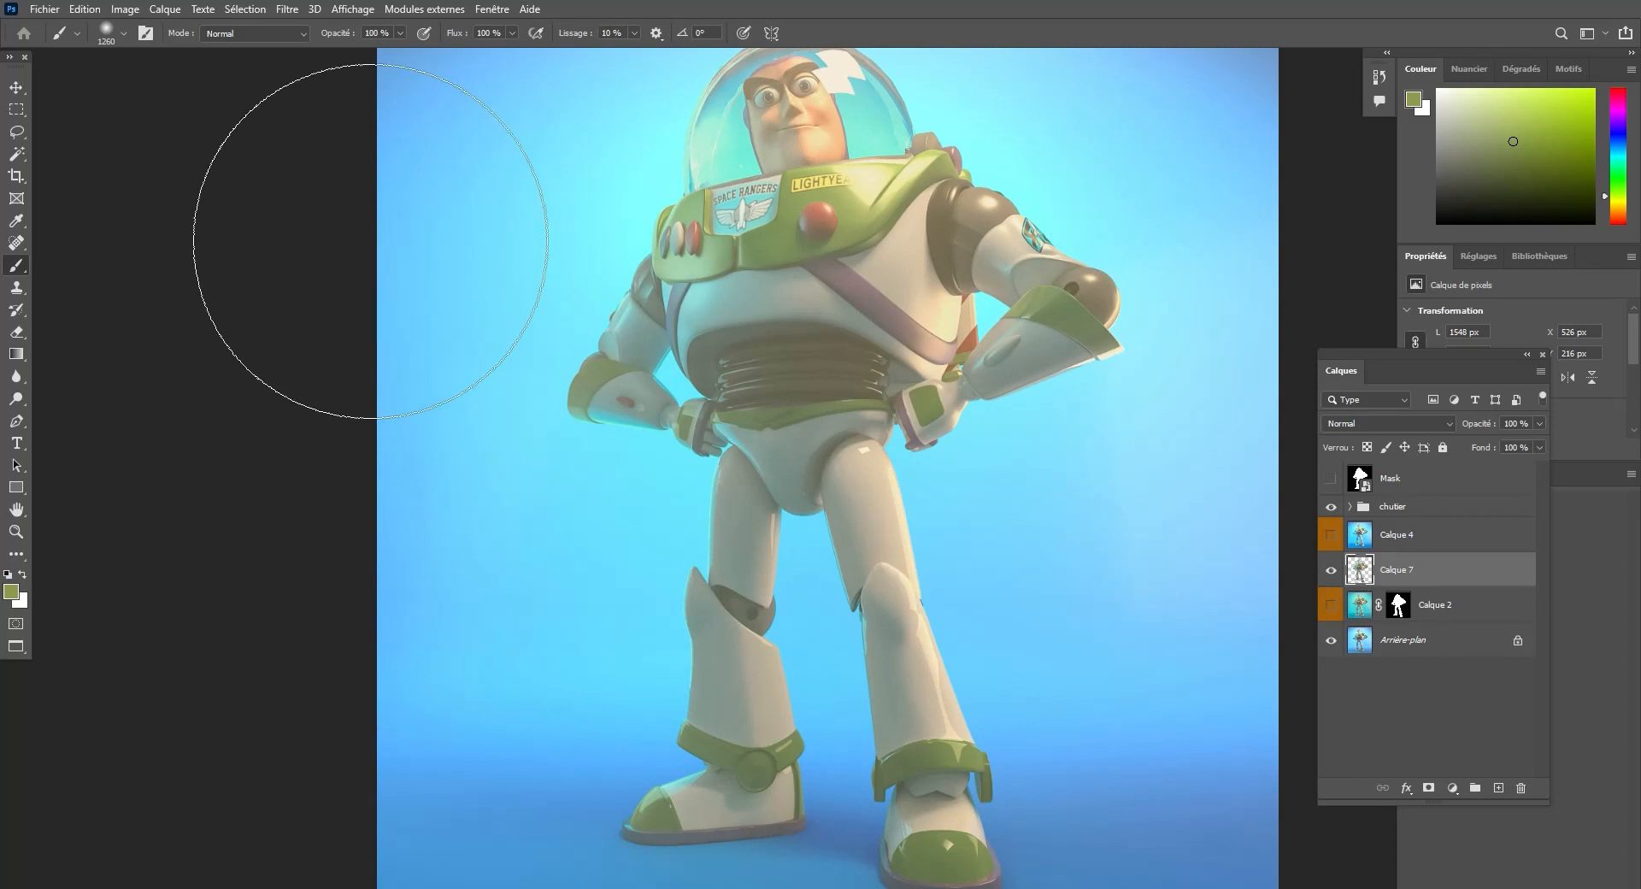
left_click(1431, 787)
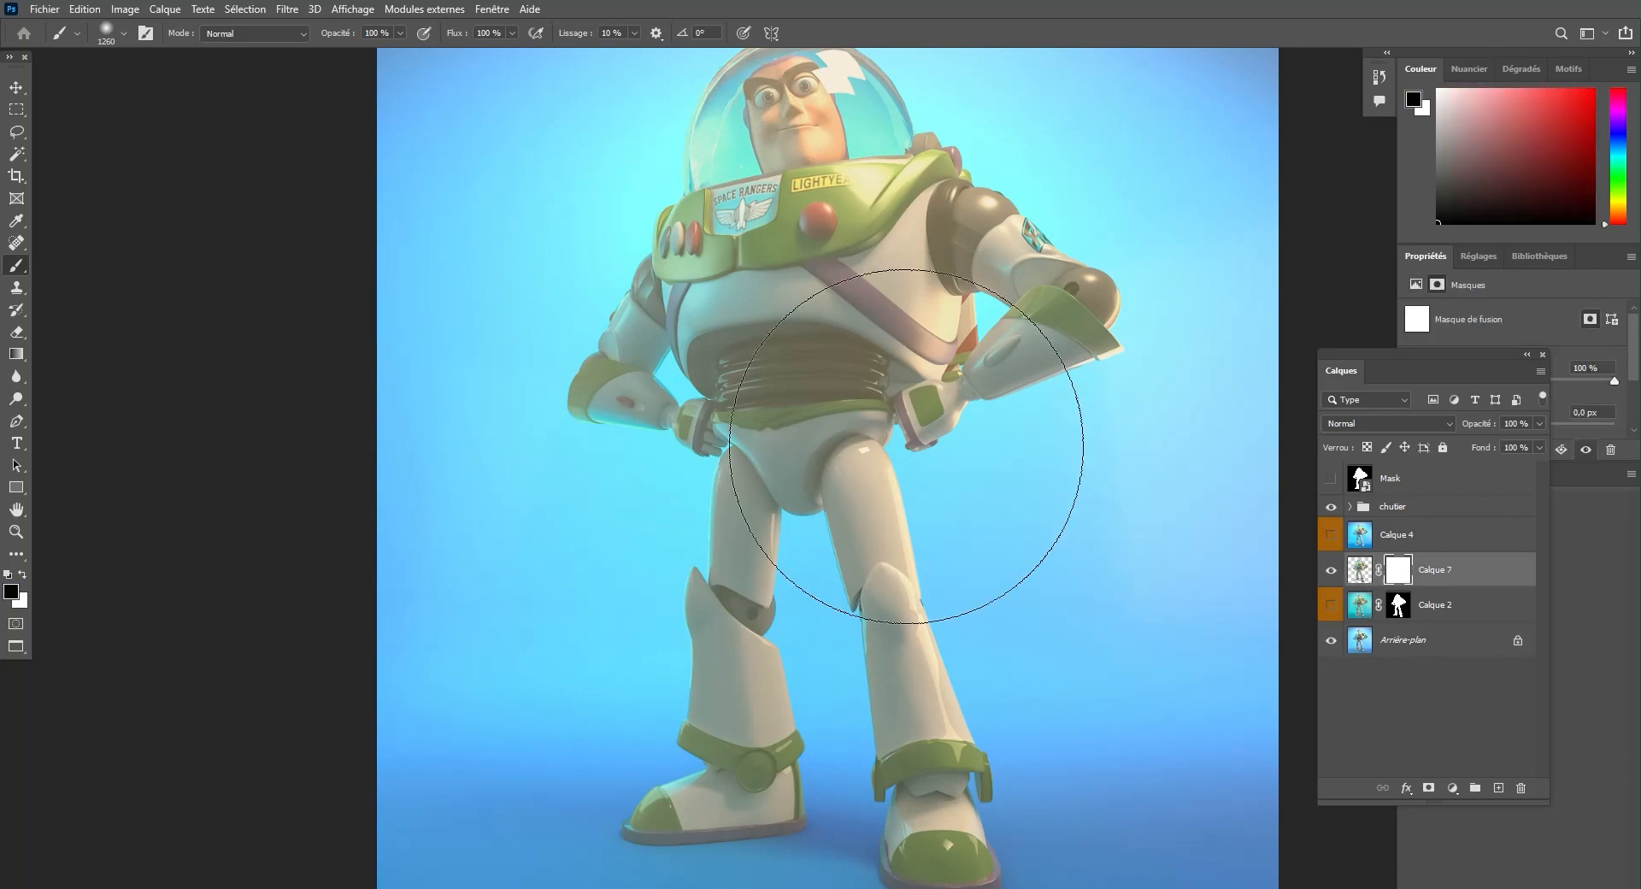
Paint soft strokes over the upper body on Calque 7's mask, and reduce the brush opacity to 16%.
left_click_drag(706, 281, 770, 333)
left_click_drag(827, 397, 700, 433)
key("x")
mouse_move(657, 245)
left_mouse_down()
mouse_move(725, 260)
mouse_move(701, 261)
left_mouse_up()
mouse_move(400, 32)
left_mouse_down()
mouse_move(399, 49)
mouse_move(333, 52)
left_mouse_up()
left_click_drag(674, 309, 734, 279)
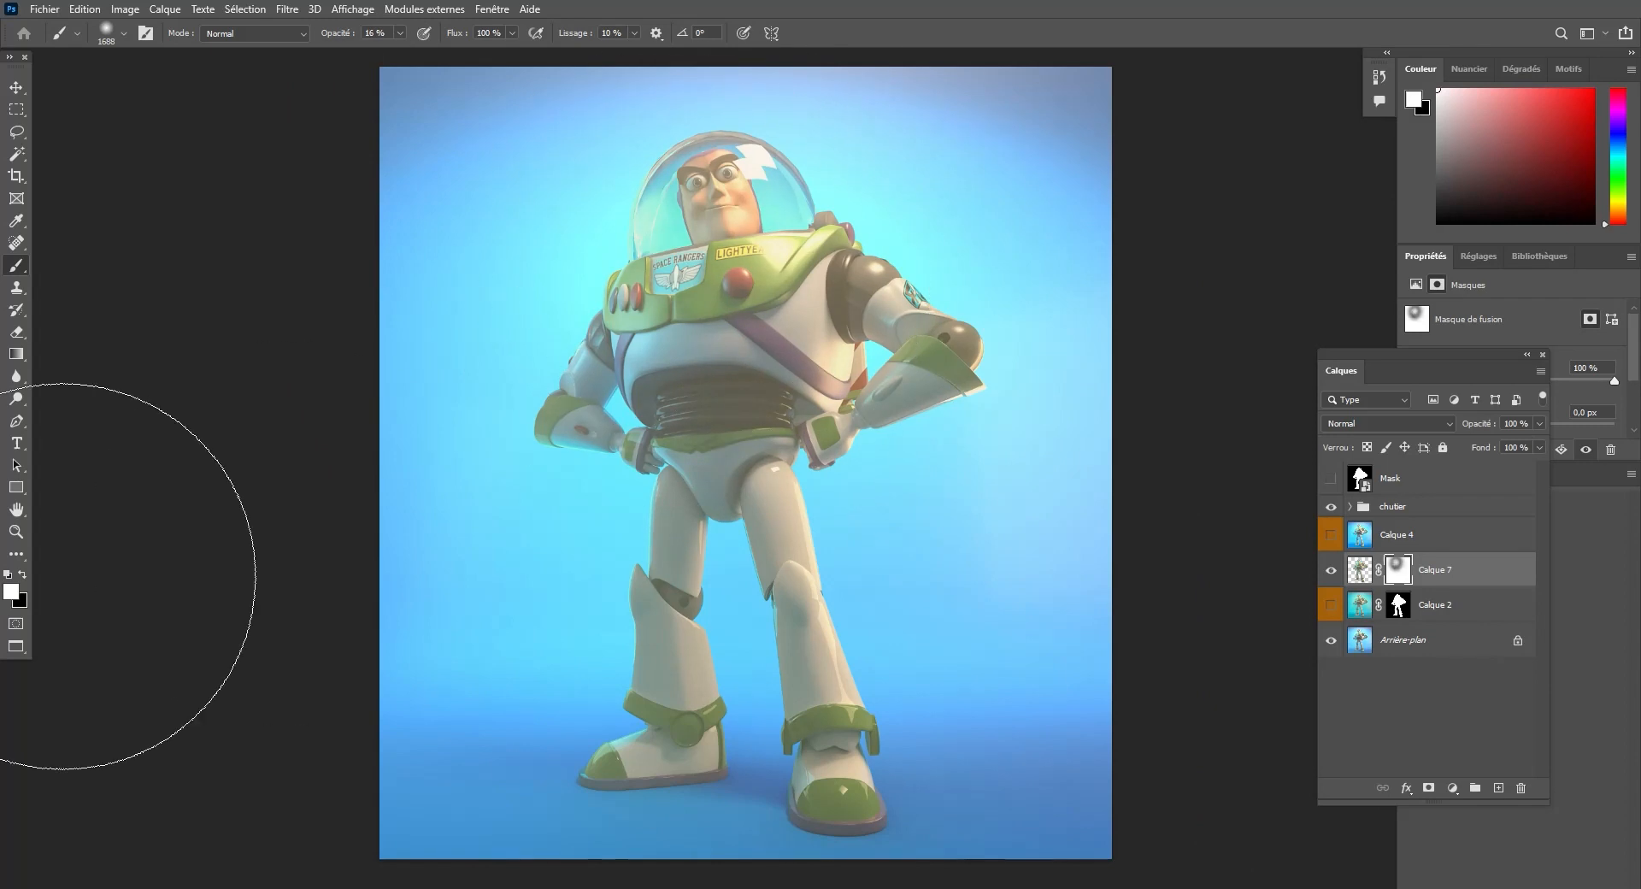
Refine Calque 7's mask over the head, torso and arms with large soft black and white strokes at 16% opacity.
left_click(22, 574)
left_click_drag(706, 227, 684, 323)
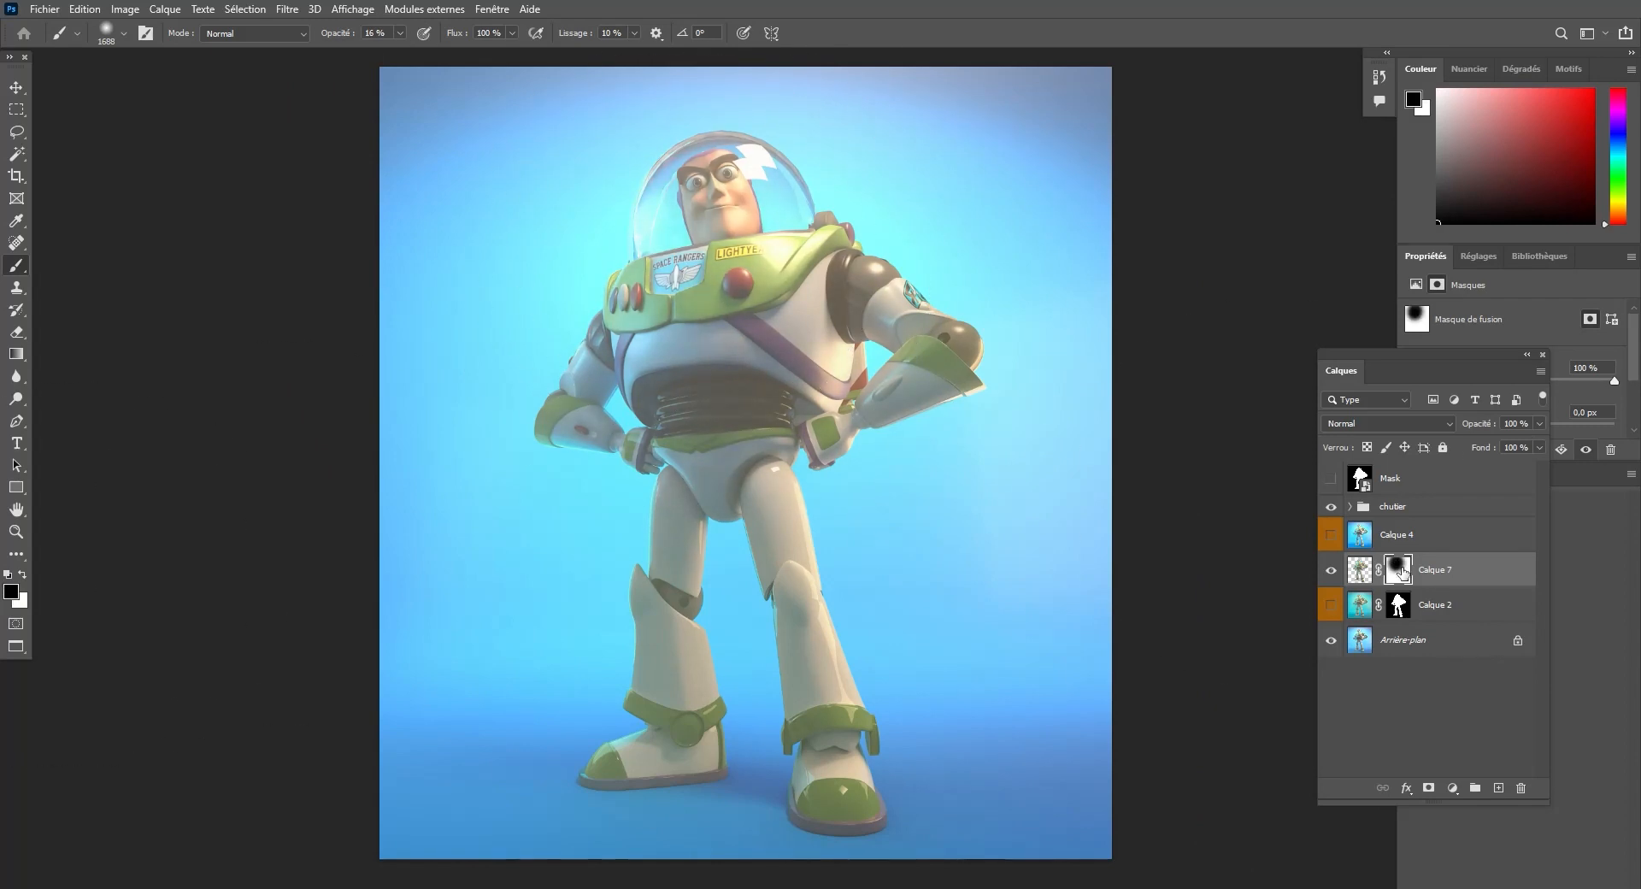
left_click_drag(651, 388, 656, 454)
key("x")
mouse_move(869, 338)
left_mouse_down()
mouse_move(879, 318)
mouse_move(901, 345)
left_mouse_up()
key("x")
left_click_drag(604, 410, 596, 395)
key("x")
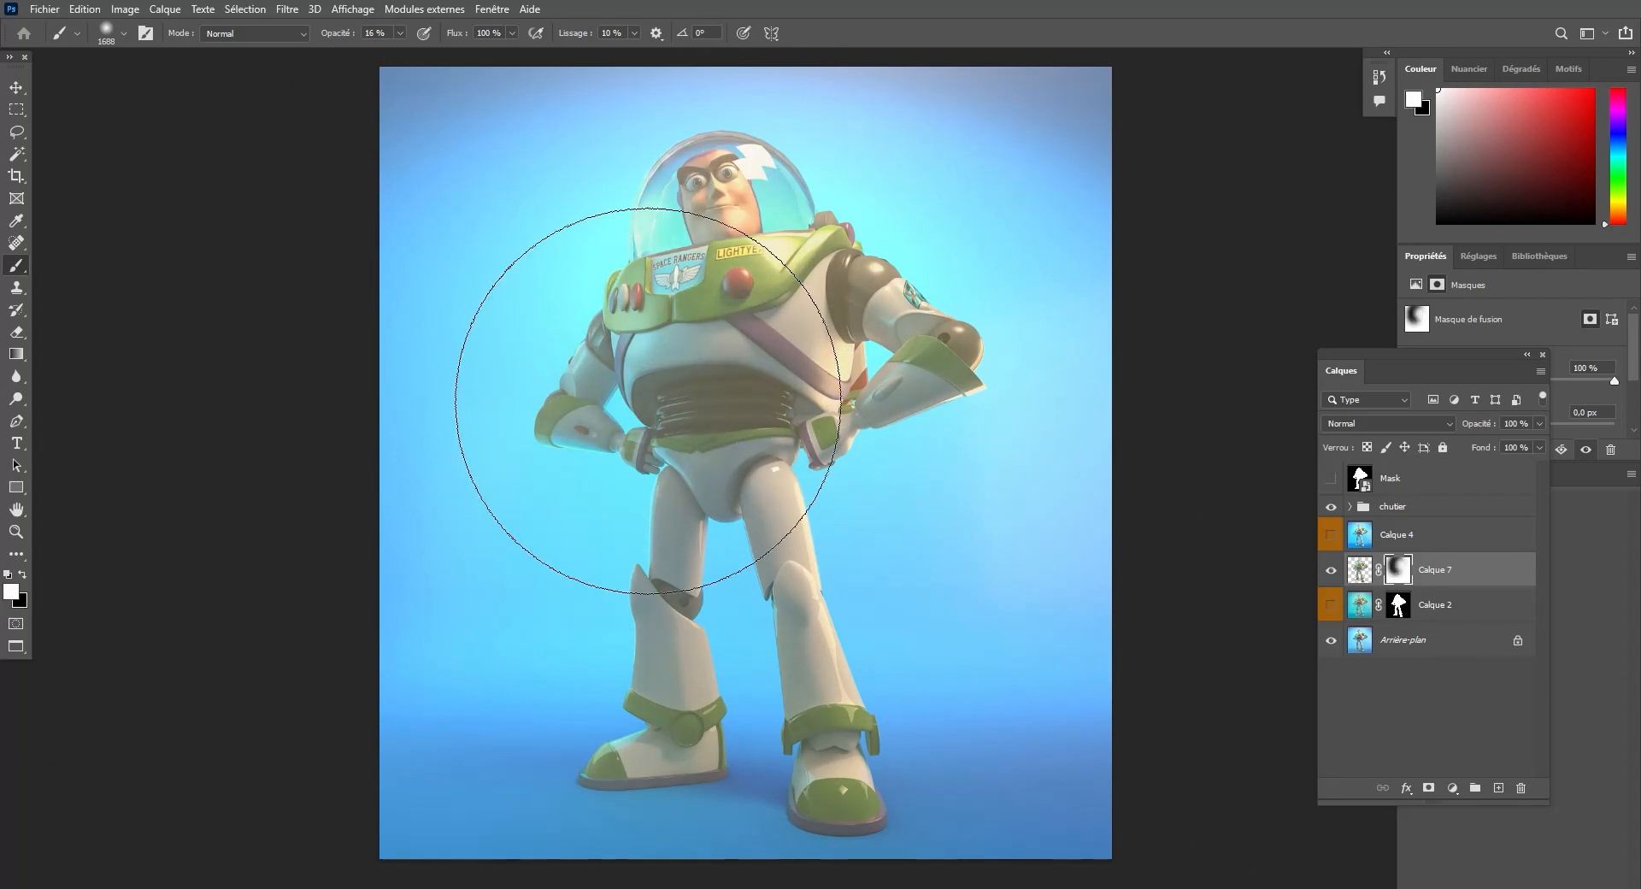
left_click(647, 400)
Shrink the brush to 776 px, raise its opacity to 49%, and paint black on Calque 7's mask over the front leg and foot.
right_click(857, 575, "alt")
key("x")
left_click_drag(826, 551, 854, 734)
left_click_drag(399, 33, 431, 62)
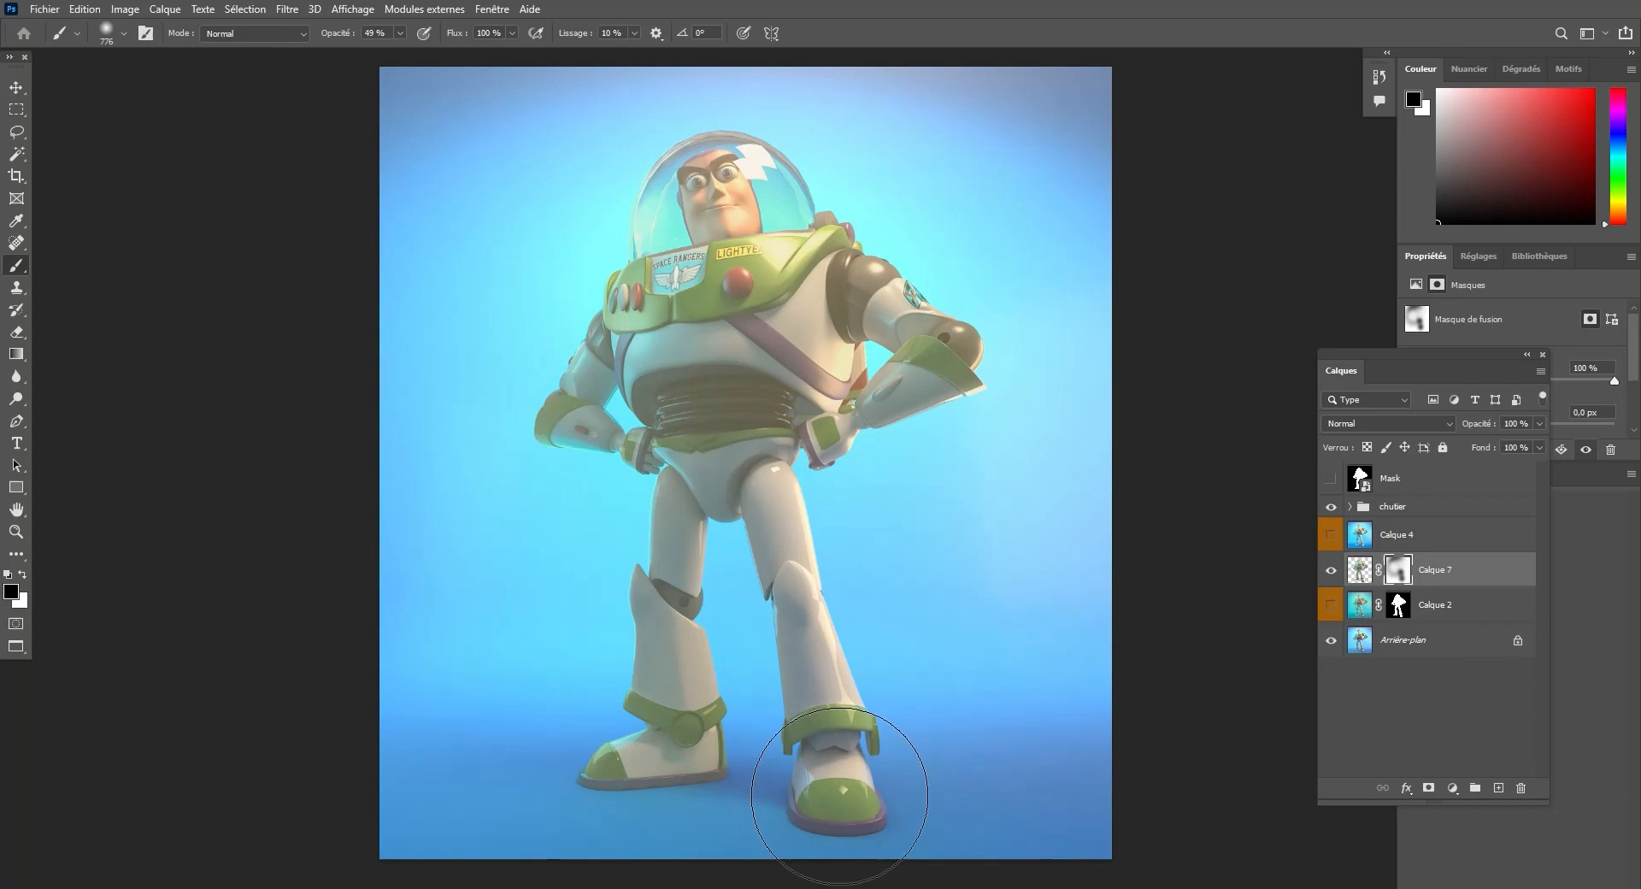
left_click_drag(840, 796, 839, 772)
key("x")
key("x")
left_click_drag(824, 645, 839, 769)
Paint black over the shoulder, face and helmet on Calque 7's mask, toggling the layer's visibility to check the blend.
left_click_drag(887, 277, 833, 311)
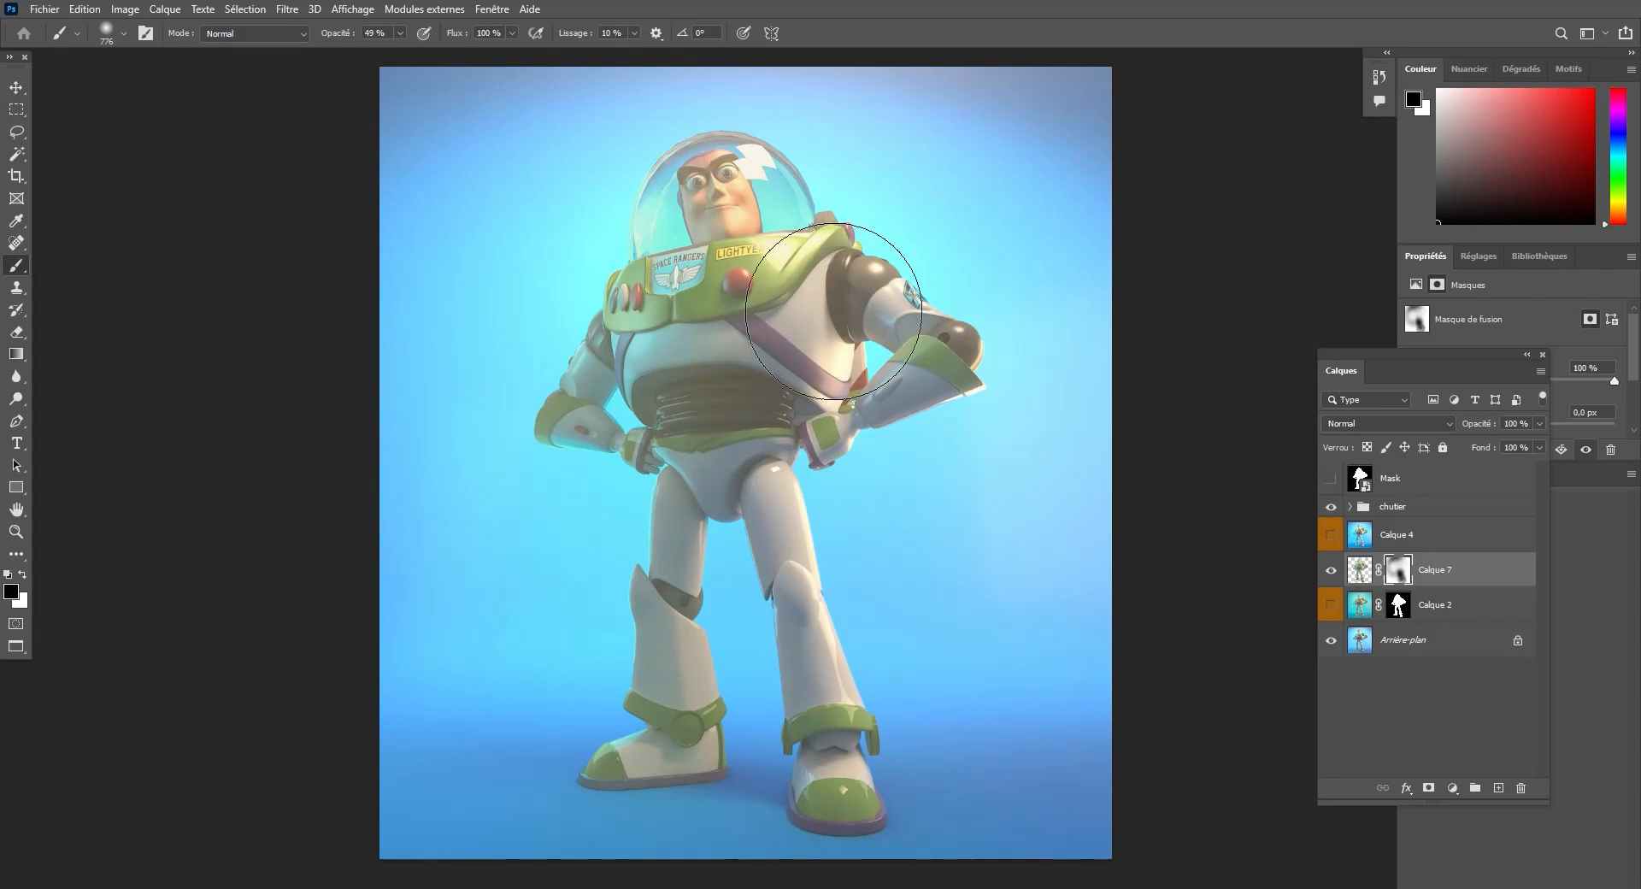
left_click(761, 187)
key("x")
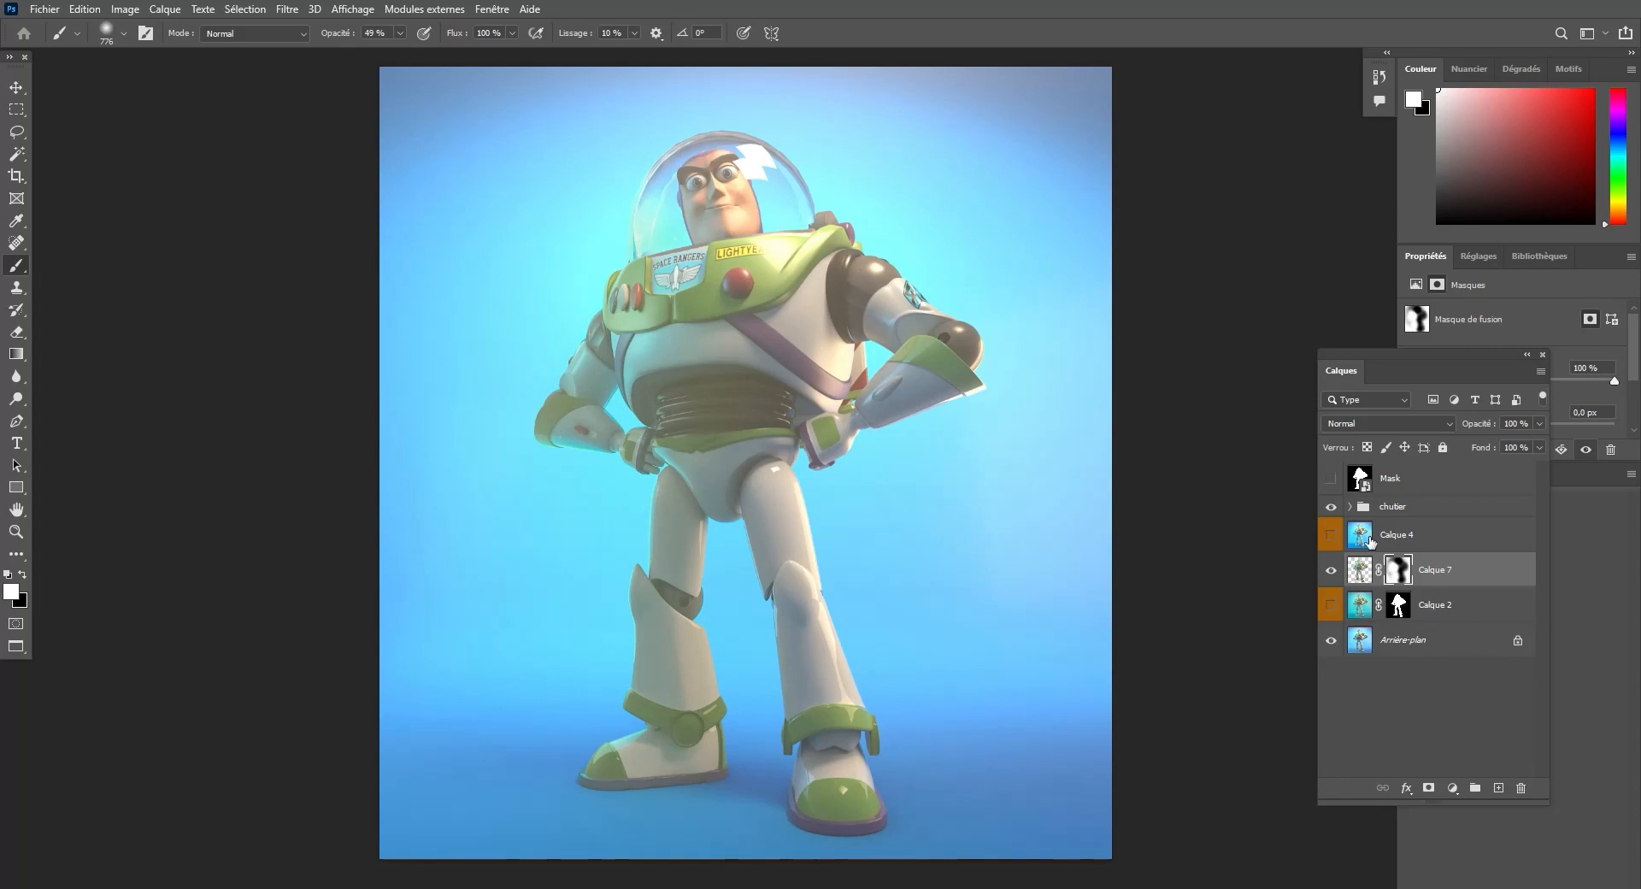
left_click(1332, 571)
left_click(1335, 578)
left_click(1338, 582)
left_click(1334, 577)
key("x")
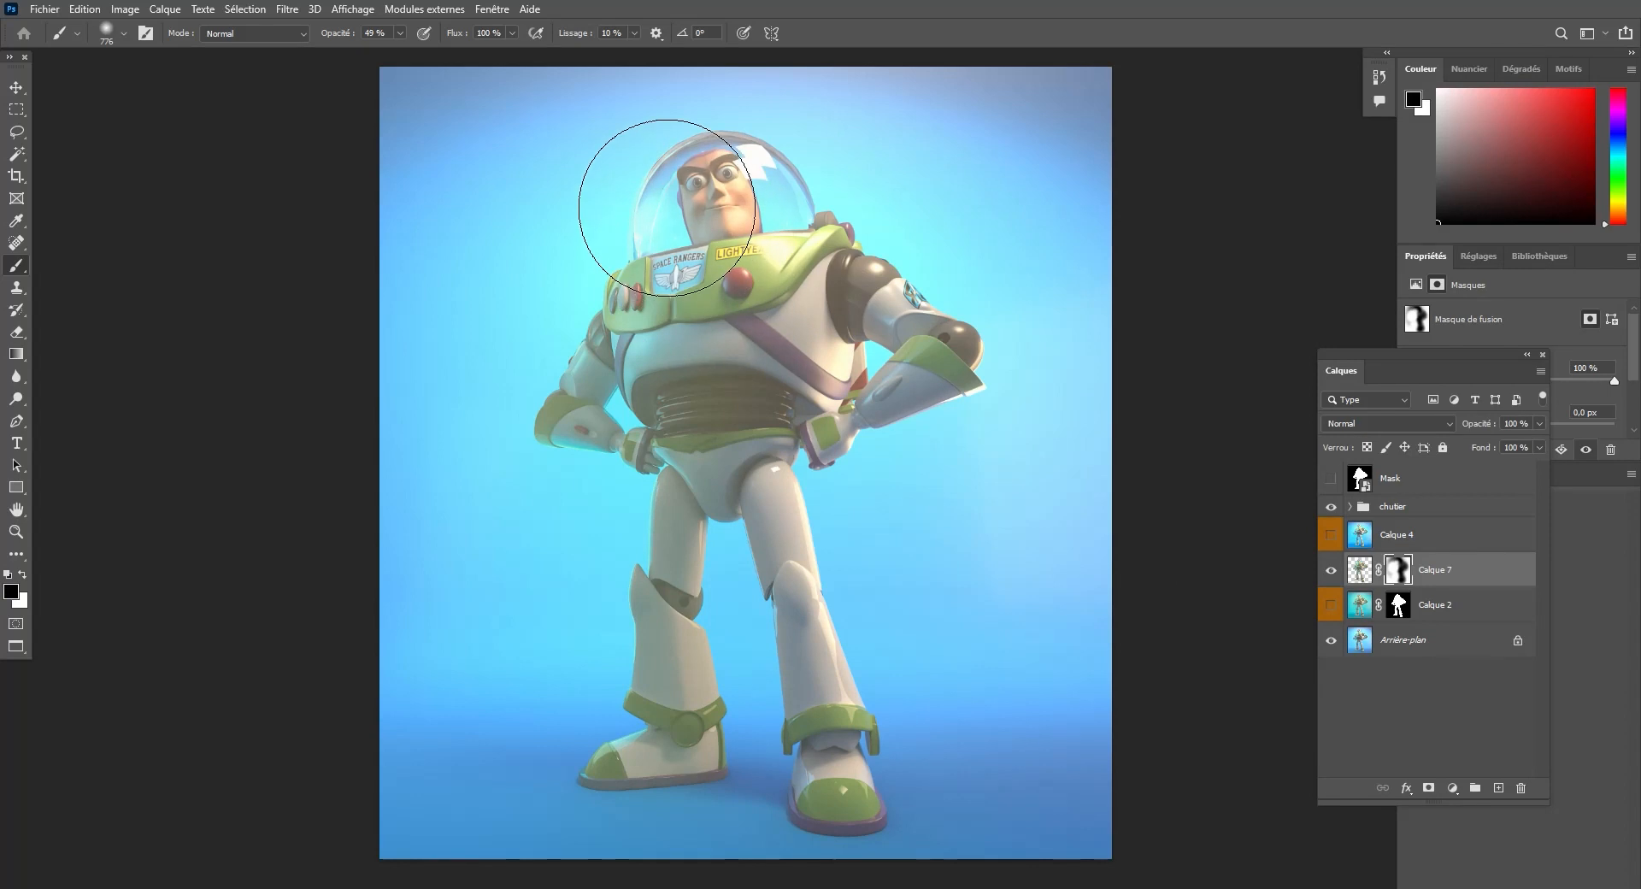
mouse_move(704, 197)
left_mouse_down()
mouse_move(725, 172)
mouse_move(759, 221)
mouse_move(804, 218)
left_mouse_up()
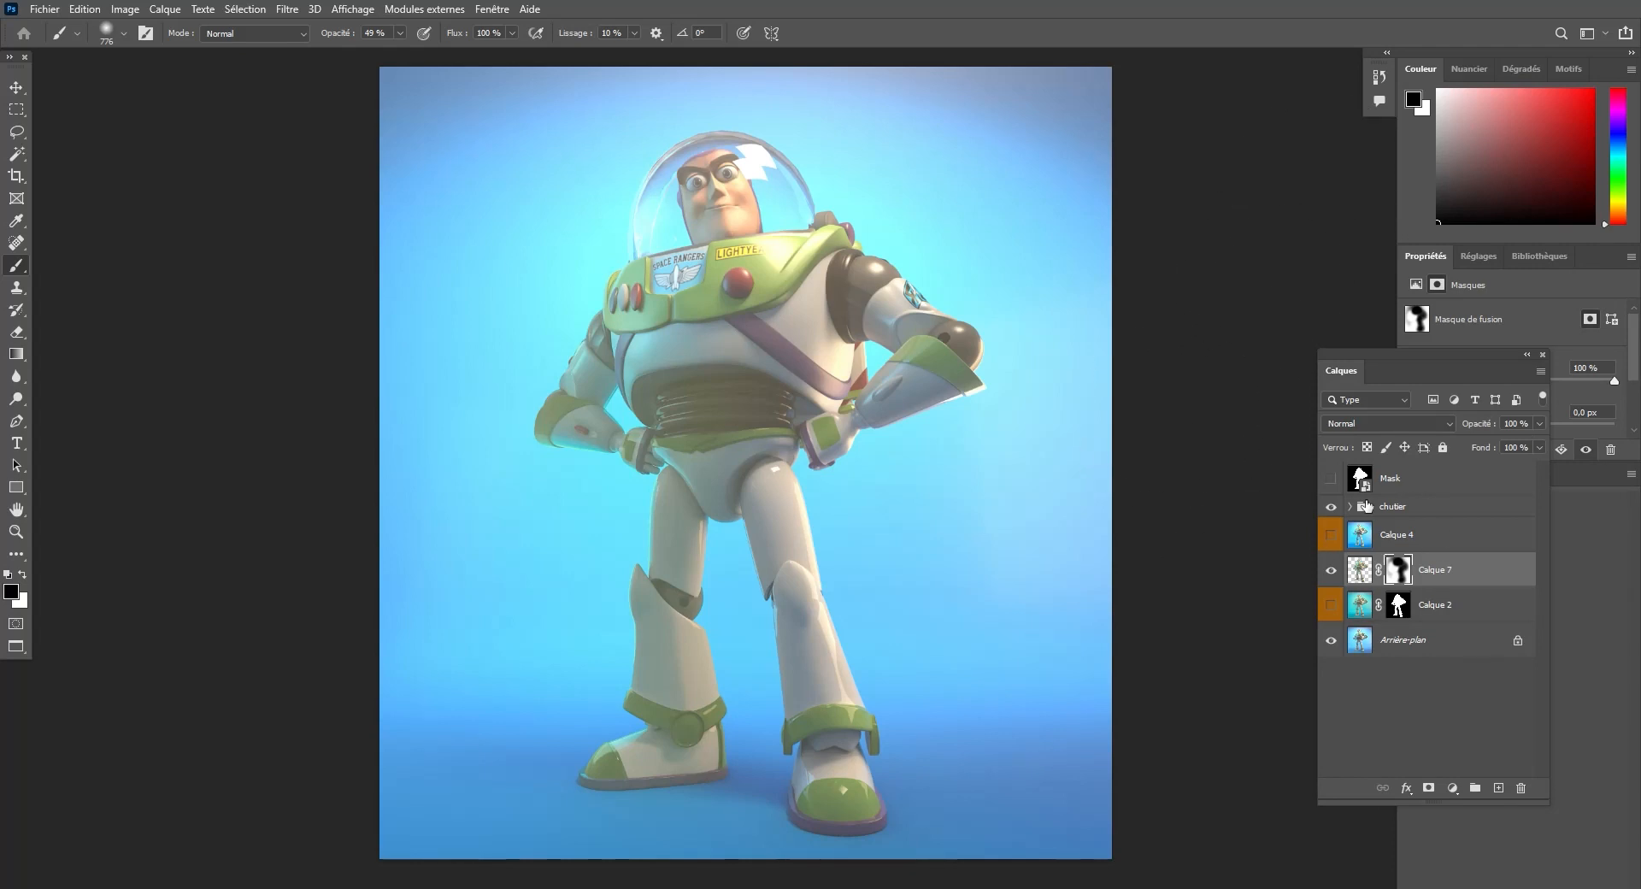
Show Calque 4 and compare its grading with the blended layers beneath by toggling its visibility.
left_click(1332, 539)
left_click(1332, 539)
left_click(1332, 538)
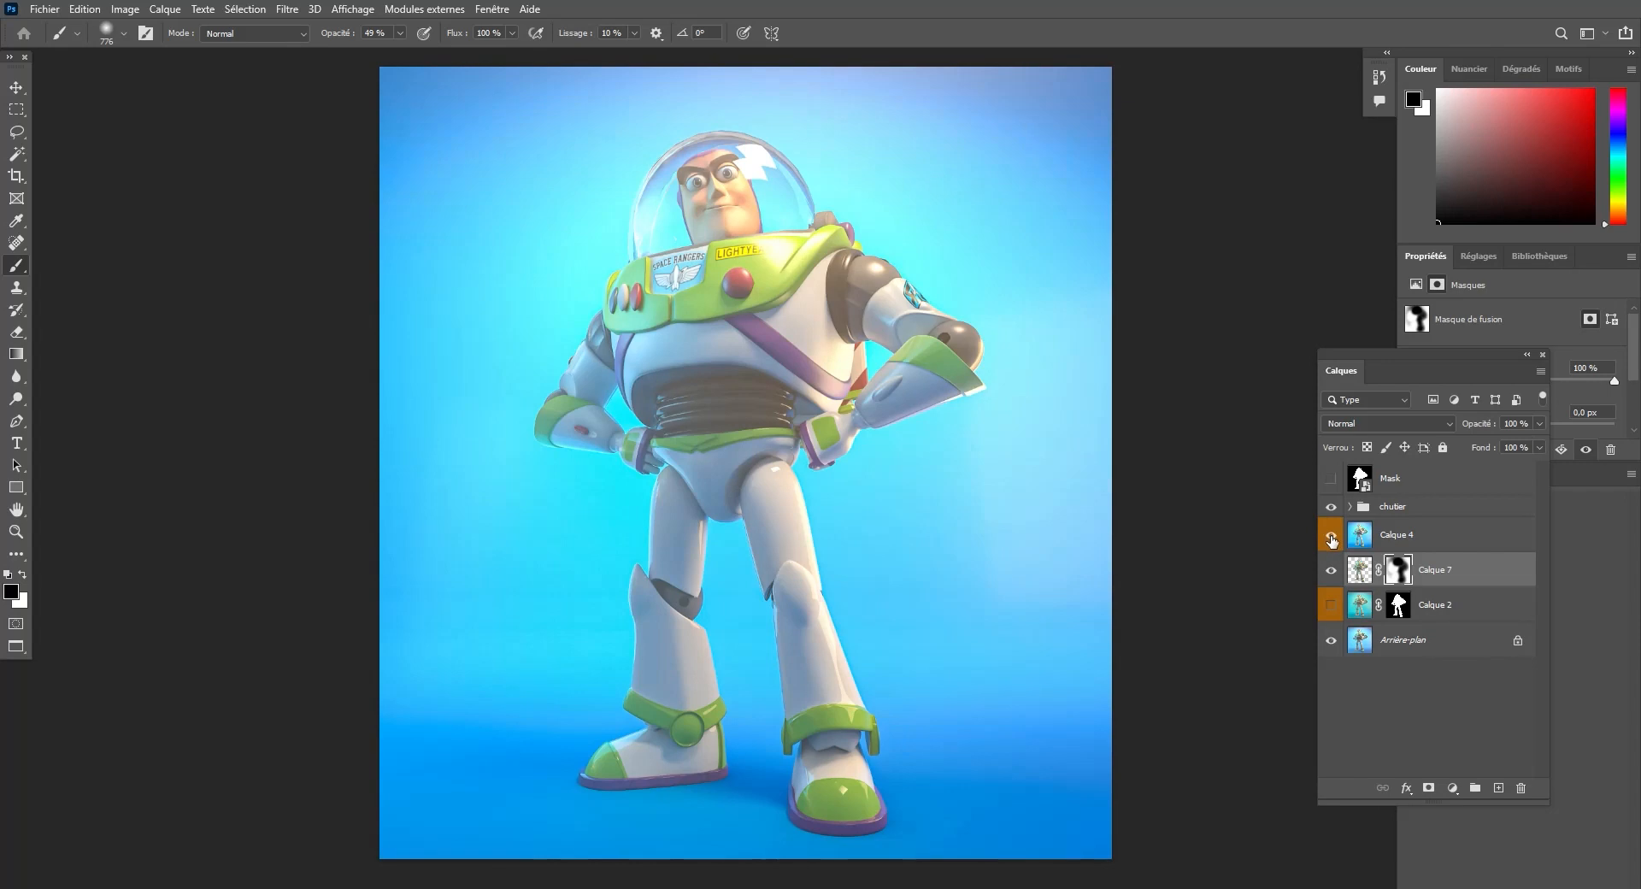
left_click(1332, 538)
left_click(1332, 538)
Show the Mask layer and select its outer black background plus the enclosed gaps beside the arms with the Magic Wand.
left_click(1330, 479)
key("w")
left_click(1410, 479)
left_click(1026, 445)
left_click(872, 363, "shift")
left_click(628, 415, "shift")
key("ctrl+space")
left_click_drag(812, 412, 940, 413)
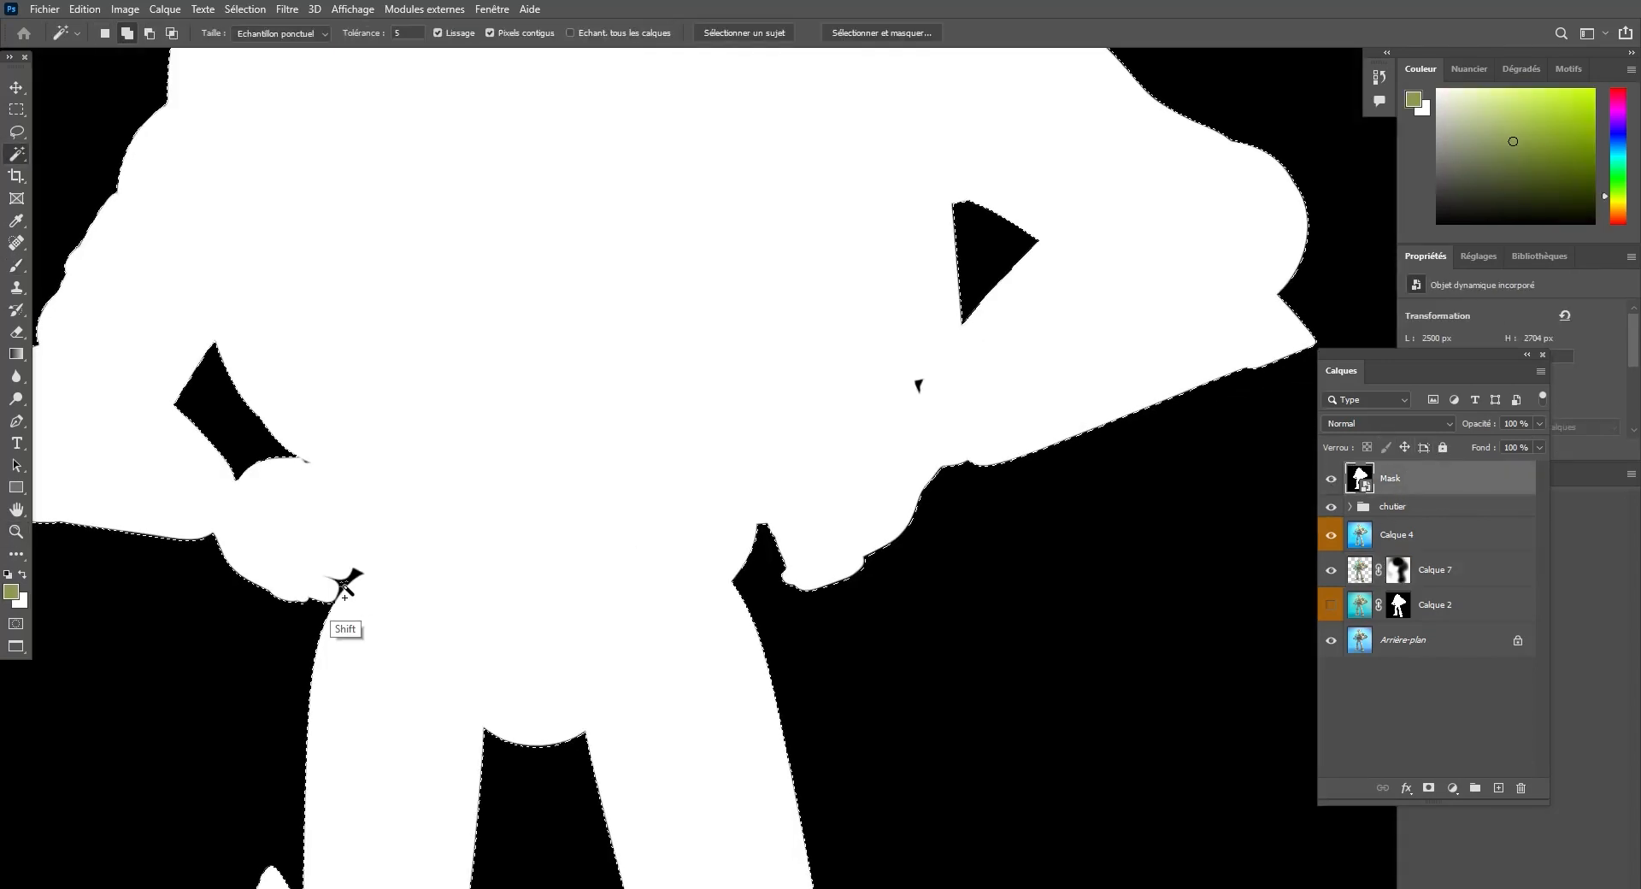
Invert the Mask selection so it covers the character, and hide the Mask layer.
key("m")
right_click(887, 467)
left_click(940, 491)
left_click(1330, 479)
Add the character selection as a layer mask to Calque 4 and toggle that layer's visibility to compare the result.
left_click(1410, 536)
key("ctrl+space")
left_click_drag(1004, 342, 910, 296)
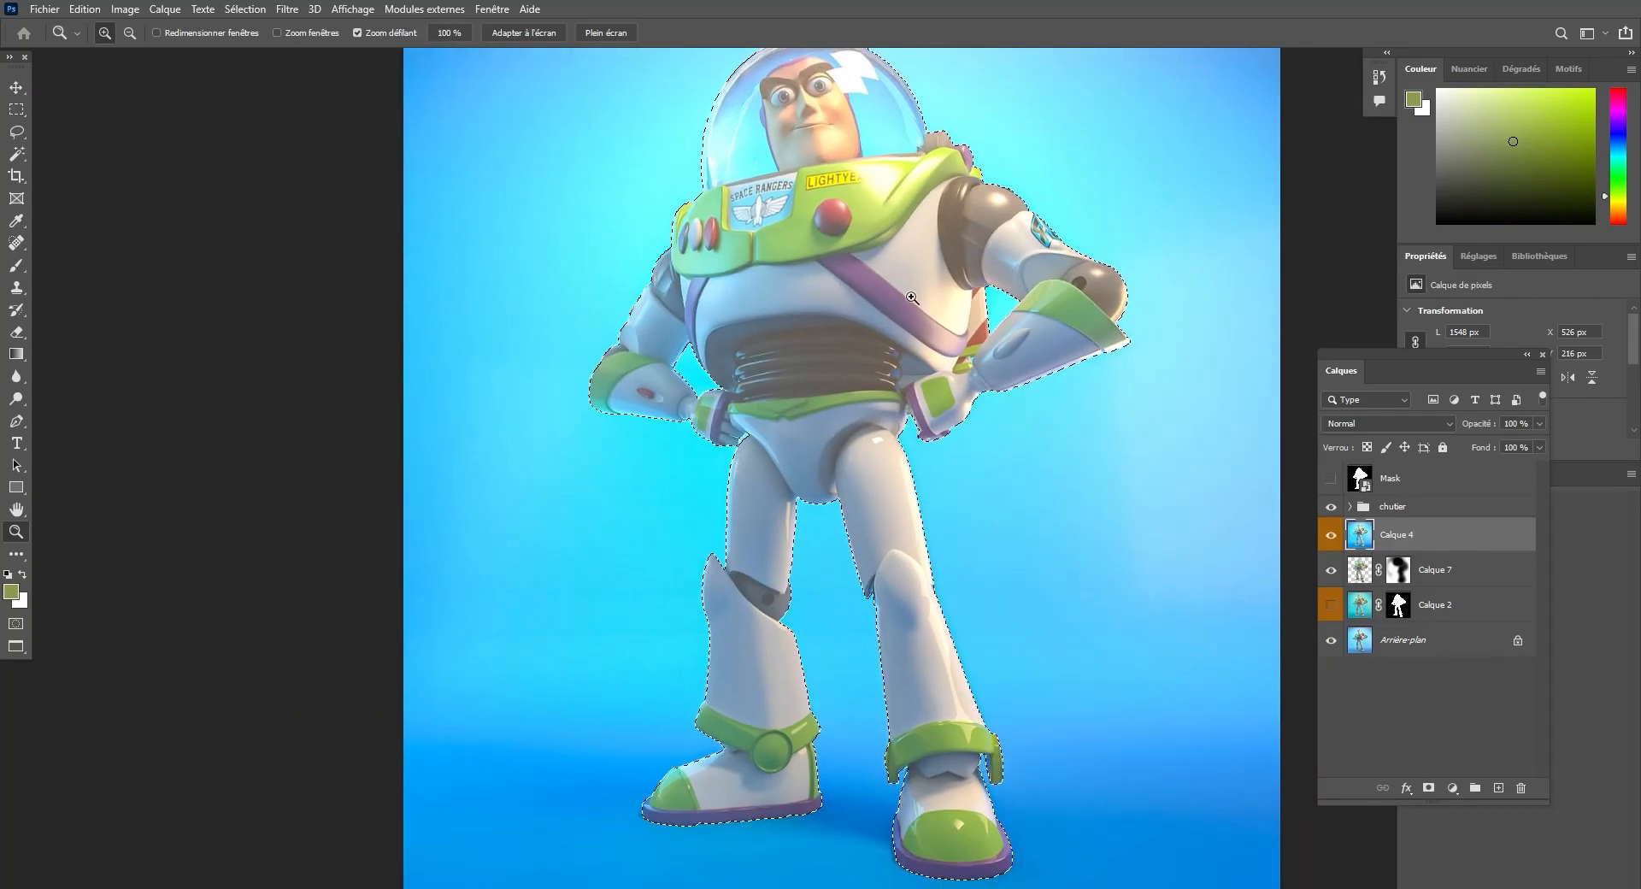
left_click(1428, 787)
left_click(1330, 534)
left_click(1331, 534)
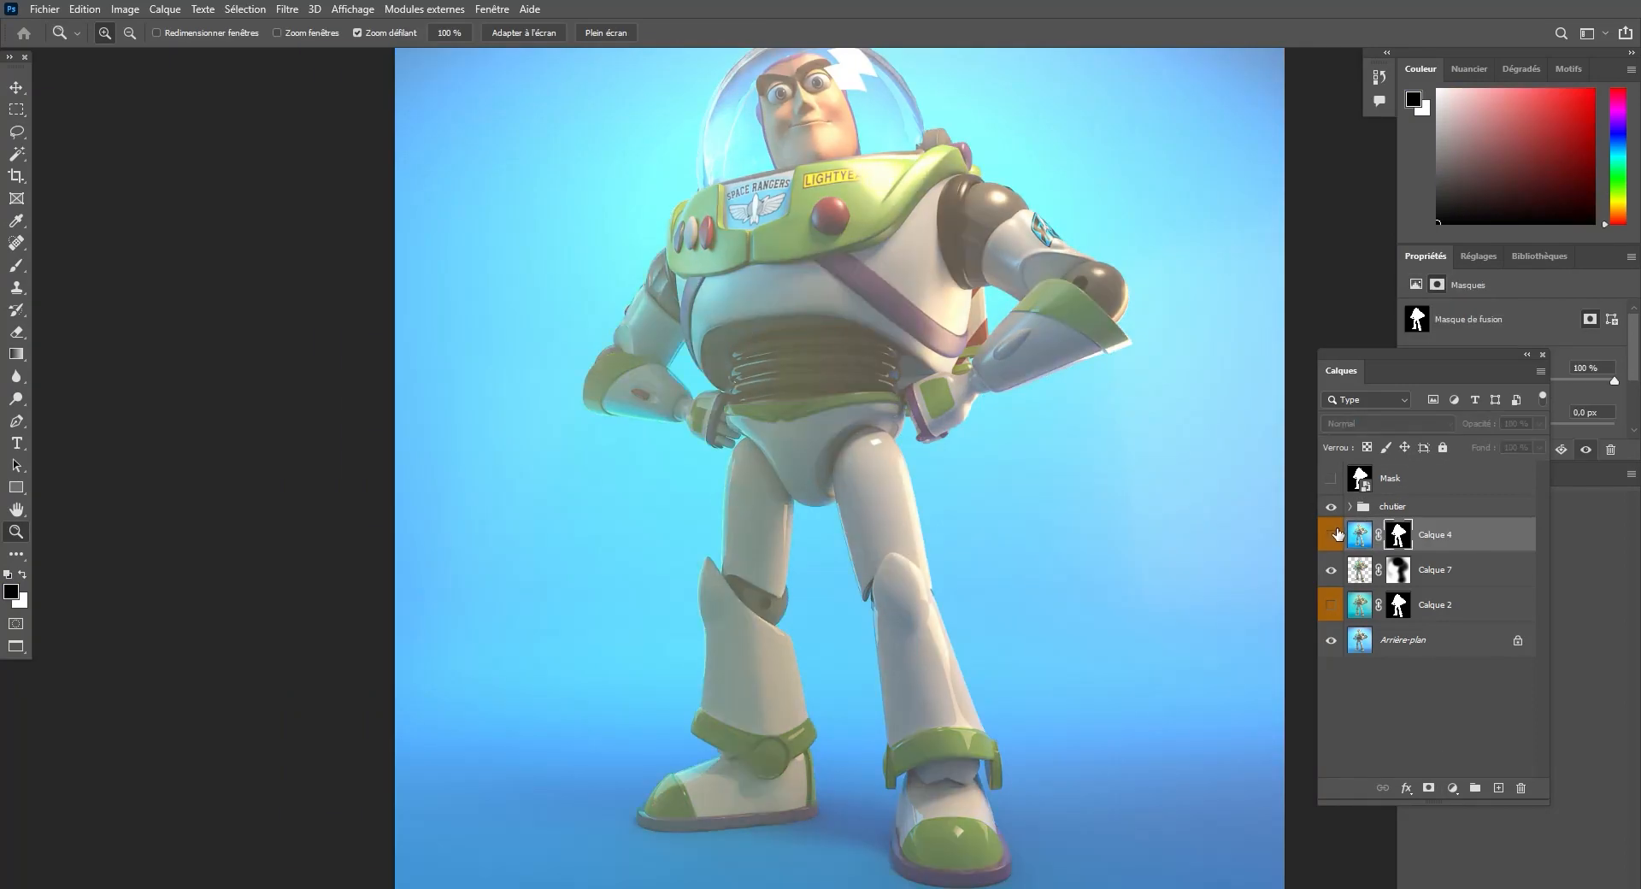
Show Calque 4 and paint its layer mask over the arm and torso with a soft black and white brush at 49% opacity.
left_click(1330, 534)
left_click(1359, 534)
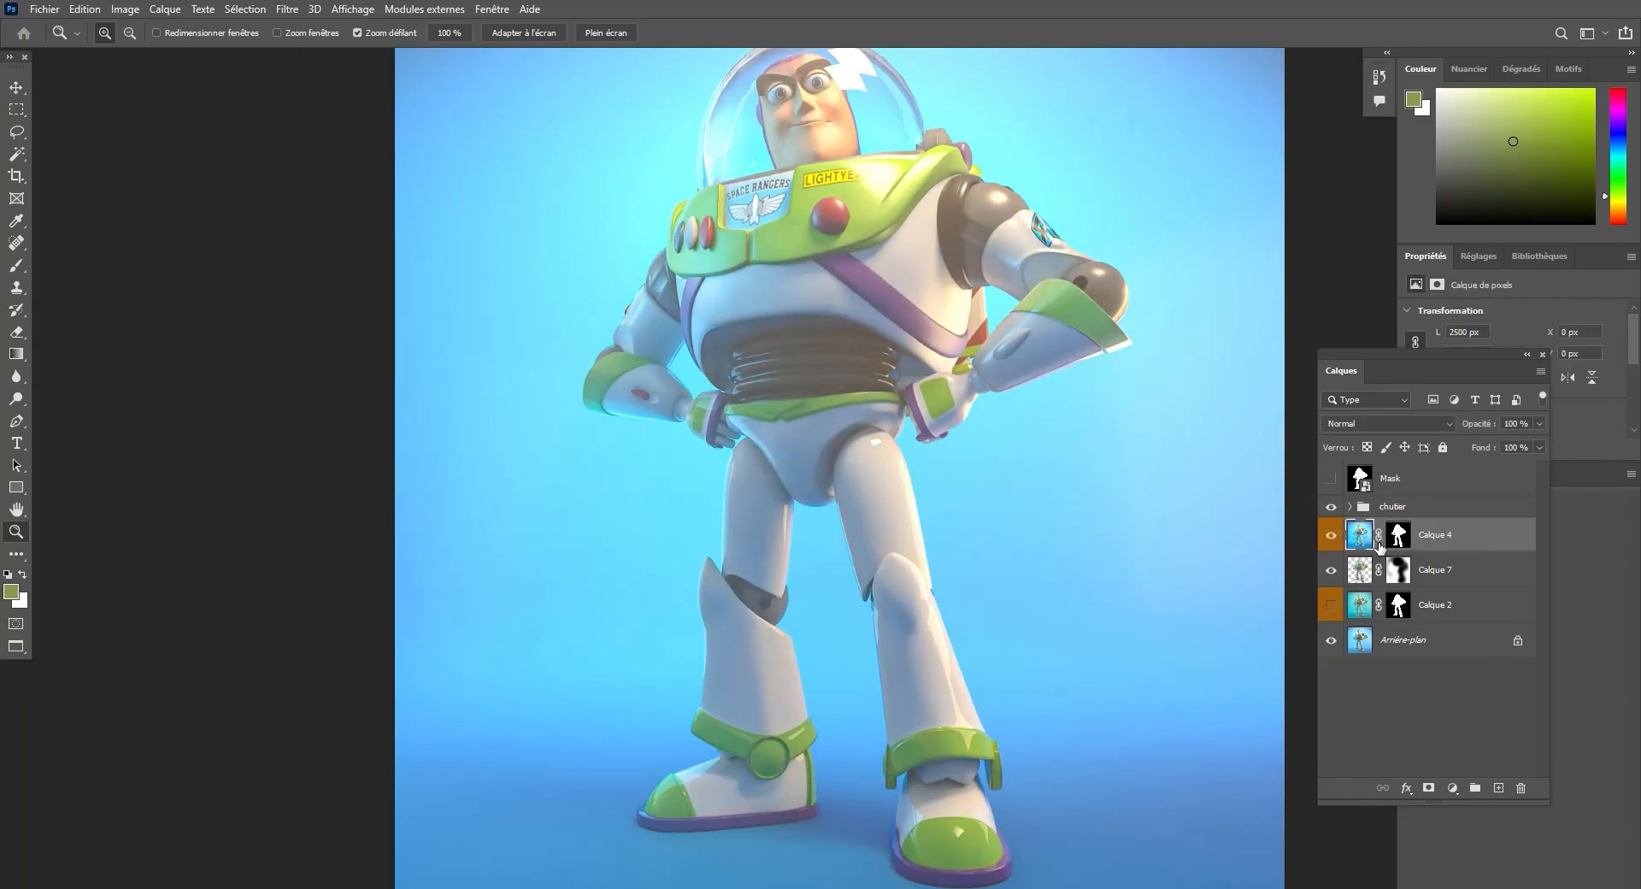
left_click(1397, 534)
key("b")
mouse_move(674, 287)
left_mouse_down()
mouse_move(741, 477)
mouse_move(738, 586)
mouse_move(794, 578)
mouse_move(726, 308)
left_mouse_up()
key("x")
left_click(803, 253)
key("x")
right_click(781, 487, "alt")
key("x")
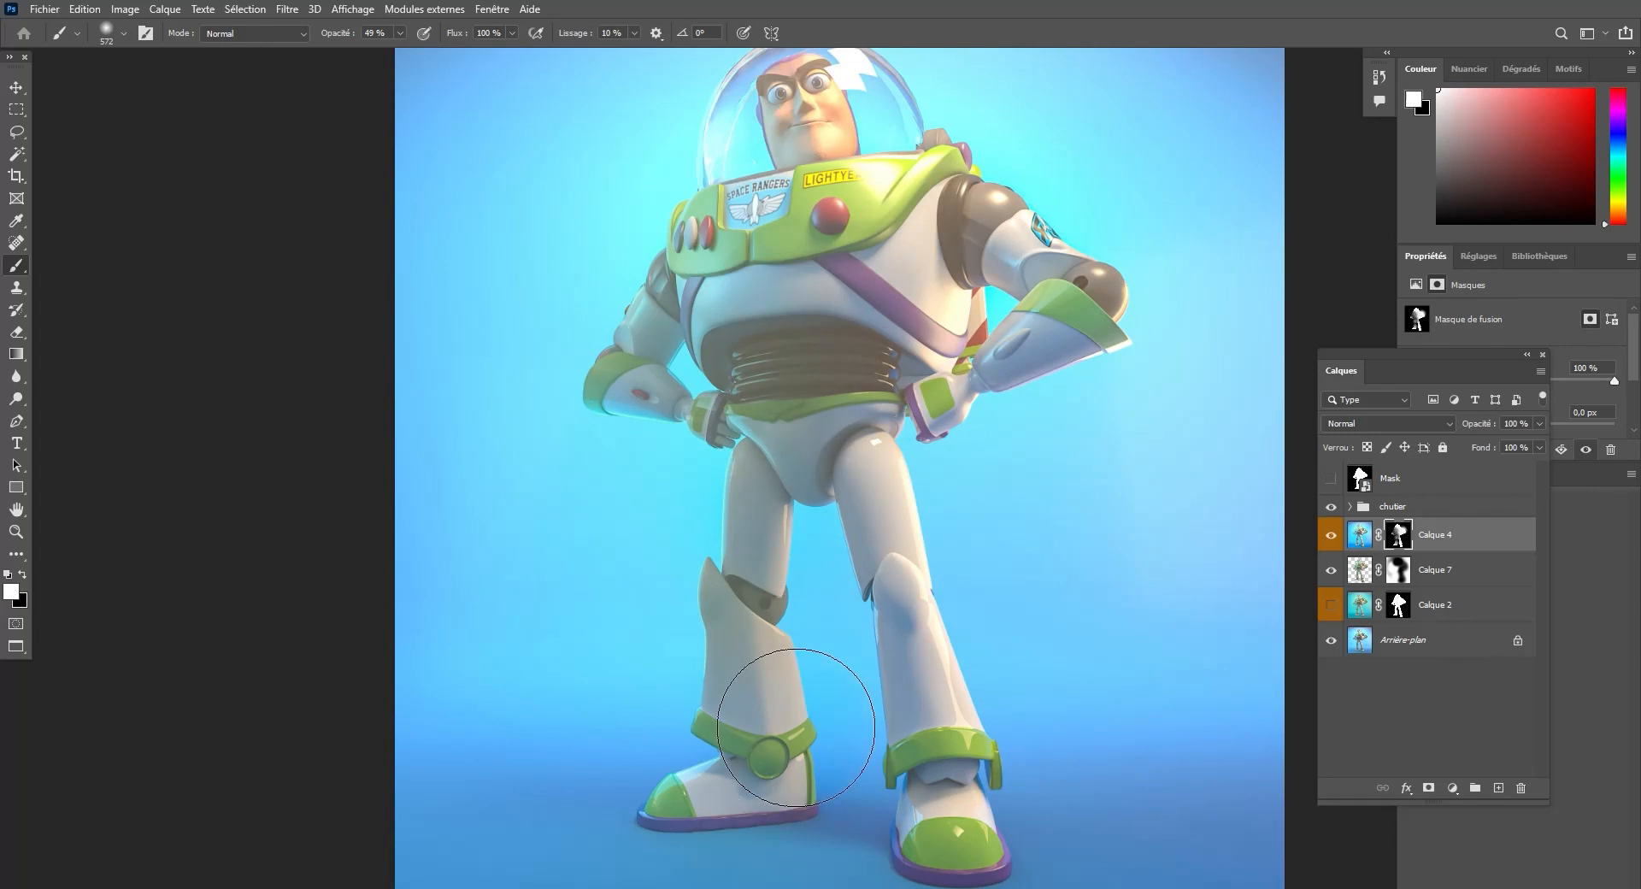
key("ctrl+space")
left_click_drag(782, 697, 854, 696)
key("g")
mouse_move(782, 709)
left_mouse_down()
mouse_move(780, 421)
mouse_move(758, 538)
left_mouse_up()
key("ctrl+z")
Blend Calque 4's mask over the lower legs and boots, alternating black and white with the soft 49% opacity brush.
key("b")
right_click(789, 479, "alt")
key("x")
right_click(750, 507, "alt")
key("x")
right_click(850, 498, "alt")
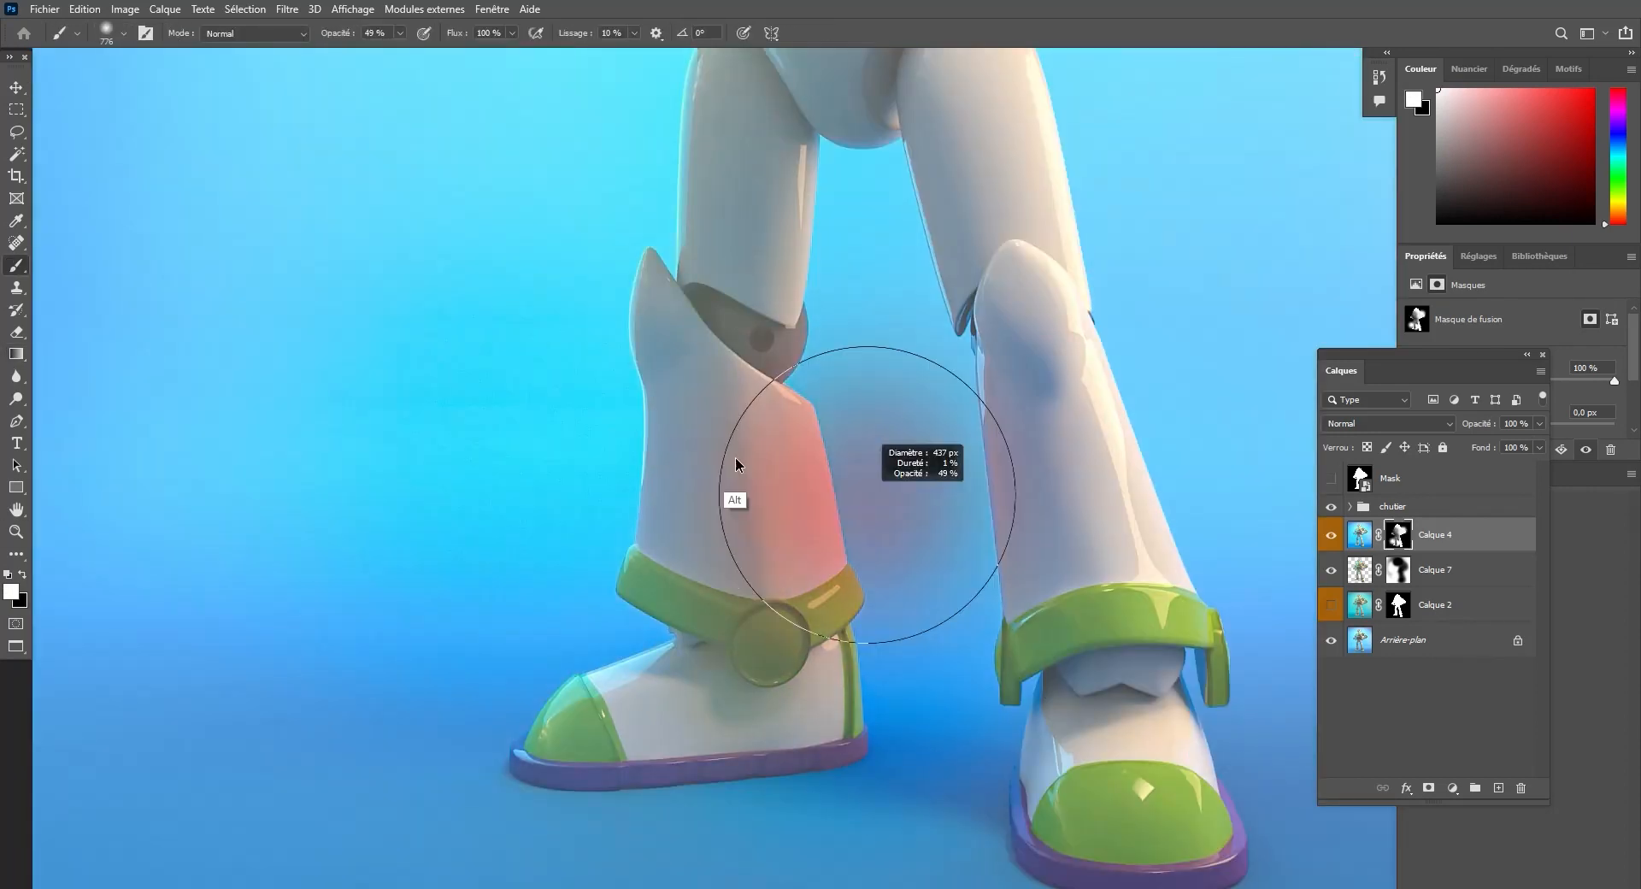
key("x")
left_click_drag(906, 283, 859, 283)
left_click_drag(859, 283, 791, 731)
Refine Calque 4's mask around the torso and the bent arm on the image's right with soft black brush touches, checking against the hidden layer.
right_click(718, 415, "alt")
key("x")
key("x")
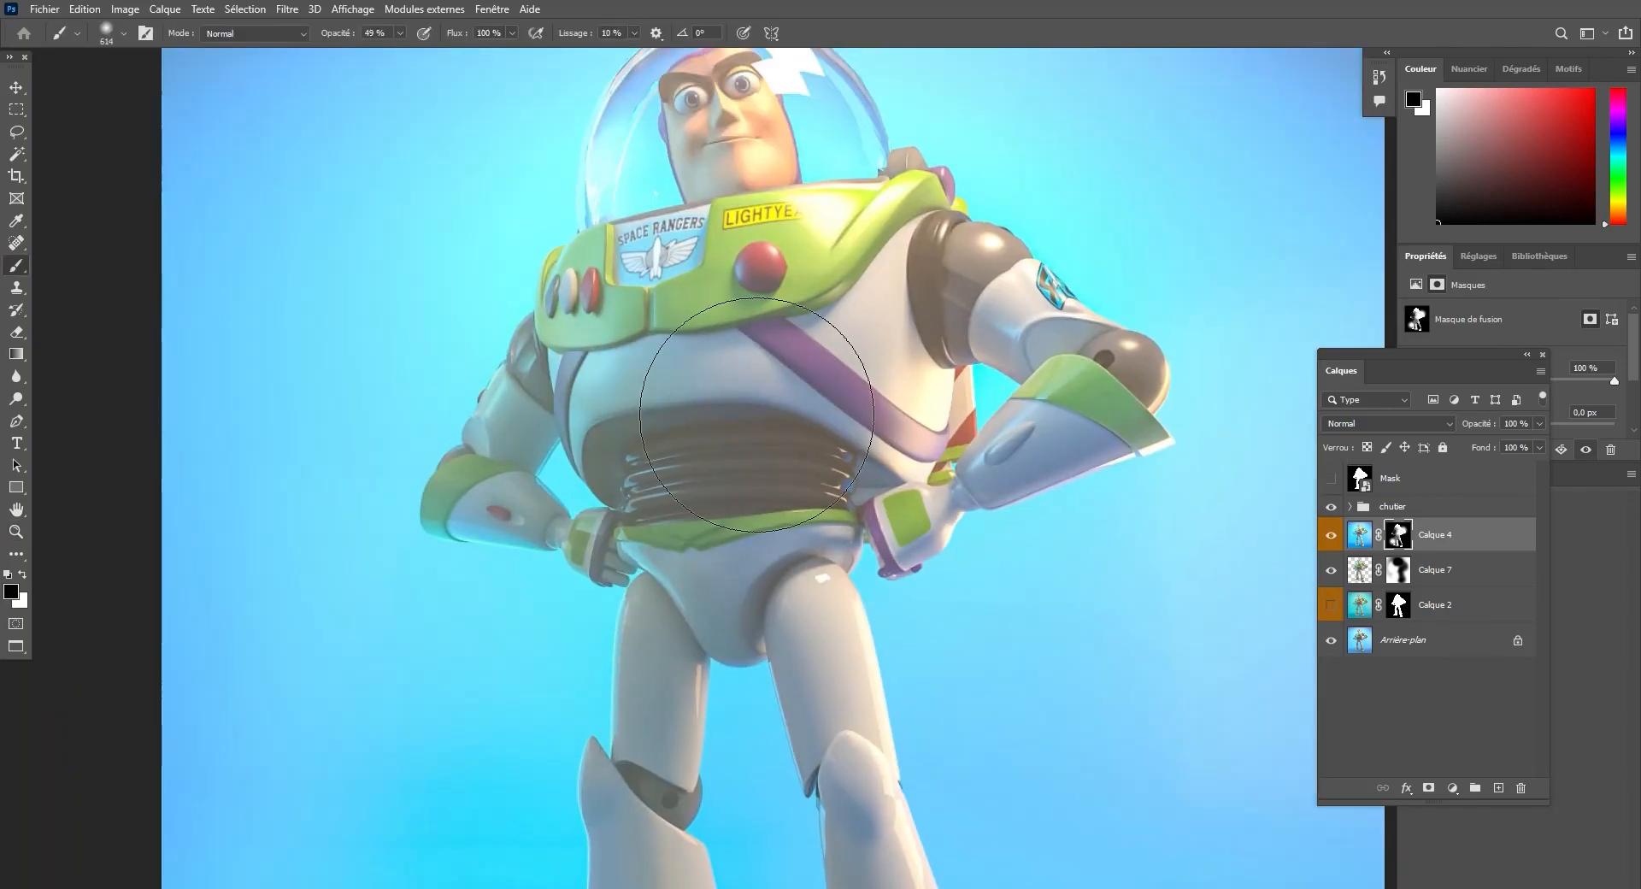
left_click(928, 314)
key("z")
left_click_drag(875, 337, 807, 334)
left_click_drag(951, 387, 1017, 387)
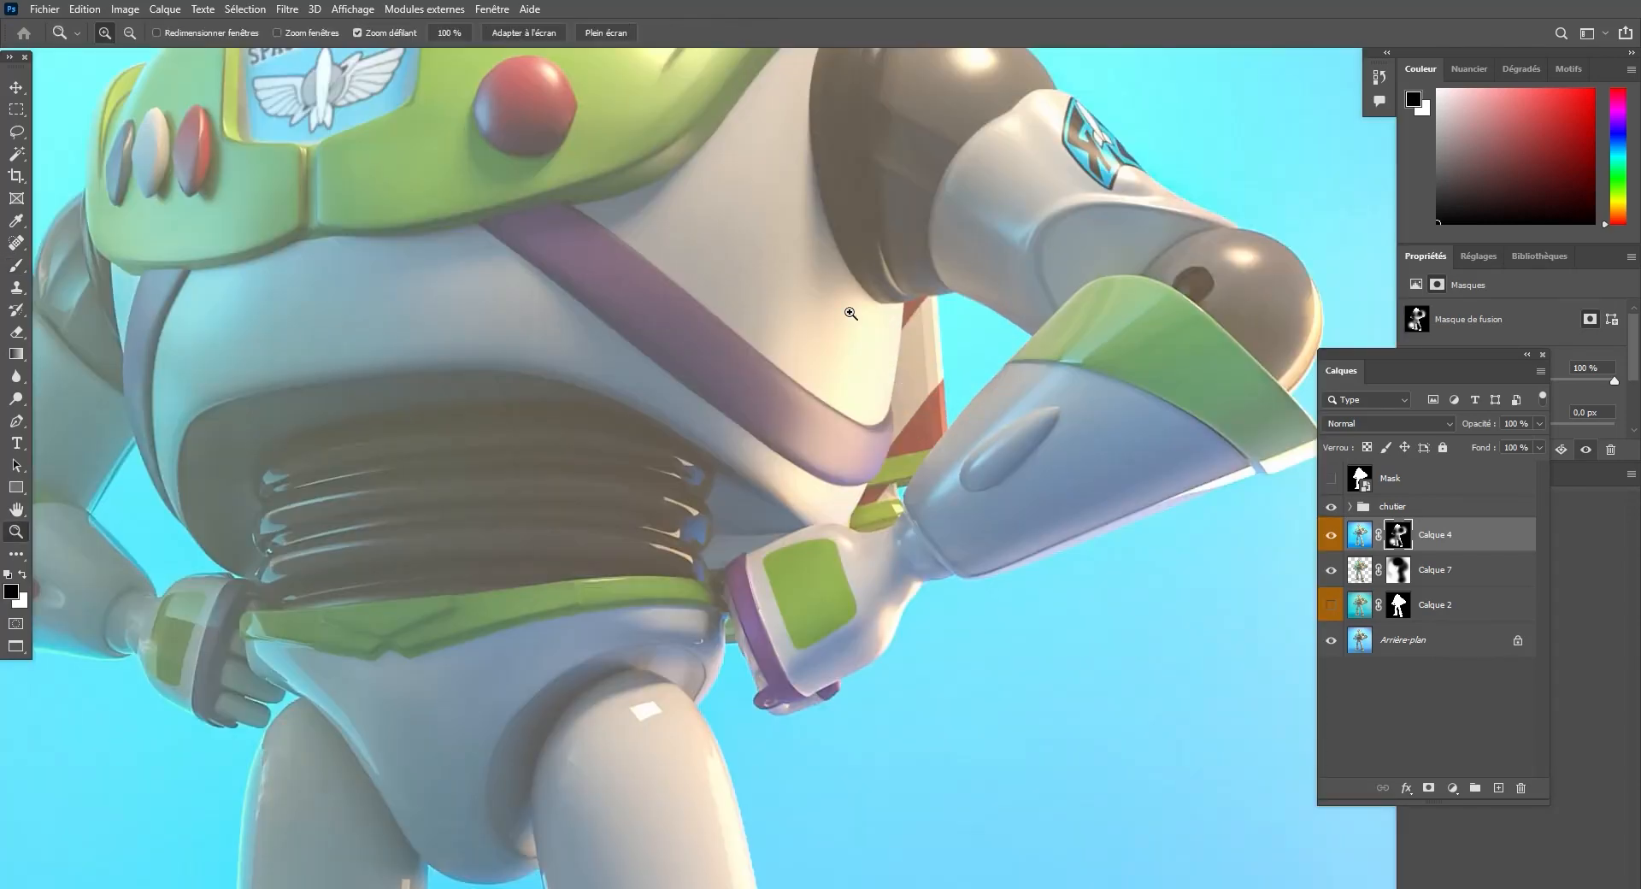
key("b")
key("x")
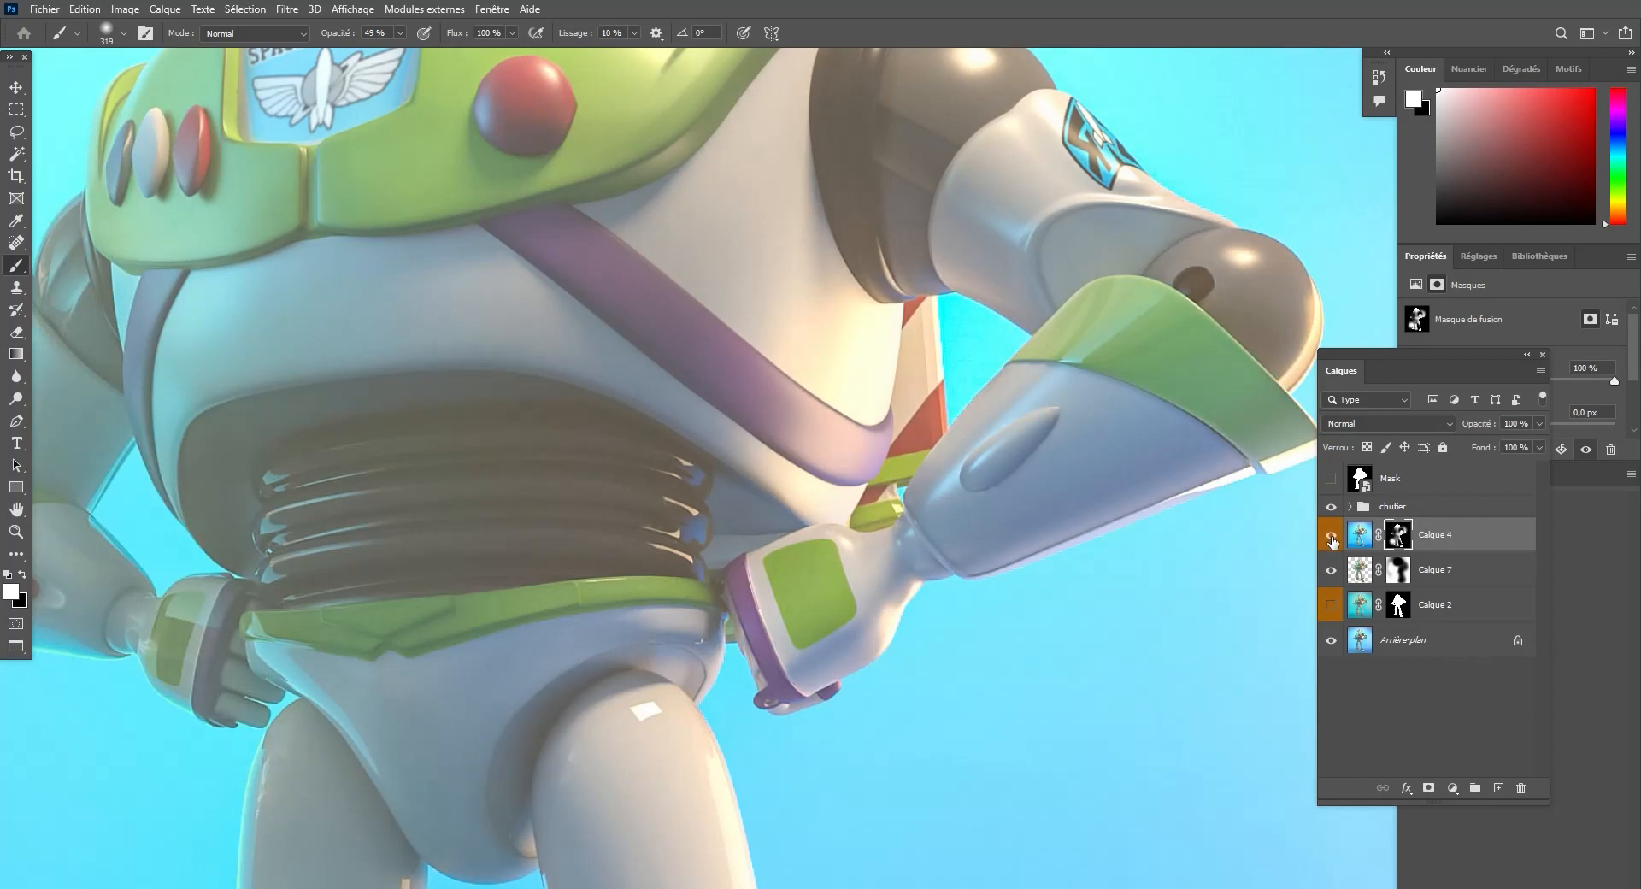
left_click(1331, 538)
left_click(1330, 539)
key("x")
left_click(825, 307)
Toggle Calque 4's visibility to compare the blended grading over the whole character.
key("z")
mouse_move(958, 350)
left_mouse_down()
mouse_move(863, 350)
mouse_move(919, 351)
left_mouse_up()
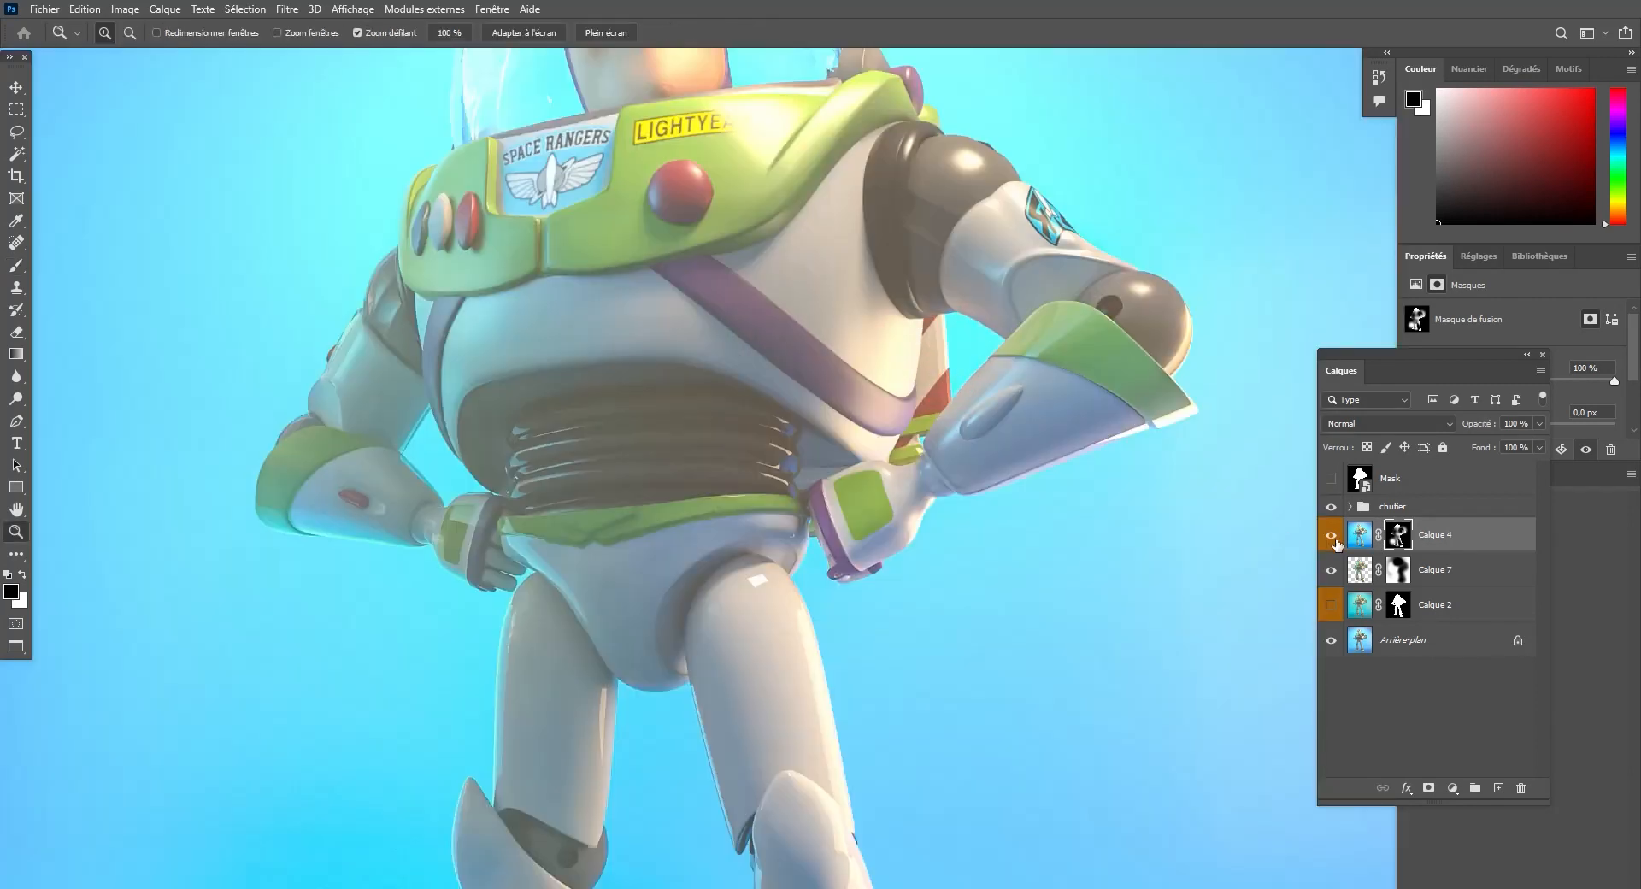
left_click(1335, 542)
left_click(1338, 543)
left_click_drag(714, 550, 692, 526)
key("space")
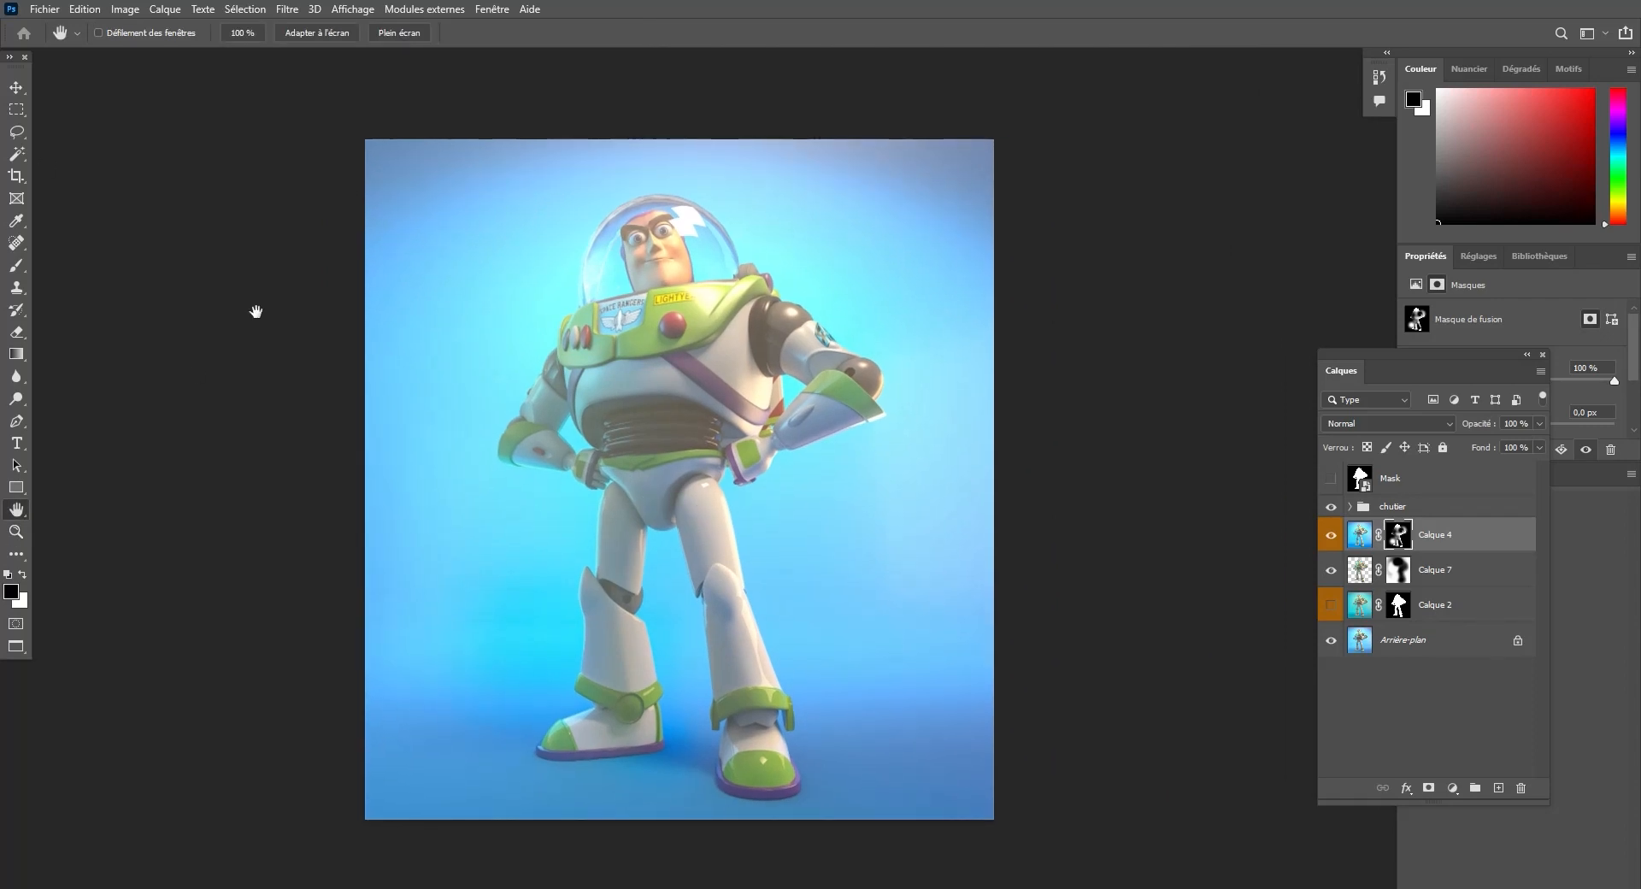
Create a new empty layer above Calque 4 and make an elliptical selection spanning the full width and height of the canvas.
key("ctrl+shift+n")
key("Return")
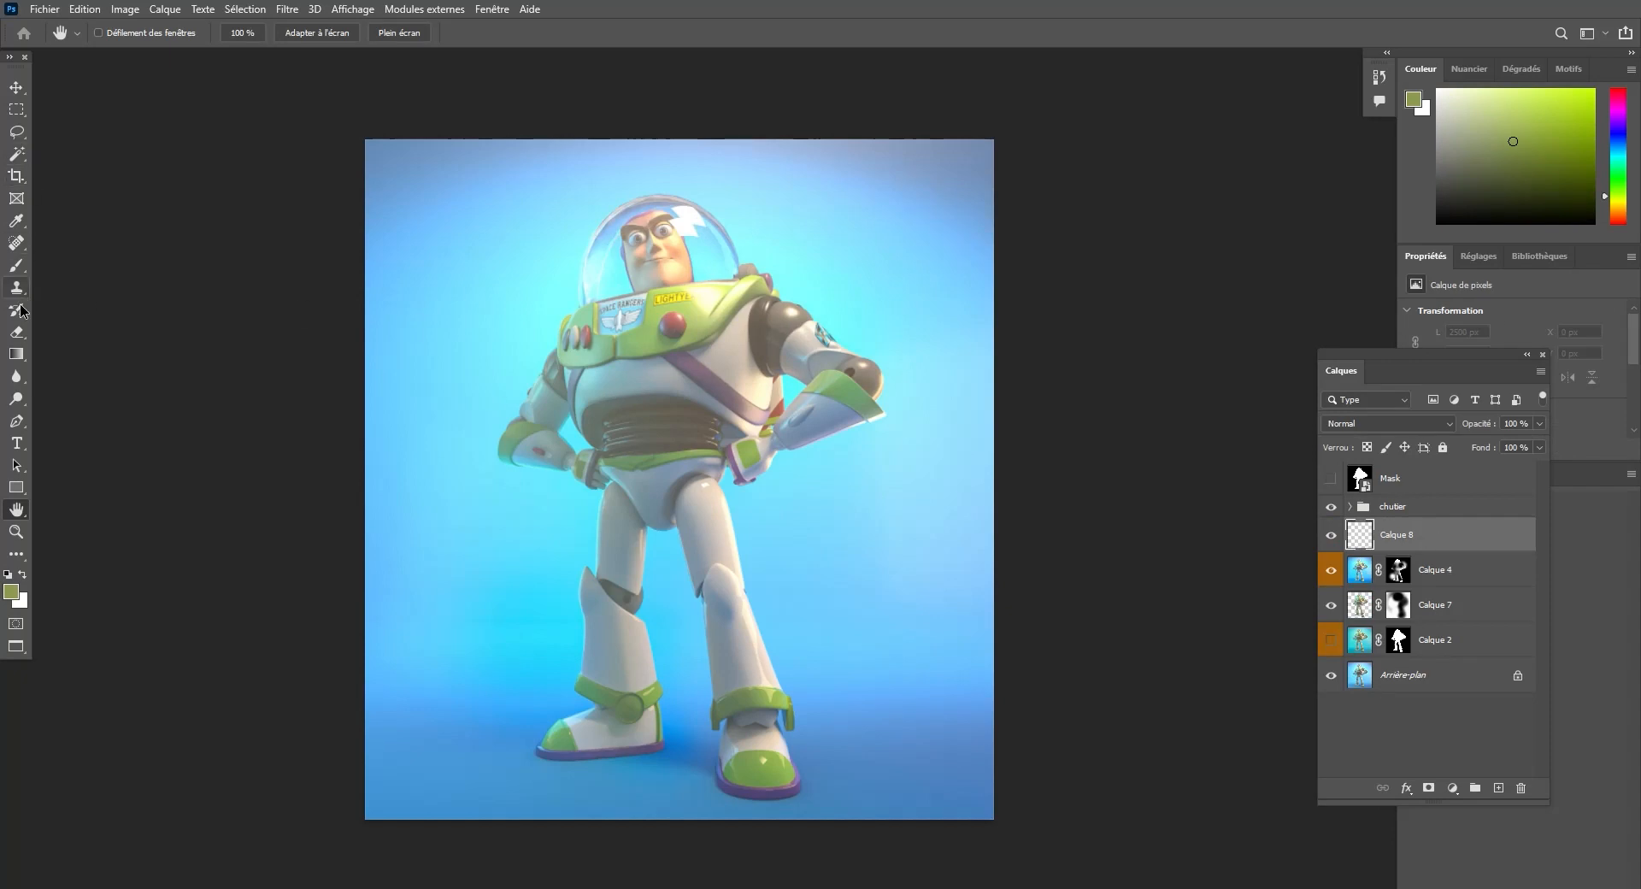
left_click(19, 110)
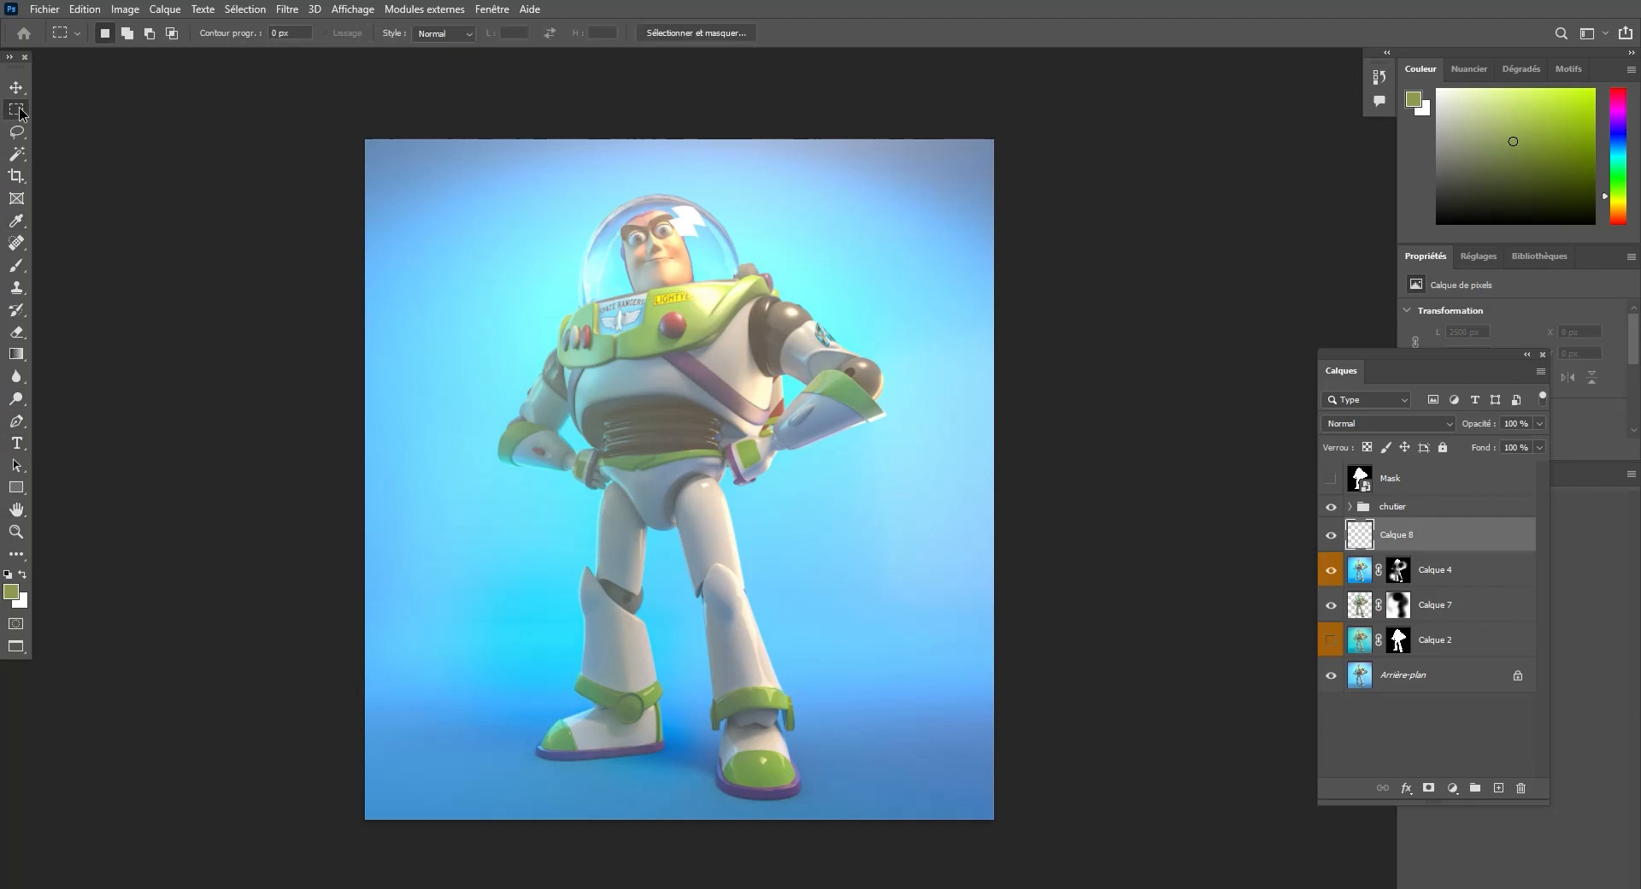
right_click(19, 110)
left_click(58, 127)
mouse_move(521, 814)
left_mouse_down()
mouse_move(876, 341)
mouse_move(842, 218)
mouse_move(818, 283)
mouse_move(822, 252)
mouse_move(957, 128)
mouse_move(861, 133)
mouse_move(993, 139)
left_mouse_up()
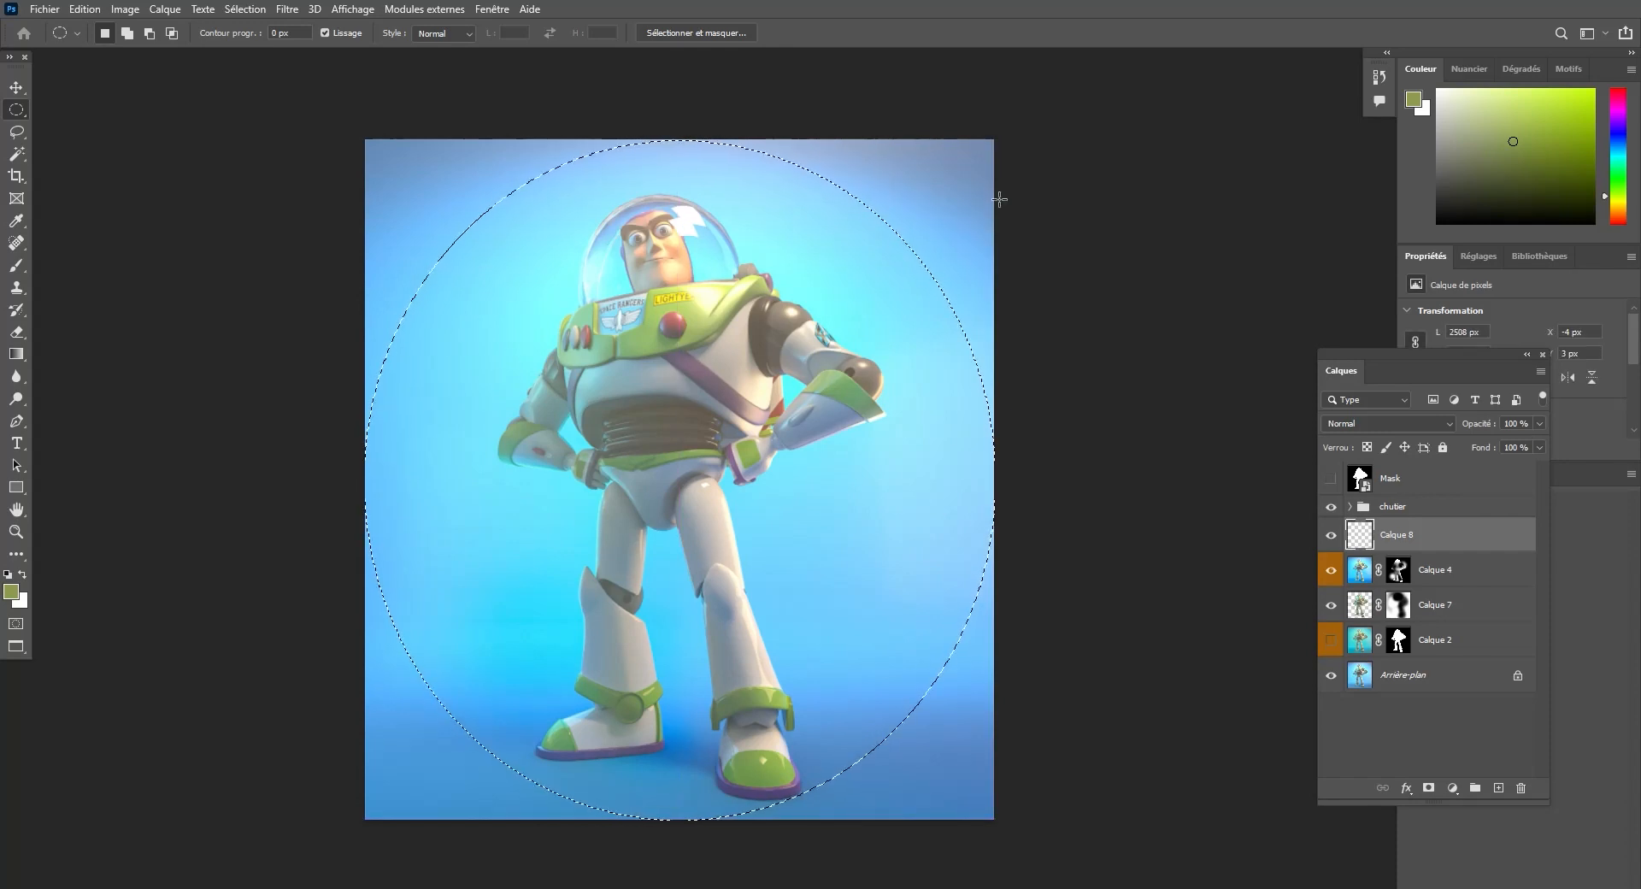
Invert the elliptical selection, fill the canvas corners with black on the new layer, and deselect.
right_click(848, 304)
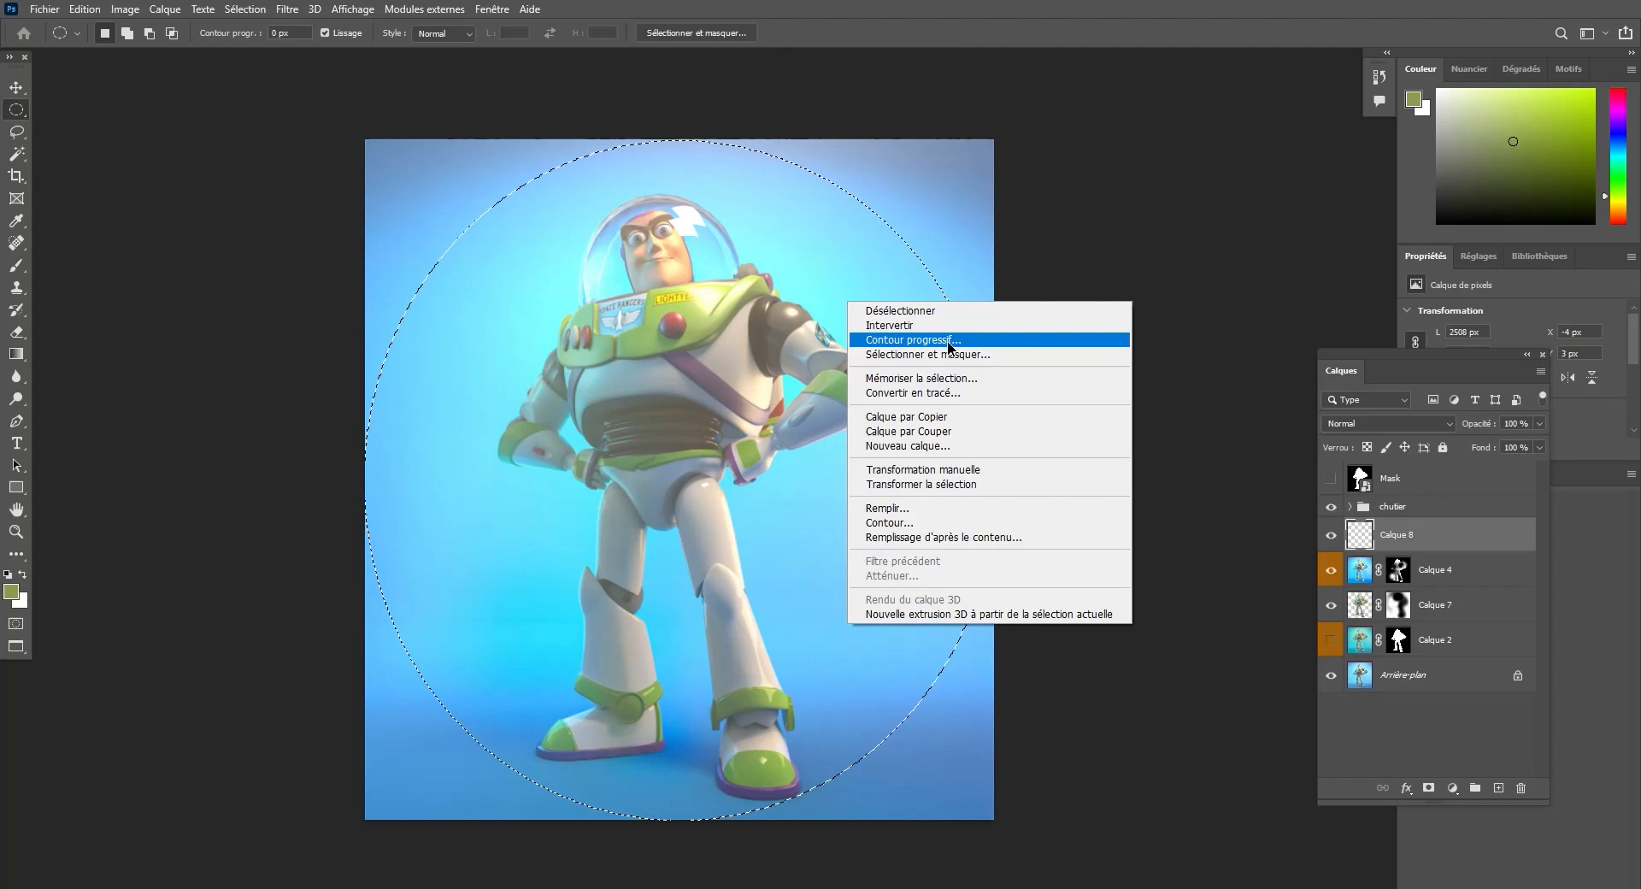
left_click(952, 326)
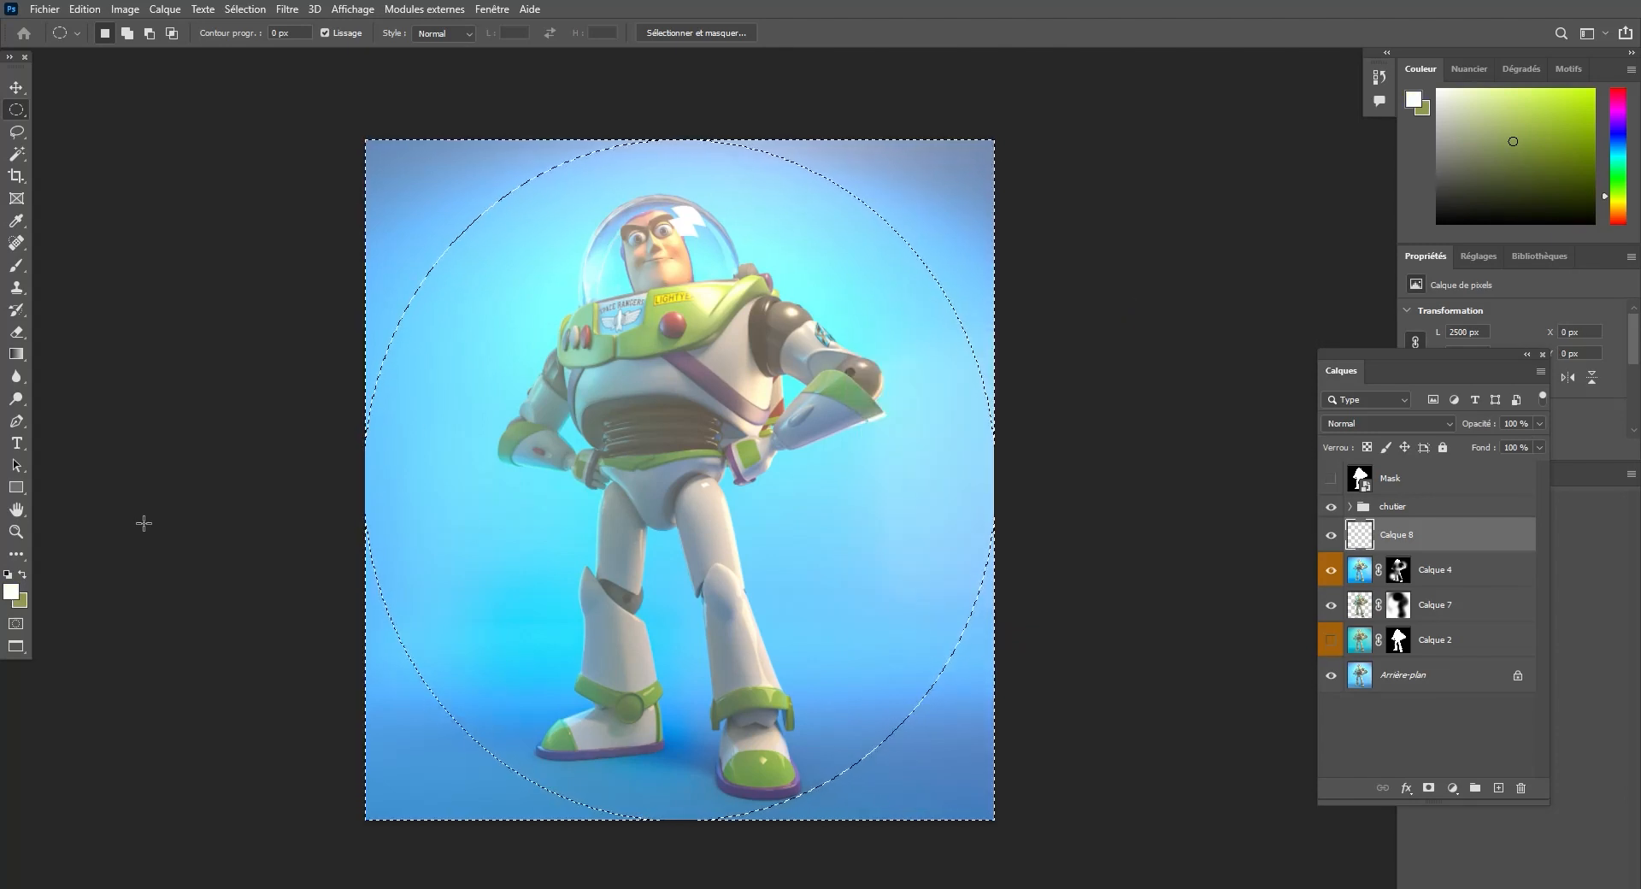
key("d")
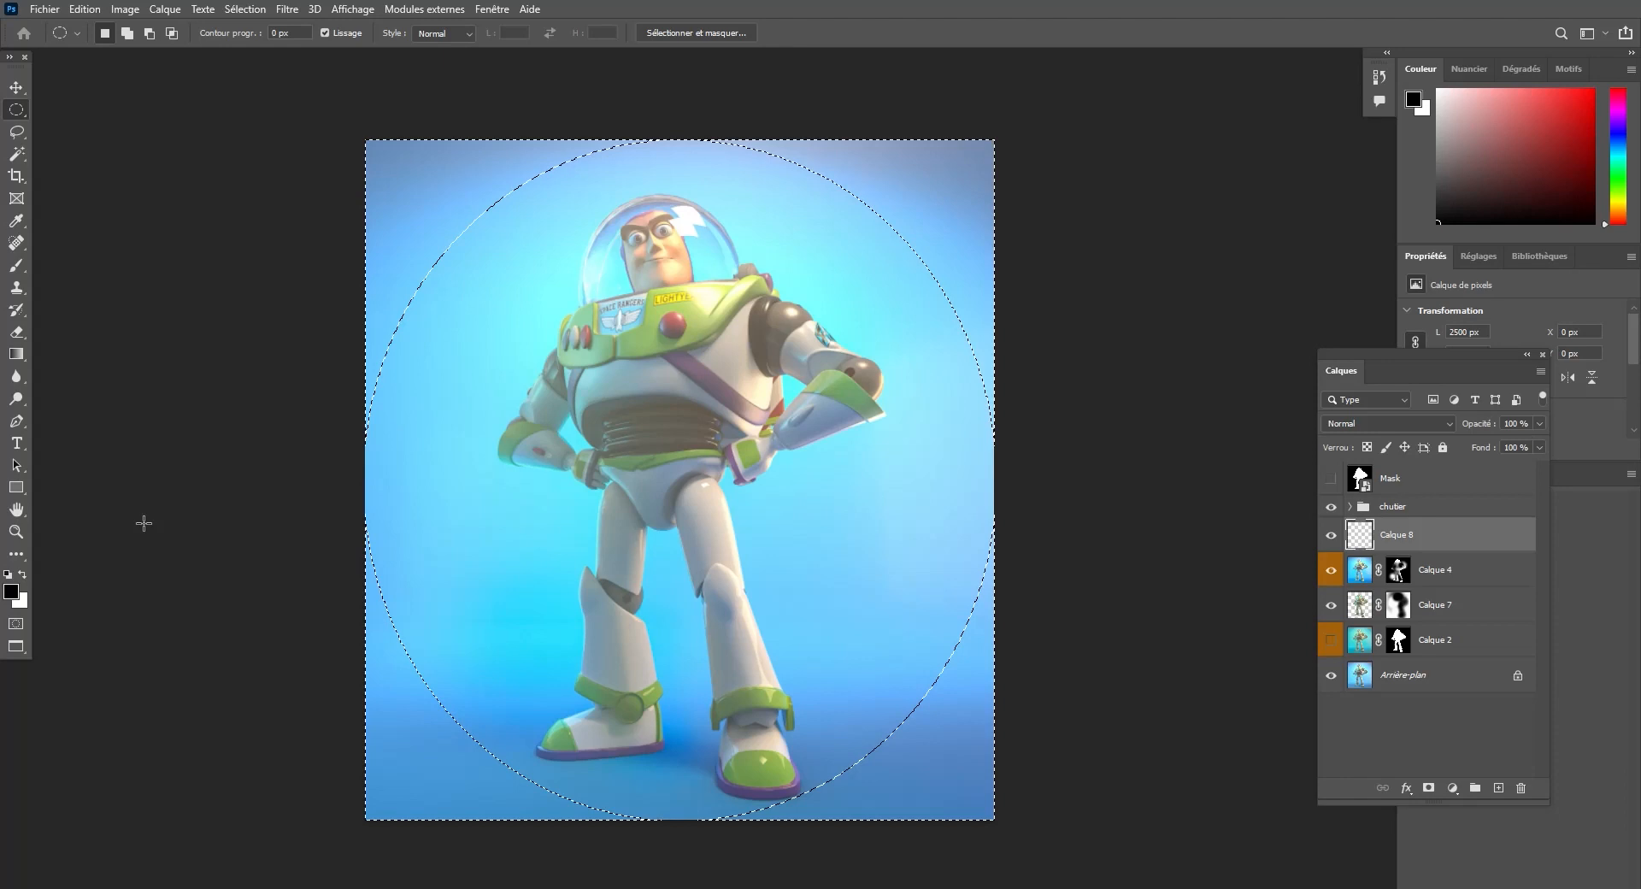
key("alt+BackSpace")
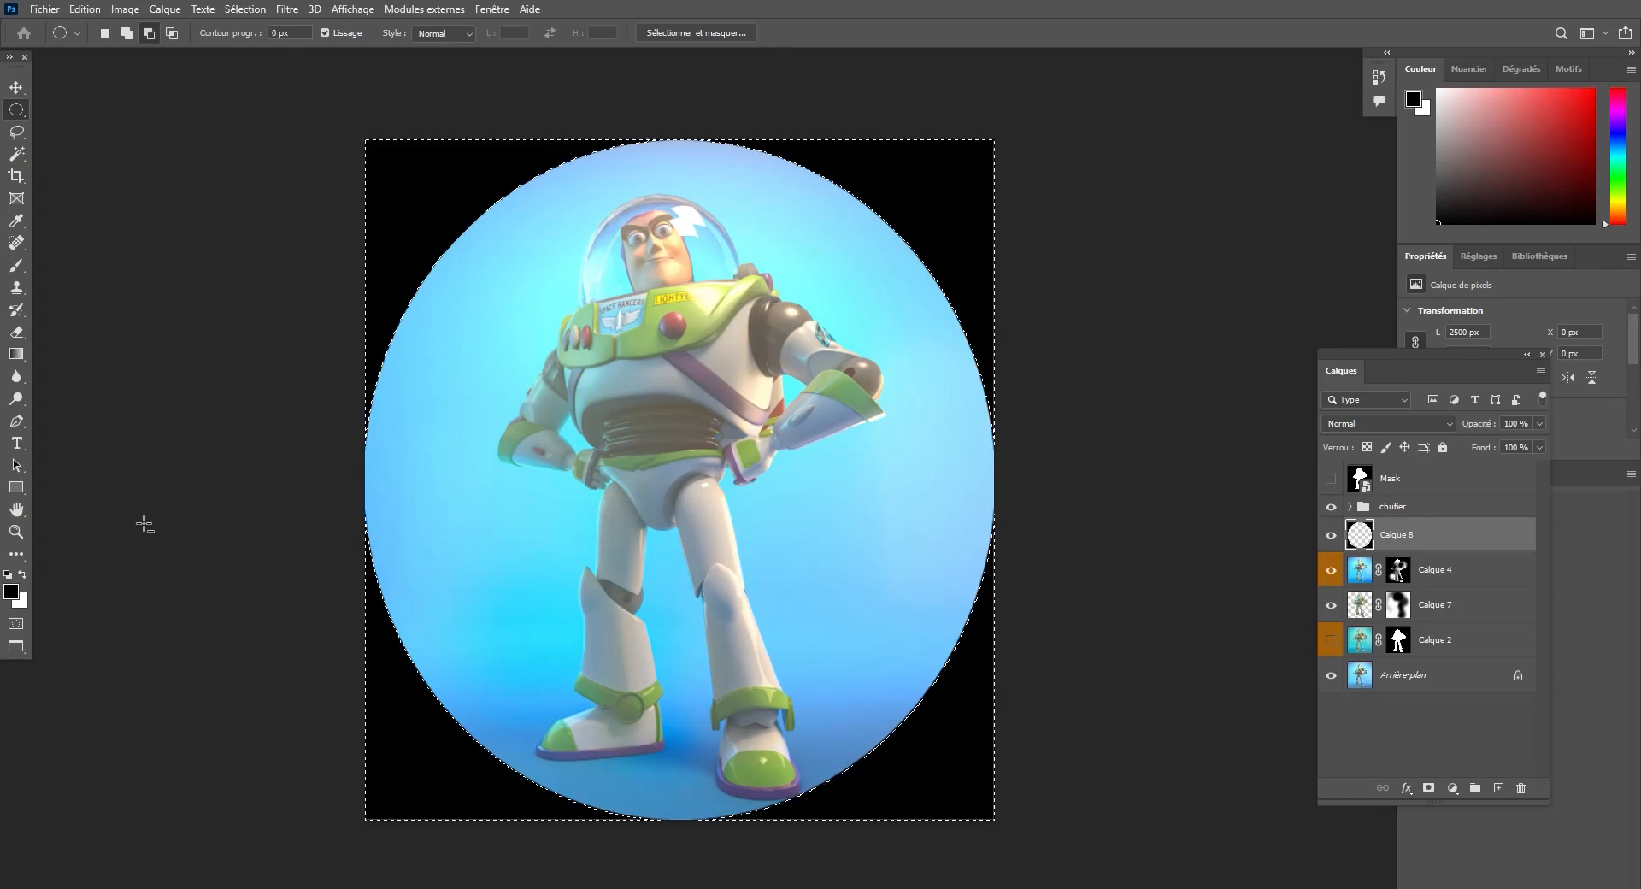
key("ctrl+d")
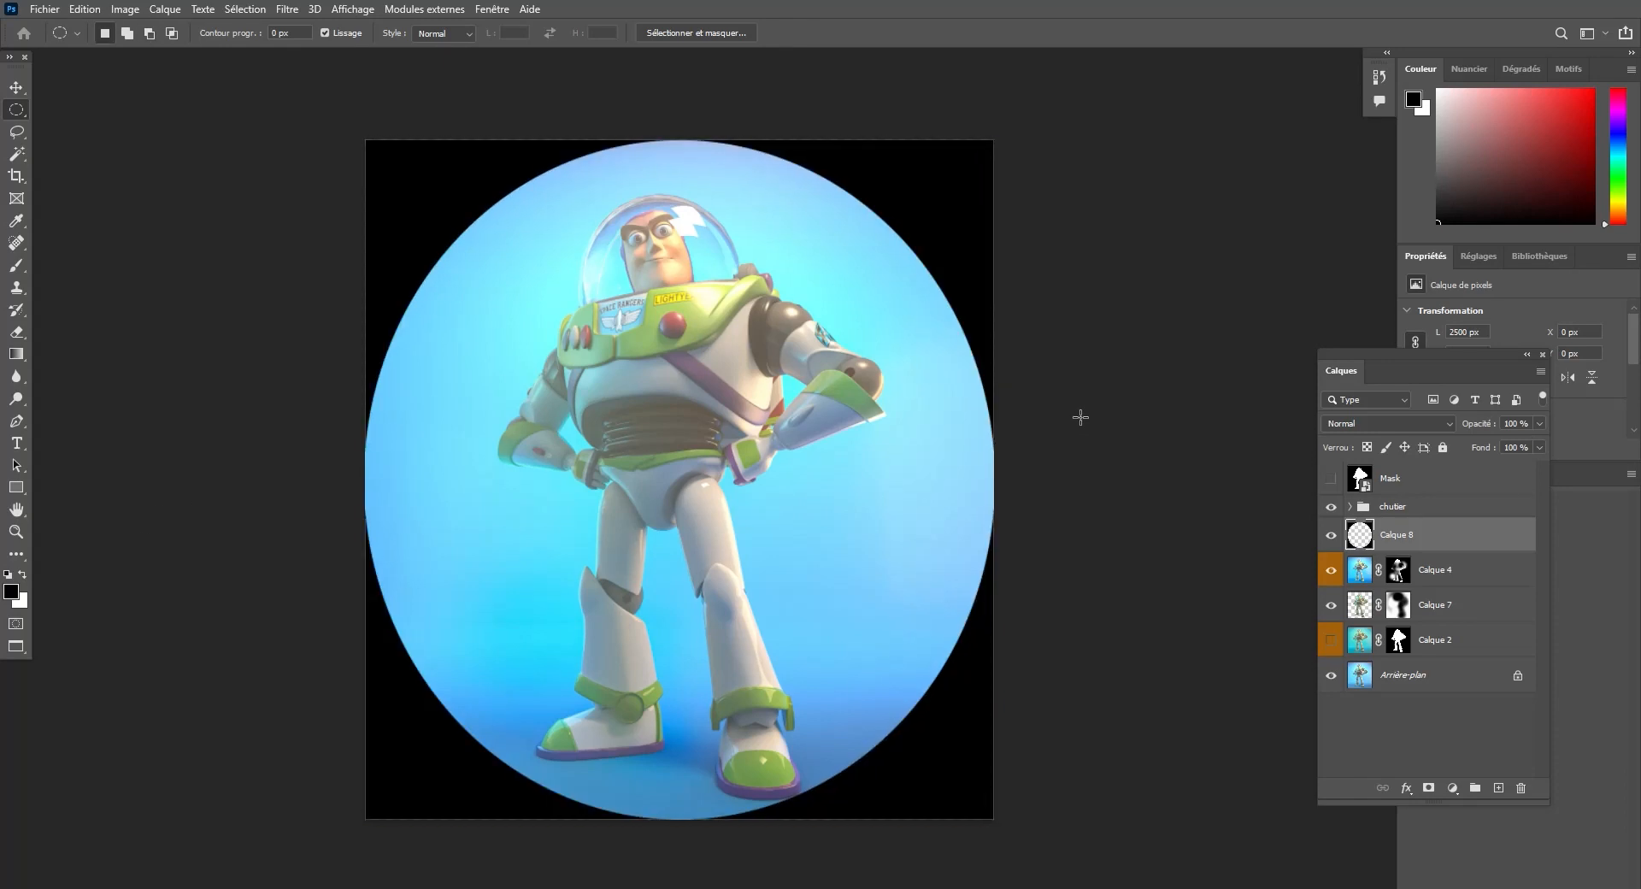
Apply a Gaussian Blur with a radius slightly above 378 pixels to the black corners to form a soft vignette.
left_click(286, 11)
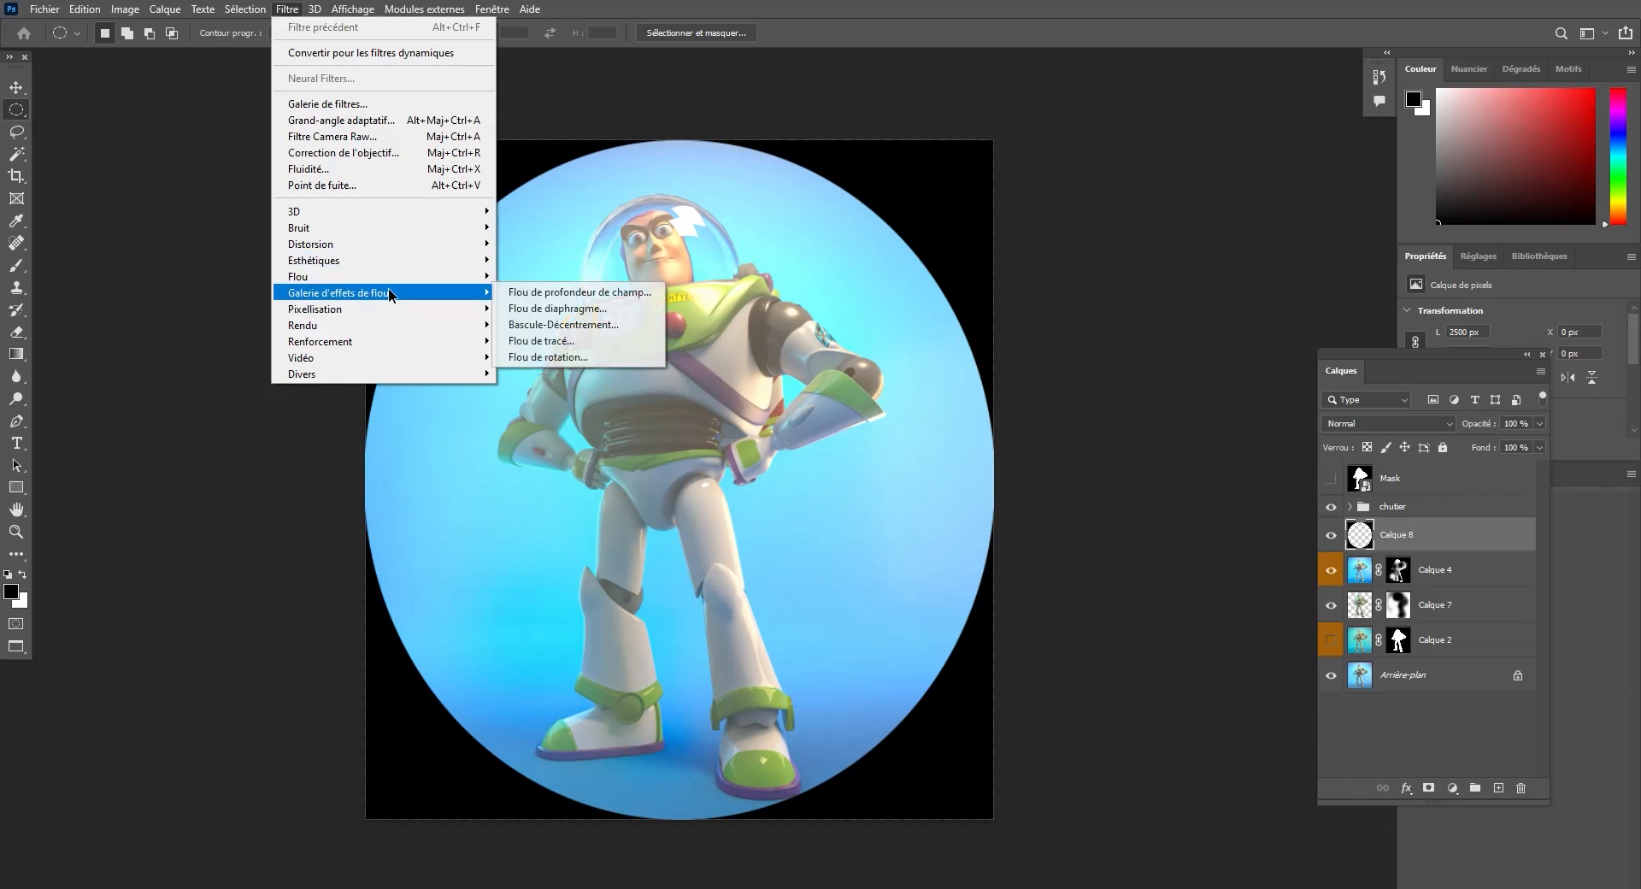
mouse_move(462, 276)
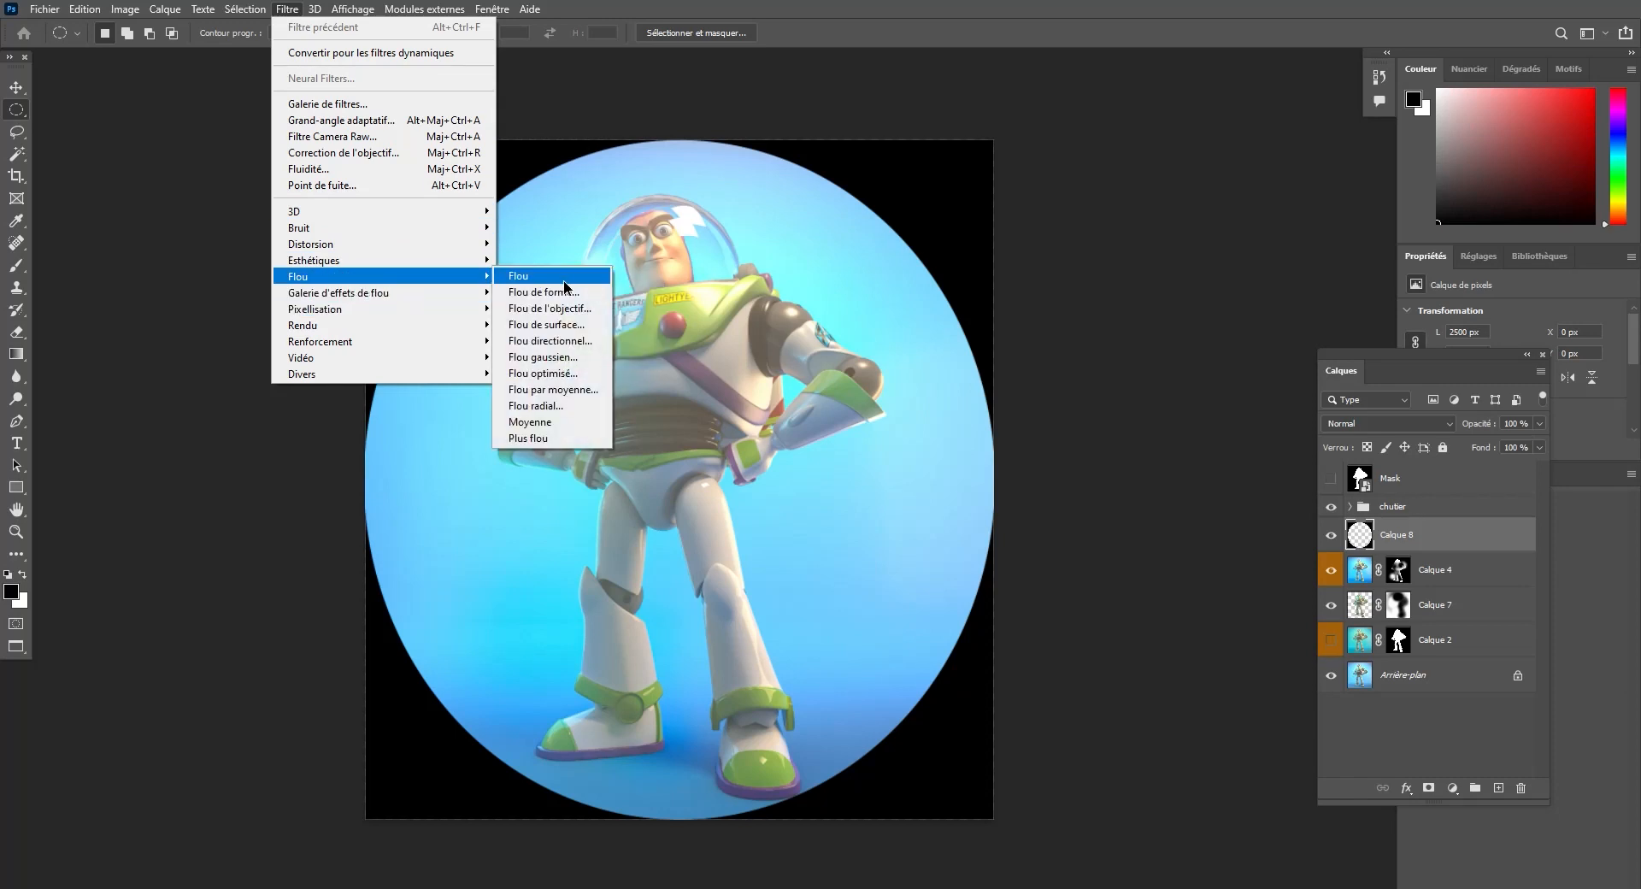
left_click(568, 354)
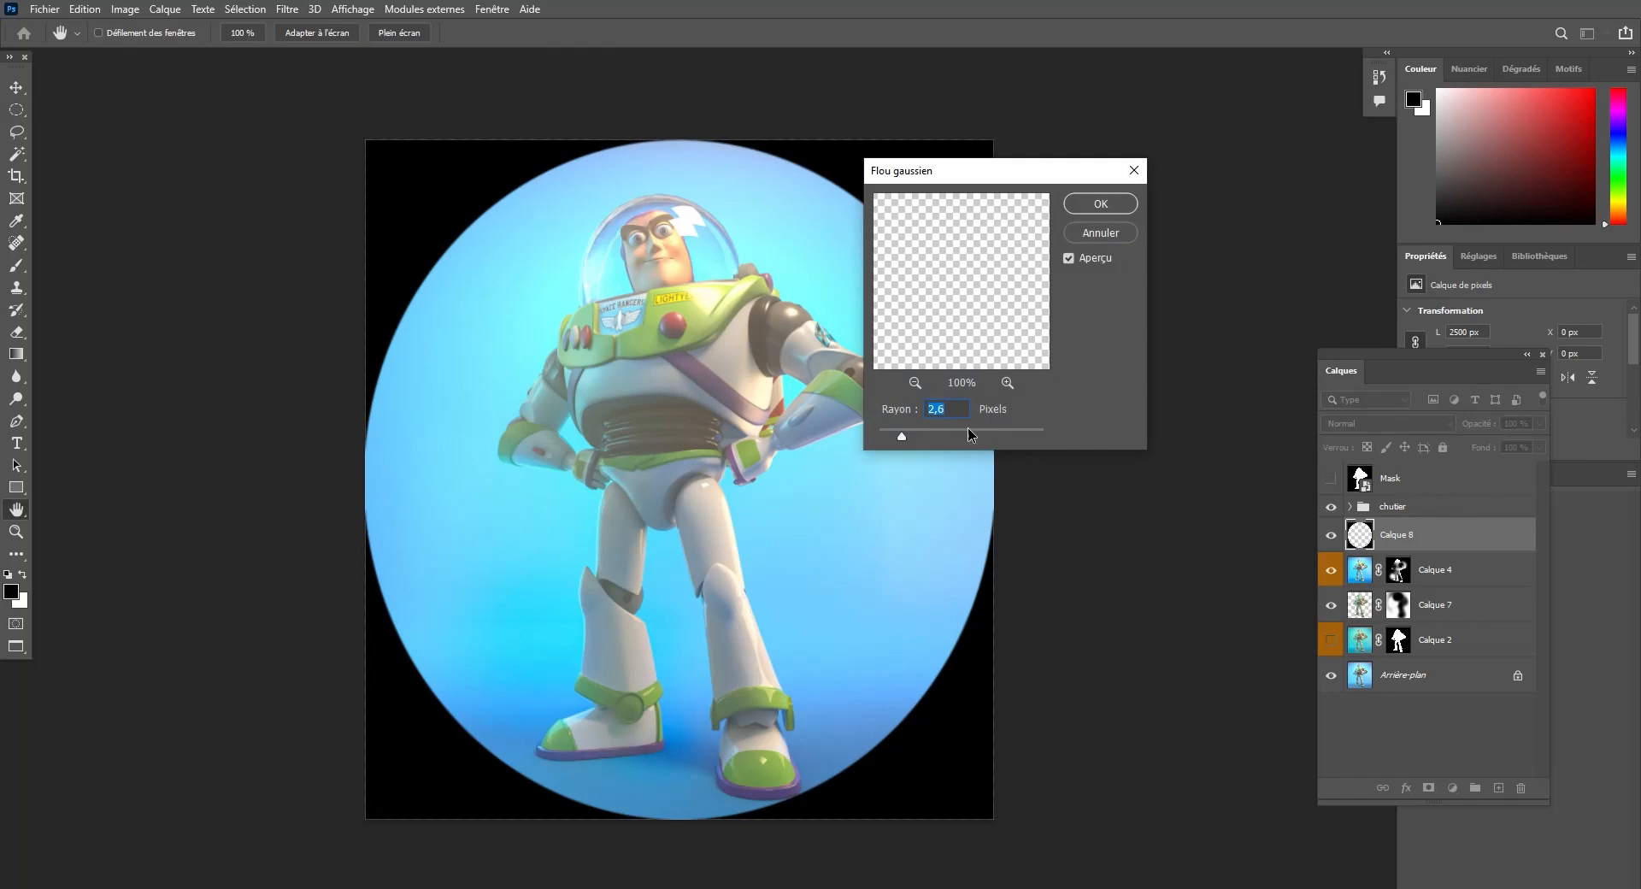
left_click_drag(971, 435, 1023, 434)
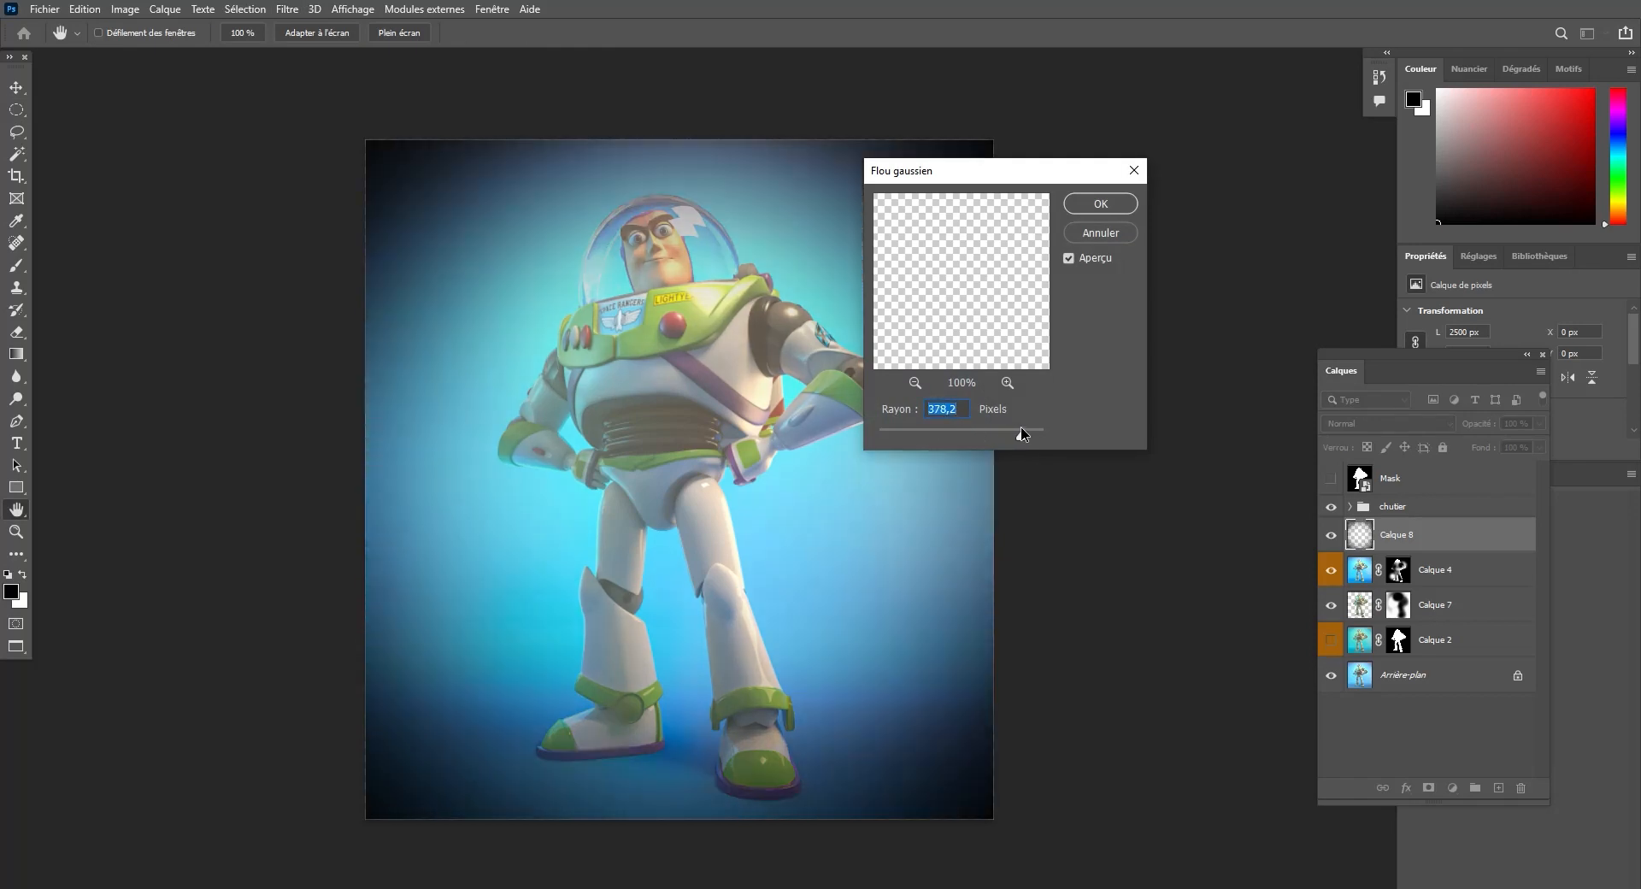
left_click_drag(1023, 434, 1025, 435)
left_click(1099, 202)
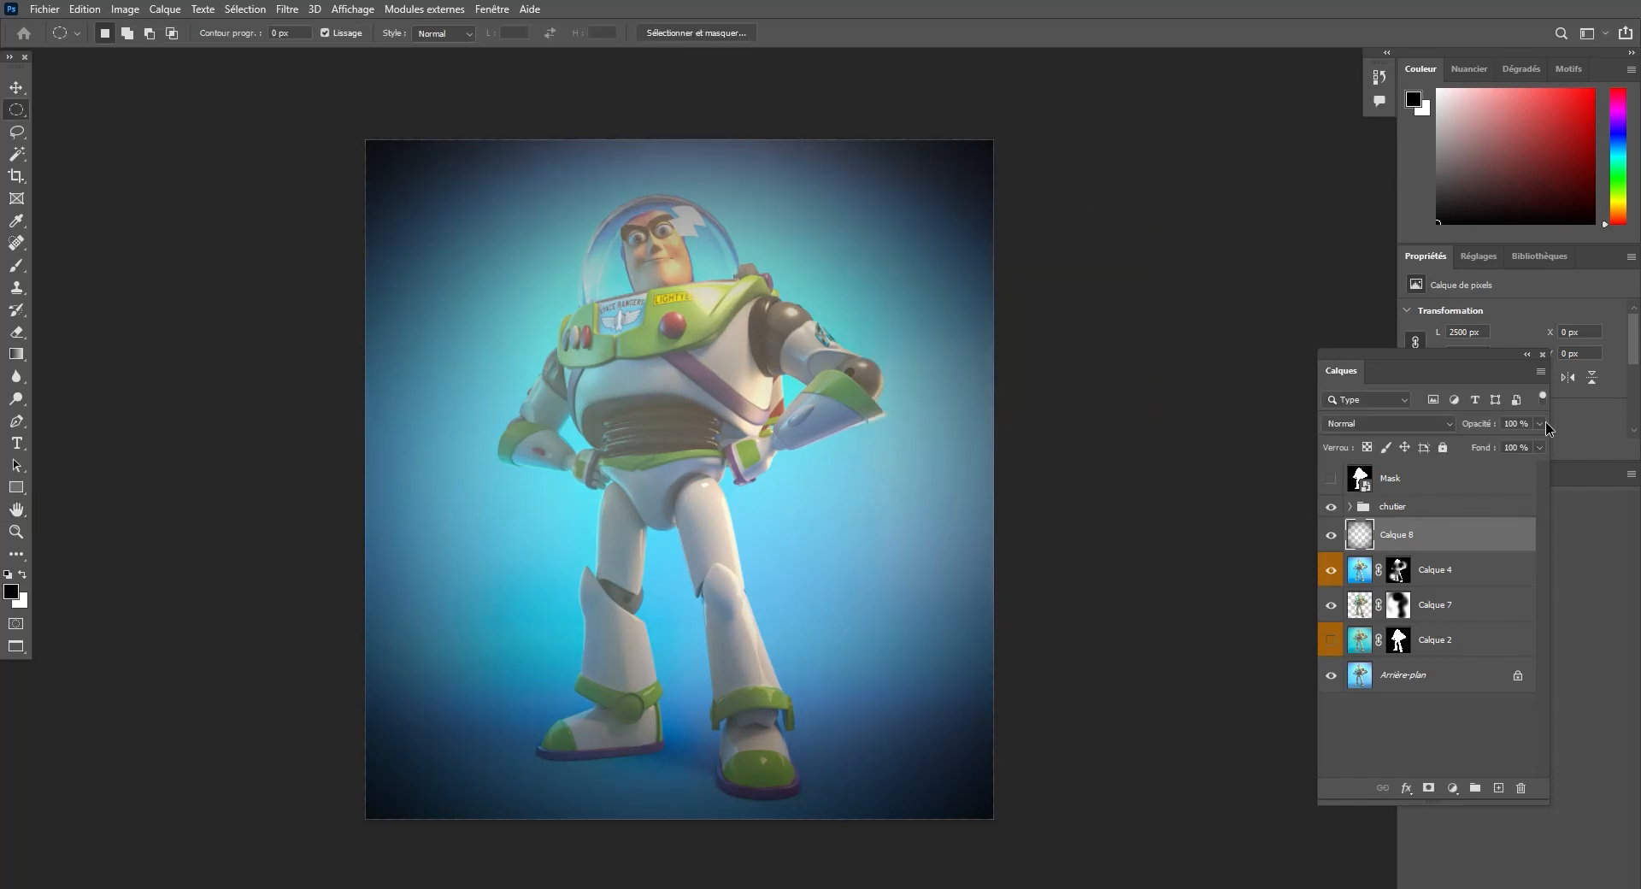
Reduce the vignette layer's opacity to 43% and toggle its visibility to compare the image with and without it.
left_click(1539, 427)
left_click_drag(1540, 443, 1500, 450)
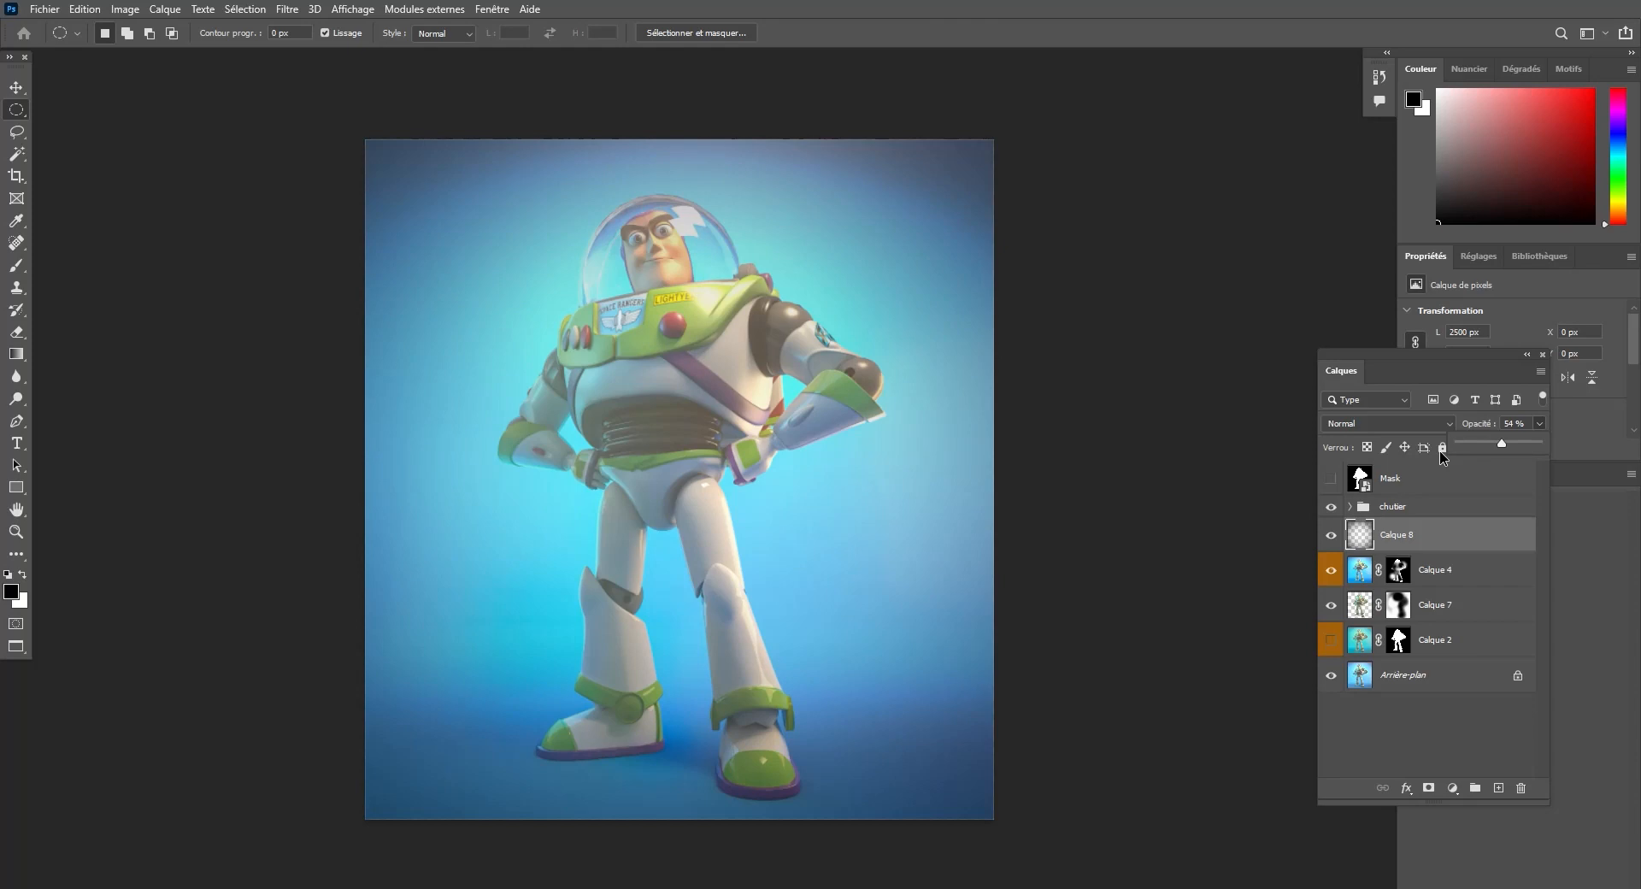
left_click_drag(1488, 452, 1488, 452)
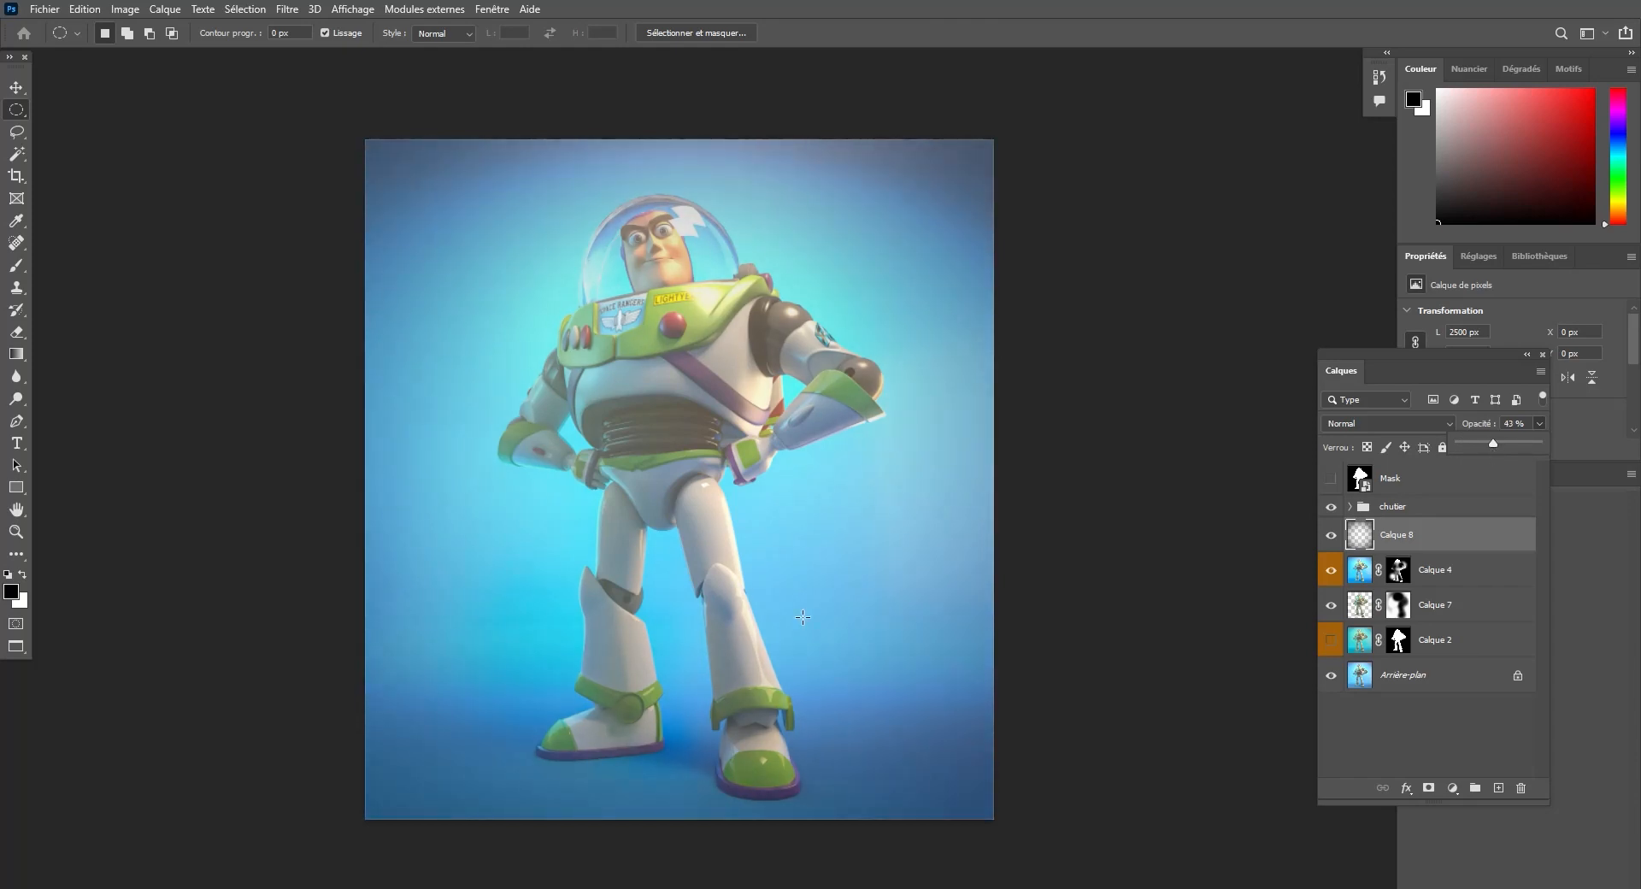
left_click(1329, 535)
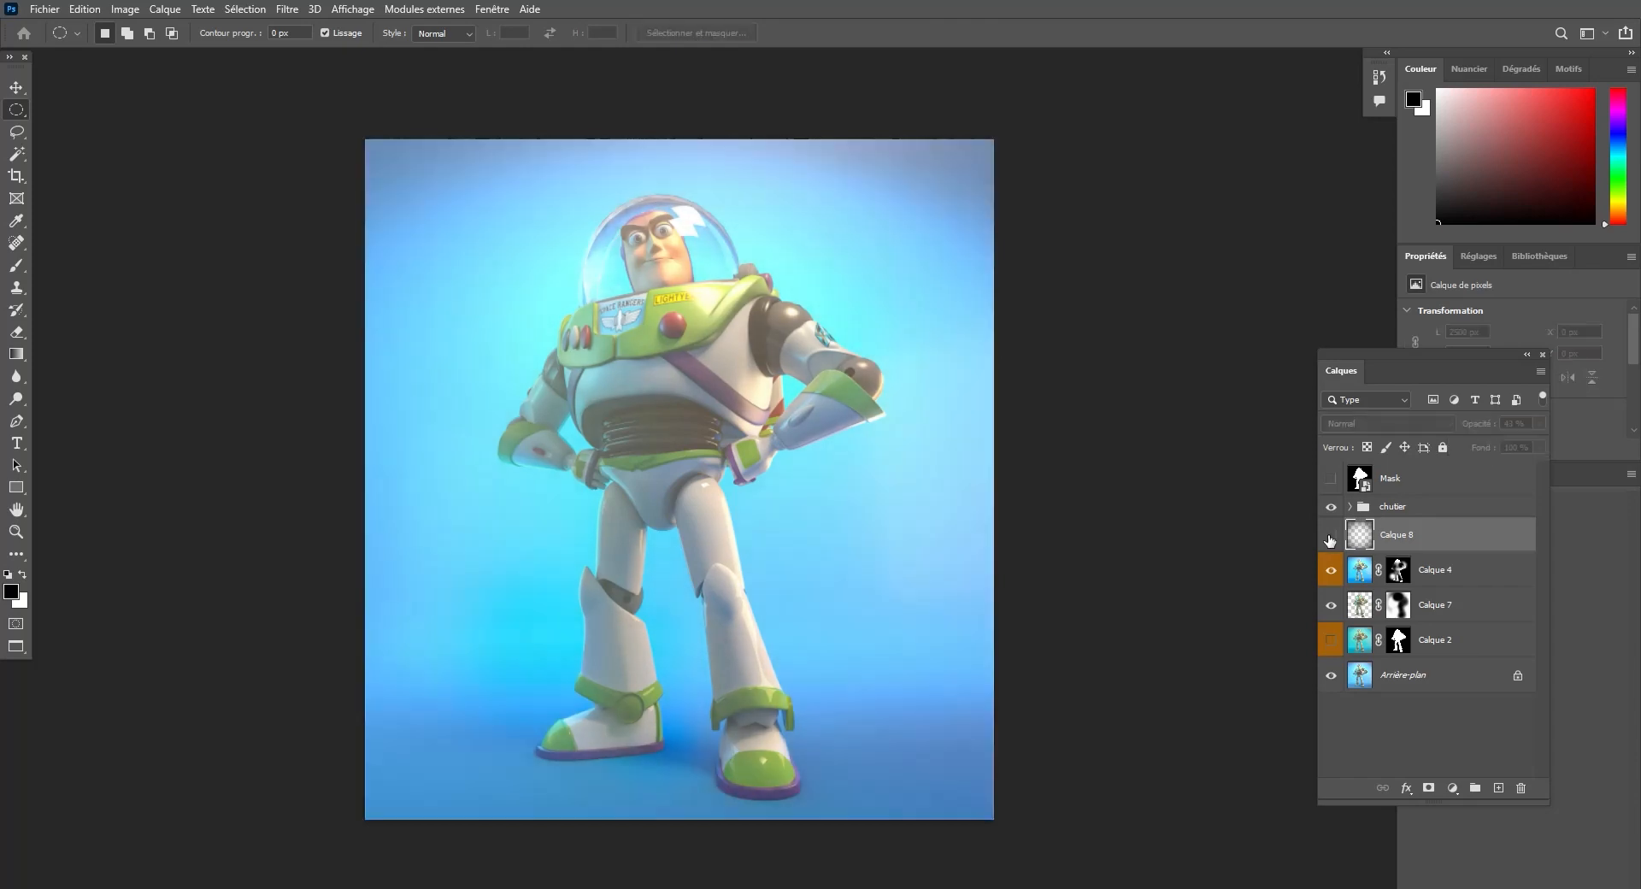
left_click(1329, 535)
left_click(1330, 535)
left_click(1330, 536)
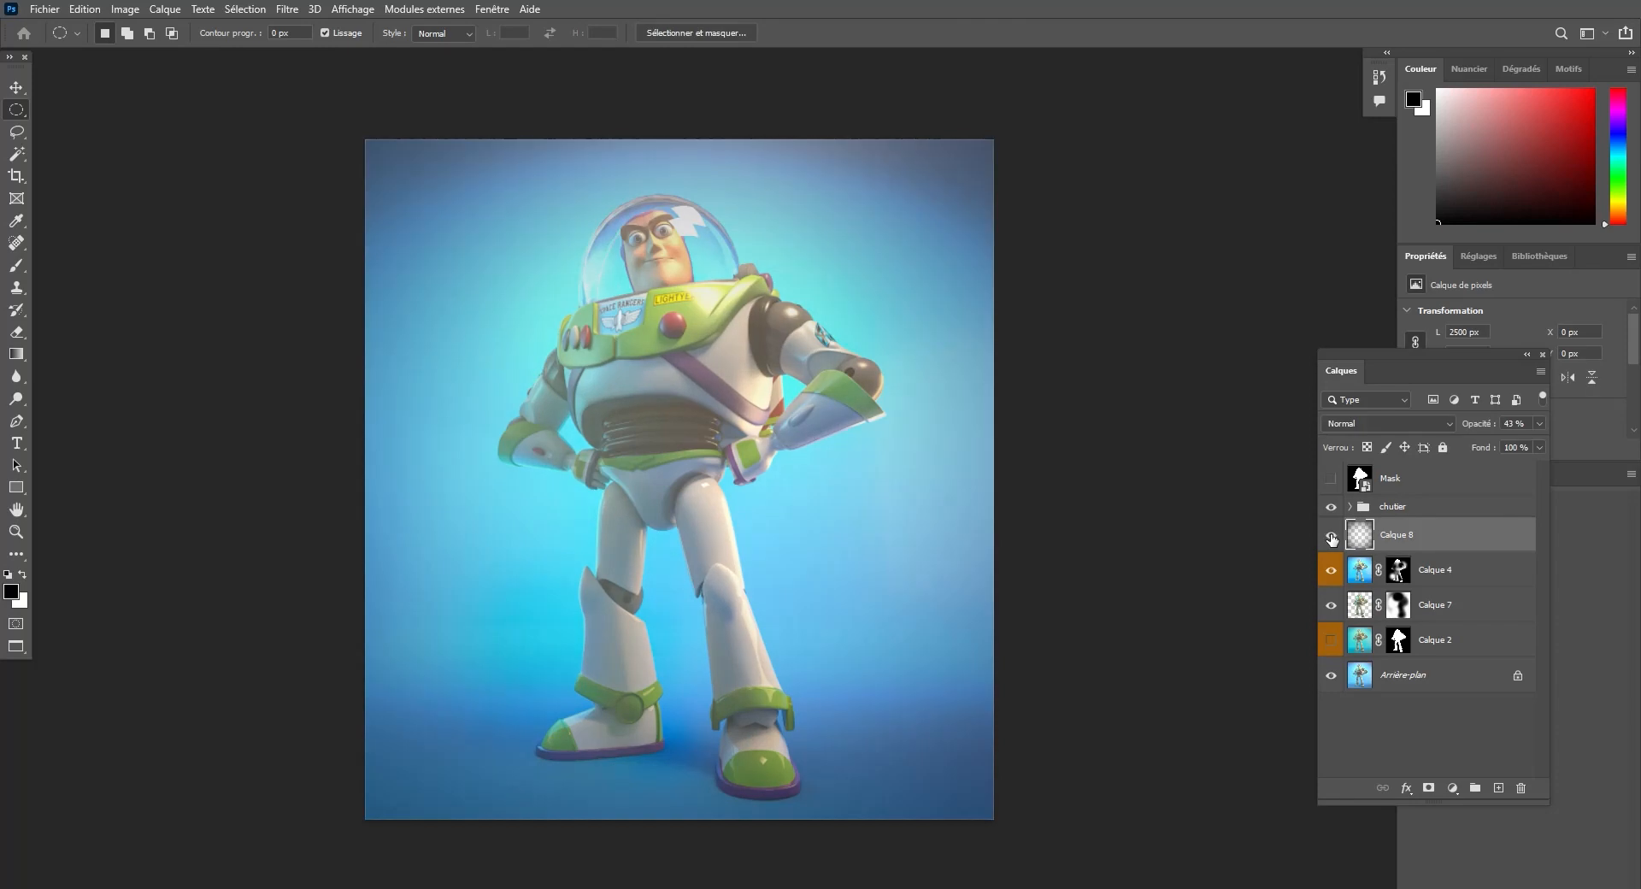
left_click(1331, 536)
left_click(1330, 536)
Enlarge the vignette layer around its centre to about 112% width and 110% height so it extends beyond the canvas.
key("ctrl+t")
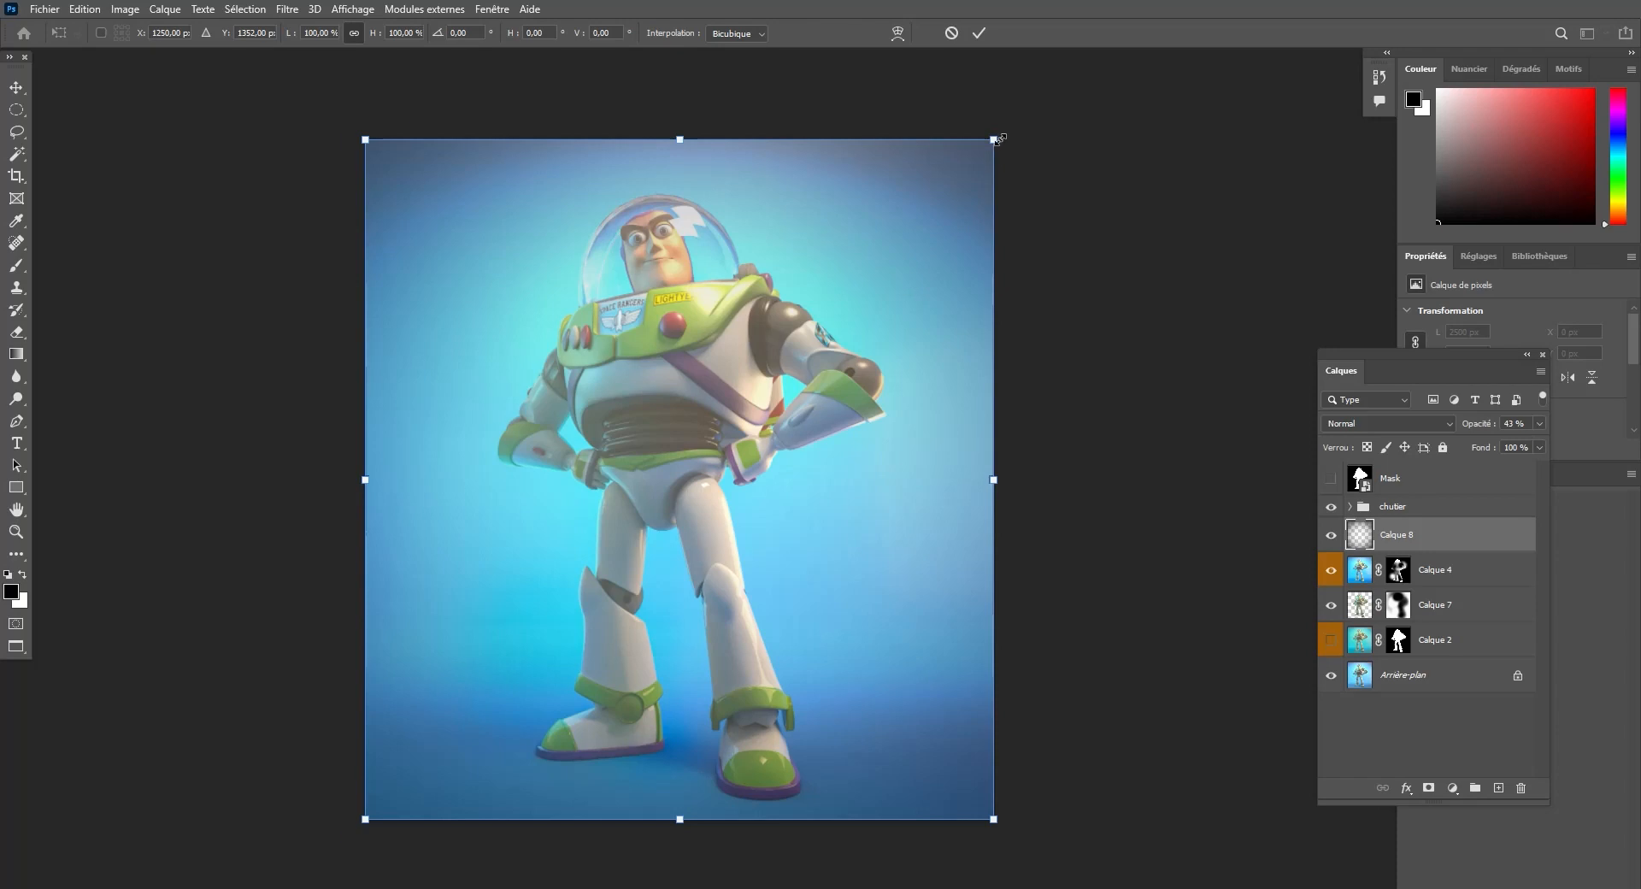
left_click_drag(996, 139, 1035, 106)
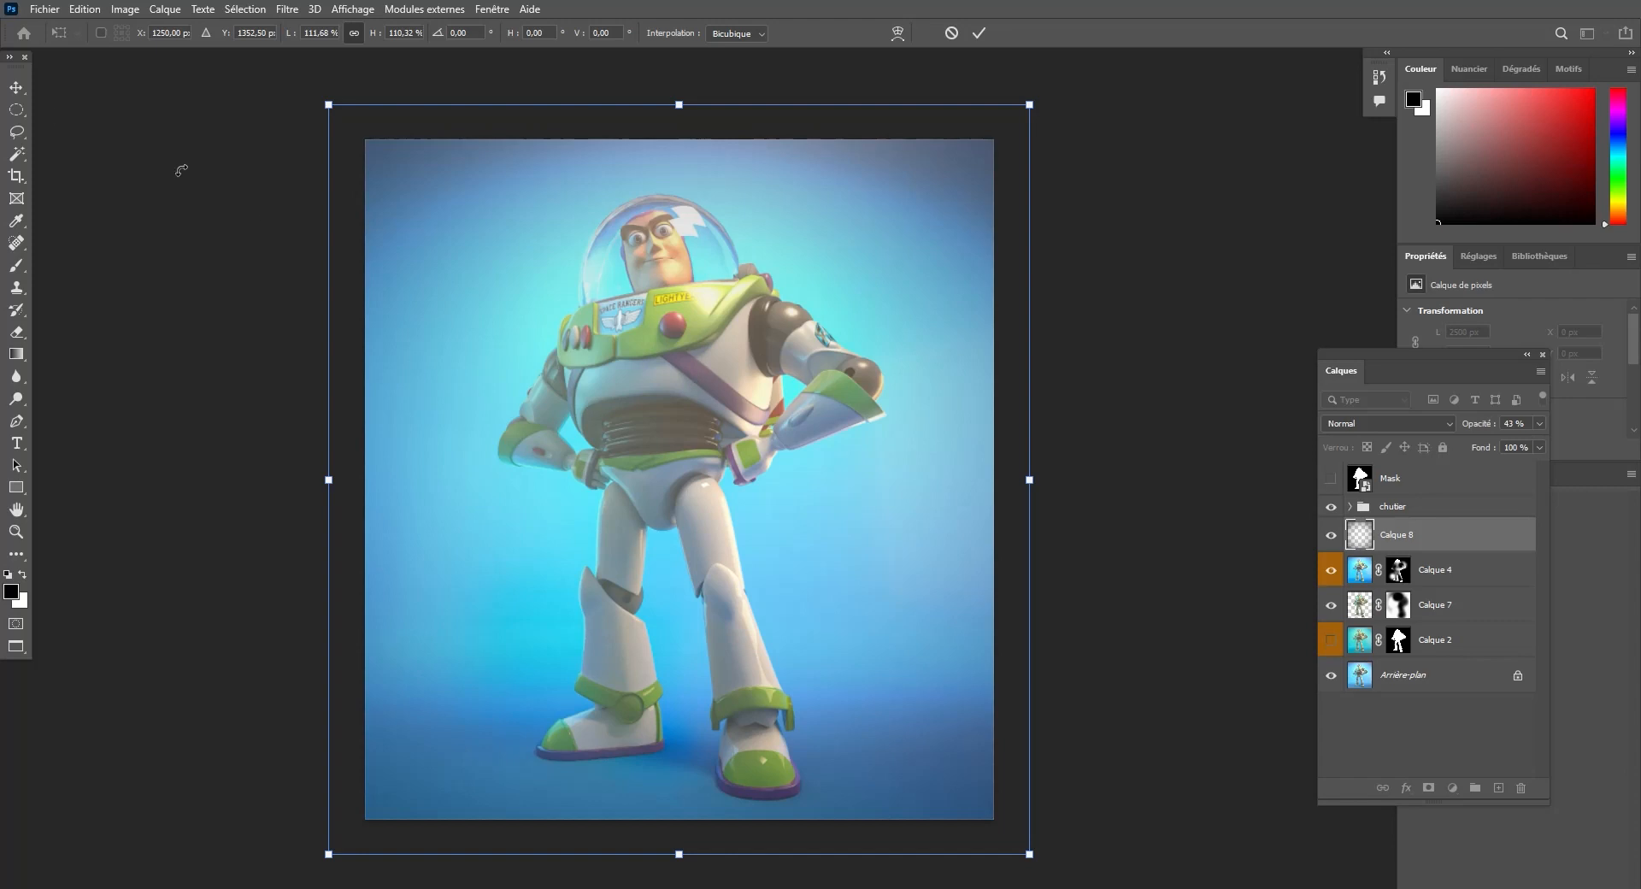
left_click(20, 88)
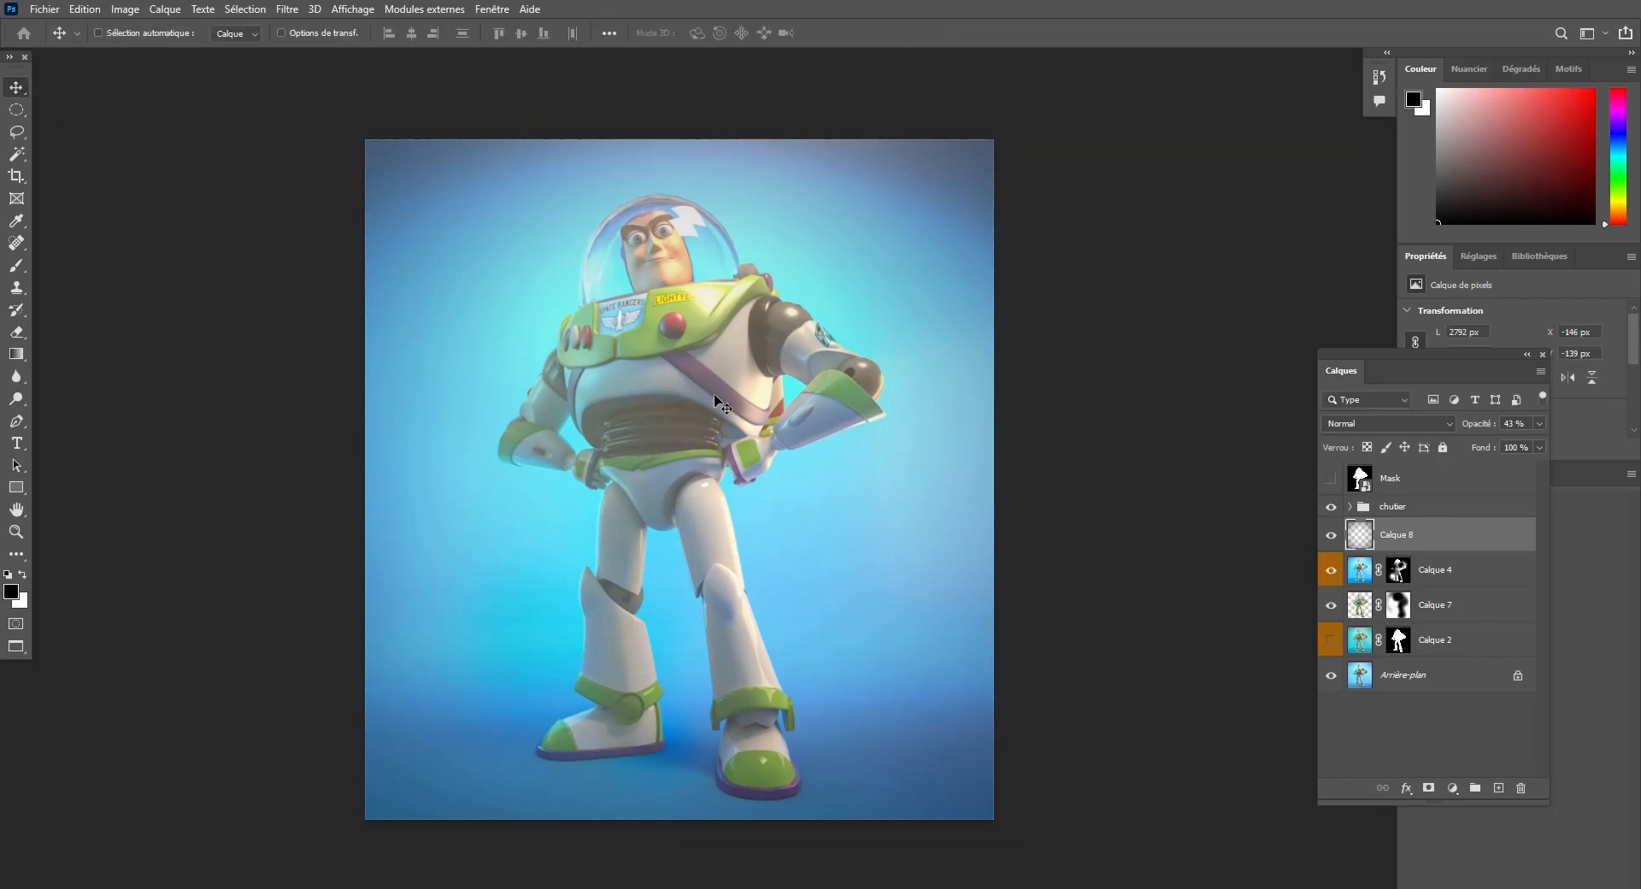
left_click(1336, 536)
Apply Calque 4's layer mask and merge the layer down into Calque 7, applying Calque 7's mask before the merge.
left_click(1453, 574)
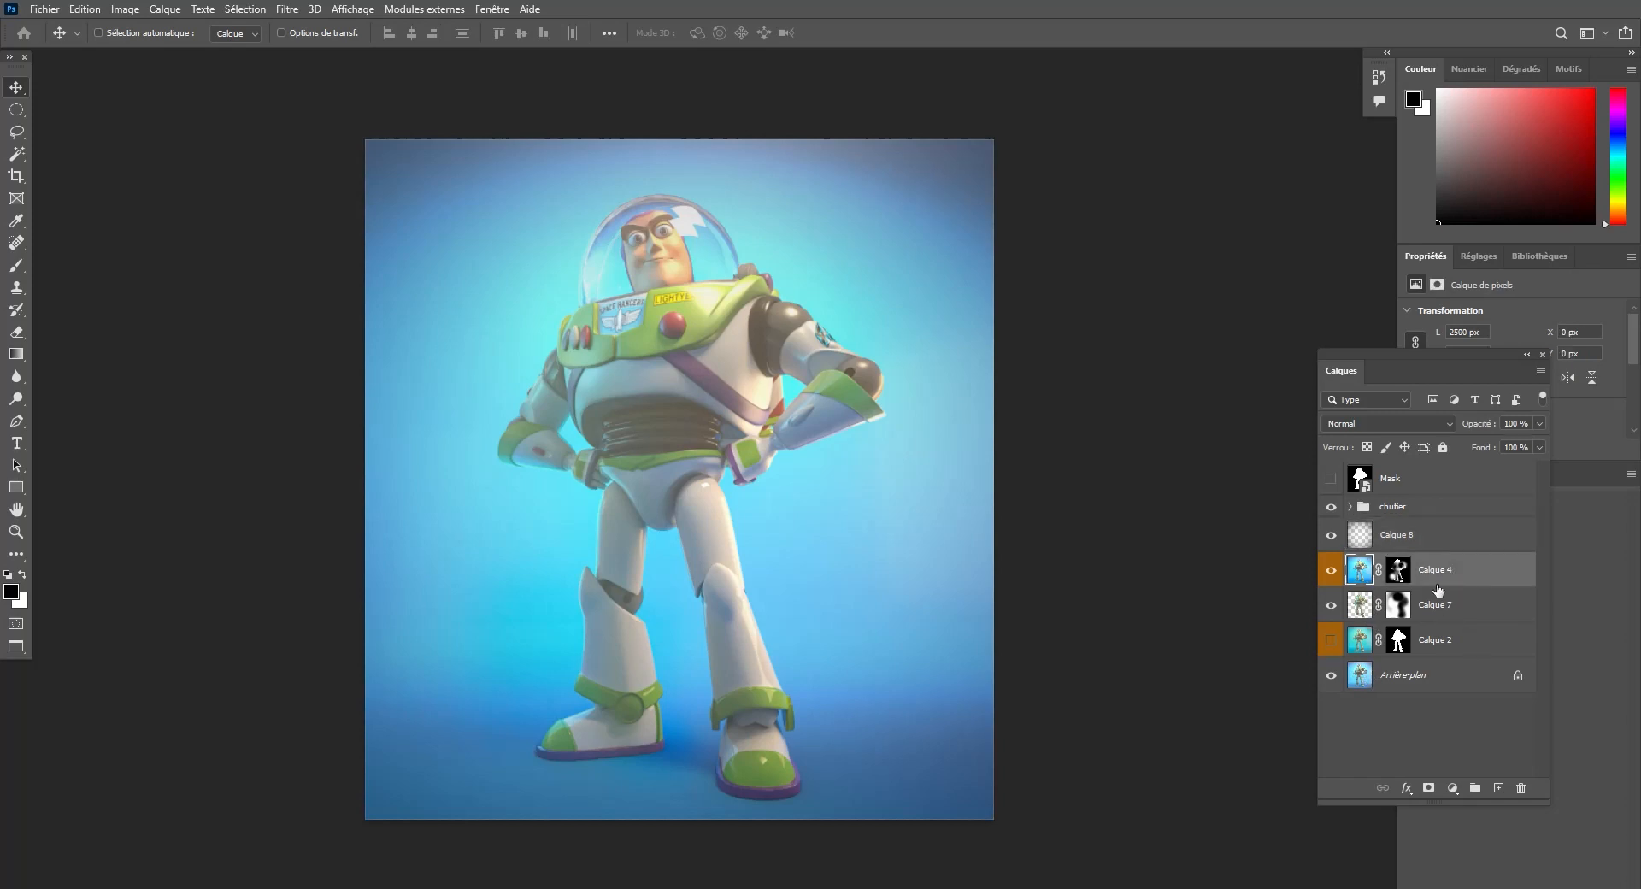
right_click(1398, 570)
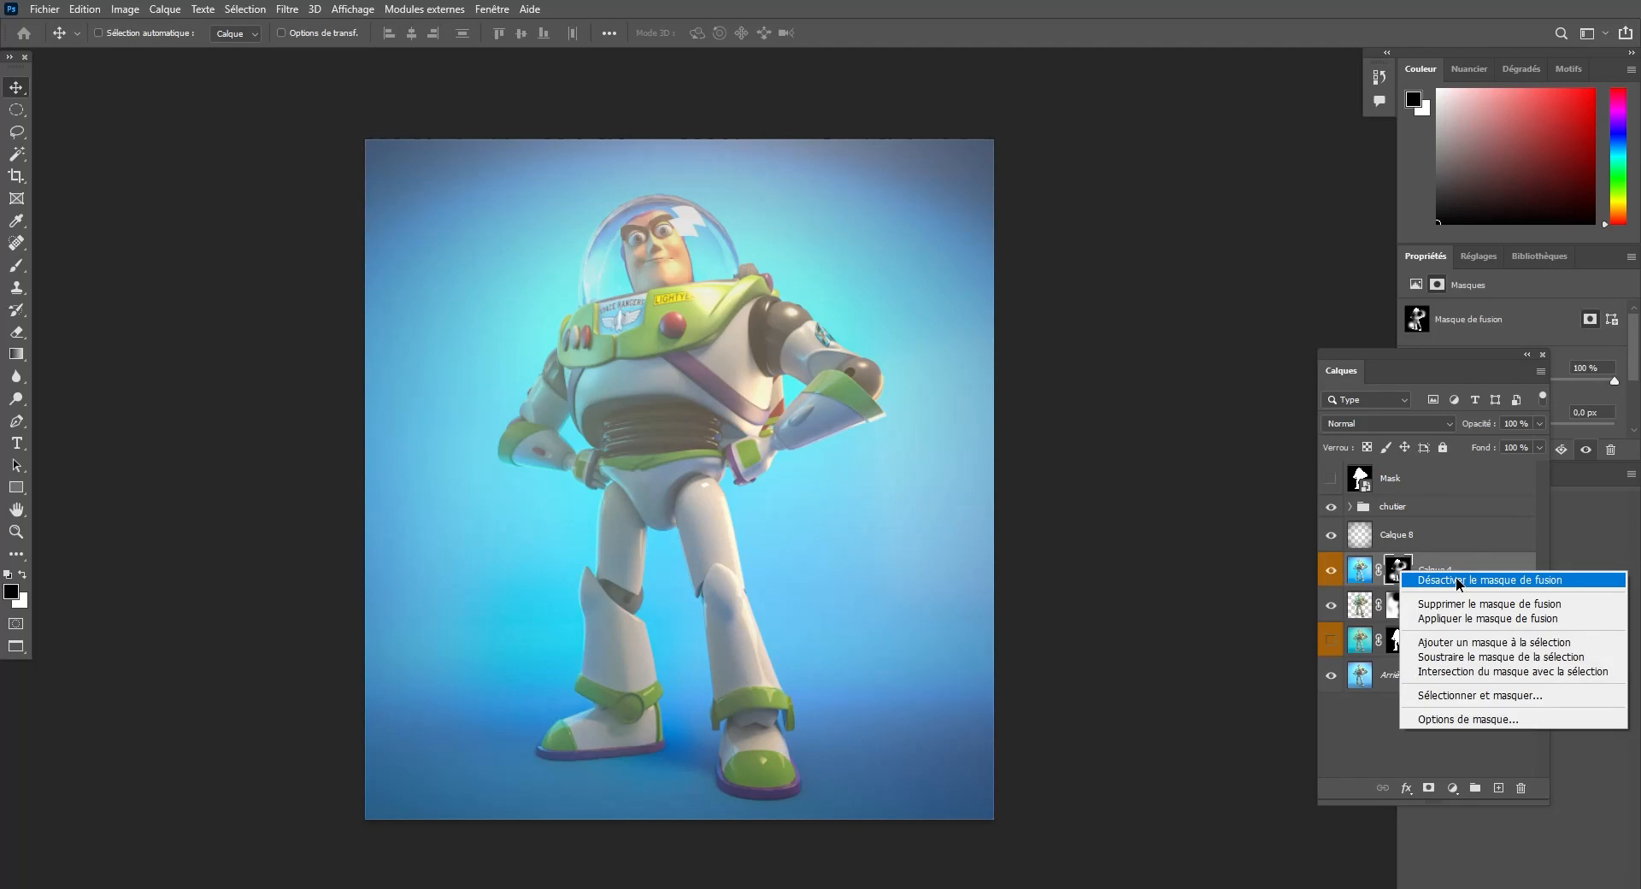
left_click(1482, 619)
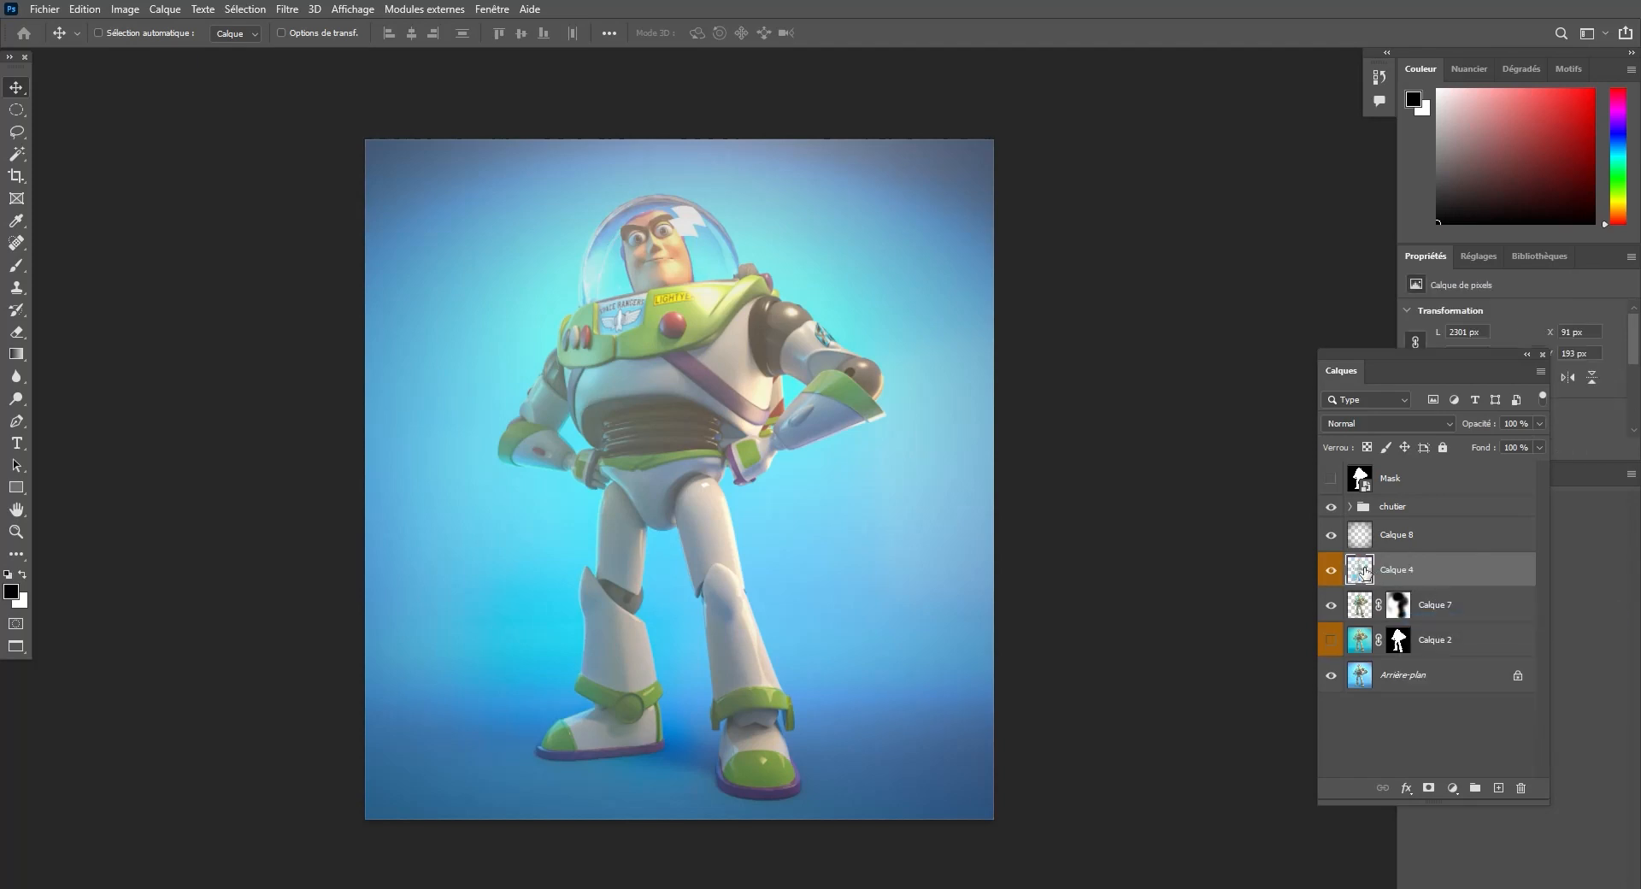
key("ctrl+e")
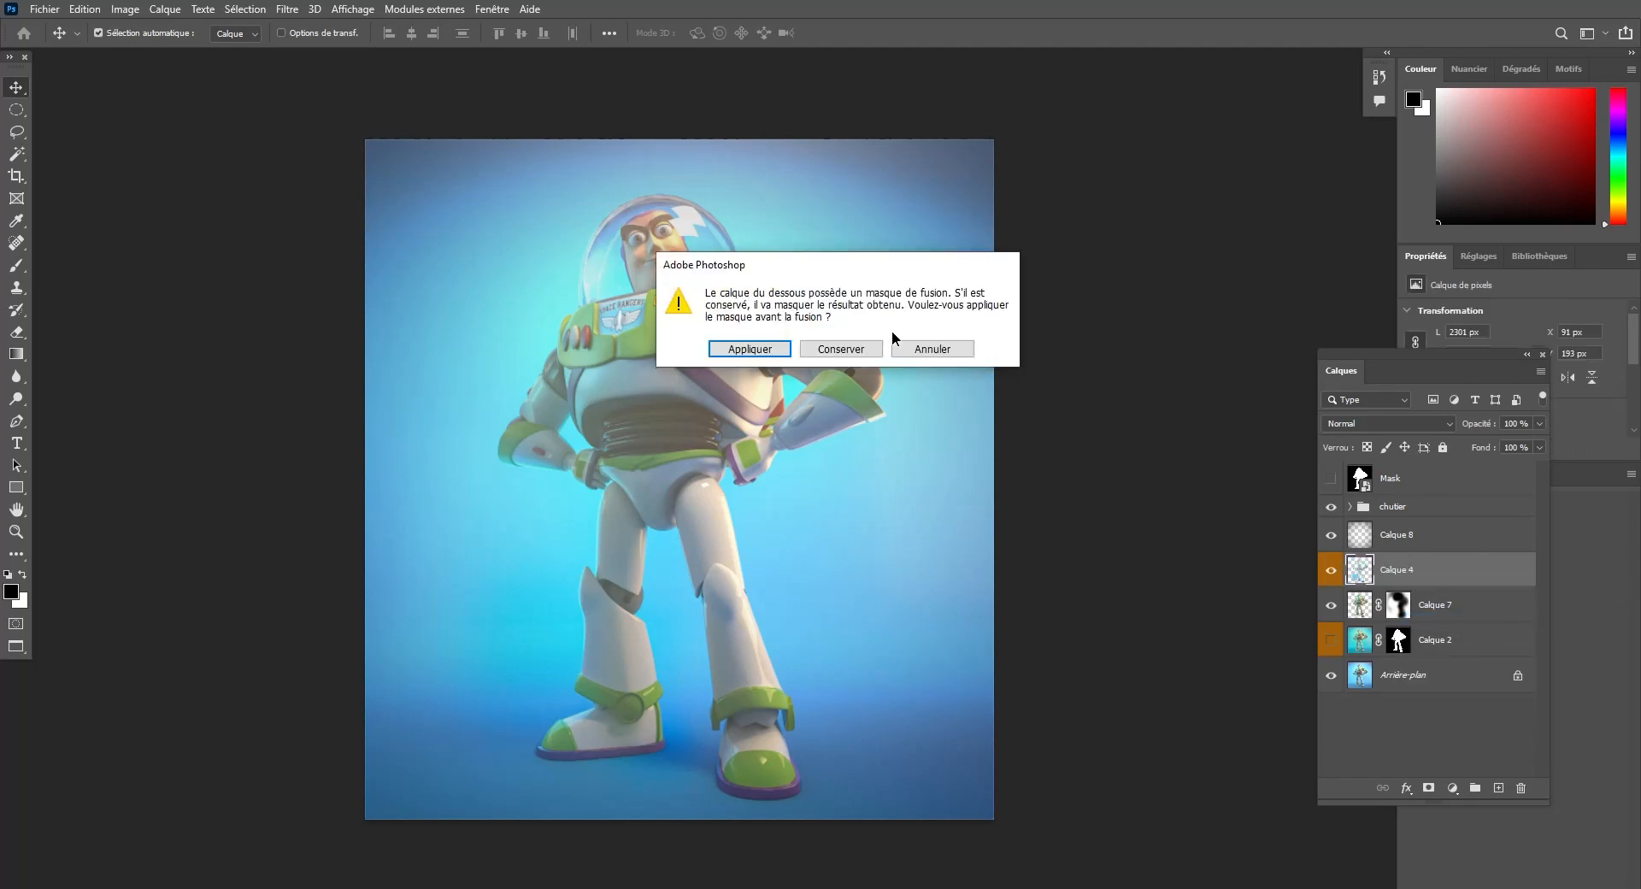
left_click(749, 348)
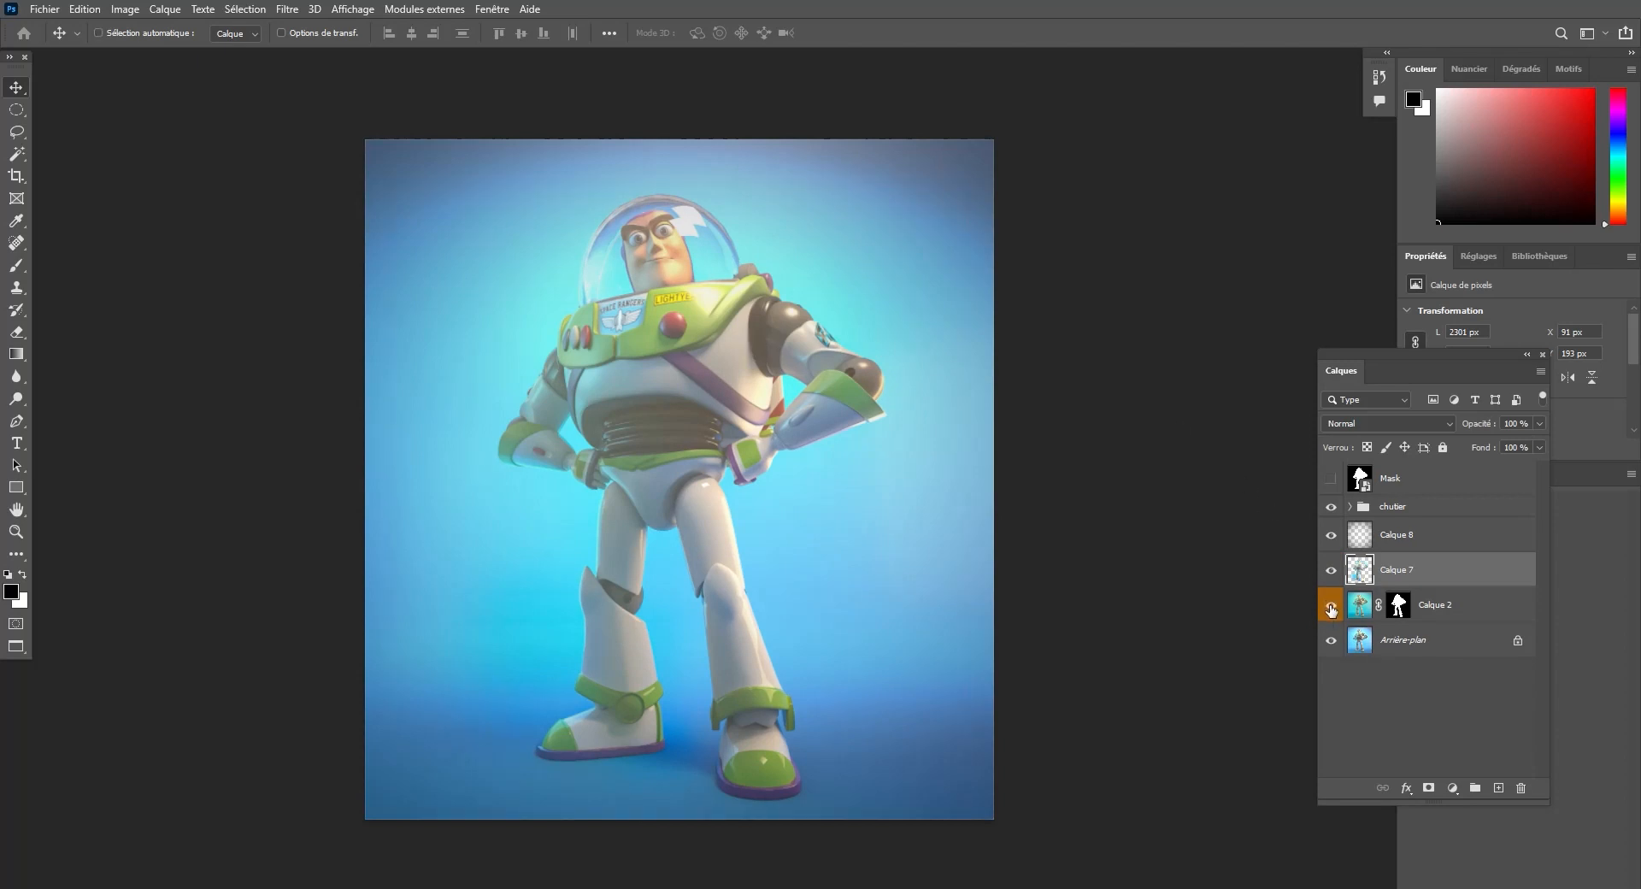
Toggle Calque 2's visibility to compare its effect beneath the merged Calque 7, leaving it hidden.
left_click(1330, 607)
left_click(1330, 608)
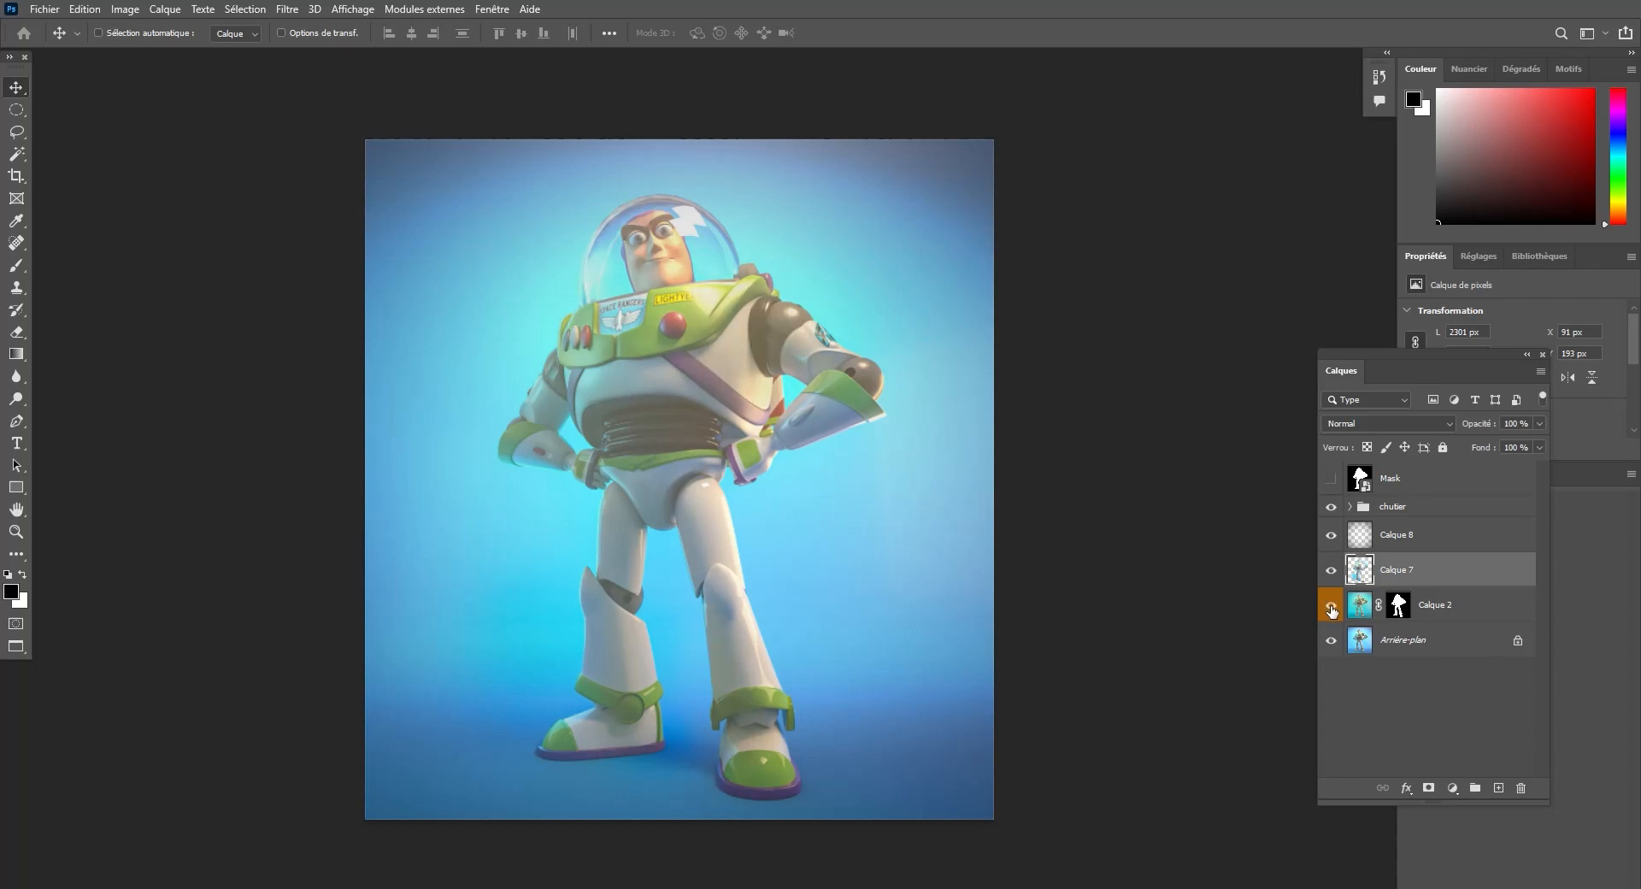
left_click(1331, 609)
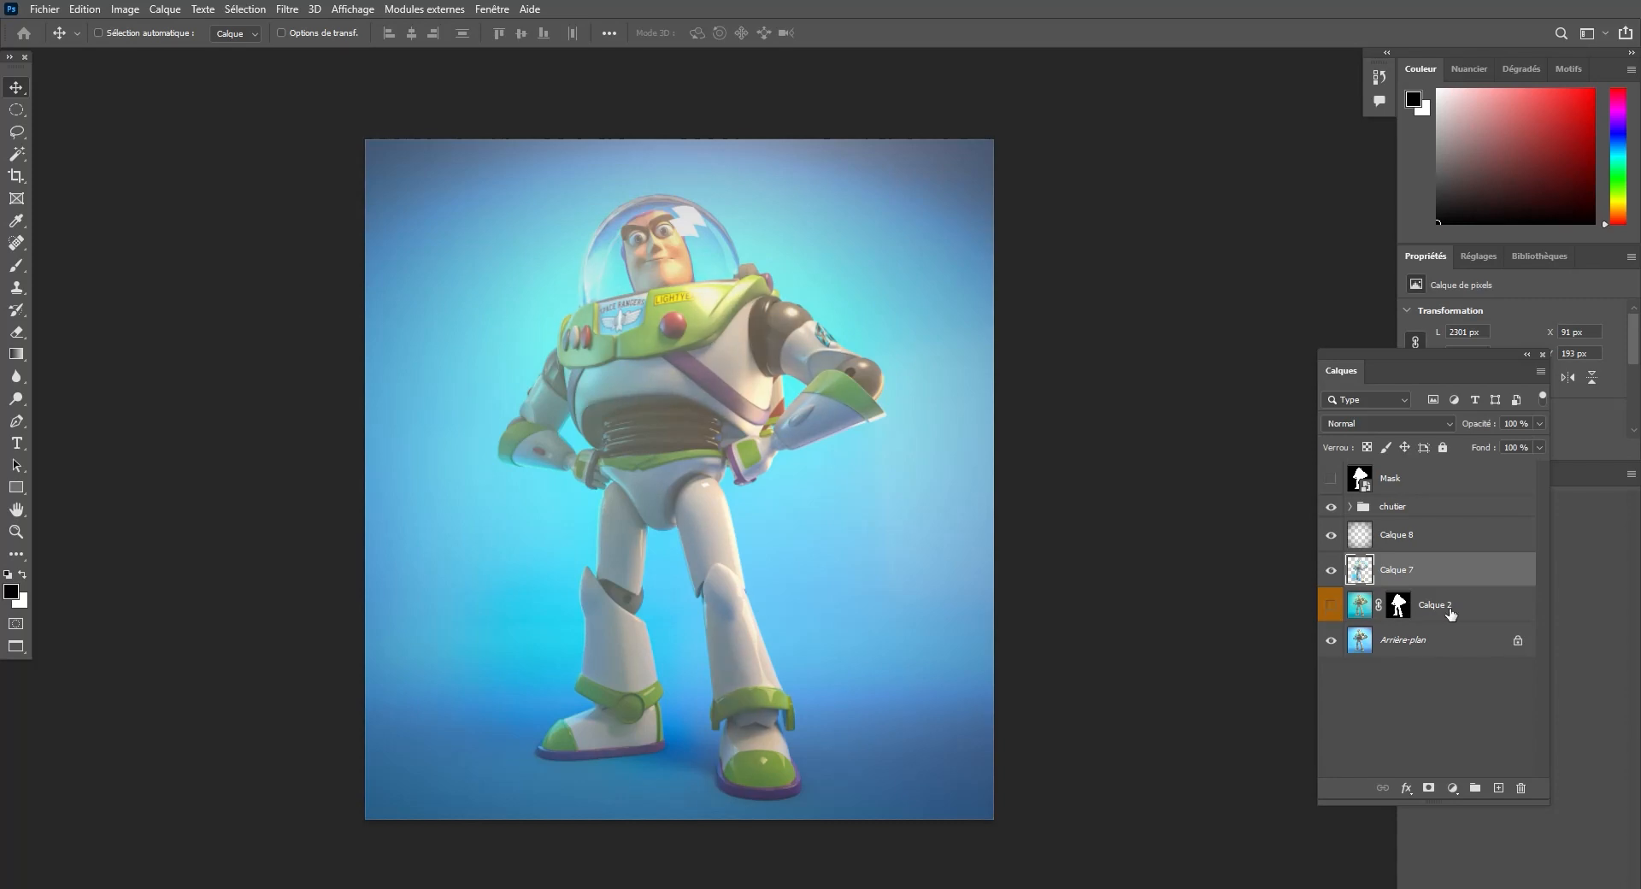
Move Calque 2 into the chutier group and merge Calque 7 down into the background layer.
left_click_drag(1453, 612, 1478, 507)
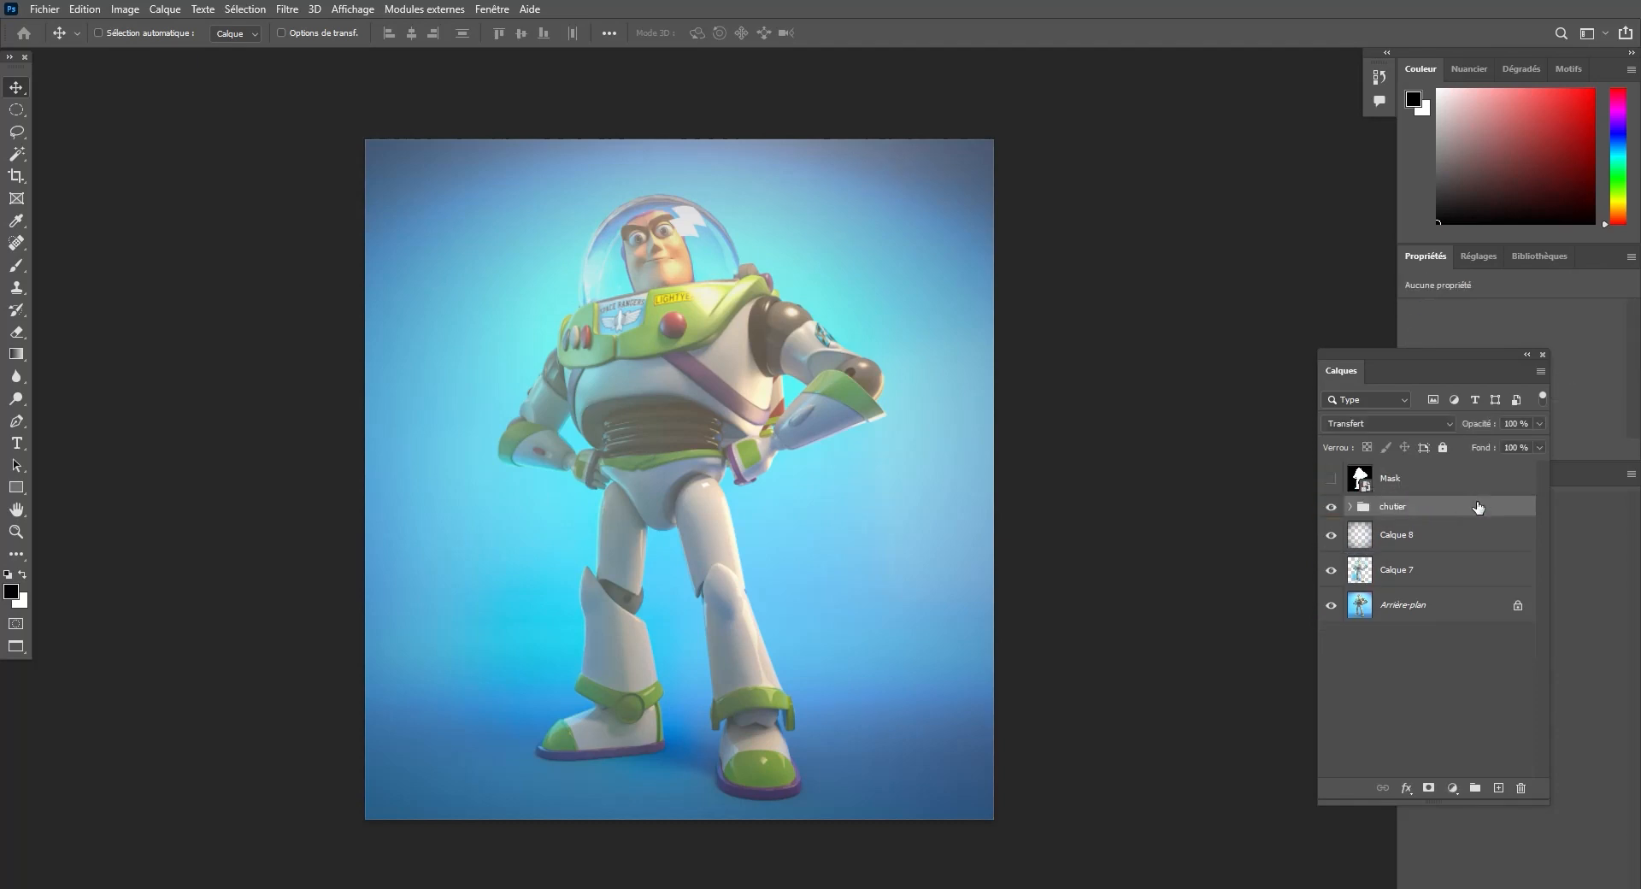
left_click(1404, 549)
left_click(1403, 570)
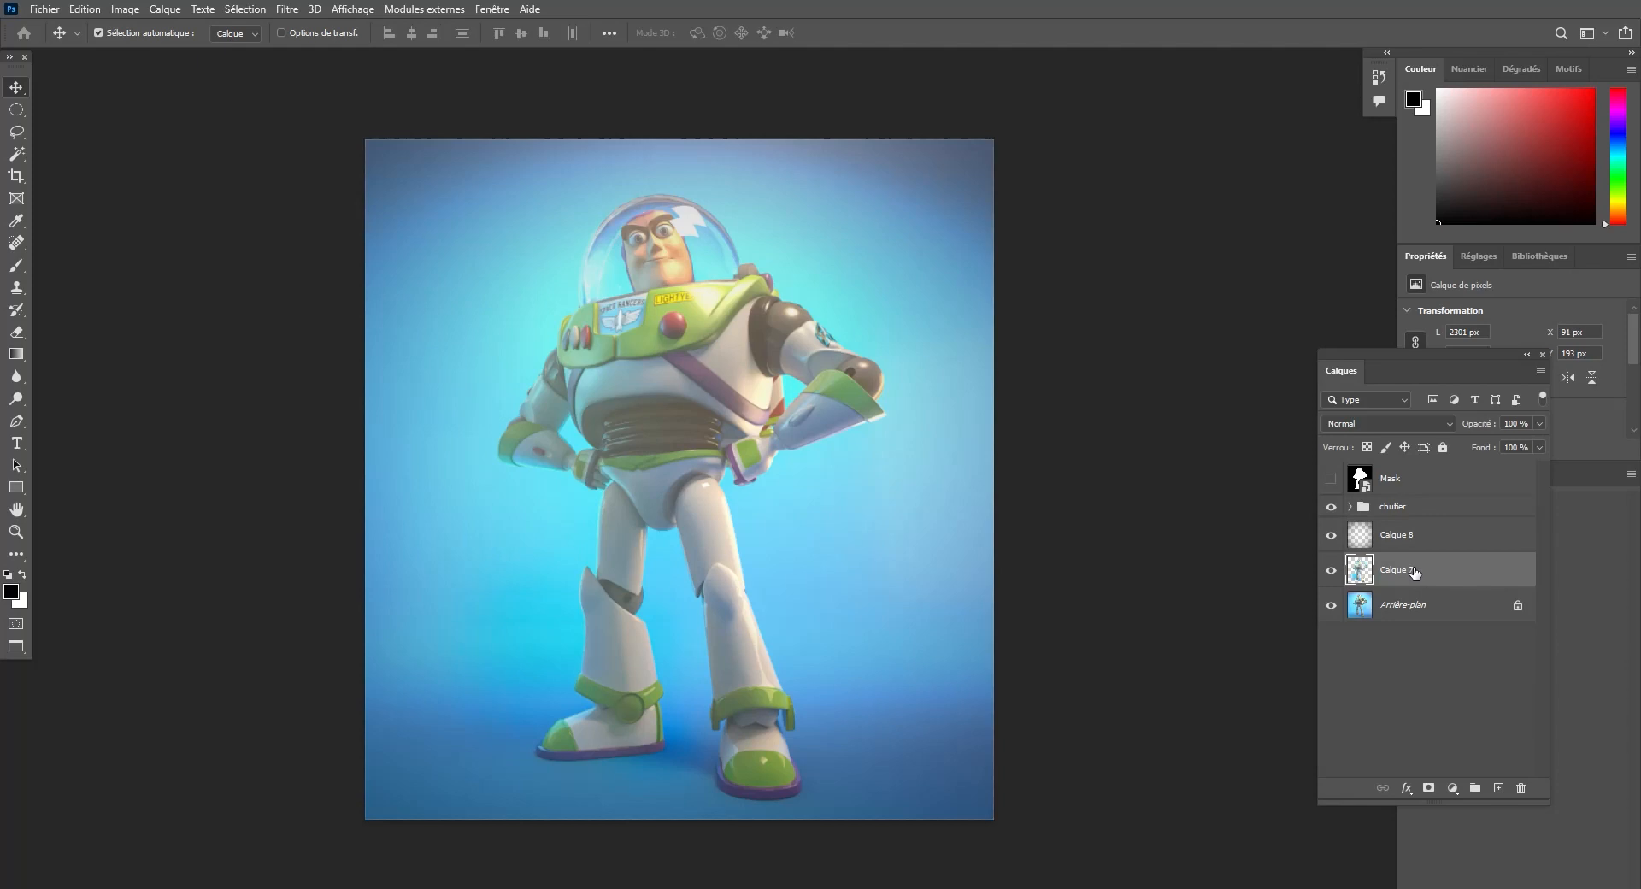
key("ctrl+e")
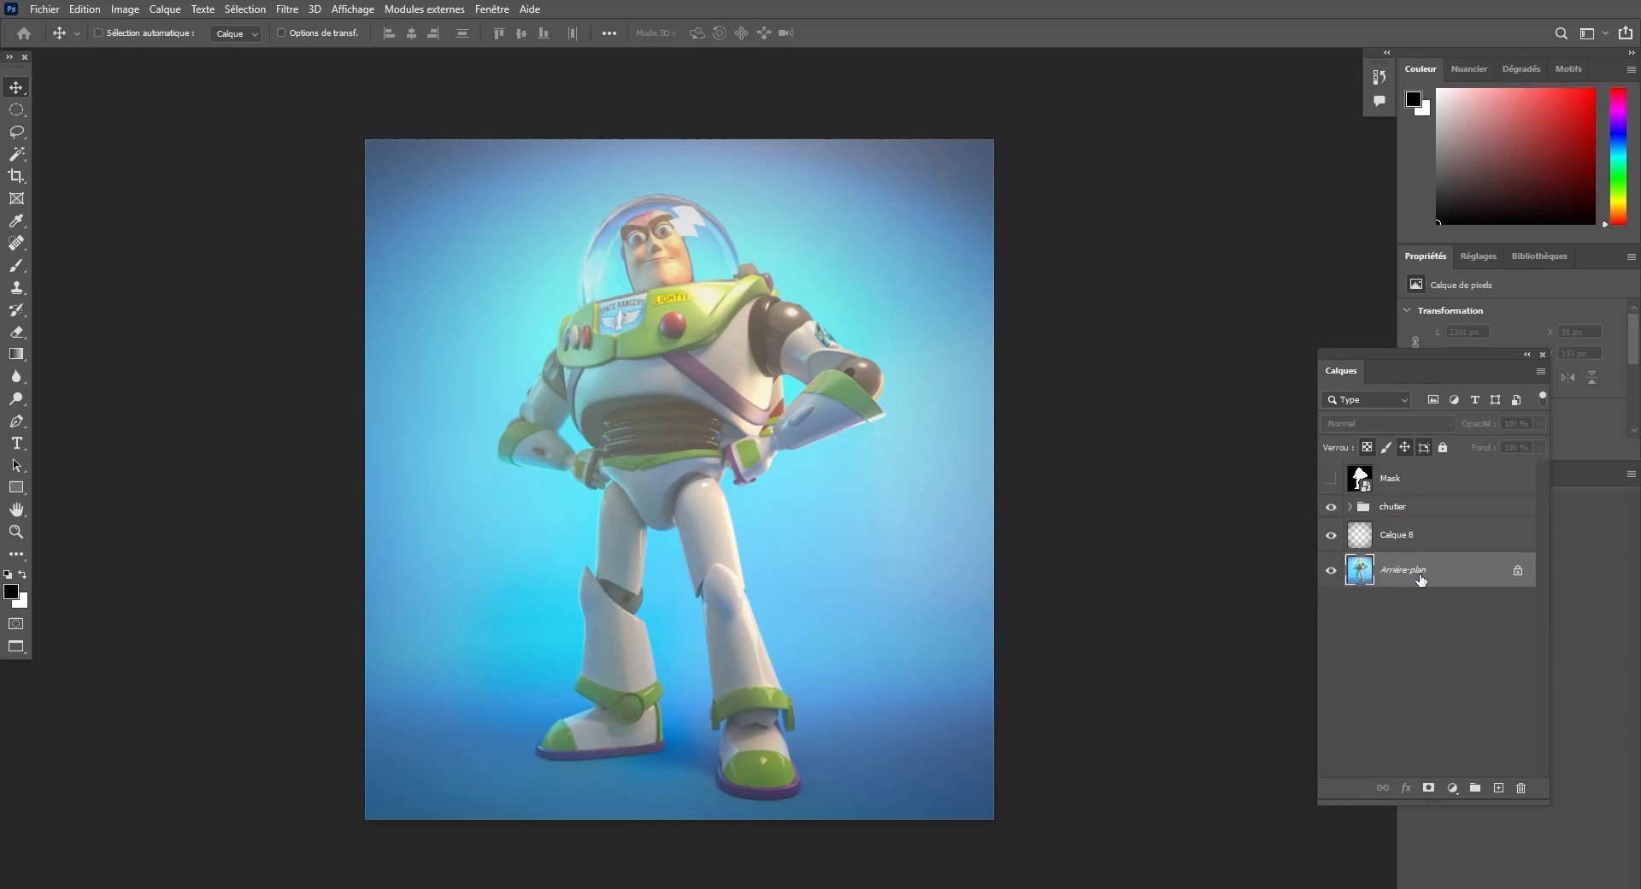
Convert the locked background into an ordinary layer named Calque 0 with Normal mode and 100% opacity.
left_click(1414, 480)
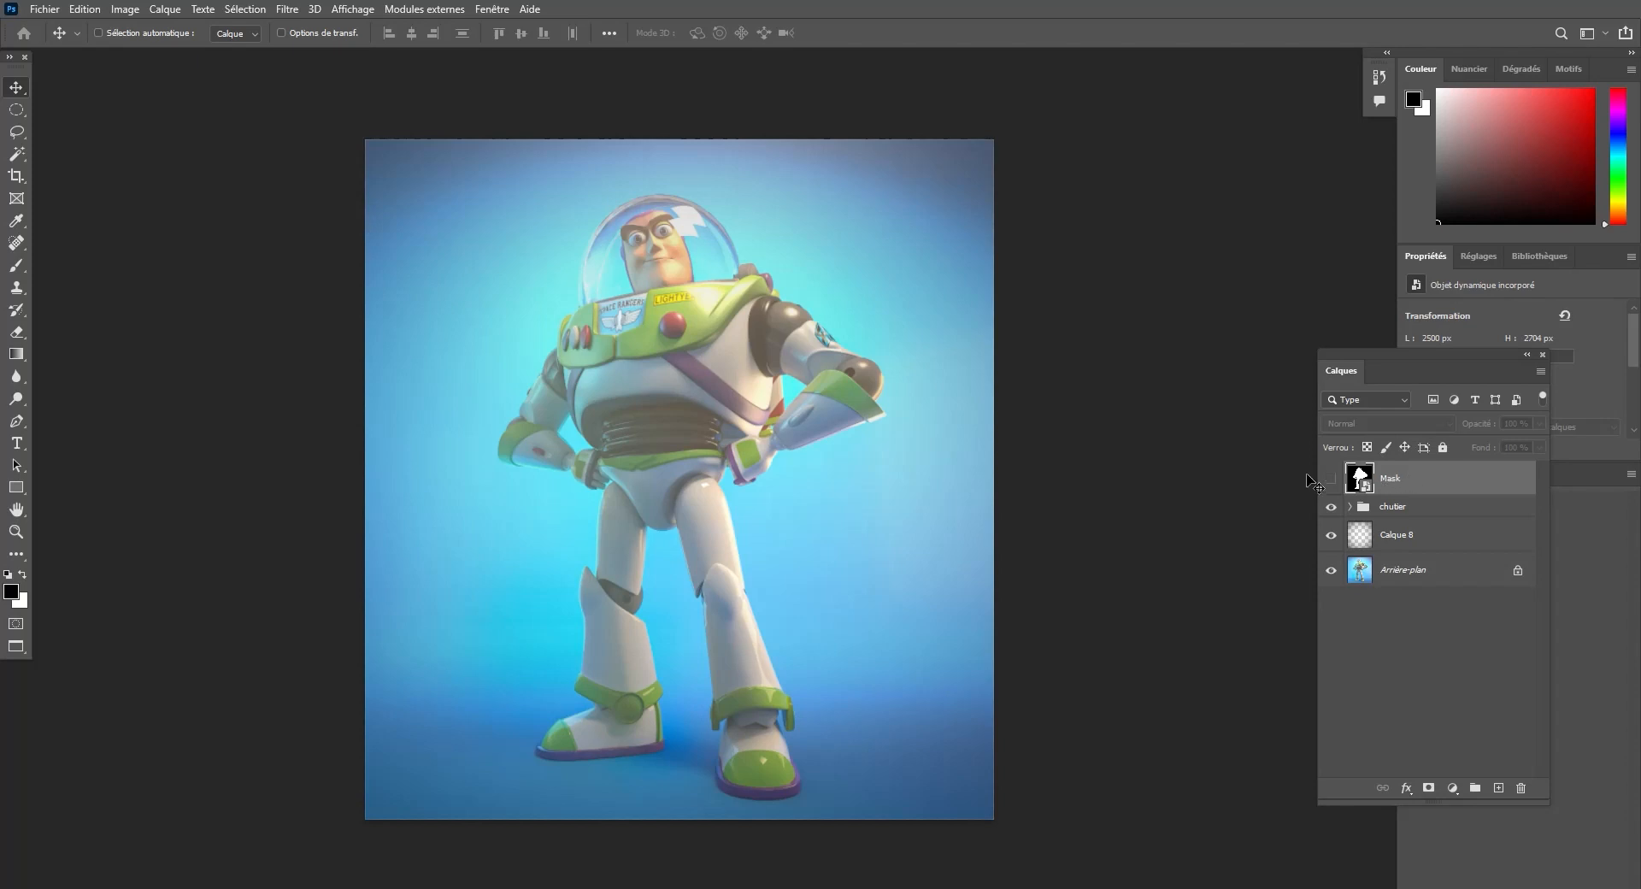
double_click(1388, 578)
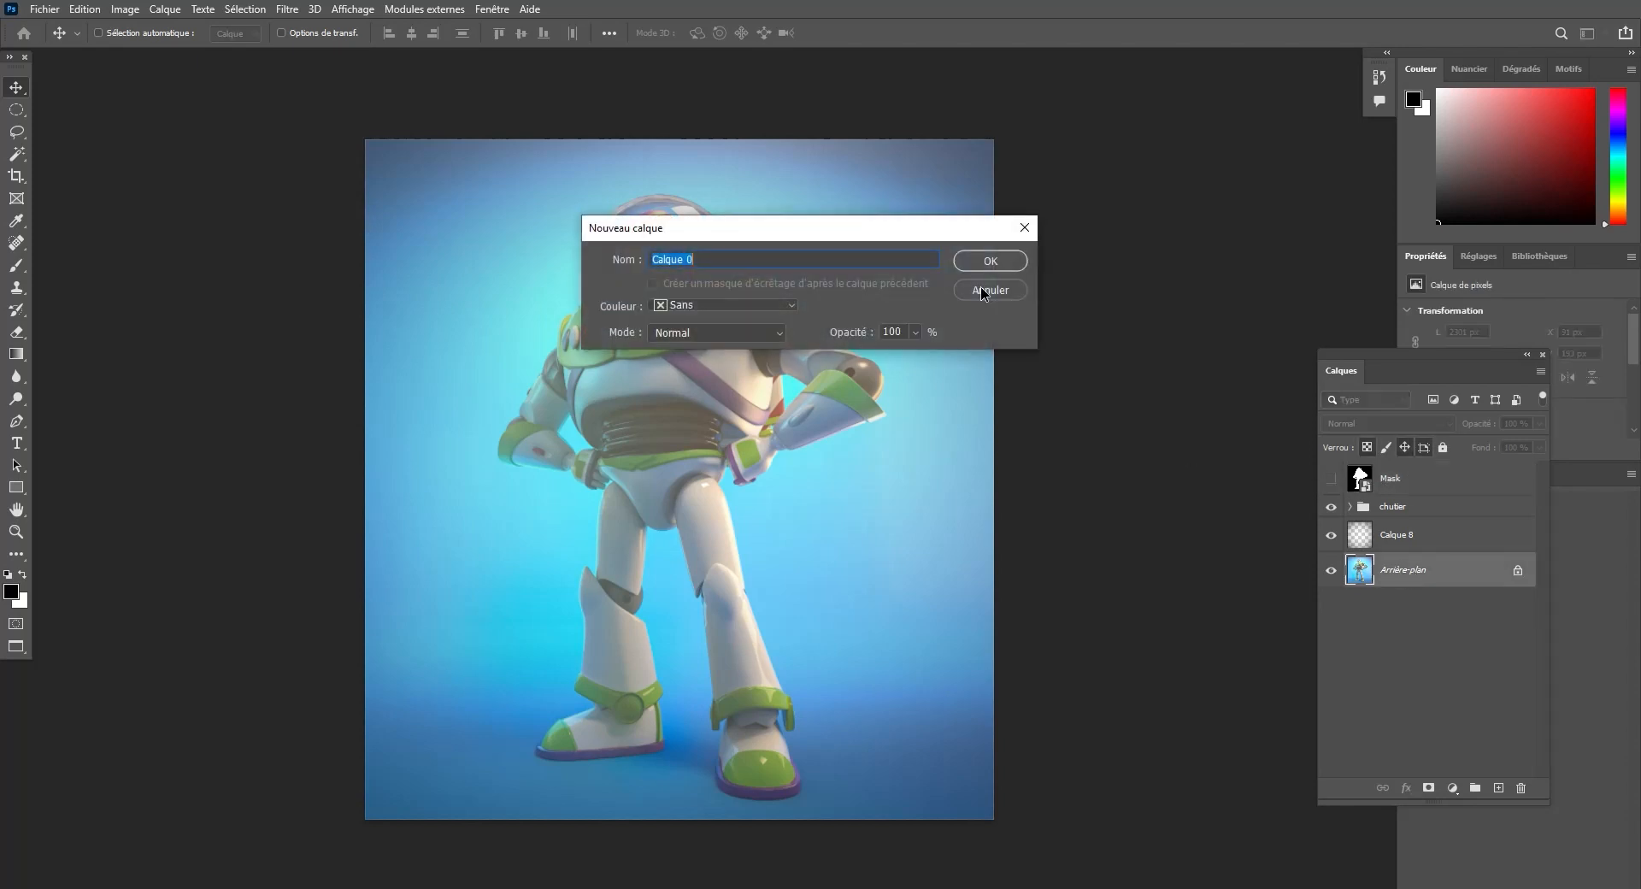
left_click(990, 262)
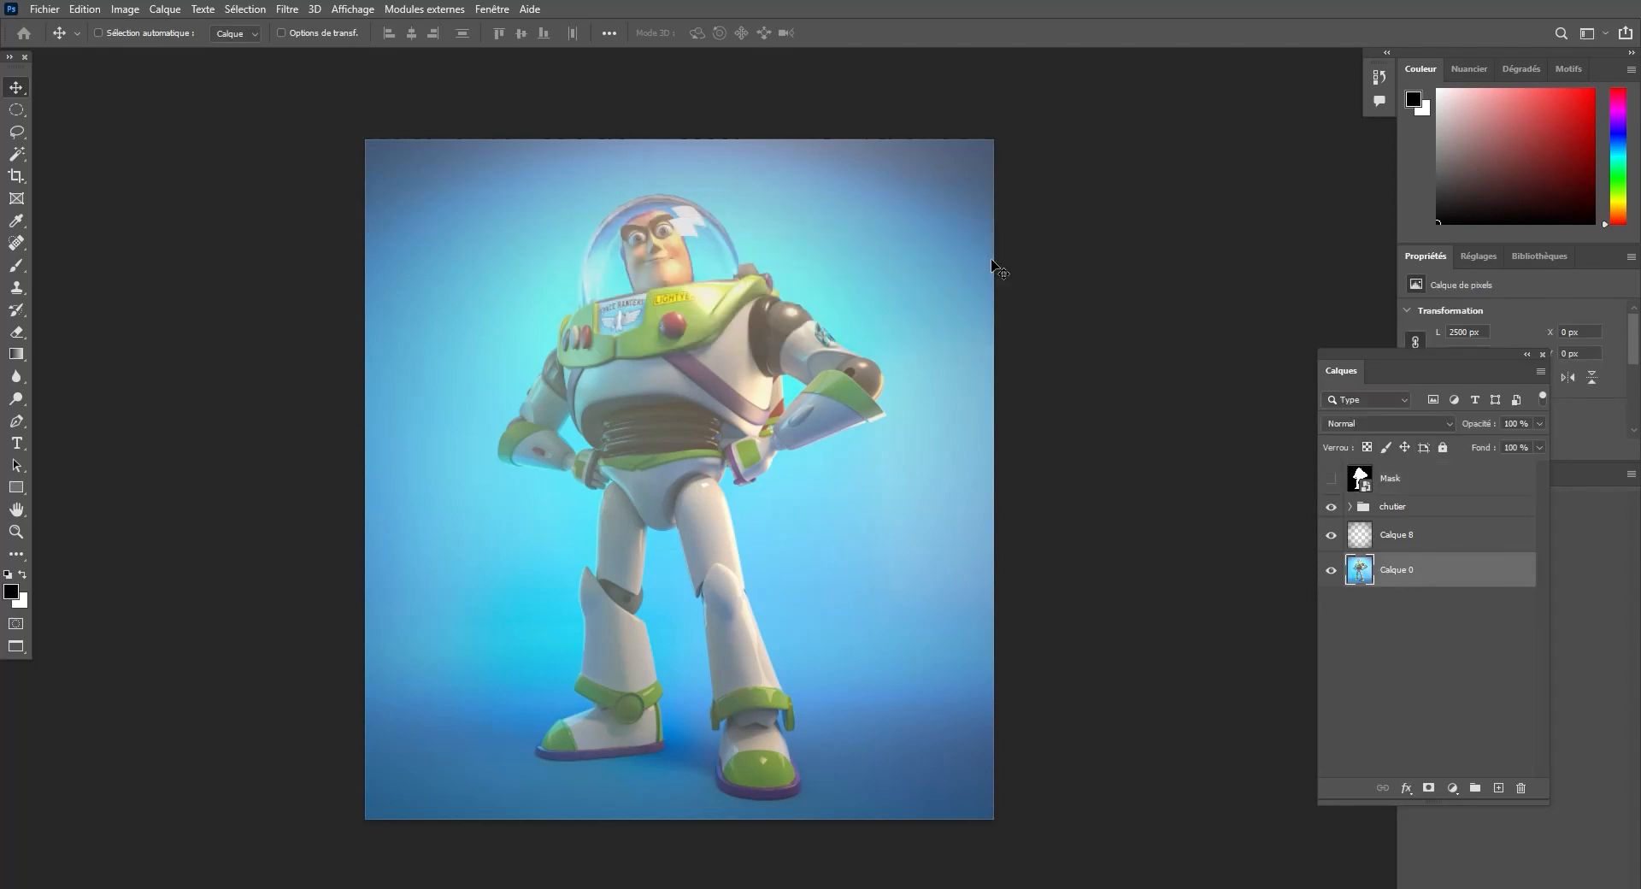
Select Buzz's white silhouette on the Mask layer with the Magic Wand, showing that layer only while making the selection.
left_click(16, 154)
left_click(1450, 484)
left_click(1330, 478)
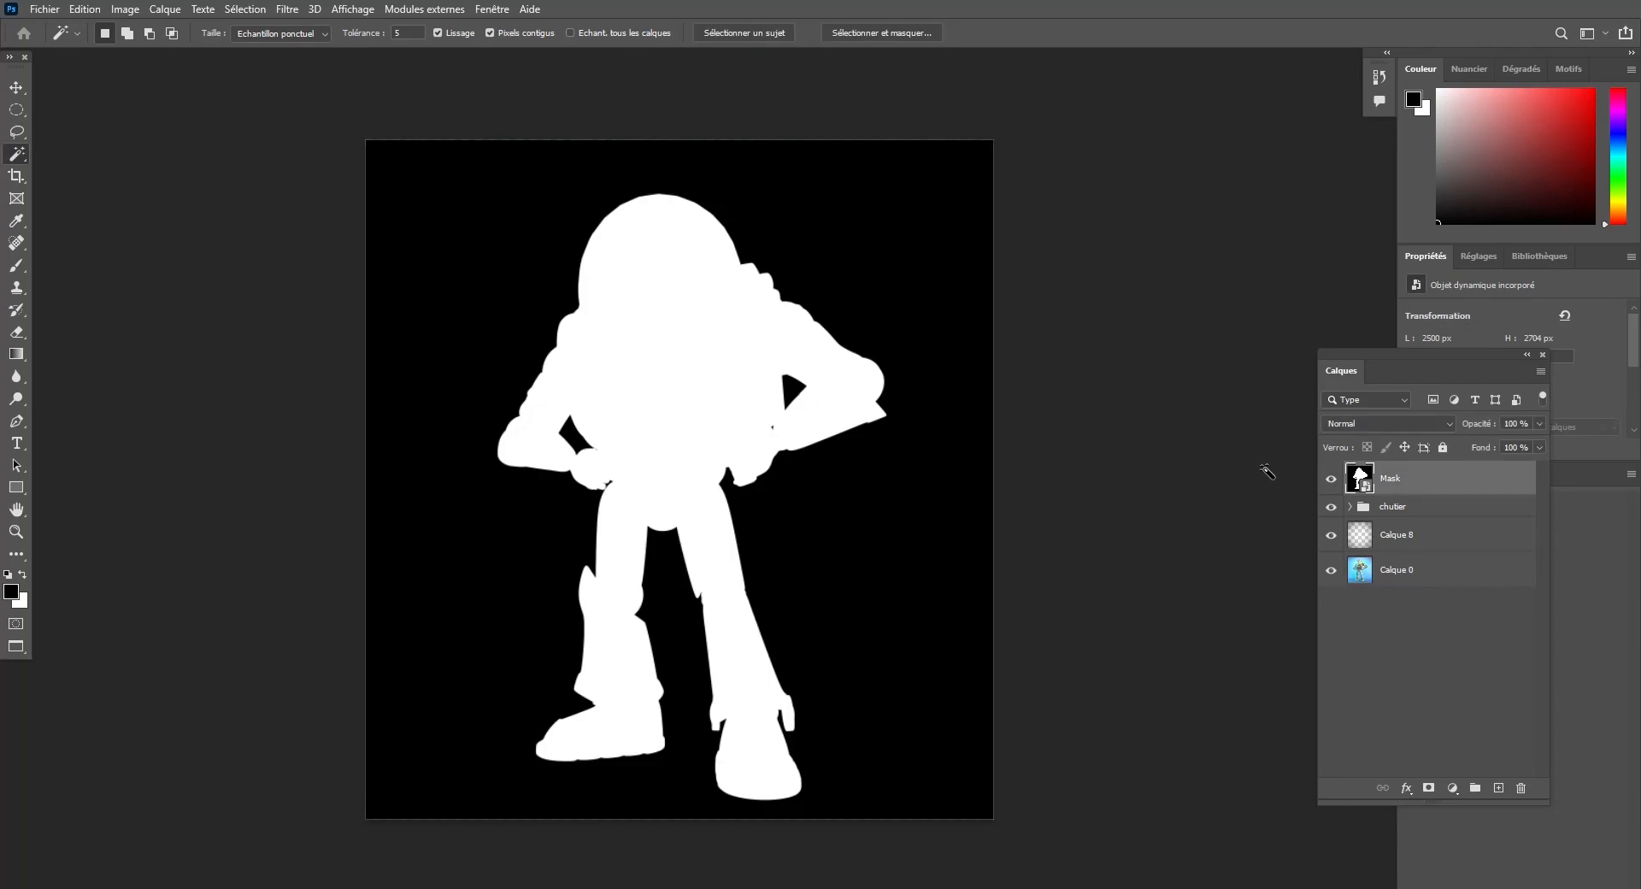
left_click(621, 411)
key("z")
mouse_move(619, 473)
left_mouse_down()
mouse_move(660, 469)
mouse_move(645, 469)
left_mouse_up()
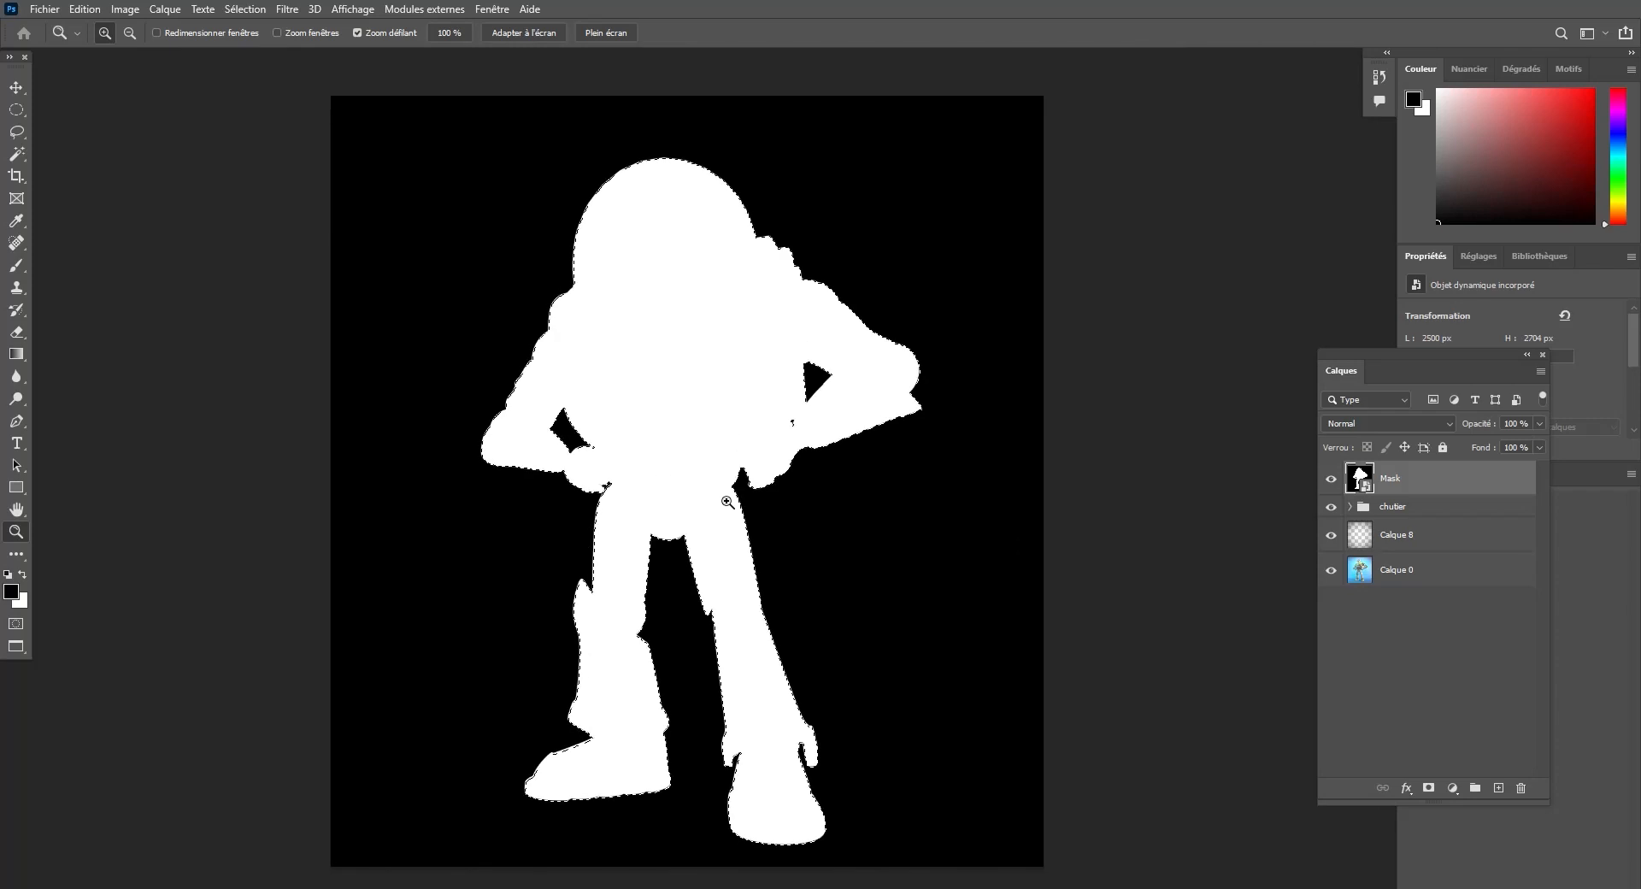
left_click(1331, 479)
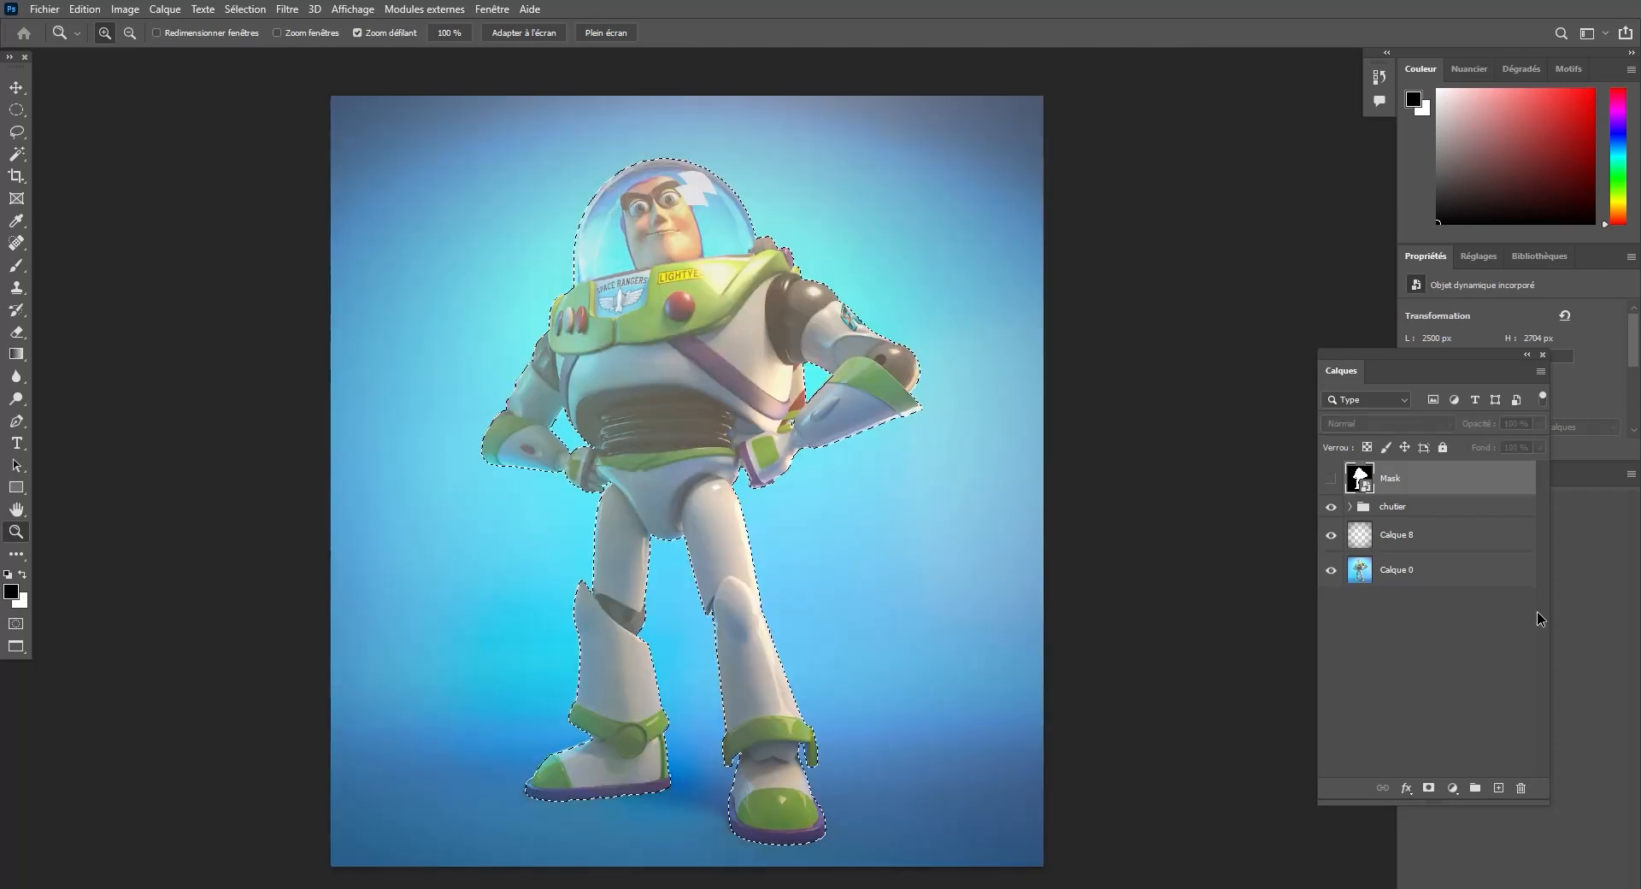
Copy the selected character from Calque 0 onto a new layer and apply a Gaussian Blur of 2.7 pixels.
left_click(1433, 579)
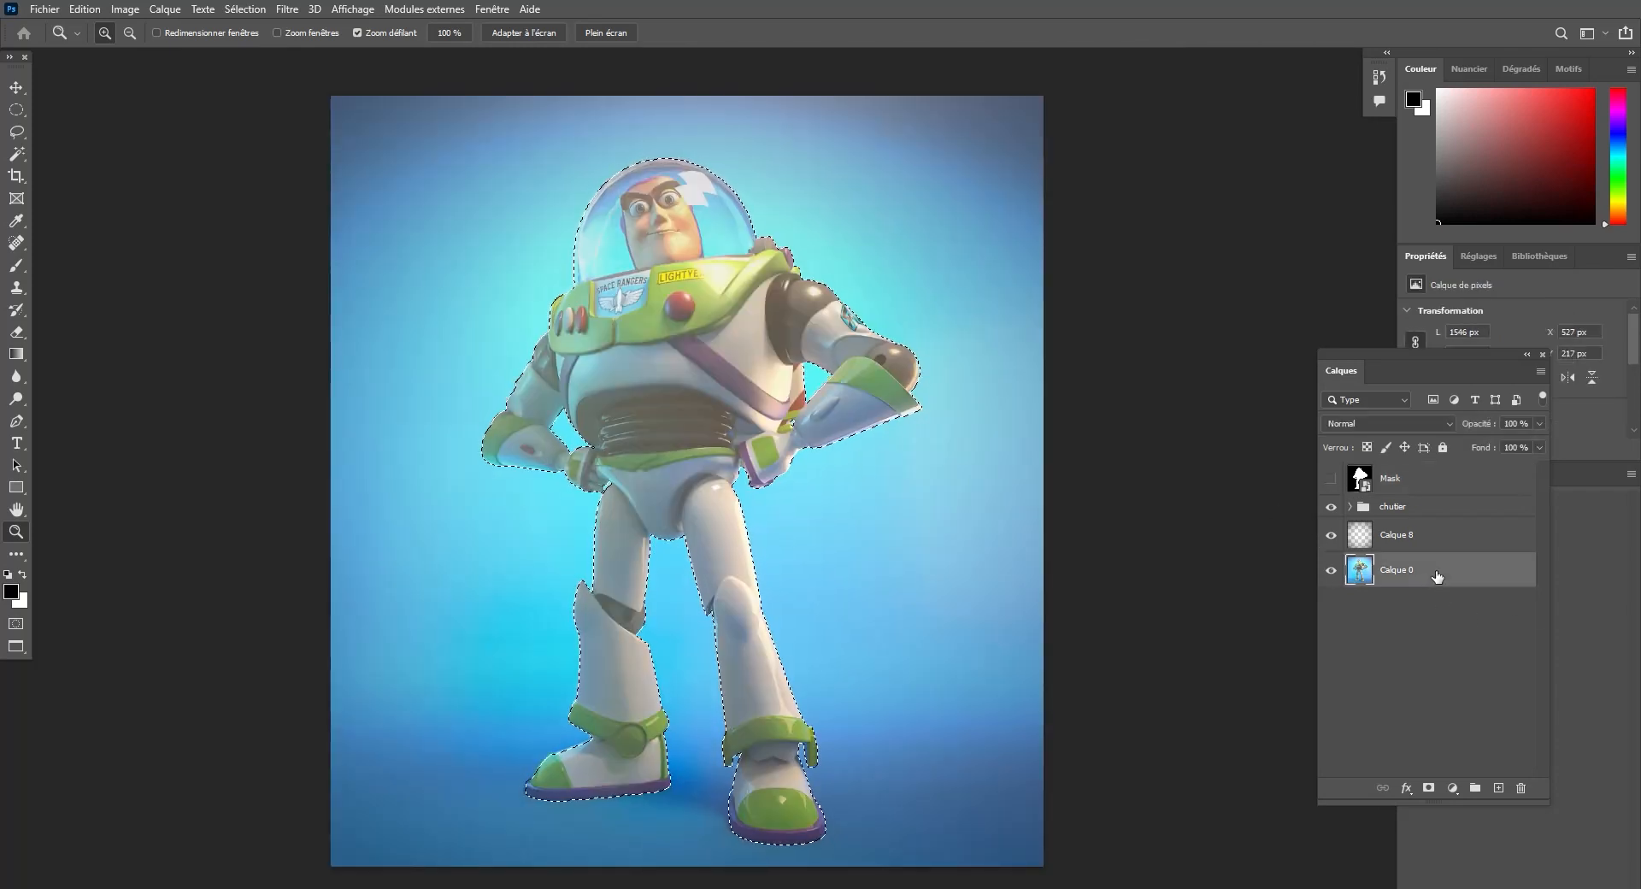
key("ctrl+j")
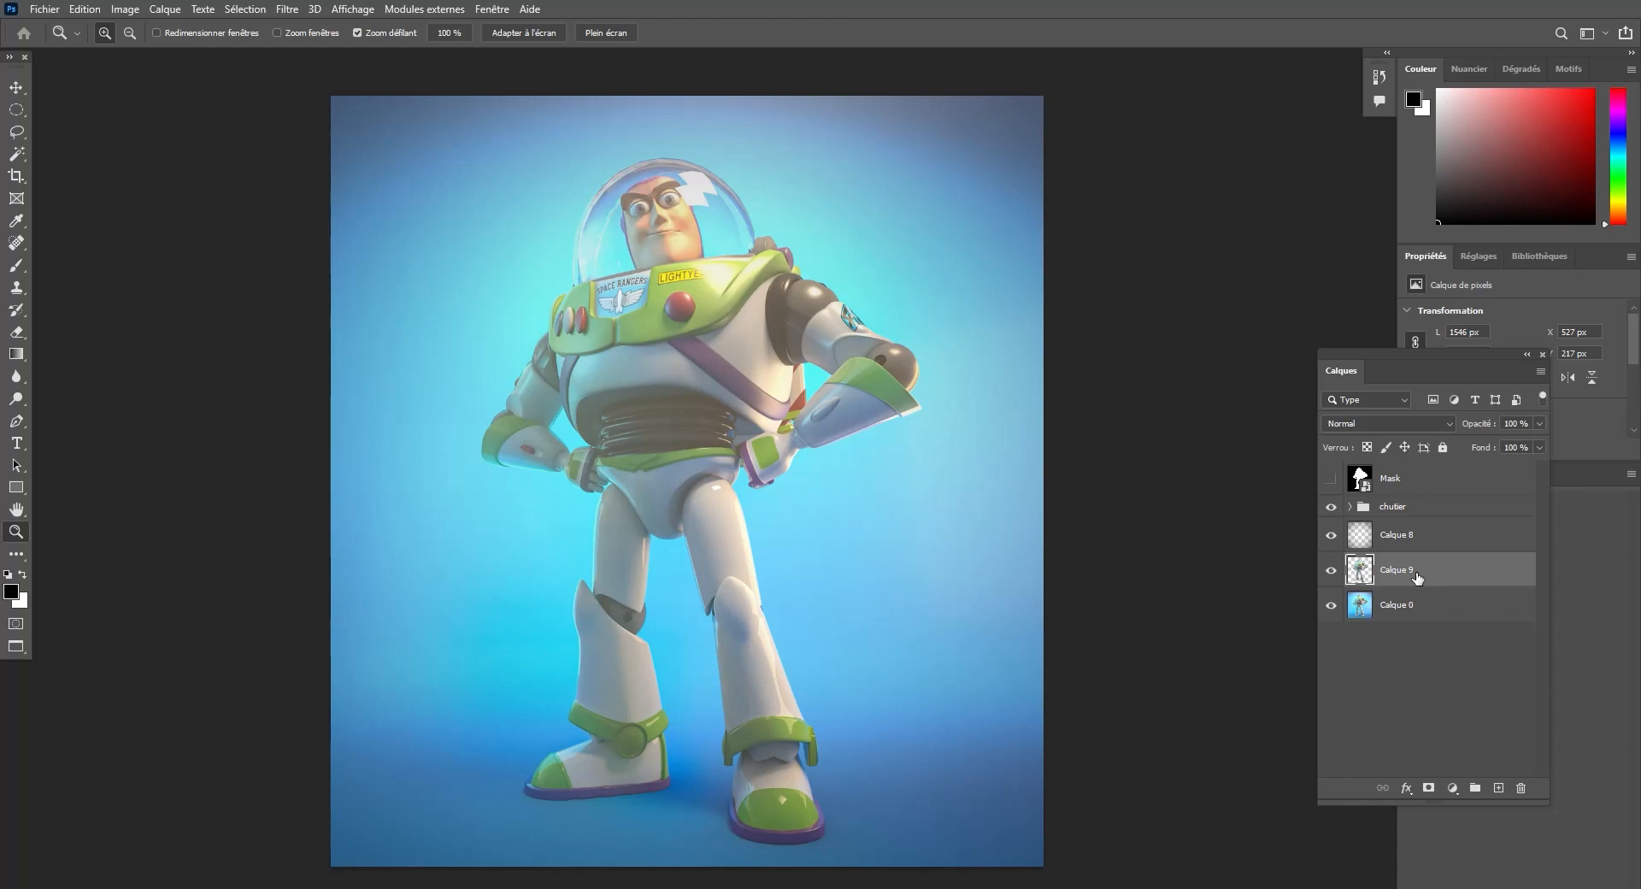
left_click(286, 10)
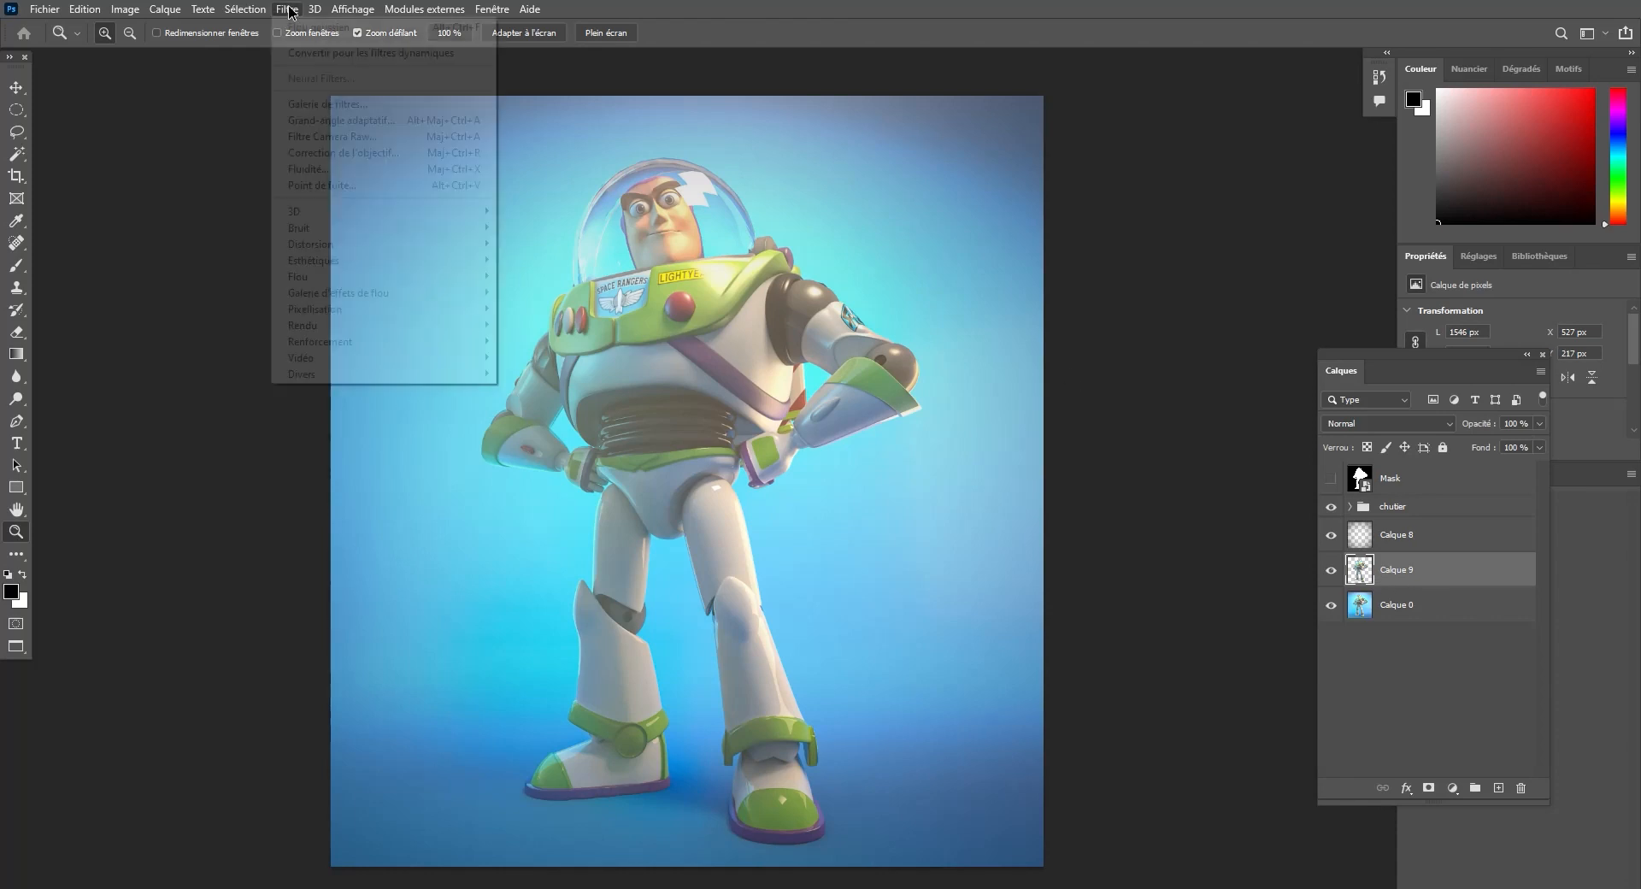
mouse_move(369, 277)
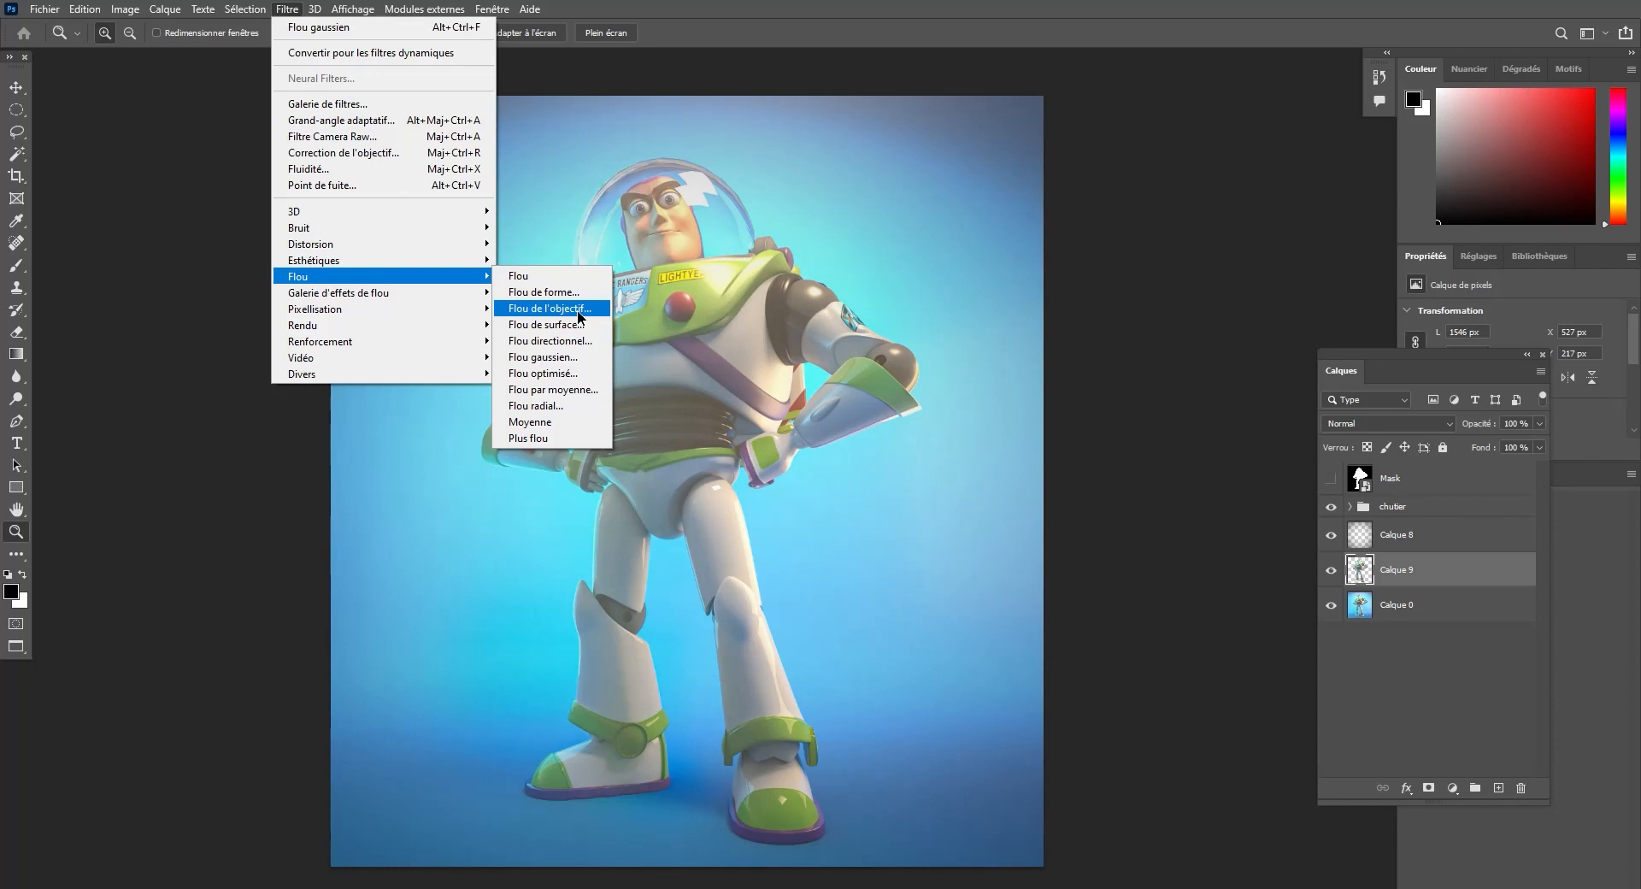
left_click(564, 356)
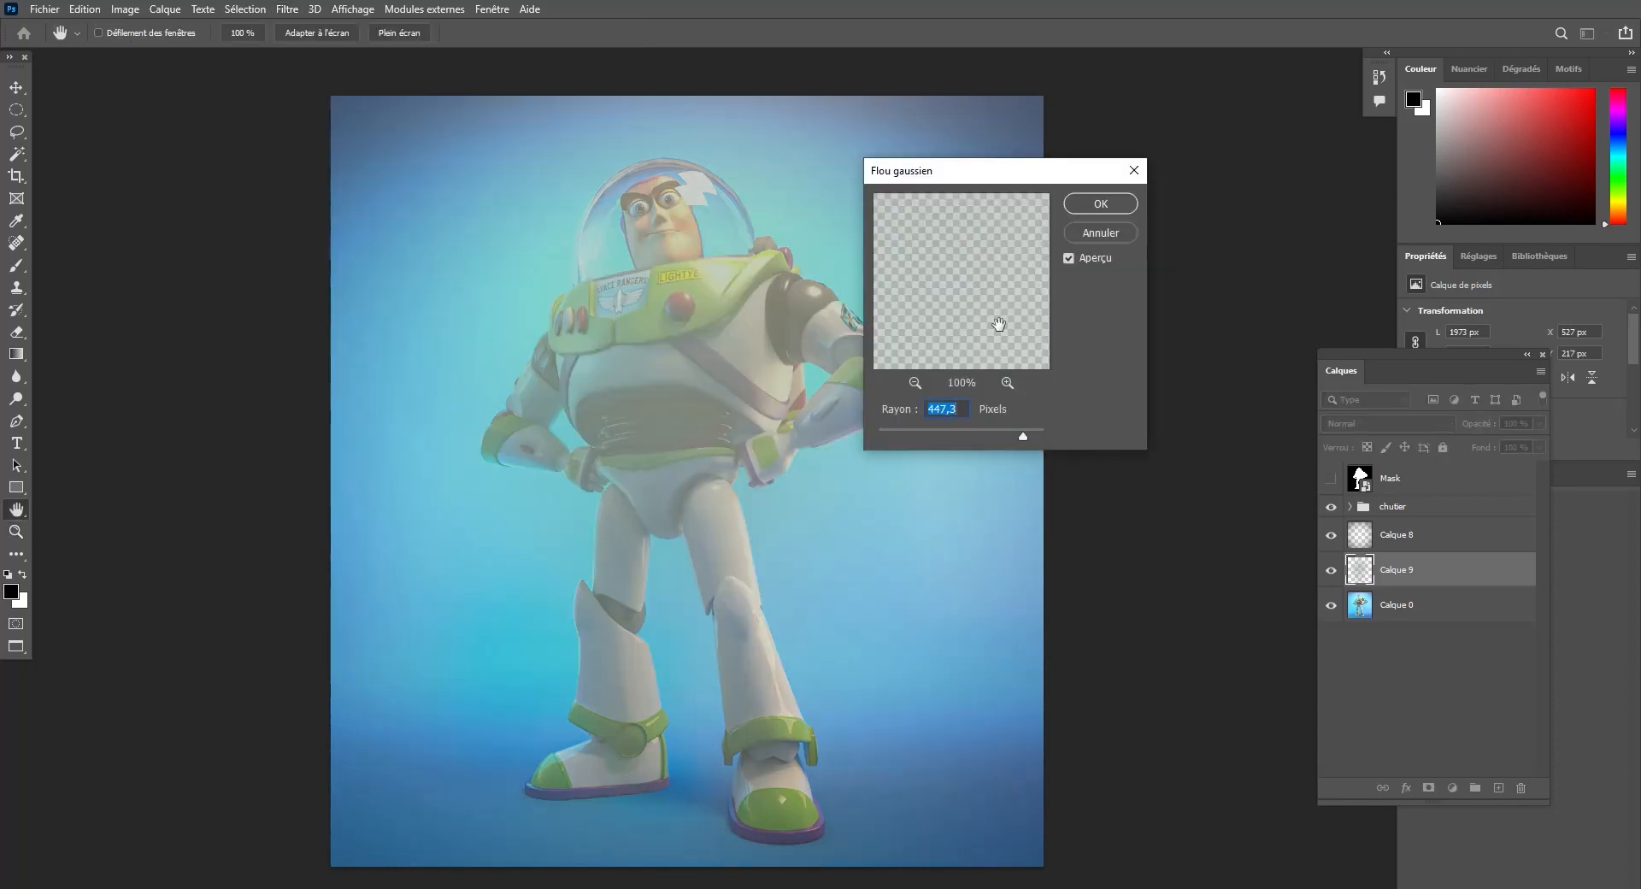
left_click_drag(1022, 436, 905, 440)
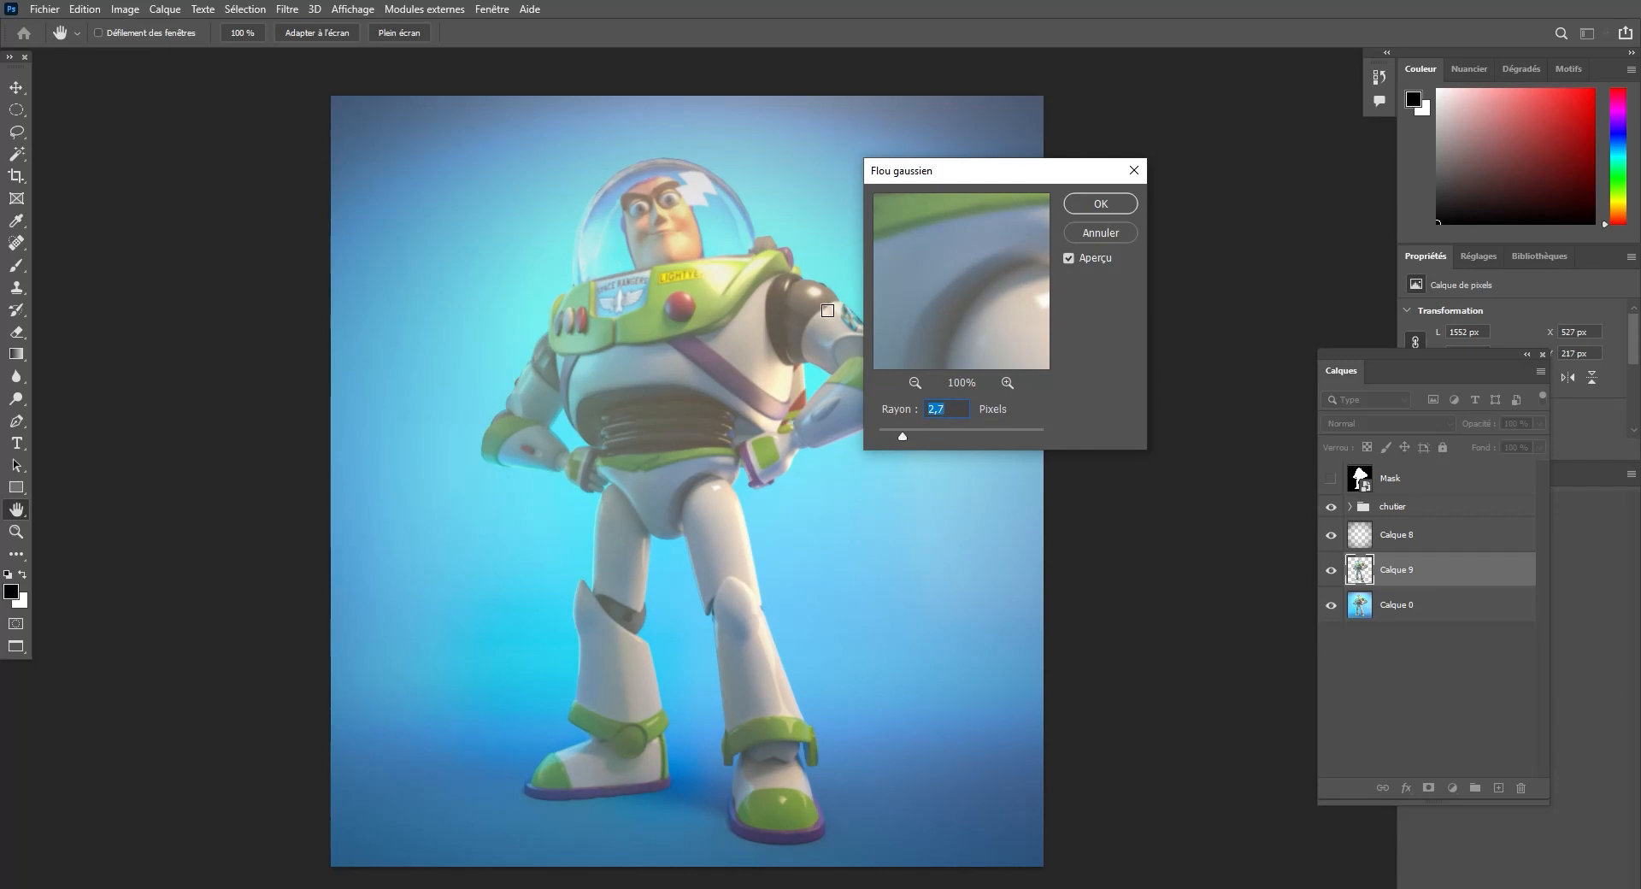
left_click(1100, 203)
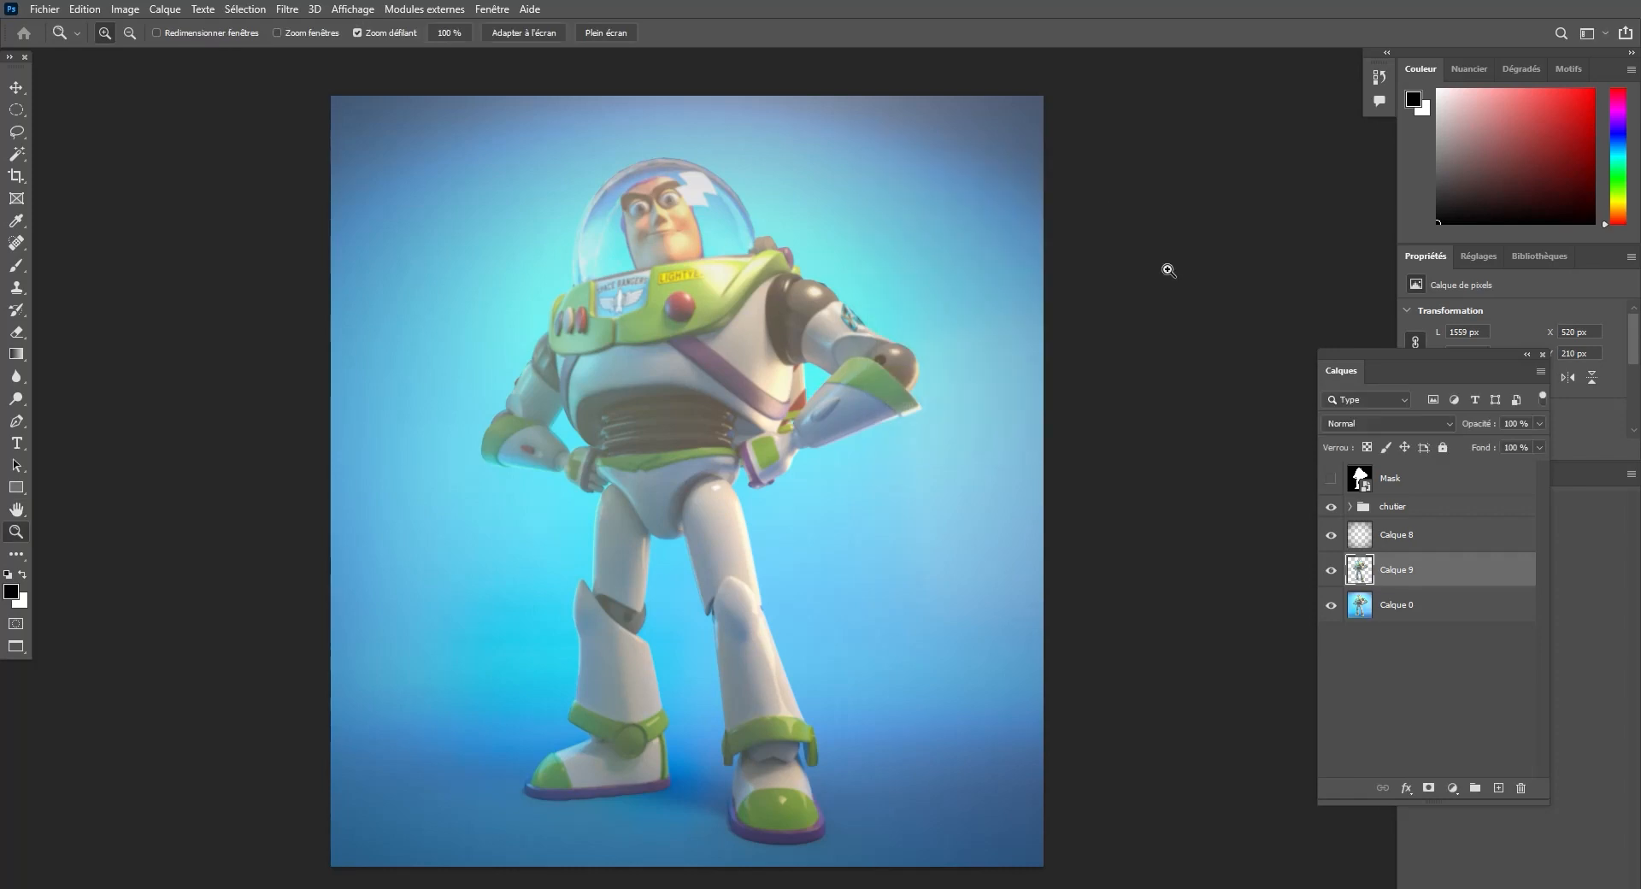
Add a layer mask to Calque 9 and paint black over Buzz's torso and bent arm with a 1785 px brush at 49% opacity.
left_click(1429, 788)
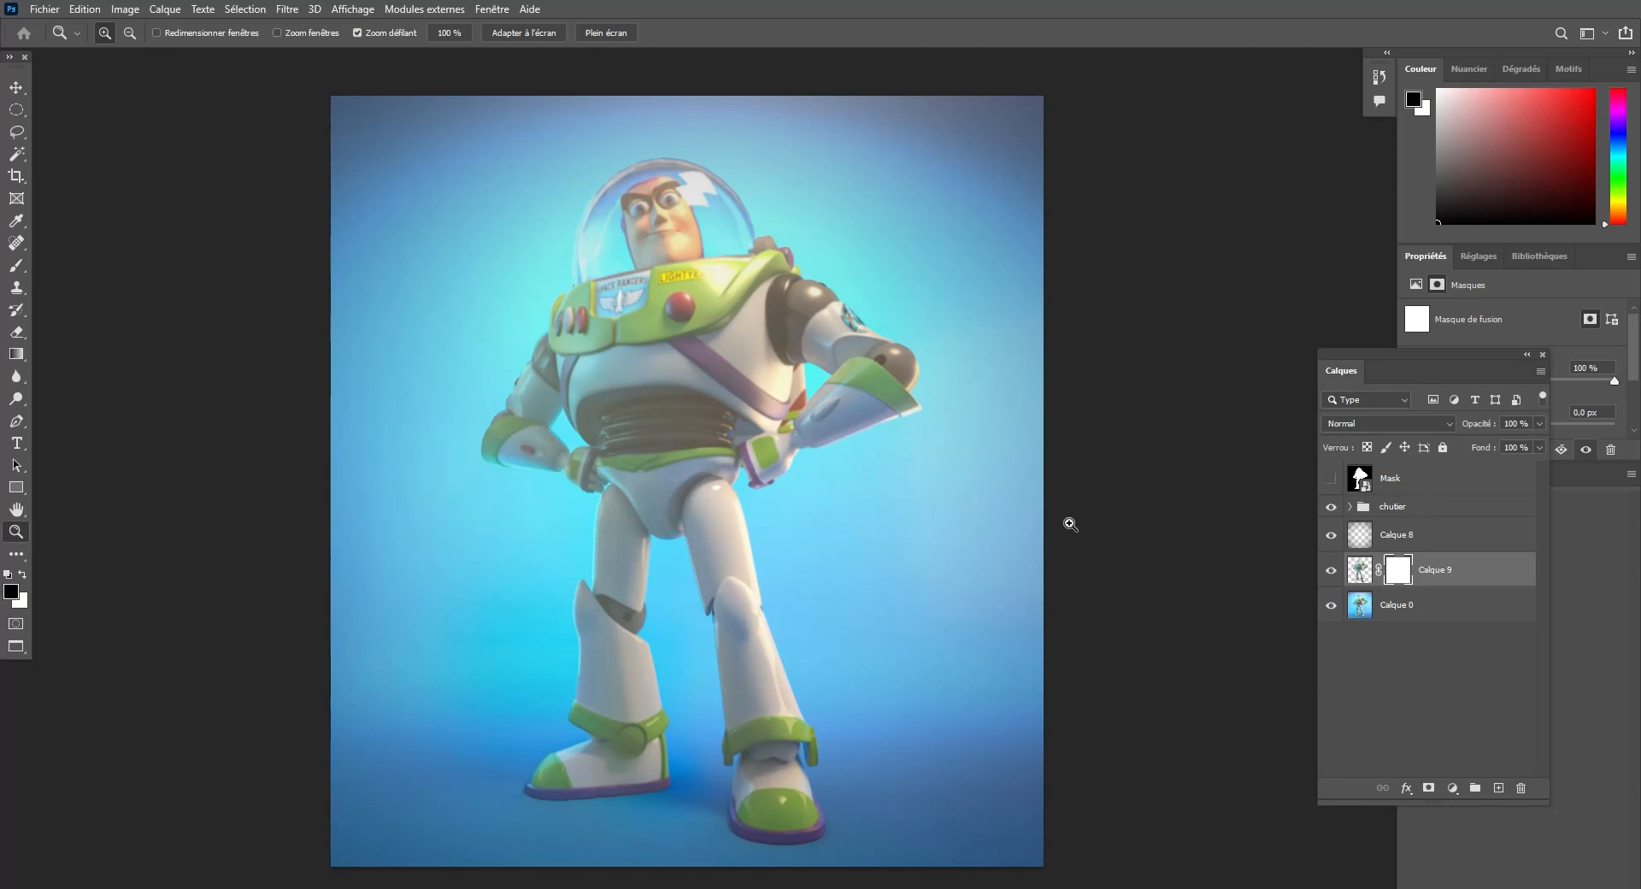
key("b")
mouse_move(764, 411)
left_mouse_down()
mouse_move(969, 419)
mouse_move(916, 403)
left_mouse_up()
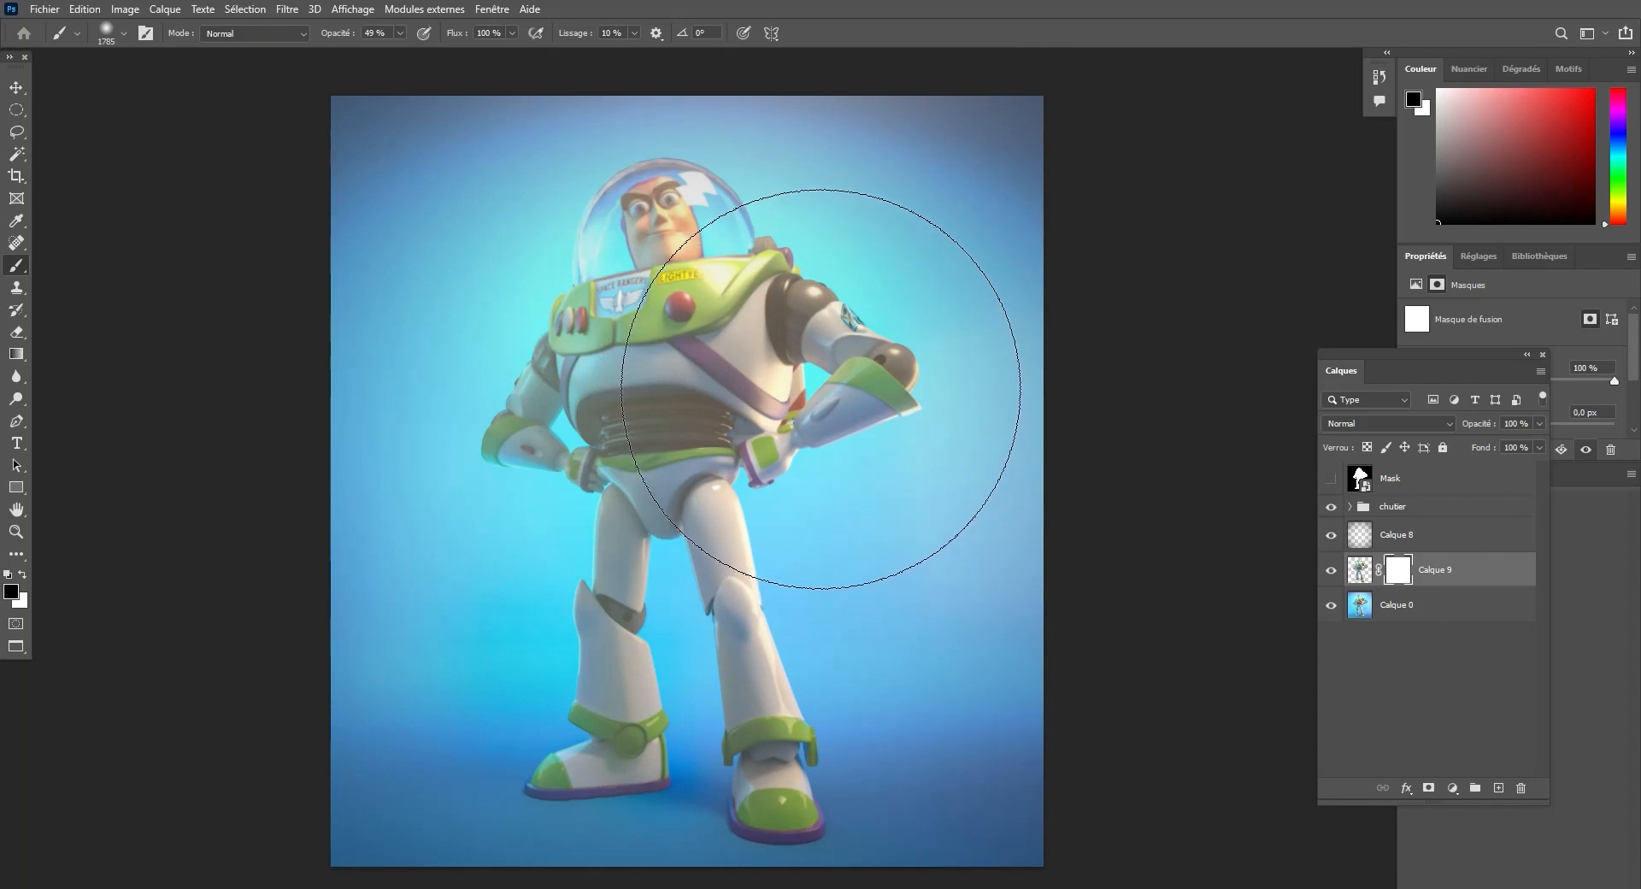
left_click(818, 387)
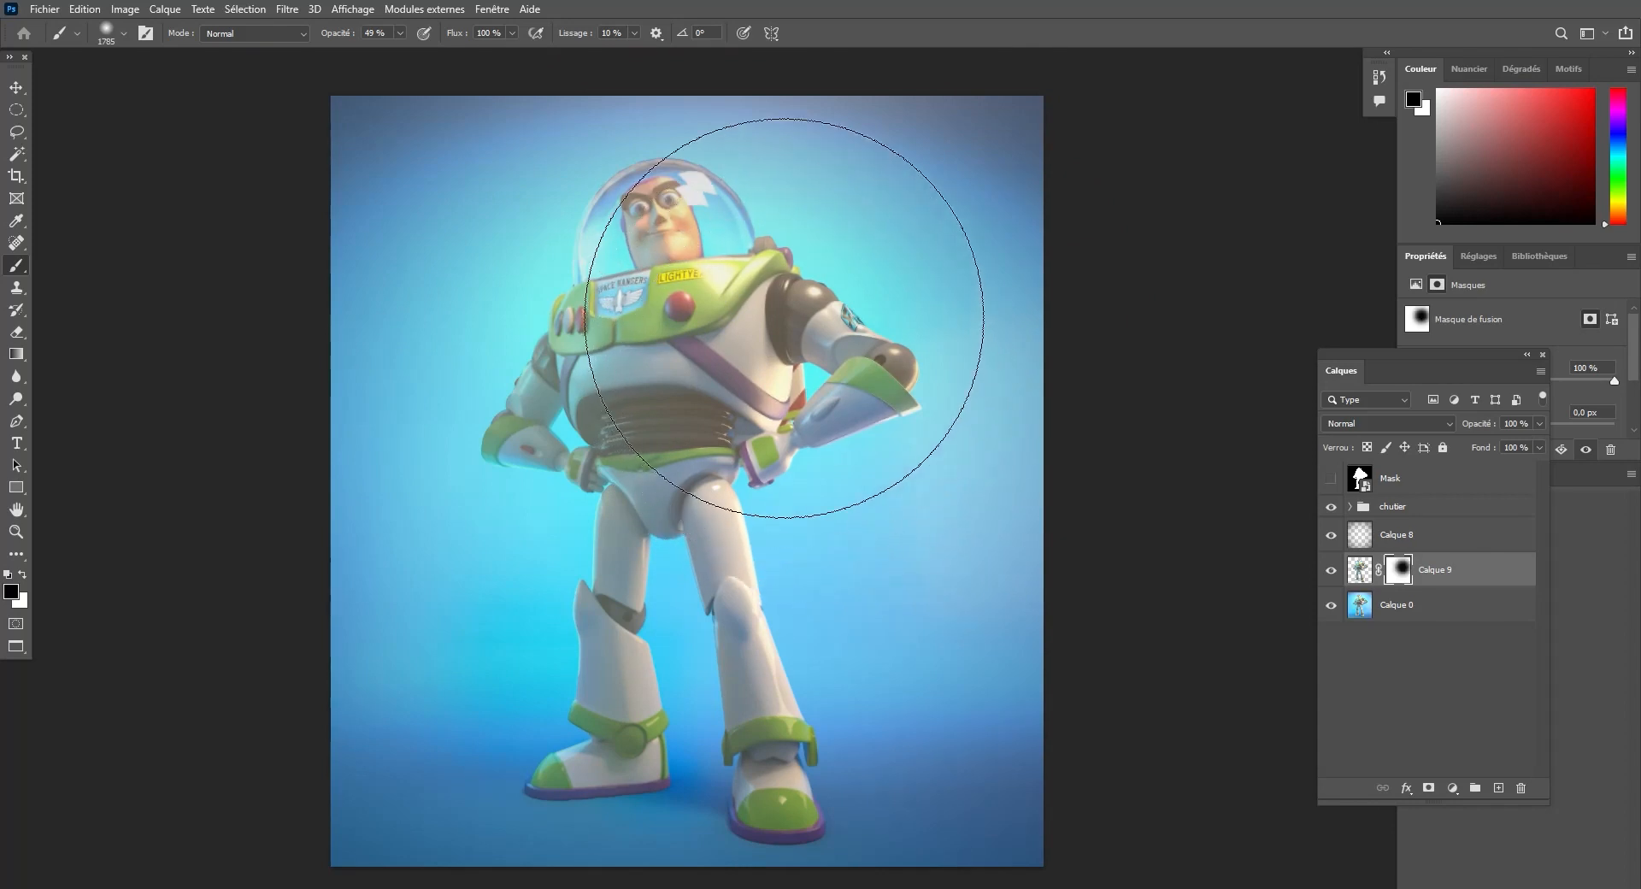
Mask the blur off Buzz's upper body and forward leg with black brush strokes, using an 892 px brush for the leg.
key("Tab")
key("Tab")
mouse_move(793, 316)
left_mouse_down()
mouse_move(661, 290)
mouse_move(675, 295)
left_mouse_up()
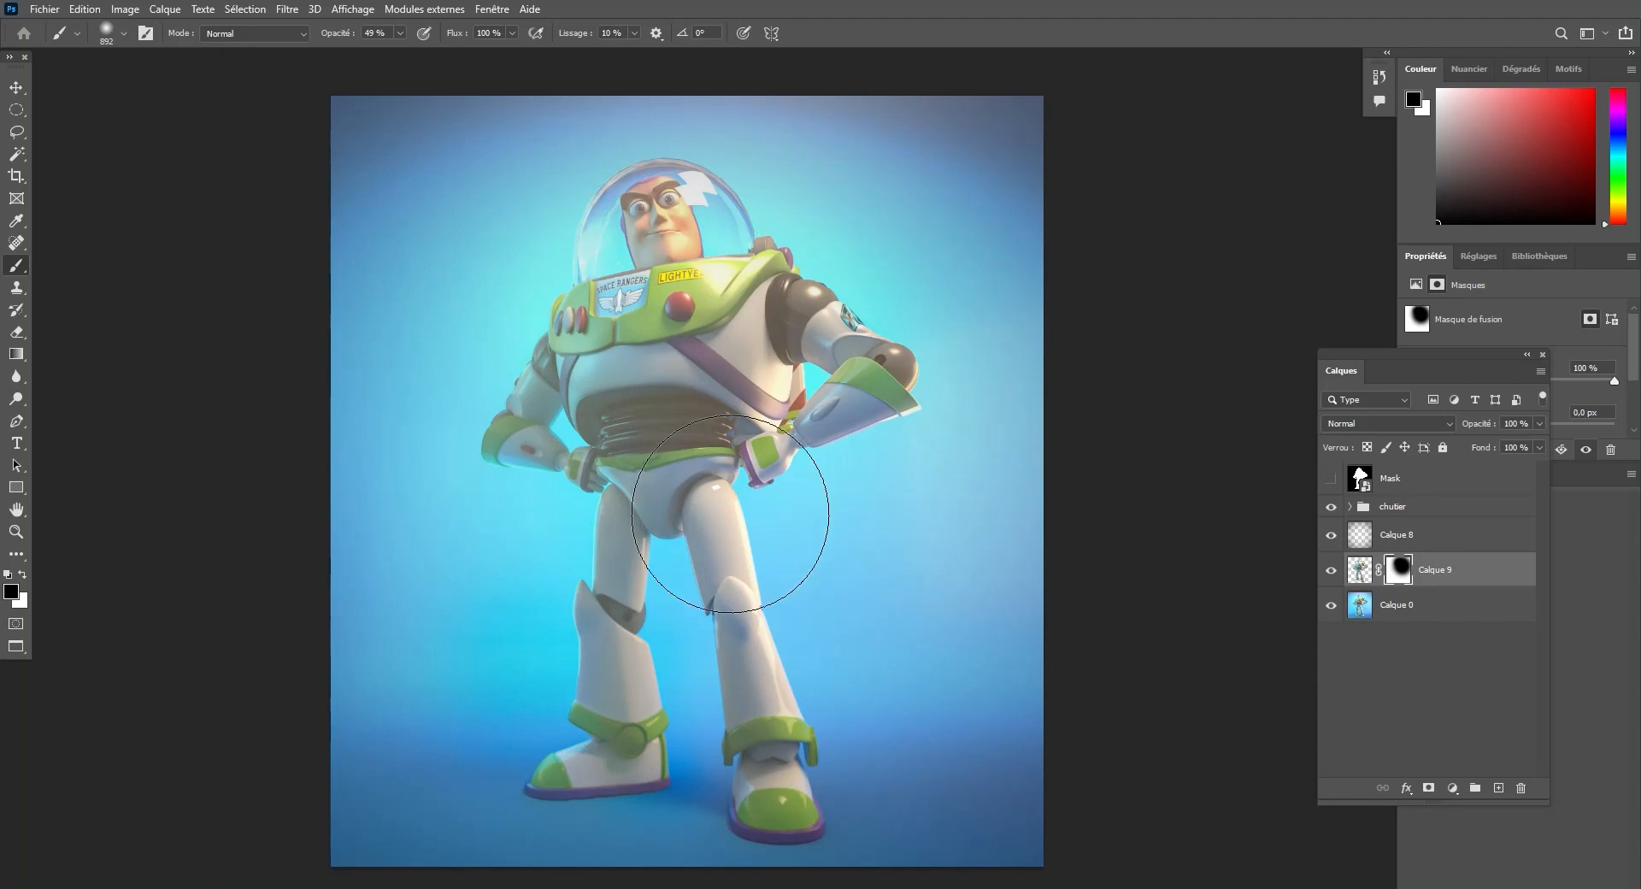
mouse_move(793, 767)
left_mouse_down()
mouse_move(747, 576)
mouse_move(758, 644)
mouse_move(742, 432)
mouse_move(661, 192)
mouse_move(664, 301)
mouse_move(747, 543)
left_mouse_up()
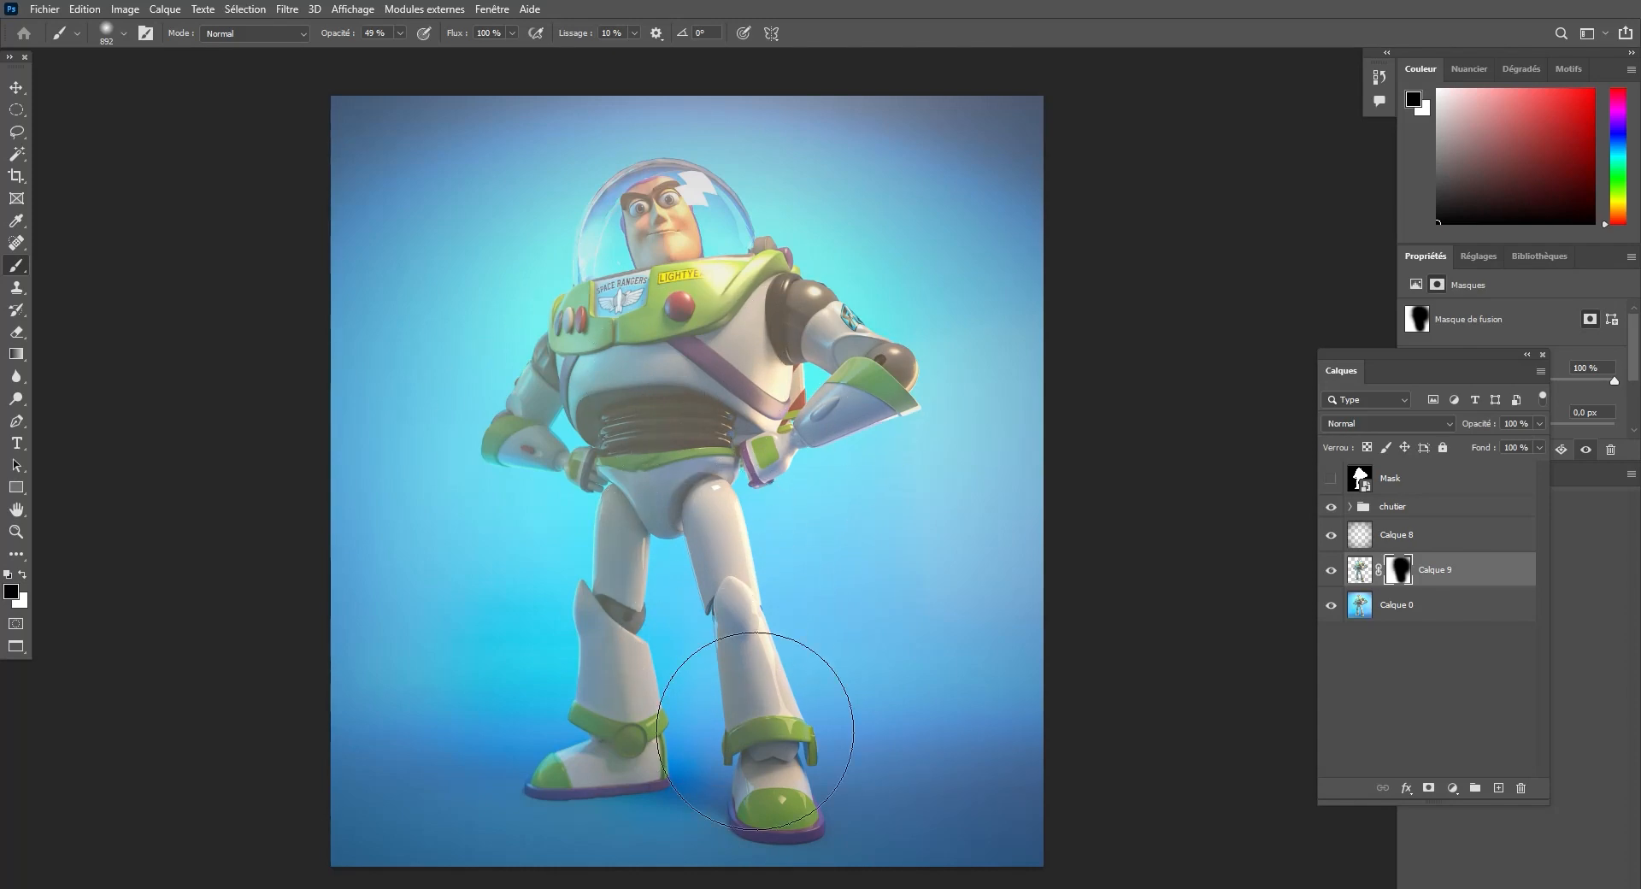
key("z")
mouse_move(661, 423)
left_mouse_down()
mouse_move(768, 470)
mouse_move(670, 471)
left_mouse_up()
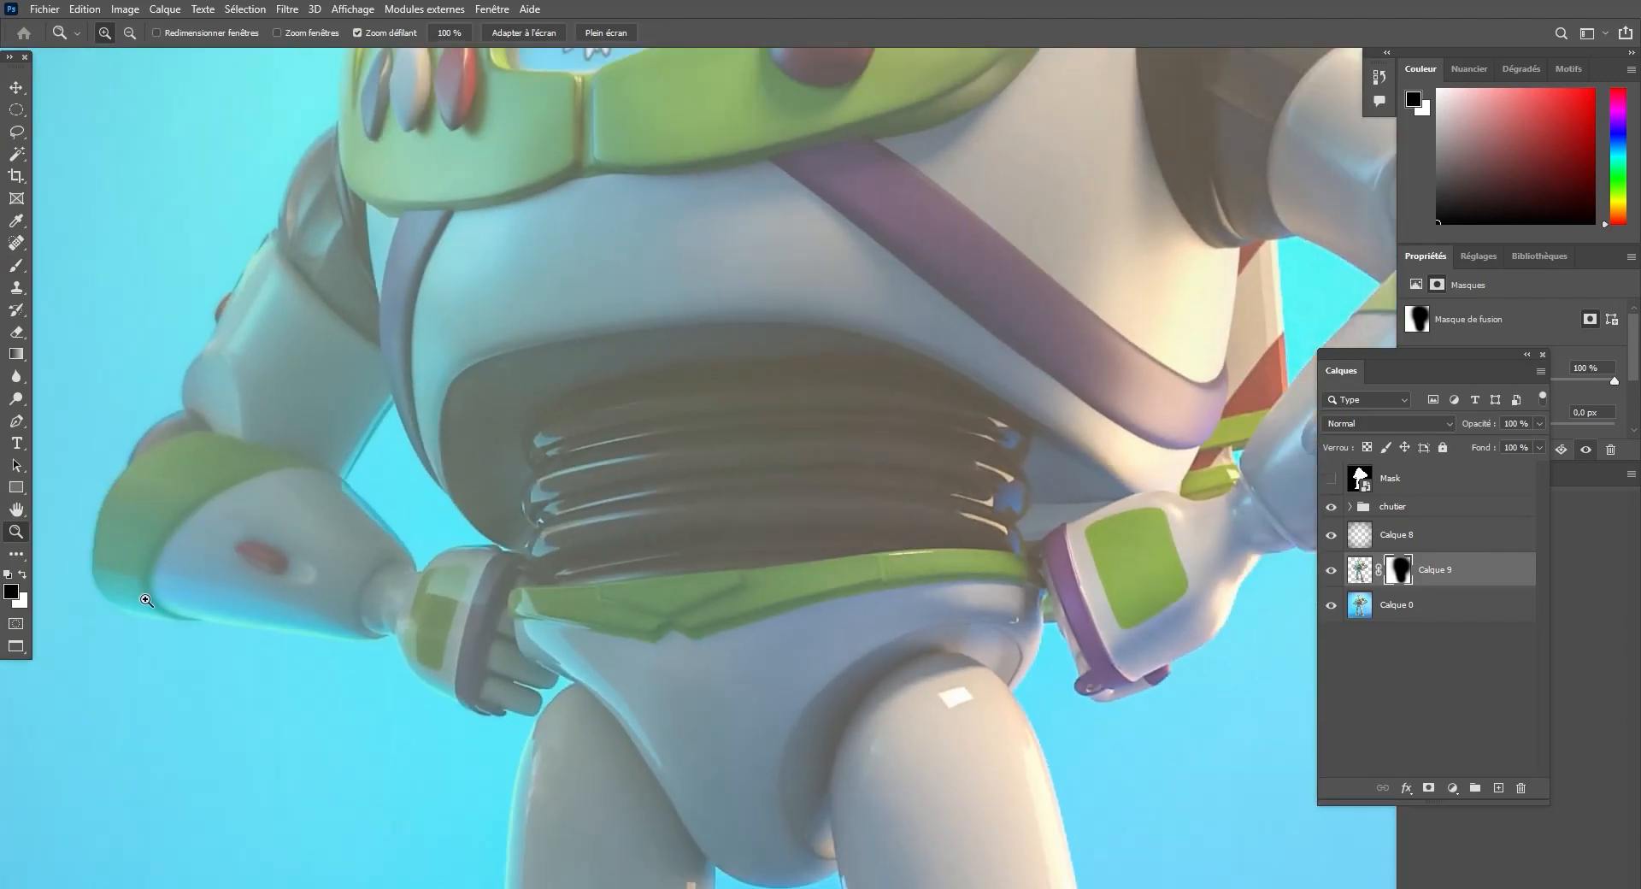
key("ctrl+0")
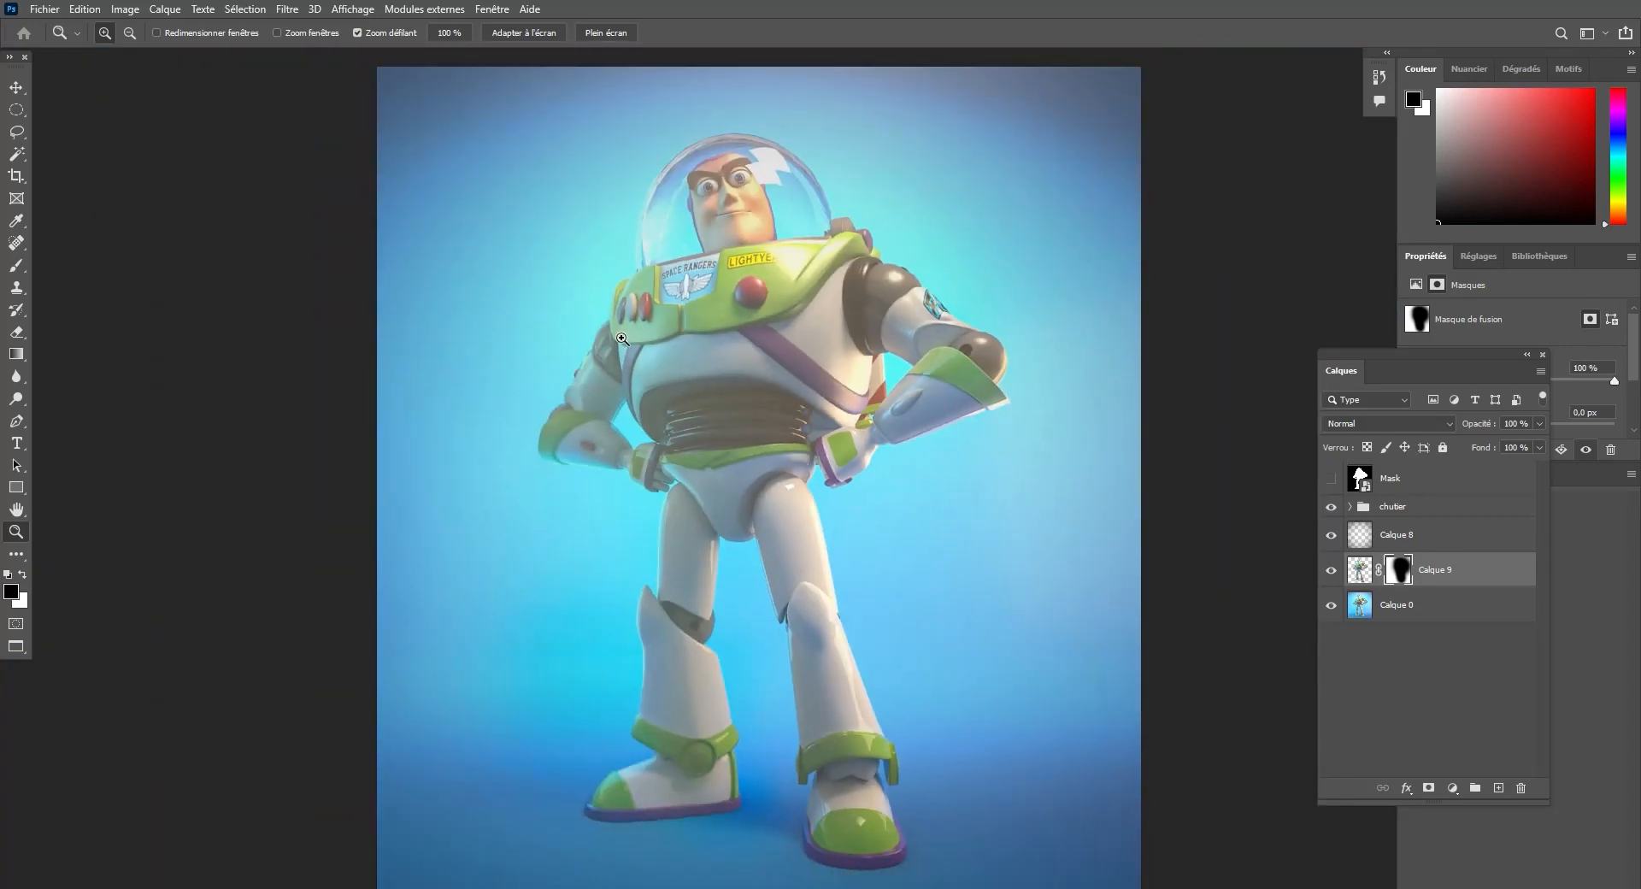
Save the document as a Photoshop file named Final render in the Render folder, with maximised compatibility.
left_click(44, 8)
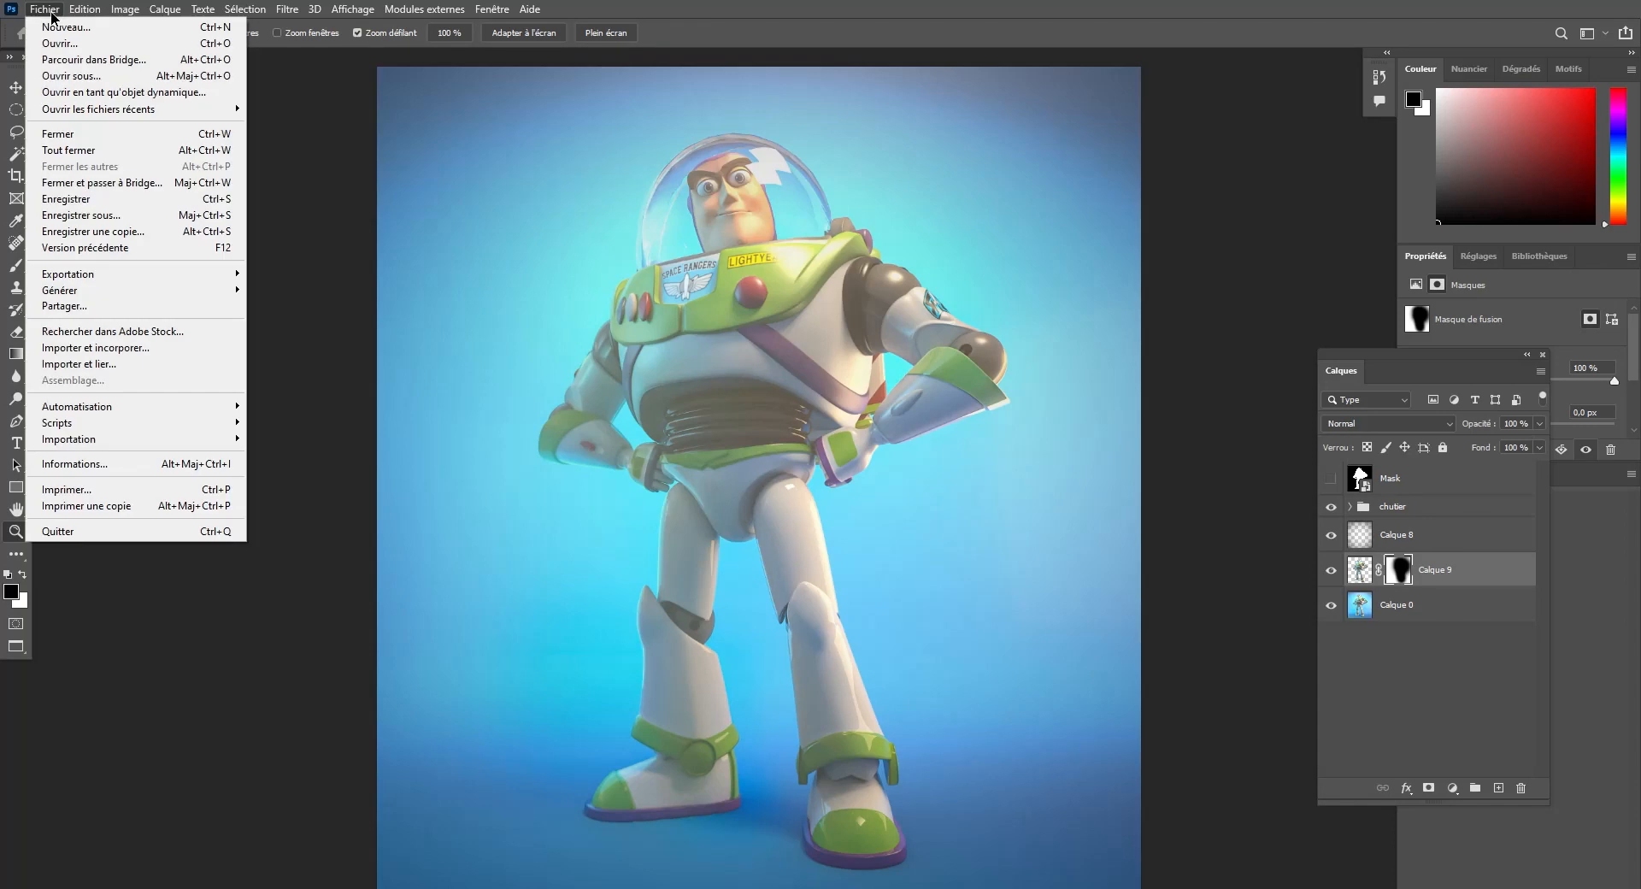
left_click(101, 217)
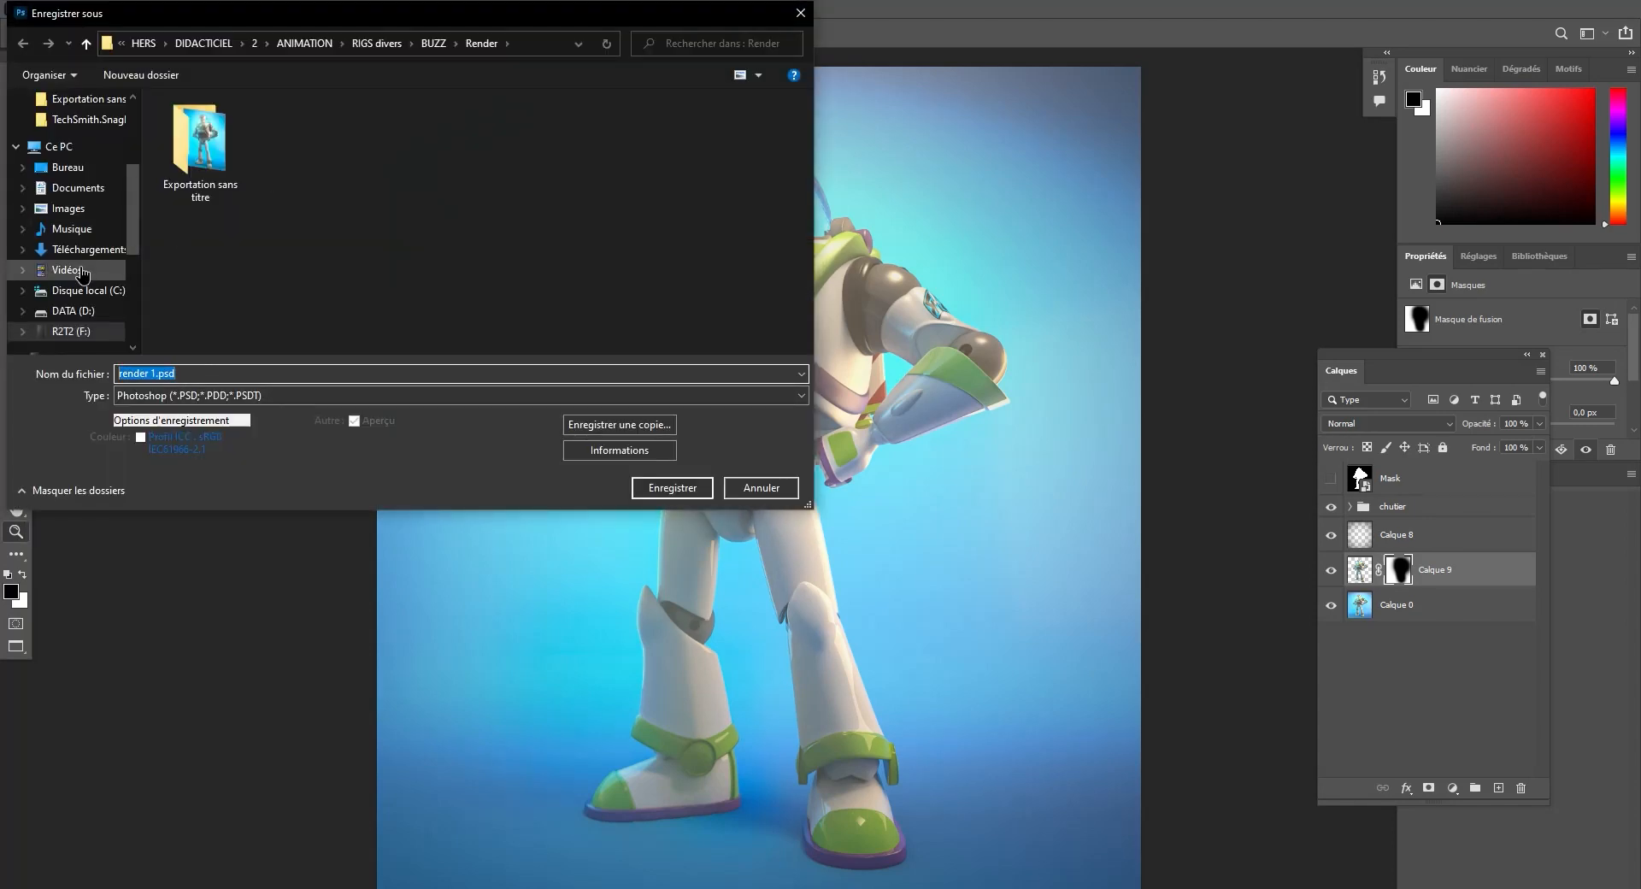
type("Final")
key("Return")
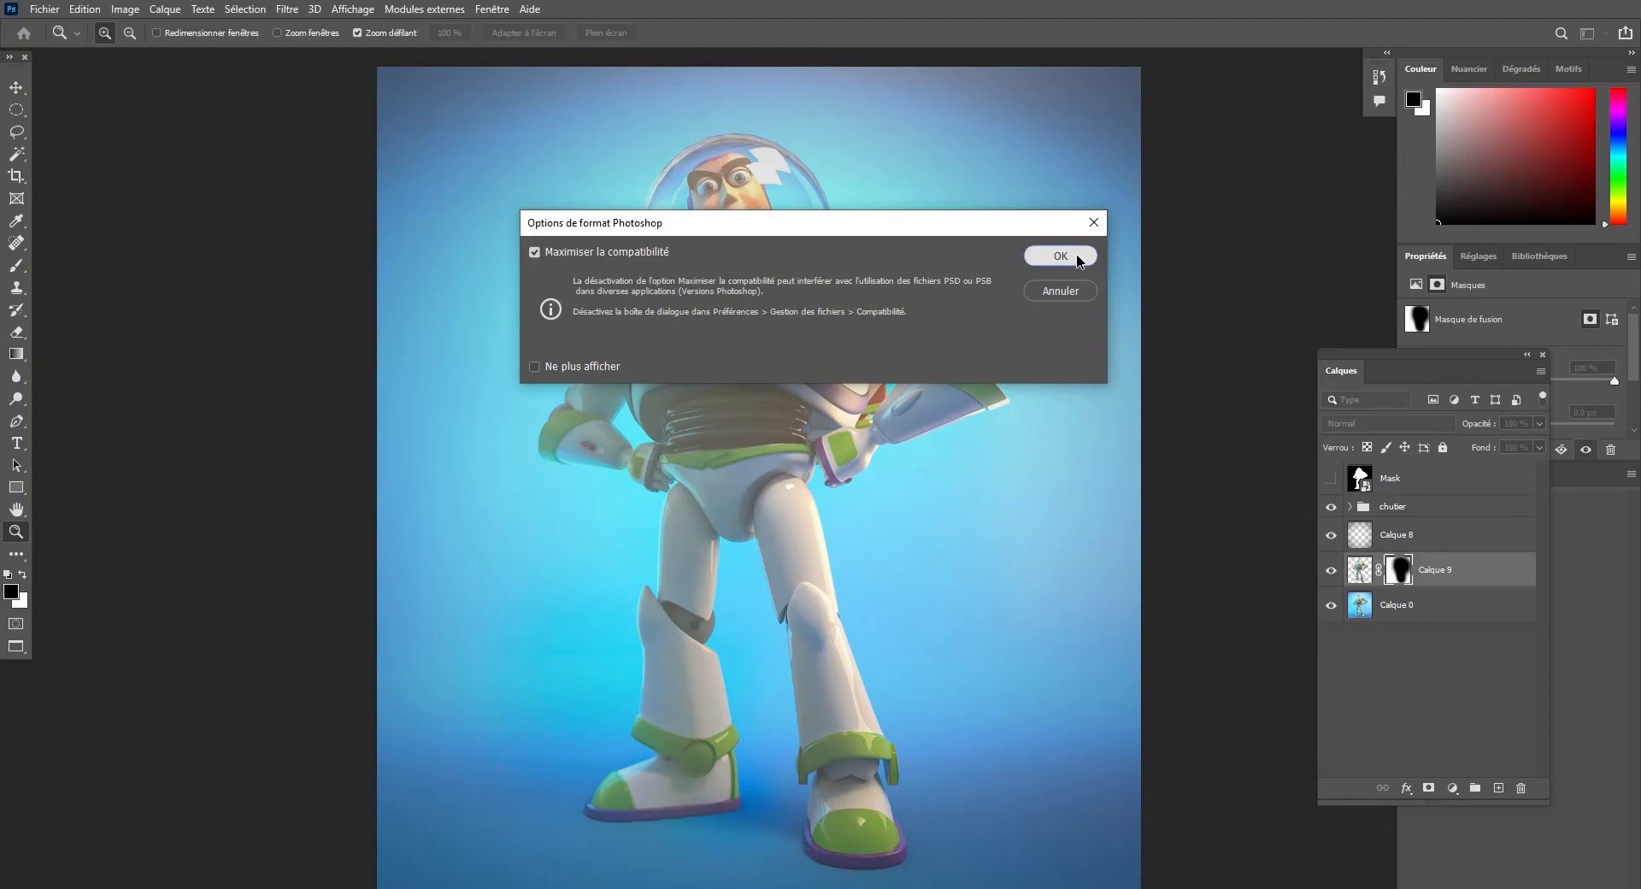
left_click(1073, 256)
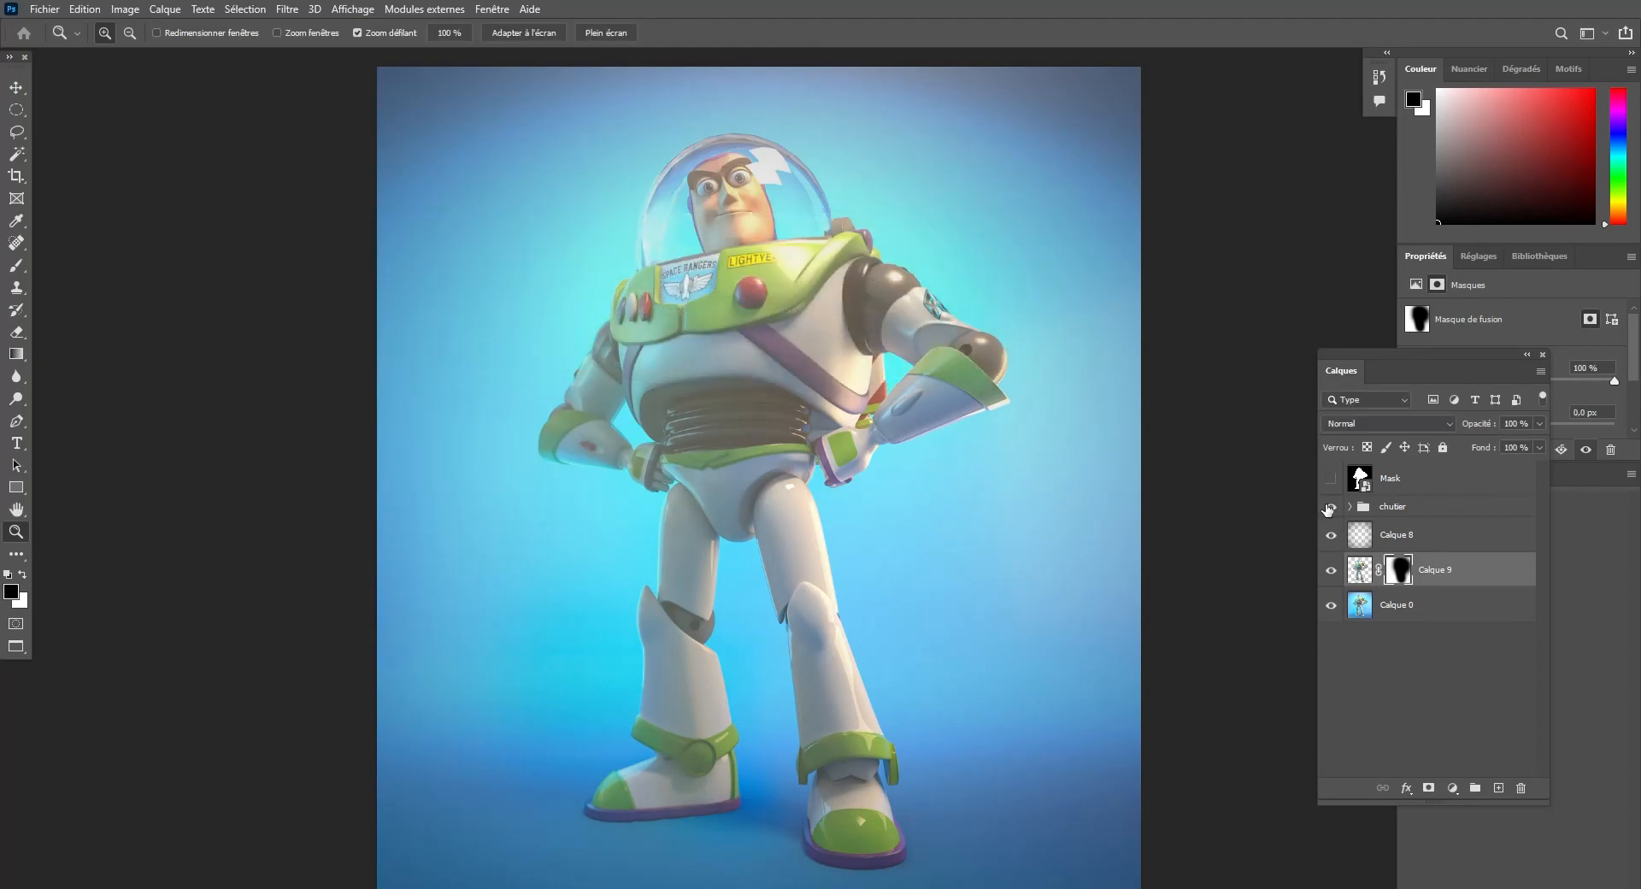
Export the image as a 2500 x 2704 px JPG with the quality set to Parfait.
key("alt+shift+ctrl+w")
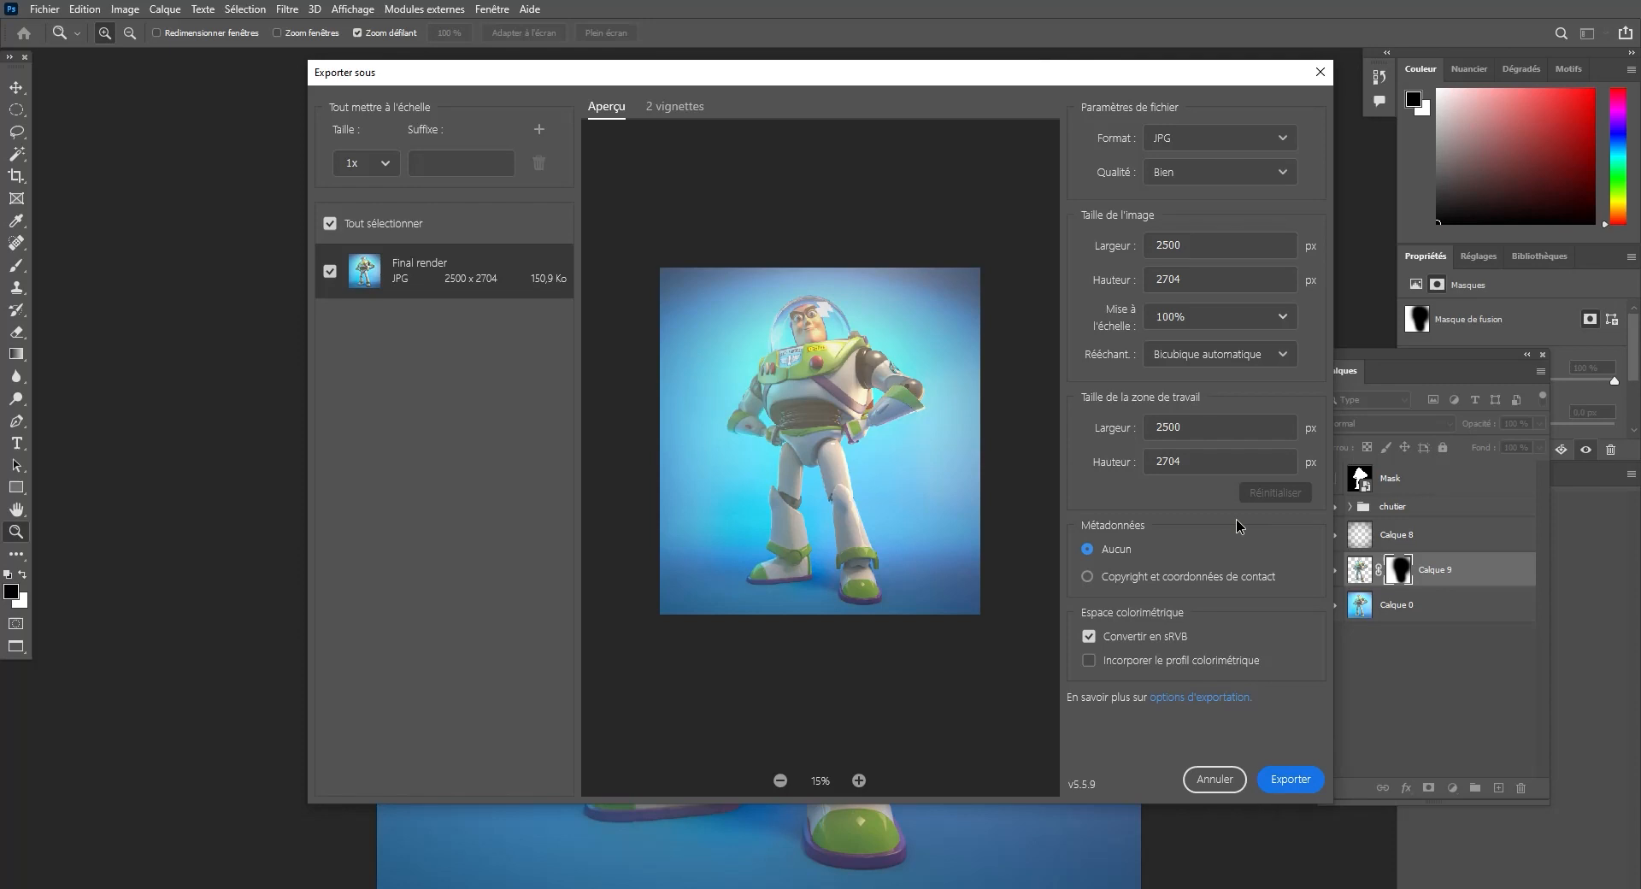
left_click(1289, 781)
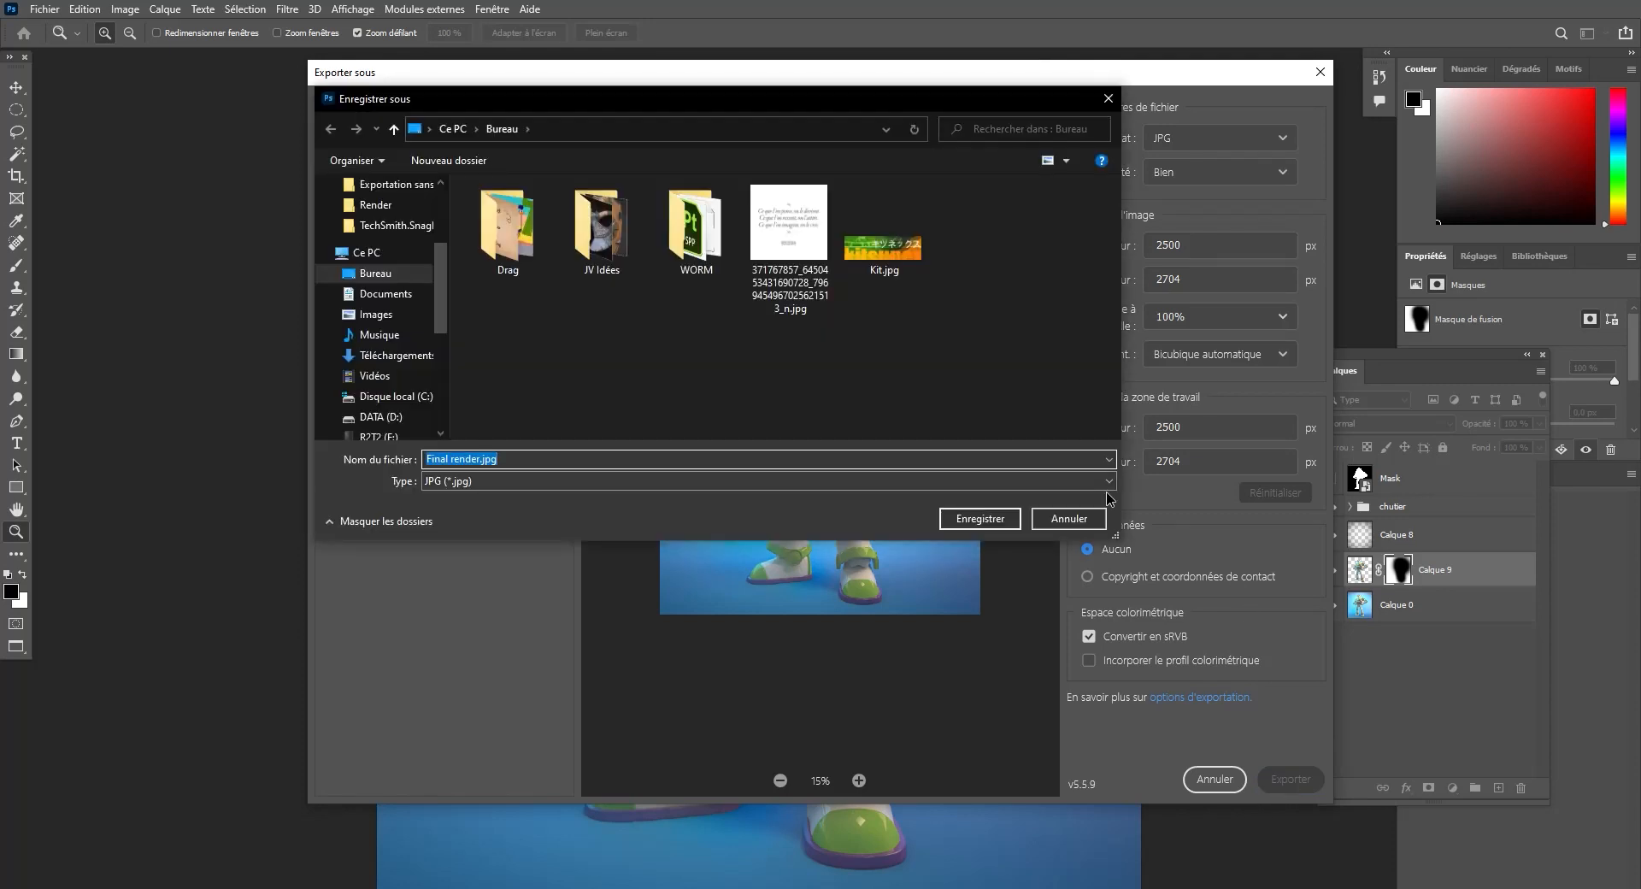
left_click(1094, 520)
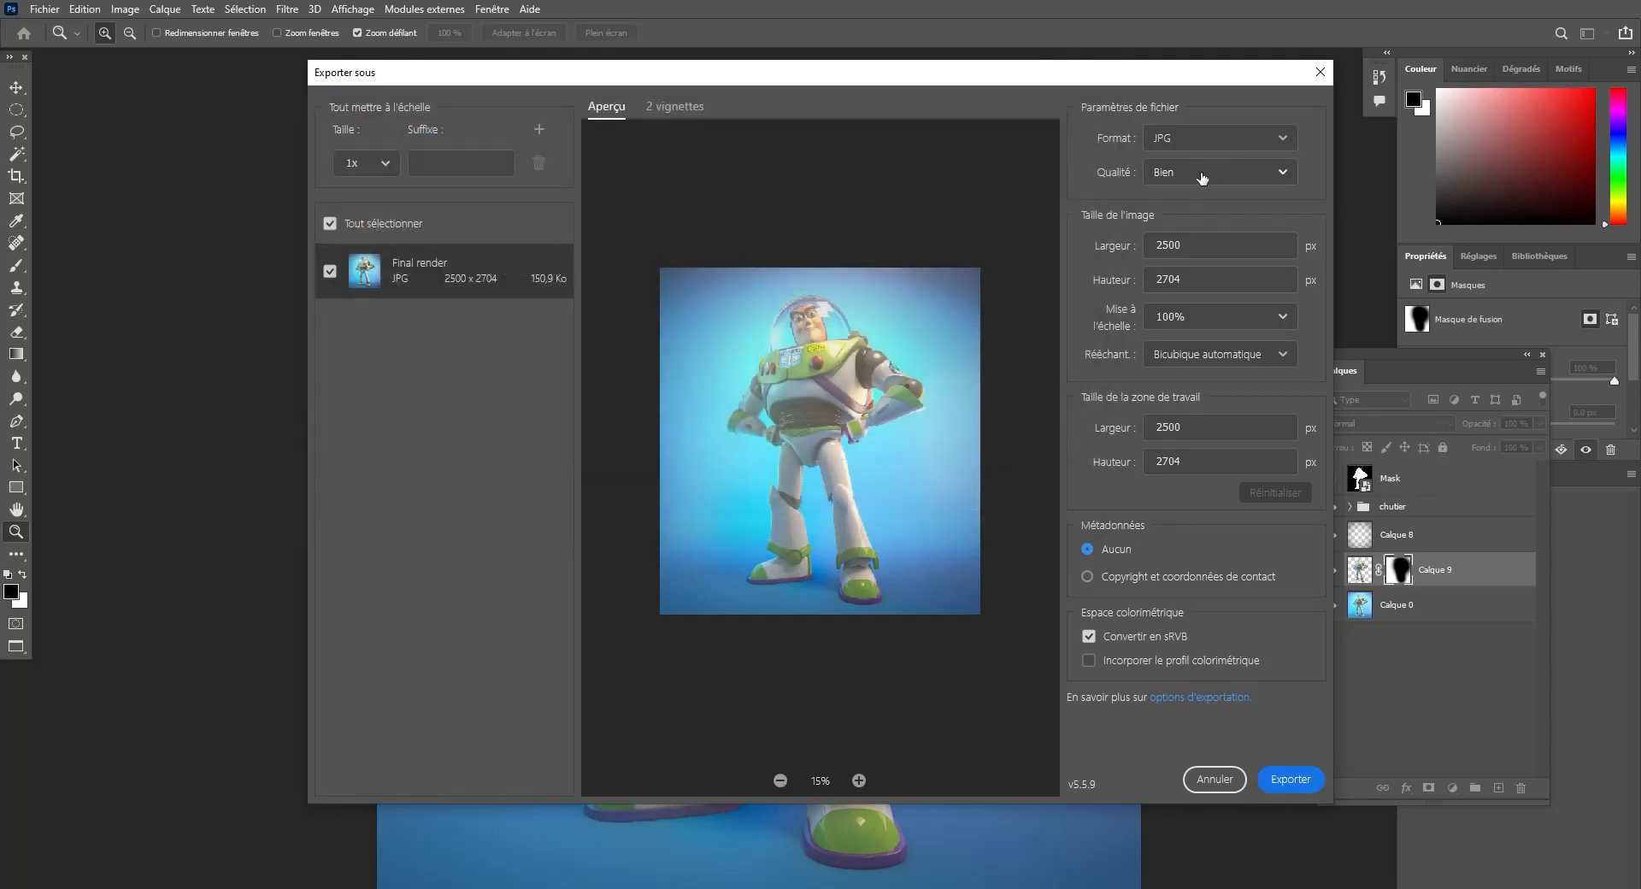
left_click(1273, 175)
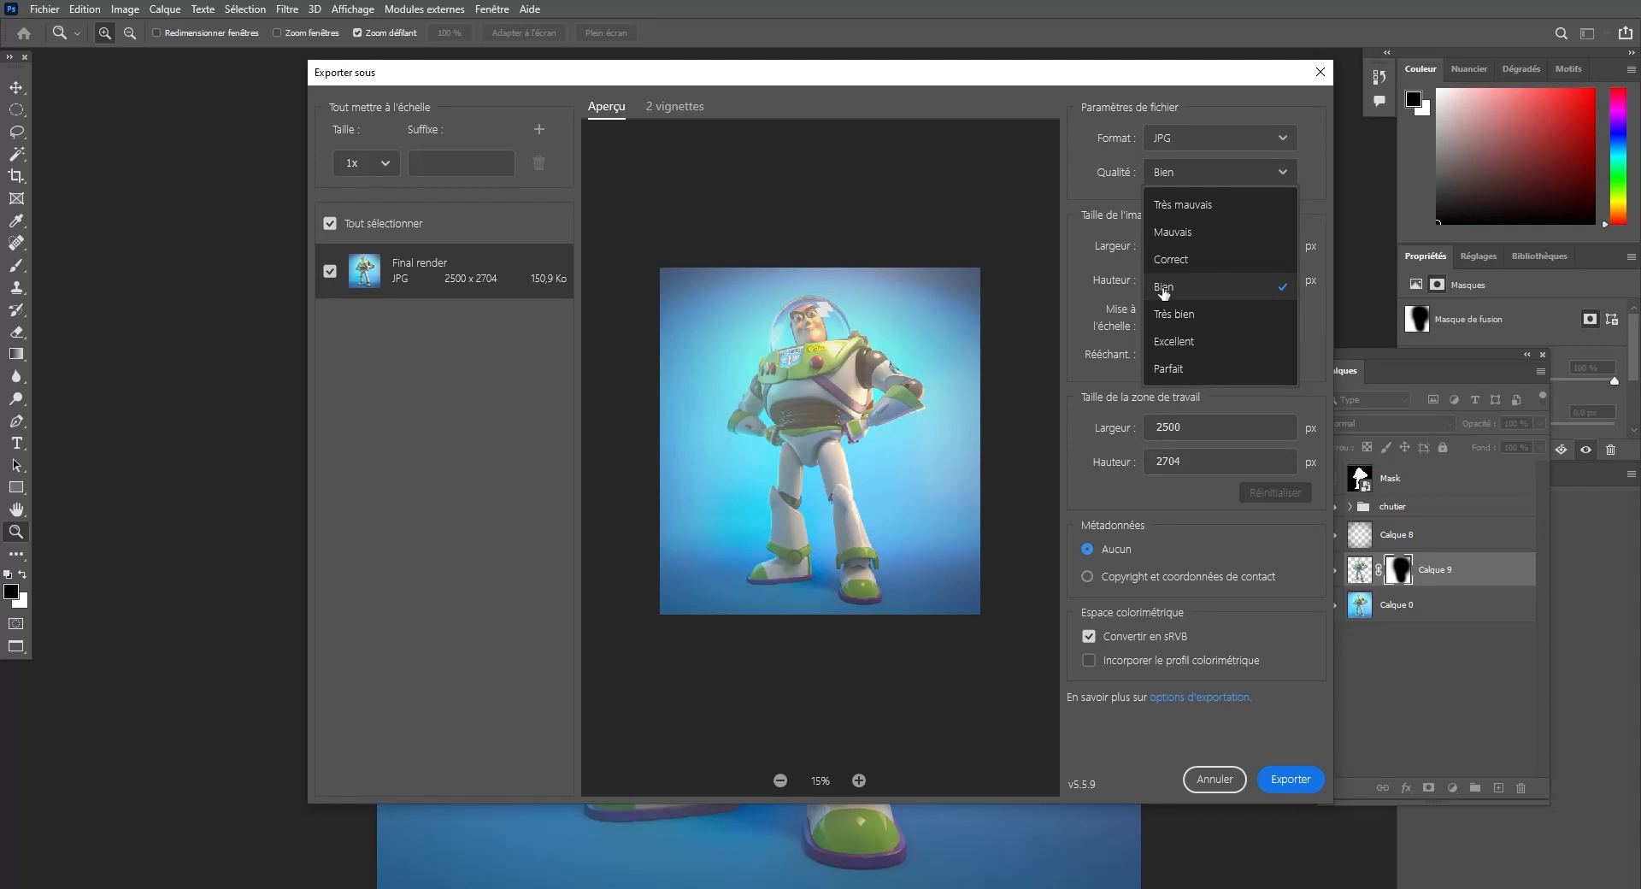
left_click(1169, 368)
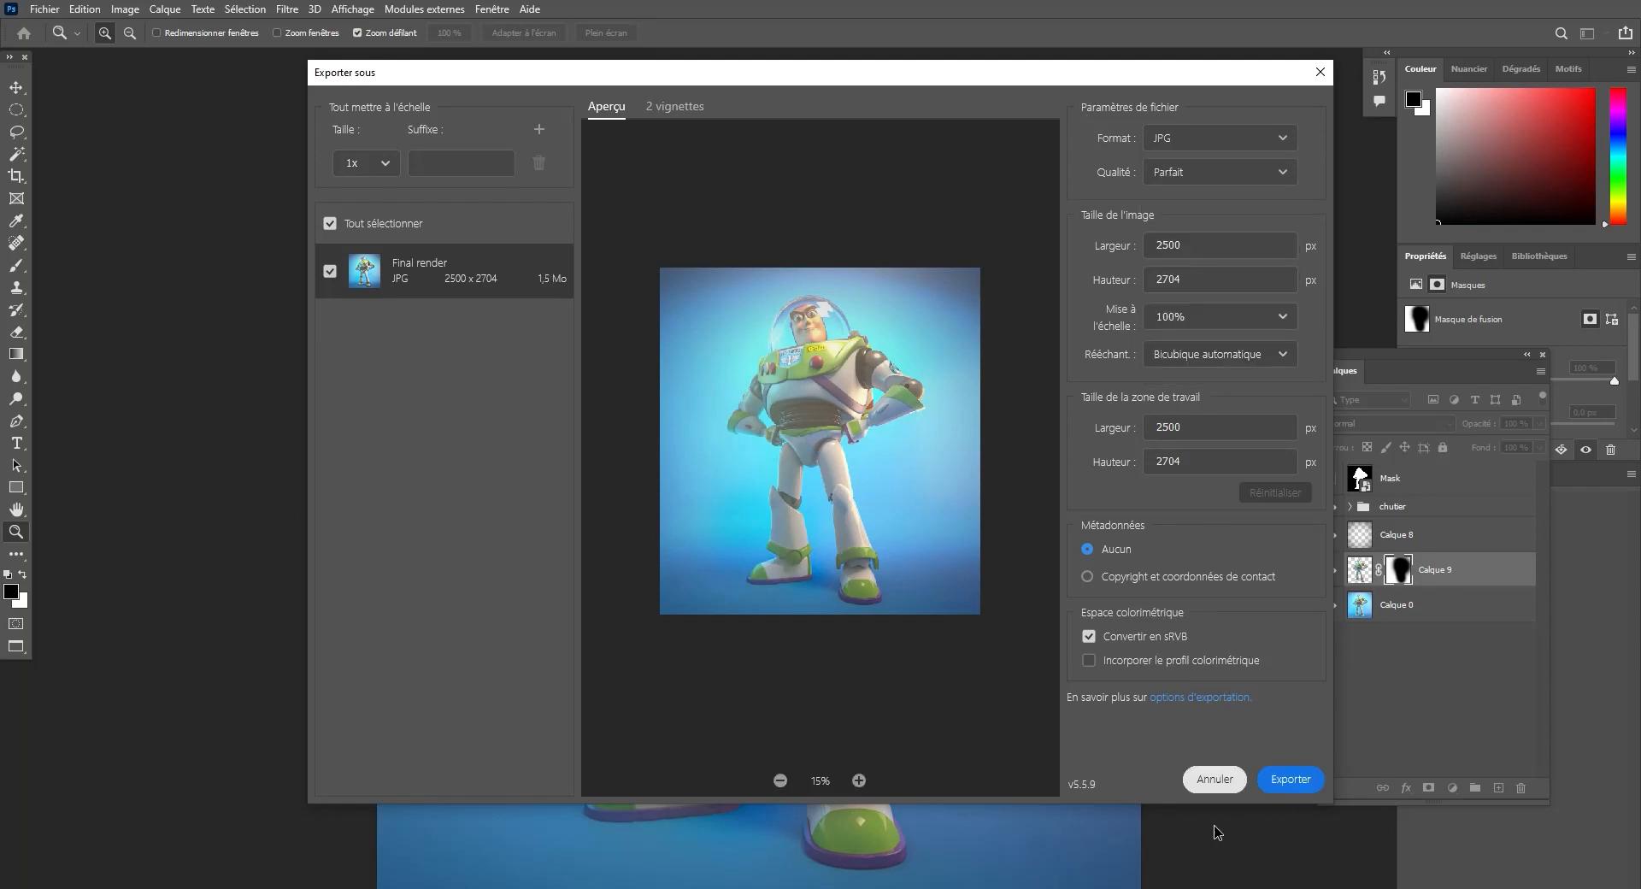
left_click(1290, 778)
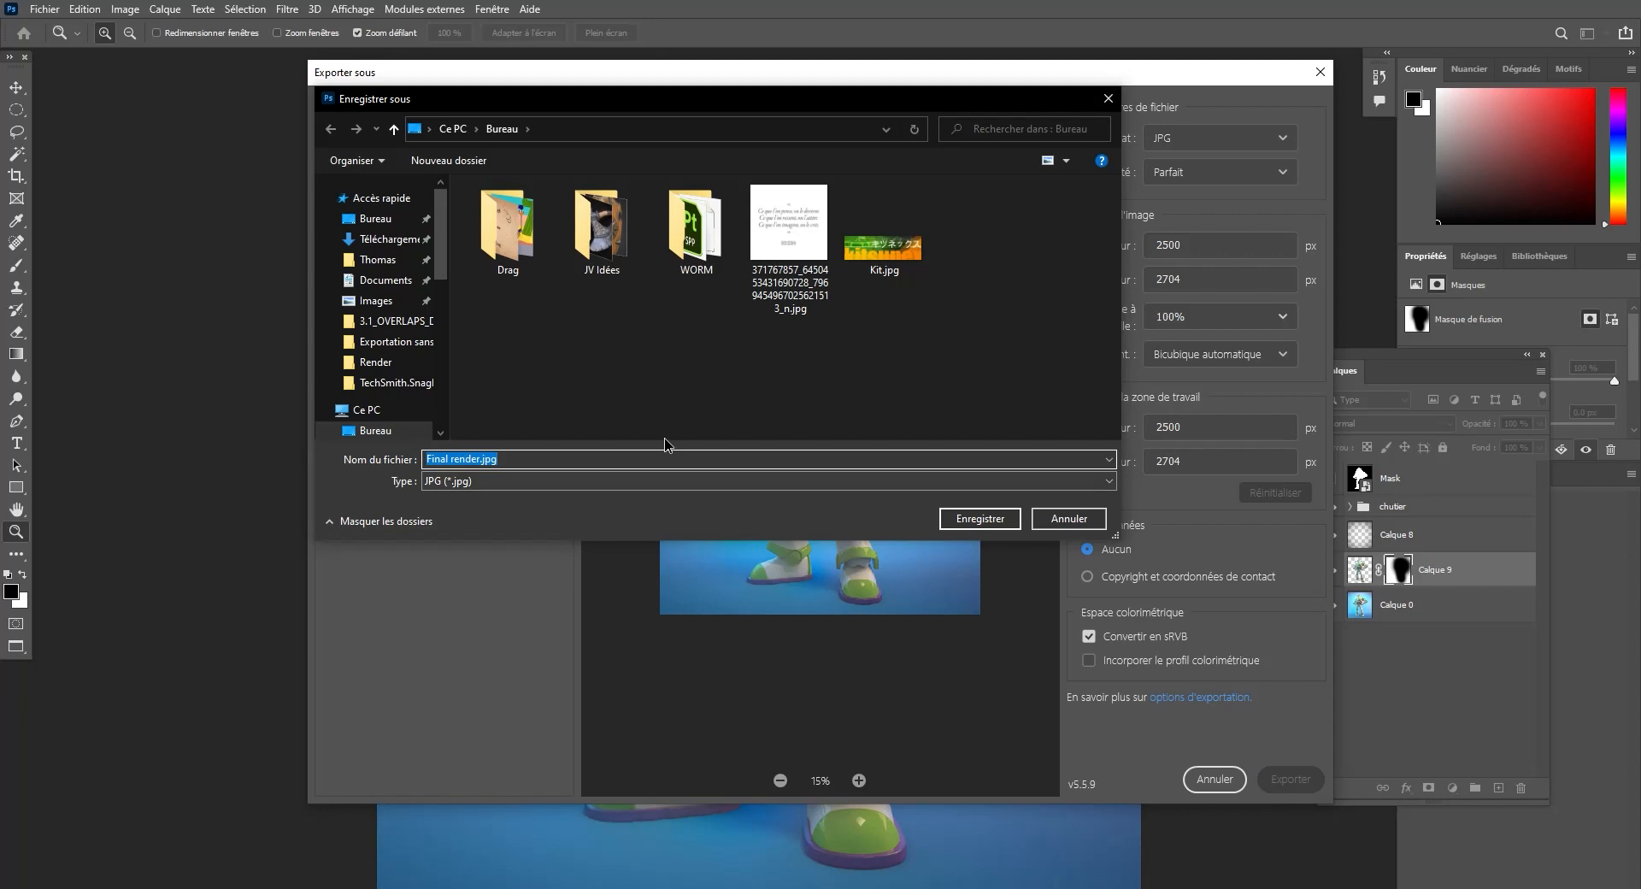